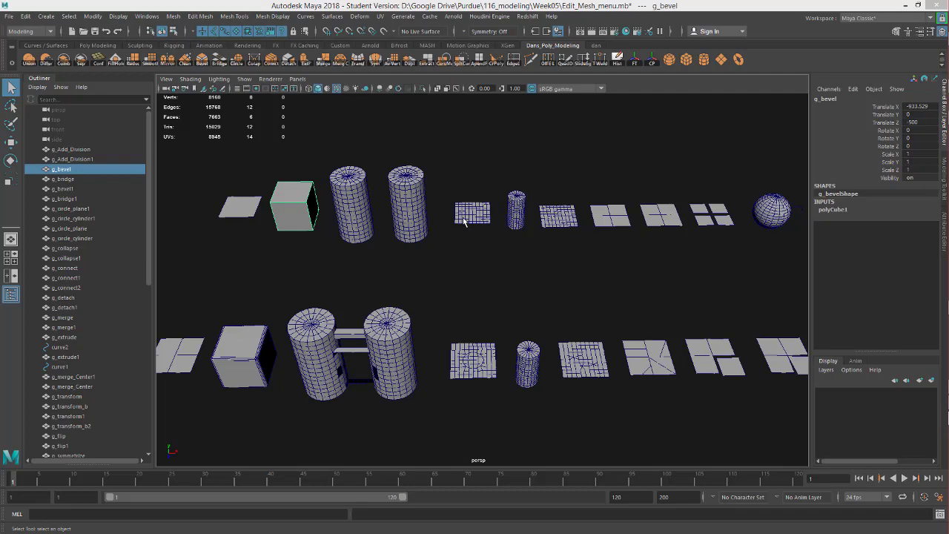
Detach the Edit Mesh command list as a floating window and place it beside the objects.
left_click(200, 16)
left_click(222, 27)
left_click_drag(245, 18, 703, 115)
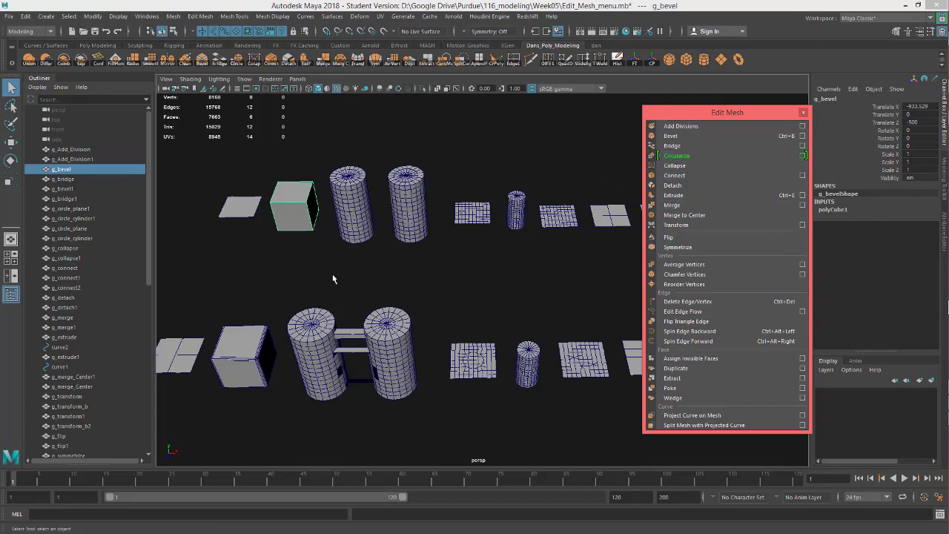
Select and frame the flat plane next to the cube in the back row, and add divisions to it.
middle_click_drag(407, 291, 485, 299, "alt")
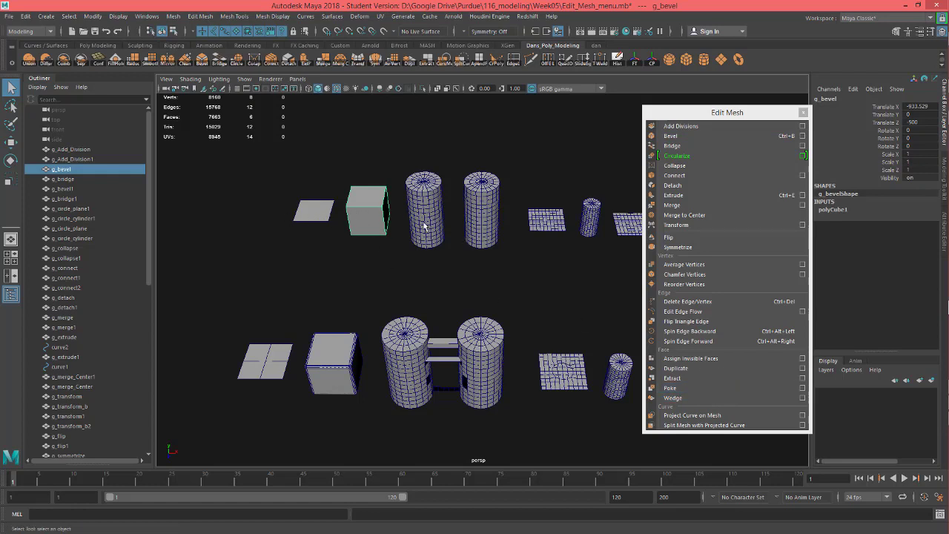
left_click(313, 216)
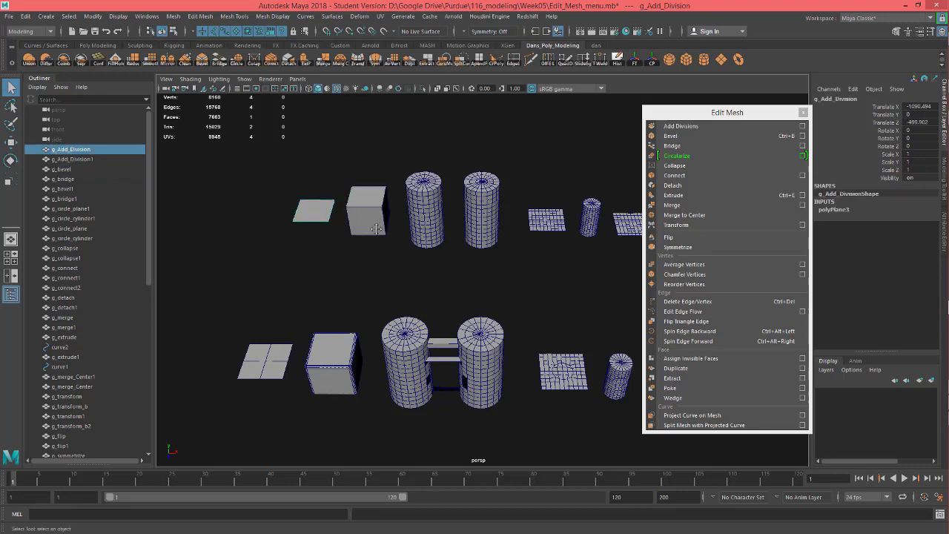
key("f")
left_click_drag(489, 258, 400, 244, "alt")
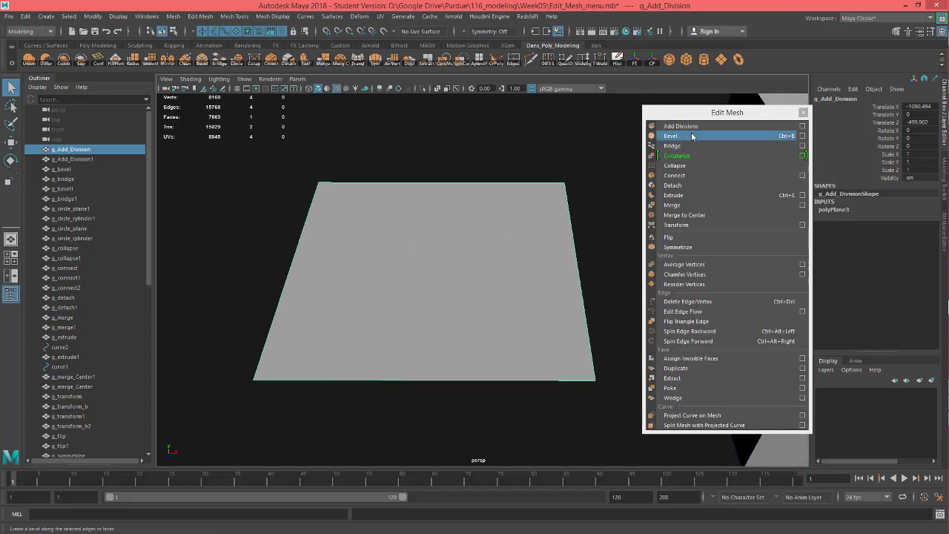
left_click(691, 126)
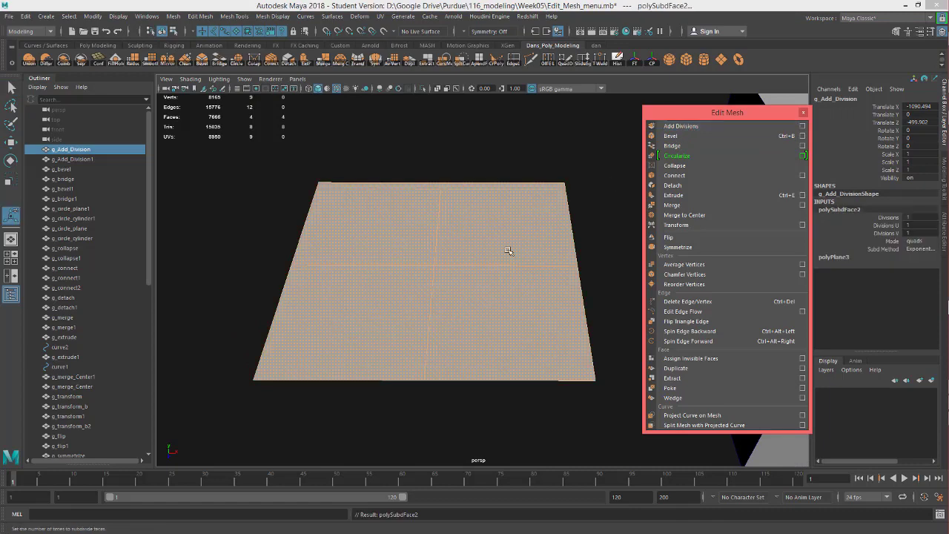
left_click_drag(507, 252, 490, 267, "alt")
right_click_drag(489, 267, 477, 251, "alt")
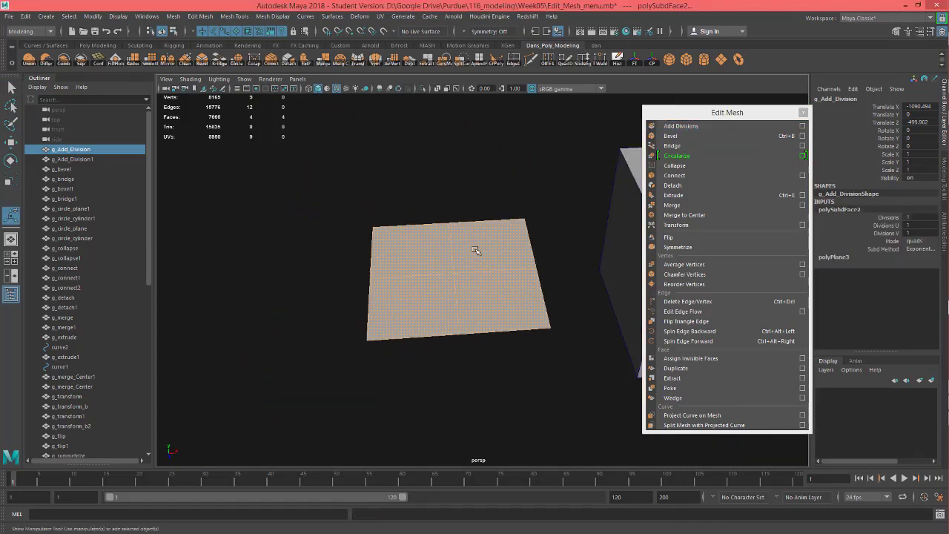
left_click_drag(477, 281, 472, 270, "alt")
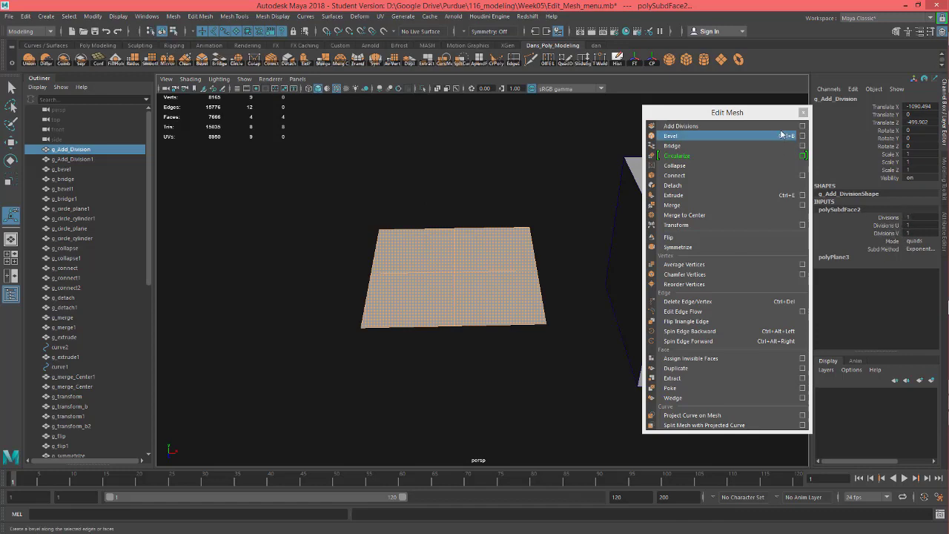
Move the Edit Mesh window aside and set the plane's subdivision Divisions to 2.
left_click_drag(762, 114, 703, 119)
left_click(910, 216)
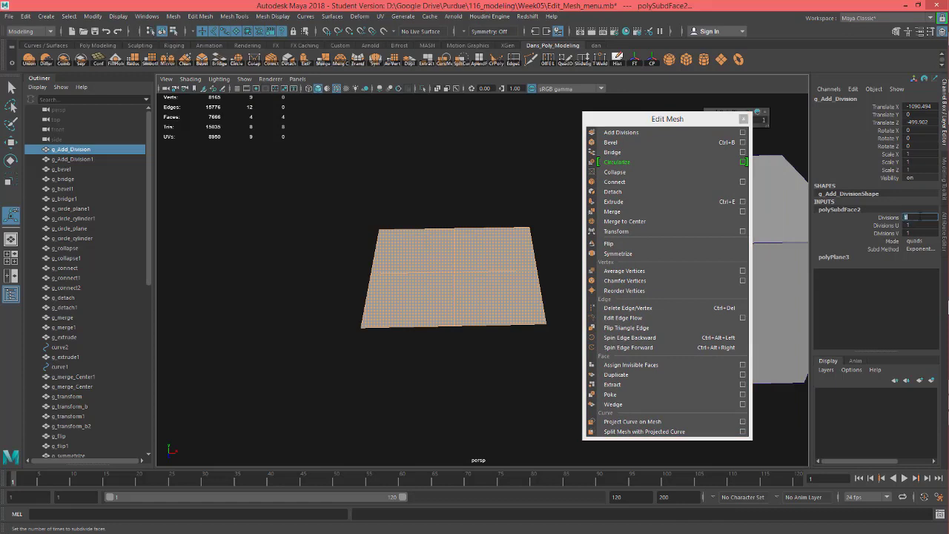
type("2")
key("Return")
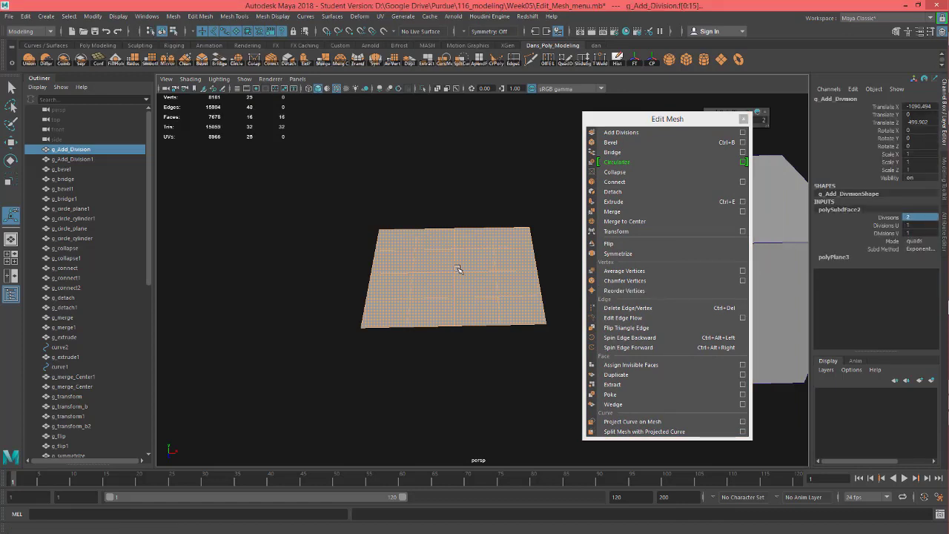
left_click_drag(436, 250, 451, 275, "alt")
left_click_drag(492, 316, 436, 326, "alt")
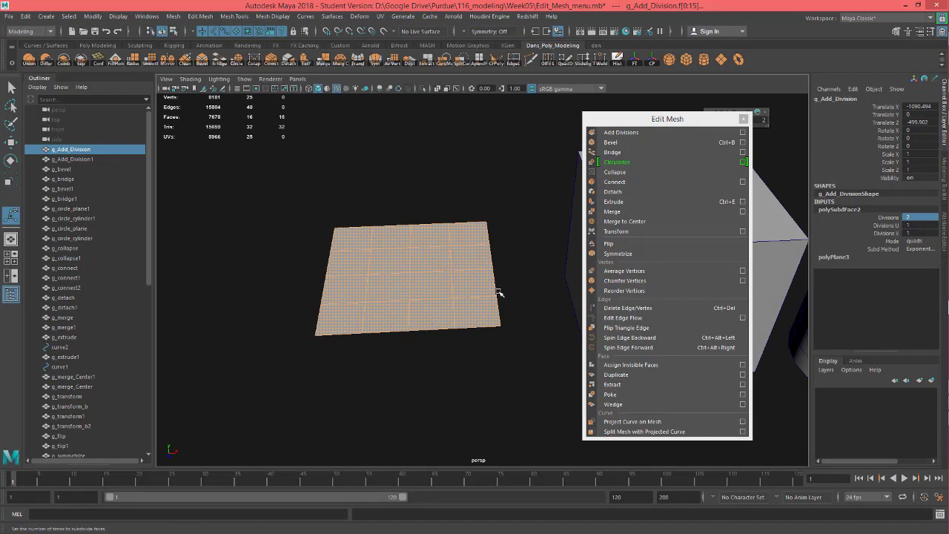
mouse_move(498, 293)
left_mouse_down("alt")
mouse_move(496, 333)
mouse_move(500, 311)
left_mouse_up("alt")
Try Add Divisions on the cube beside the divided plane, and undo it.
middle_click_drag(506, 311, 364, 322, "alt")
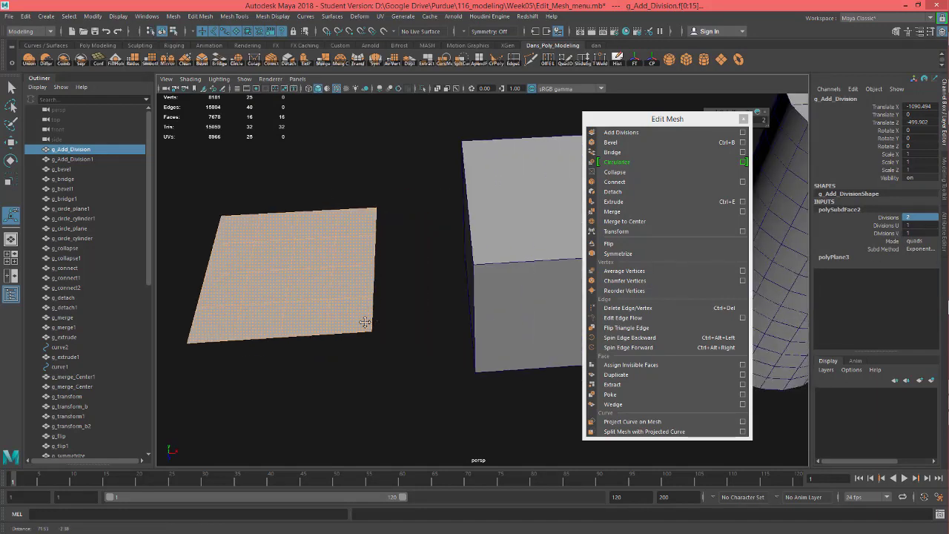
left_click(482, 212)
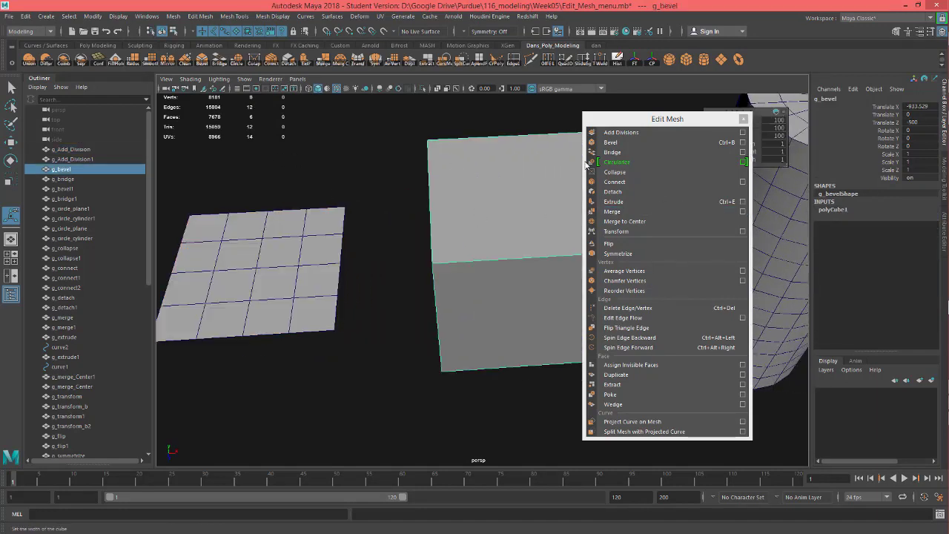
left_click(627, 132)
left_click_drag(536, 187, 475, 225, "alt")
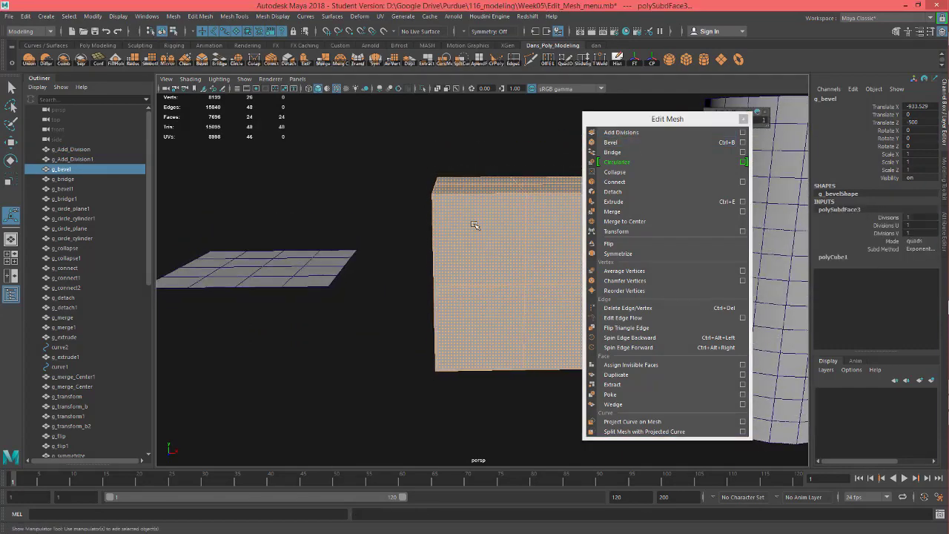
key("ctrl+z")
key("ctrl+z")
key("ctrl+z")
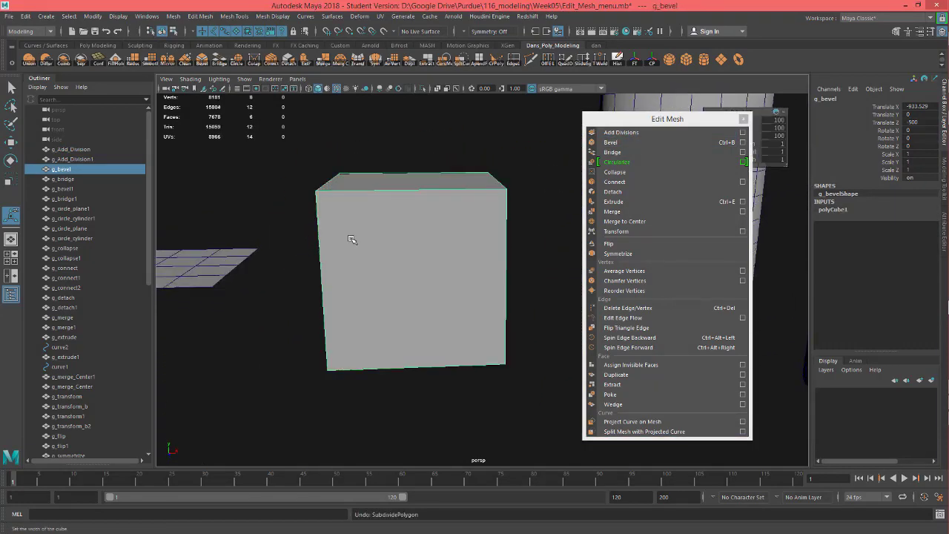
Try Smooth on the cube to compare it with adding divisions, undo it, and reselect the cube.
middle_click_drag(412, 274, 470, 292, "alt")
left_click(174, 17)
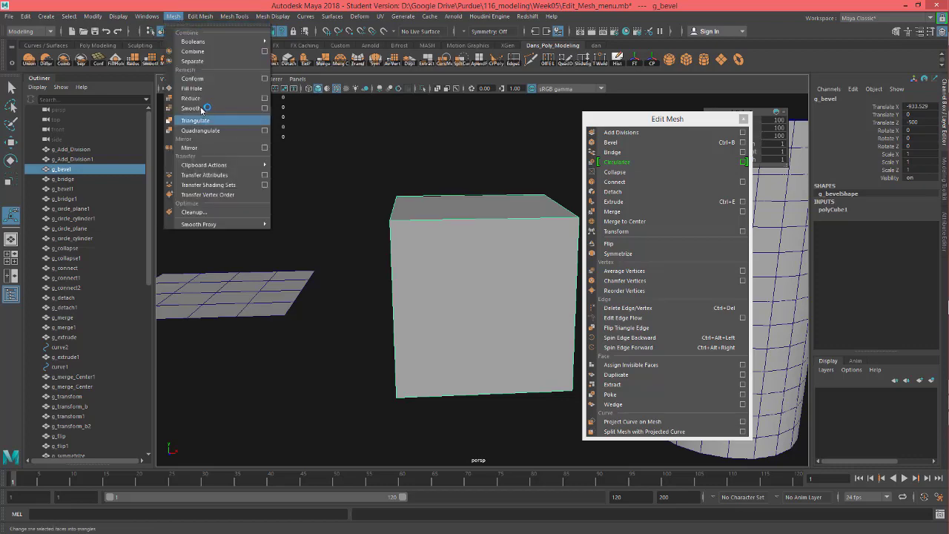
left_click(191, 108)
left_click_drag(384, 197, 388, 239, "alt")
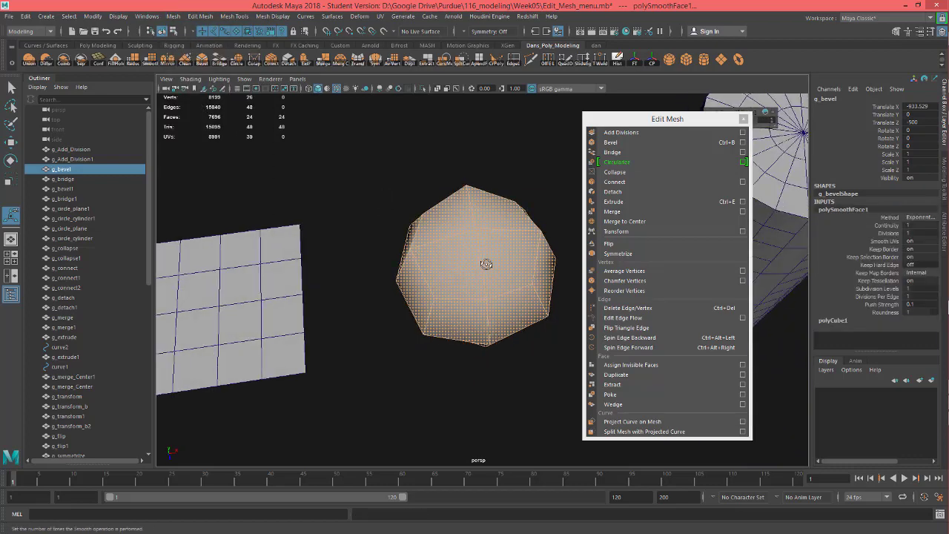
left_click_drag(486, 264, 485, 264, "alt")
left_click_drag(433, 238, 419, 290, "alt")
key("ctrl+z")
left_click_drag(473, 309, 407, 329, "alt")
left_click(280, 290)
left_click(428, 312)
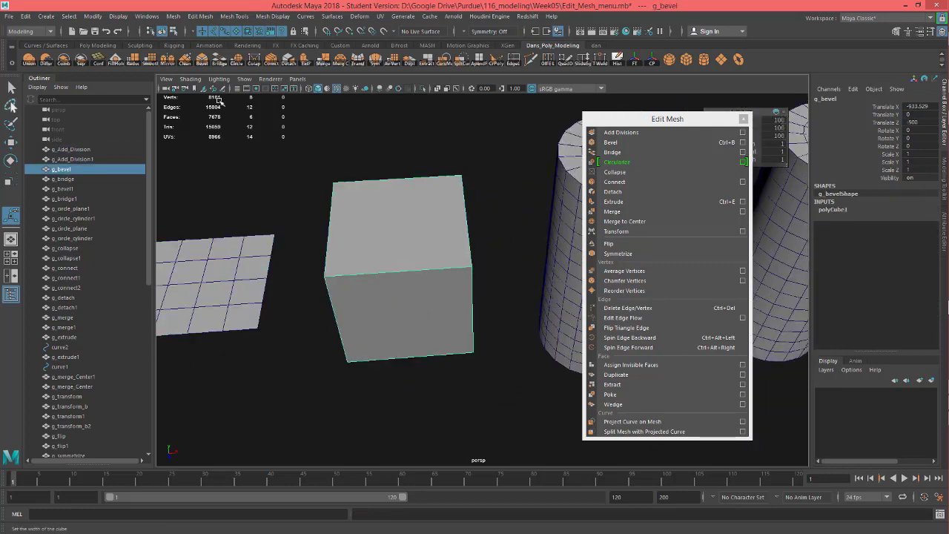
Select all edges of the cube and bevel them, moving the Edit Mesh window clear of the bevel settings.
left_click_drag(499, 257, 433, 235, "alt")
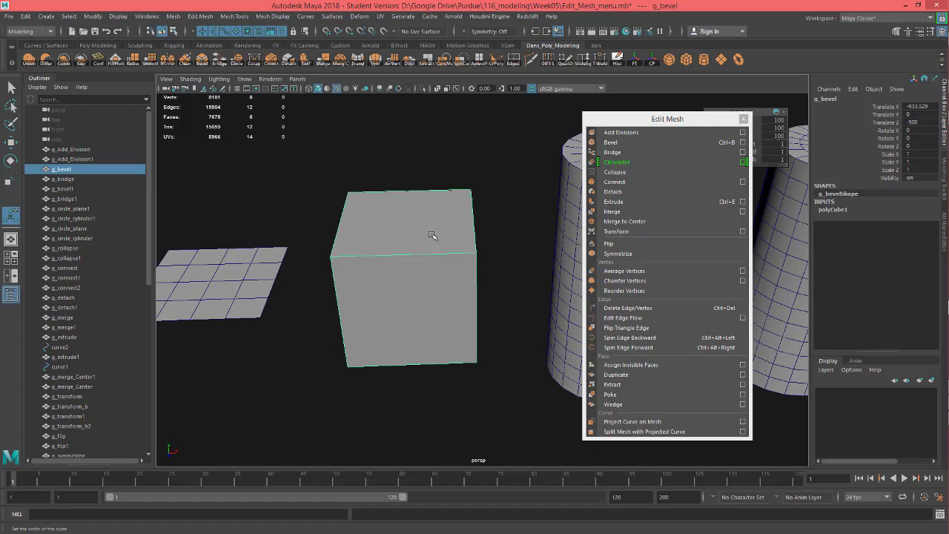
right_click_drag(432, 234, 431, 209)
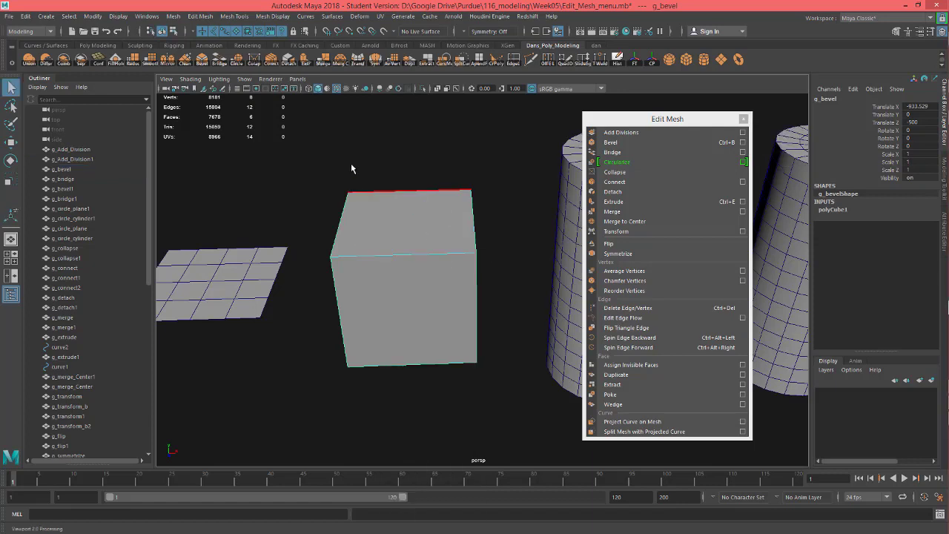
left_click_drag(315, 155, 523, 419)
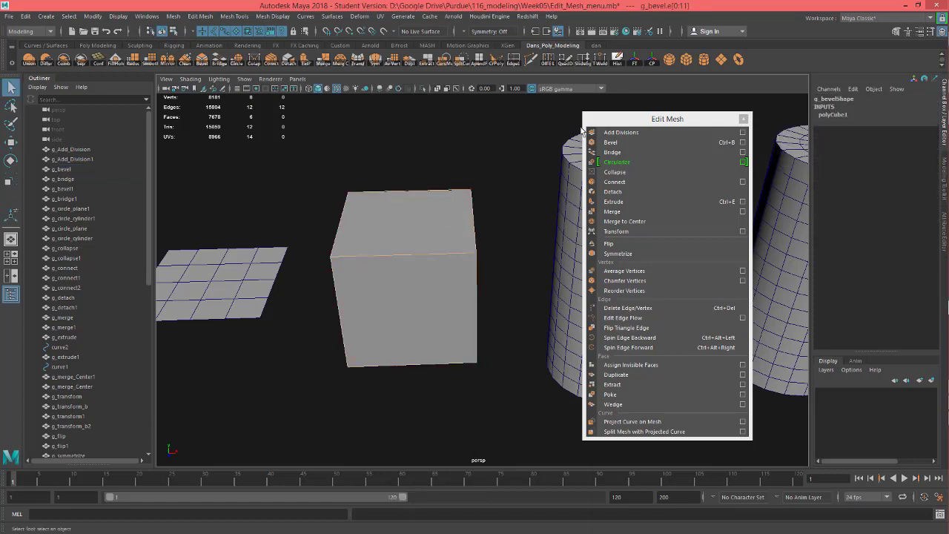
left_click(696, 141)
left_click_drag(662, 119, 619, 261)
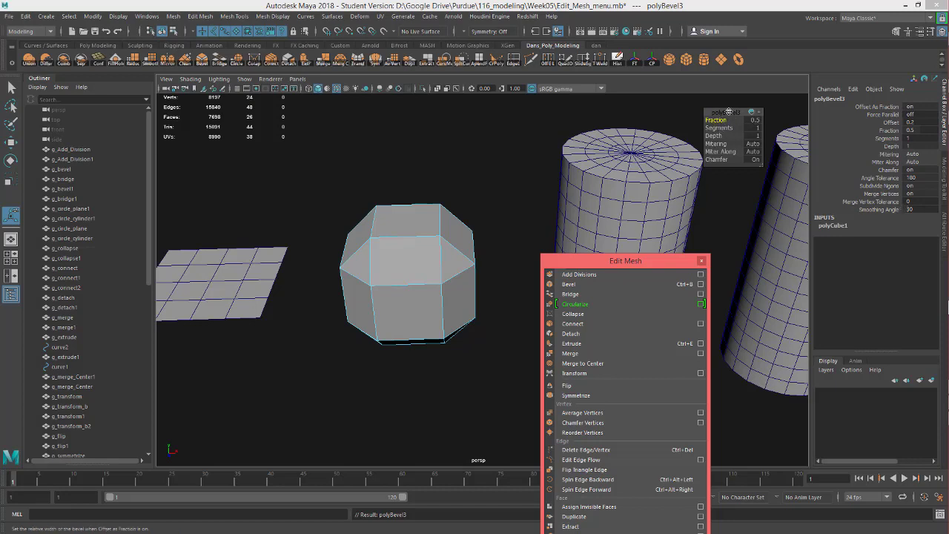
Set the cube bevel's Fraction to 0.1 and Segments to 2.
left_click_drag(729, 112, 606, 130)
left_click_drag(506, 218, 499, 239, "alt")
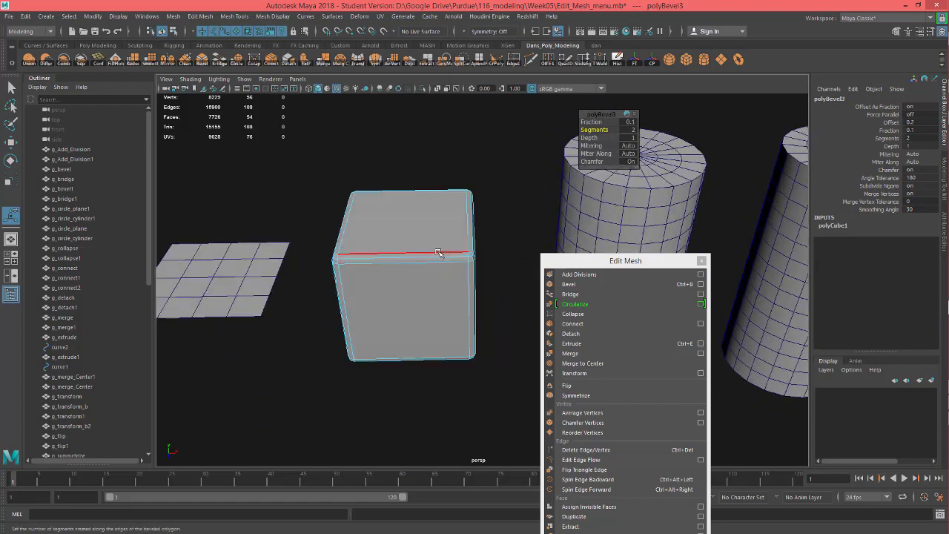
left_click_drag(502, 259, 457, 234, "alt")
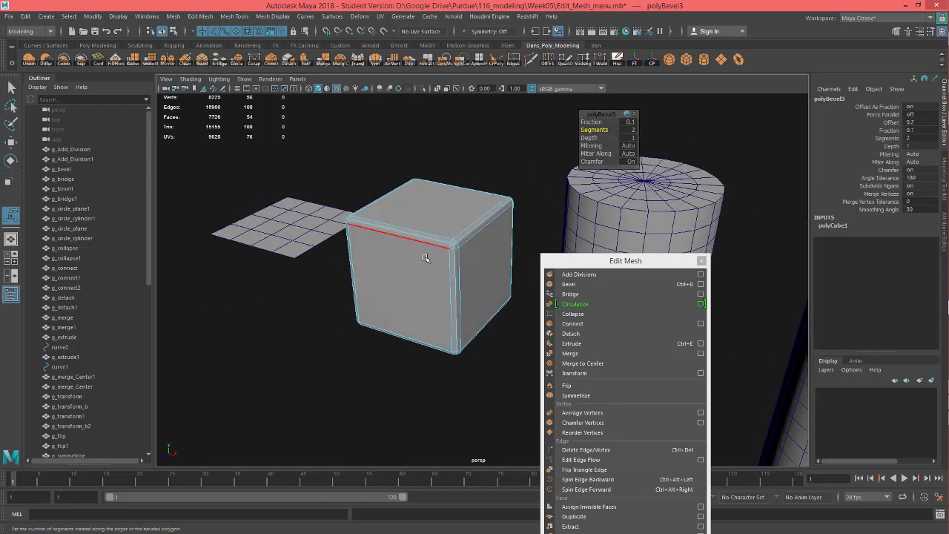
left_click_drag(549, 222, 552, 221, "alt")
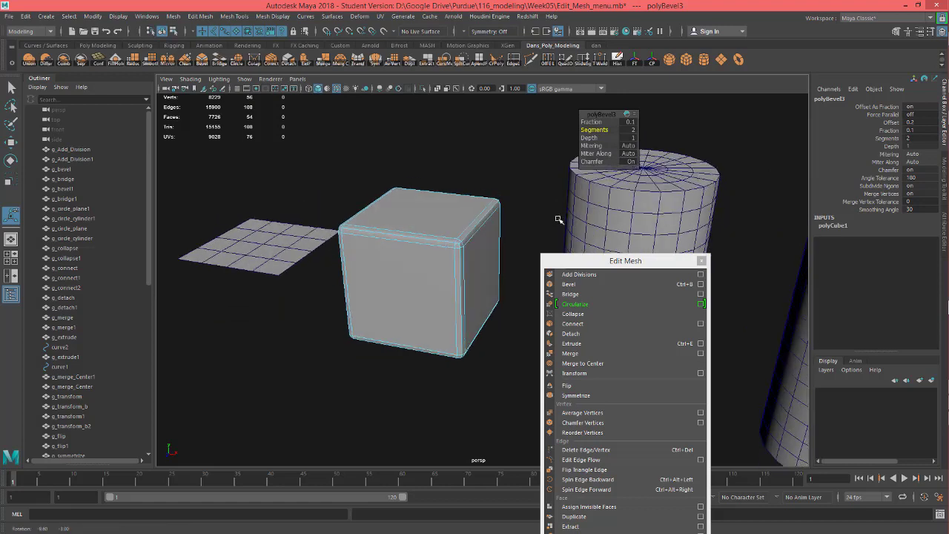
mouse_move(606, 137)
left_mouse_down()
mouse_move(572, 139)
mouse_move(609, 142)
left_mouse_up()
left_click_drag(599, 163, 622, 162)
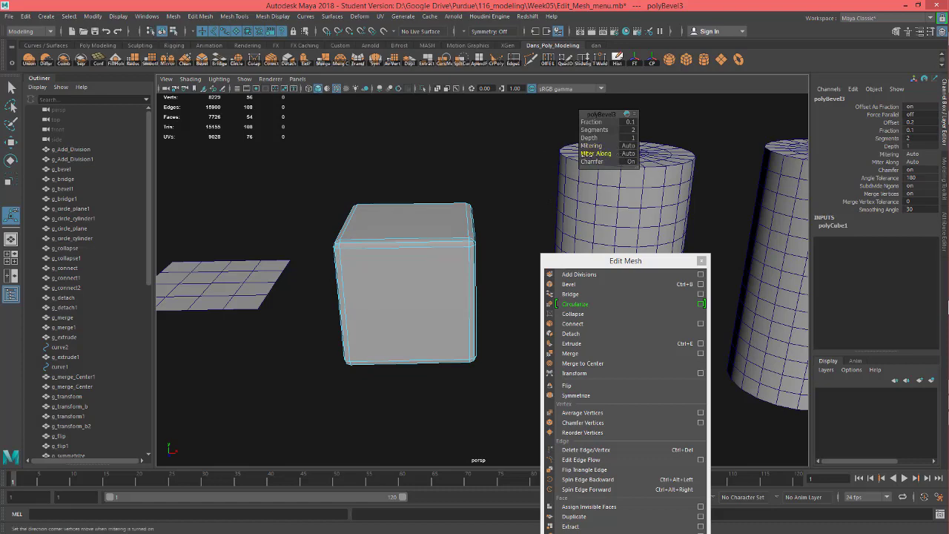
left_click_drag(423, 237, 470, 248, "alt")
scroll(470, 248, "up", 3)
Select and frame the combined pair of cylinders next to the beveled cube, with the Edit Mesh window moved clear.
middle_click_drag(470, 247, 236, 244, "alt")
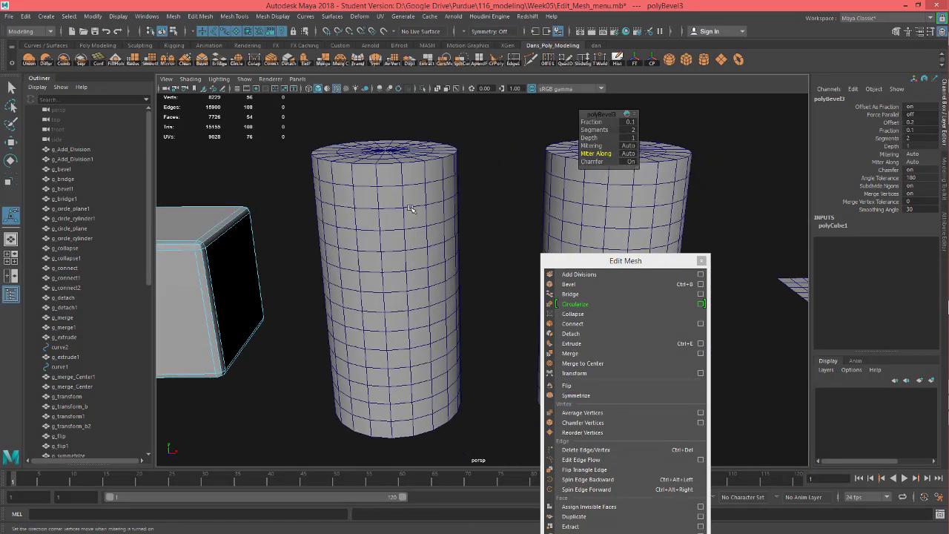
left_click(421, 219)
left_click_drag(447, 284, 453, 281, "alt")
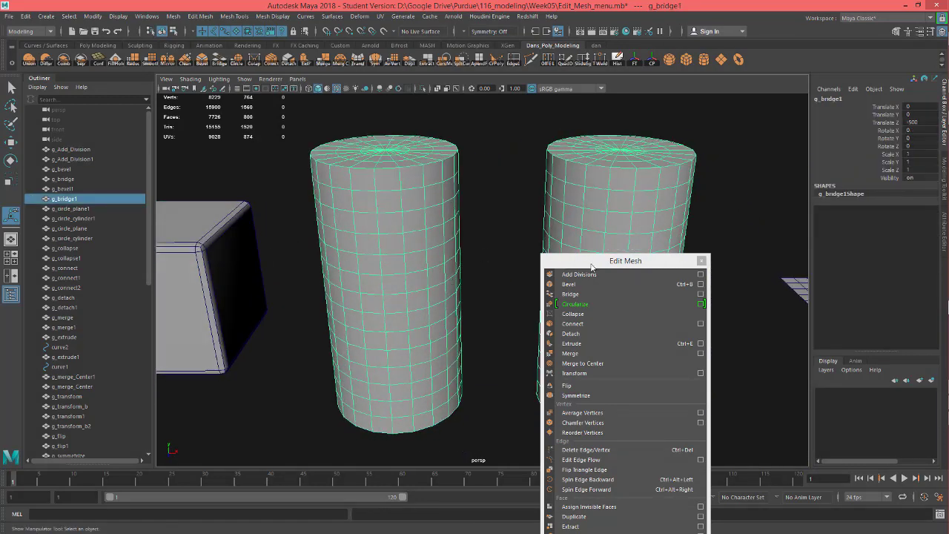
left_click_drag(591, 266, 695, 147)
key("f")
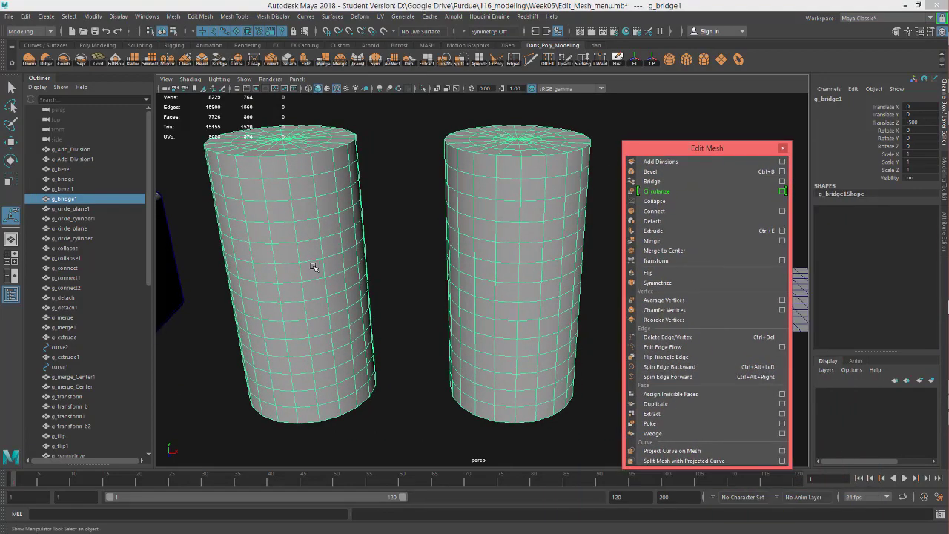
left_click_drag(529, 266, 491, 269, "alt")
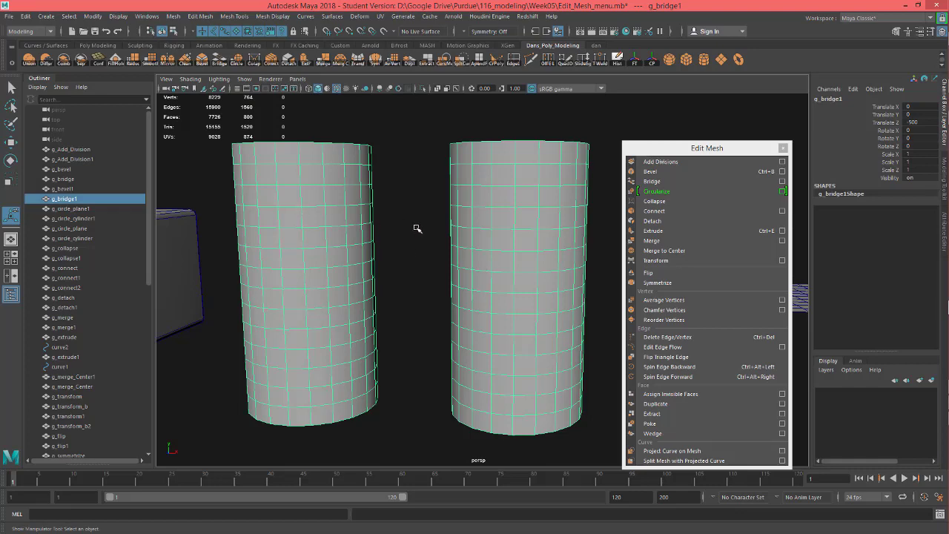
left_click_drag(418, 229, 419, 257, "alt")
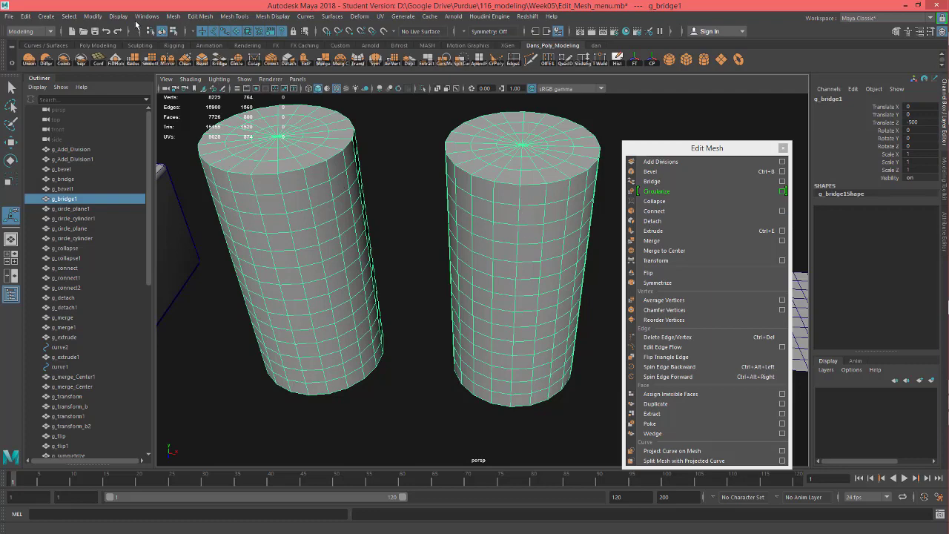
left_click(173, 15)
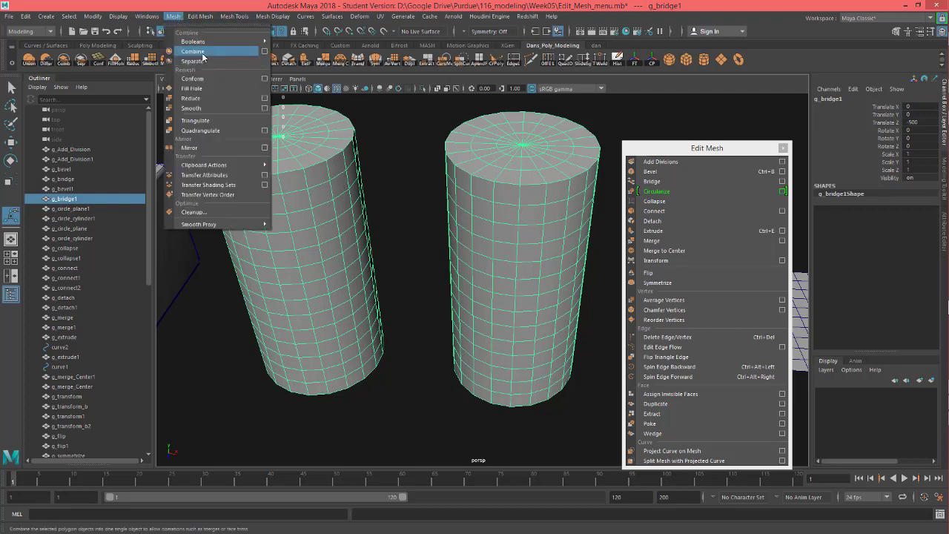
left_click_drag(494, 245, 500, 242, "alt")
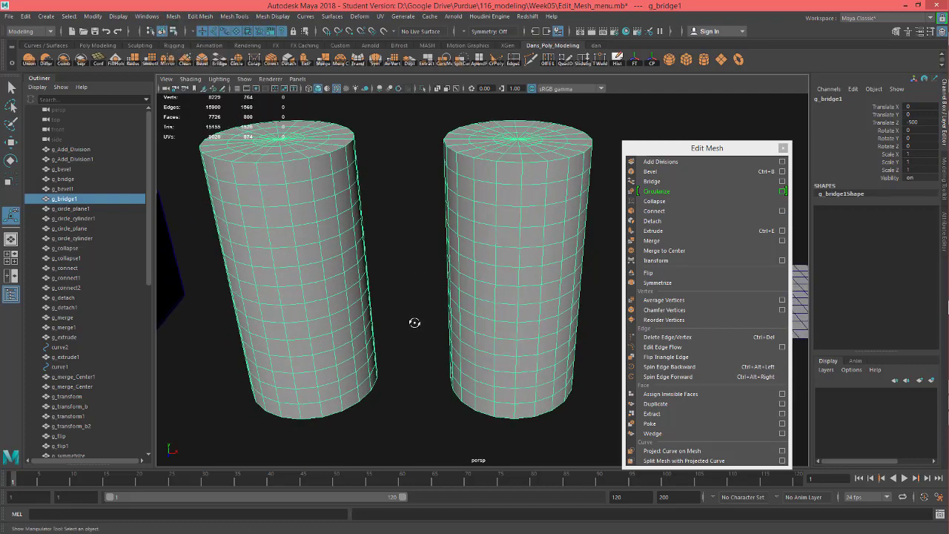
Select a two-by-two block of faces on the facing side of each cylinder at about mid-height and delete them.
left_click_drag(414, 322, 409, 267, "alt")
right_click_drag(351, 239, 354, 267)
left_click(353, 234)
left_click(334, 238, "shift")
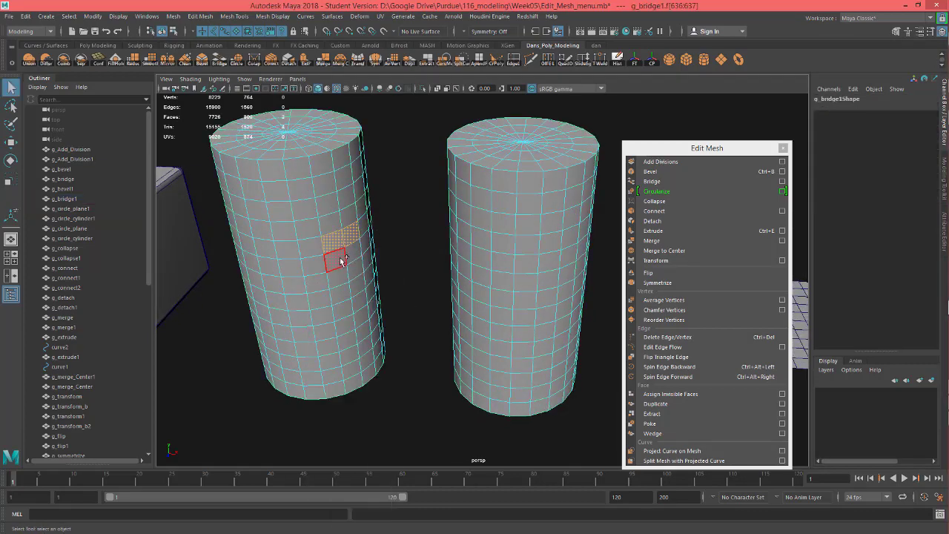
left_click(342, 261, "shift")
left_click(362, 259, "shift")
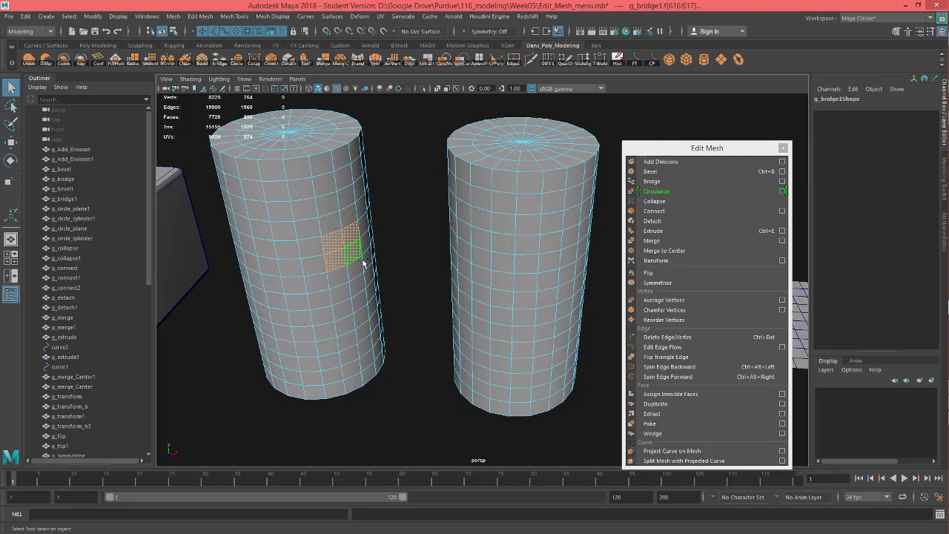
left_click_drag(397, 256, 451, 238, "alt")
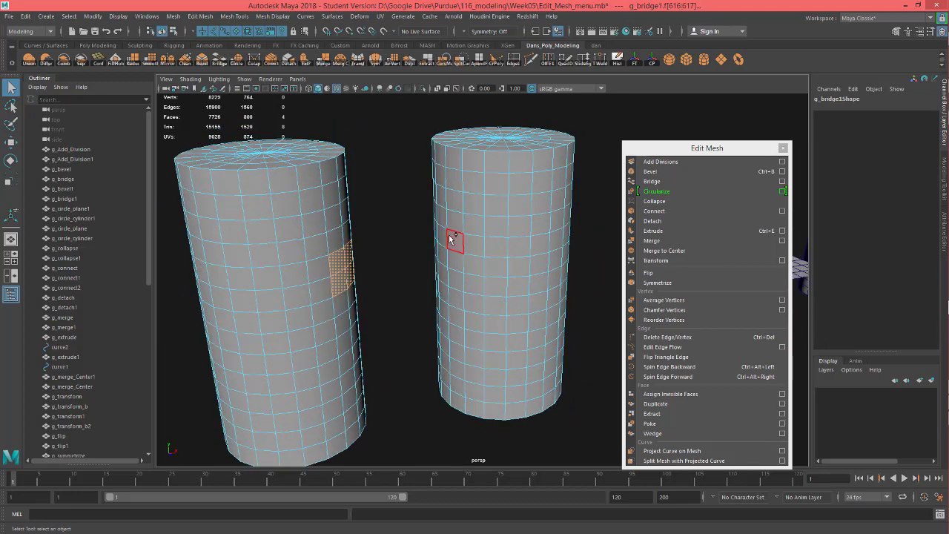
left_click(445, 247, "shift")
left_click(458, 242, "shift")
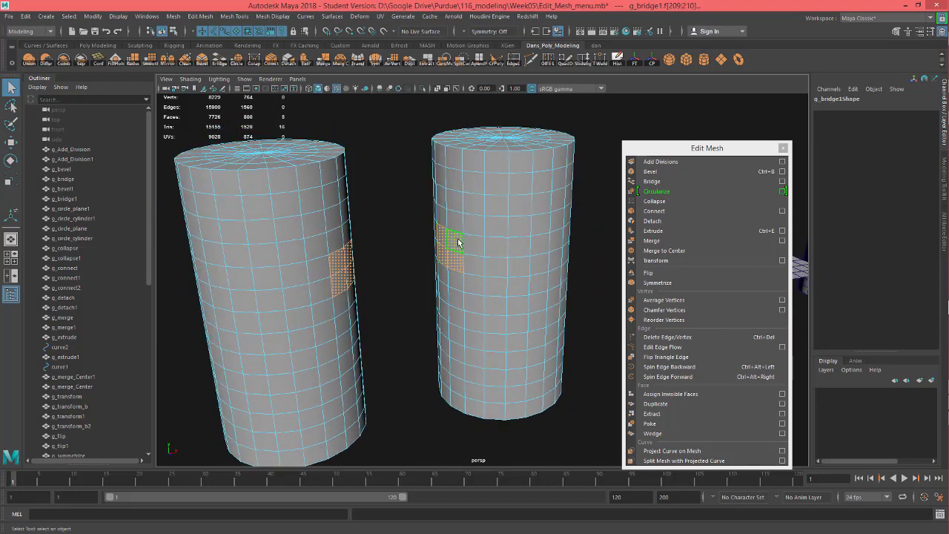
key("Delete")
Select the border edges of both holes and connect the two cylinders with Bridge.
left_click_drag(496, 256, 454, 279, "alt")
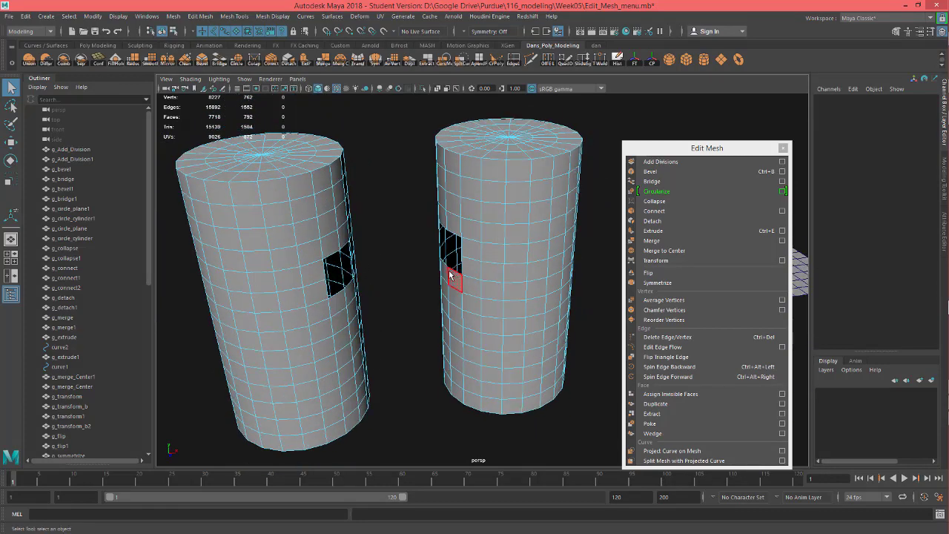
right_click_drag(449, 273, 449, 210)
left_click(458, 279)
left_click_drag(501, 248, 377, 267, "alt")
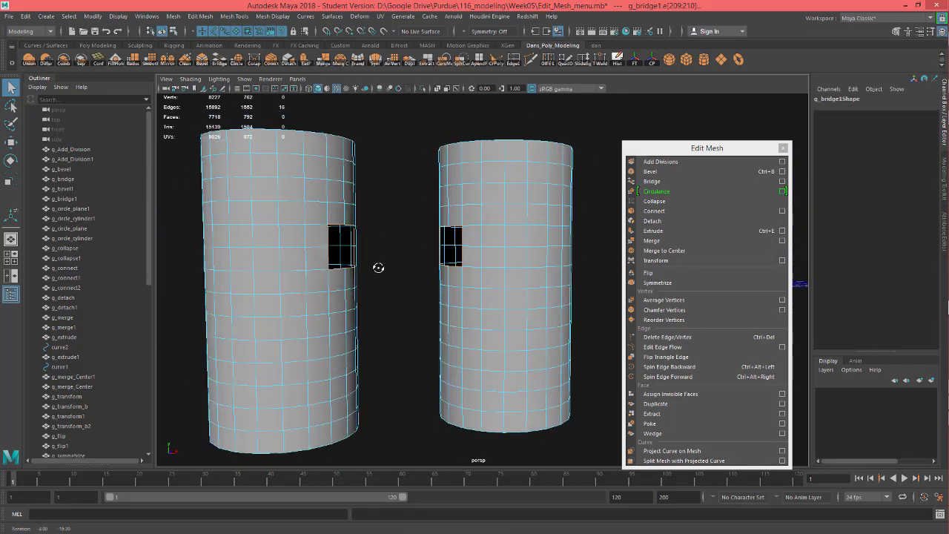
left_click(680, 180)
Move the bridge settings clear of the Edit Mesh window and set the bridge's Divisions to 4.
left_click_drag(415, 230, 415, 271, "alt")
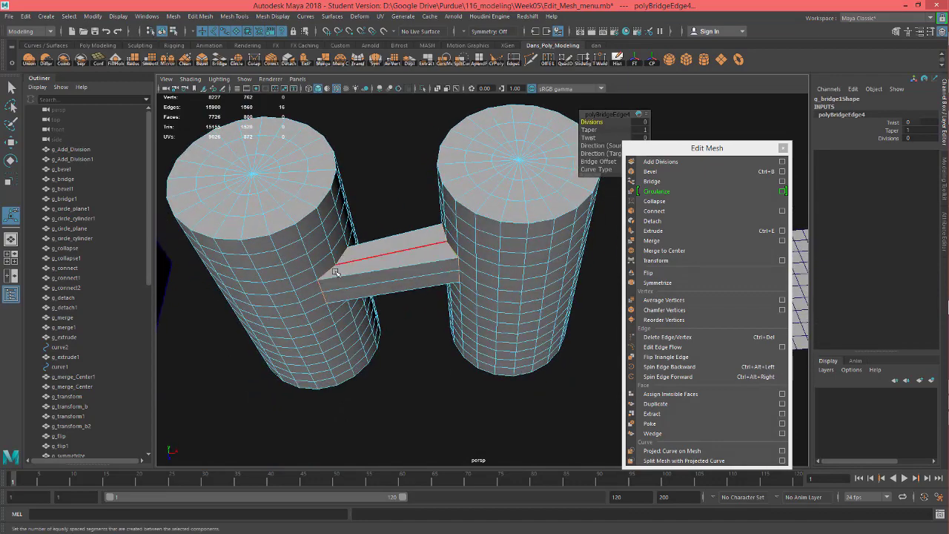
left_click_drag(334, 272, 393, 273, "alt")
left_click_drag(447, 277, 466, 265, "alt")
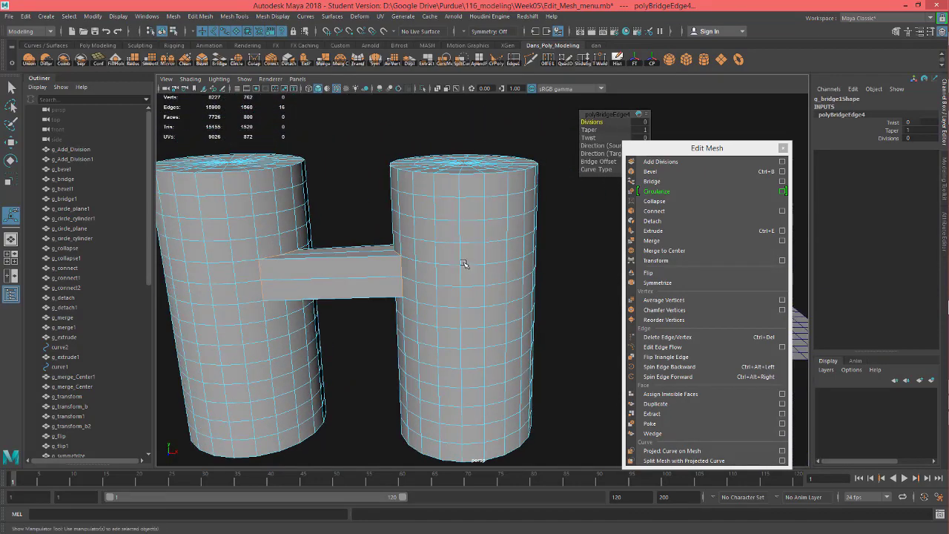
left_click_drag(611, 112, 572, 121)
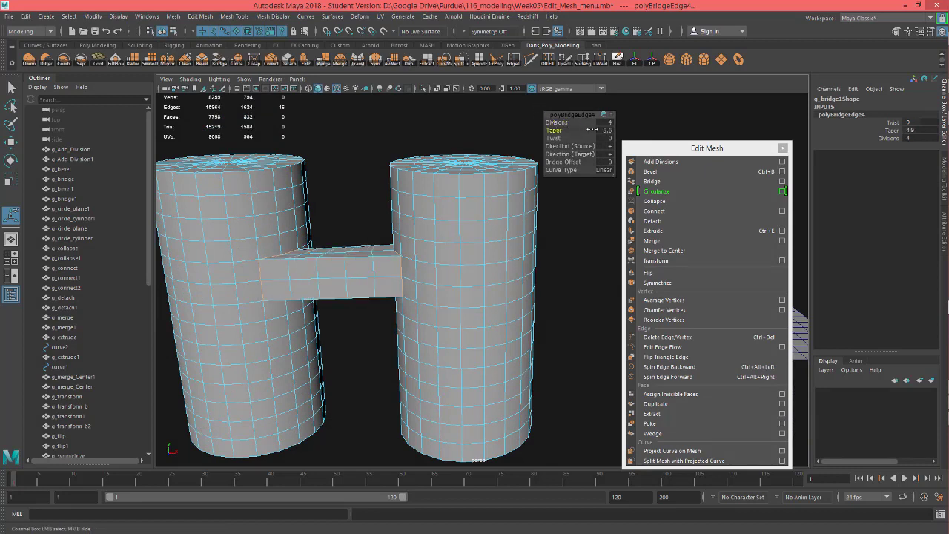
Try changing the bridge's Taper and undo the change.
middle_click_drag(591, 130, 566, 136)
left_click_drag(458, 182, 449, 219, "alt")
key("ctrl+z")
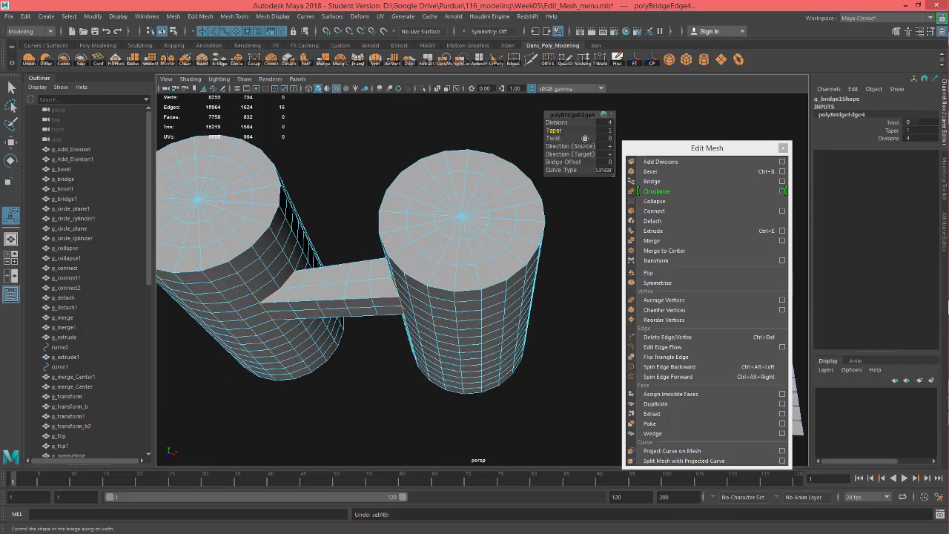
Try a Twist of about 64 on the bridge with Divisions raised to 7, and undo both changes.
left_click(557, 138)
middle_click_drag(557, 138, 585, 137)
left_click_drag(482, 205, 336, 220, "alt")
left_click(556, 122)
middle_click_drag(557, 123, 578, 121)
mouse_move(323, 299)
left_mouse_down("alt")
mouse_move(314, 342)
mouse_move(321, 282)
mouse_move(326, 319)
mouse_move(330, 293)
left_mouse_up("alt")
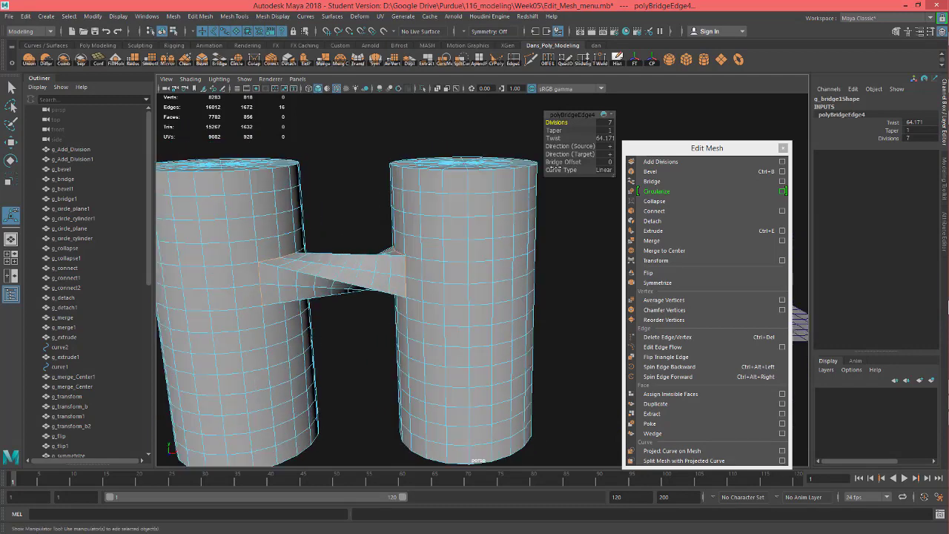
key("ctrl+z")
key("ctrl+z")
key("ctrl+z")
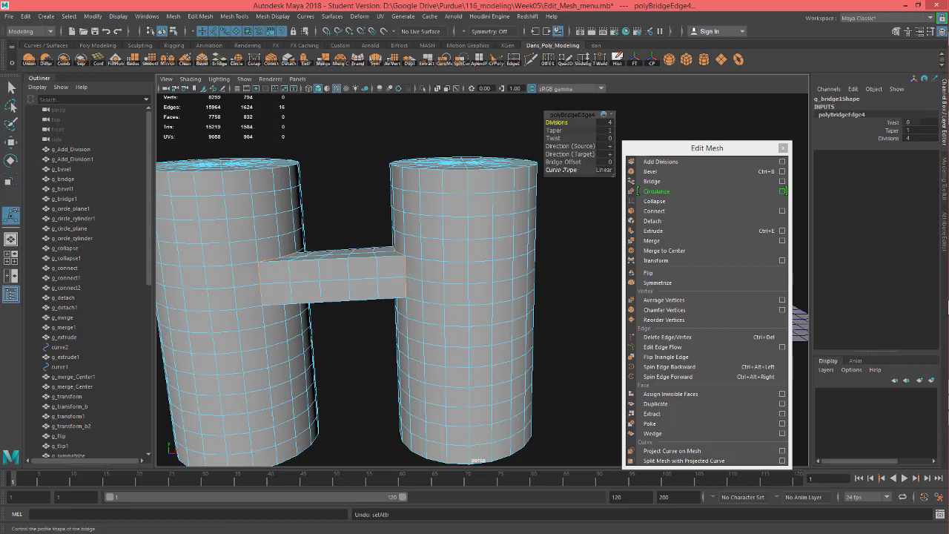
Try adjusting the bridge's Curve Type, Bridge Offset and Direction (Target), and leave its settings for the Move tool.
left_click(561, 170)
middle_click_drag(561, 170, 599, 169)
mouse_move(475, 179)
left_mouse_down("alt")
mouse_move(442, 263)
mouse_move(459, 189)
left_mouse_up("alt")
middle_click_drag(556, 169, 495, 171)
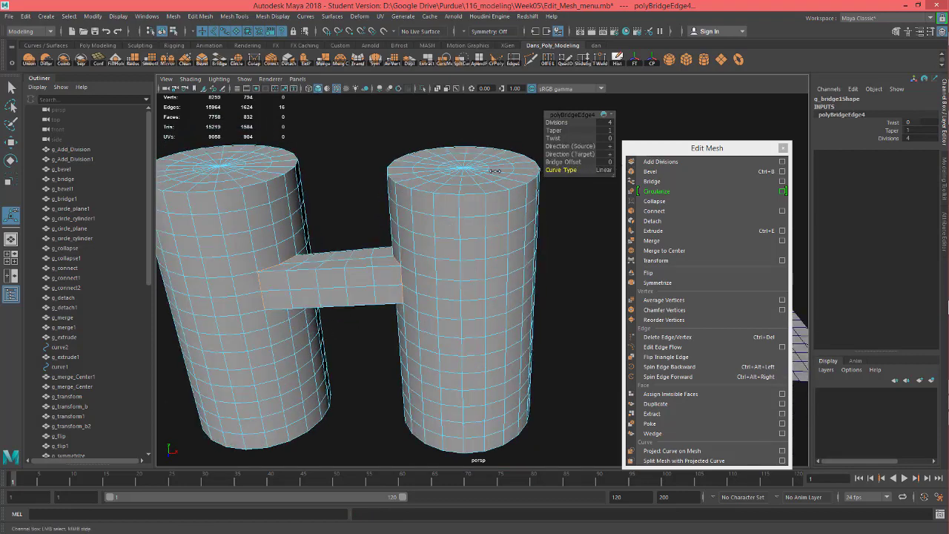
left_click_drag(564, 196, 559, 218, "alt")
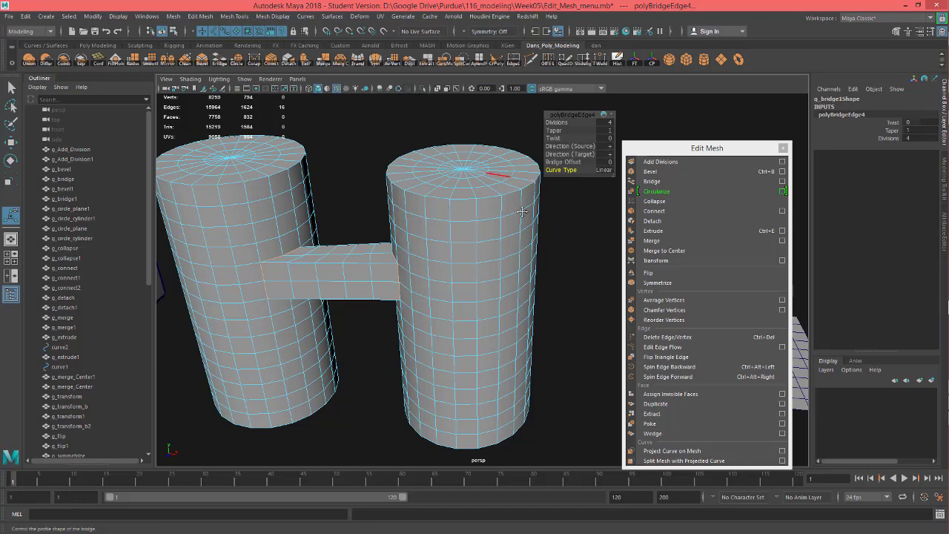
left_click_drag(519, 185, 503, 191, "alt")
middle_click_drag(503, 191, 487, 188, "alt")
mouse_move(567, 162)
middle_mouse_down()
mouse_move(582, 165)
mouse_move(555, 169)
middle_mouse_up()
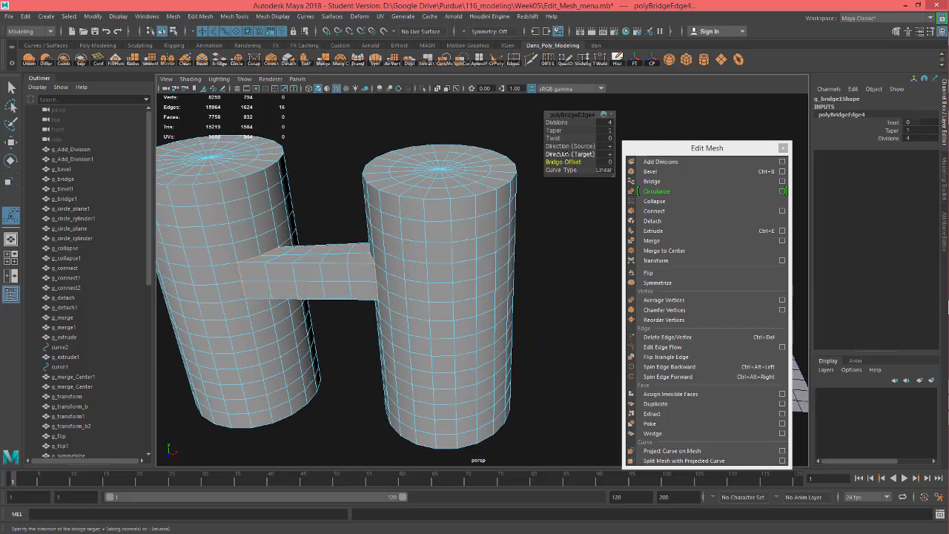
left_click(567, 154)
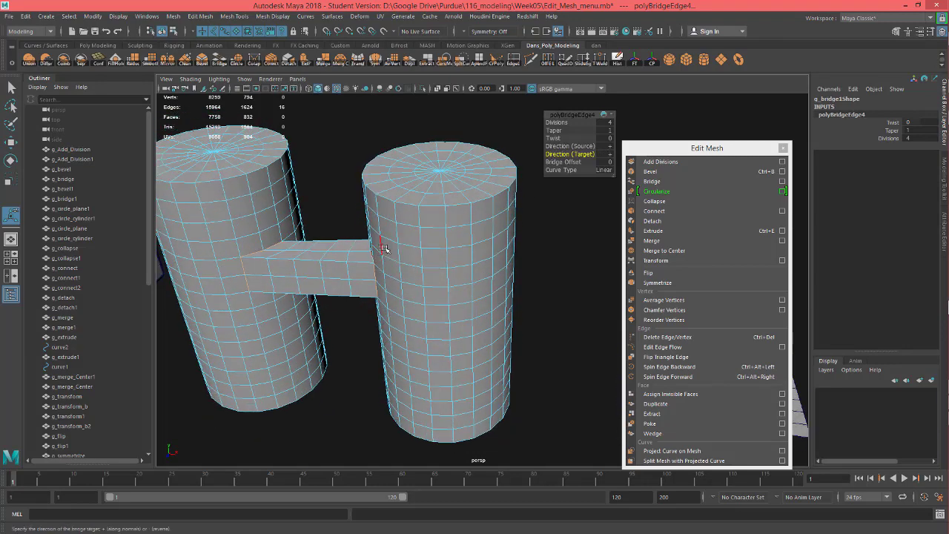
left_click_drag(384, 250, 413, 244, "alt")
key("w")
left_click_drag(415, 291, 424, 270, "alt")
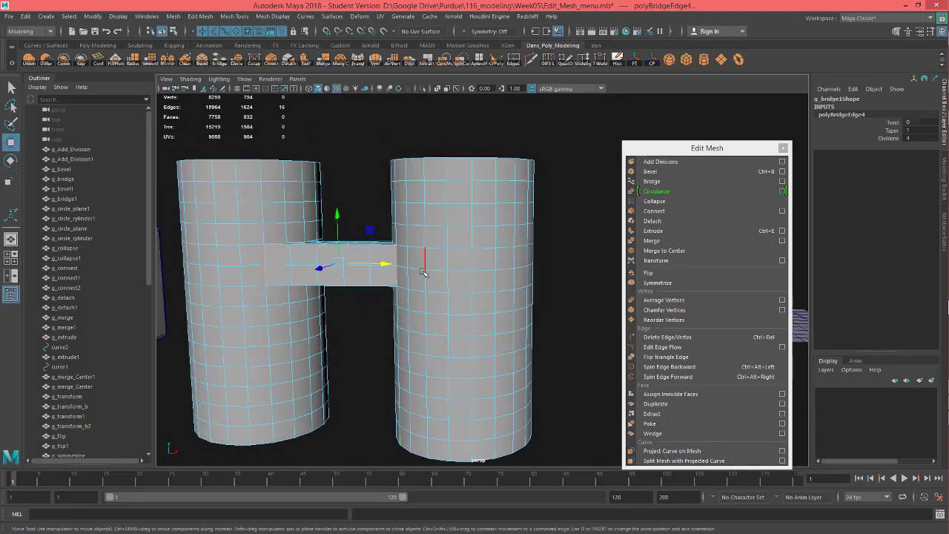
mouse_move(423, 271)
middle_mouse_down("alt")
mouse_move(460, 231)
mouse_move(442, 275)
middle_mouse_up("alt")
right_click_drag(491, 238, 500, 269)
left_click(481, 245)
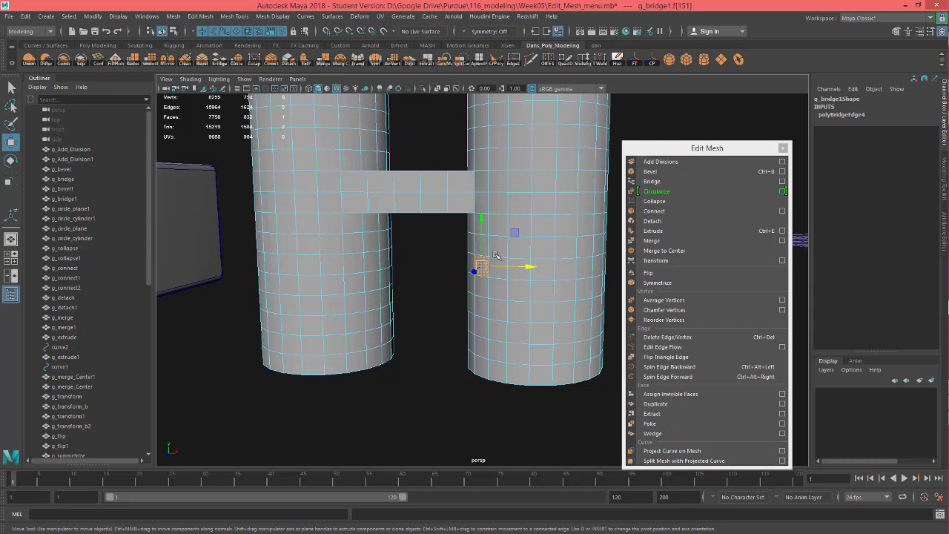
left_click_drag(484, 248, 485, 255, "alt")
left_click_drag(398, 271, 454, 270, "alt")
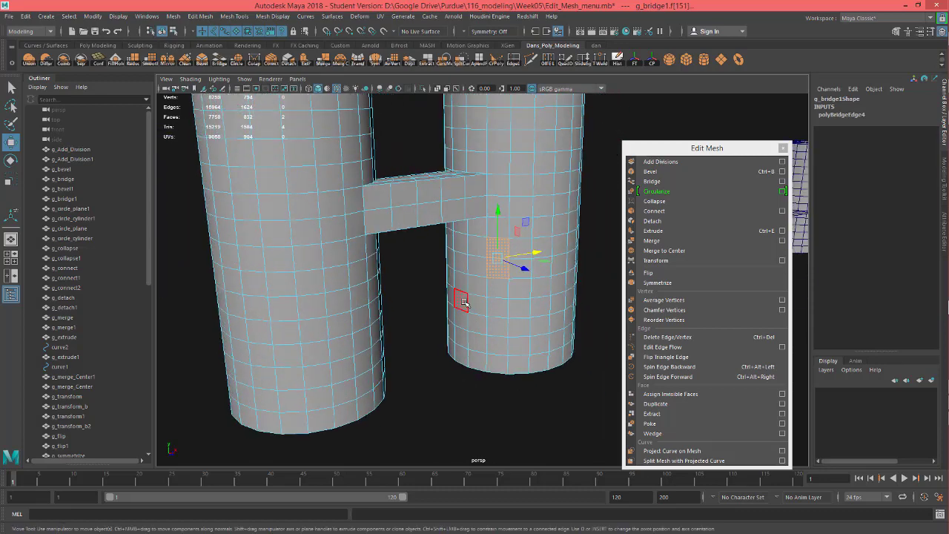
Below the bridge, delete two stacked faces on the right cylinder and three stacked faces on the left one.
left_click(462, 301)
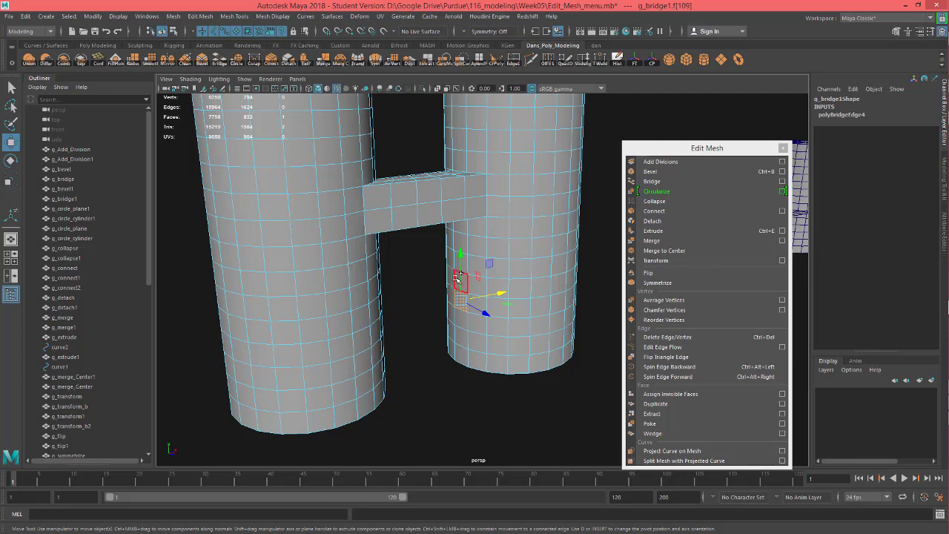
left_click_drag(408, 293, 372, 266, "alt")
left_click(373, 304, "shift")
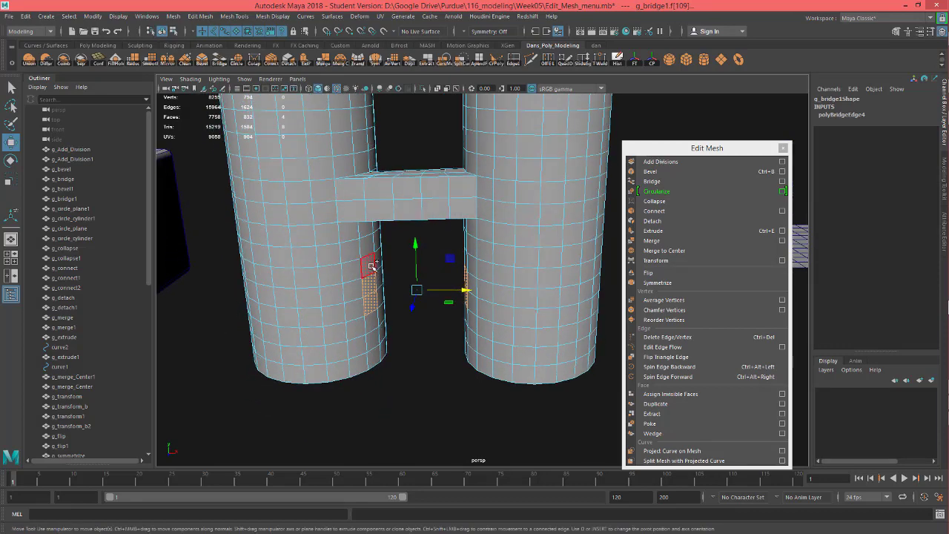
left_click(372, 265, "shift")
key("Delete")
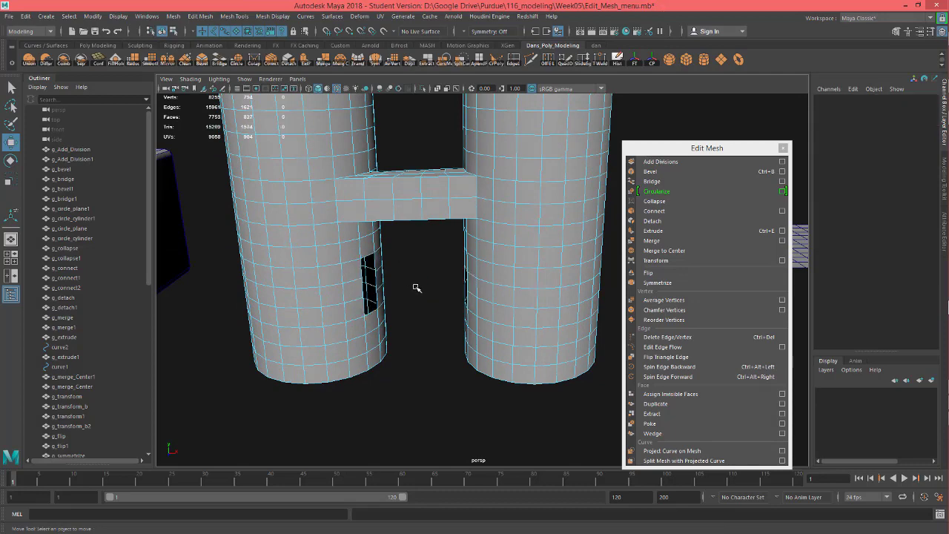
Select the border edges of both holes below the bridge, try to bridge them, and inspect the two openings.
left_click_drag(416, 288, 452, 298, "alt")
right_click_drag(467, 303, 466, 216)
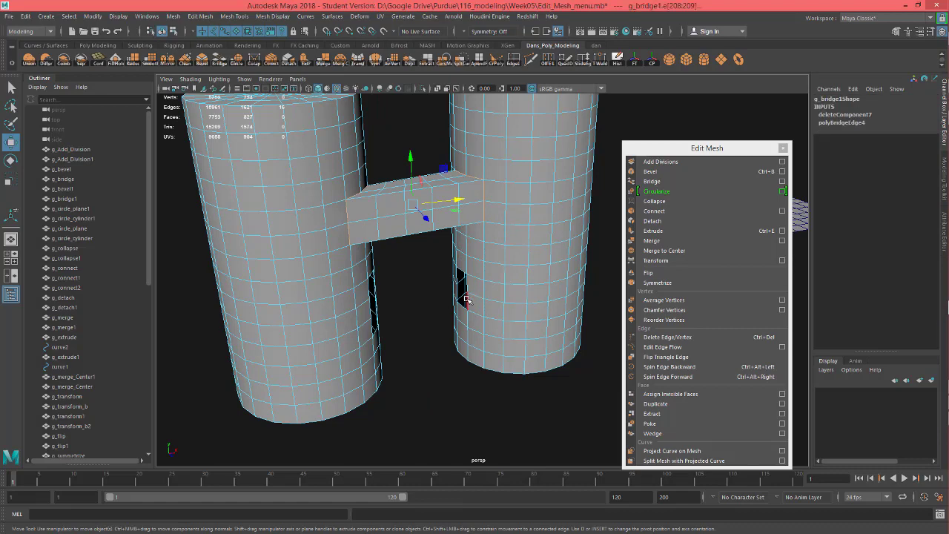
double_click(466, 296)
left_click_drag(396, 307, 369, 303, "alt")
double_click(371, 314, "shift")
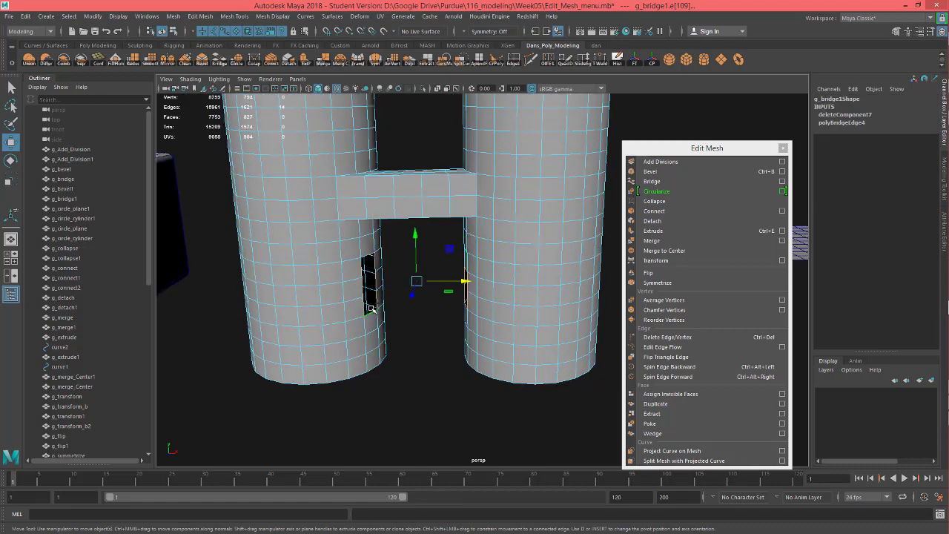
left_click(677, 186)
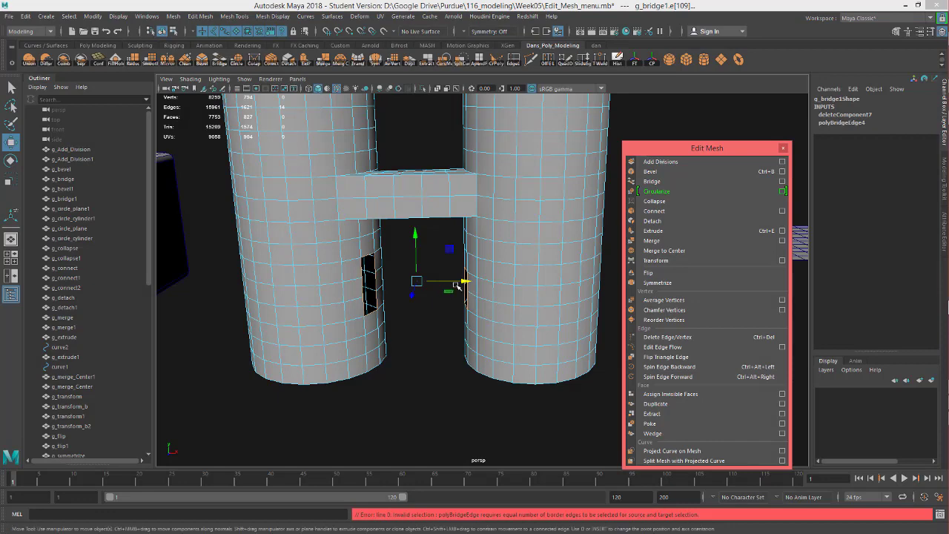
left_click_drag(412, 333, 394, 316, "alt")
right_click_drag(393, 316, 553, 307, "alt")
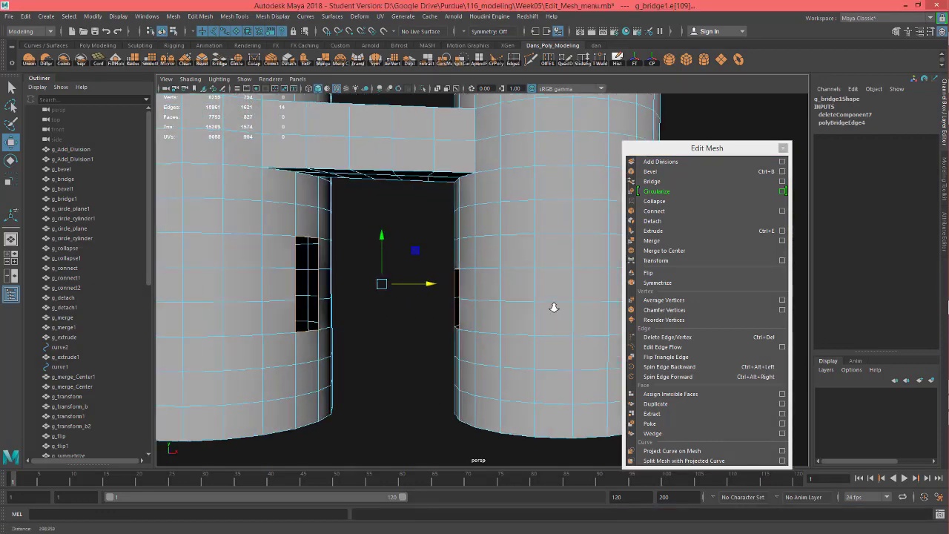
left_click_drag(385, 319, 588, 241, "alt")
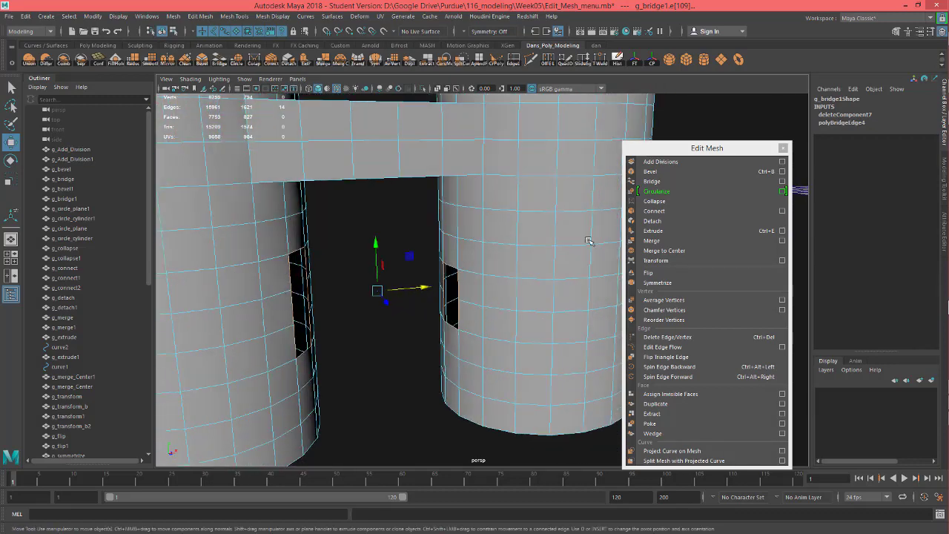
Try the Modeling Toolkit's Bridge on the same border edges, then leave the toolkit.
left_click(894, 32)
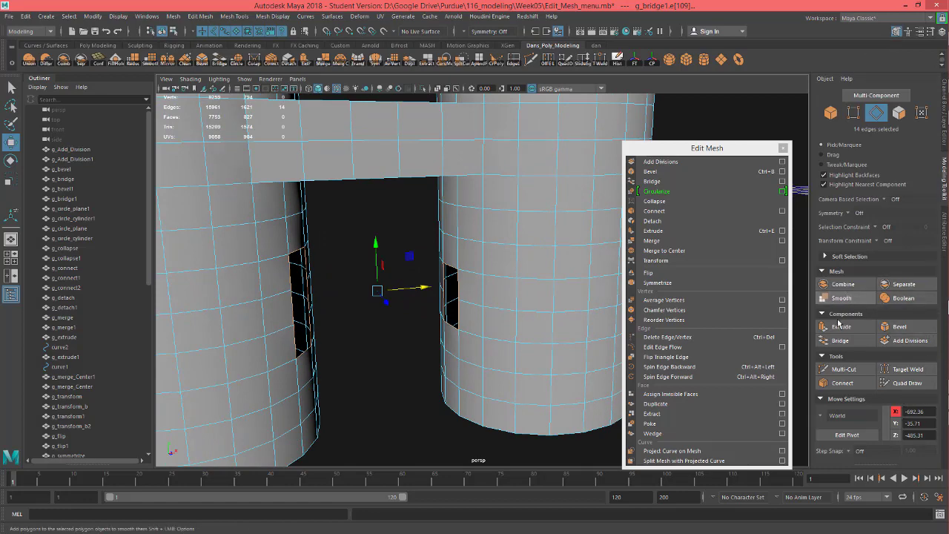
left_click(843, 343)
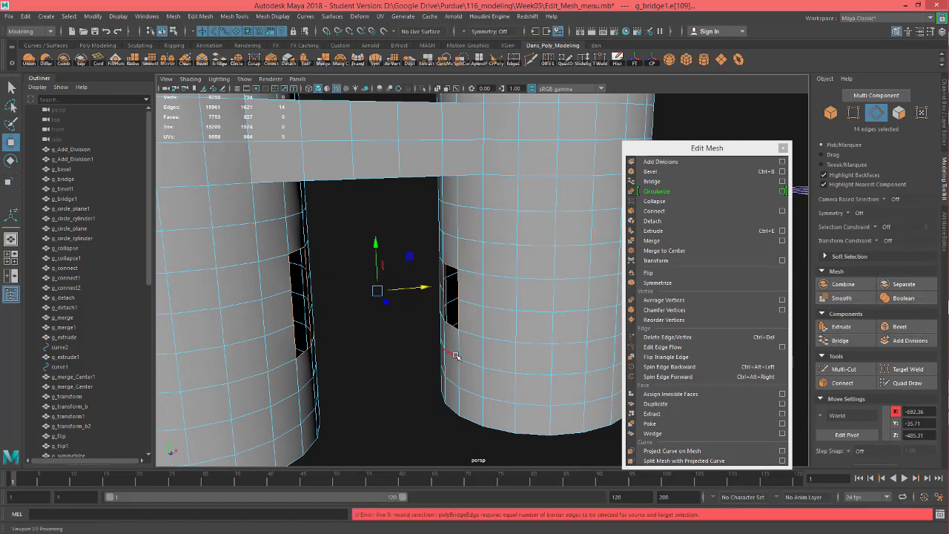
left_click_drag(451, 356, 406, 360, "alt")
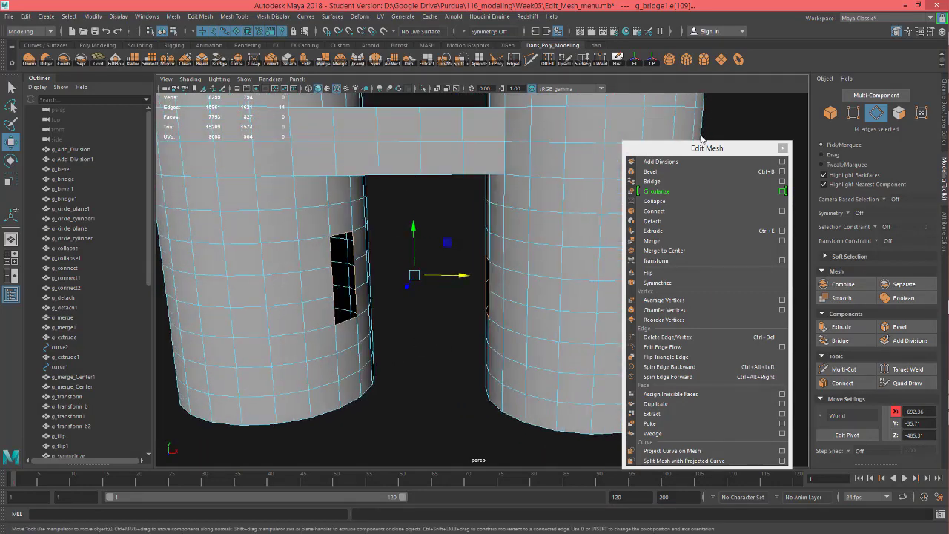
left_click(897, 32)
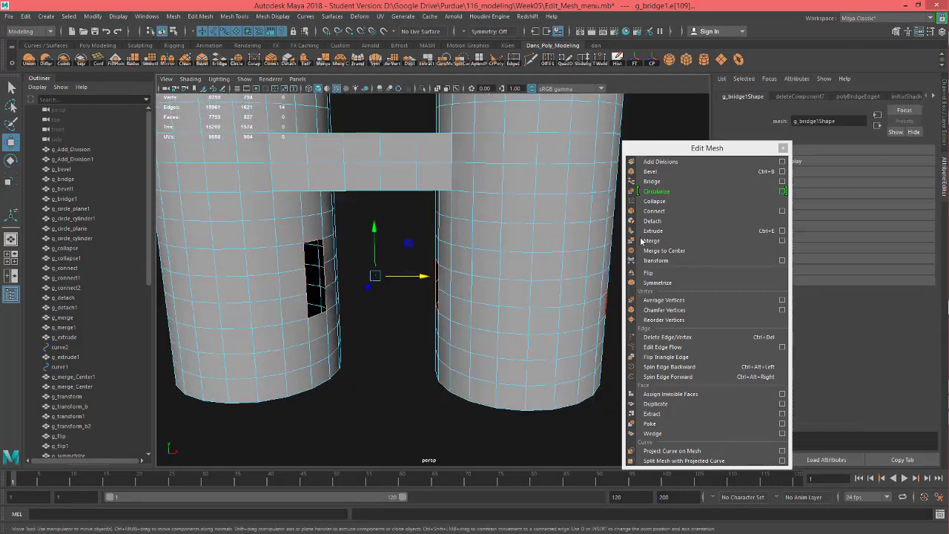
Move the Edit Mesh window clear and delete one facing face near the base of each cylinder.
left_click_drag(679, 150, 621, 130)
left_click_drag(327, 299, 337, 297, "alt")
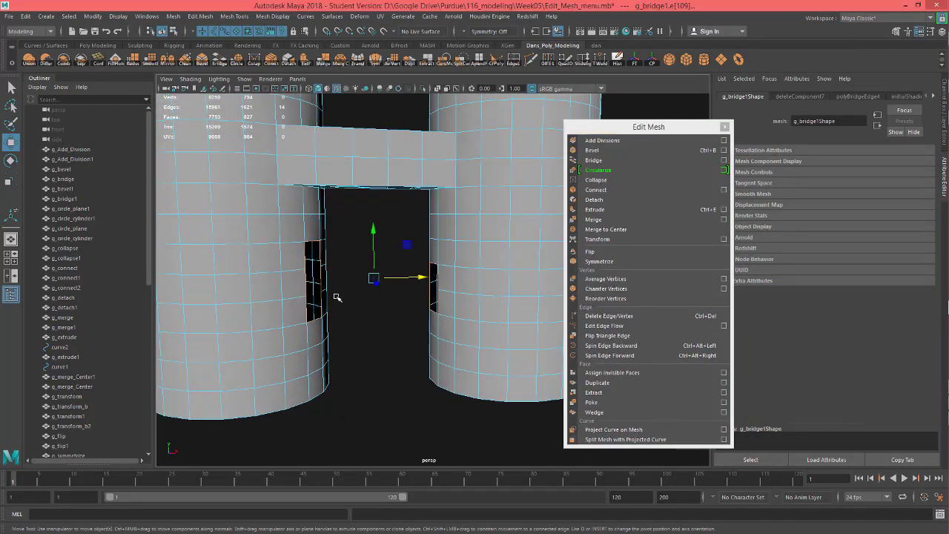
right_click_drag(442, 355, 446, 272)
left_click(445, 356)
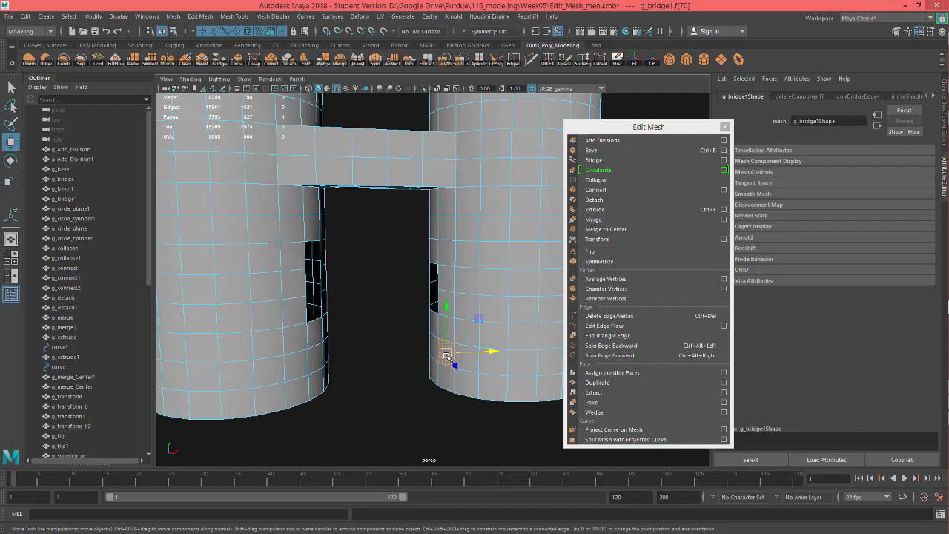
key("Delete")
left_click_drag(446, 356, 333, 346, "alt")
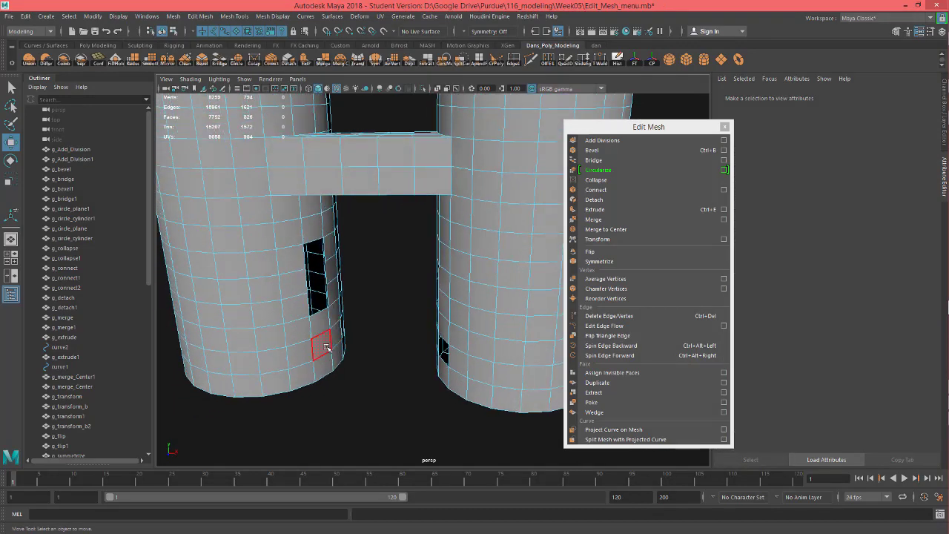
left_click(327, 349)
key("Delete")
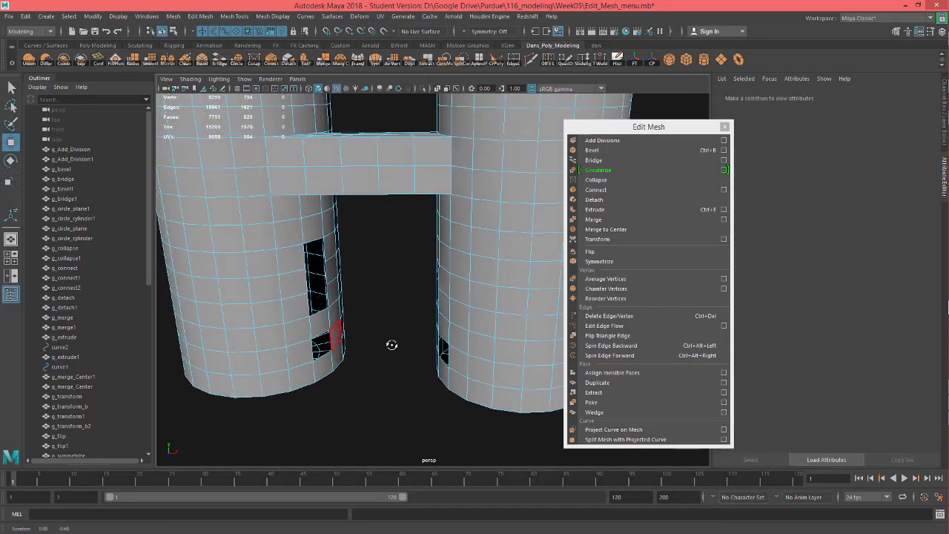
Bridge the facing vertical border edges of the two single-face openings near the cylinders' bases, and inspect the connecting face.
left_click_drag(391, 345, 415, 335, "alt")
right_click_drag(436, 350, 438, 213)
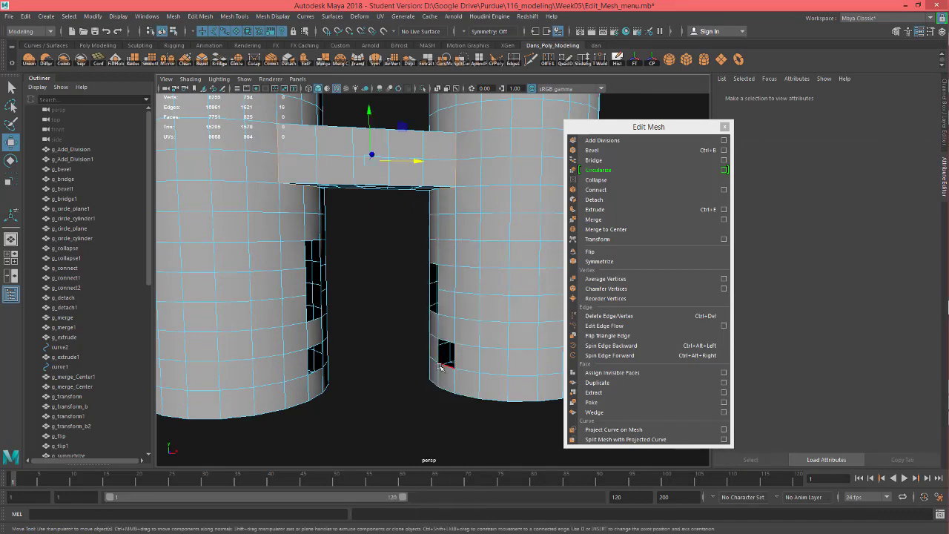
left_click(440, 347)
left_click_drag(440, 347, 389, 354, "alt")
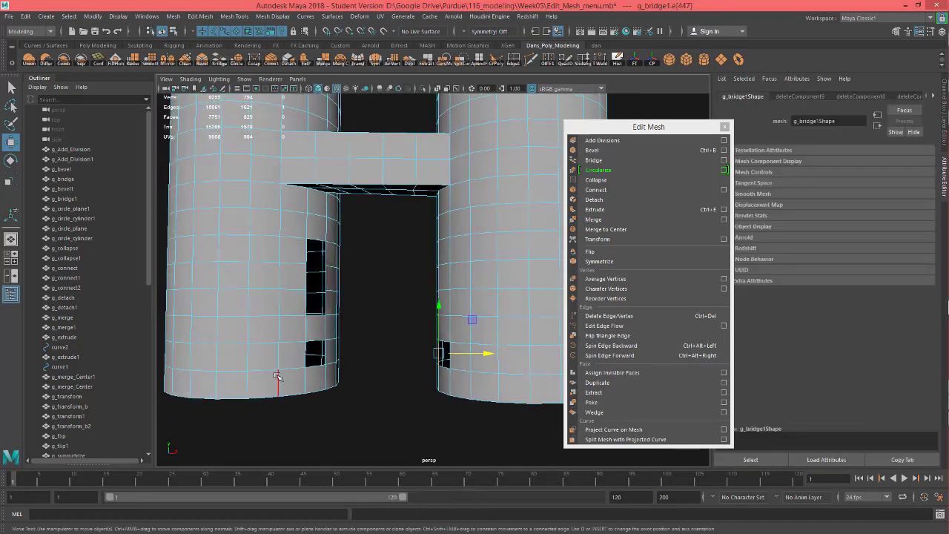
left_click(597, 160)
mouse_move(485, 248)
left_mouse_down("alt")
mouse_move(470, 315)
mouse_move(476, 245)
left_mouse_up("alt")
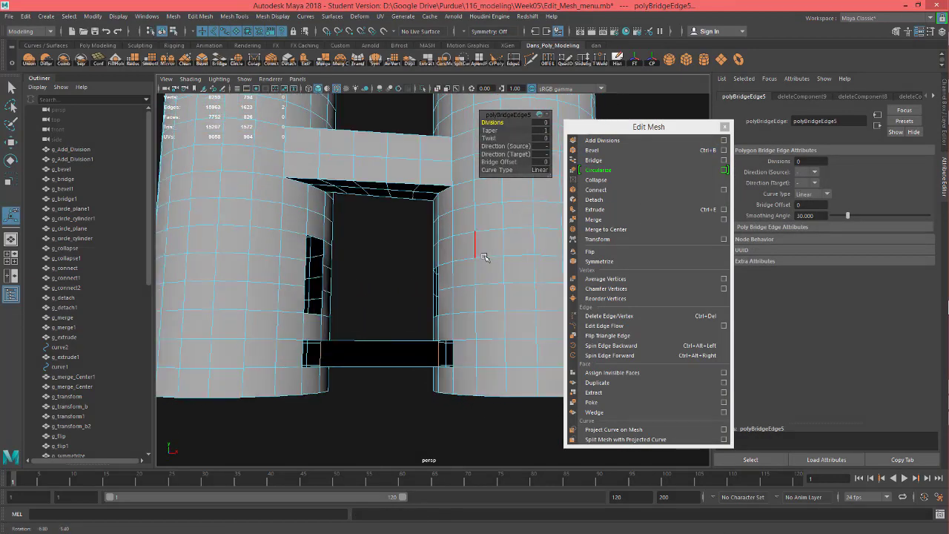
left_click_drag(393, 359, 465, 359, "alt")
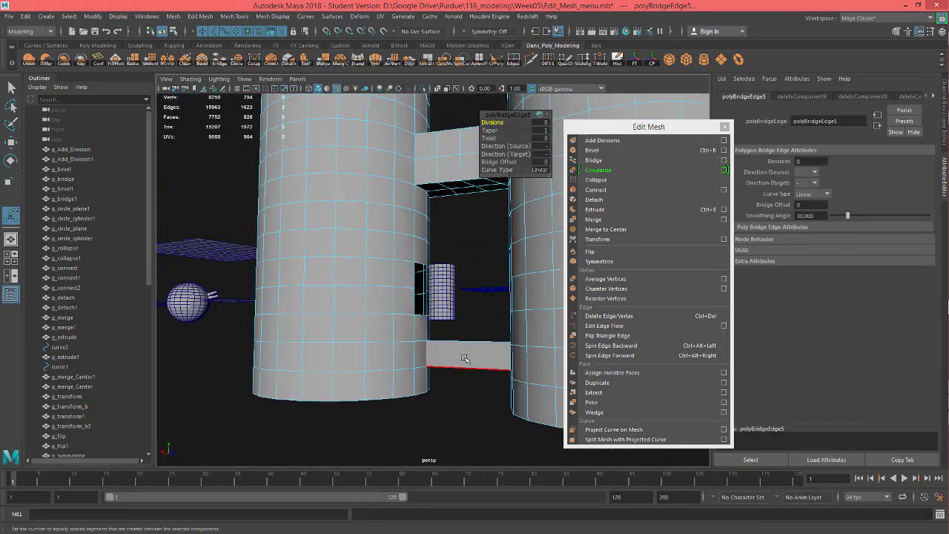
left_click_drag(375, 359, 175, 364, "alt")
Select the flat grid plane beside the bridged cylinders as the next sample object and bring it into close view.
right_click_drag(174, 364, 192, 360, "alt")
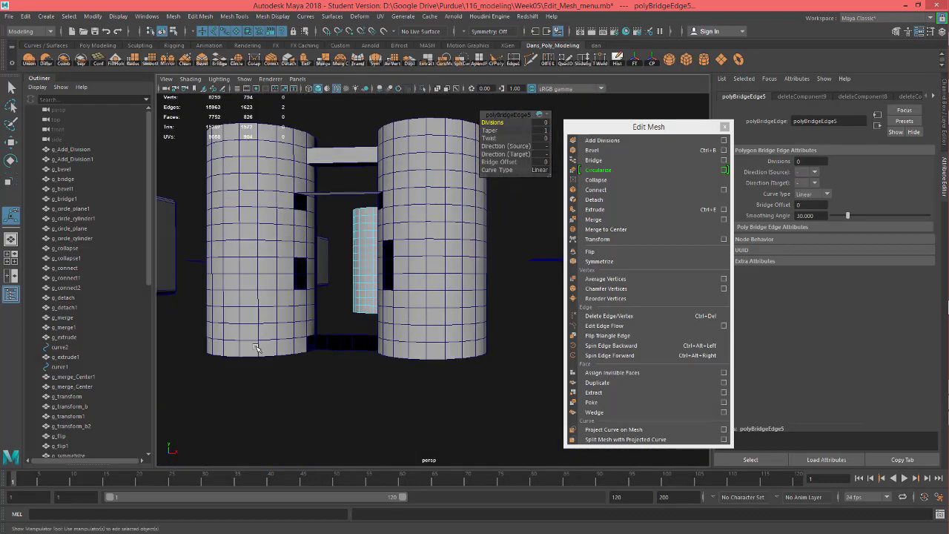
mouse_move(311, 326)
left_mouse_down("alt")
mouse_move(307, 353)
mouse_move(308, 344)
left_mouse_up("alt")
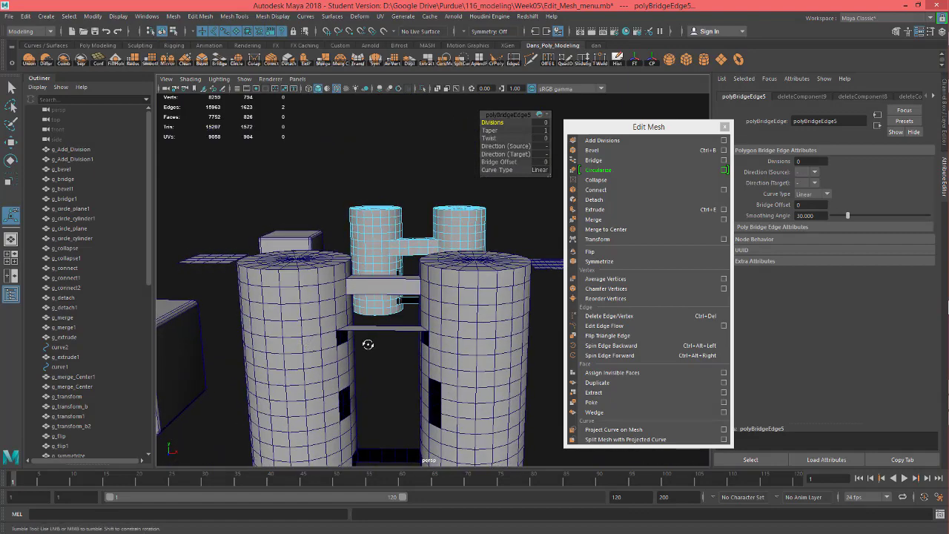
left_click_drag(368, 344, 366, 345, "alt")
middle_click_drag(367, 345, 316, 273, "alt")
right_click_drag(316, 273, 339, 269, "alt")
mouse_move(339, 269)
left_mouse_down("alt")
mouse_move(360, 267)
mouse_move(333, 272)
mouse_move(341, 269)
left_mouse_up("alt")
scroll(324, 229, "up", 4)
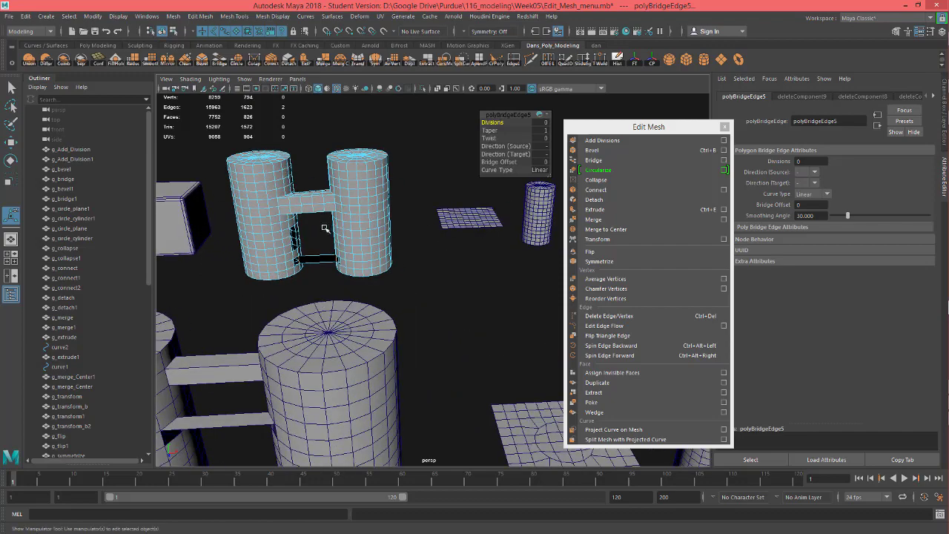
middle_click_drag(325, 228, 338, 346, "alt")
right_click_drag(338, 346, 370, 339, "alt")
left_click_drag(371, 338, 348, 339, "alt")
right_click_drag(382, 331, 421, 347, "alt")
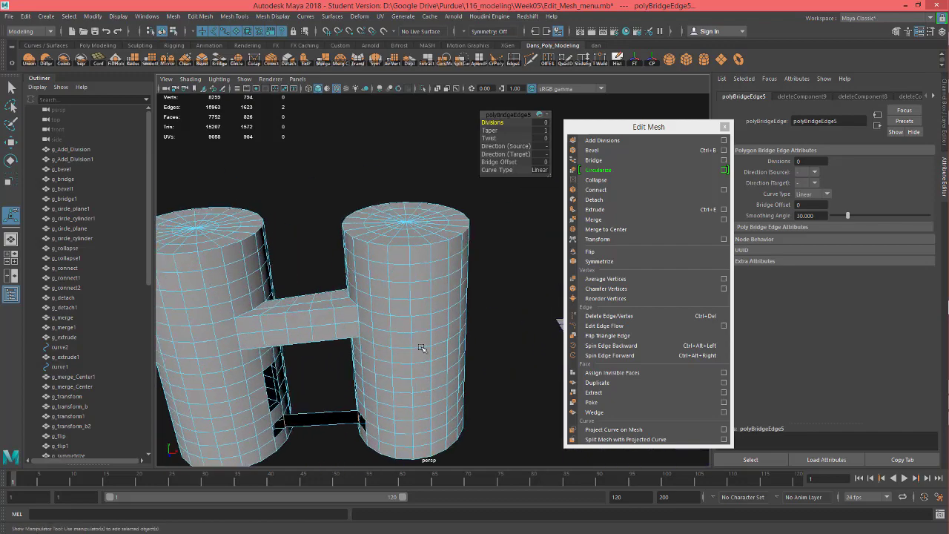
left_click_drag(421, 347, 425, 342, "alt")
middle_click_drag(424, 342, 328, 305, "alt")
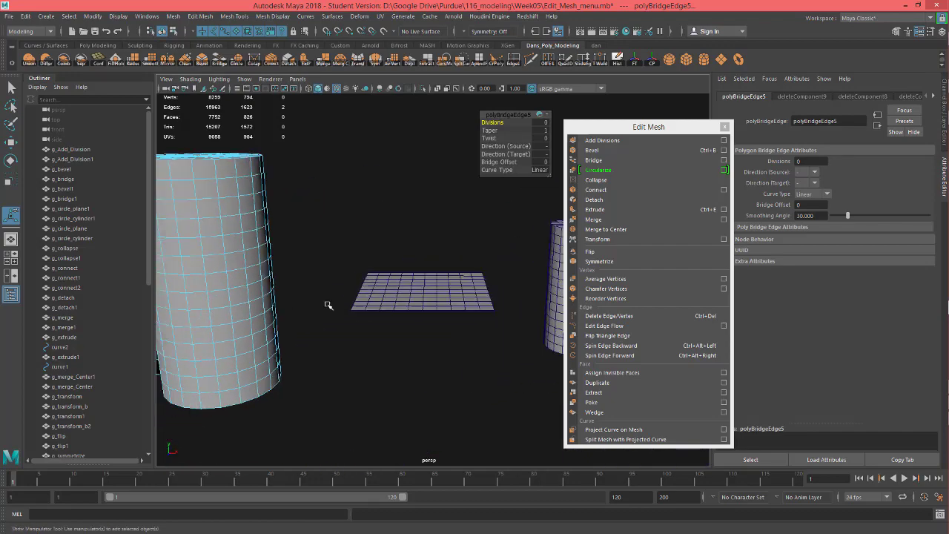
scroll(328, 306, "down", 4)
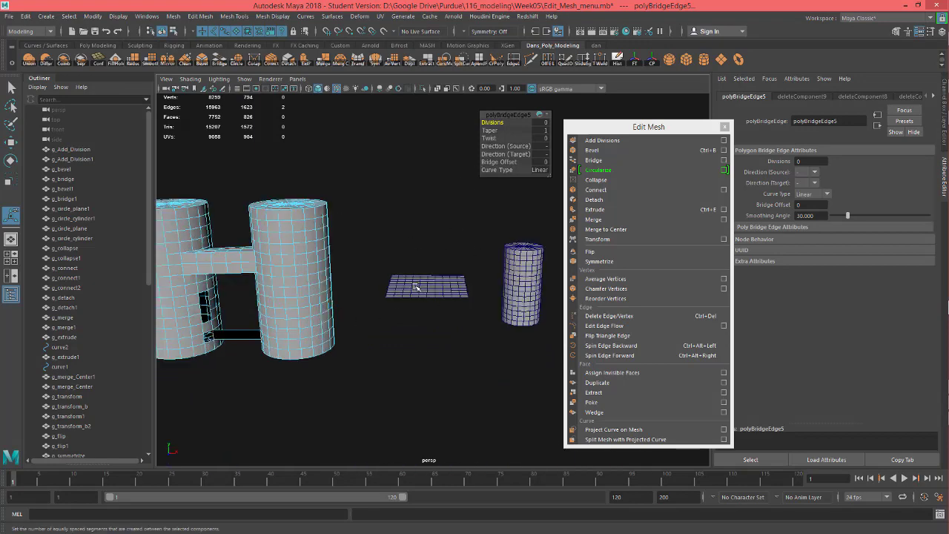
right_click_drag(416, 287, 456, 226)
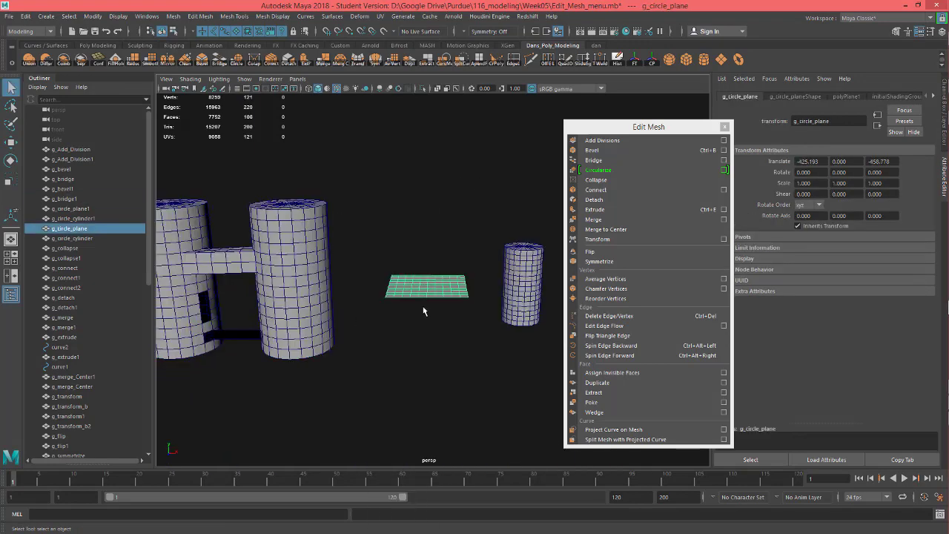
left_click_drag(423, 312, 421, 338, "alt")
scroll(420, 359, "up", 8)
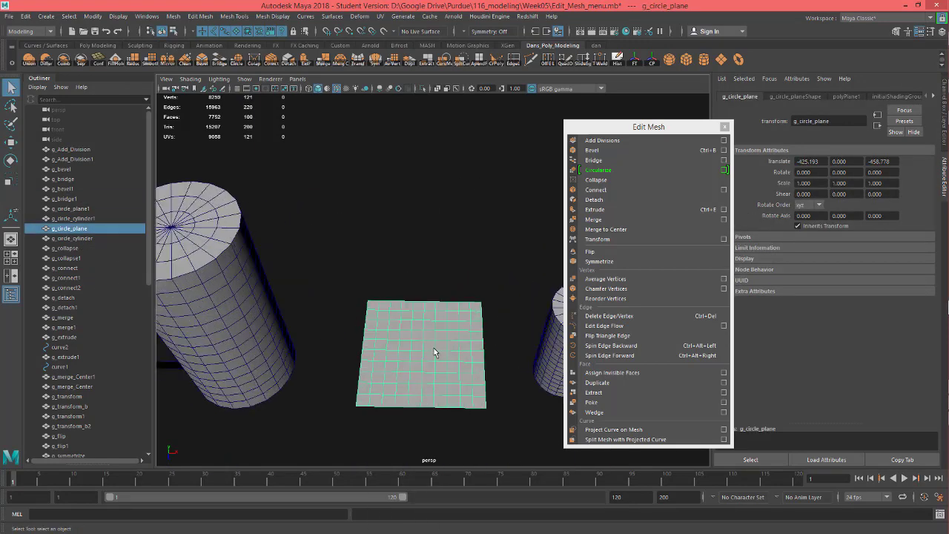
Select the plane's centre vertex, grow the selection to a five-by-five vertex block, and apply Circularize.
left_click_drag(395, 401, 270, 308, "alt")
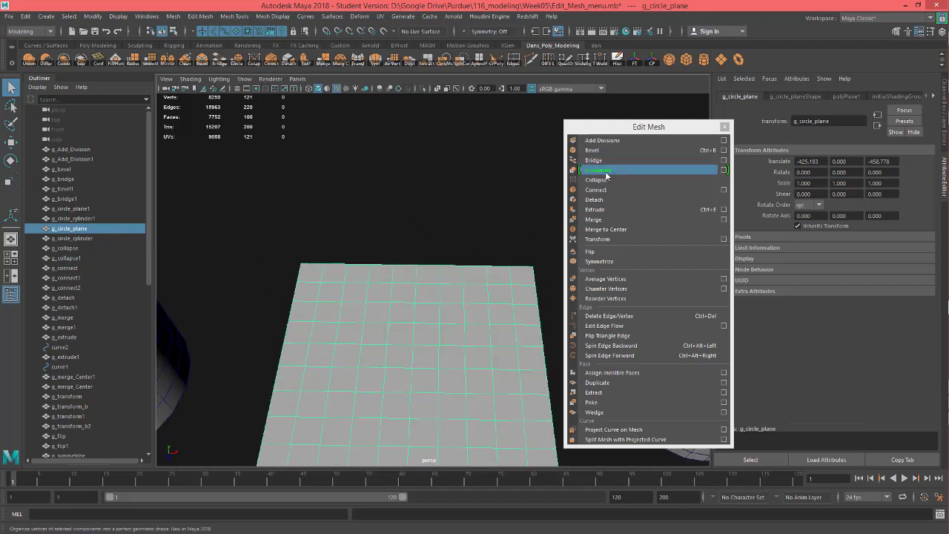
left_click_drag(447, 341, 439, 299, "alt")
left_click_drag(359, 269, 423, 314, "alt")
right_click_drag(422, 239, 384, 242)
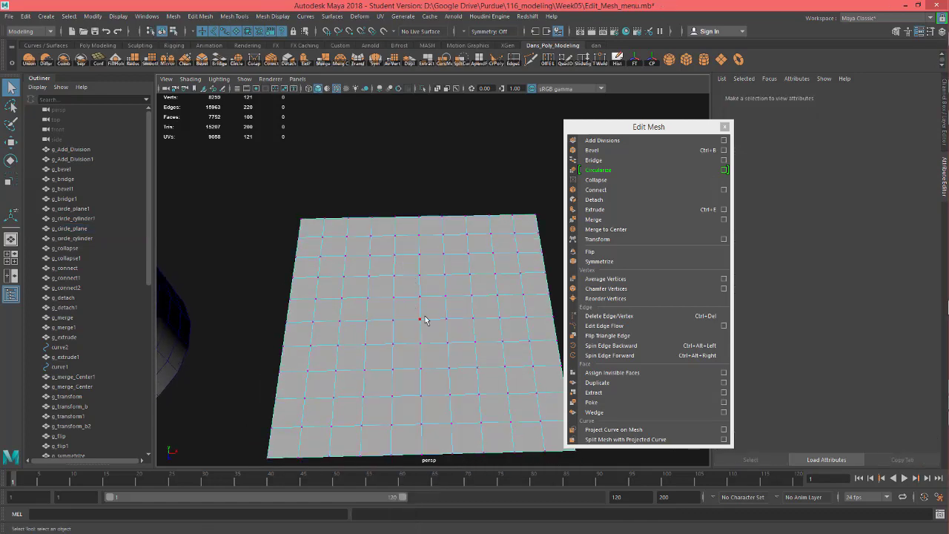
left_click(425, 320)
key("shift+period")
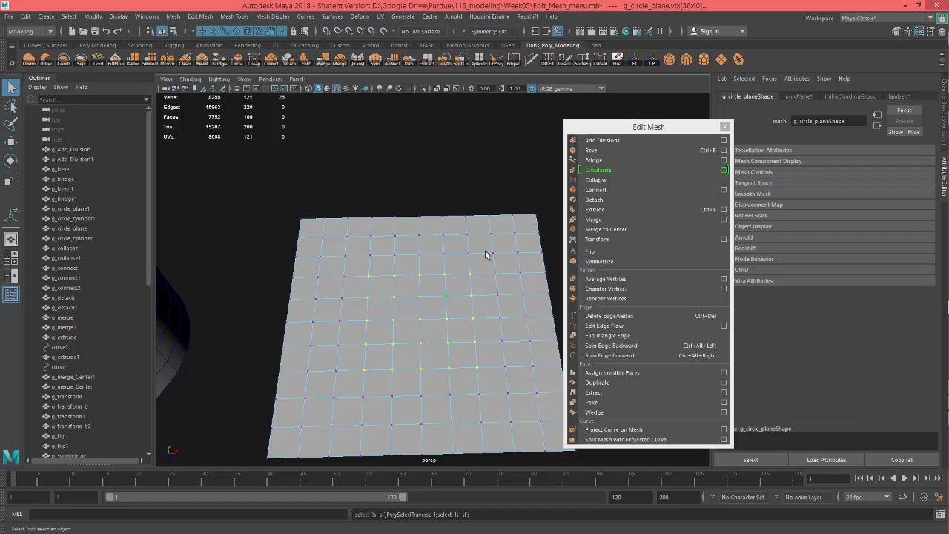
left_click(609, 172)
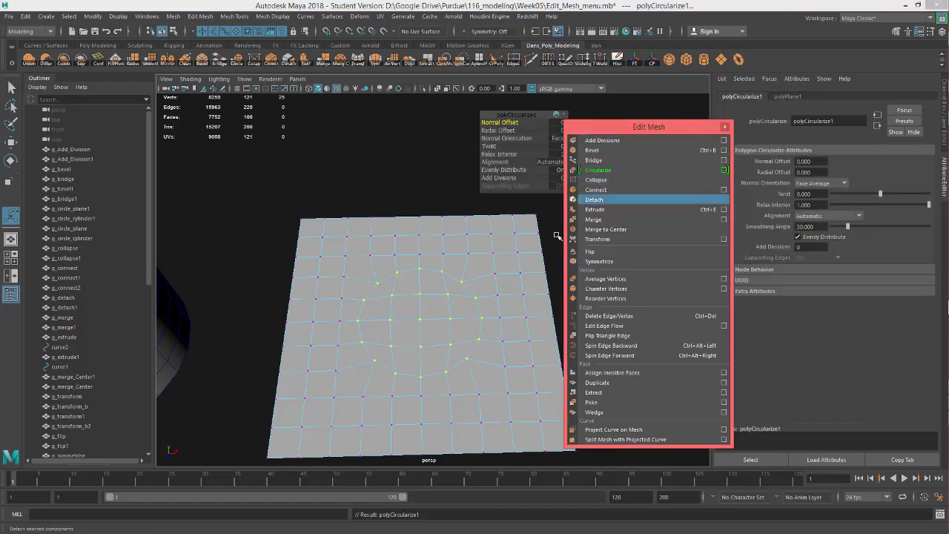
Shift the Circularize settings off the plane, examine the circular vertex pattern, and return to the Move tool.
left_click_drag(480, 338, 476, 305, "alt")
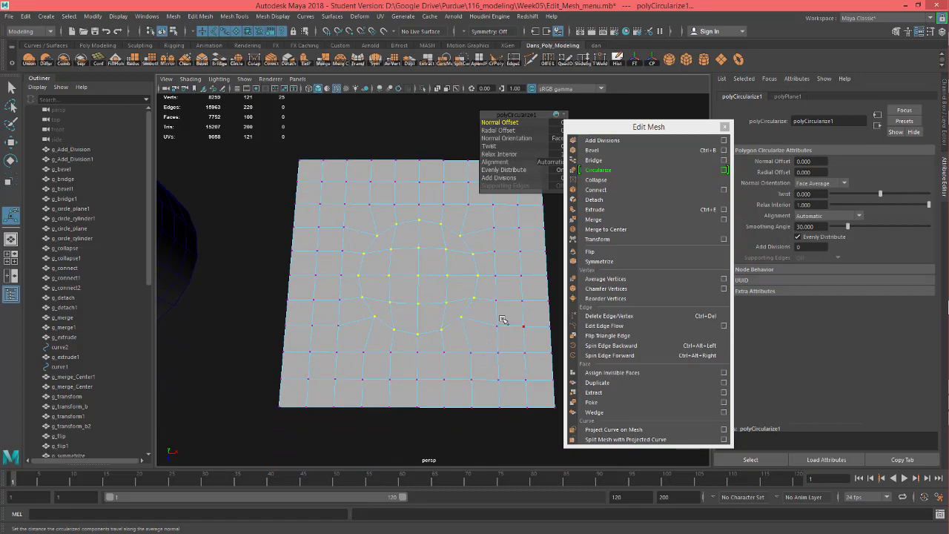
left_click_drag(503, 320, 457, 308, "alt")
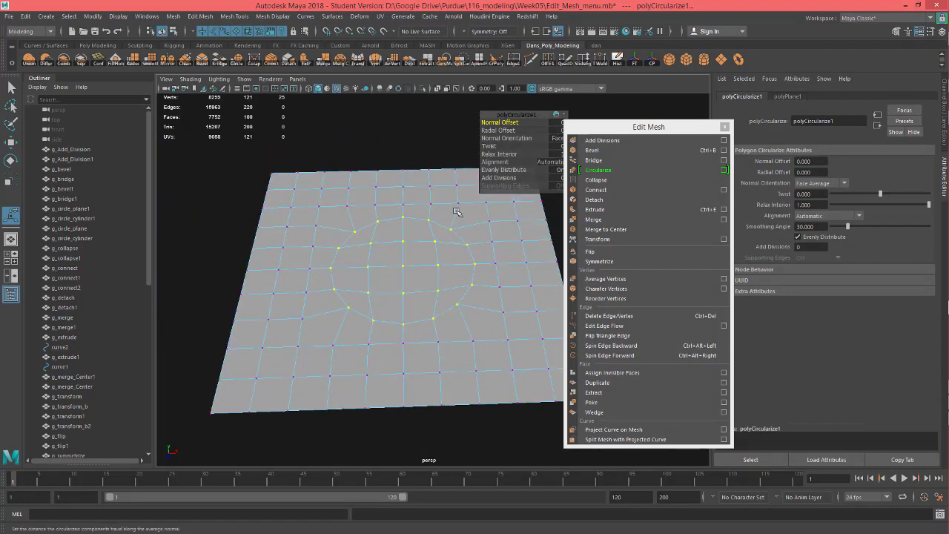
left_click_drag(521, 115, 522, 98)
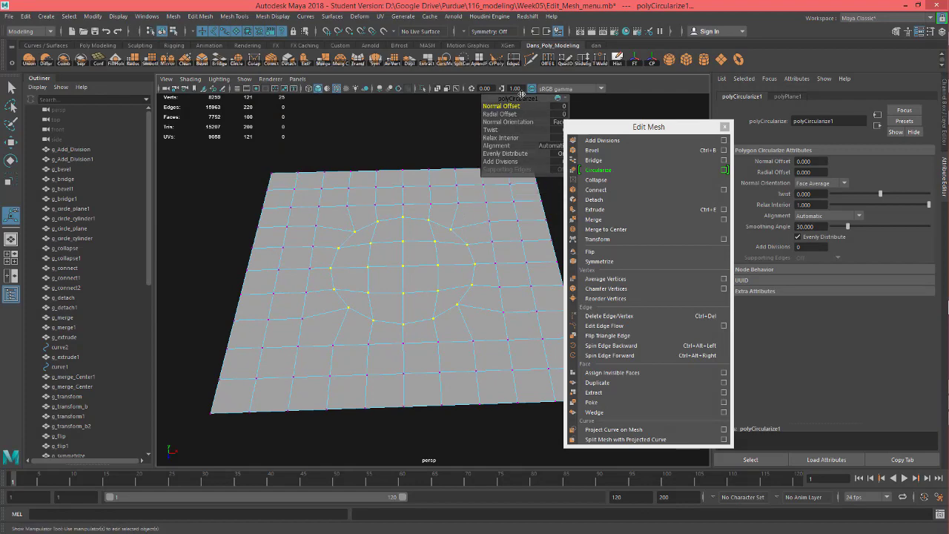
left_click_drag(456, 276, 428, 301, "alt")
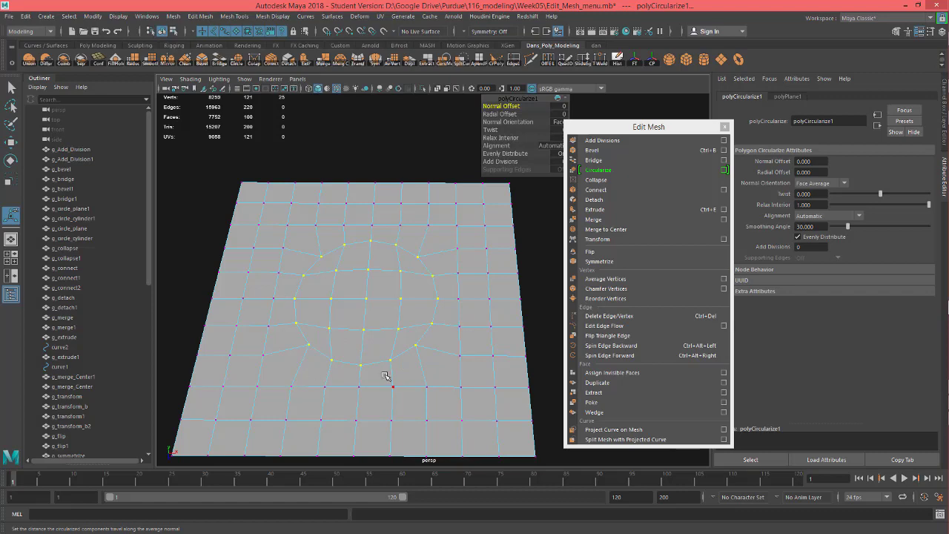
key("w")
Cut a closed loop just outside the circle with Multi-Cut, crossing each edge that radiates from it.
left_click_drag(364, 368, 375, 339, "alt")
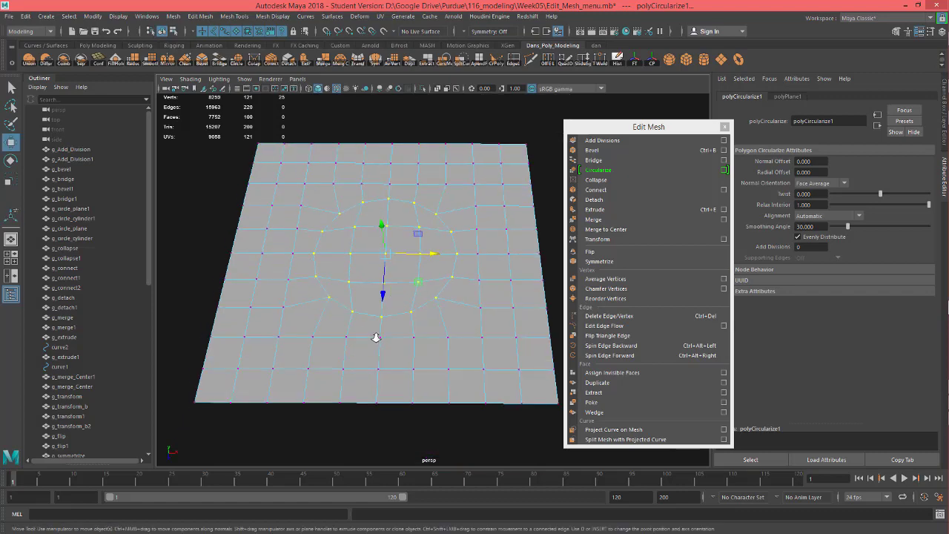
mouse_move(376, 338)
right_mouse_down("alt")
mouse_move(432, 348)
mouse_move(393, 345)
right_mouse_up("alt")
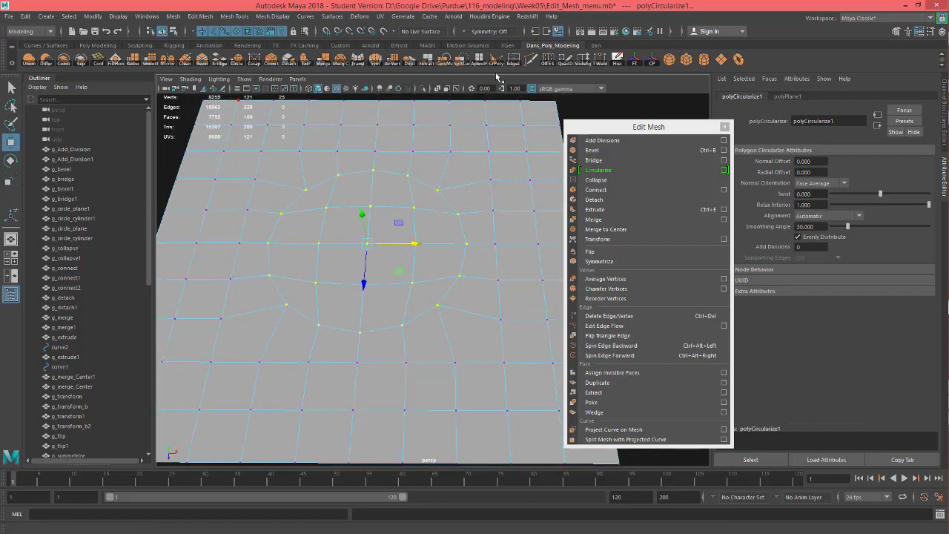
left_click(532, 61)
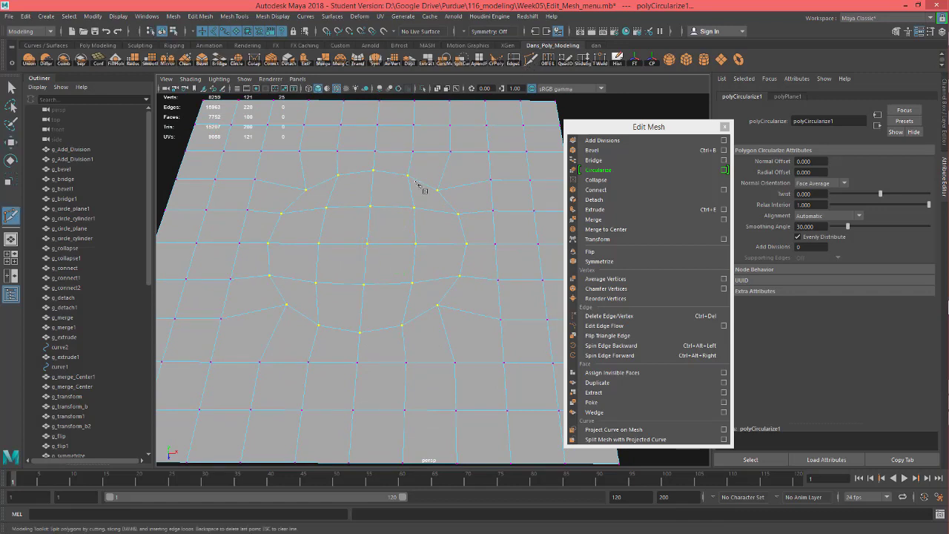
left_click(363, 284)
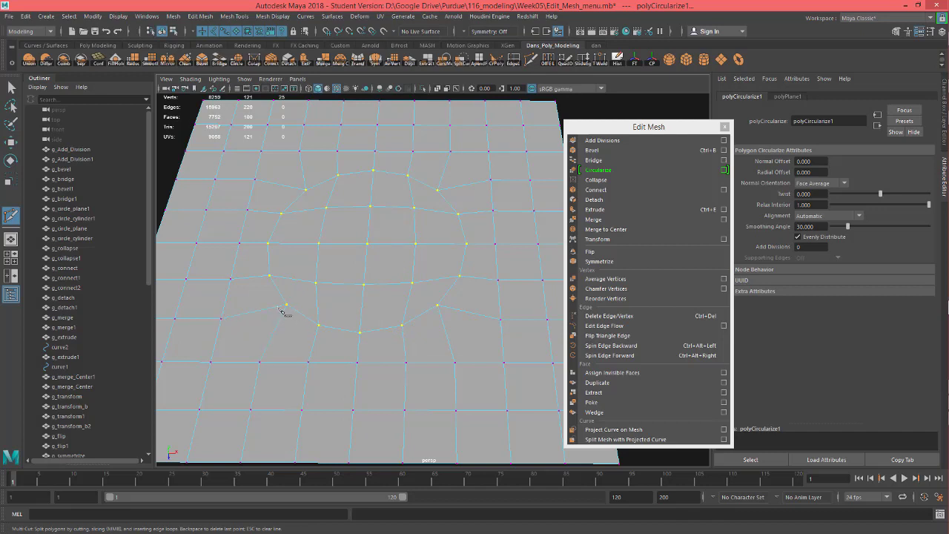
left_click(283, 312)
left_click(321, 336)
left_click(363, 343)
left_click(407, 335)
left_click(448, 307)
left_click(467, 277)
left_click(473, 244)
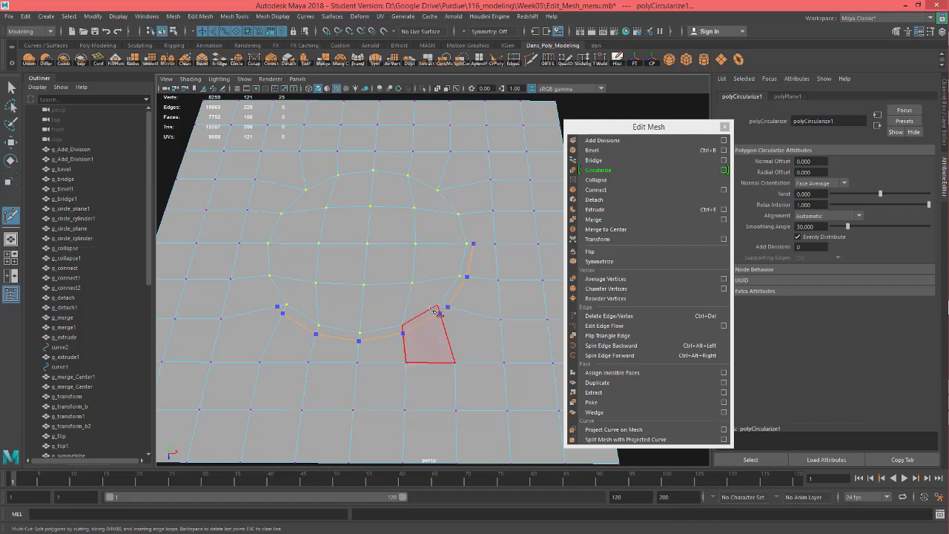
left_click(471, 215)
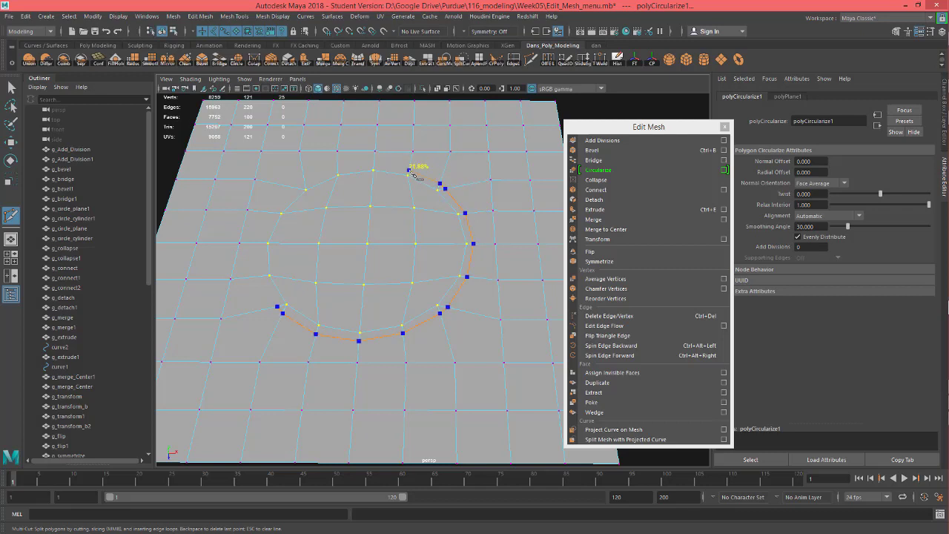
left_click(409, 170)
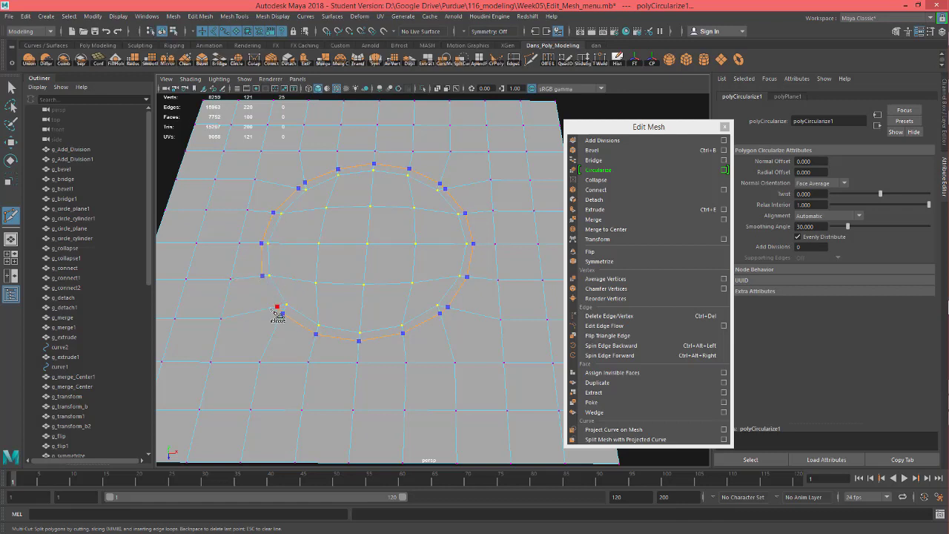
key("Return")
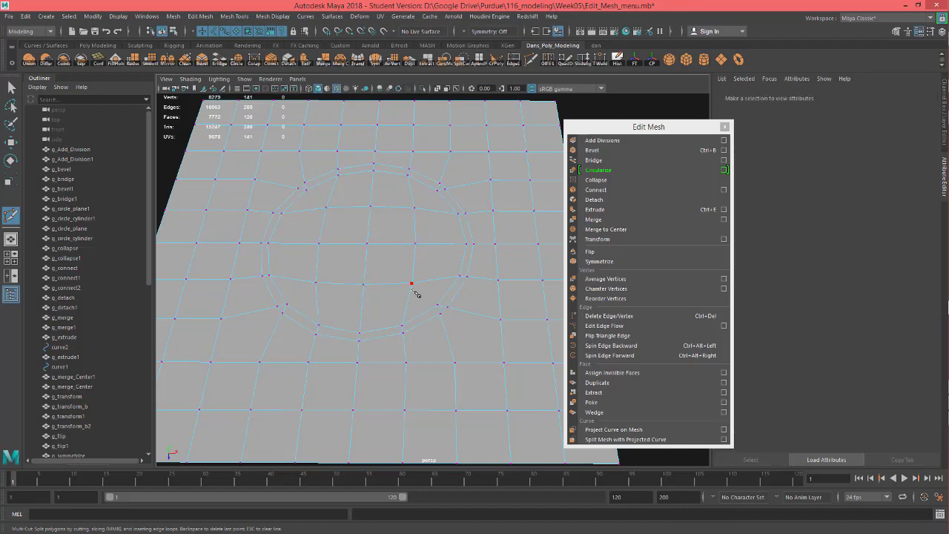
Collapse the short edge where the new loop cuts the circle's front-left corner.
scroll(297, 328, "up", 3)
scroll(302, 335, "down", 1)
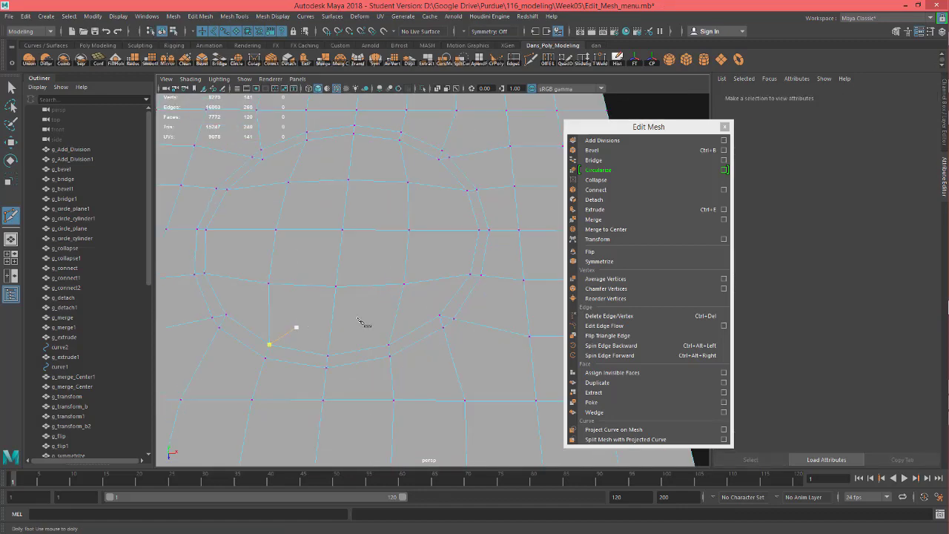
middle_click_drag(278, 324, 369, 341, "alt")
key("w")
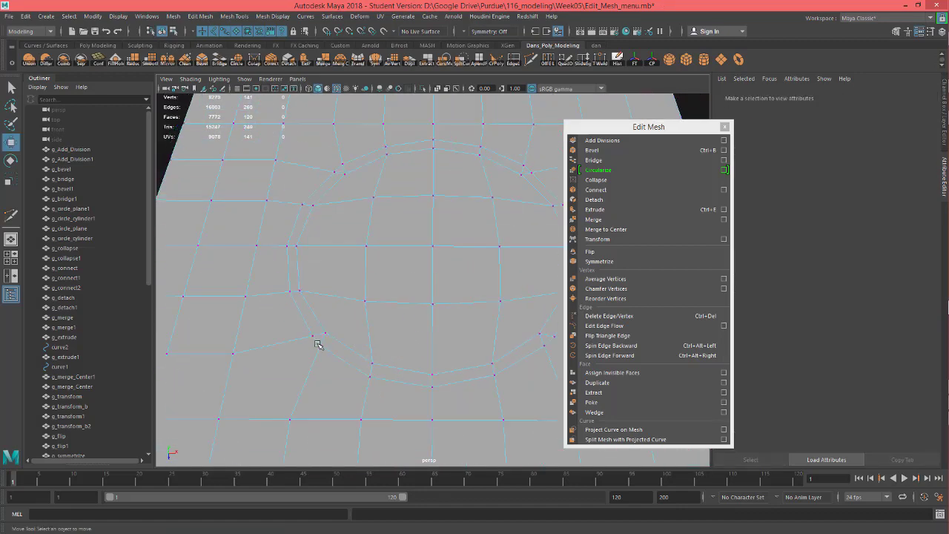
right_click_drag(318, 242, 317, 215)
left_click(317, 341)
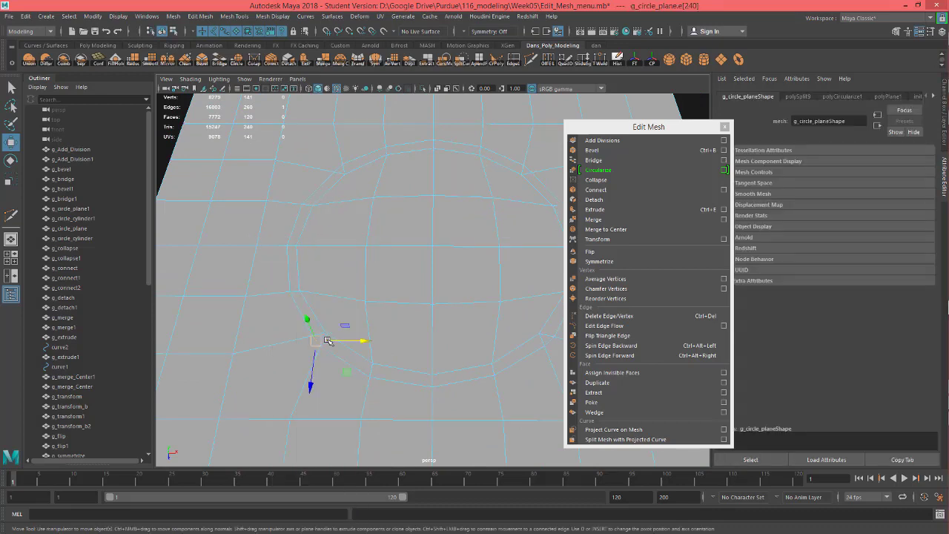
left_click(609, 185)
left_click_drag(370, 319, 332, 345, "alt")
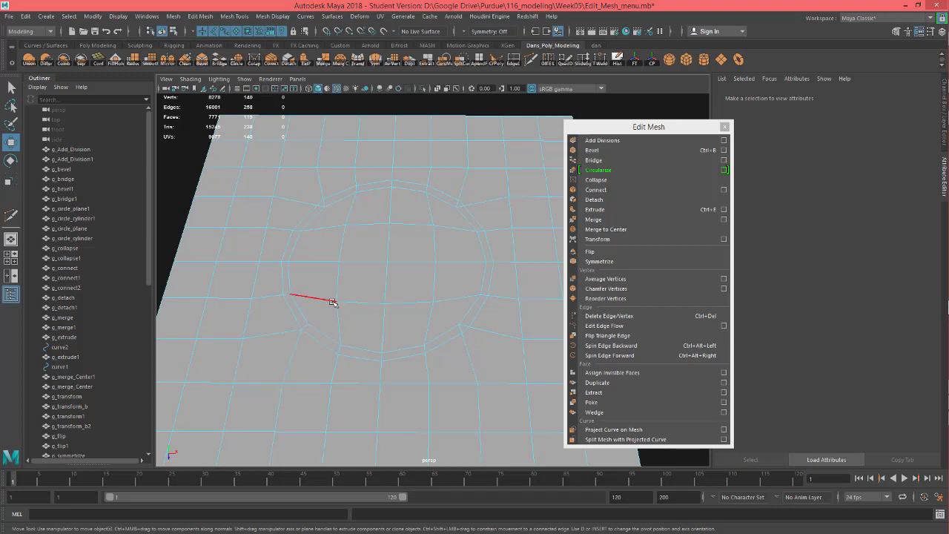
Collapse the short edges between the cut loop and the circle at its back-left, back-right and front-right corners, one after another.
scroll(332, 186, "up", 2)
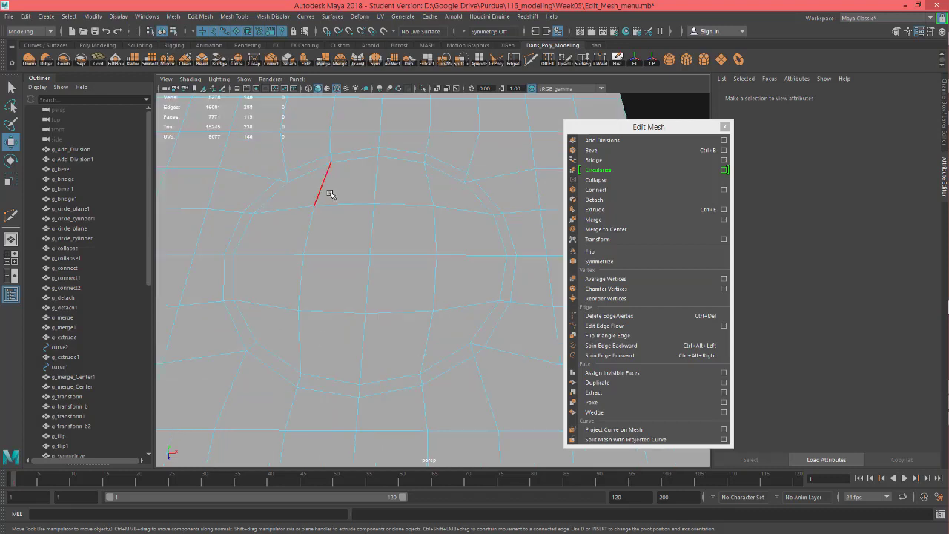
left_click(283, 177)
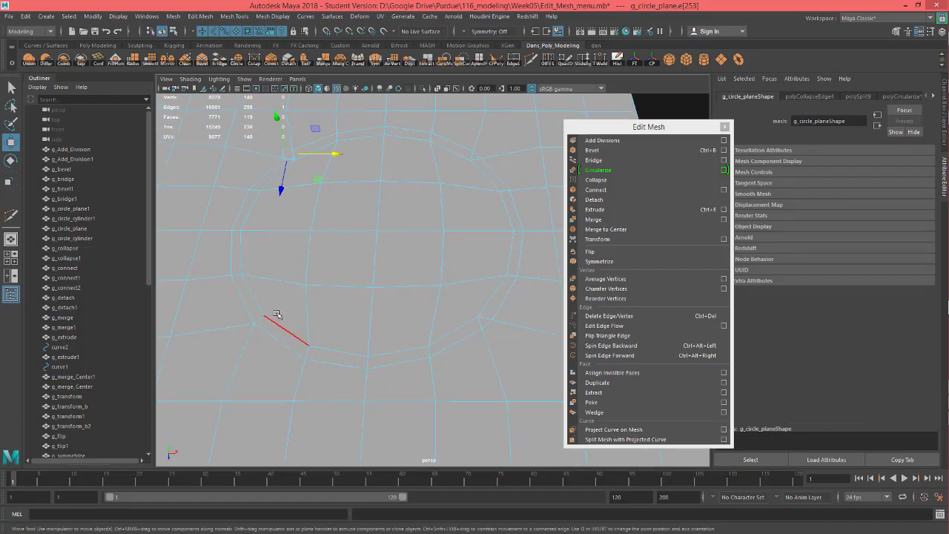
scroll(289, 311, "down", 2)
middle_click_drag(331, 277, 337, 312, "alt")
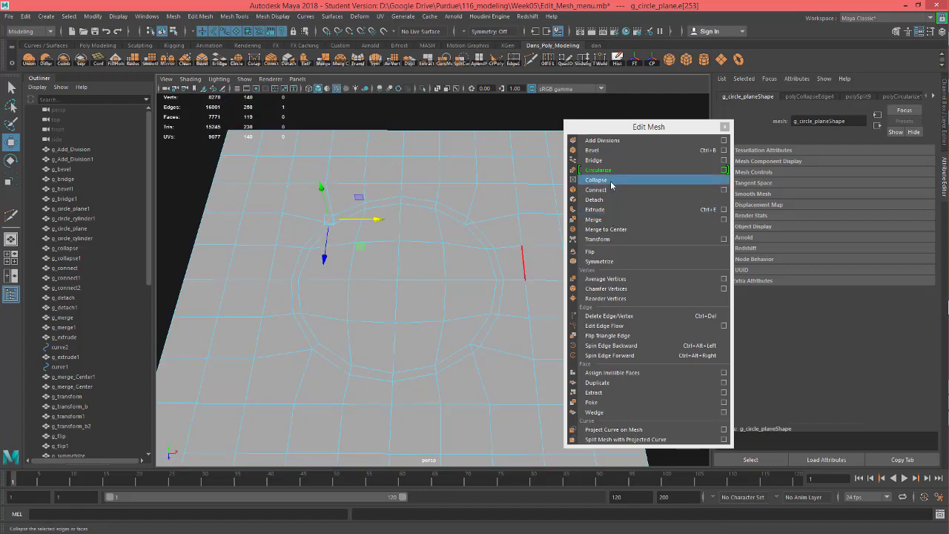
left_click(612, 184)
middle_click_drag(441, 236, 398, 269, "alt")
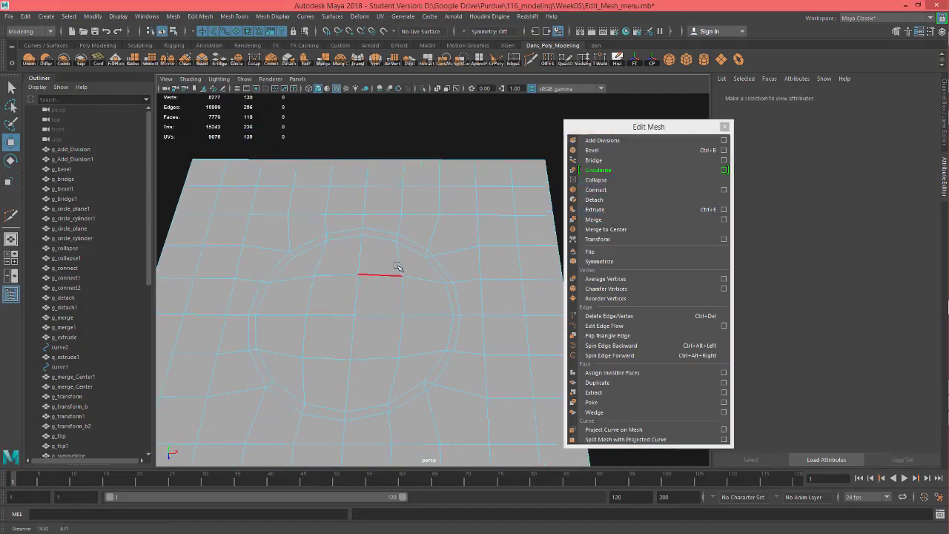
left_click(431, 252)
left_click(606, 181)
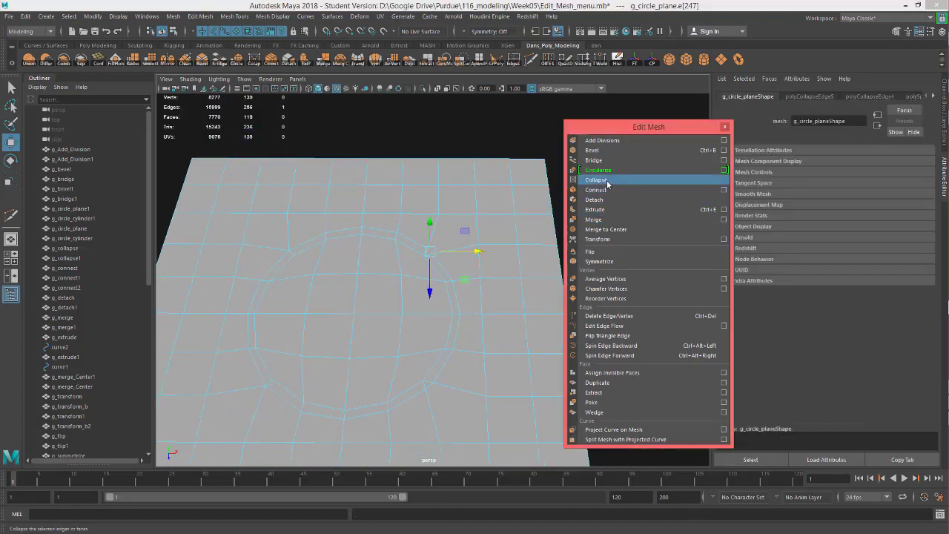
left_click(429, 387)
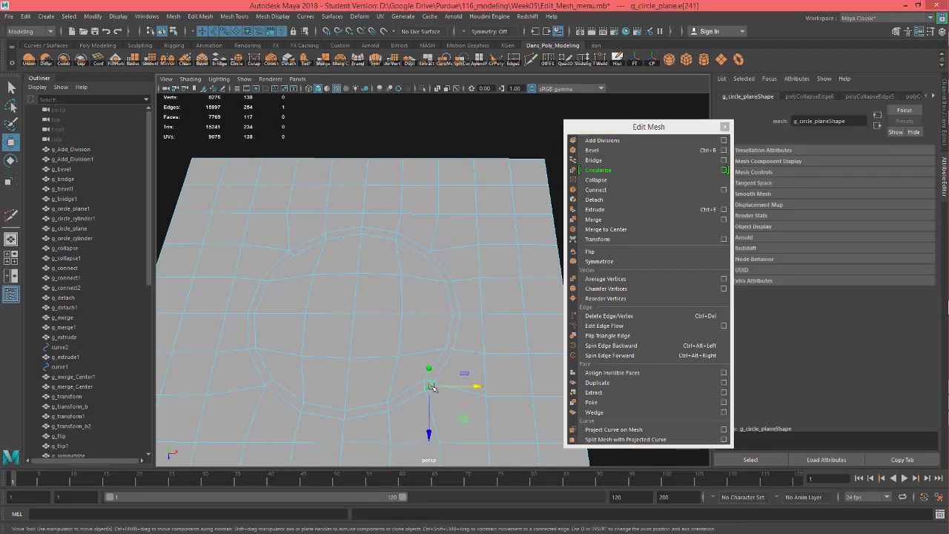
left_click(597, 180)
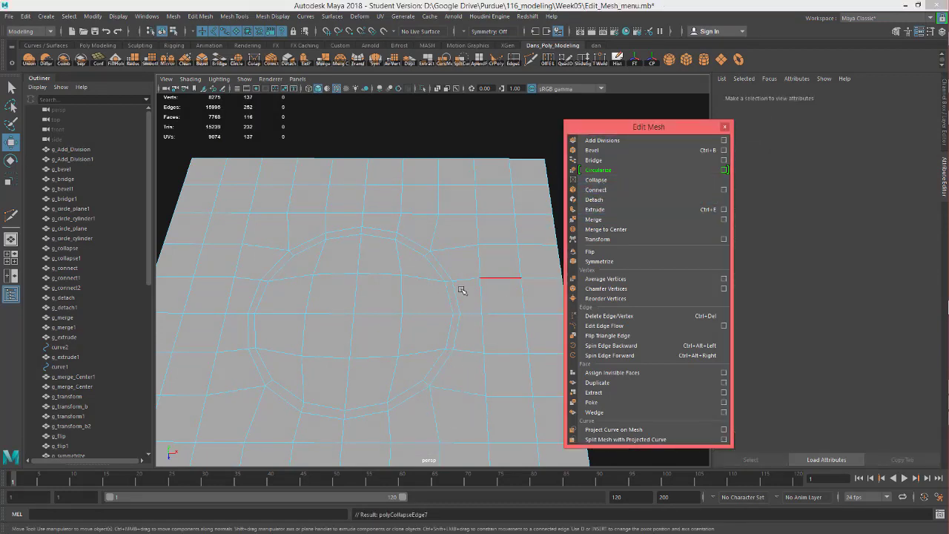
Try collapsing three separate edges between the circle and the plane's front border, and undo the collapse.
left_click_drag(504, 278, 460, 270, "alt")
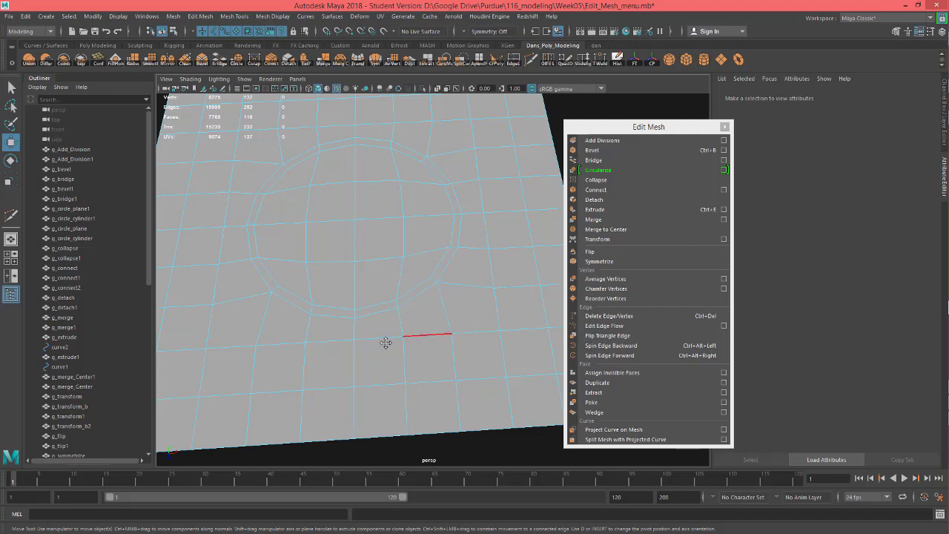
left_click_drag(383, 343, 386, 324, "alt")
scroll(467, 348, "down", 10)
middle_click_drag(394, 320, 466, 354, "alt")
scroll(387, 286, "up", 5)
left_click(380, 310)
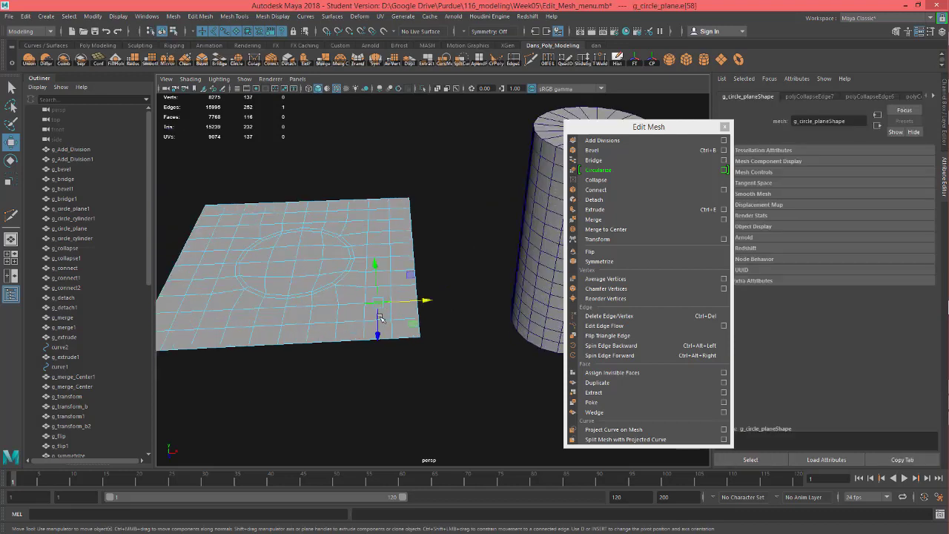
left_click(324, 321, "shift")
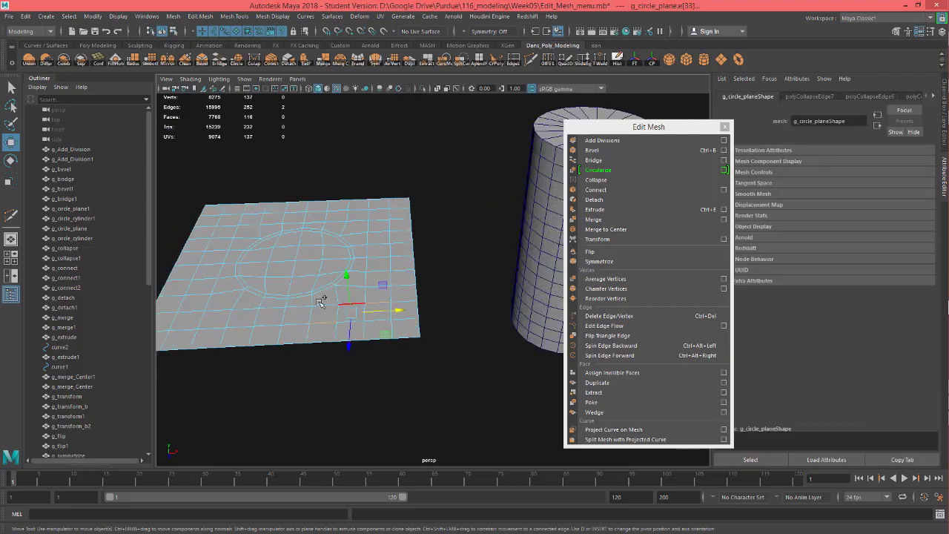
left_click(241, 310, "shift")
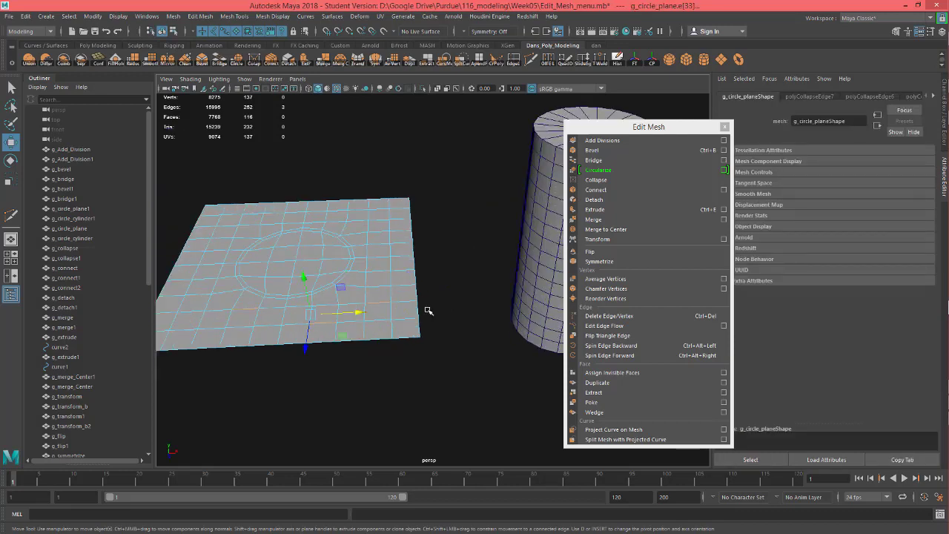
left_click(611, 186)
left_click_drag(371, 283, 400, 320, "alt")
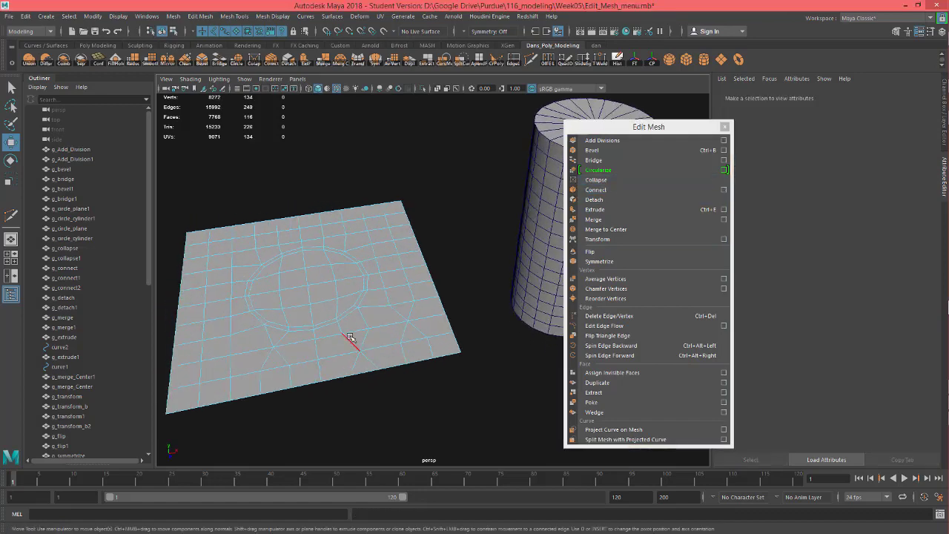
key("ctrl+z")
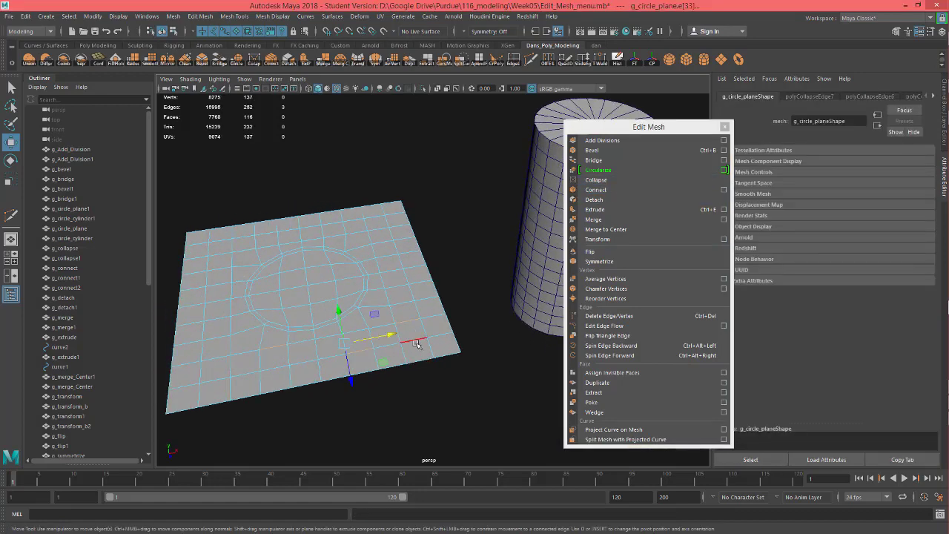
Select the full edge ring across the second face column from the plane's right border and collapse it.
left_click(416, 345)
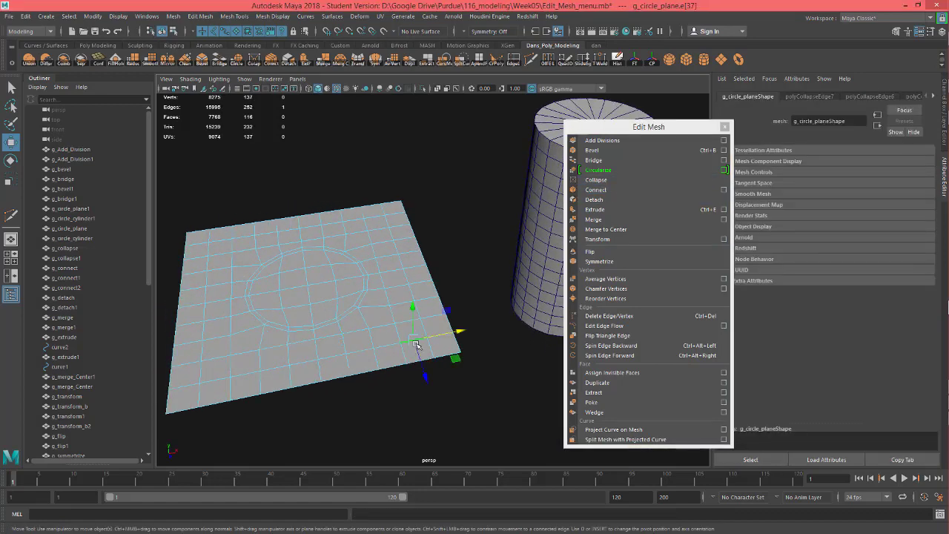
left_click(375, 220)
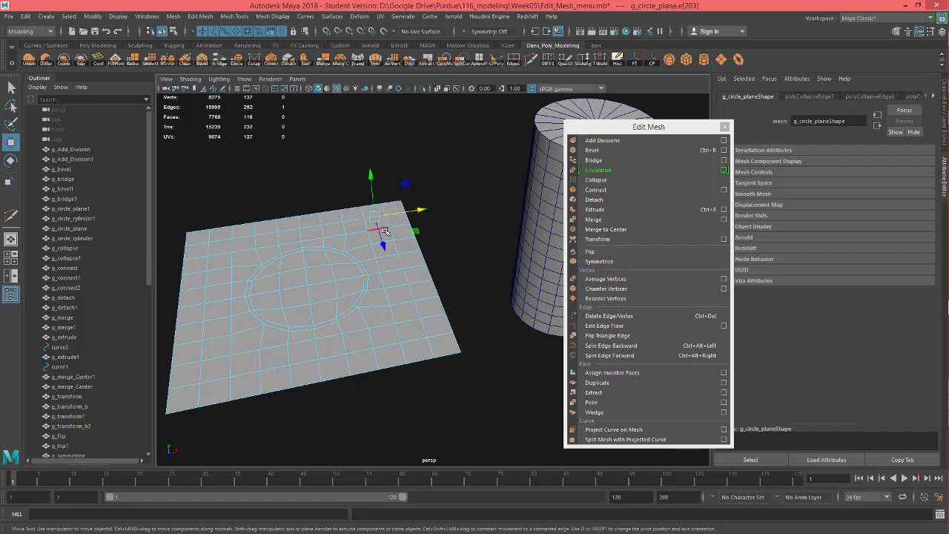
scroll(386, 231, "up", 3)
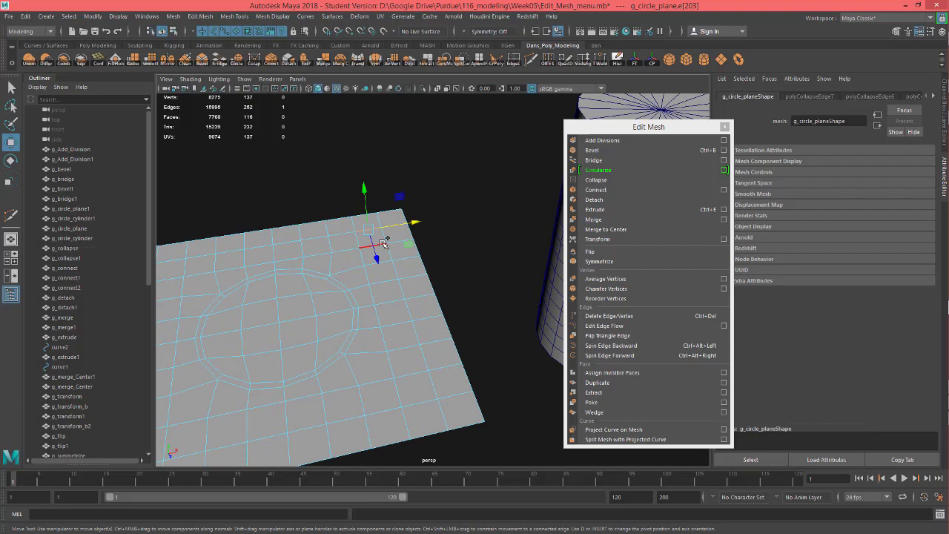
double_click(383, 243)
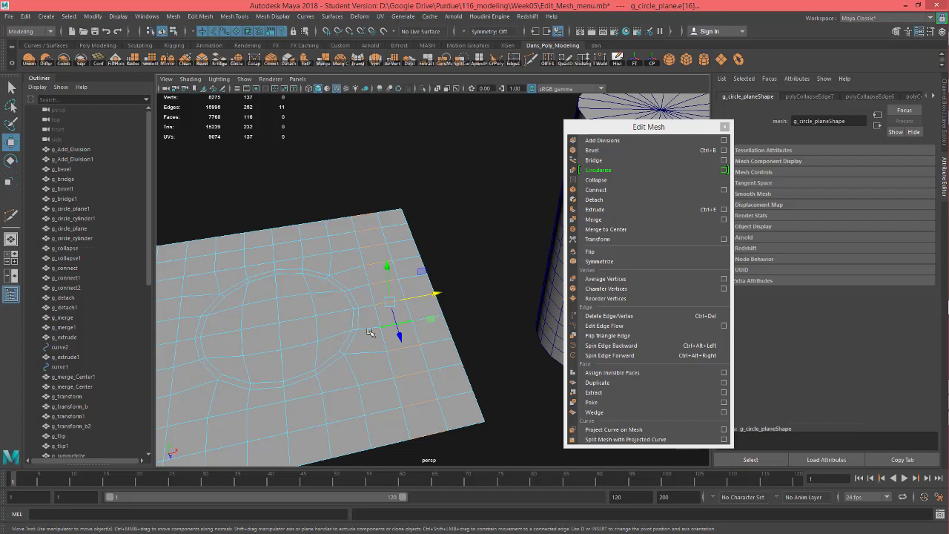
left_click(596, 181)
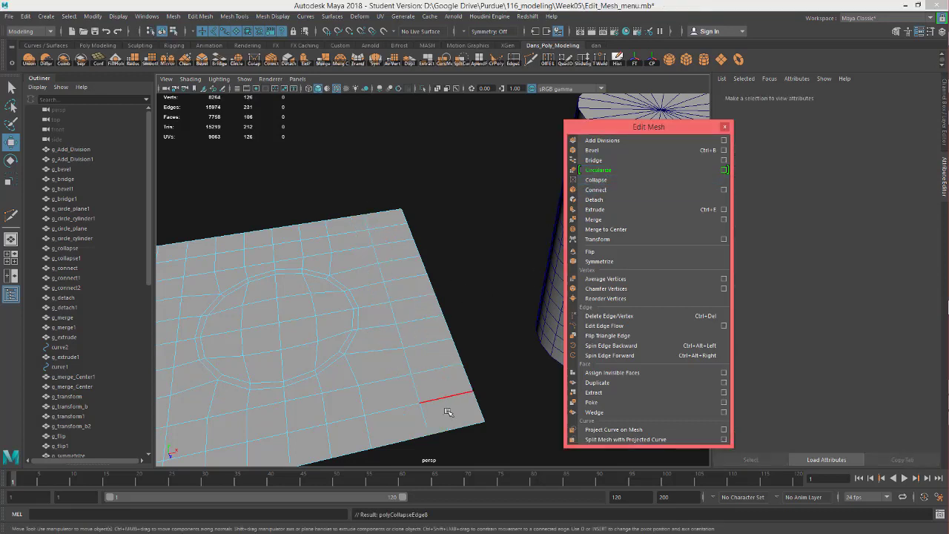
Collapse the full edge ring across the second face column from the plane's left border.
middle_click_drag(361, 382, 440, 329, "alt")
left_click_drag(441, 328, 430, 339, "alt")
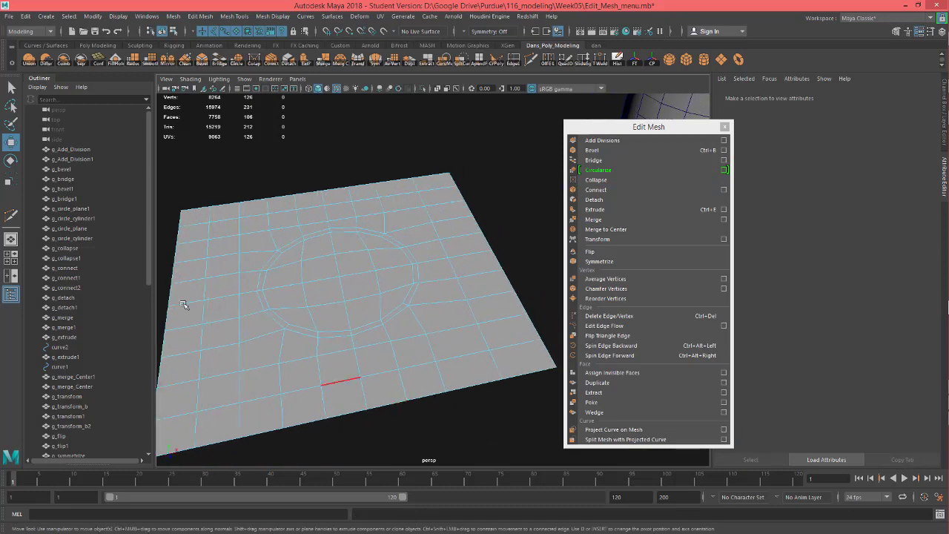
left_click(223, 409)
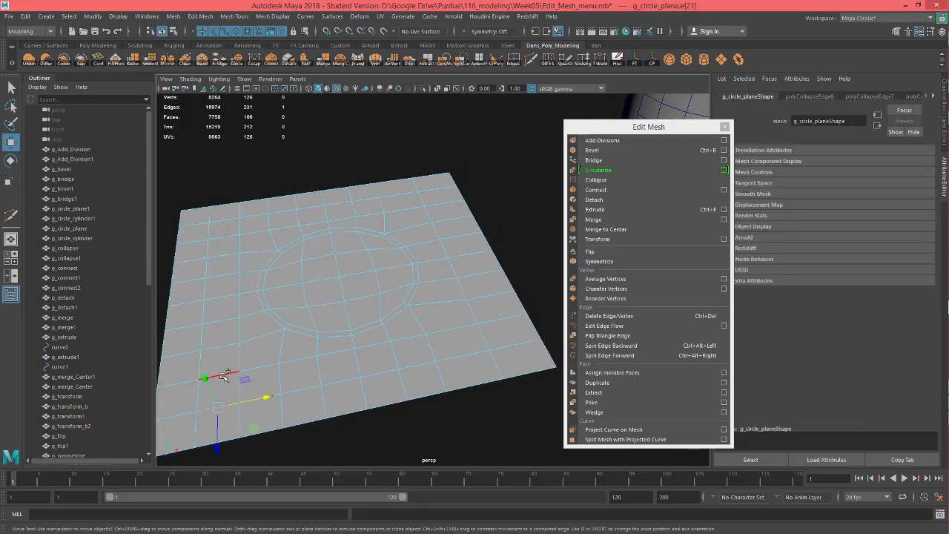
double_click(225, 375)
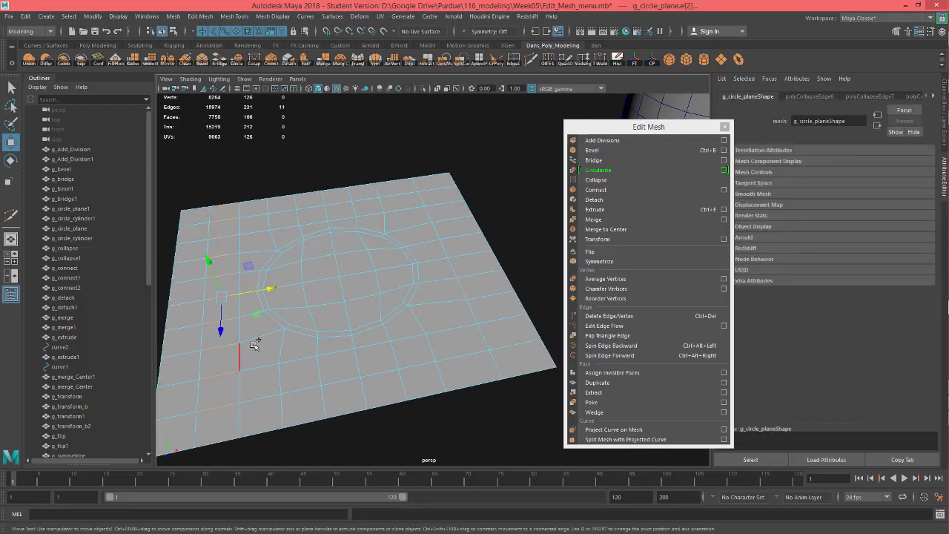
left_click(597, 180)
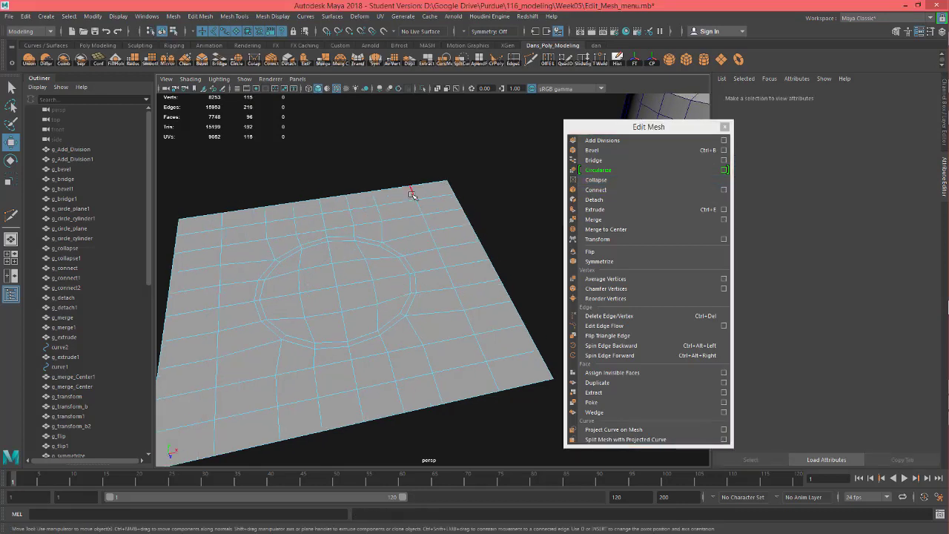
Try collapsing the edge loop that runs parallel to the plane's back border, and undo it.
double_click(412, 194)
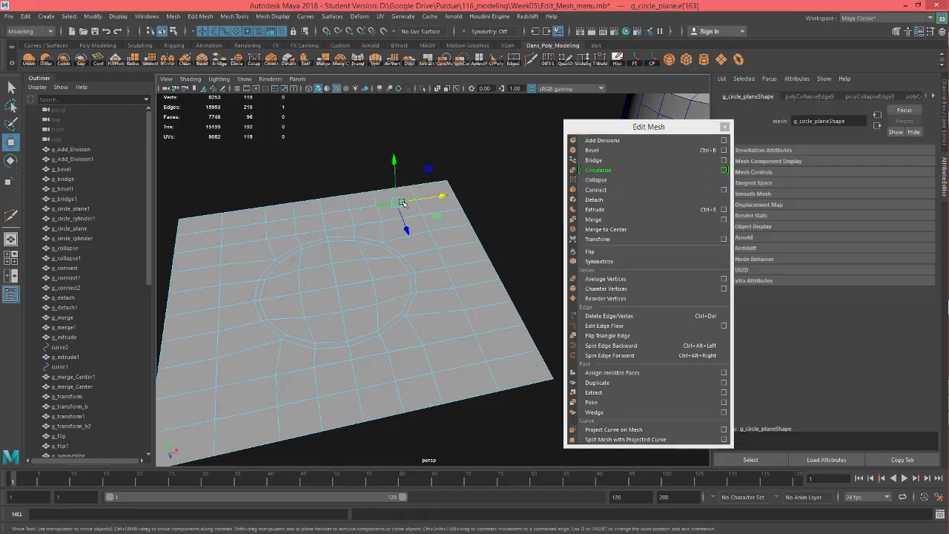
left_click(597, 180)
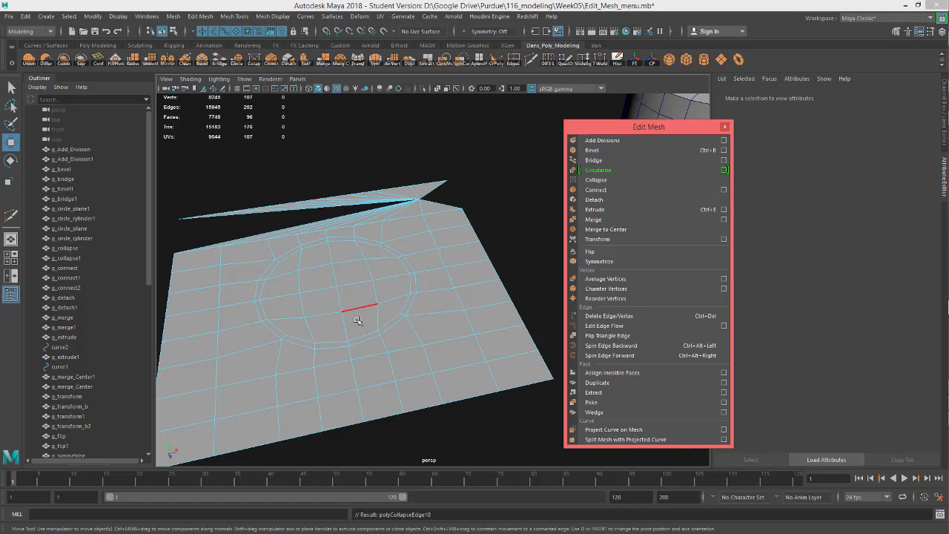
key("ctrl+z")
Select a three-by-three block of vertices on the side of the cylinder and apply Circularize.
middle_click_drag(443, 357, 430, 307, "alt")
left_click_drag(430, 307, 413, 366, "alt")
middle_click_drag(411, 332, 370, 316, "alt")
left_click_drag(432, 322, 416, 338, "alt")
middle_click_drag(415, 338, 352, 357, "alt")
left_click_drag(439, 326, 397, 336, "alt")
left_click(436, 224)
right_click_drag(407, 249, 371, 242)
left_click(427, 258)
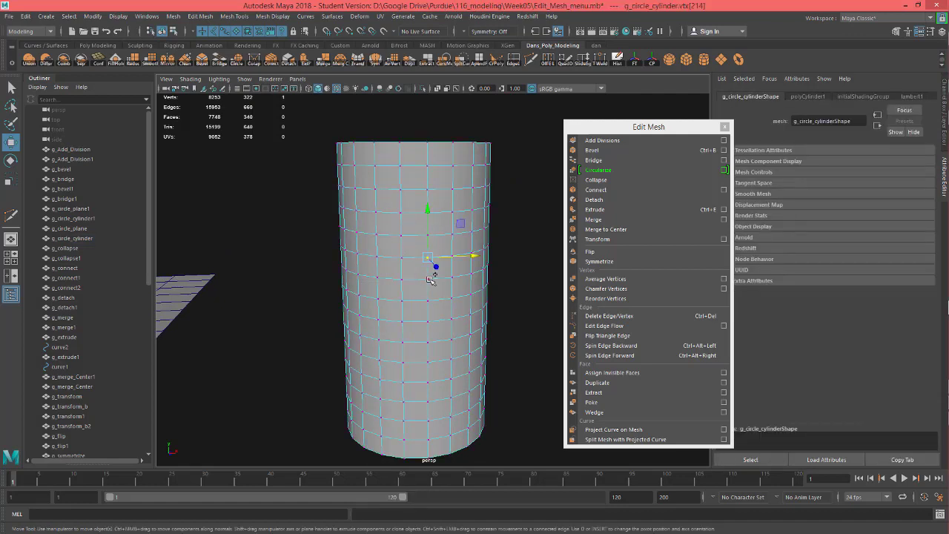
key("shift+period")
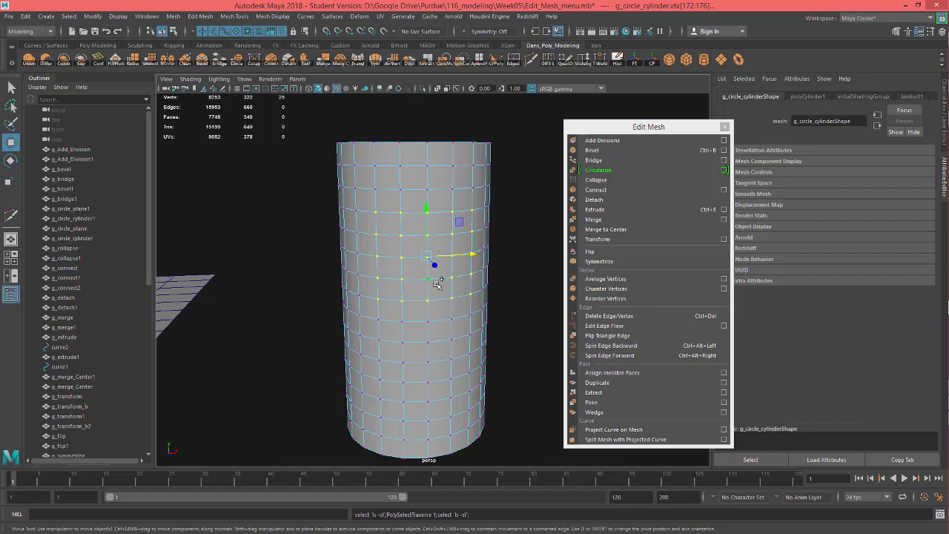
left_click_drag(429, 314, 417, 291, "alt")
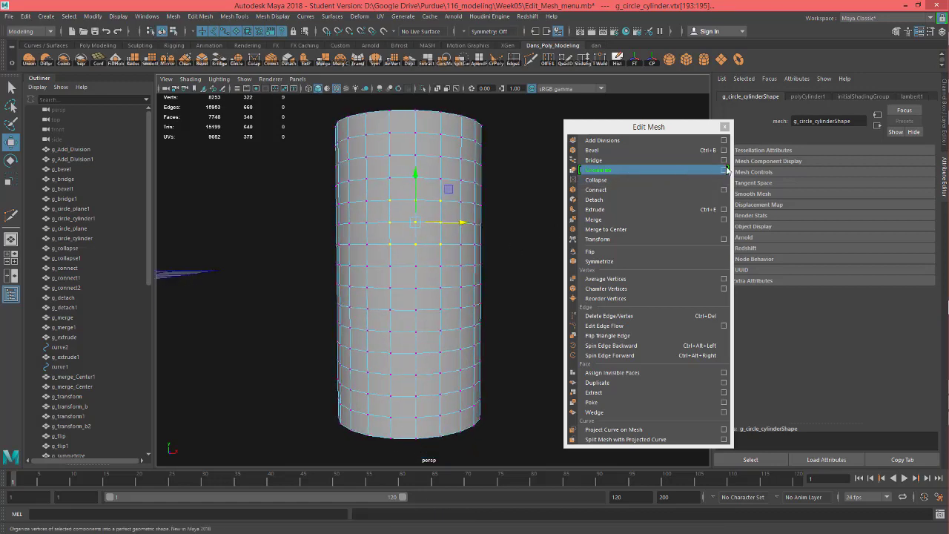
left_click(680, 169)
Examine the circularized vertices against the cylinder's curvature and shift the Edit Mesh window away from the Circularize settings.
left_click_drag(415, 312, 433, 295, "alt")
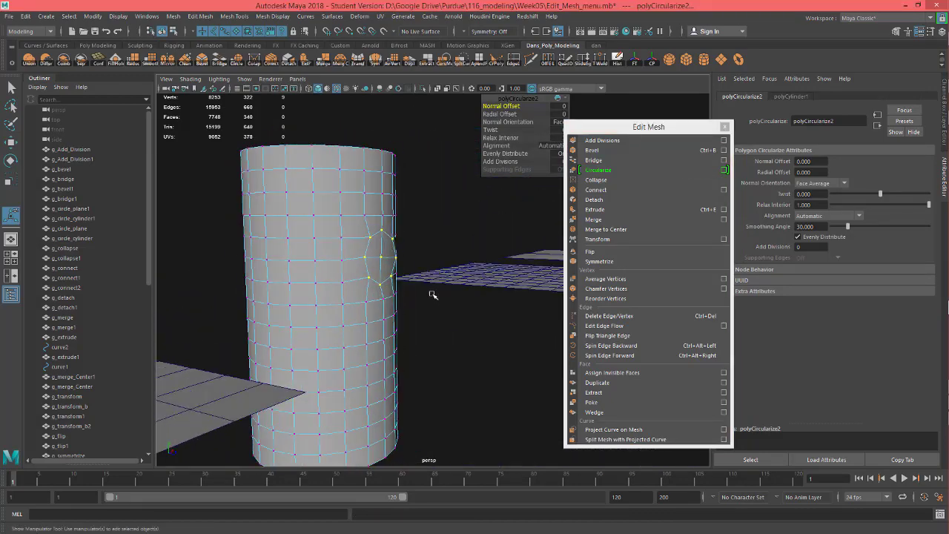
right_click_drag(433, 295, 497, 282, "alt")
left_click_drag(416, 290, 454, 263, "alt")
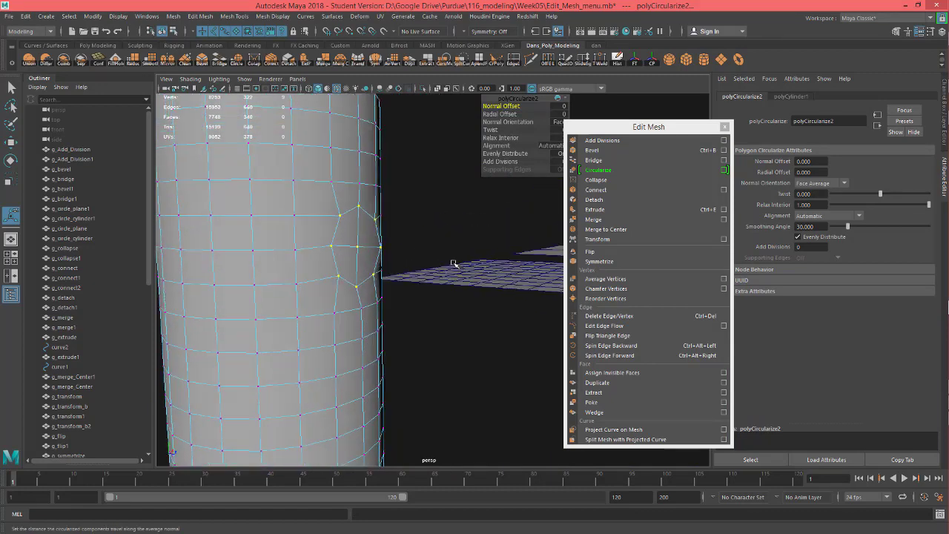
left_click_drag(412, 323, 435, 281, "alt")
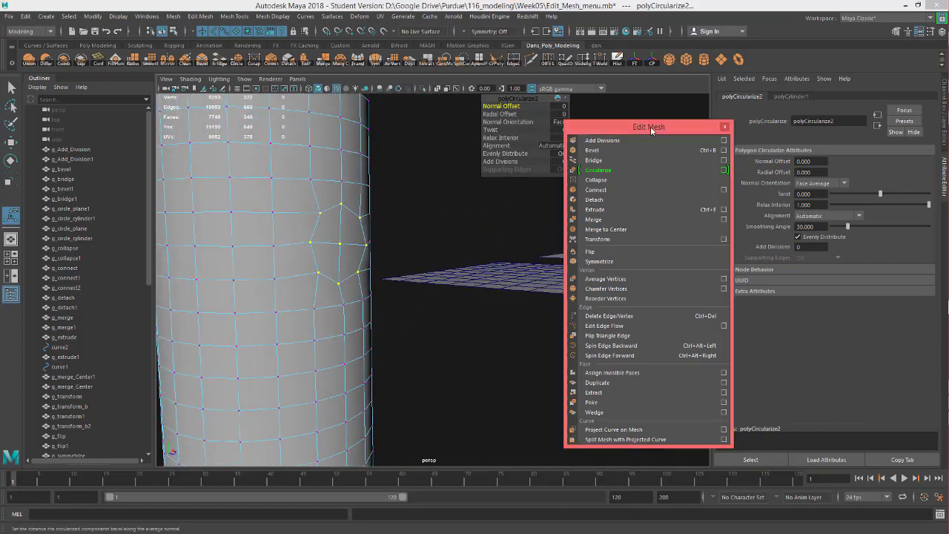
left_click_drag(650, 126, 691, 127)
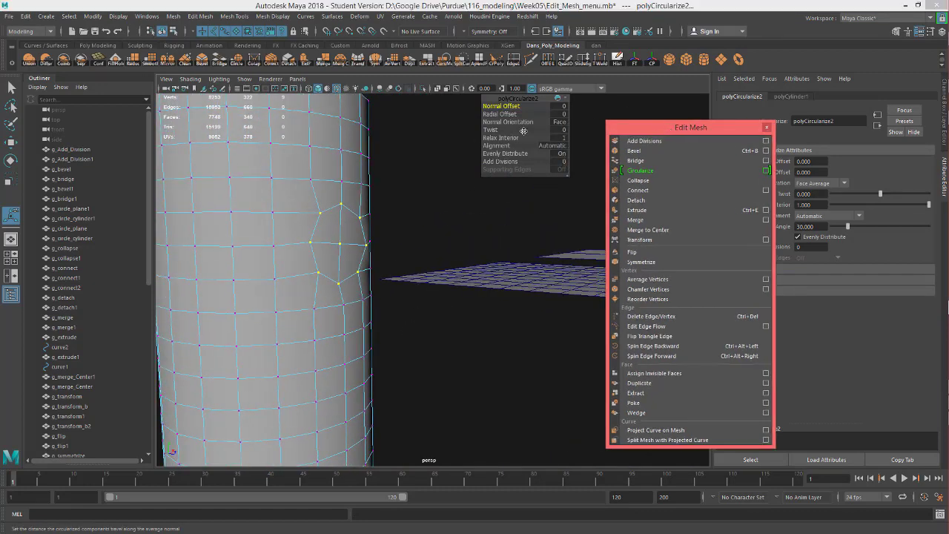
Try a different radial offset for the cylinder's circularized vertices, and undo it.
left_click(508, 122)
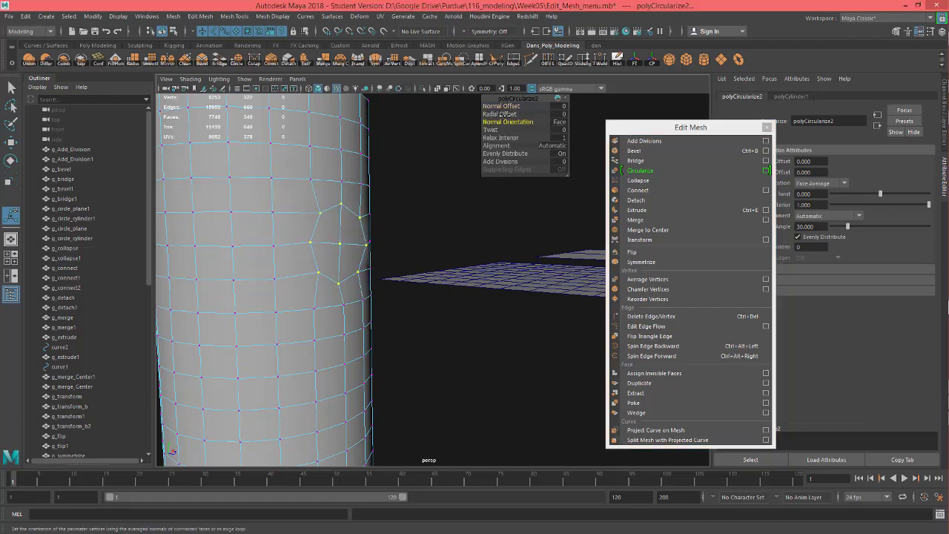
mouse_move(497, 113)
middle_mouse_down()
mouse_move(522, 118)
mouse_move(504, 120)
middle_mouse_up()
key("ctrl+z")
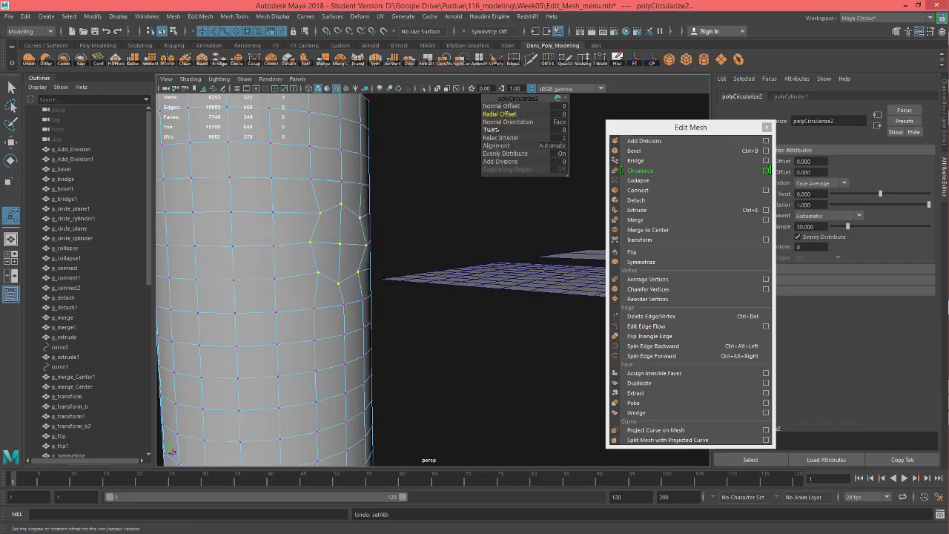
Set the cylinder's Circularize twist to 3.8 and its alignment to Surface (per-vertex).
left_click_drag(493, 130, 506, 130)
left_click_drag(412, 253, 367, 257, "alt")
left_click_drag(492, 130, 501, 129)
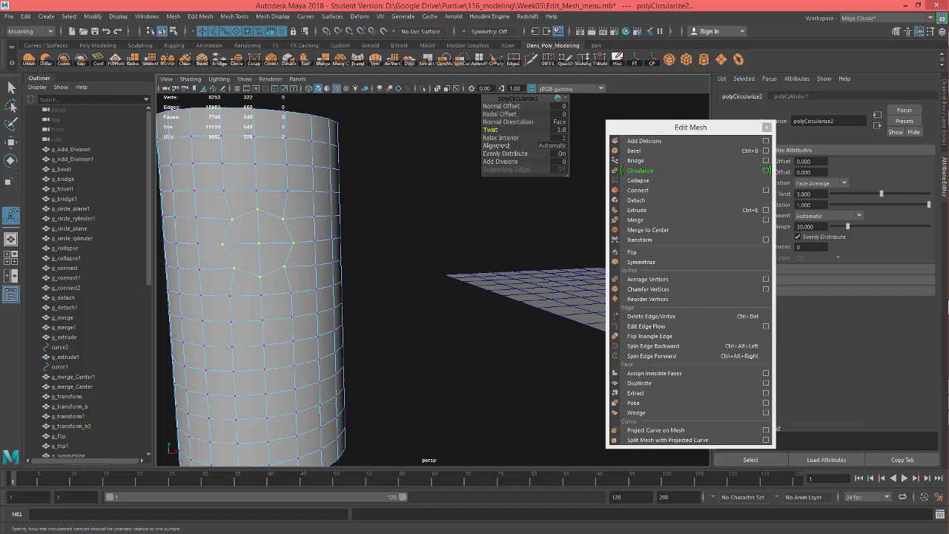
left_click_drag(507, 145, 517, 145)
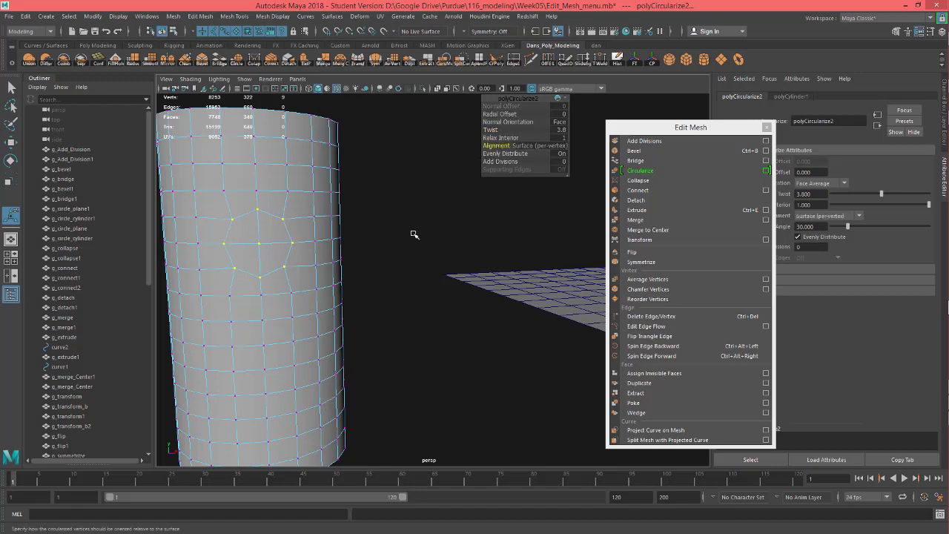
Select a five-by-five block of vertices on the cylinder's side below the first circle and apply Circularize.
left_click_drag(413, 233, 482, 167, "alt")
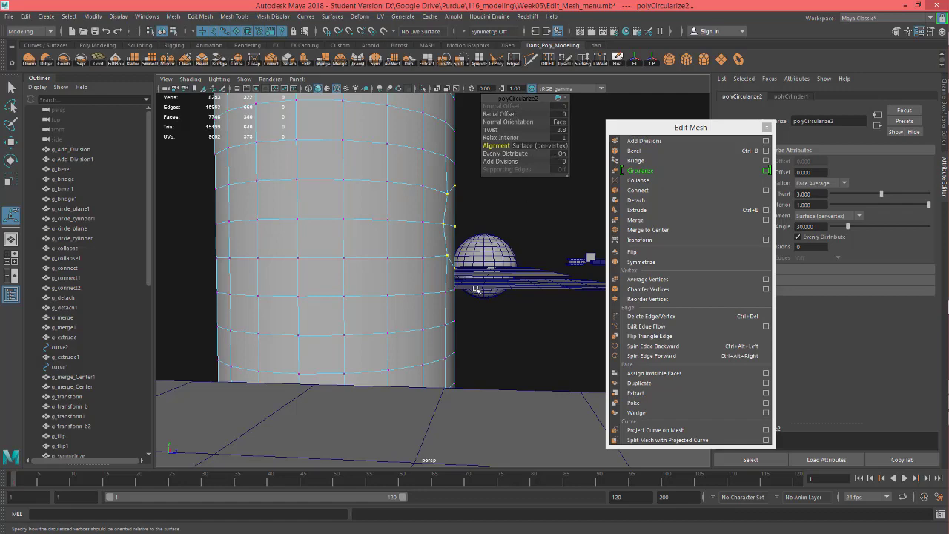
left_click_drag(466, 289, 466, 289, "alt")
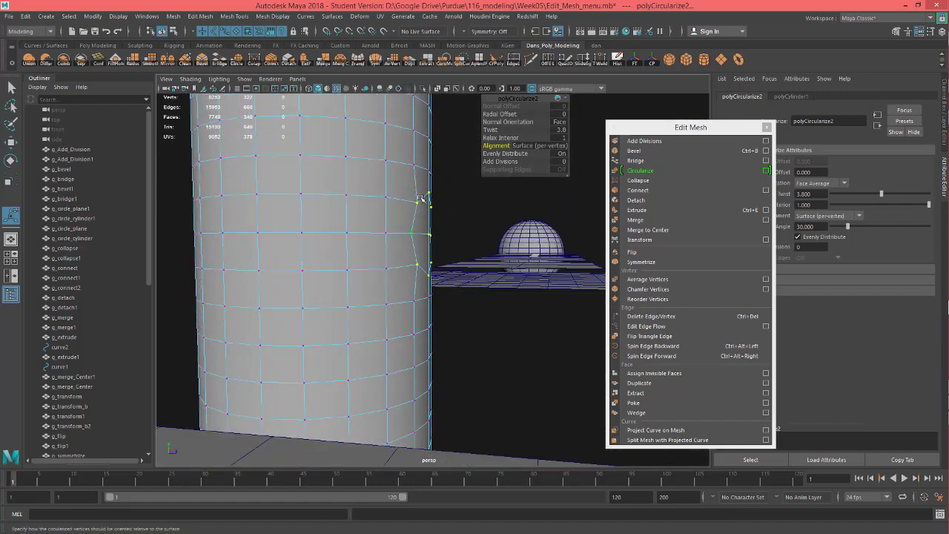
left_click_drag(453, 300, 356, 334, "alt")
left_click(351, 361)
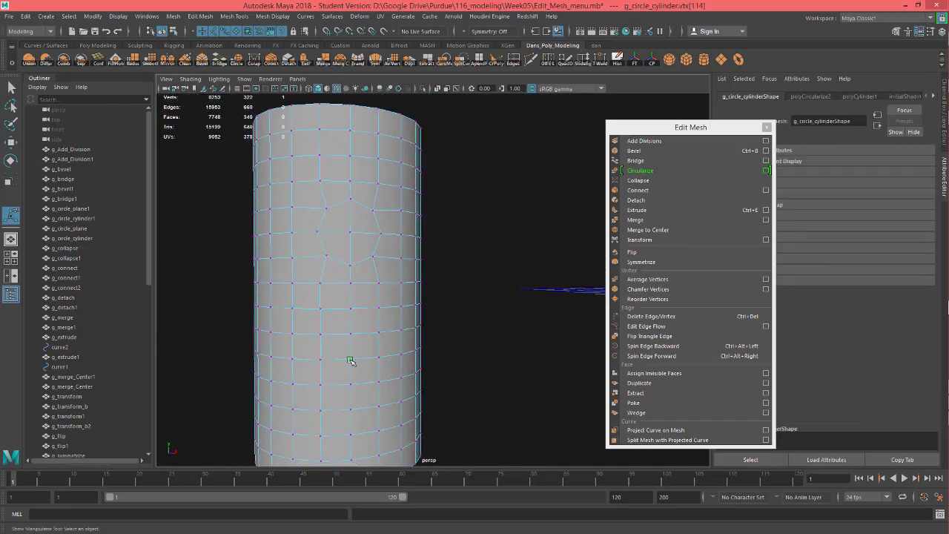
left_click(350, 334)
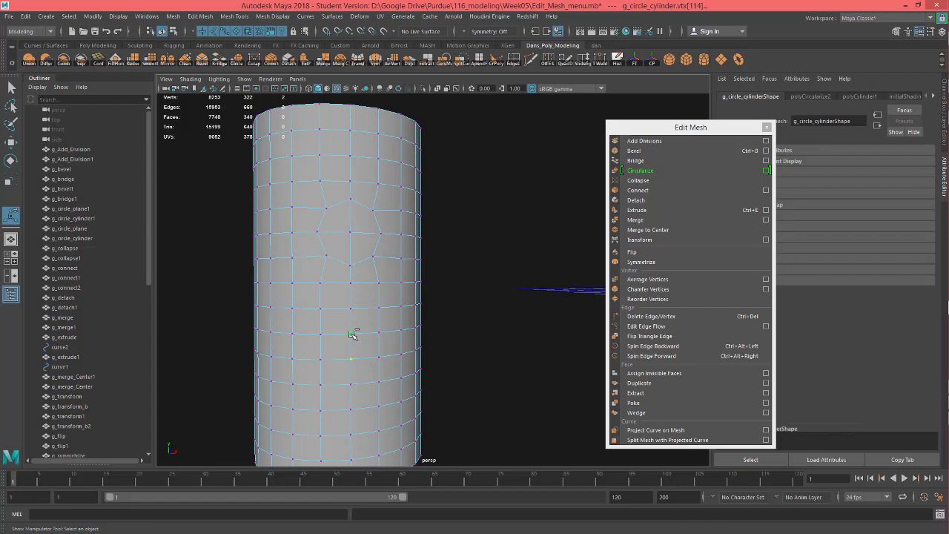
left_click(351, 333, "ctrl")
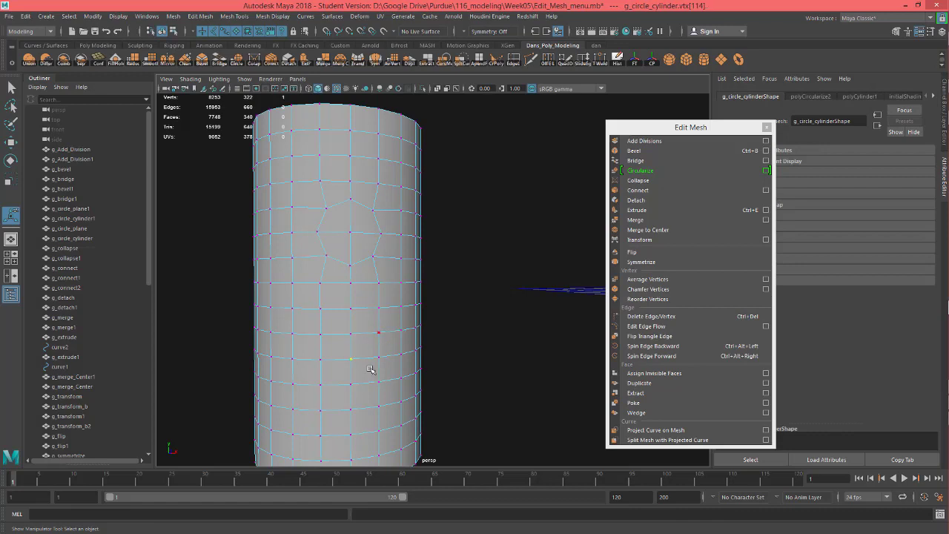
left_click(352, 382)
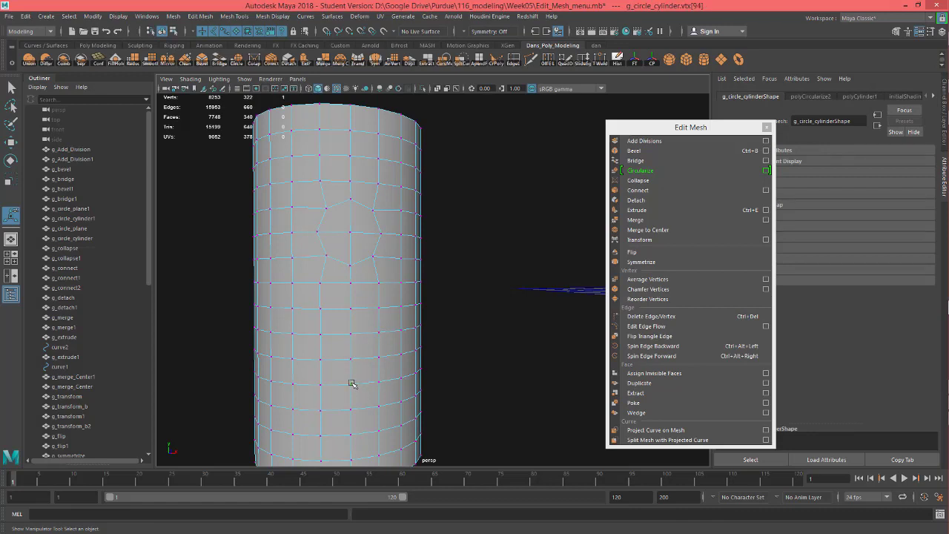
key("ctrl+shift+period")
key("ctrl+shift+period")
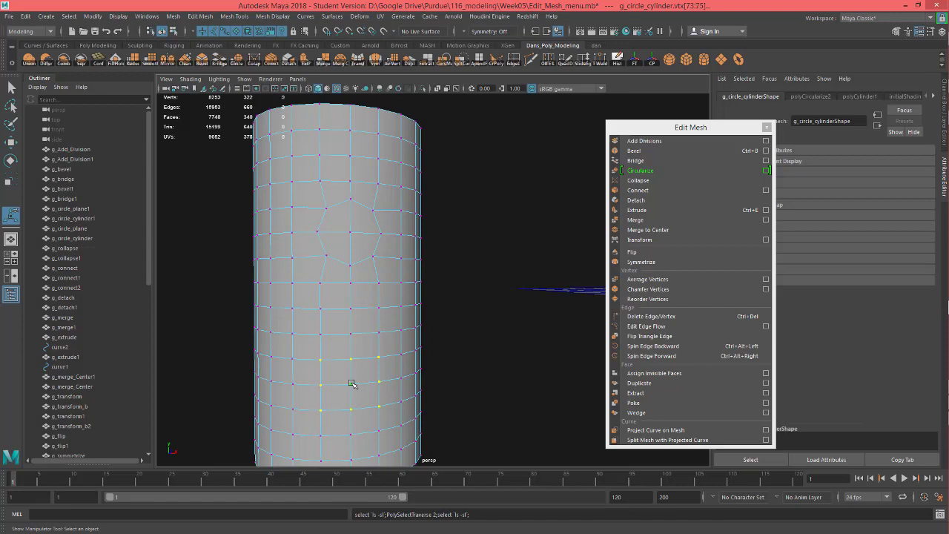
left_click(689, 167)
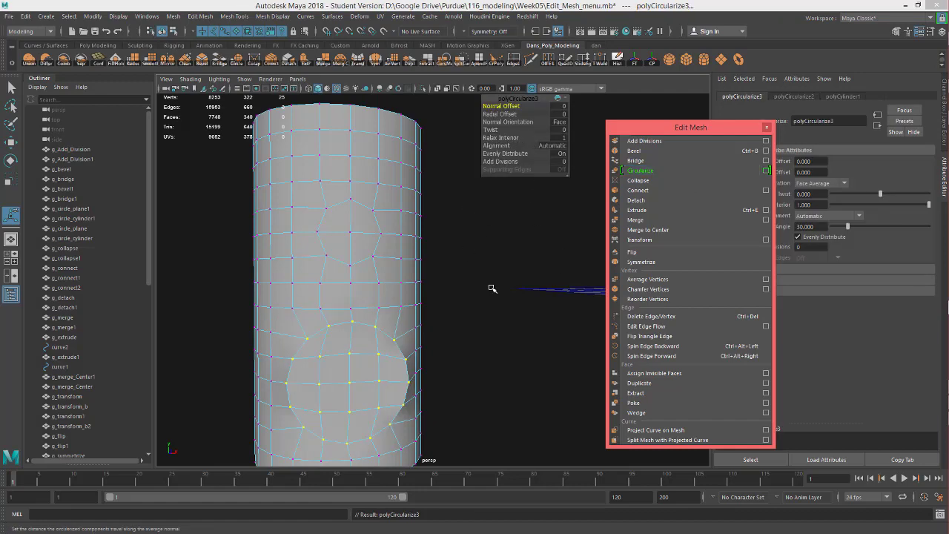
Set the lower circle's Circularize twist to 3.5 and its alignment to Surface (average).
left_click_drag(491, 288, 487, 275, "alt")
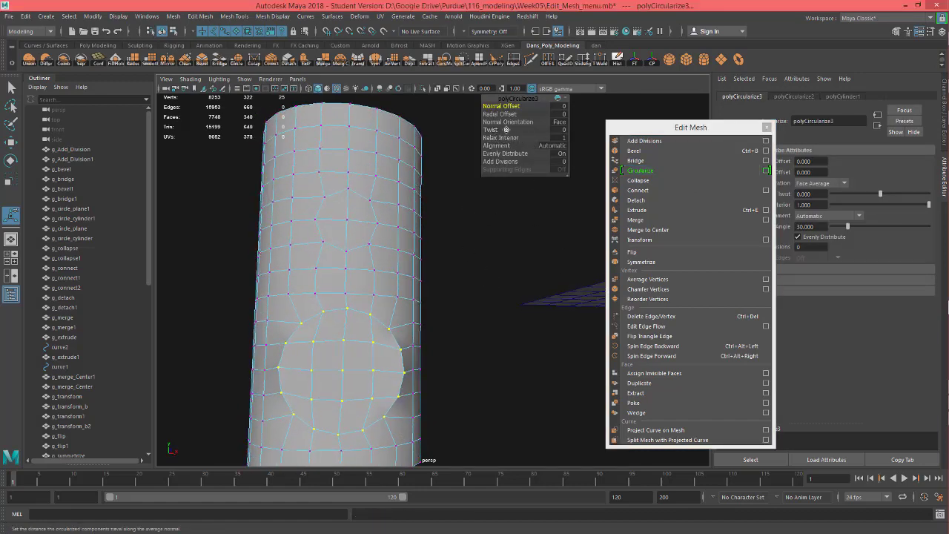
left_click(491, 130)
middle_click_drag(506, 130, 510, 129)
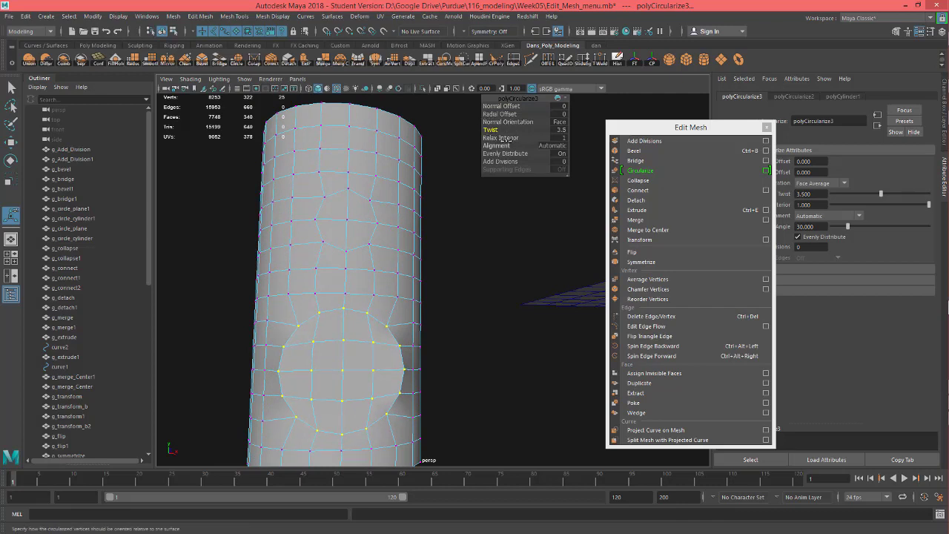
left_click(497, 146)
middle_click_drag(455, 146, 528, 146)
left_click_drag(470, 254, 467, 222, "alt")
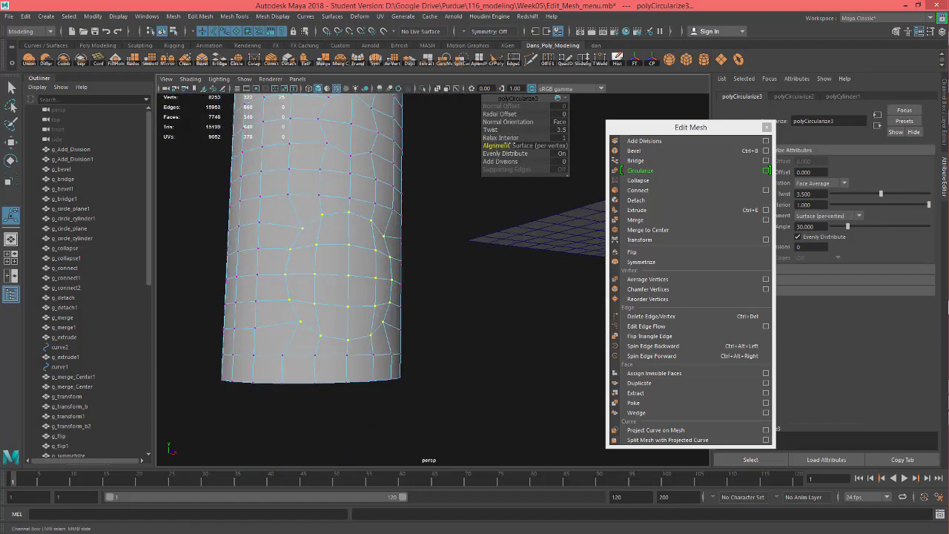
middle_click_drag(509, 145, 540, 145)
Examine from several angles how the lower circle's vertices follow the cylinder's curvature.
left_click_drag(434, 246, 386, 270, "alt")
left_click_drag(467, 276, 366, 257, "alt")
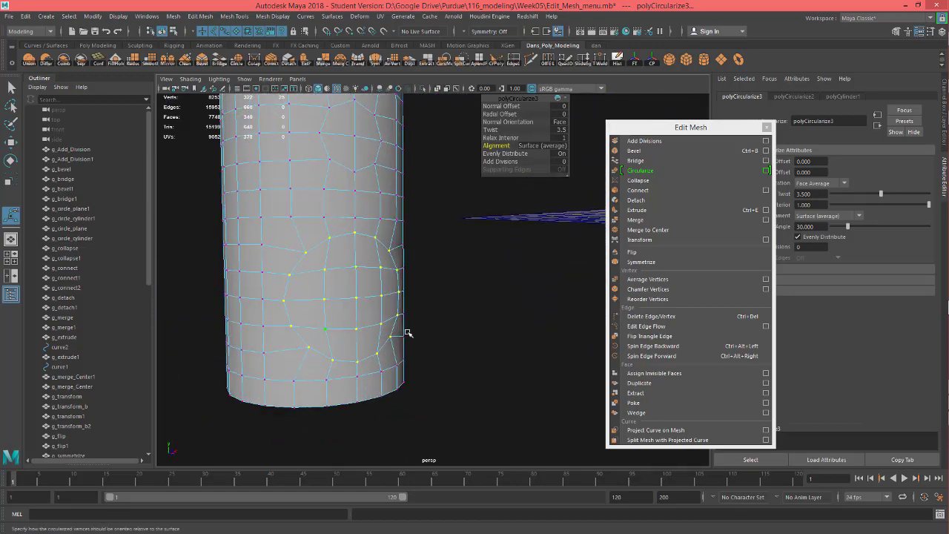
left_click_drag(365, 299, 347, 267, "alt")
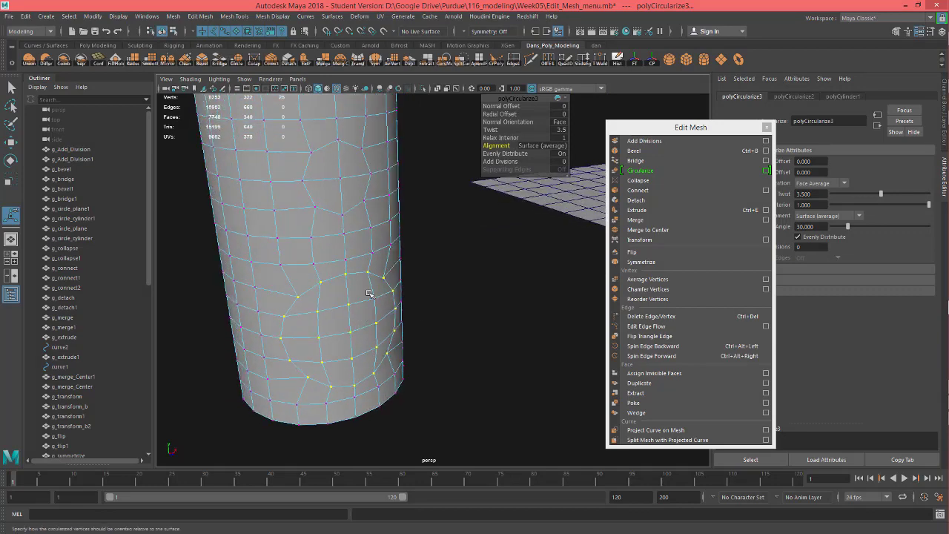
left_click_drag(424, 299, 328, 265, "alt")
left_click_drag(462, 326, 414, 314, "alt")
right_click_drag(465, 304, 375, 310, "alt")
left_click_drag(375, 310, 302, 296, "alt")
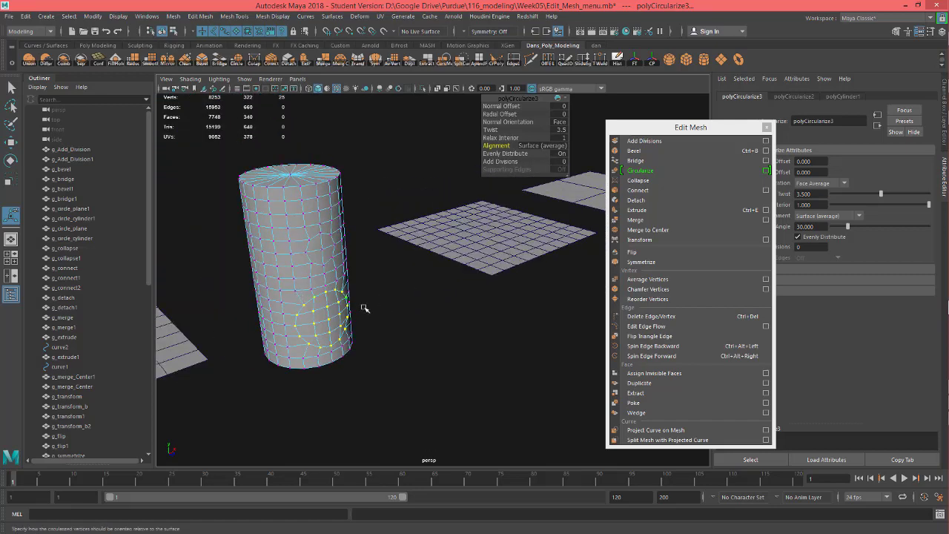
Return the cylinder to object mode and select the two-by-two plane g_connect.
left_click_drag(404, 330, 385, 331, "alt")
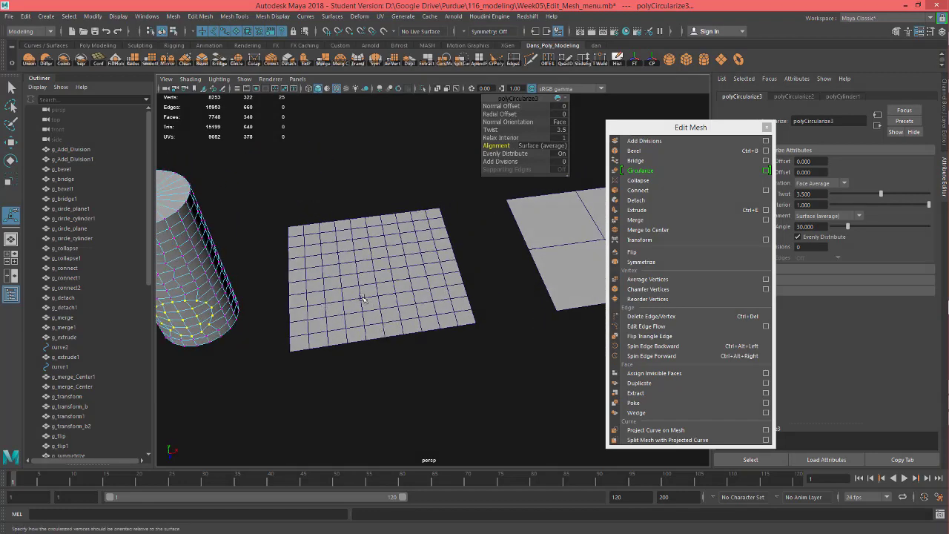
left_click_drag(363, 298, 350, 303, "alt")
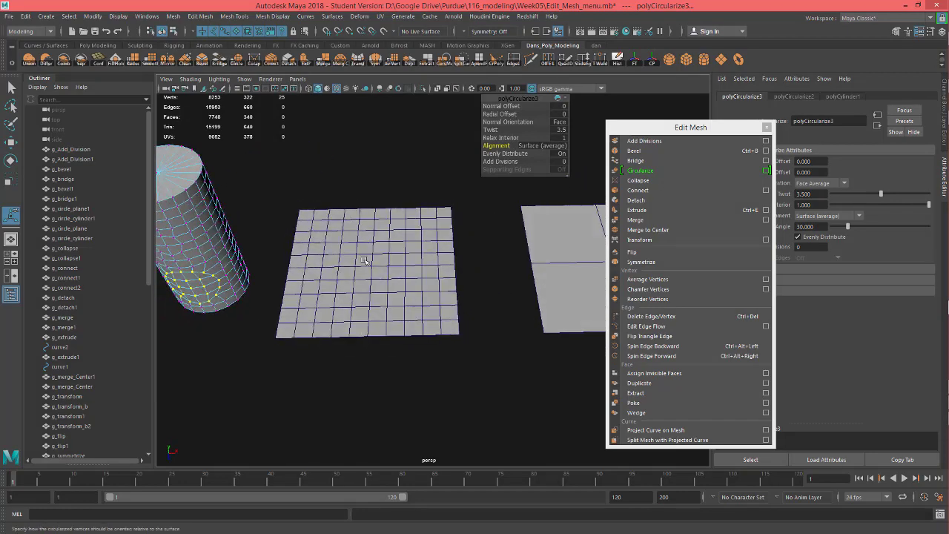
right_click_drag(383, 256, 434, 228)
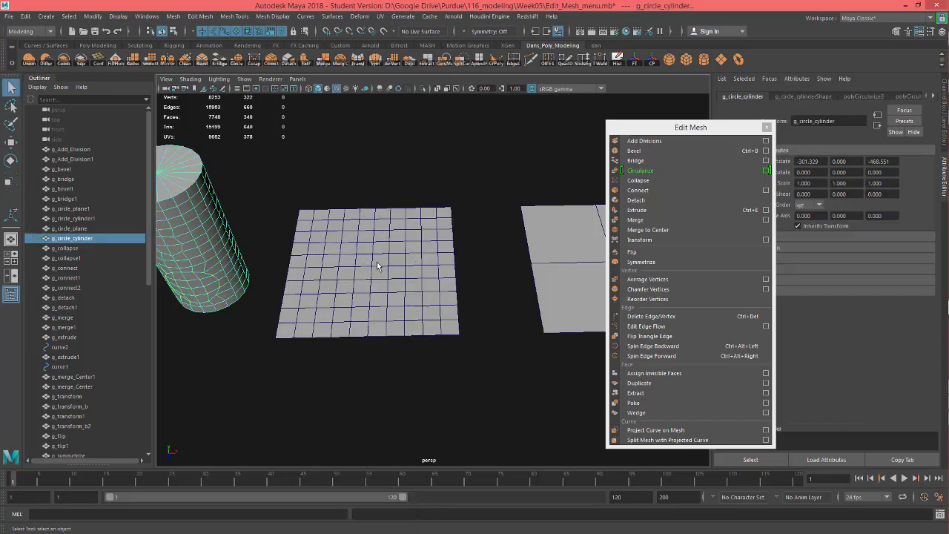
left_click(367, 261)
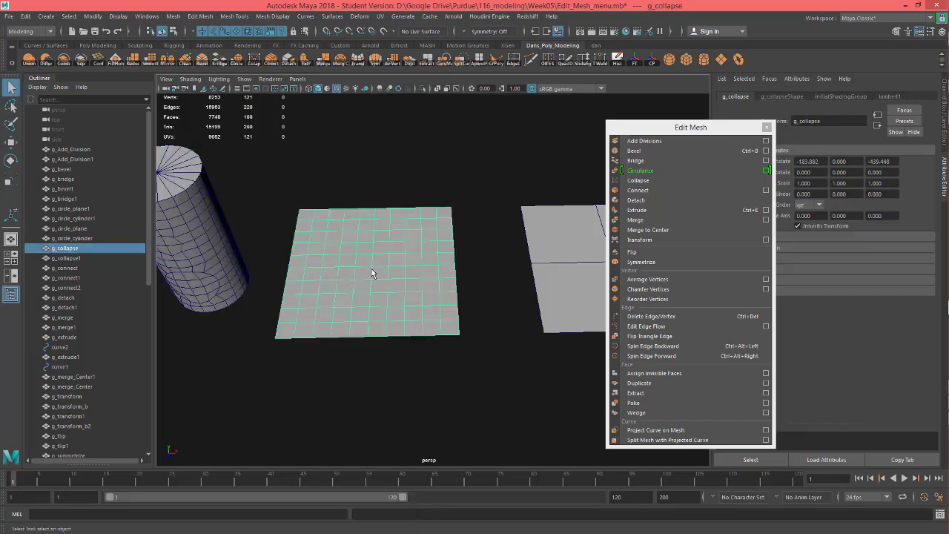
middle_click_drag(440, 287, 272, 291, "alt")
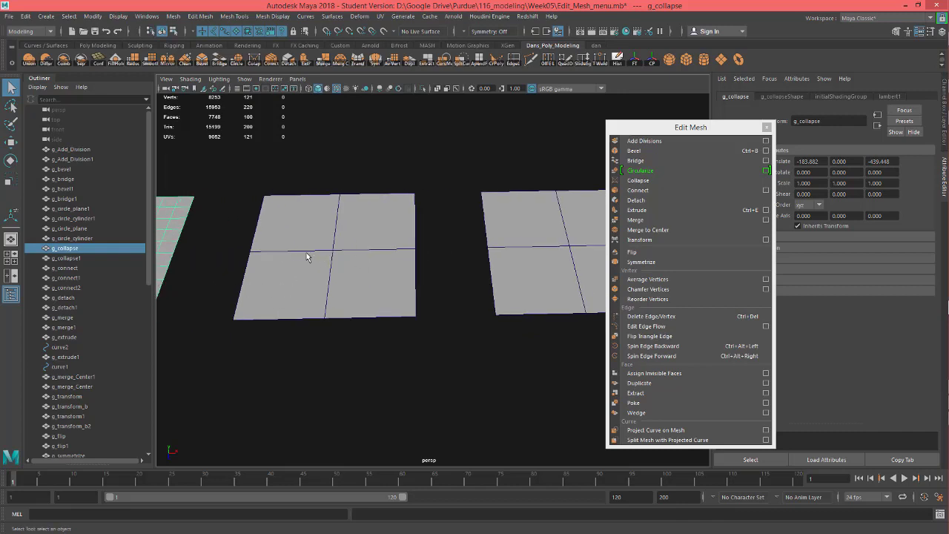
left_click(332, 259)
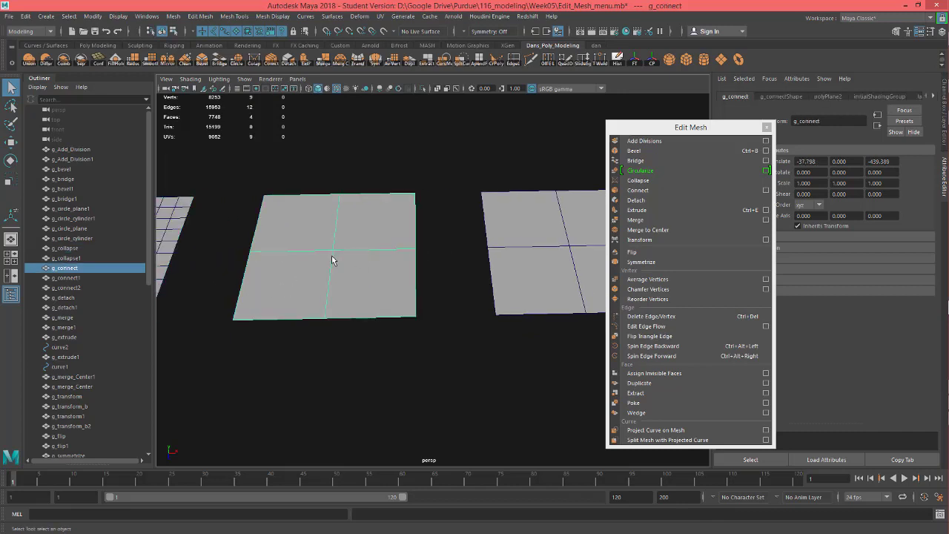
left_click_drag(377, 280, 381, 286, "alt")
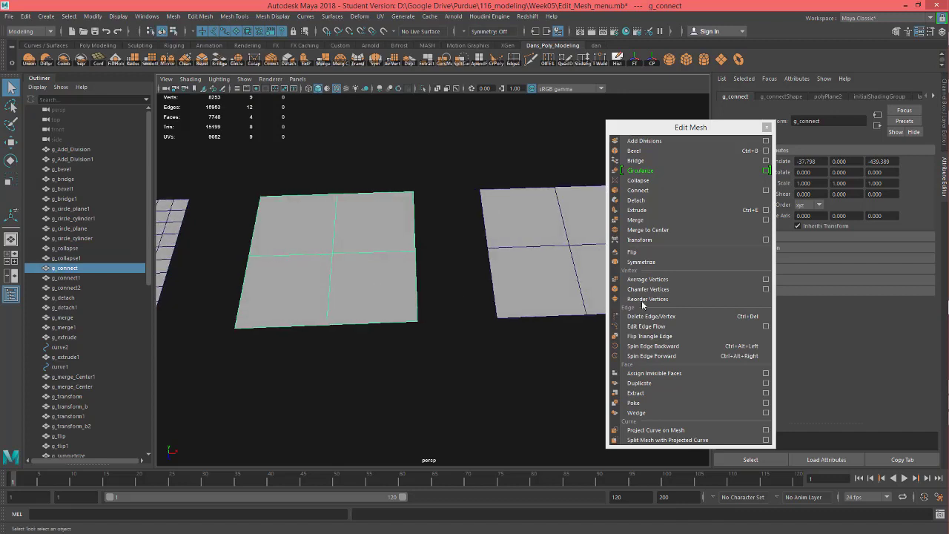
Move the Edit Mesh window closer to the plane, show the Modeling Toolkit and switch the plane to Multi-Component selection.
left_click_drag(732, 132, 623, 128)
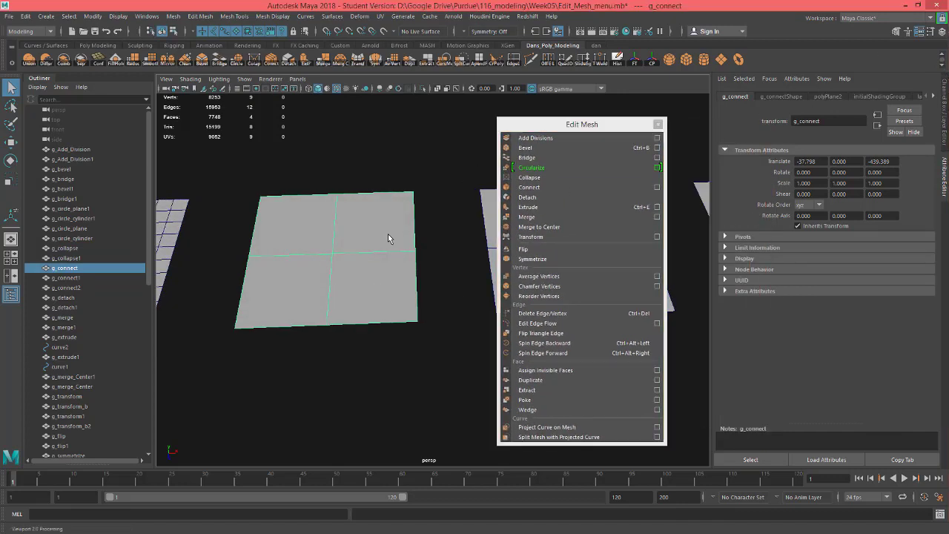
right_click_drag(388, 234, 356, 236)
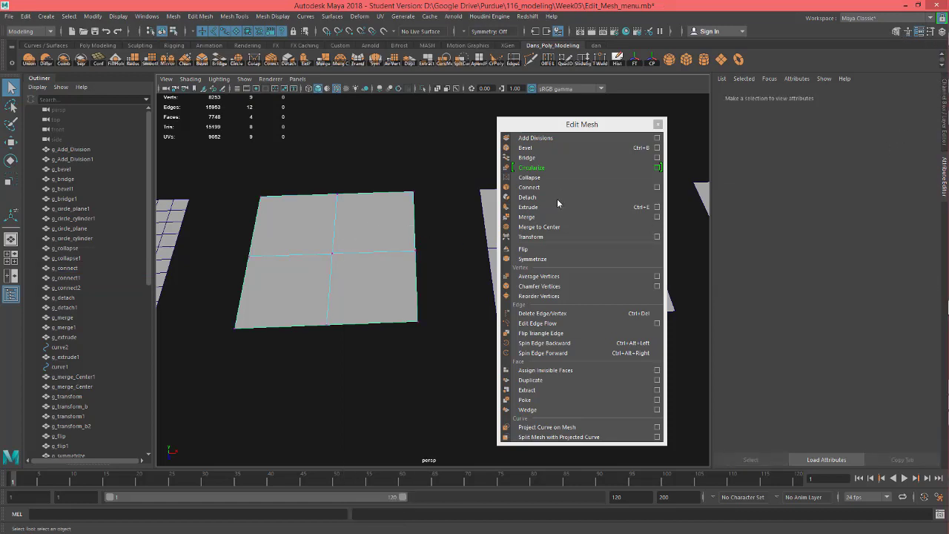
middle_click_drag(349, 269, 371, 253, "alt")
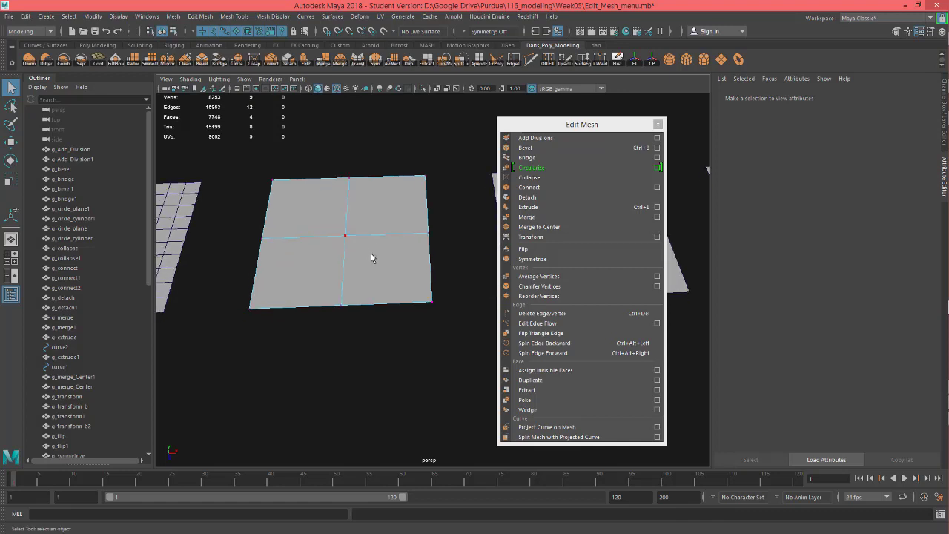
left_click(897, 31)
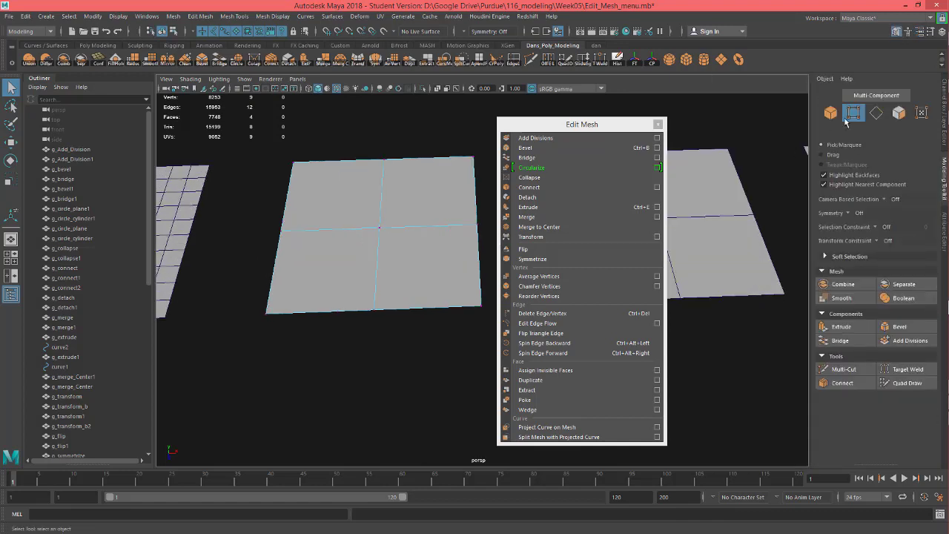
middle_click_drag(413, 270, 408, 270, "alt")
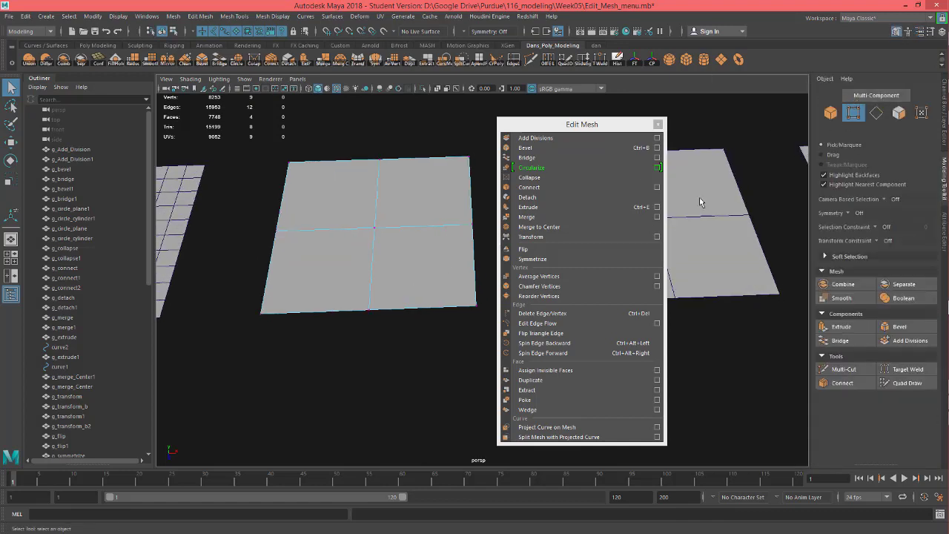
left_click(871, 100)
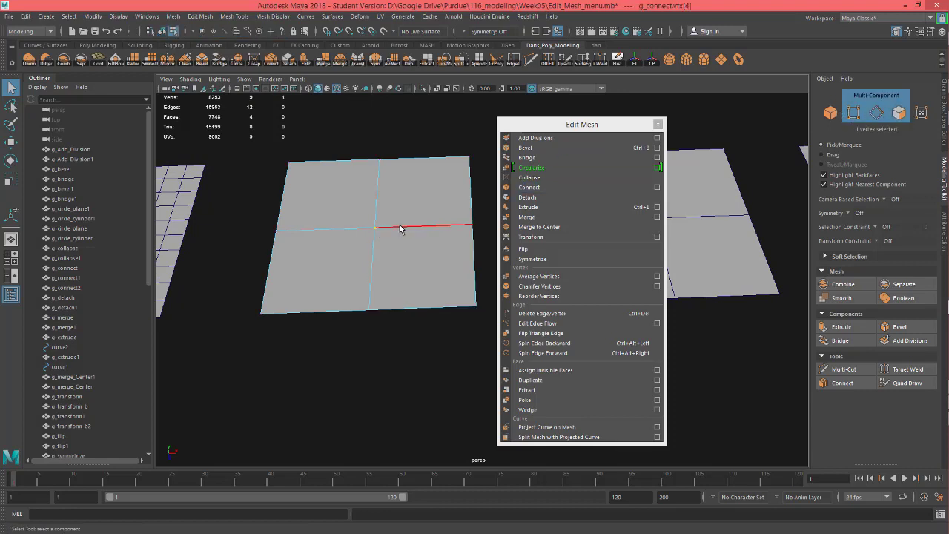
Try mixed component selection on the plane by picking a face plus the centre vertex, and a single inner edge.
left_click(443, 271)
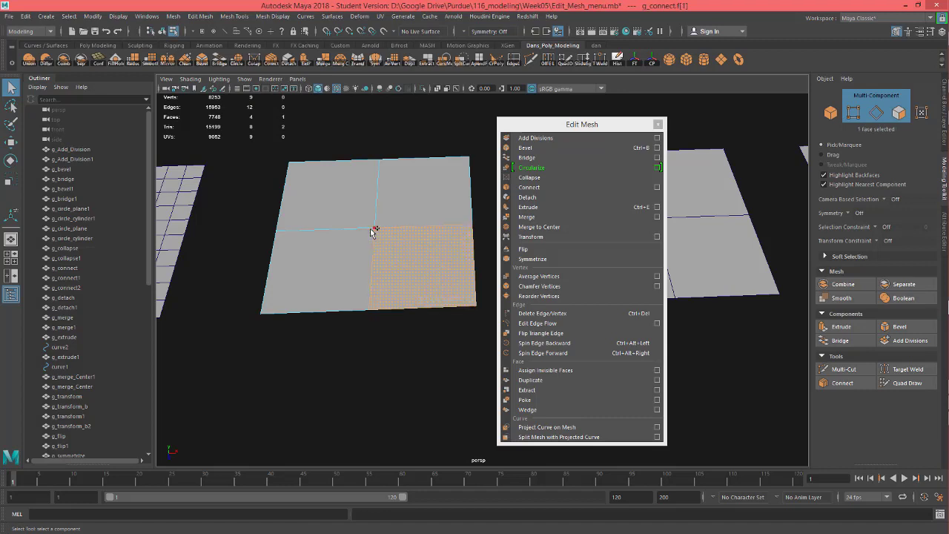
left_click(375, 229, "shift")
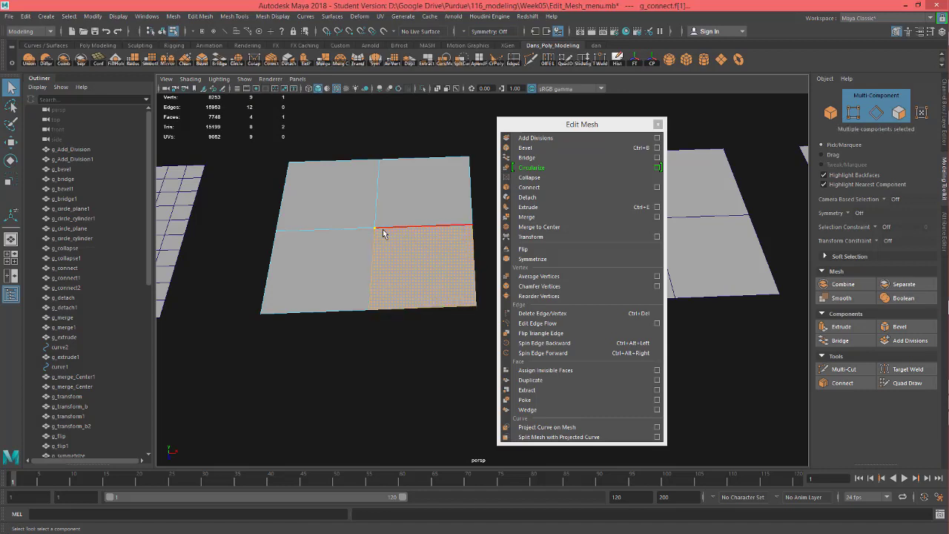
left_click(432, 227)
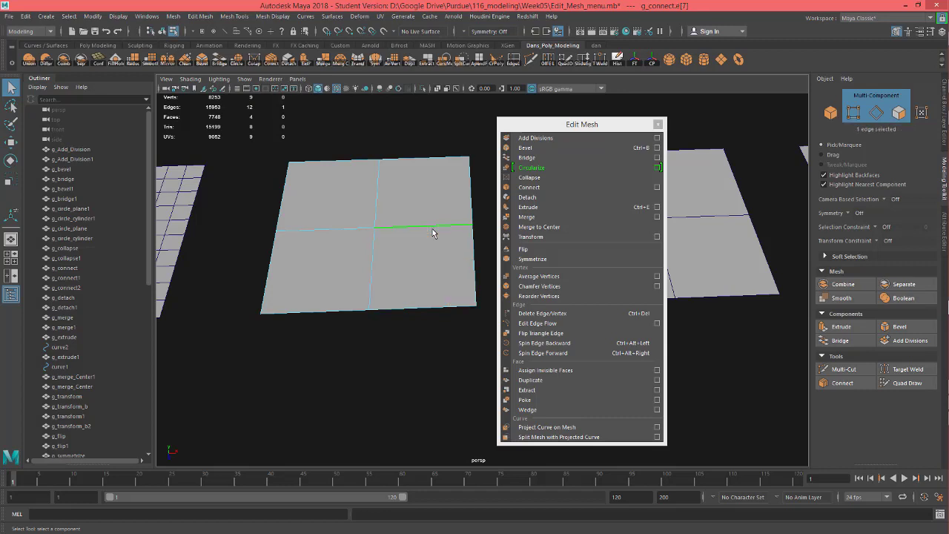
Connect the plane's near corner vertex to the inner edge on the opposite side of the same face.
left_click(476, 305)
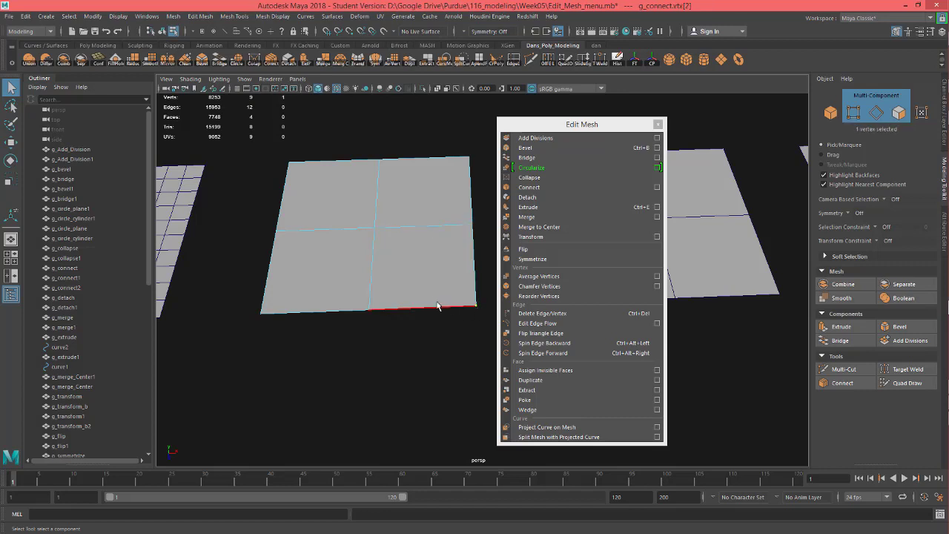
left_click(373, 269, "shift")
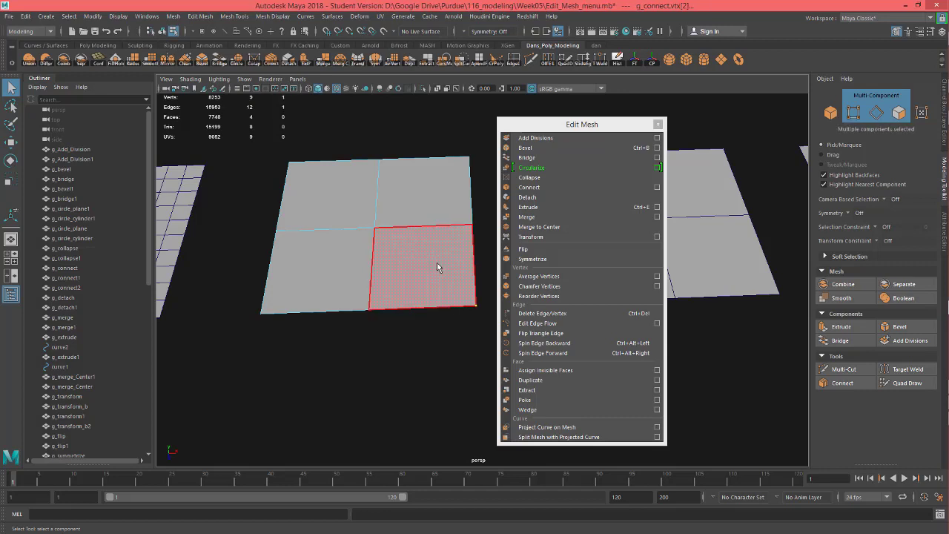
left_click(559, 187)
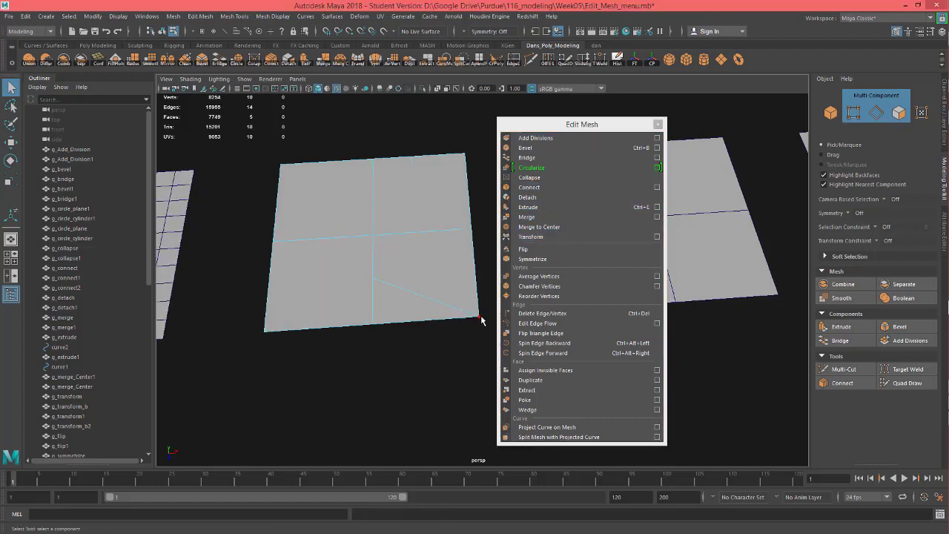
Connect the plane's centre vertex to its far-left corner vertex with a diagonal edge.
left_click(393, 273)
mouse_move(393, 273)
left_mouse_down("alt")
mouse_move(403, 264)
mouse_move(430, 287)
mouse_move(419, 307)
mouse_move(387, 269)
left_mouse_up("alt")
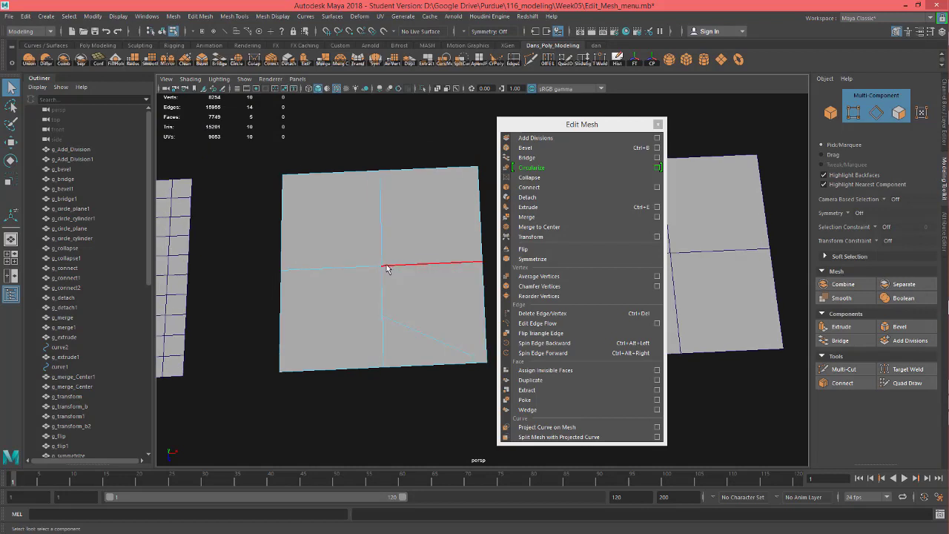
left_click(381, 266)
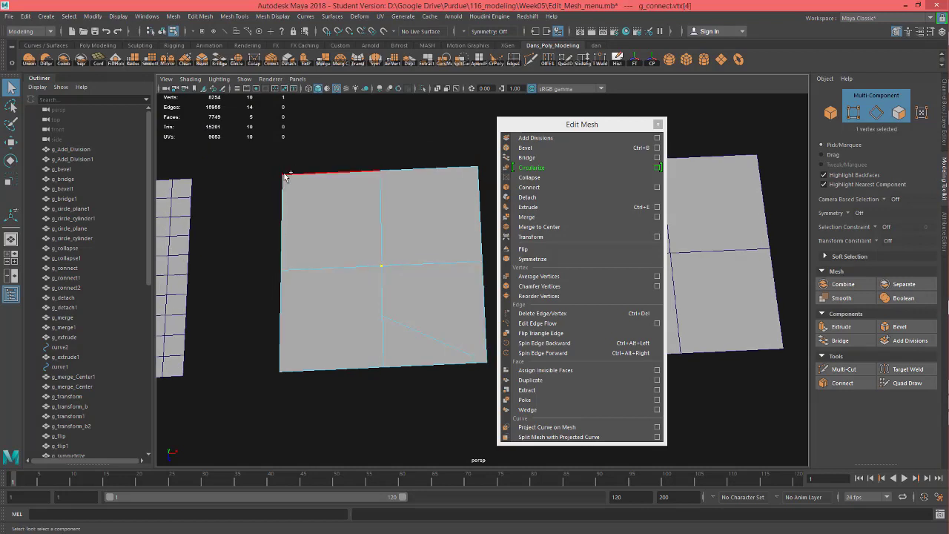
left_click(287, 175, "shift")
left_click(283, 175, "shift")
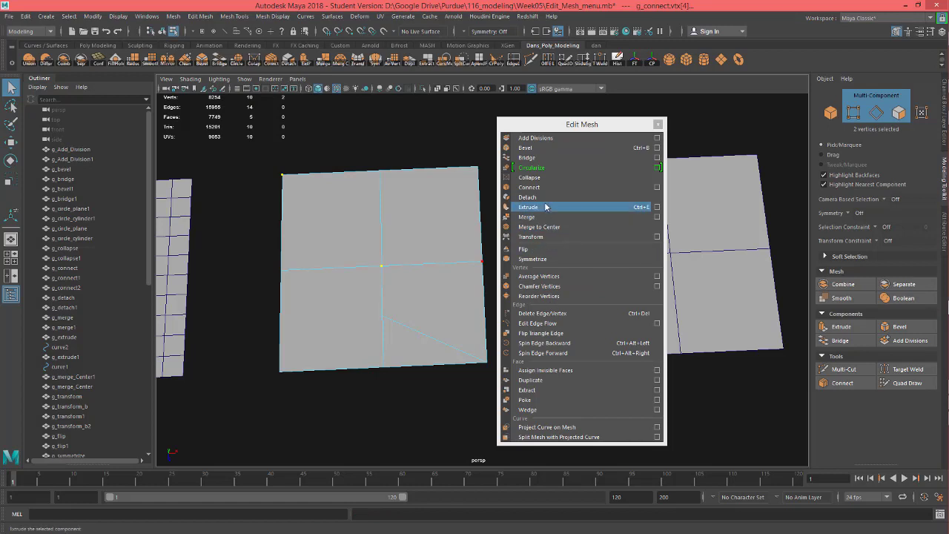
left_click(529, 187)
Connect the right inner horizontal edge, the far border edge and the slanted edge with new edges through their midpoints.
left_click(428, 263)
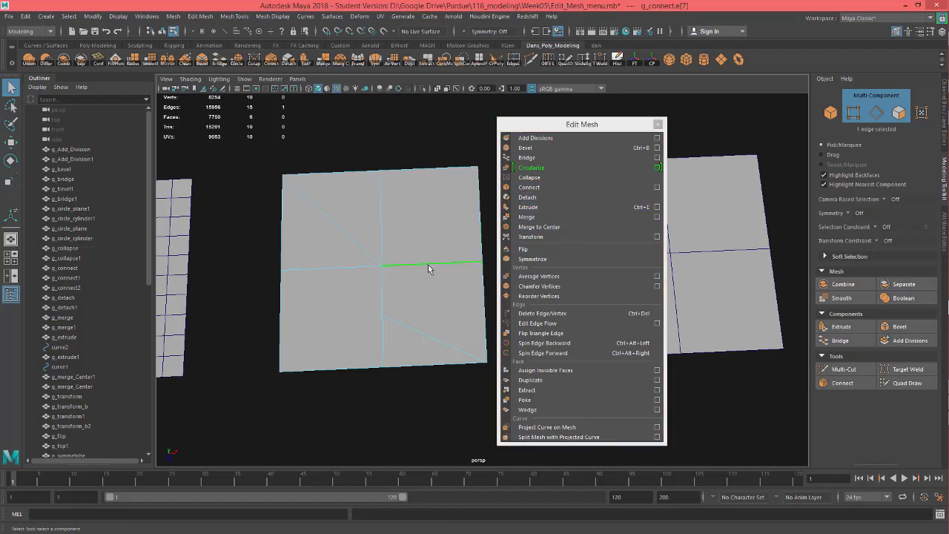
left_click(434, 168, "shift")
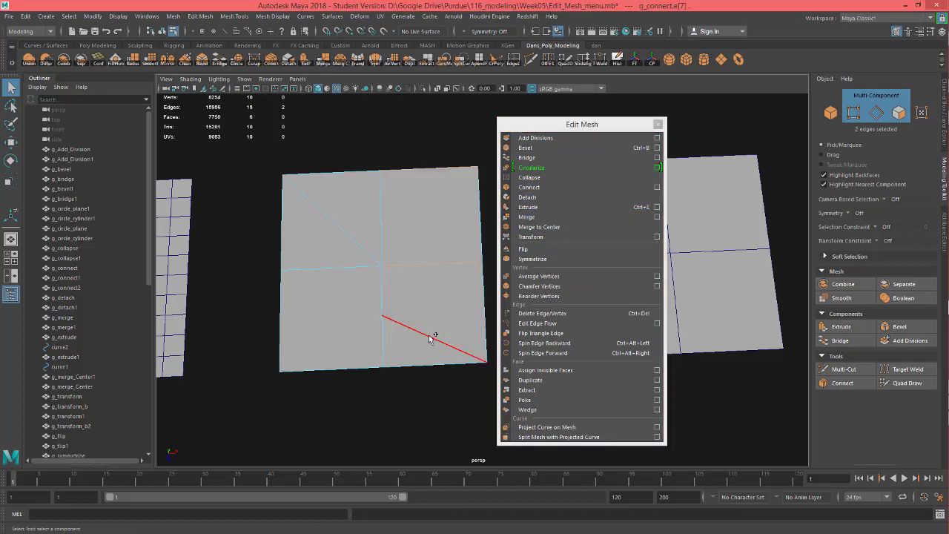
left_click(433, 338, "shift")
left_click(544, 187)
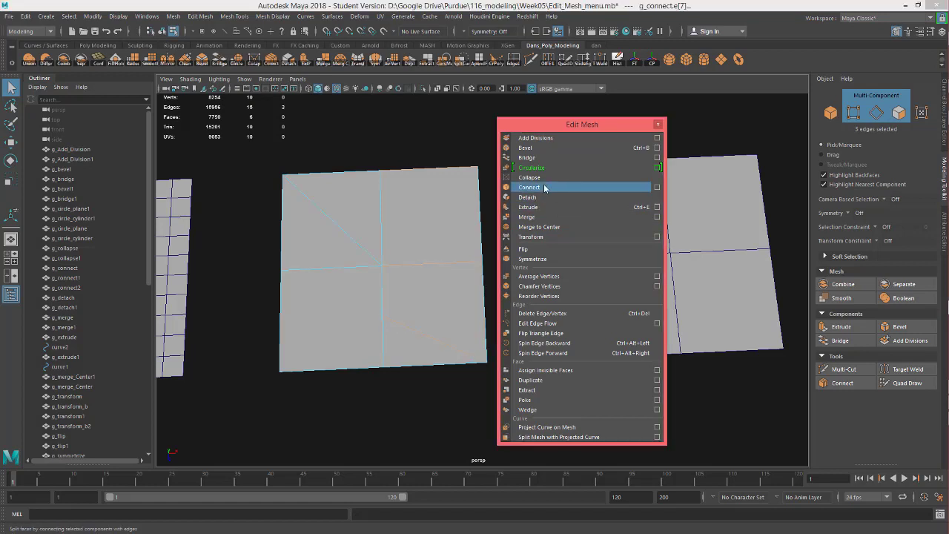
Connect the near-left face's border edge, the inner vertical edge, the adjacent inner horizontal segment and the far border segment above it.
left_click_drag(445, 265, 462, 288, "alt")
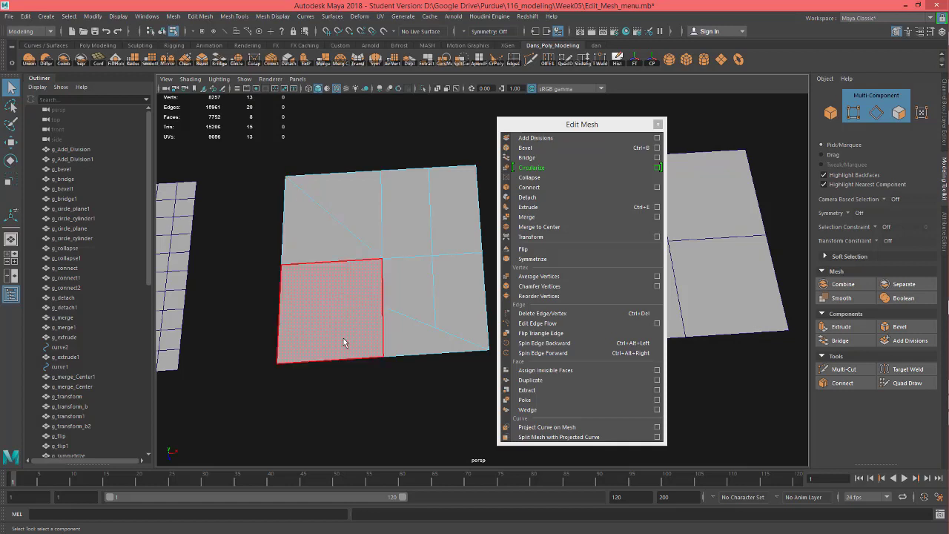
left_click(384, 285)
left_click(409, 258, "shift")
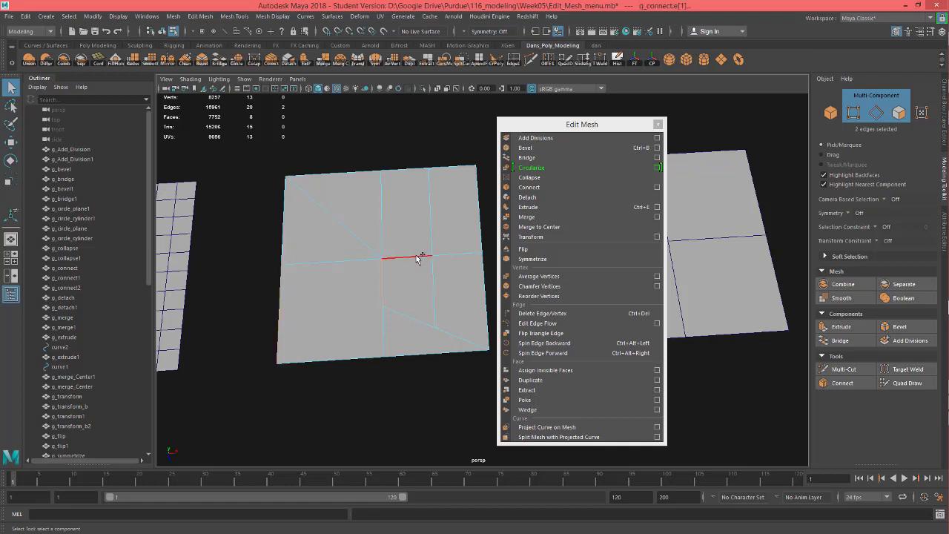
left_click(419, 257, "shift")
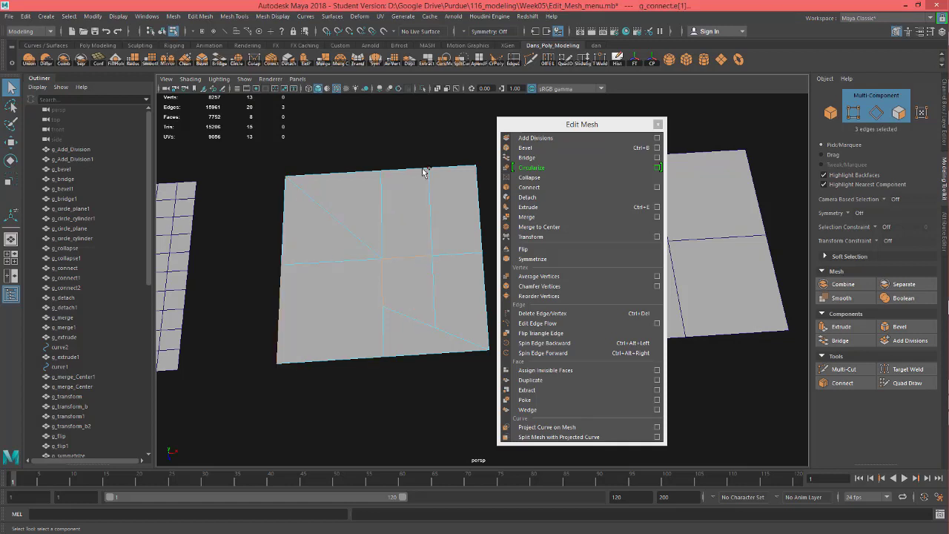
left_click(535, 190)
Examine the new edges on the plane and compare them with the finished Connect example in the other row.
left_click_drag(415, 242, 424, 250, "alt")
left_click_drag(386, 301, 385, 239, "alt")
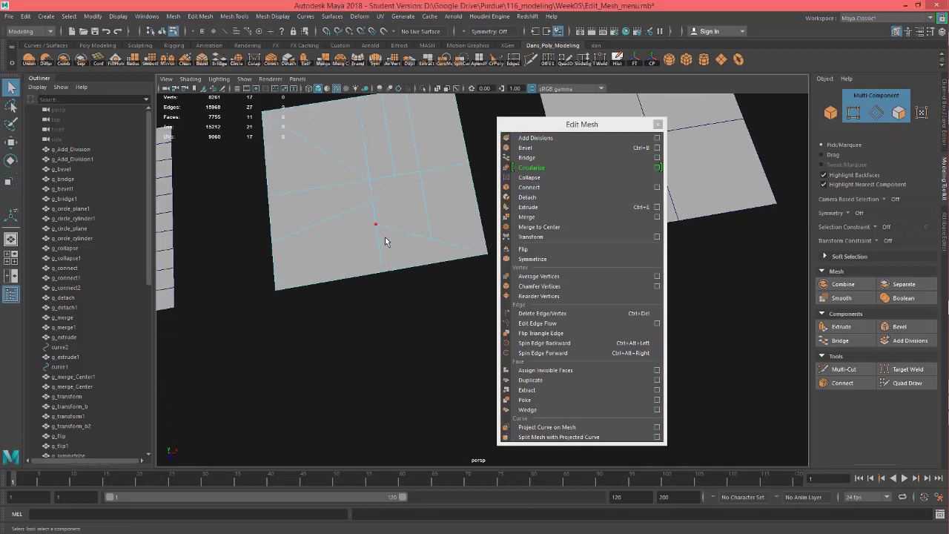
scroll(365, 272, "down", 6)
middle_click_drag(359, 416, 360, 301, "alt")
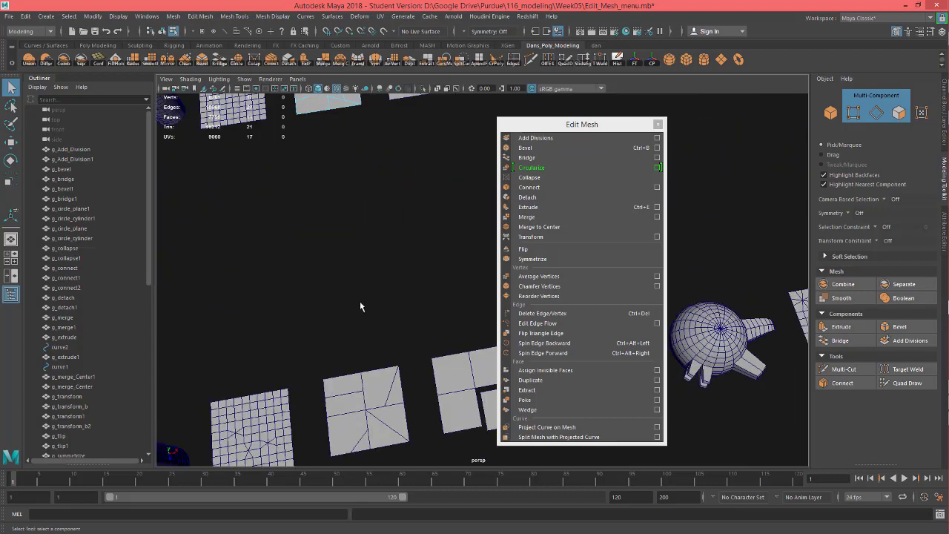
middle_click_drag(441, 415, 440, 322, "alt")
left_click_drag(441, 321, 367, 308, "alt")
middle_click_drag(368, 308, 401, 249, "alt")
scroll(395, 251, "up", 4)
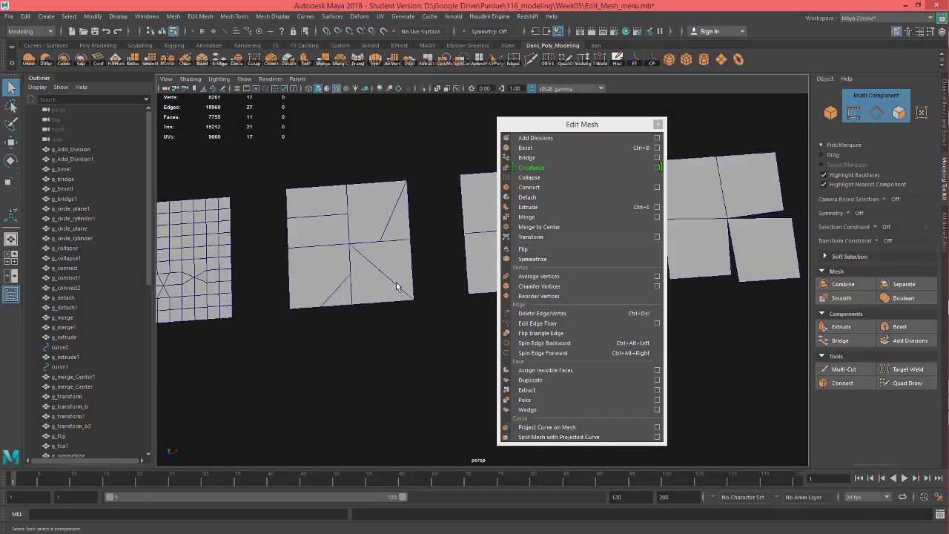
middle_click_drag(396, 282, 415, 312, "alt")
scroll(414, 307, "up", 3)
left_click_drag(428, 329, 417, 291, "alt")
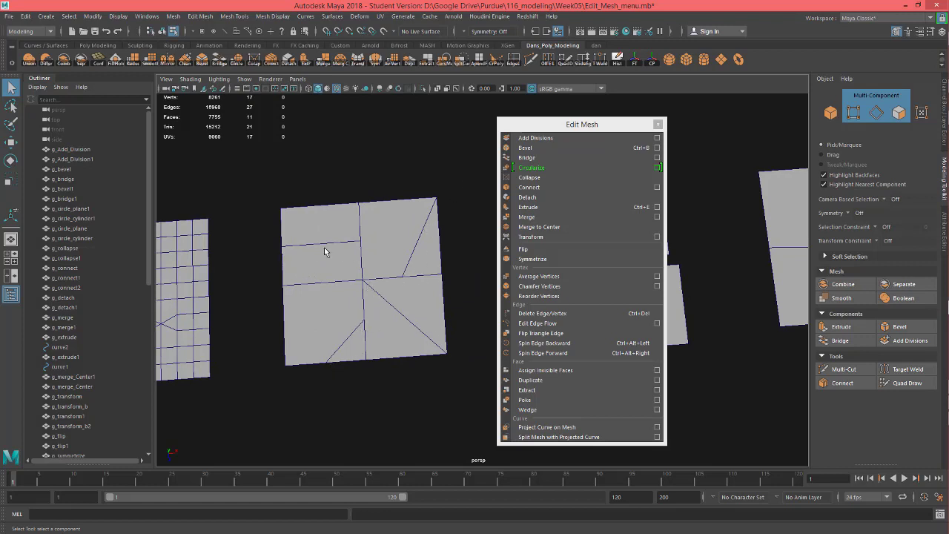
scroll(405, 256, "down", 5)
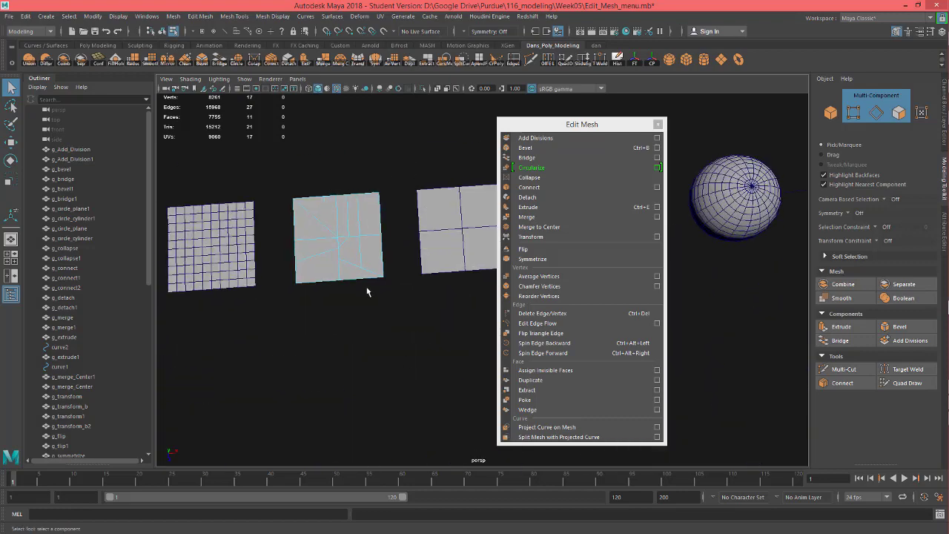
scroll(366, 291, "up", 2)
left_click_drag(366, 289, 315, 297, "alt")
Connect the short diagonal edge near the plane's centre to the vertex on the slanted edge in the near-right face.
left_click(295, 251)
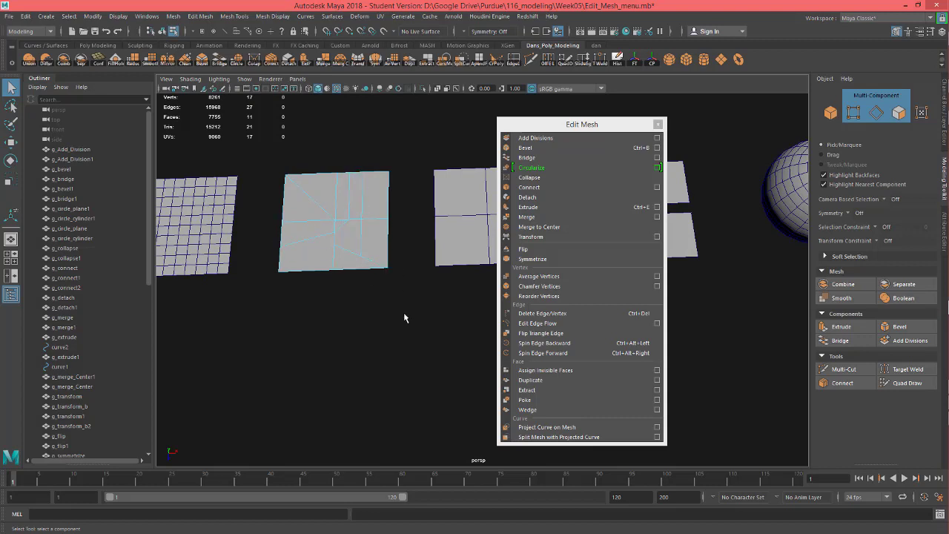
scroll(412, 311, "up", 2)
middle_click_drag(417, 325, 319, 320, "alt")
left_click_drag(319, 320, 323, 308, "alt")
left_click(253, 226)
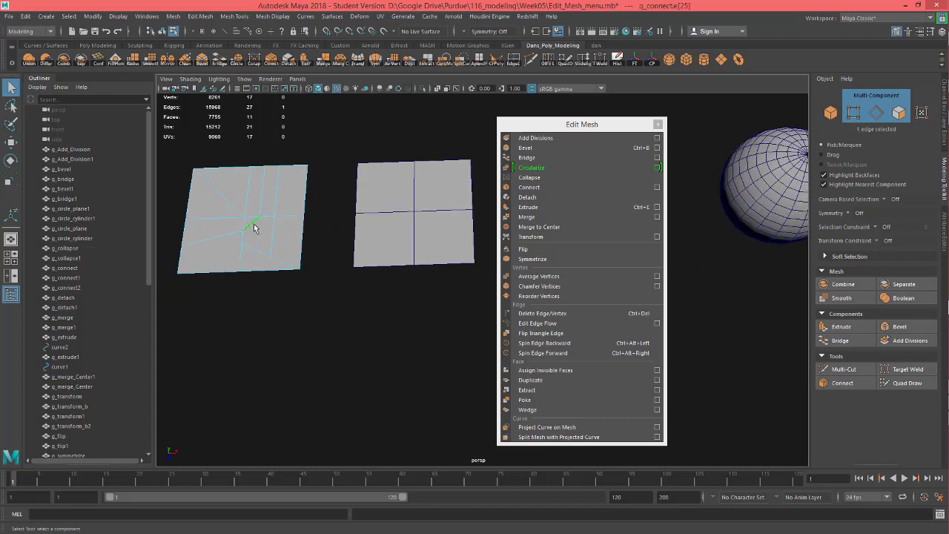
left_click(272, 257, "shift")
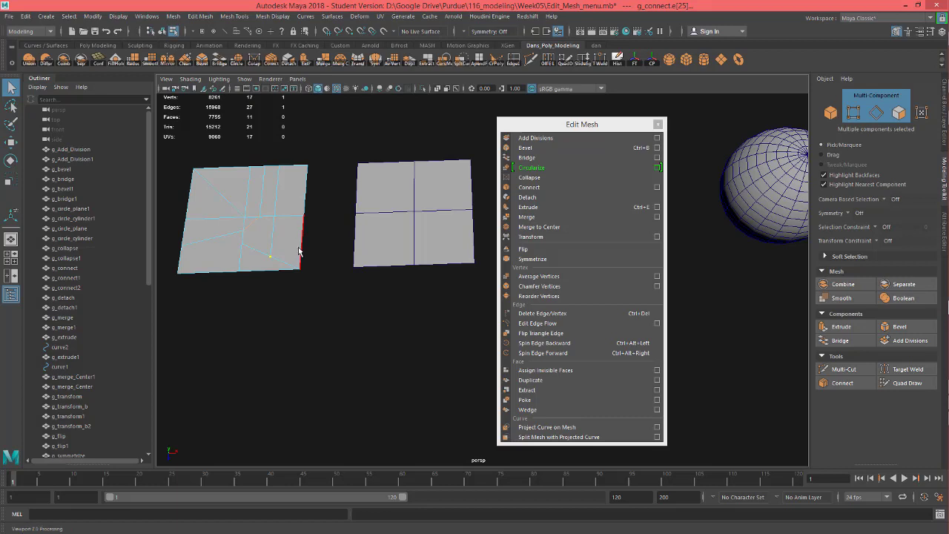
key("g")
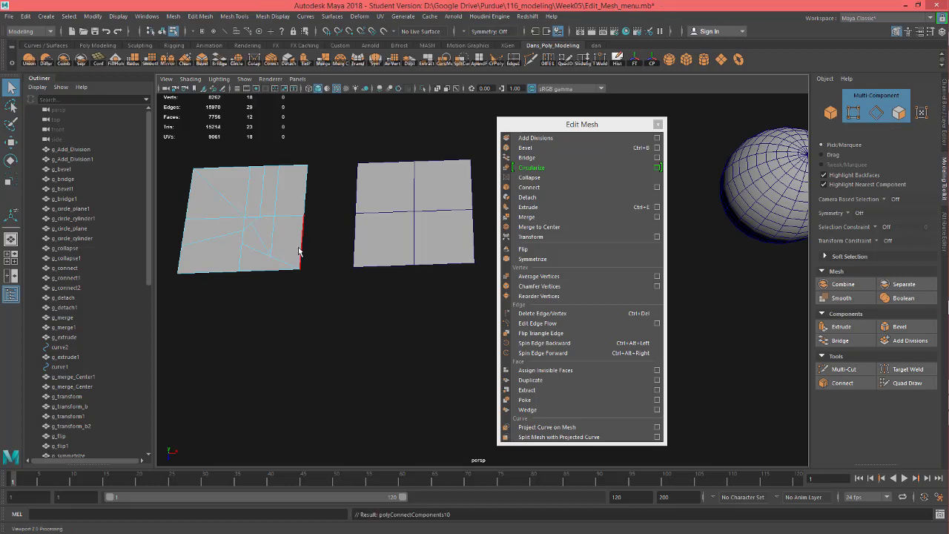
Switch the plane to vertex selection and move the new vertex on the short diagonal to about X -27.42, Z -427.96.
left_click_drag(299, 252, 318, 248, "alt")
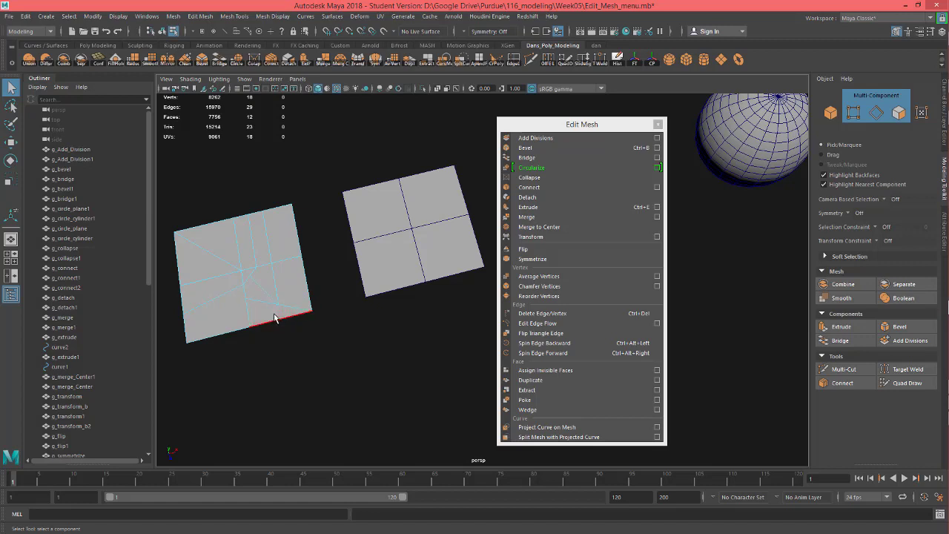
key("w")
right_click(250, 278)
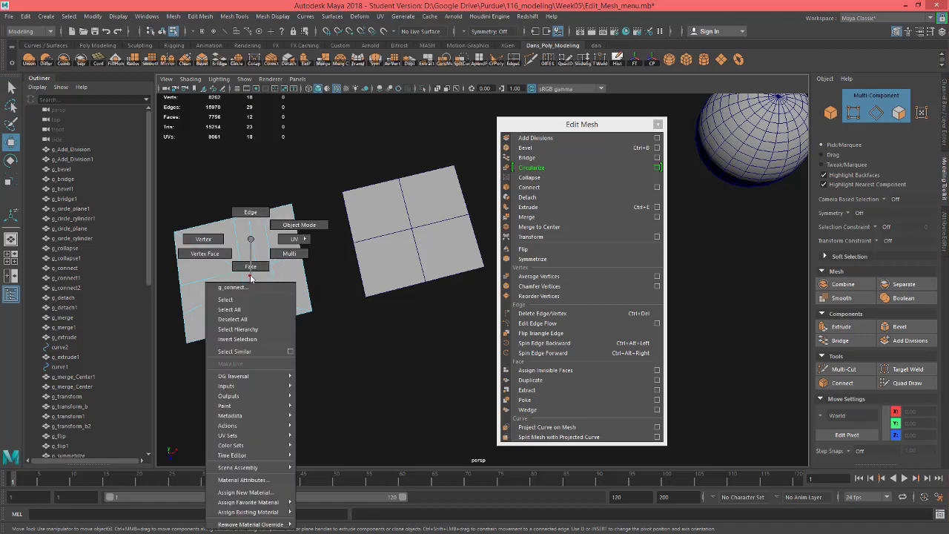
right_click_drag(251, 278, 227, 248)
left_click(250, 275)
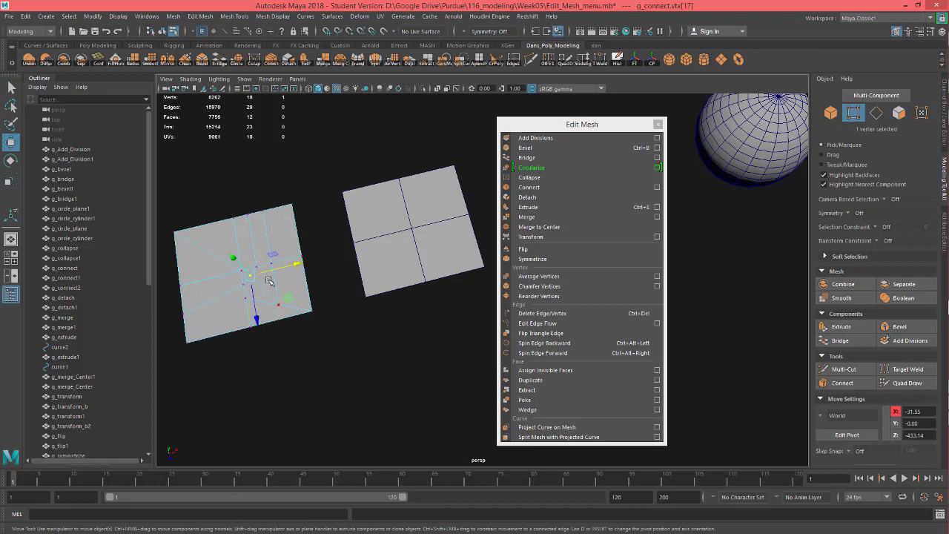
middle_click_drag(290, 297, 294, 303)
left_click_drag(295, 302, 295, 303)
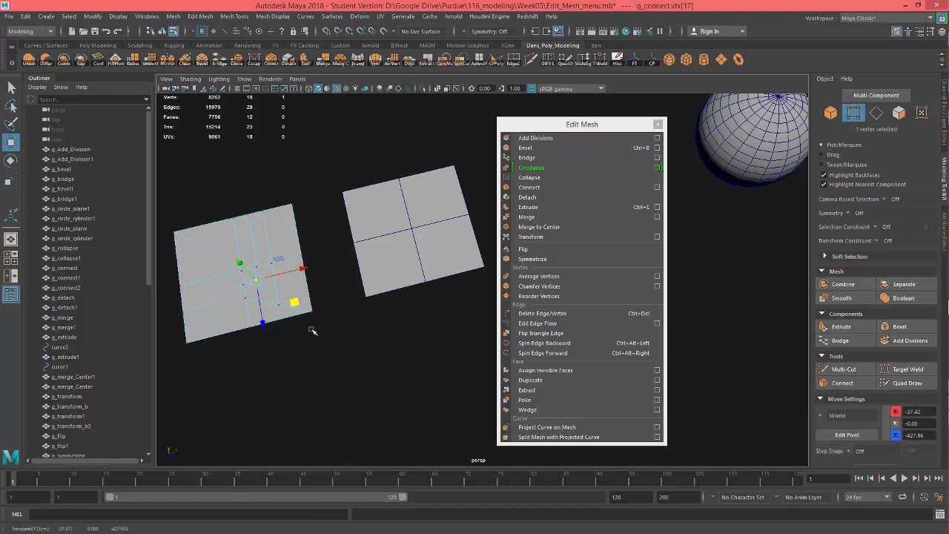
Return to object mode and select the neighbouring two-by-two plane g_detach.
left_click_drag(388, 336, 326, 319, "alt")
right_click_drag(330, 220, 366, 200)
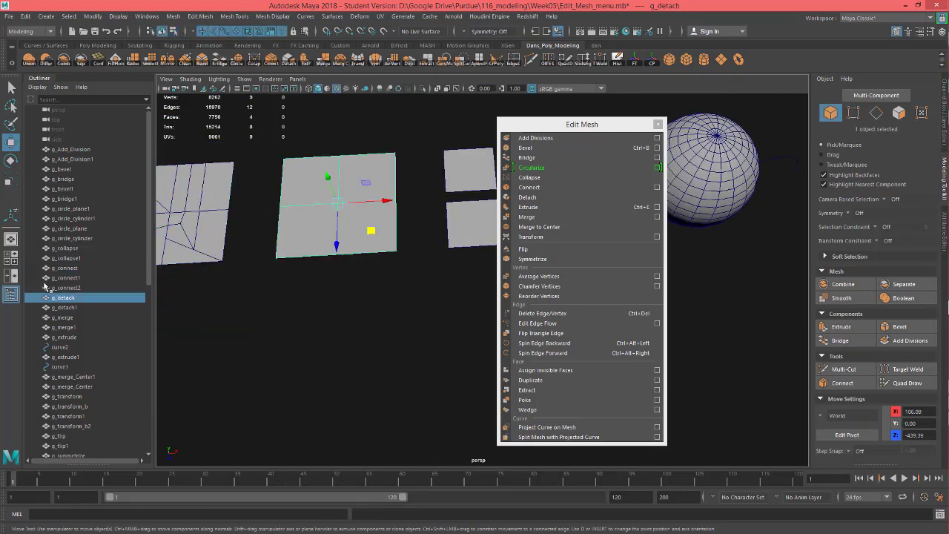
middle_click_drag(377, 308, 401, 353, "alt")
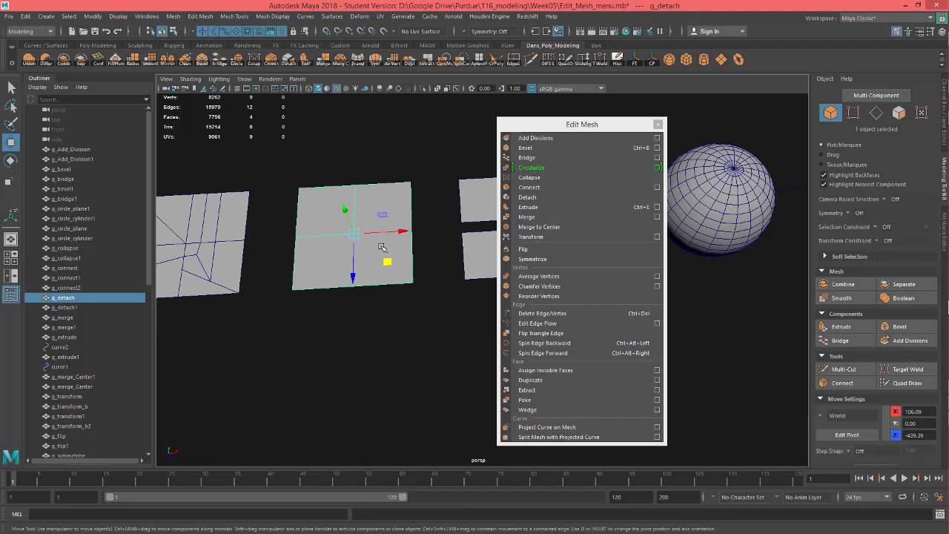
left_click(173, 16)
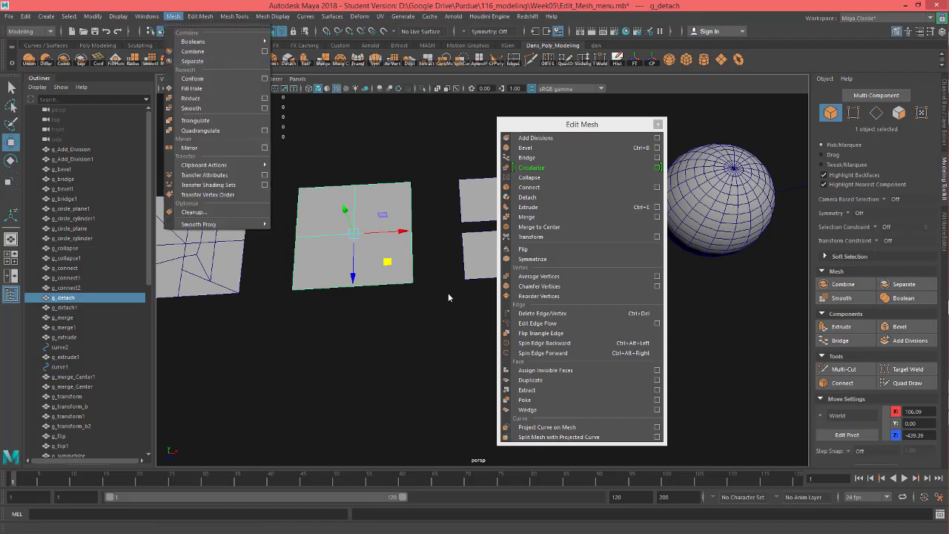
left_click(419, 310)
left_click(365, 244)
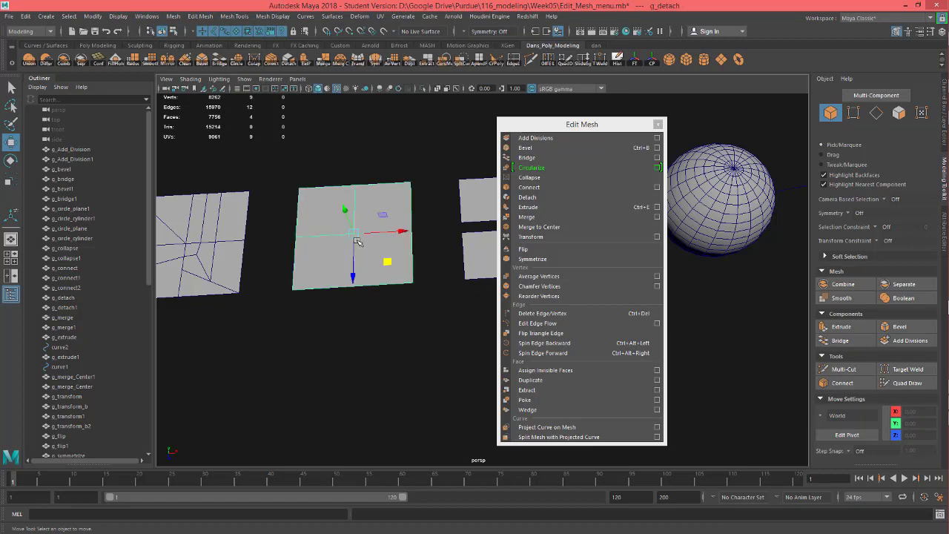
Detach the near-right face of g_detach and move it outward to about X 140.24, Z -403.95.
right_click_drag(365, 254, 369, 269)
left_click(370, 269)
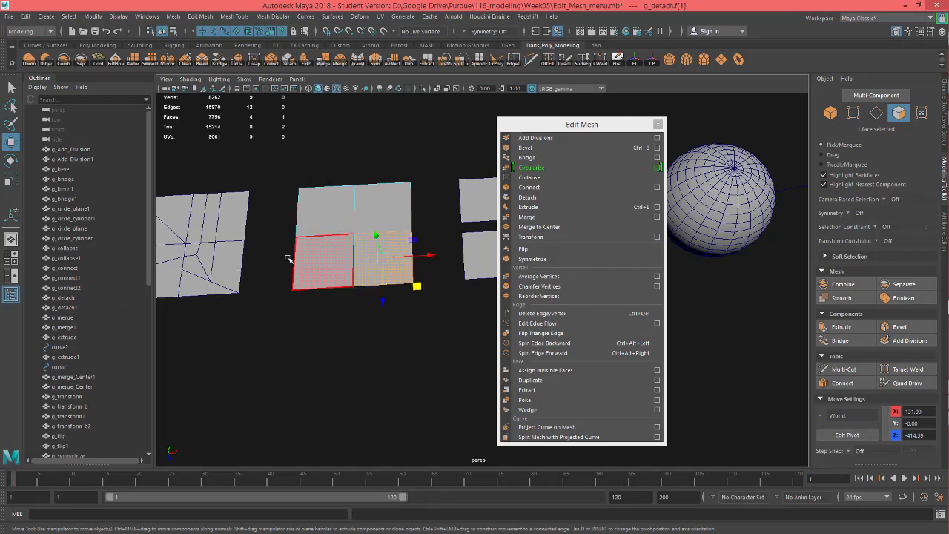
left_click(543, 198)
left_click_drag(419, 288, 427, 297)
Detach the near-left face of g_detach and move it outward, leaving the far-left face selected.
left_click(313, 278)
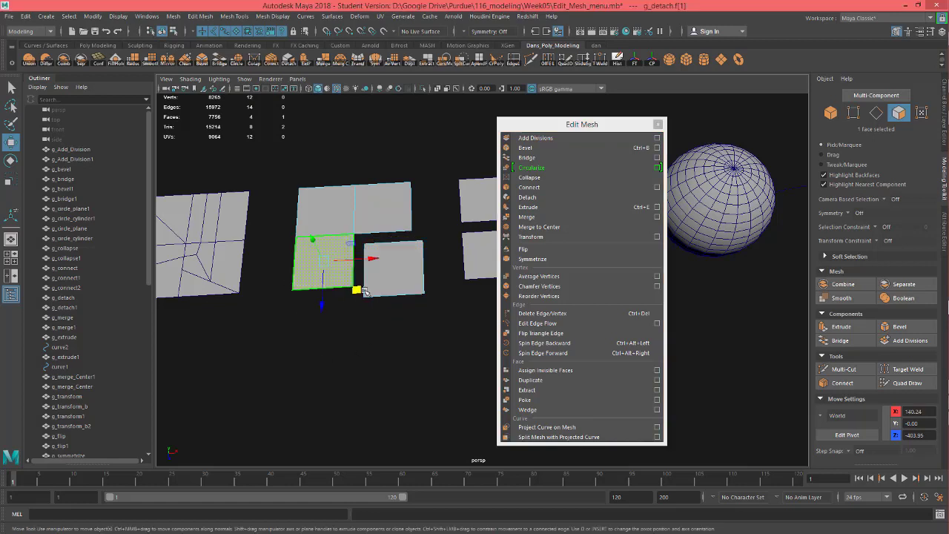
left_click_drag(356, 291, 345, 307)
left_click(402, 275)
left_click(377, 213)
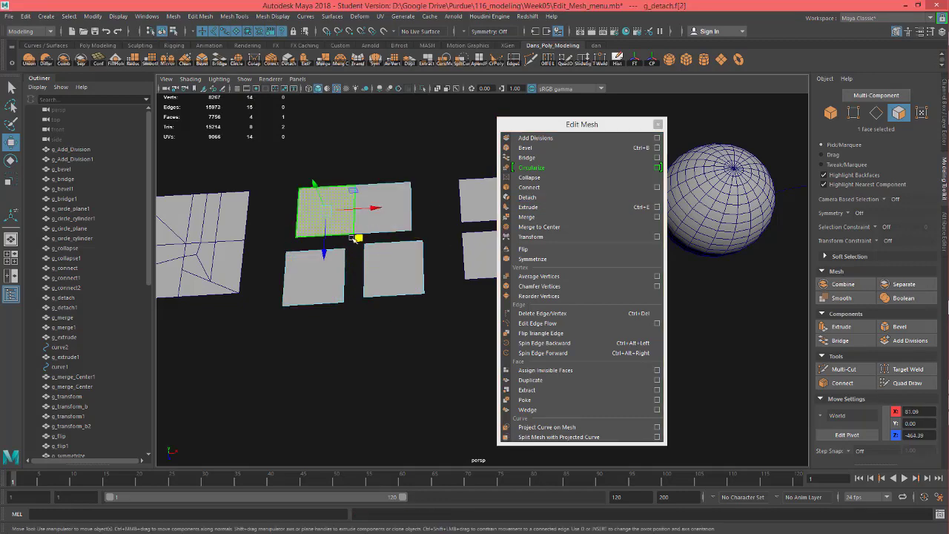
Return g_detach to object mode and select the plane of four separated squares, g_merge.
left_click_drag(403, 284, 326, 312, "alt")
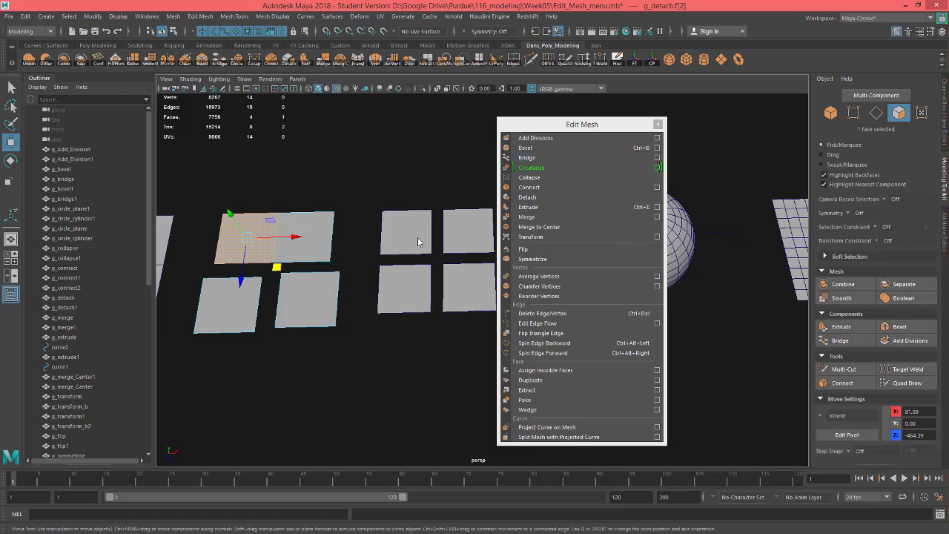
right_click_drag(417, 238, 466, 222)
scroll(415, 250, "down", 3)
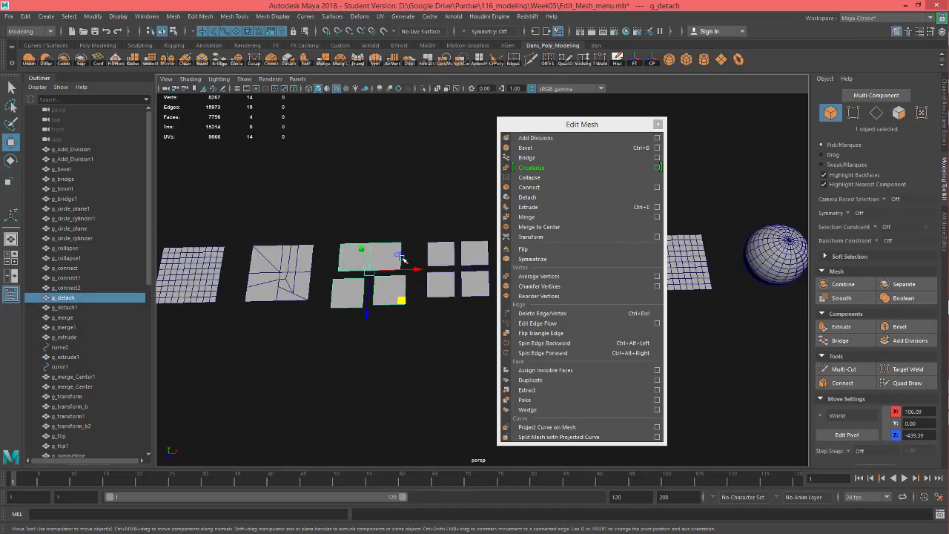
middle_click_drag(403, 259, 369, 249, "alt")
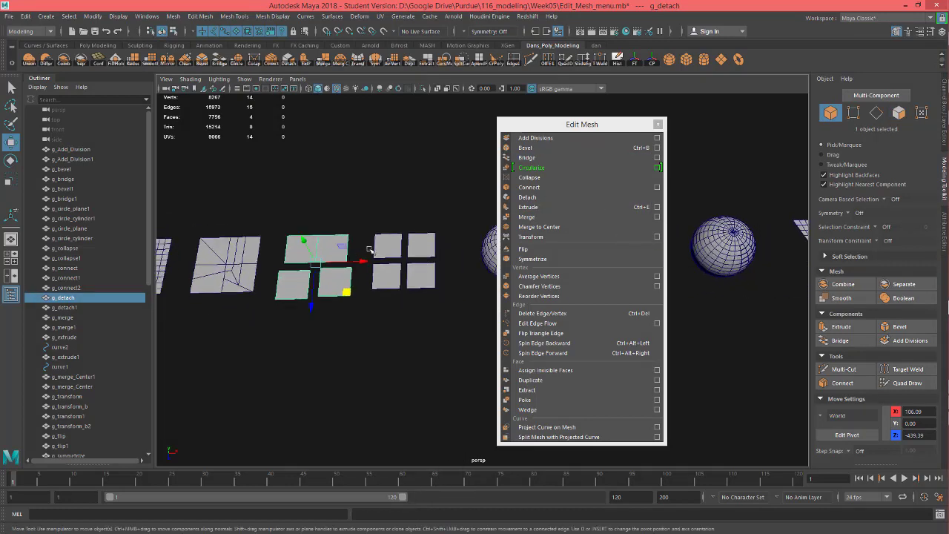
left_click(408, 249)
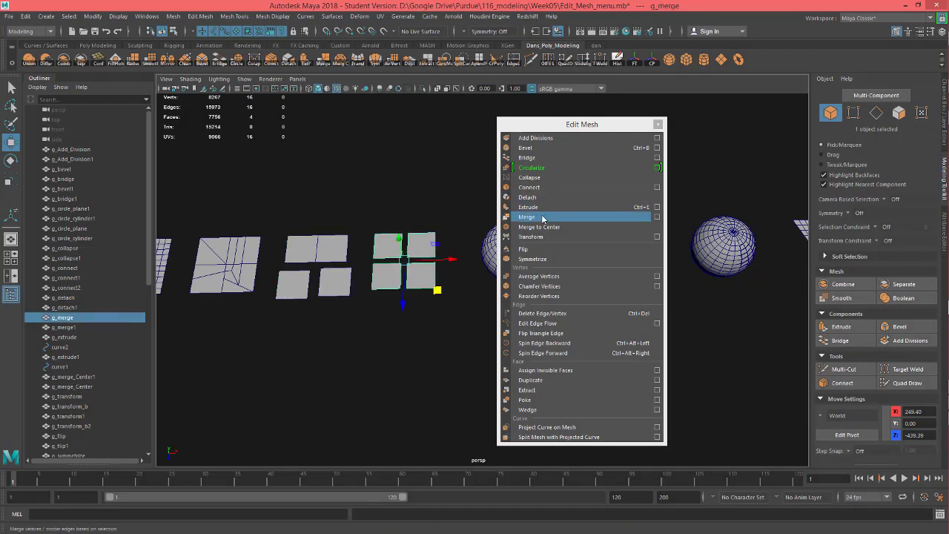
Select the four inner corner vertices at the centre of g_merge and apply Merge to them.
middle_click_drag(423, 258, 415, 280, "alt")
scroll(396, 250, "up", 3)
middle_click_drag(366, 262, 444, 286, "alt")
right_click_drag(364, 265, 351, 230)
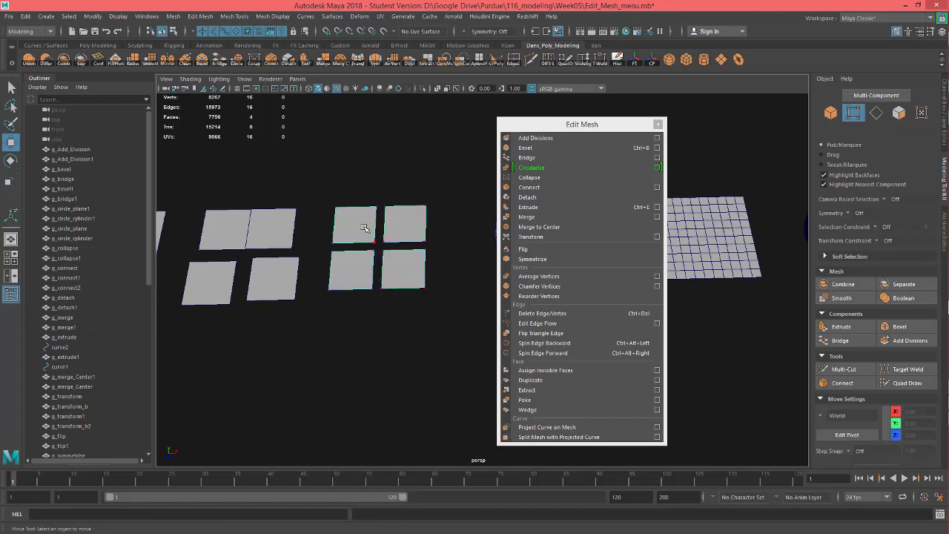
left_click_drag(408, 264, 374, 238)
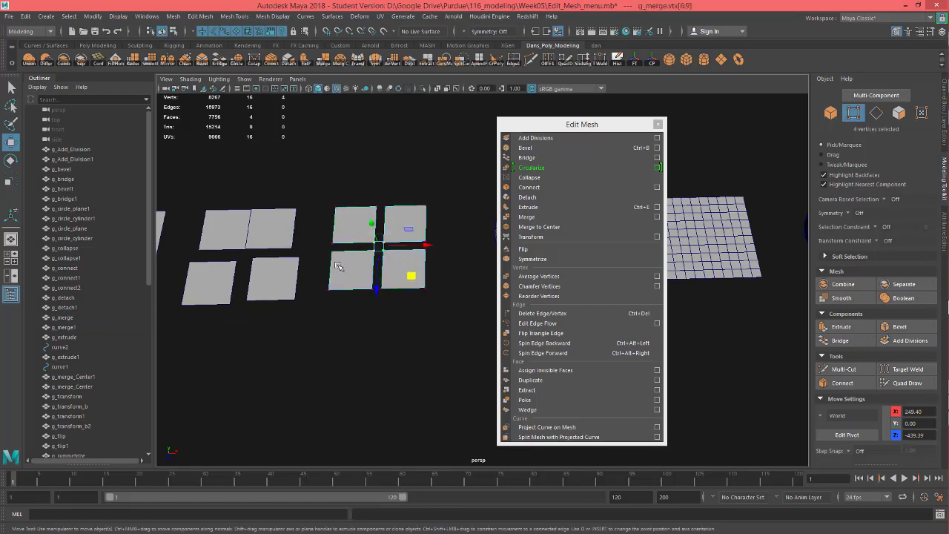
left_click(539, 218)
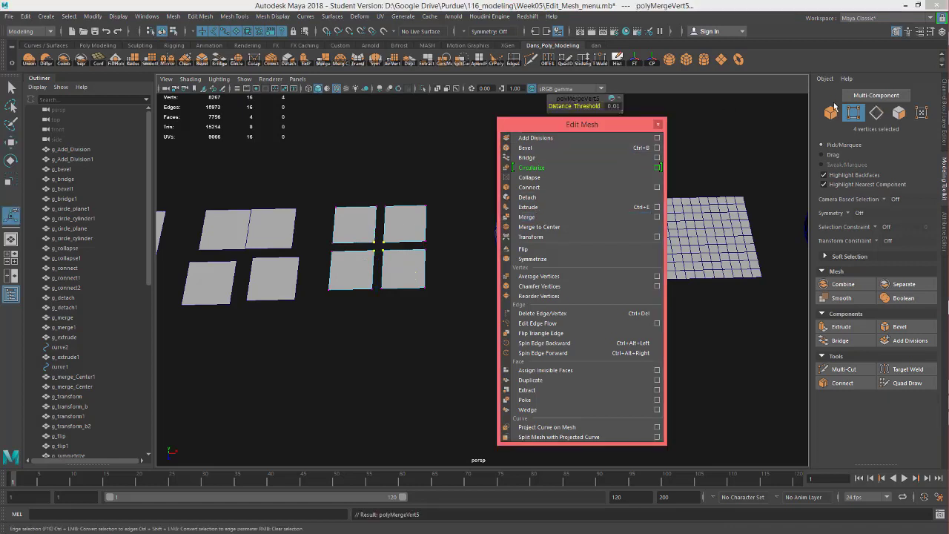
Set the Distance Threshold of the centre vertex merge to 20.
left_click(930, 32)
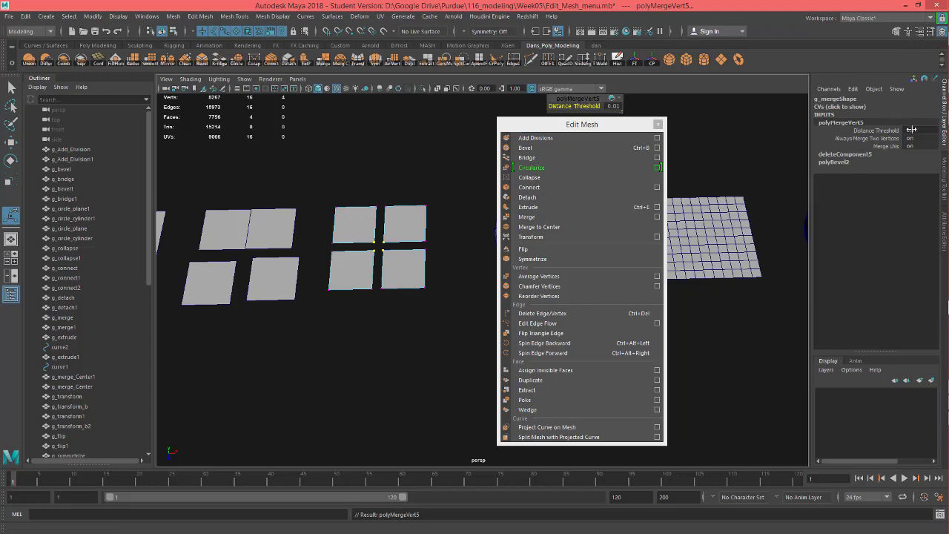
double_click(911, 130)
type("0.1")
key("Return")
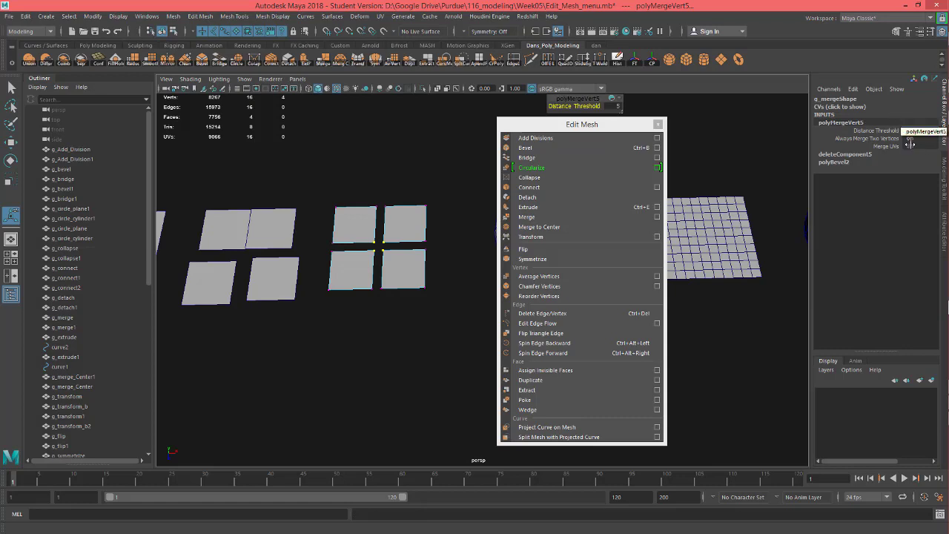
left_click(877, 131)
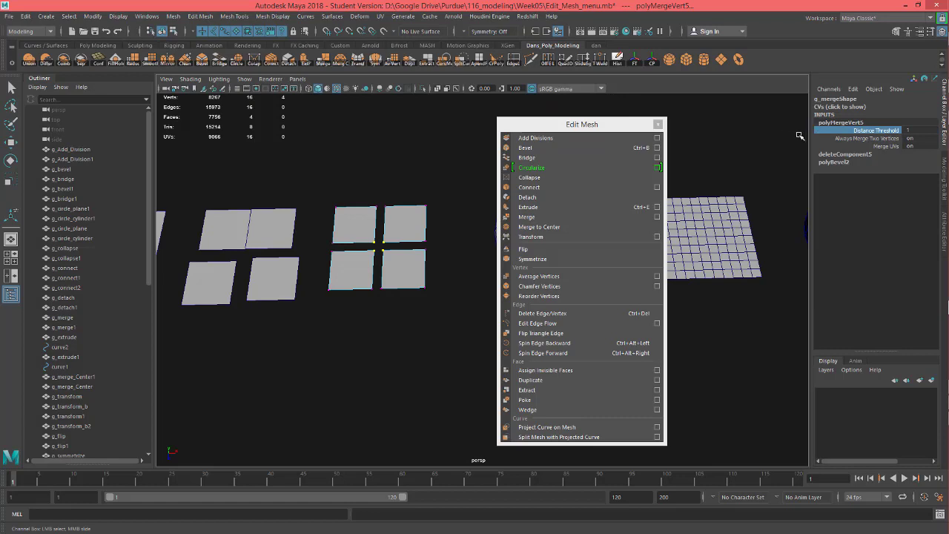
double_click(911, 130)
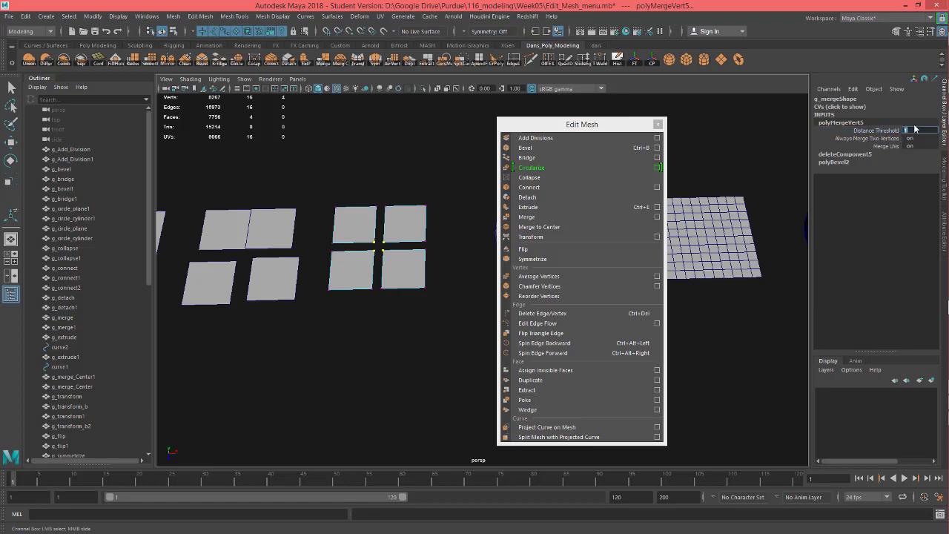
type("20")
key("Return")
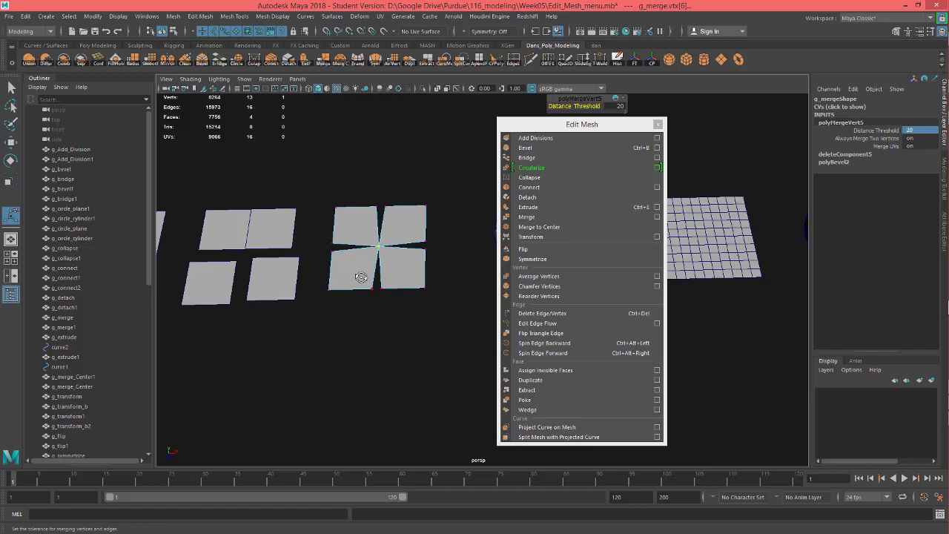
Merge the two split vertices midway along g_merge's far edge, and likewise the pair midway along its near edge.
scroll(367, 253, "up", 3)
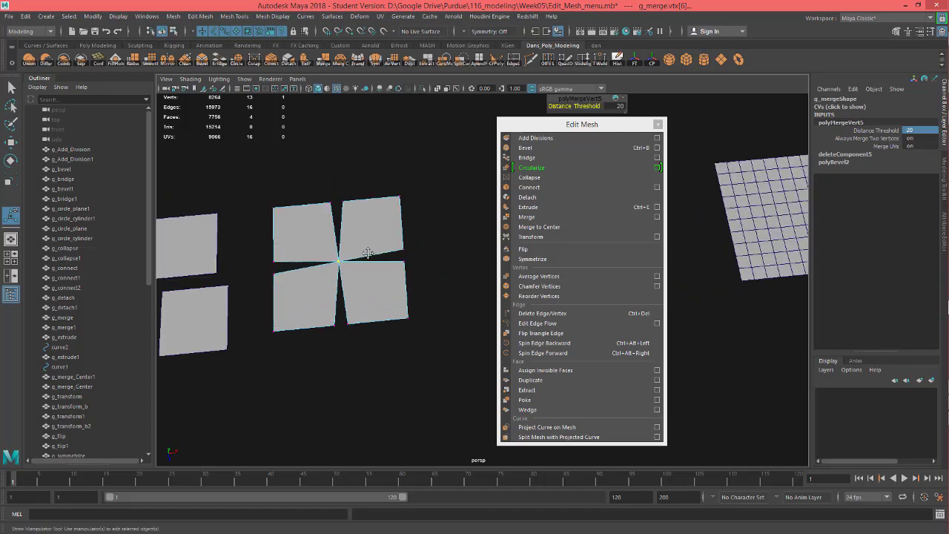
scroll(368, 253, "up", 5)
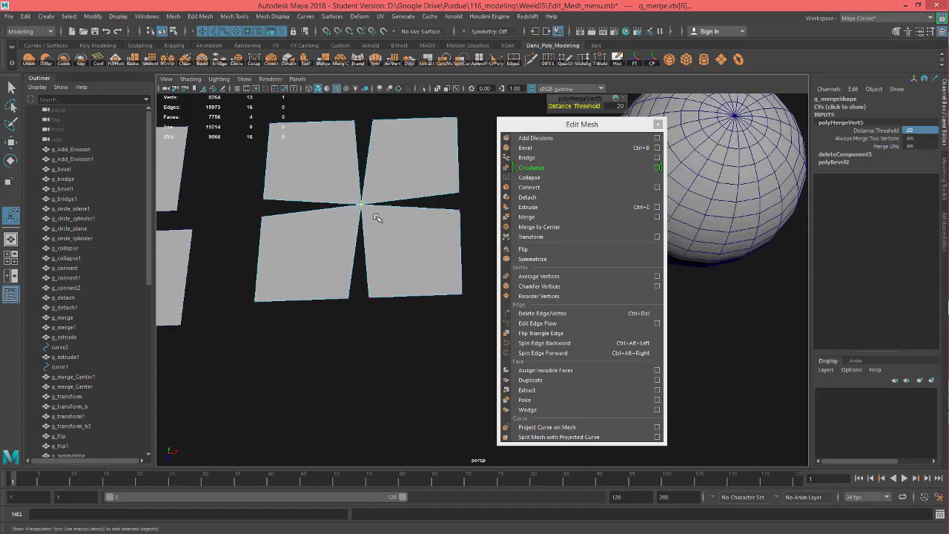
scroll(426, 226, "up", 3)
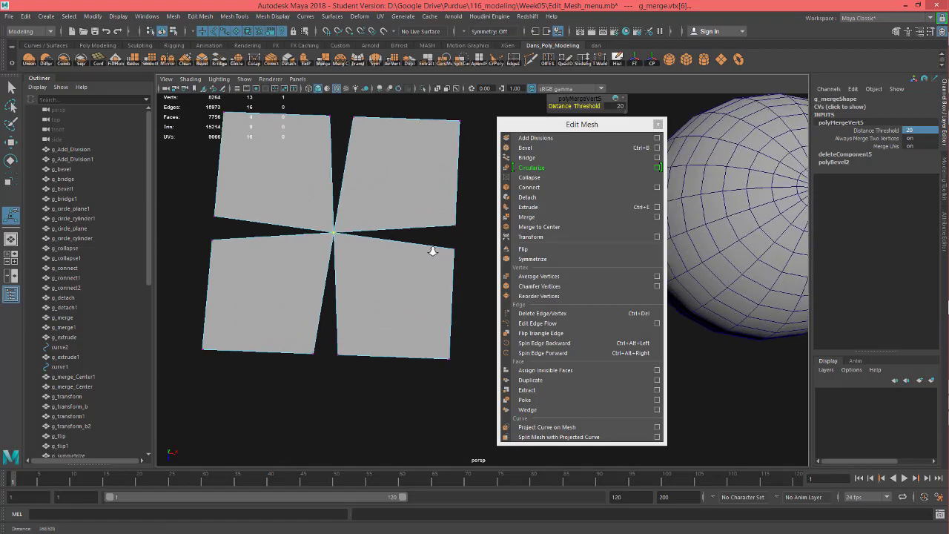
right_click_drag(433, 251, 439, 250, "alt")
left_click_drag(400, 245, 385, 259, "alt")
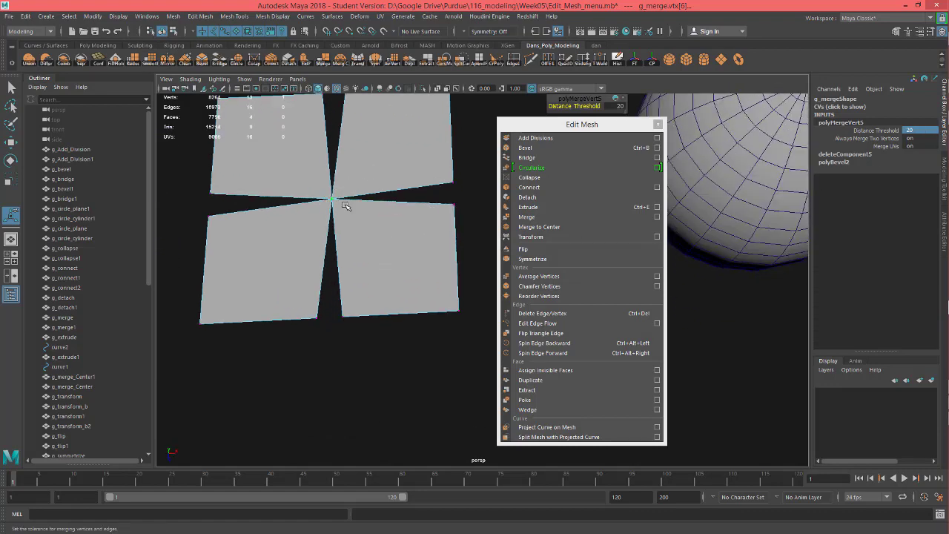
middle_click_drag(345, 207, 356, 254, "alt")
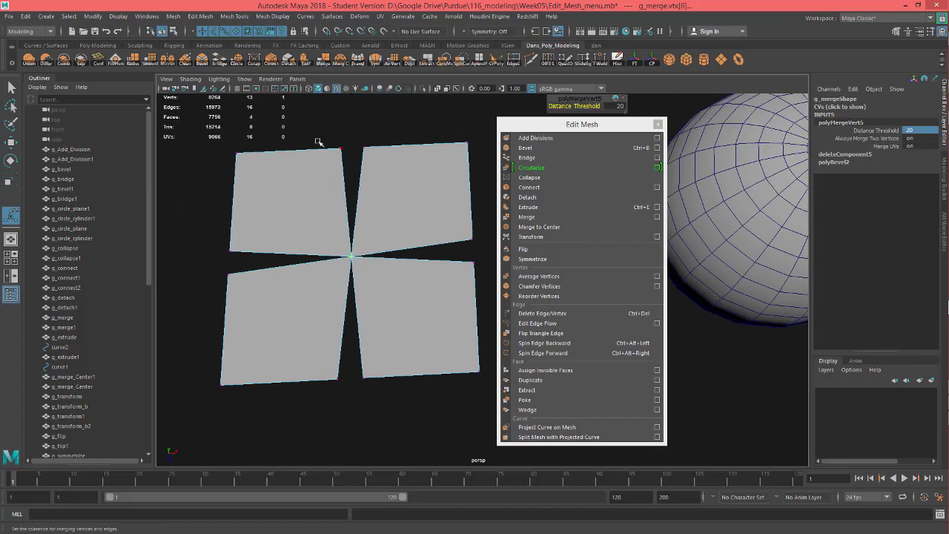
left_click_drag(318, 141, 429, 151)
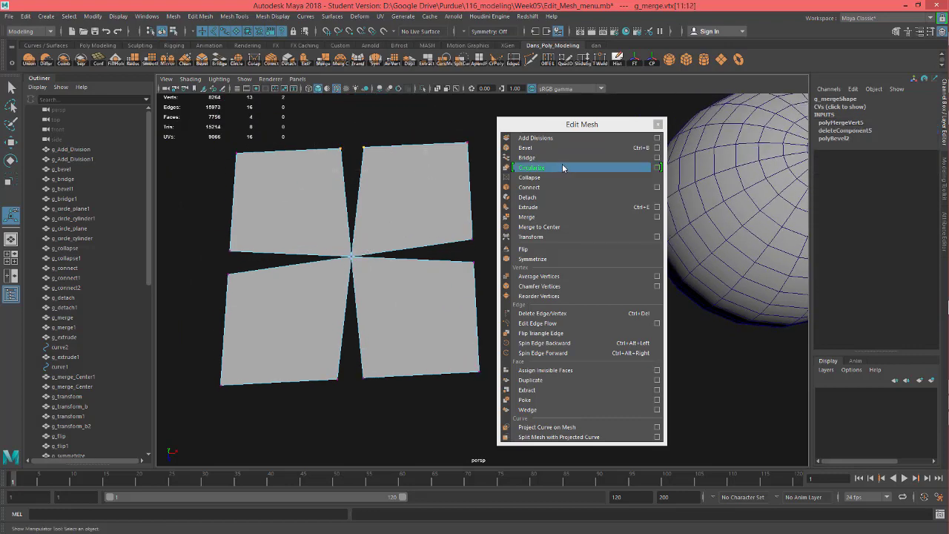
left_click(538, 217)
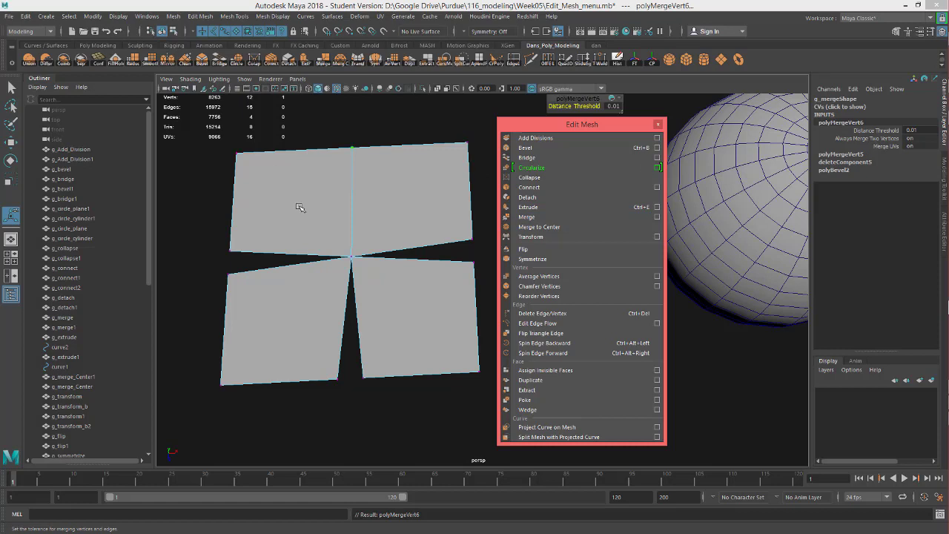
left_click_drag(413, 413, 304, 313)
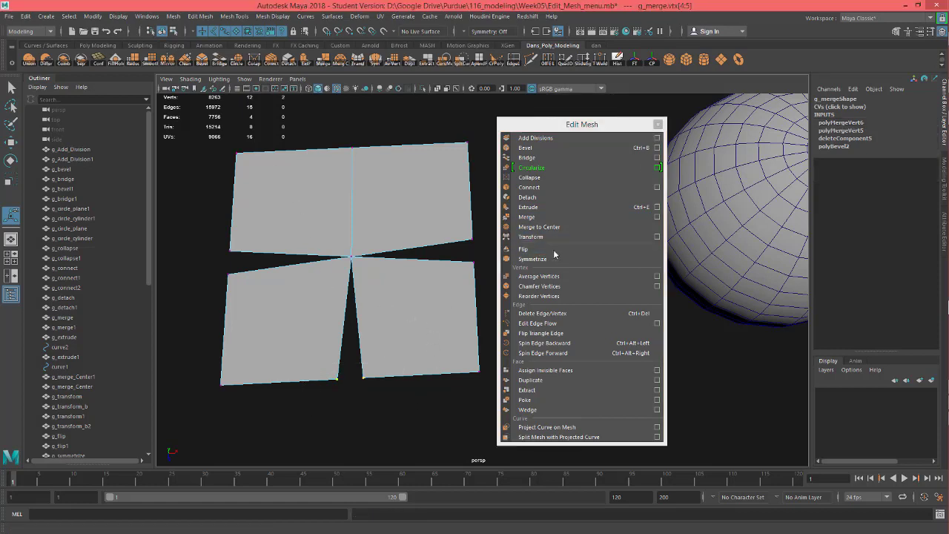
left_click(529, 217)
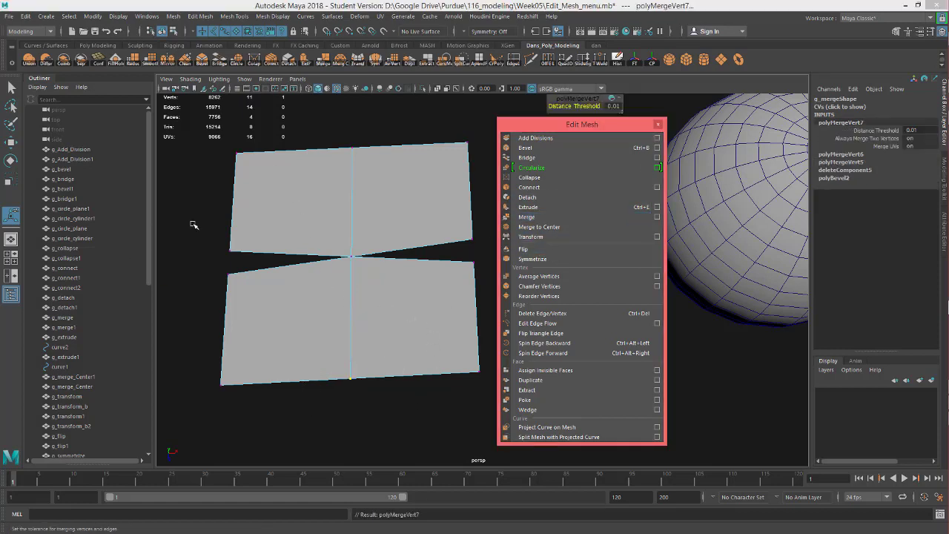
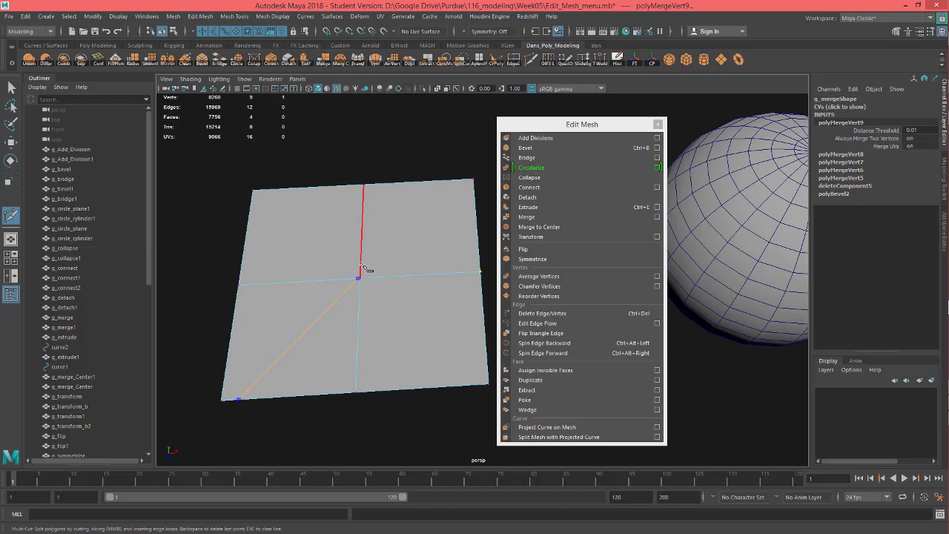
Finish the Multi-Cut from near the near-left corner past the centre, through a point inside the far-right face, to the far edge.
left_click(358, 278)
left_click(403, 243)
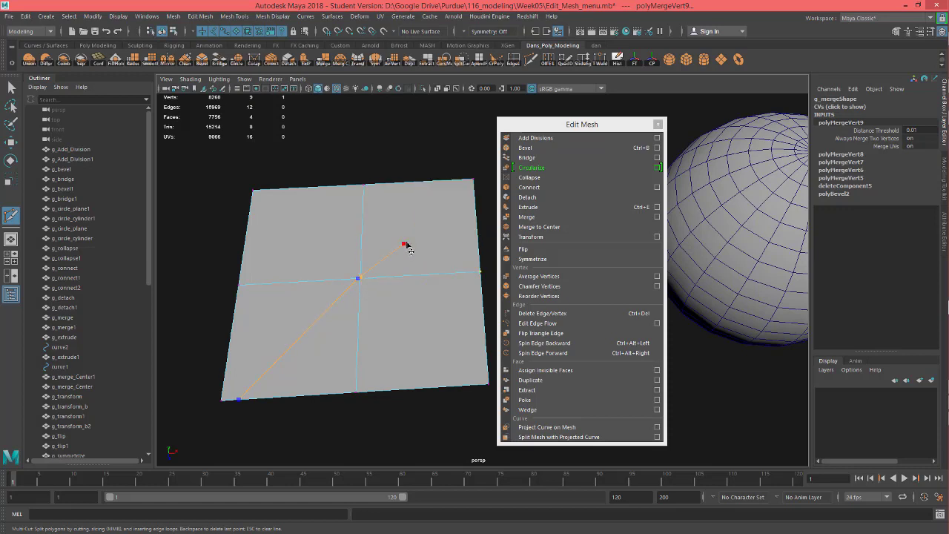
left_click(431, 182)
key("Return")
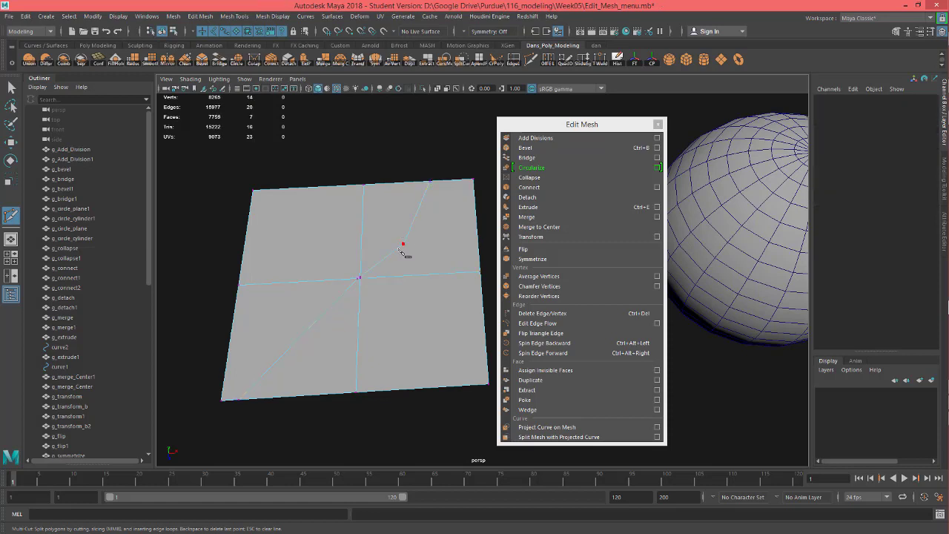
Multi-Cut a second edge from the new point inside the far-right face to the right edge's midpoint.
left_click(403, 243)
left_click(480, 272)
right_click_drag(335, 299, 376, 301, "alt")
key("Return")
Examine the closely spaced vertices at the centre of g_merge, selecting one with the Move tool.
middle_click_drag(276, 285, 360, 286, "alt")
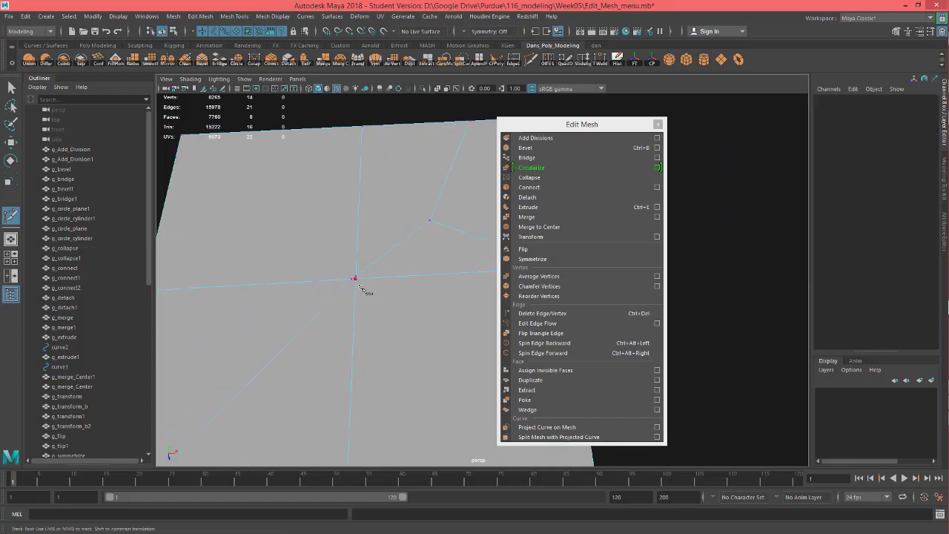
scroll(355, 289, "up", 5)
middle_click_drag(301, 281, 464, 288, "alt")
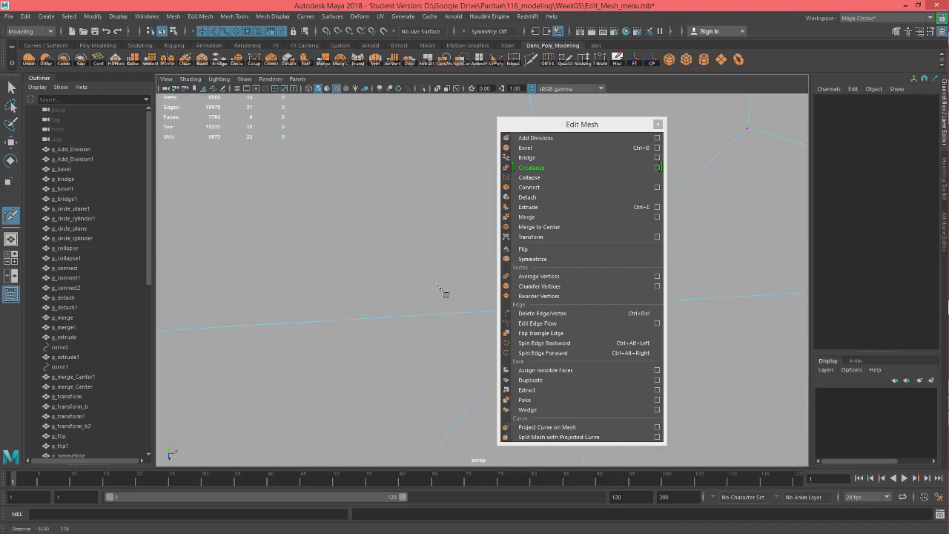
scroll(439, 287, "down", 6)
middle_click_drag(417, 321, 327, 316, "alt")
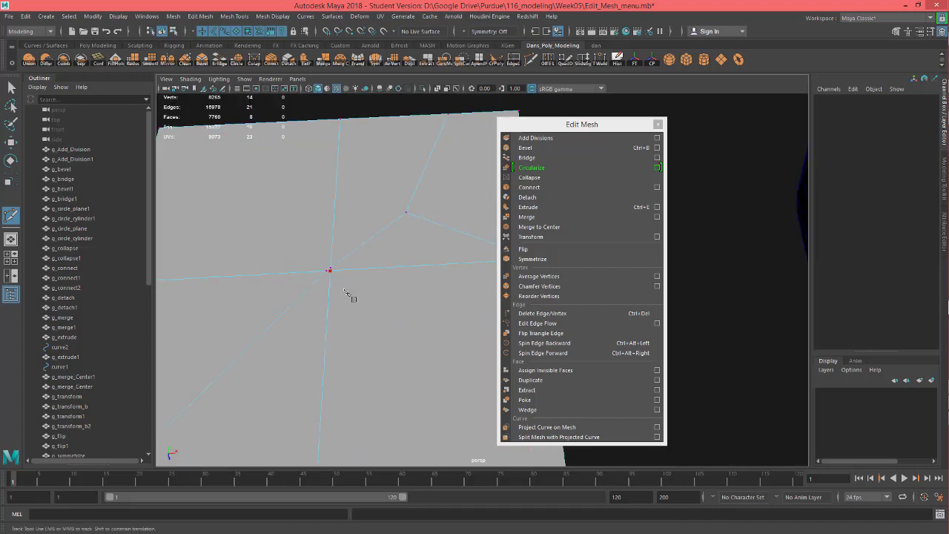
key("w")
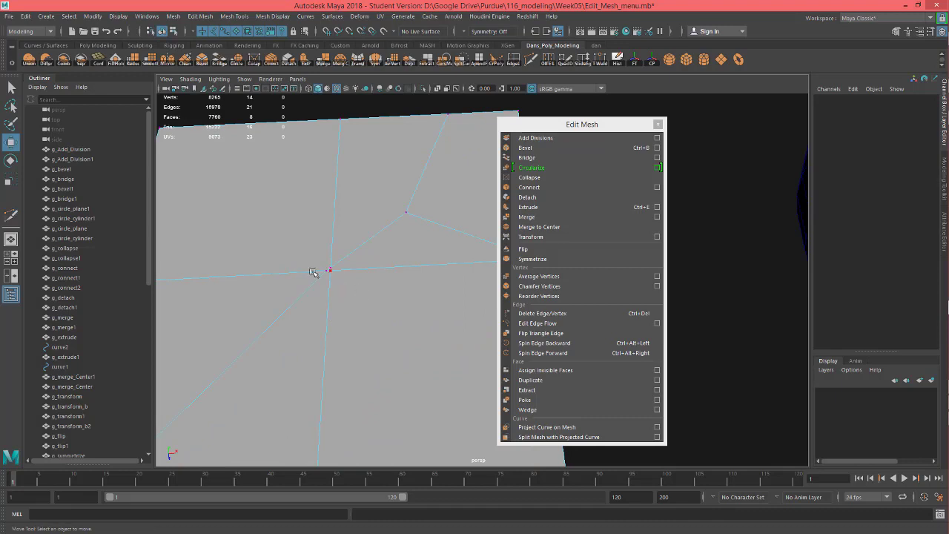
left_click(369, 300)
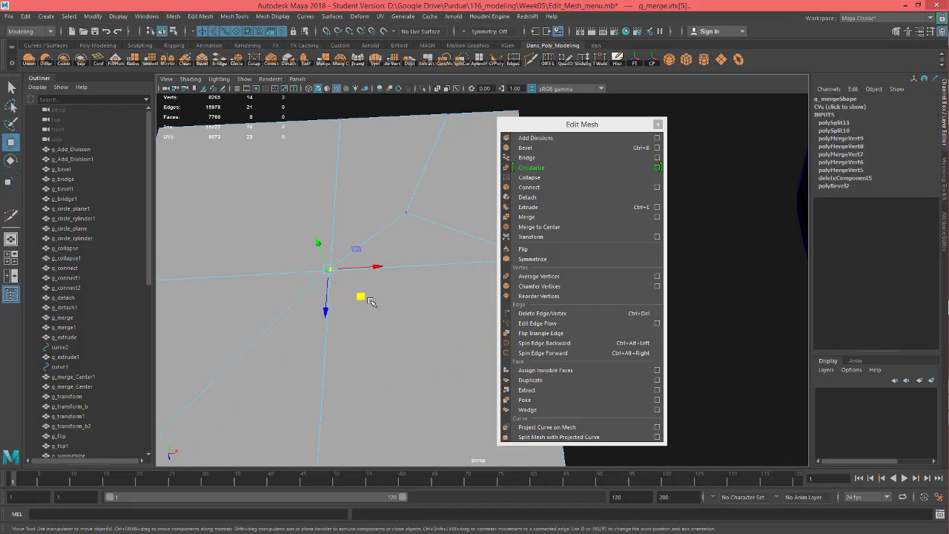
Select all vertices of g_merge and apply Merge to them.
scroll(363, 257, "down", 5)
middle_click_drag(328, 290, 256, 277, "alt")
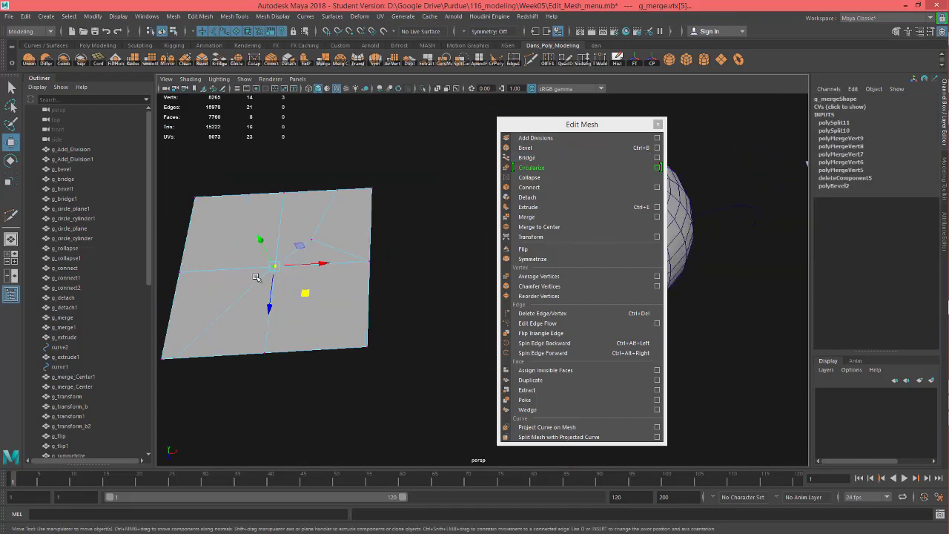
scroll(255, 277, "down", 3)
left_click_drag(271, 218, 451, 378)
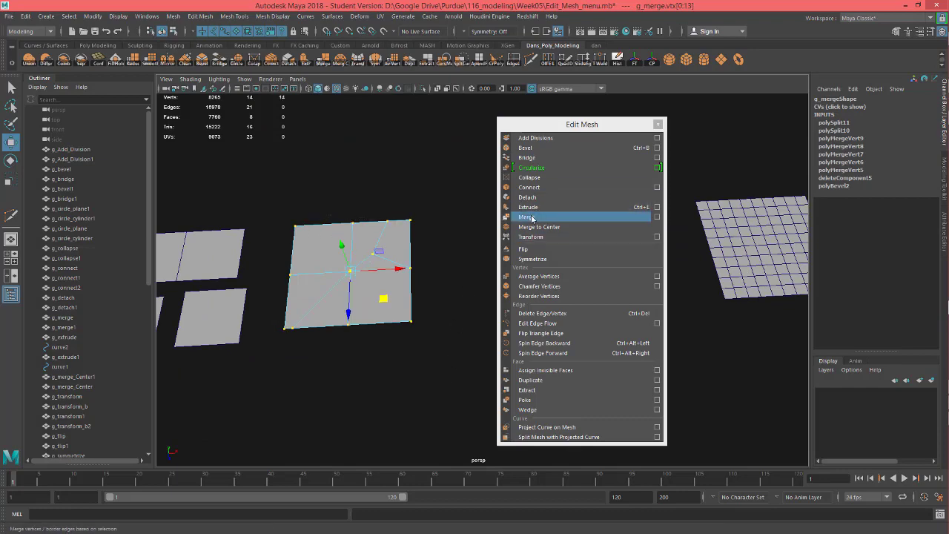
left_click(526, 216)
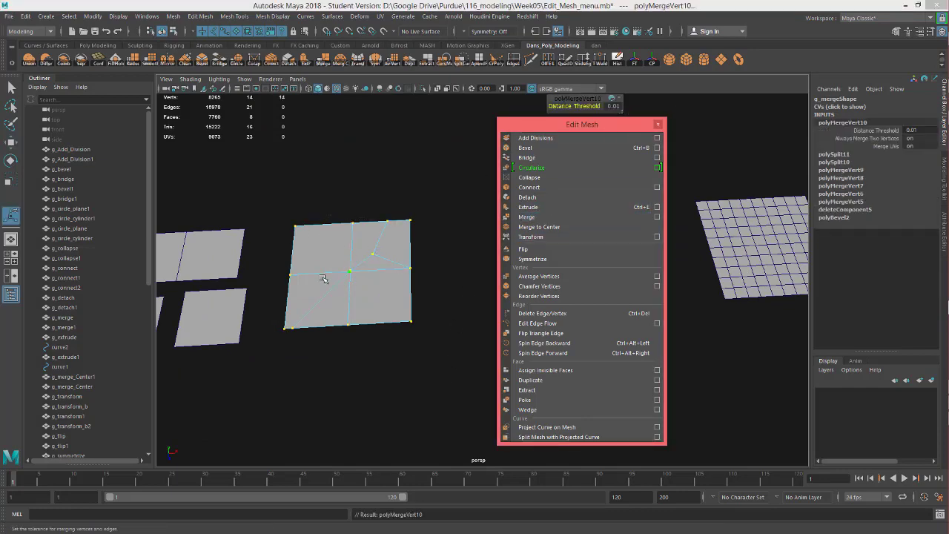
Set the Distance Threshold of the whole-plane vertex merge to 1.
right_click_drag(248, 301, 426, 261, "alt")
middle_click_drag(245, 295, 347, 288, "alt")
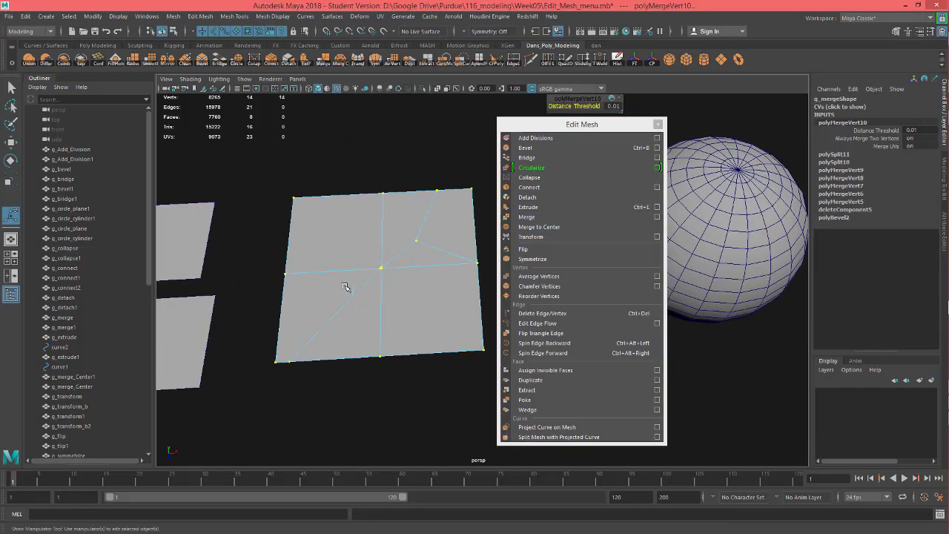
right_click_drag(348, 287, 428, 261, "alt")
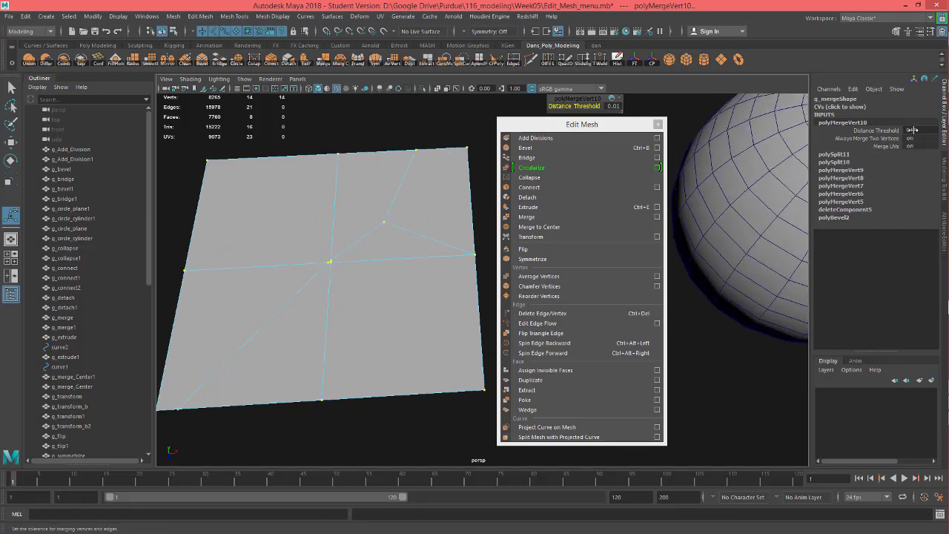
left_click_drag(914, 130, 913, 136)
double_click(915, 131)
type("1")
key("Return")
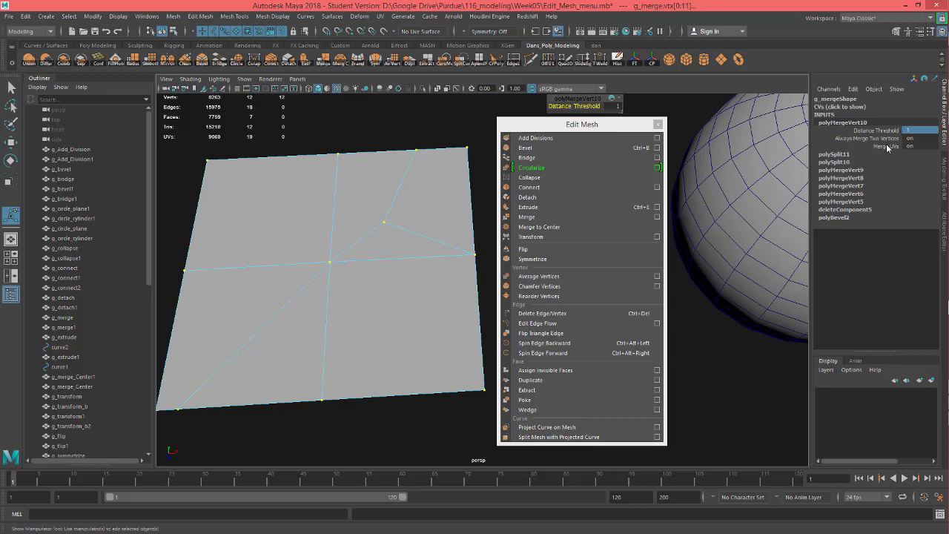
Return g_merge to object mode.
left_click_drag(383, 262, 327, 275, "alt")
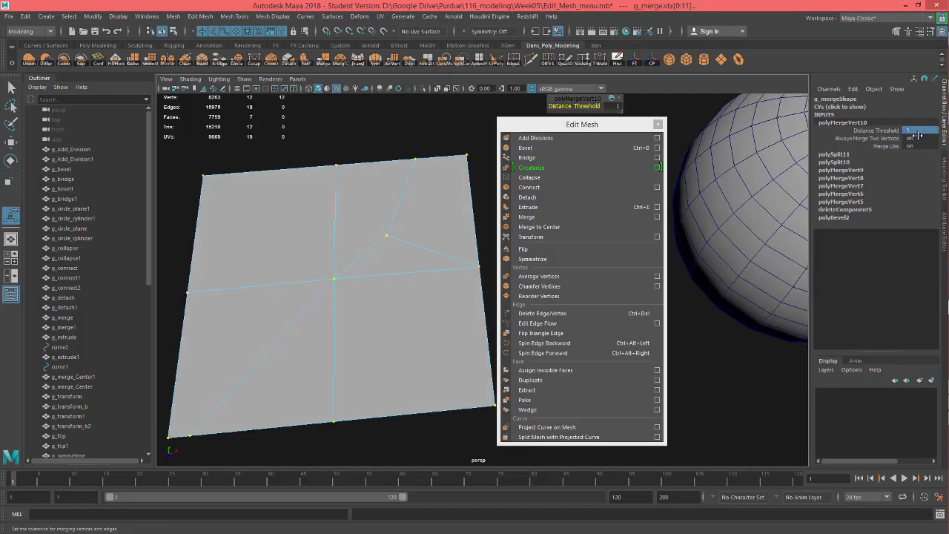
left_click_drag(391, 317, 332, 324, "alt")
scroll(332, 324, "down", 4)
middle_click_drag(405, 321, 340, 332, "alt")
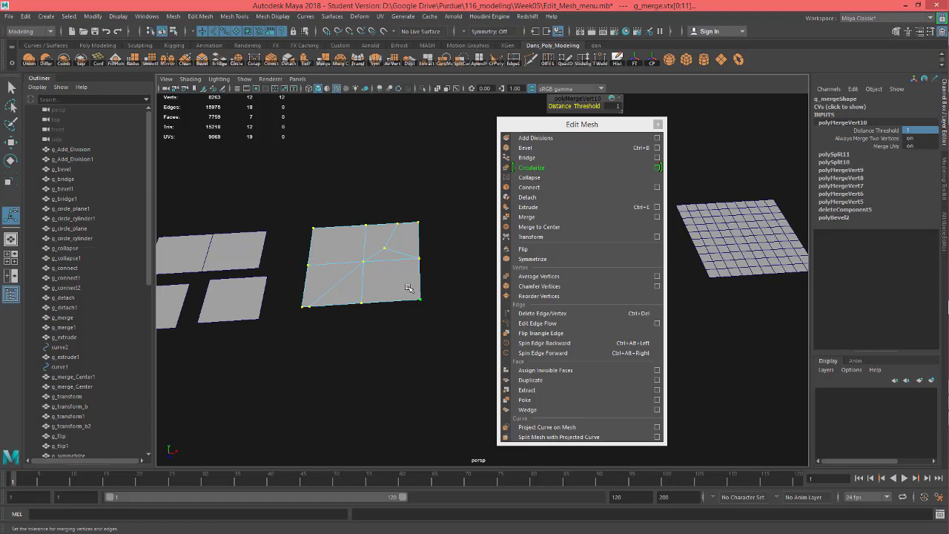
left_click_drag(445, 343, 342, 243, "alt")
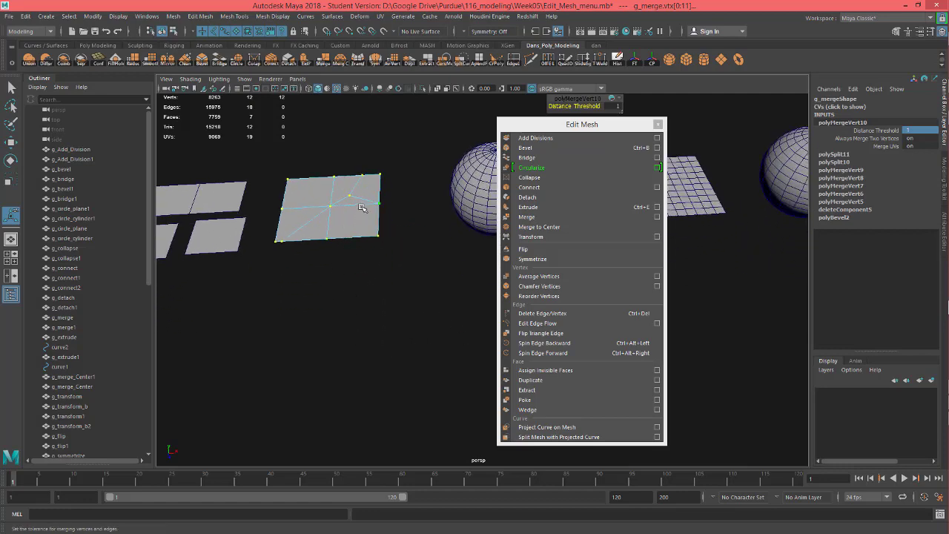
middle_click_drag(342, 223, 228, 245, "alt")
right_click_drag(358, 202, 402, 187)
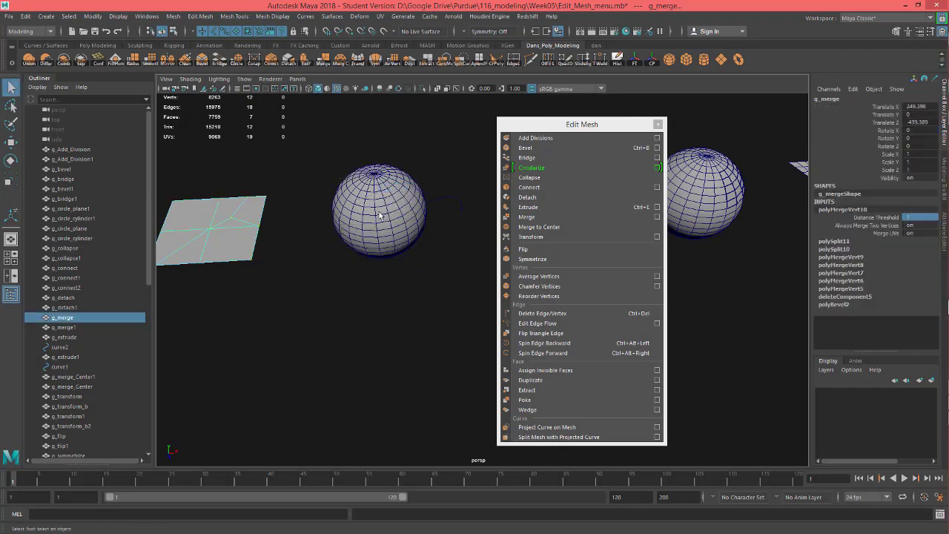
Select a two-by-two block of four faces on the front of the g_extrude sphere.
left_click(380, 215)
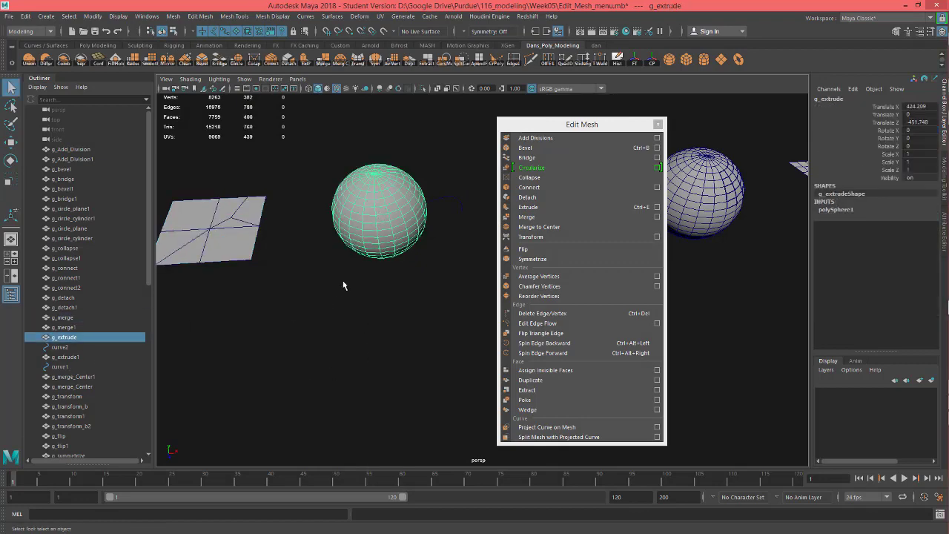
middle_click_drag(343, 282, 344, 390, "alt")
left_click_drag(345, 390, 365, 283, "alt")
right_click_drag(365, 284, 432, 295, "alt")
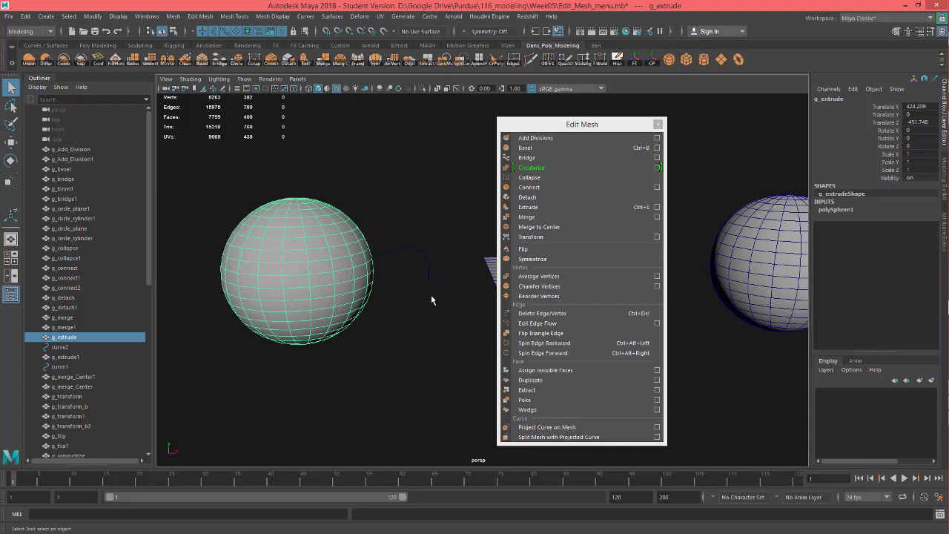
left_click_drag(319, 322, 350, 317, "alt")
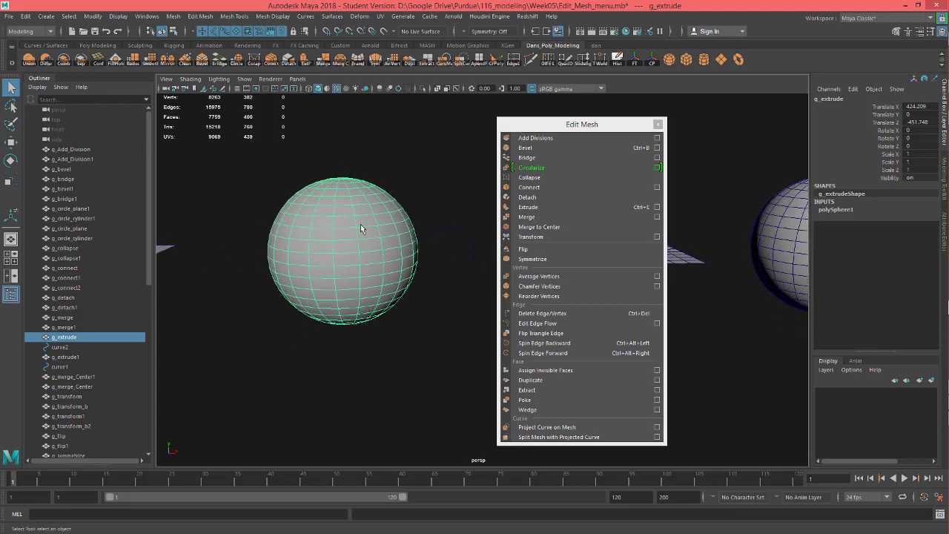
right_click_drag(345, 234, 349, 261)
left_click(347, 258)
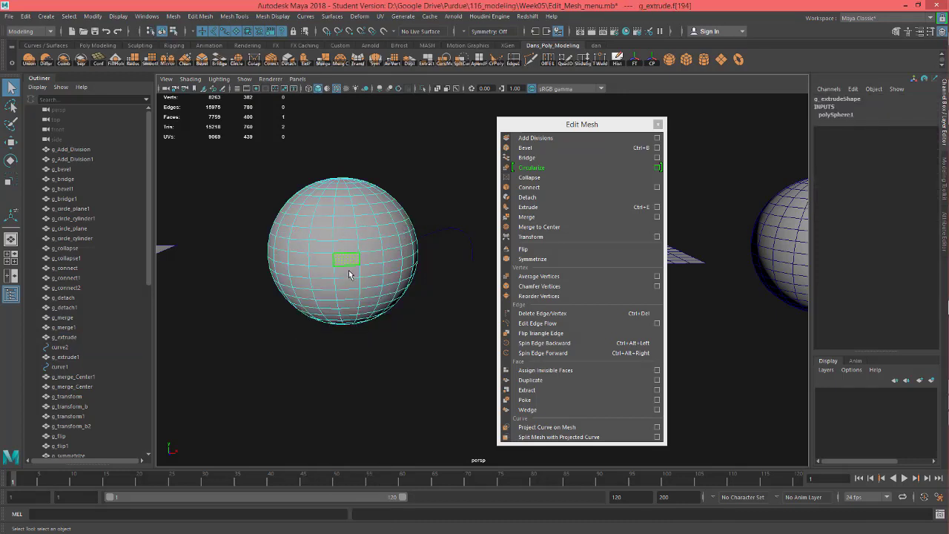
left_click(329, 271, "shift")
left_click(328, 259, "shift")
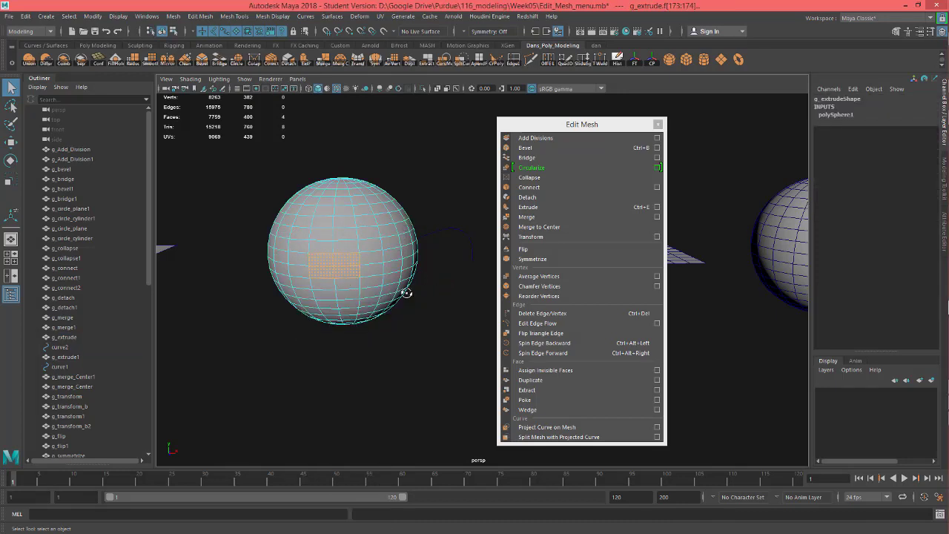
left_click_drag(406, 293, 408, 297, "alt")
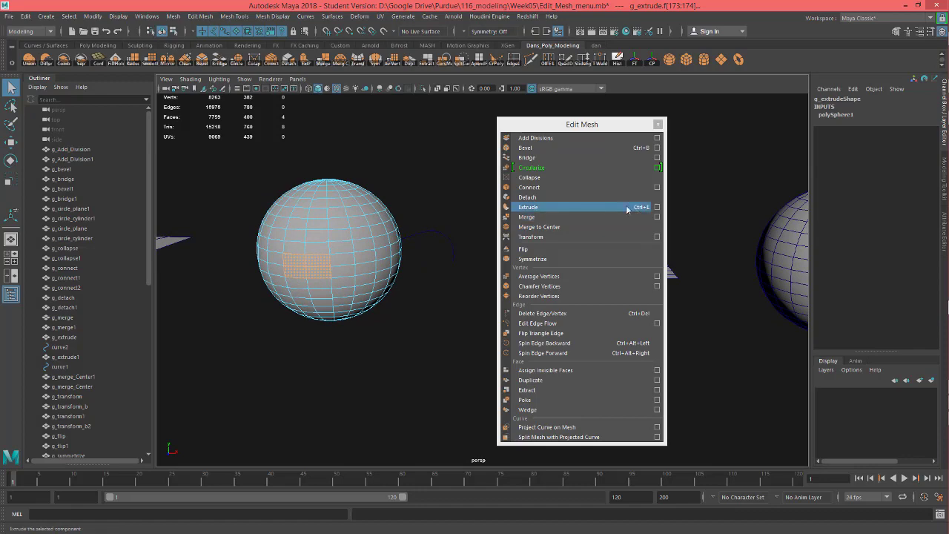
Check the Extrude options, leave them unchanged, and apply Extrude to the four selected faces.
left_click(657, 207)
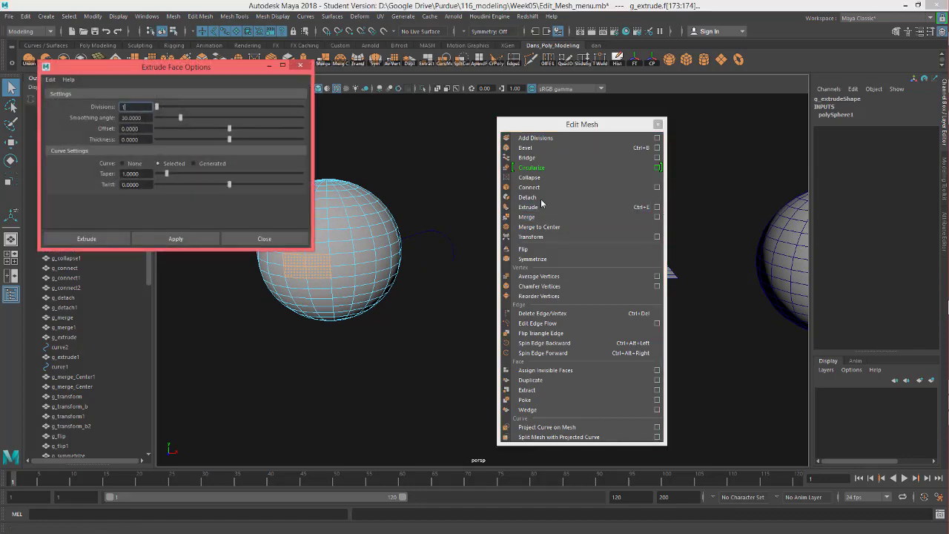
left_click(295, 238)
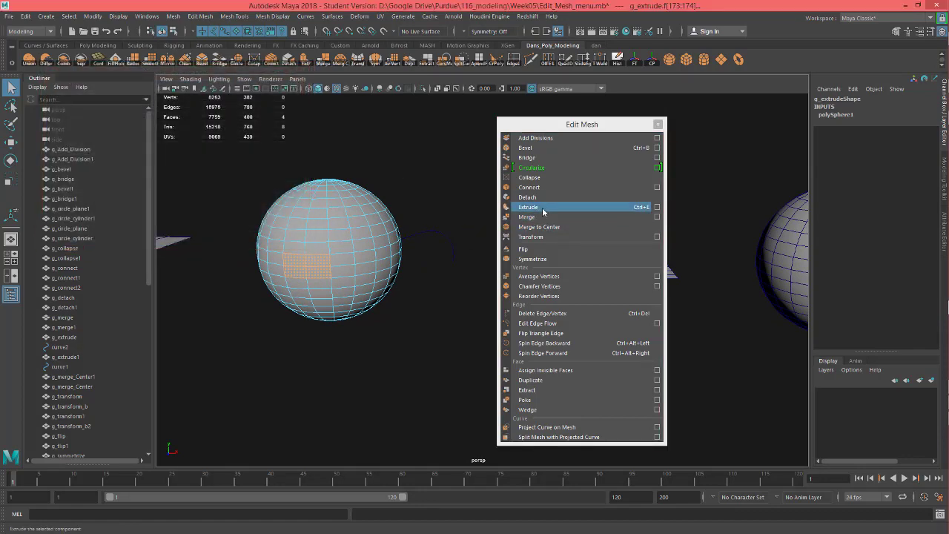
left_click(542, 208)
left_click_drag(586, 124, 719, 135)
left_click_drag(489, 126, 449, 130)
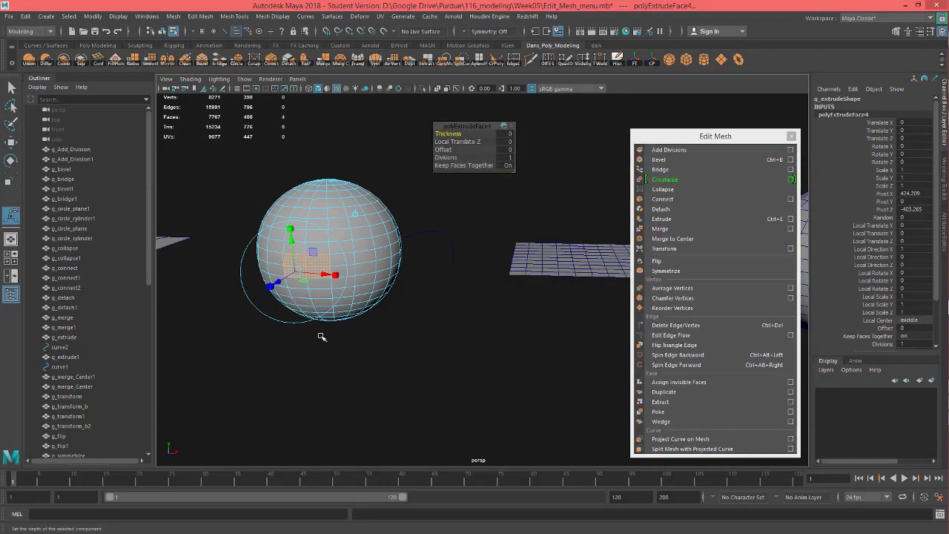
middle_click_drag(322, 337, 358, 326, "alt")
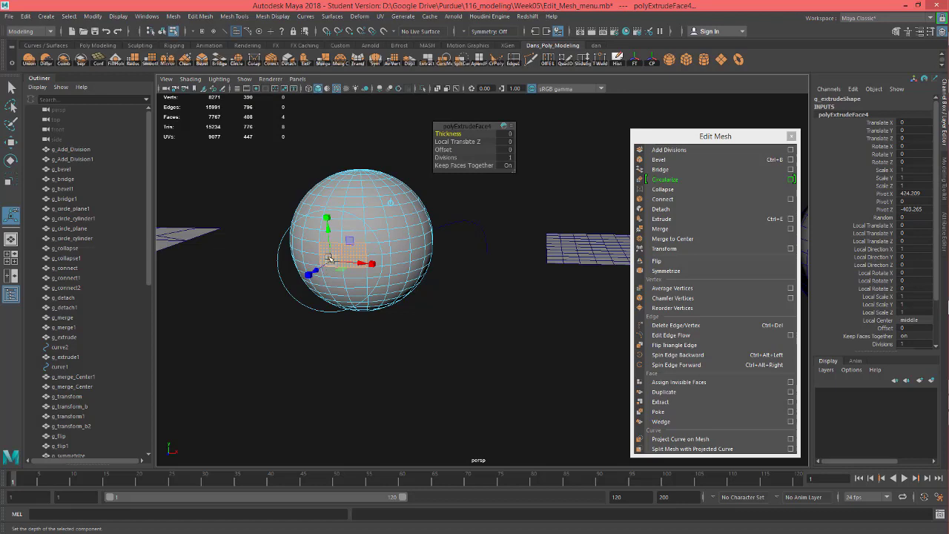
Try pulling the extruded faces out about 56 units along local Z, and undo the pull.
left_click_drag(318, 266, 265, 299)
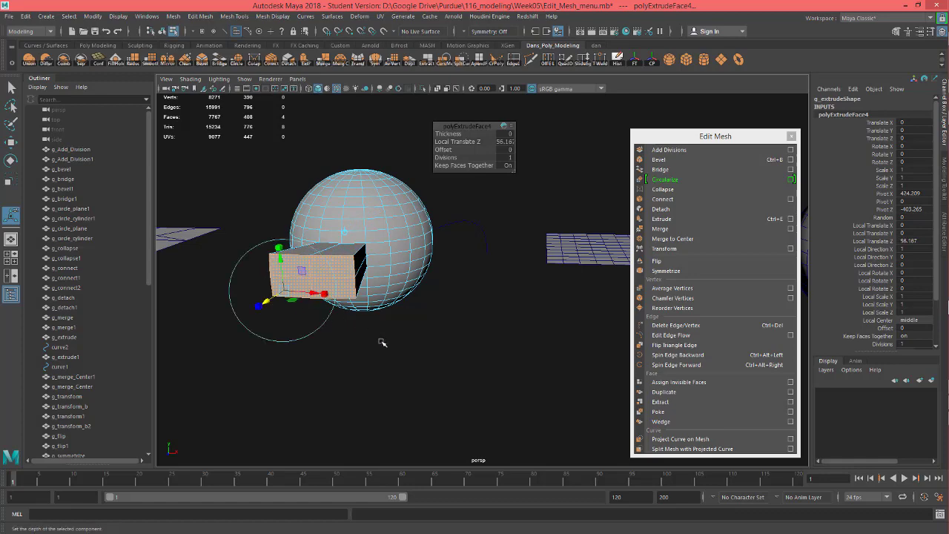
left_click_drag(381, 343, 334, 355, "alt")
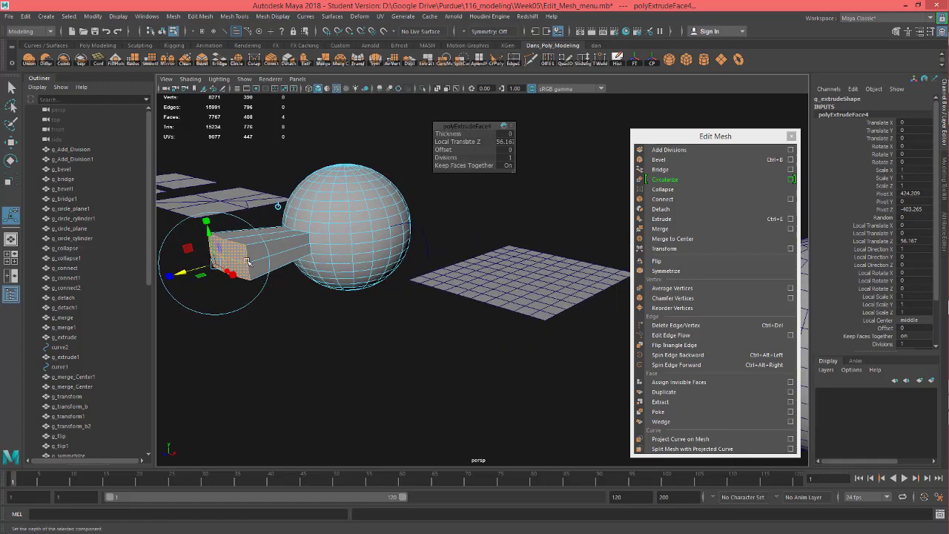
left_click_drag(341, 321, 358, 311, "alt")
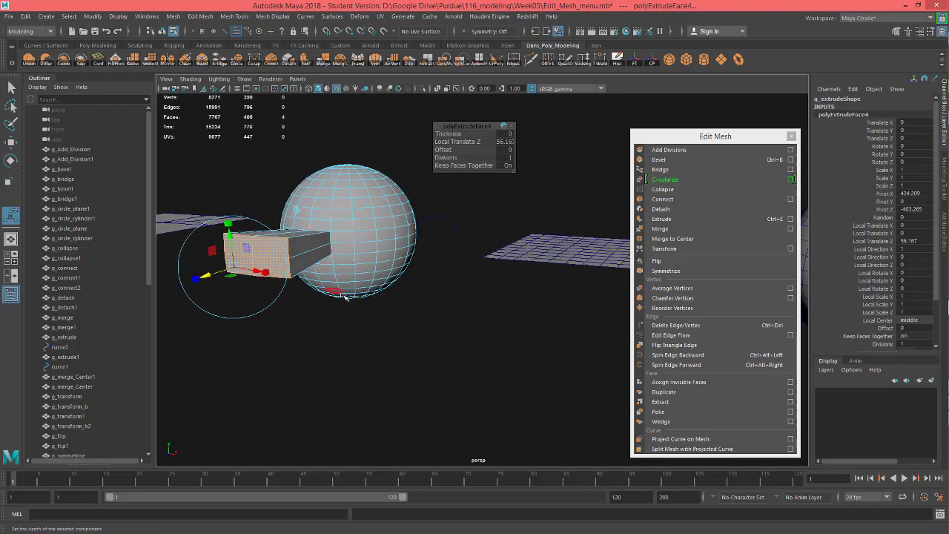
key("ctrl+z")
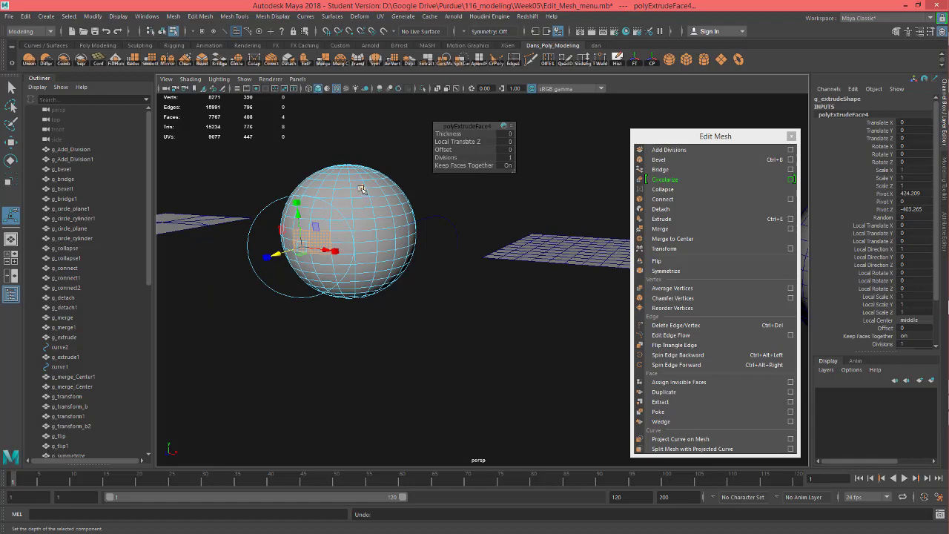
Try moving the extruded faces about 56 units along world Z, and undo the move.
left_click_drag(392, 292, 363, 299, "alt")
left_click_drag(296, 249, 224, 270)
left_click_drag(346, 312, 373, 316, "alt")
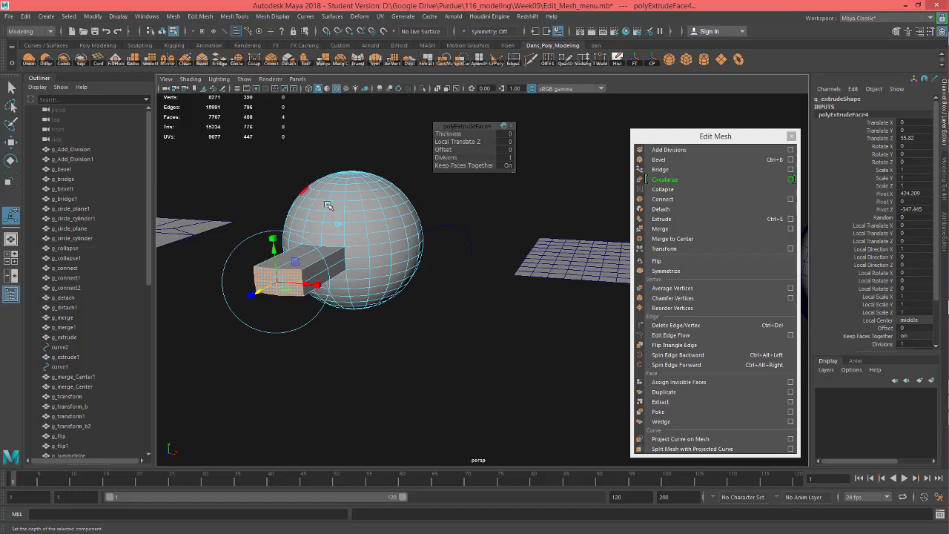
key("ctrl+z")
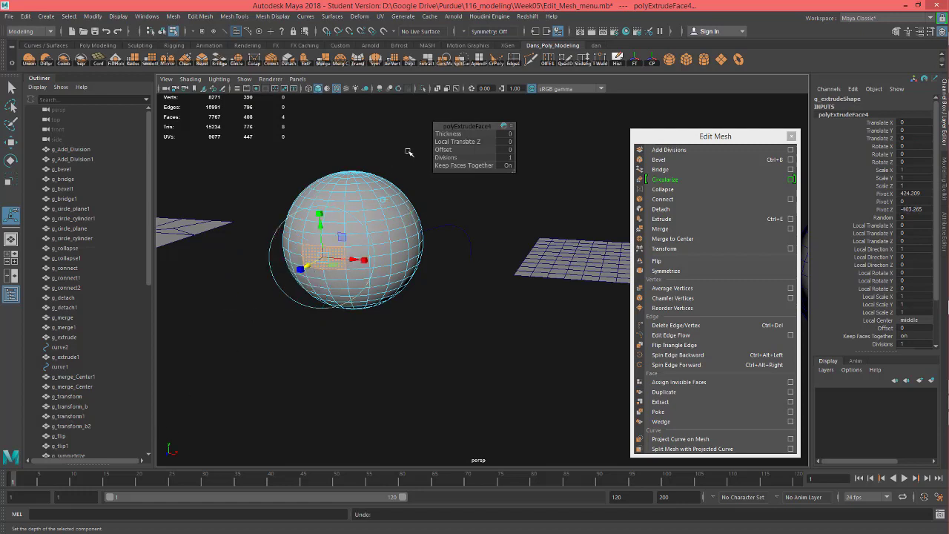
Switch the extrude manipulator to local orientation and pull the faces out about 49 units along local Z.
left_click(383, 201)
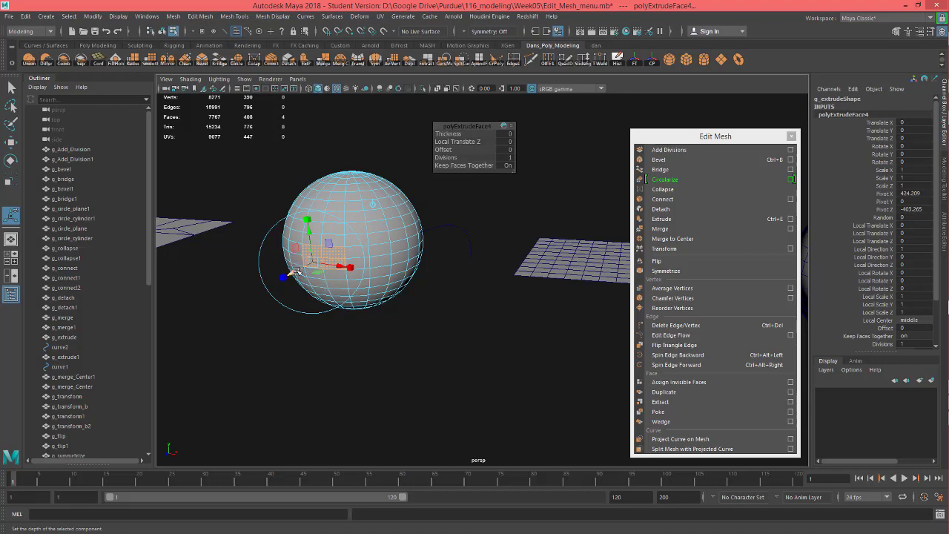
left_click_drag(295, 272, 239, 292)
left_click_drag(418, 345, 380, 341, "alt")
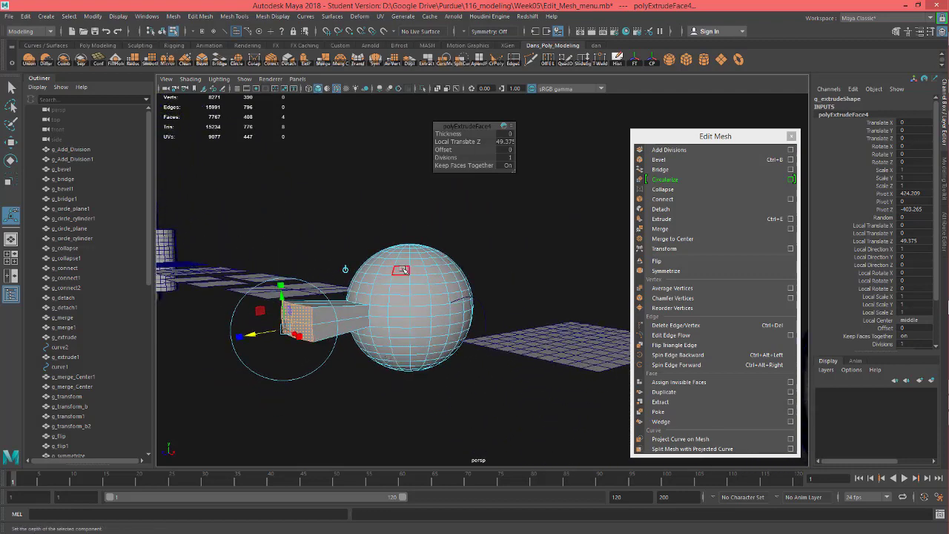
left_click_drag(395, 424, 430, 416, "alt")
left_click_drag(364, 363, 385, 385, "alt")
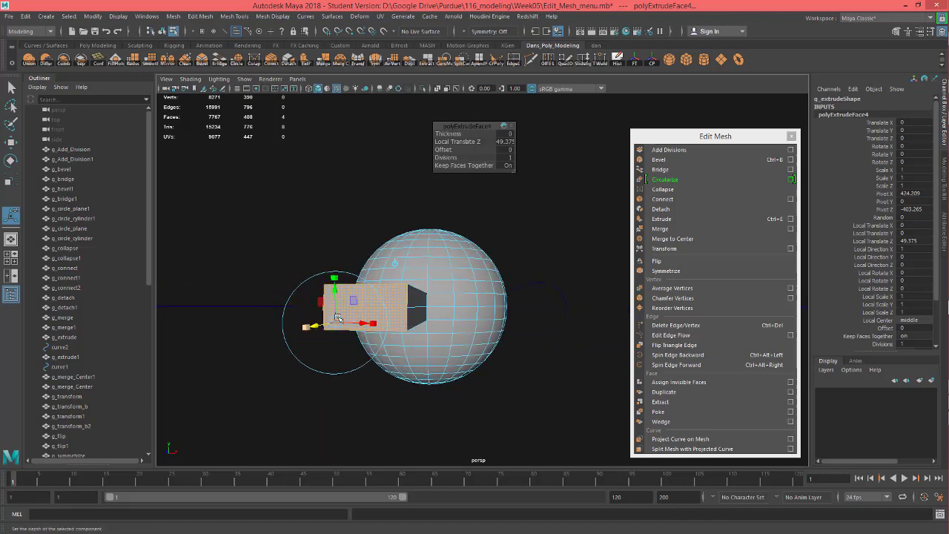
Switch the manipulator to world orientation and scale the extruded end faces to about 0.33 in X and 0.39 in Y.
left_click(394, 263)
left_click_drag(403, 365, 426, 334, "alt")
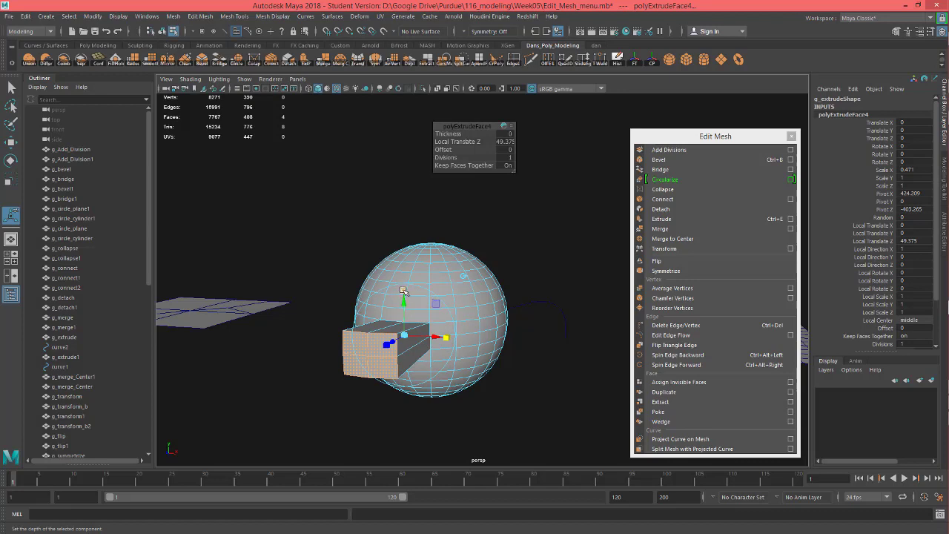
left_click_drag(402, 290, 398, 342)
key("ctrl+z")
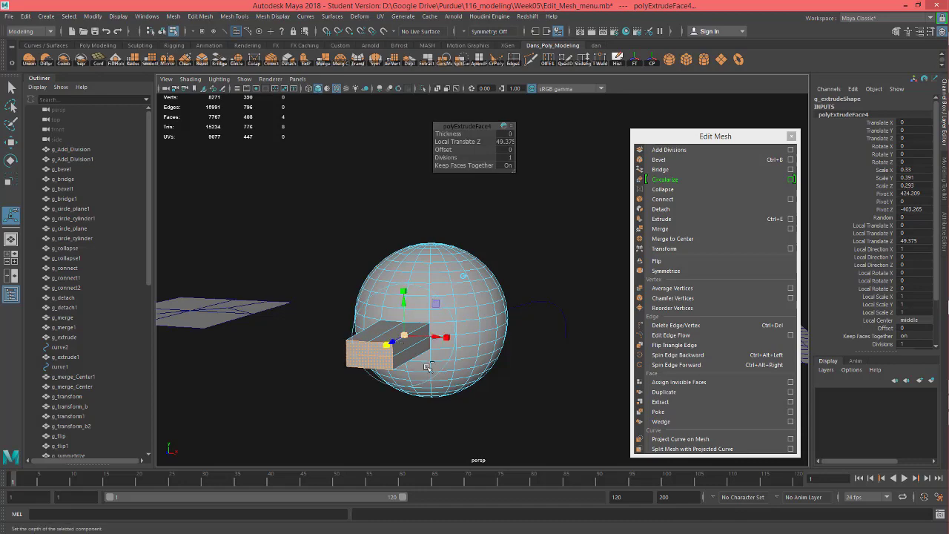
Flatten the end of the extrusion by scaling its faces to about 0.002 along Z.
left_click_drag(460, 423, 406, 412, "alt")
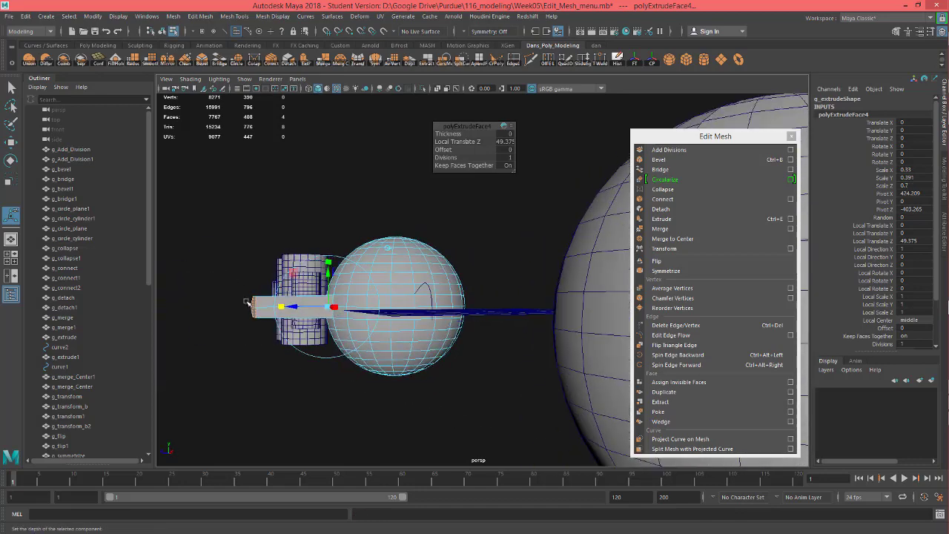
scroll(247, 298, "up", 2)
middle_click_drag(269, 307, 419, 277, "alt")
scroll(300, 308, "up", 2)
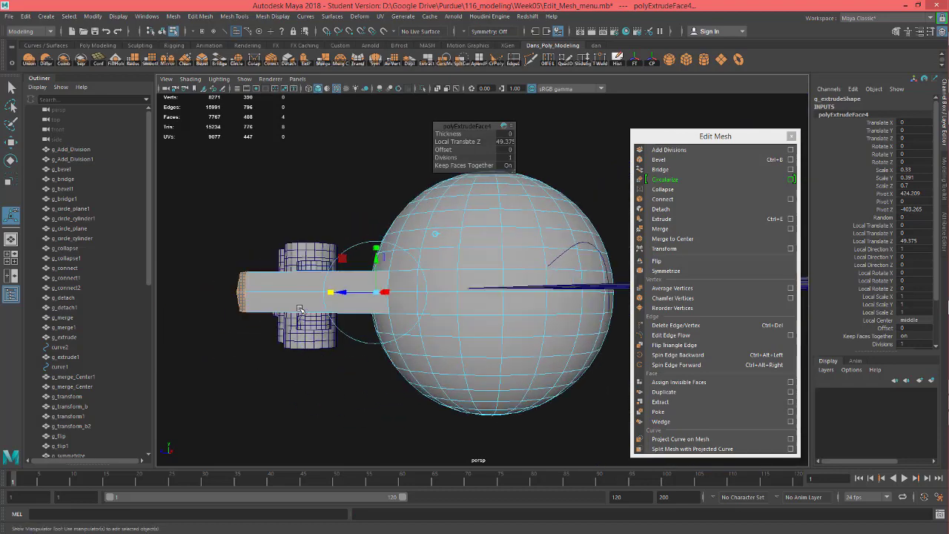
left_click_drag(300, 309, 615, 295, "alt")
left_click_drag(287, 344, 279, 383, "alt")
key("ctrl+z")
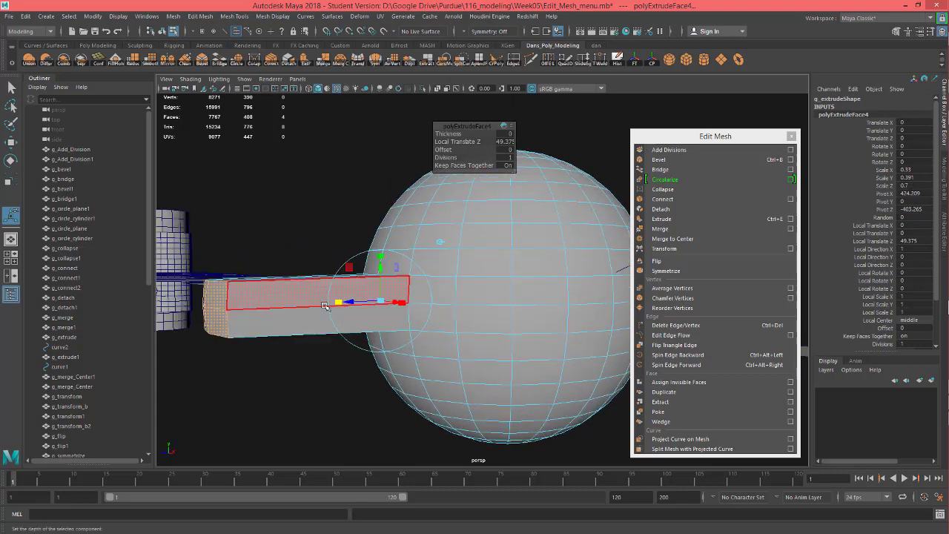
left_click_drag(340, 302, 377, 302)
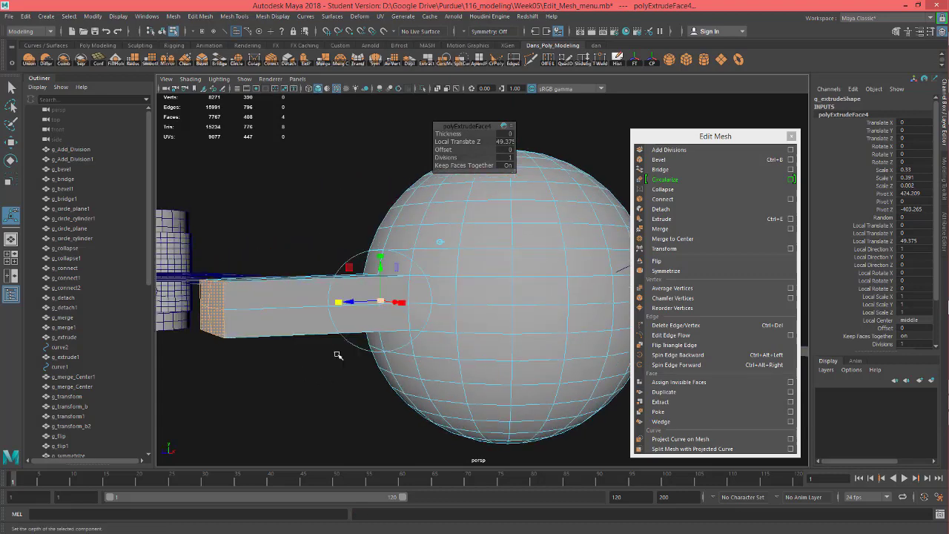
left_click_drag(322, 379, 447, 384, "alt")
left_click_drag(511, 379, 499, 384, "alt")
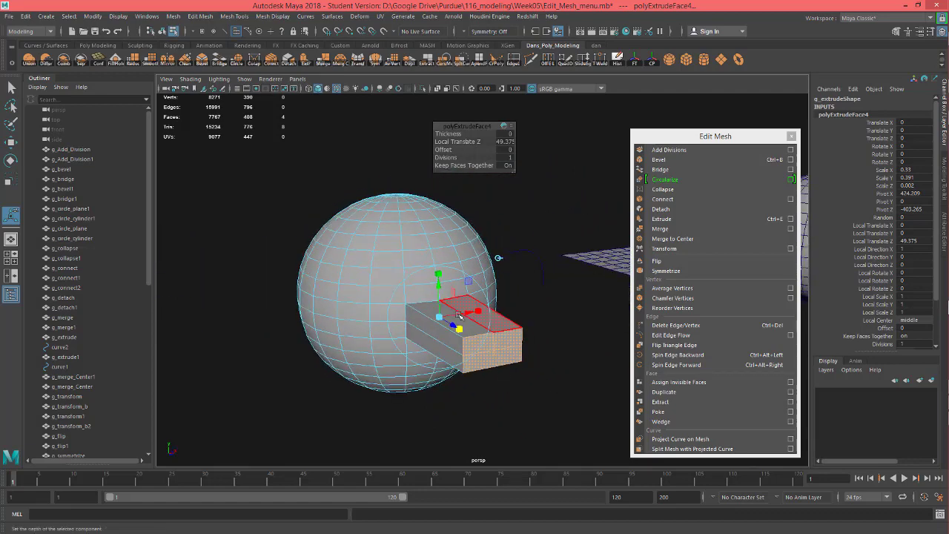
Select a second two-by-two block of four faces on the sphere's upper side, away from the first extrusion.
left_click(333, 257)
left_click(332, 274, "shift")
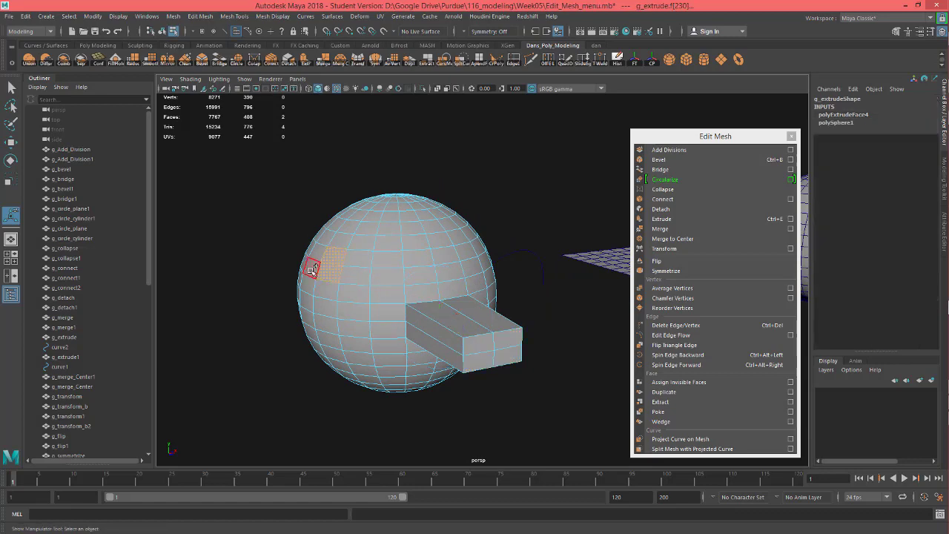
left_click(311, 268, "shift")
left_click(318, 252, "shift")
left_click_drag(359, 343, 372, 335, "alt")
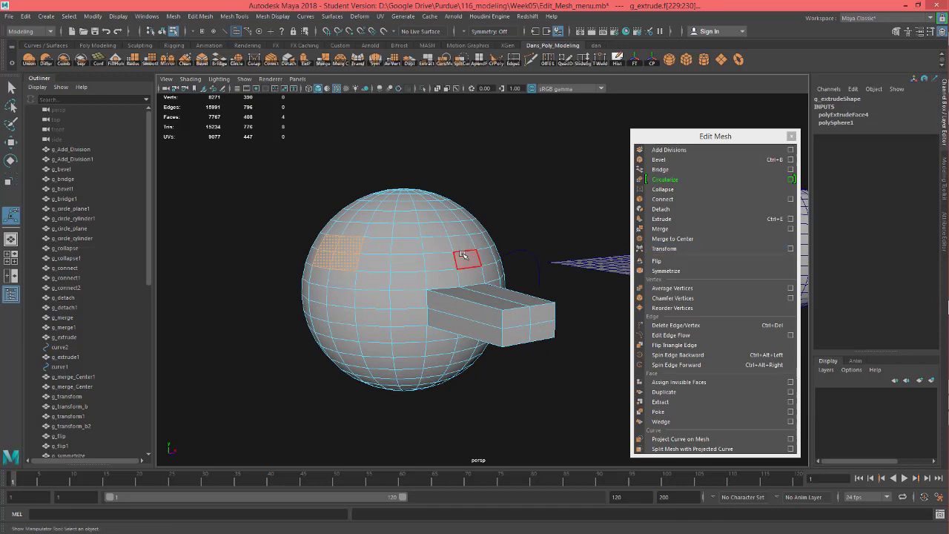
Extrude the four faces separately with Keep Faces Together off, pulling them out about 18.3 units along local Z.
key("ctrl+e")
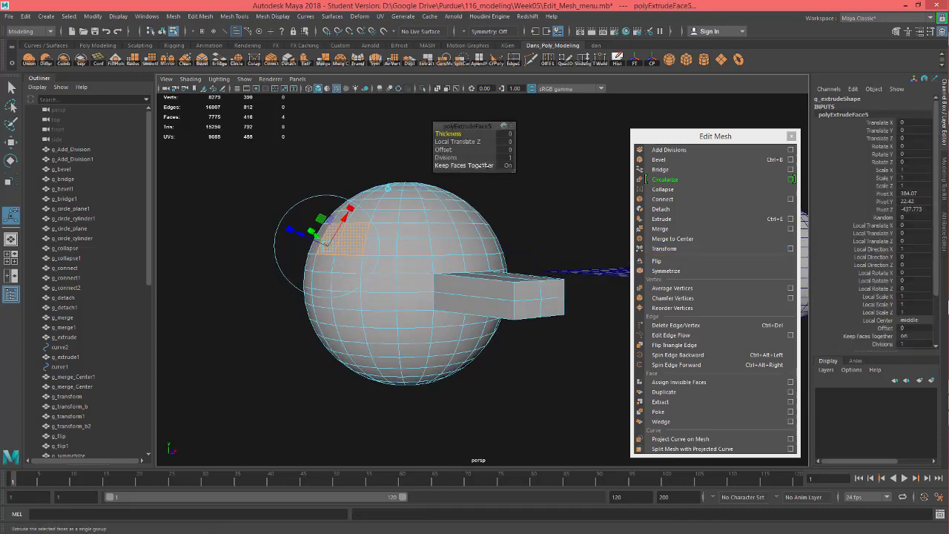
left_click(488, 165)
left_click_drag(301, 235, 264, 219)
mouse_move(448, 264)
left_mouse_down("alt")
mouse_move(467, 276)
mouse_move(437, 277)
left_mouse_up("alt")
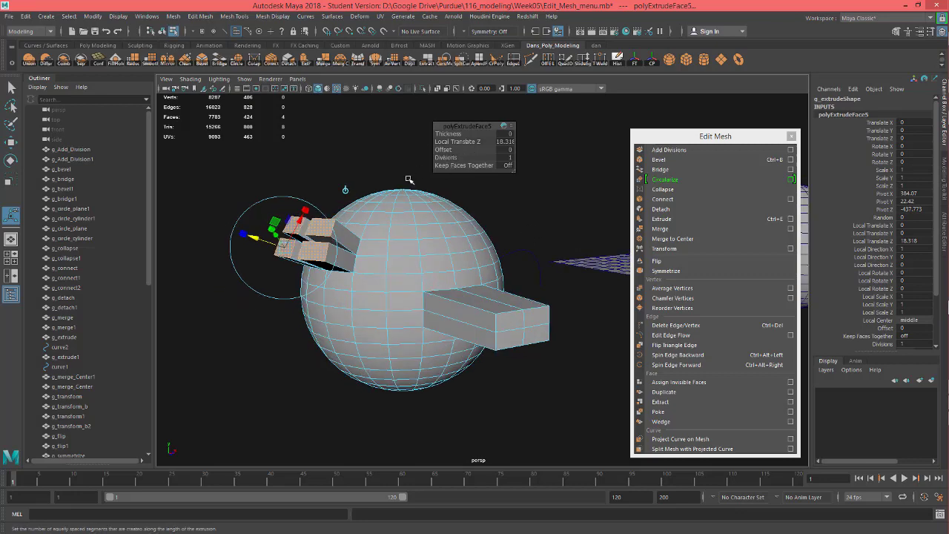
Set the Divisions of the four separate extrusions to 3.
left_click_drag(402, 232, 421, 201, "alt")
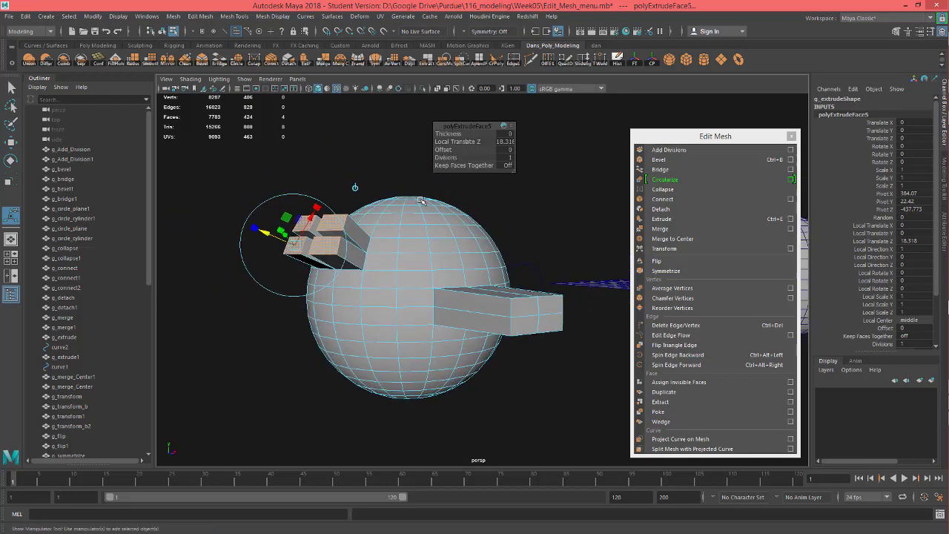
left_click(452, 157)
middle_click_drag(453, 157, 463, 158)
left_click_drag(391, 260, 361, 236, "alt")
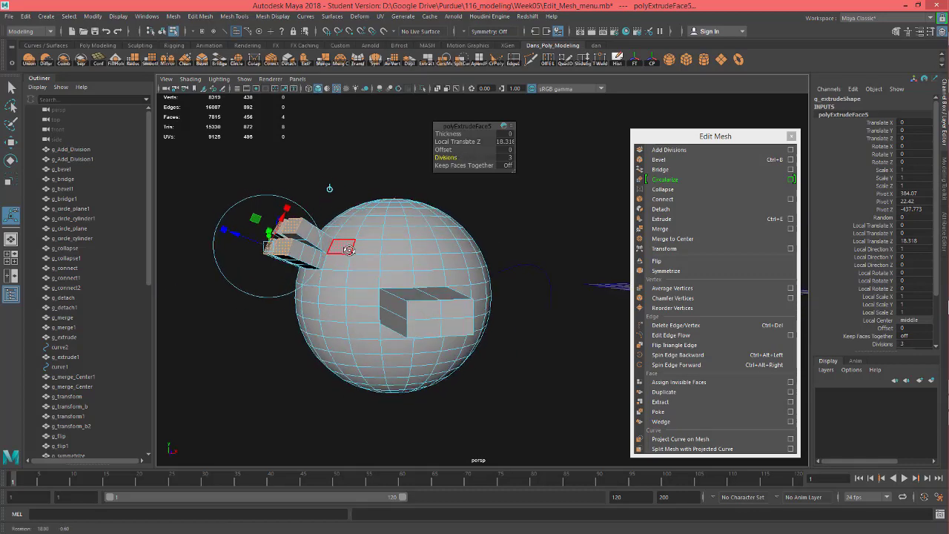
Set the Offset of the separate extrusions to 2.7 and their Local Translate Z to about 28.9.
left_click(443, 149)
middle_click_drag(443, 149, 456, 149)
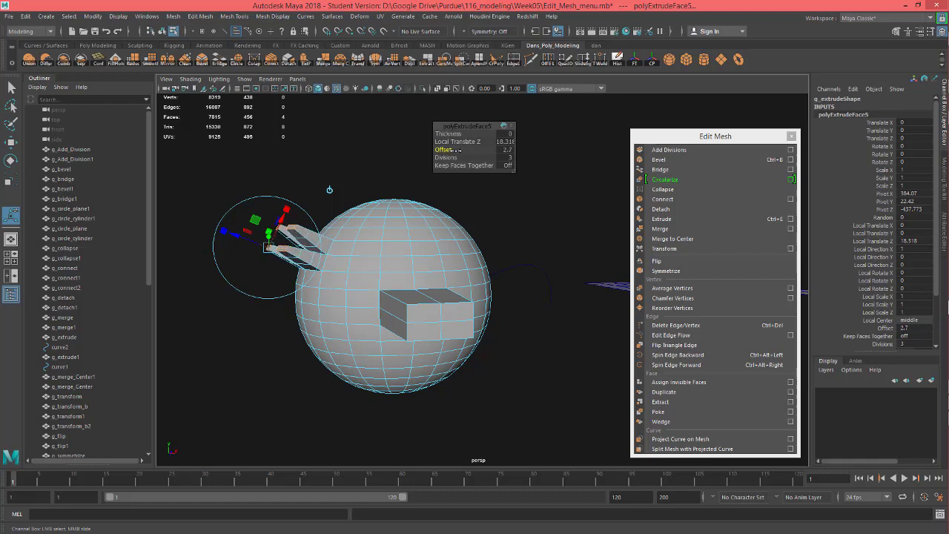
left_click_drag(329, 226, 432, 249, "alt")
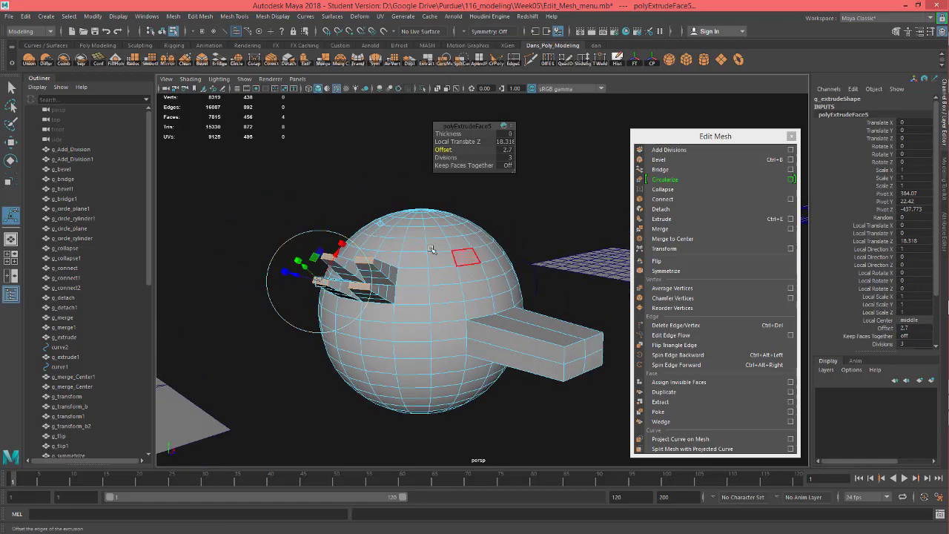
middle_click_drag(456, 141, 495, 158)
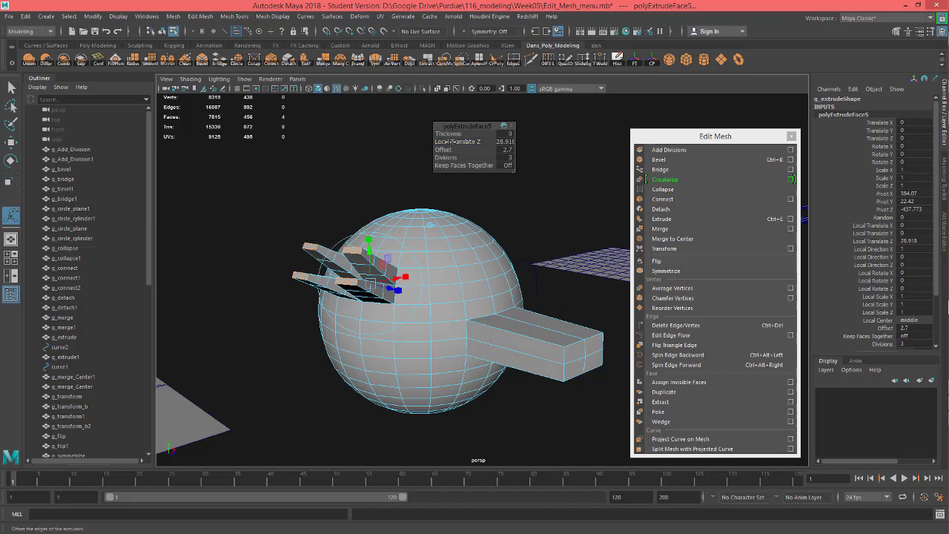
Set the Thickness of the four separate extrusions to about -9.4 and their Translate Y to about -0.6.
middle_click_drag(453, 141, 428, 154)
middle_click_drag(487, 156, 382, 159)
key("ctrl+z")
left_click(451, 133)
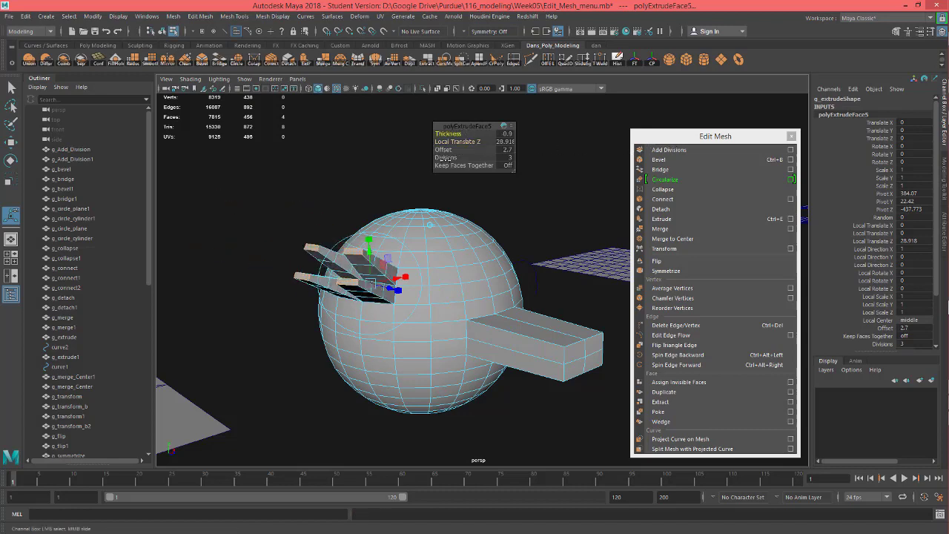
middle_click_drag(557, 160, 426, 164)
left_click_drag(513, 273, 532, 241, "alt")
left_click_drag(365, 238, 422, 305)
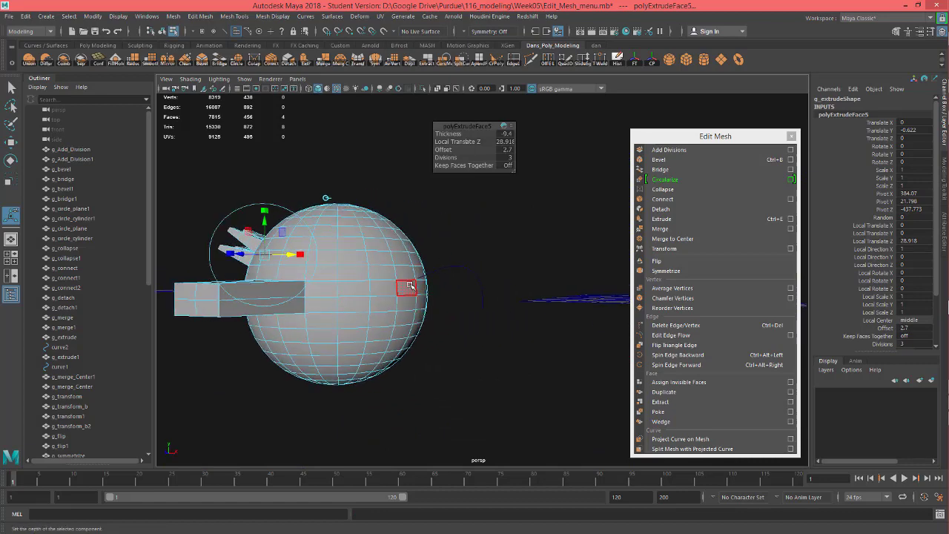
Select a two-by-two block of four faces on the sphere's side where the loose curve starts.
left_click(406, 288)
left_click(410, 273, "shift")
left_click(419, 275, "shift")
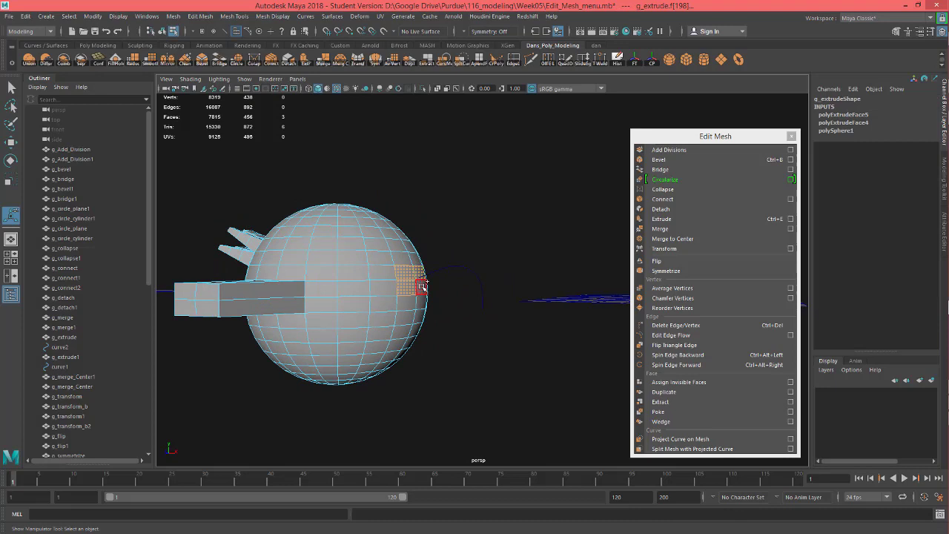
left_click(422, 286, "shift")
left_click_drag(457, 320, 396, 280, "alt")
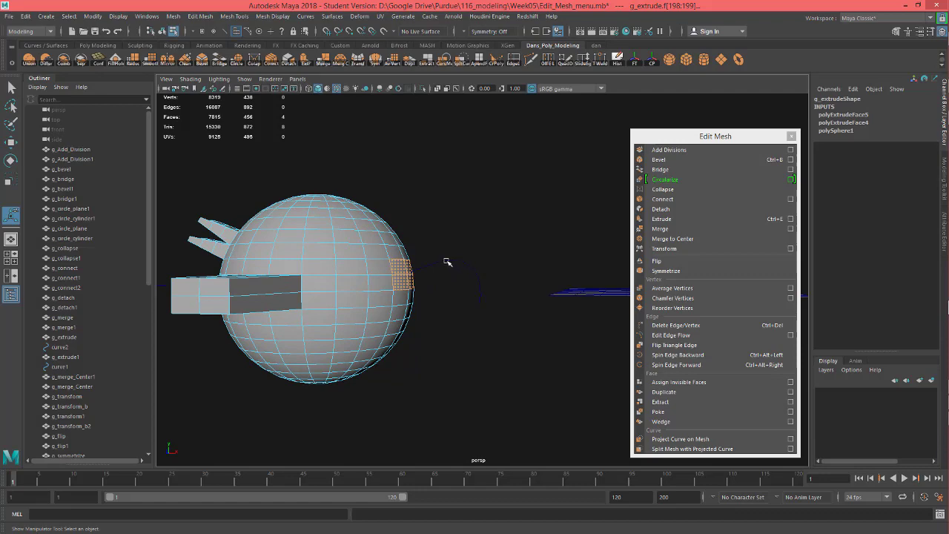
left_click_drag(446, 273, 441, 292, "alt")
right_click_drag(440, 292, 608, 295, "alt")
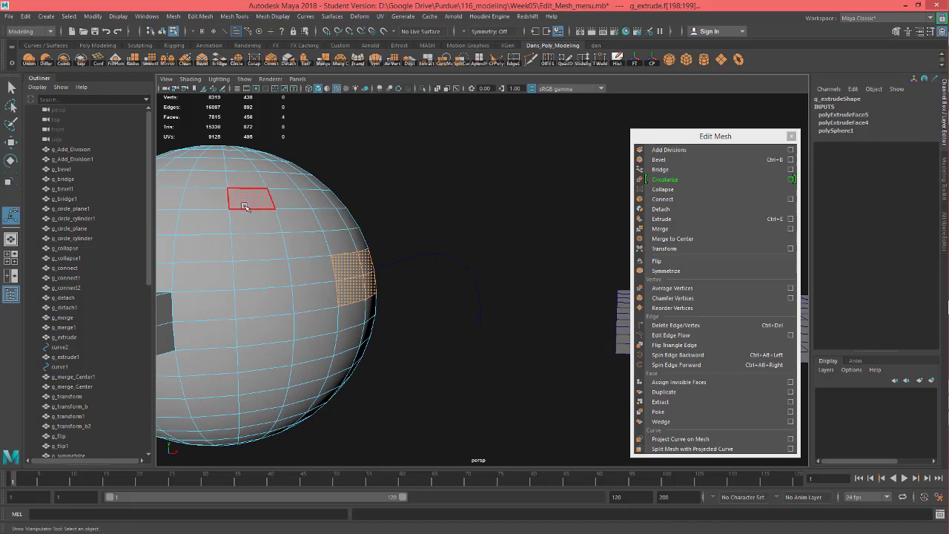
Add curve2 to the selection of the four faces on the g_extrude sphere.
right_click_drag(249, 204, 307, 194)
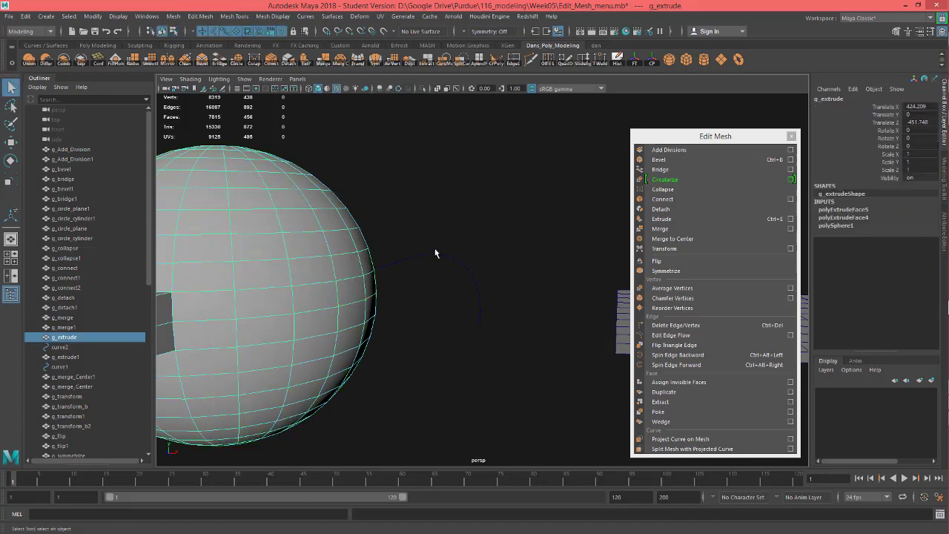
left_click_drag(419, 228, 542, 327)
left_click(293, 283)
right_click_drag(337, 276, 339, 294)
left_click(351, 286)
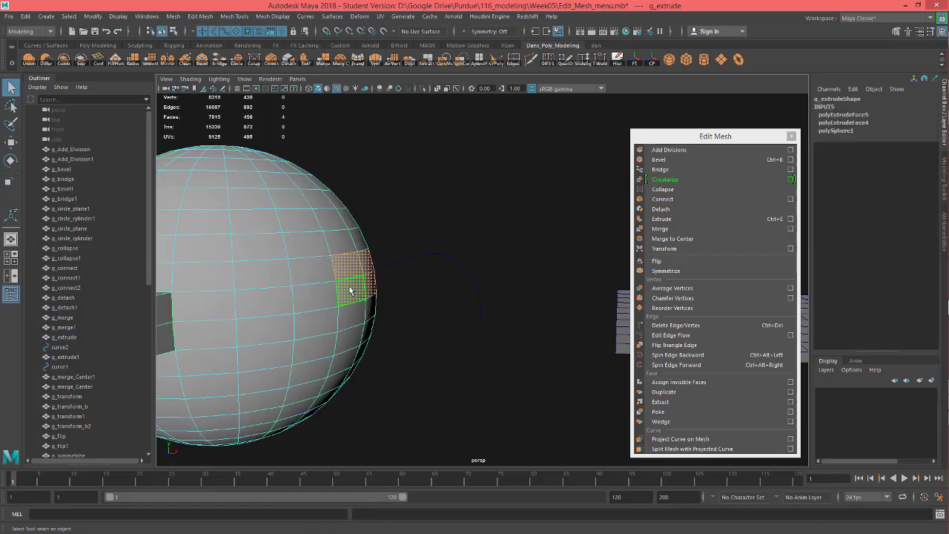
left_click(407, 257, "shift")
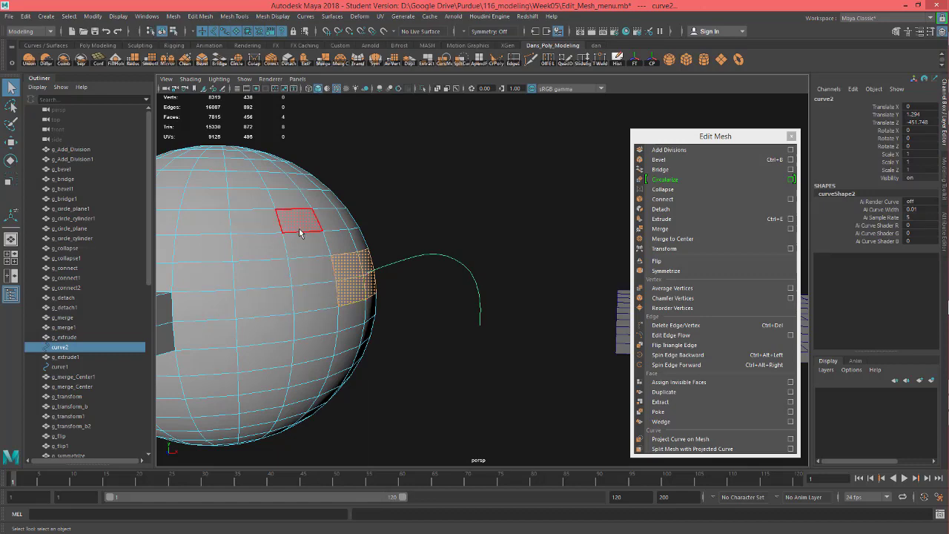
left_click_drag(385, 231, 407, 201, "alt")
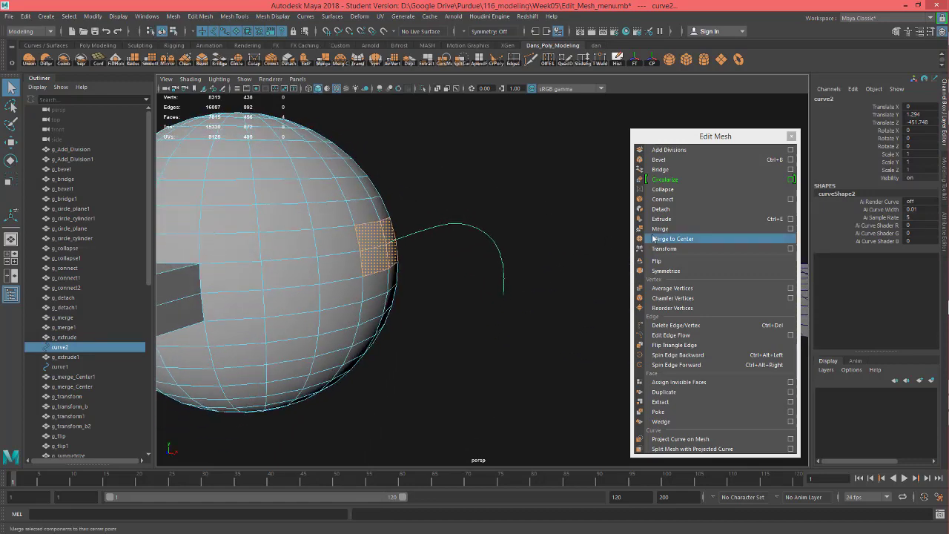
Extrude the four faces along the curve and set the Divisions to 10.
left_click(731, 217)
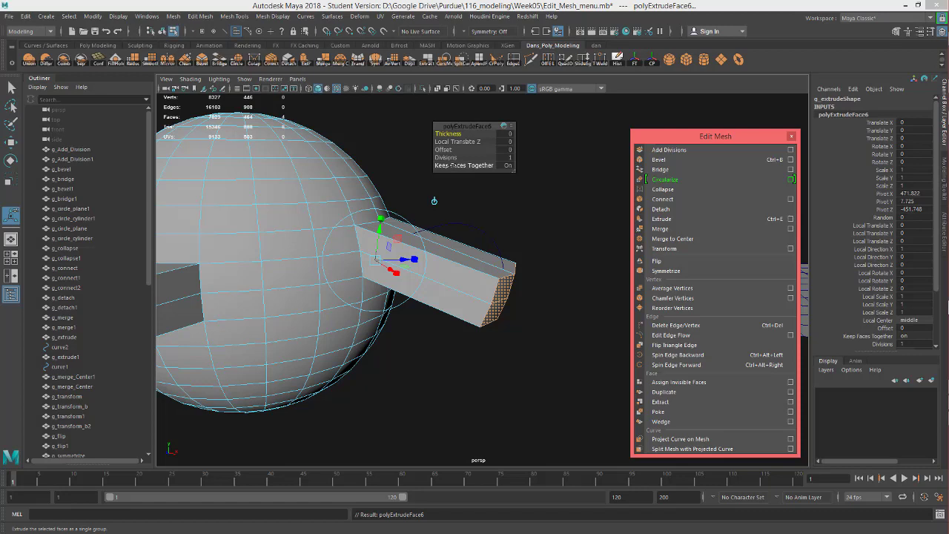
left_click(448, 157)
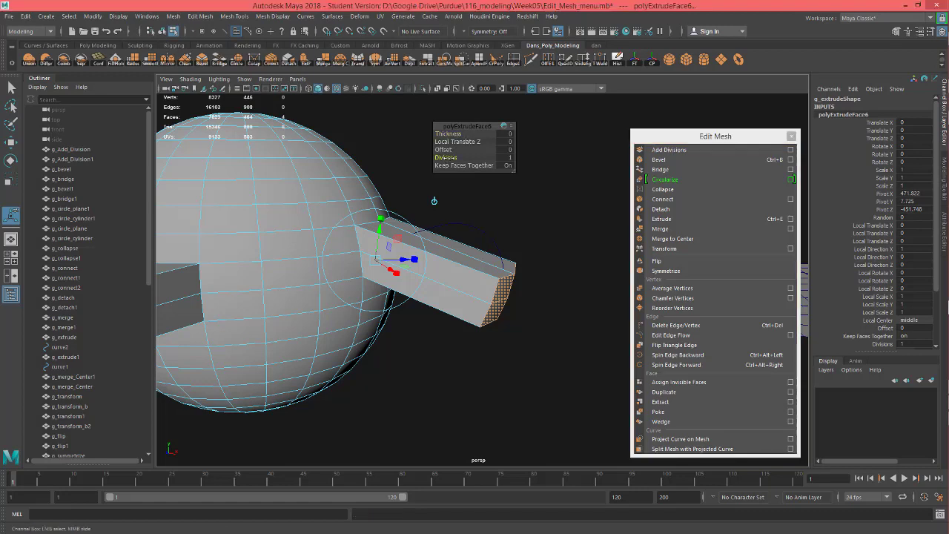
left_click_drag(448, 157, 490, 165)
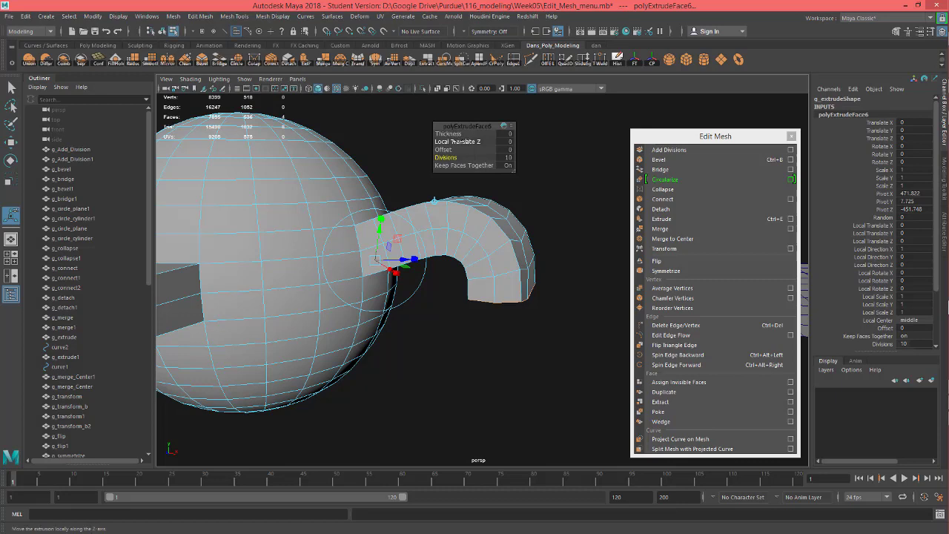
Try a different Thickness and a Local Translate Z of 18.8 on the curved extrusion, undoing each change.
left_click(447, 134)
middle_click_drag(447, 133, 578, 155)
key("ctrl+z")
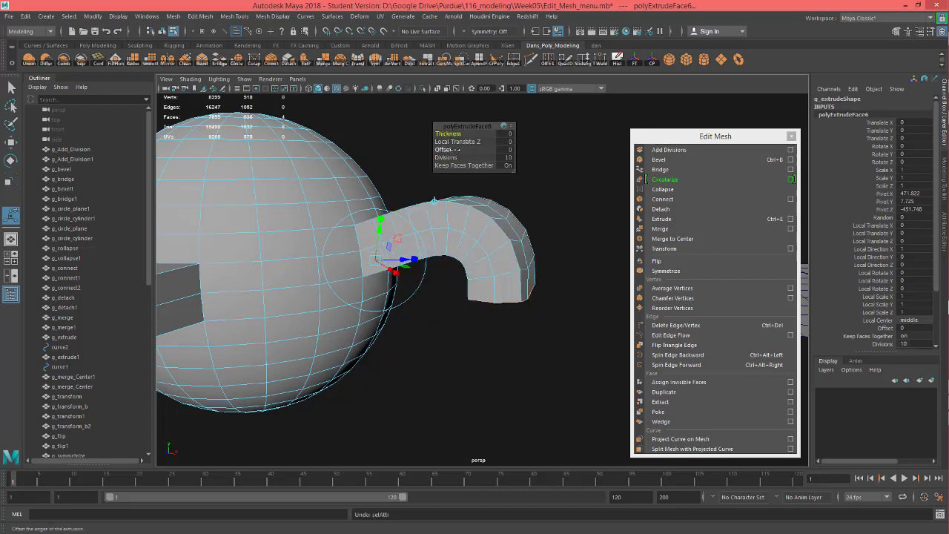
left_click_drag(463, 142, 535, 148)
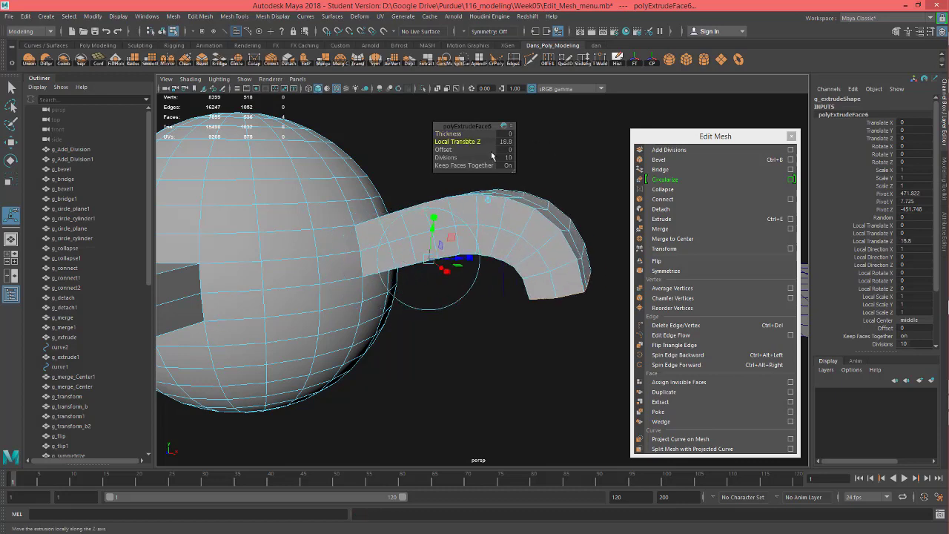
key("ctrl+z")
Try a different Offset on the curved extrusion and undo it.
left_click(443, 149)
mouse_move(443, 150)
middle_mouse_down()
mouse_move(460, 153)
mouse_move(445, 157)
middle_mouse_up()
key("ctrl+z")
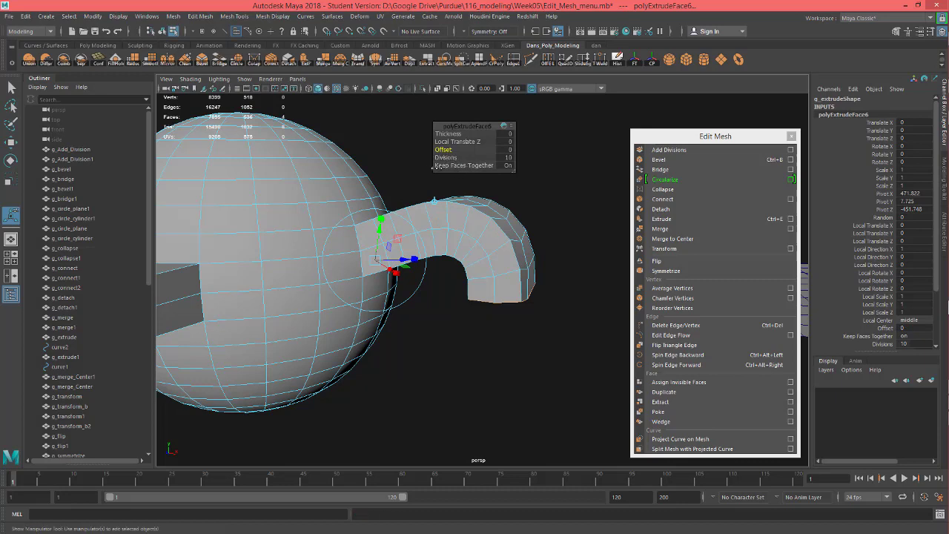
Turn Keep Faces Together off for the curved extrusion, inspect its end faces, and turn it back on.
left_click(477, 165)
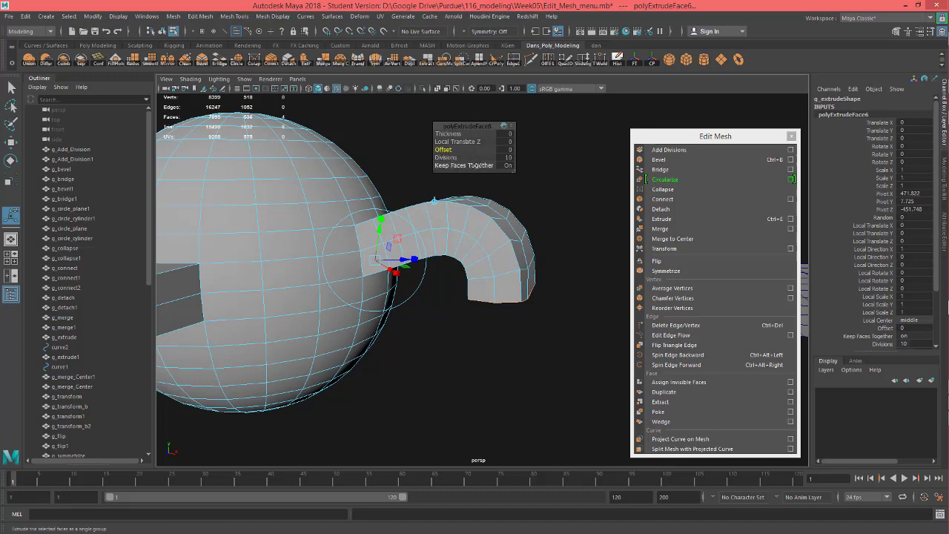
middle_click_drag(477, 164, 387, 163)
left_click_drag(524, 210, 497, 227, "alt")
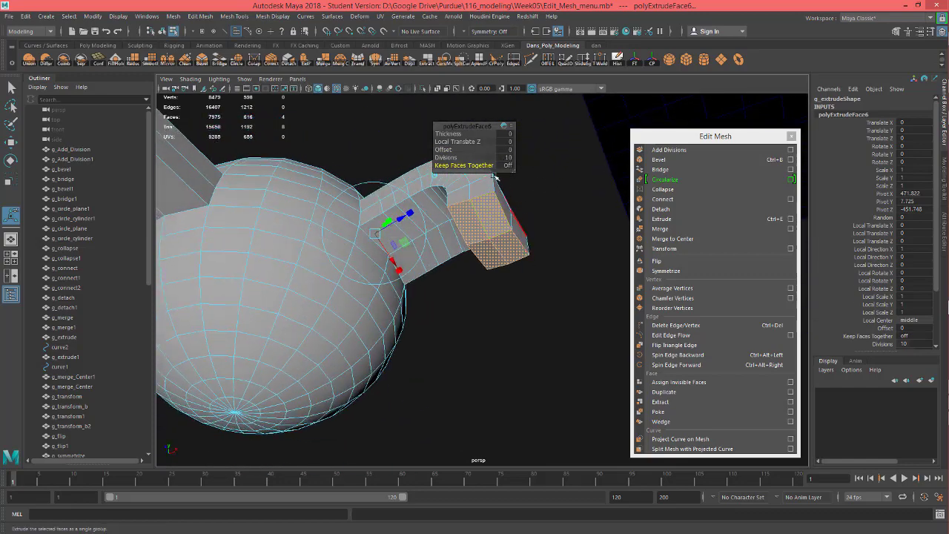
left_click_drag(477, 164, 528, 219)
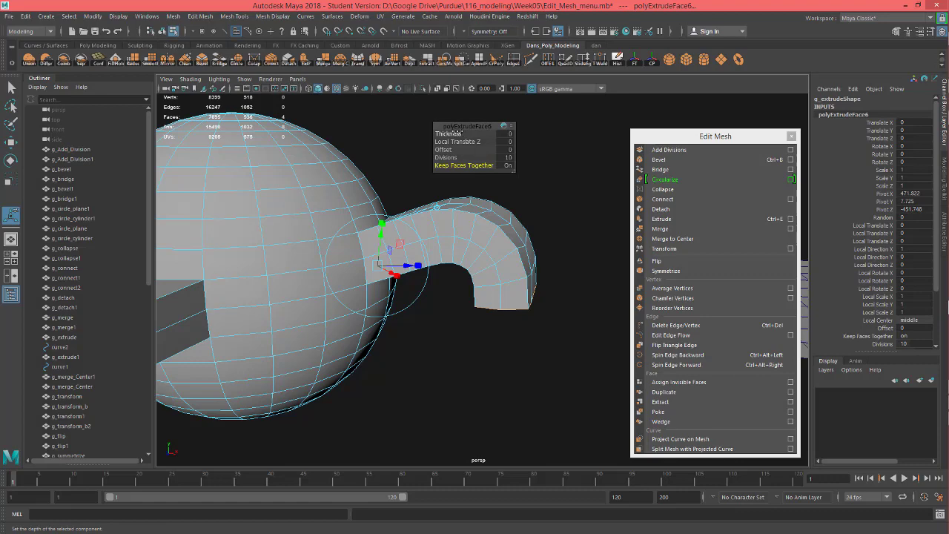
Switch the extrude manipulator to world axes and move the curved extrusion about 8.8 units along X.
left_click_drag(561, 230, 546, 216, "alt")
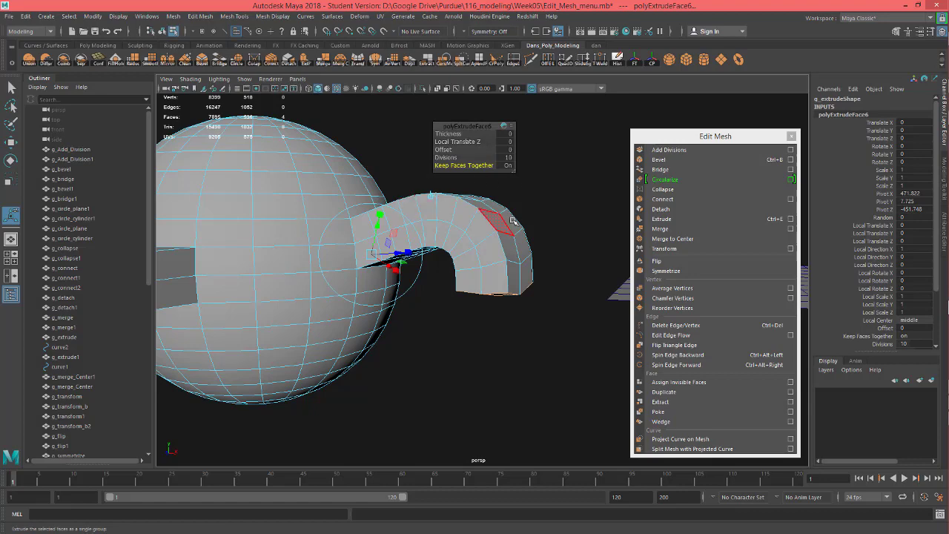
left_click_drag(575, 286, 579, 272, "alt")
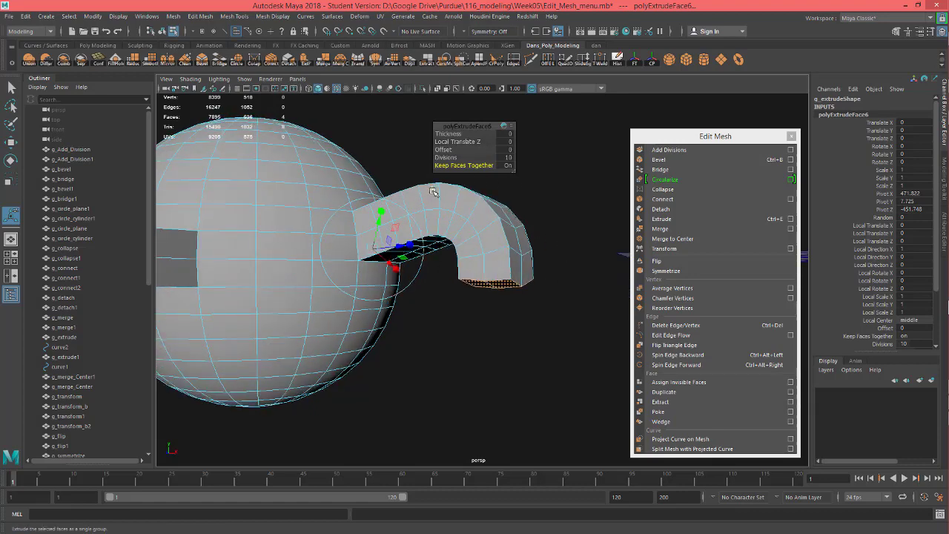
mouse_move(434, 195)
left_mouse_down("alt")
mouse_move(547, 247)
mouse_move(438, 195)
left_mouse_up("alt")
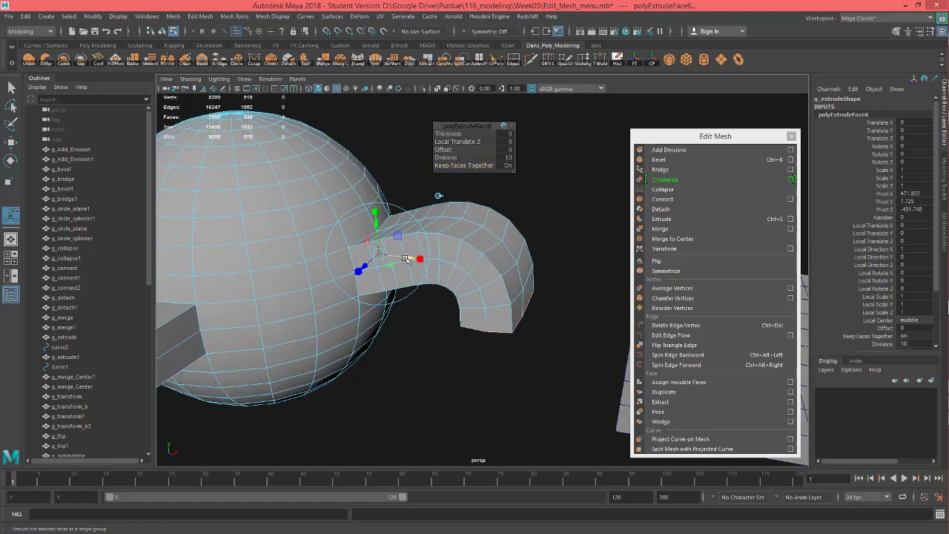
left_click_drag(407, 259, 449, 259)
left_click_drag(392, 256, 519, 308, "alt")
left_click_drag(574, 272, 561, 253, "alt")
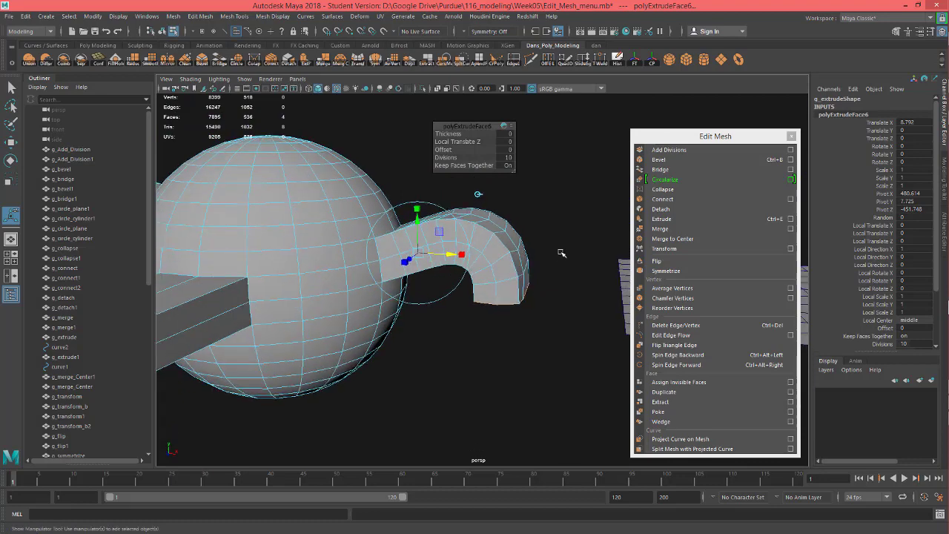
key("w")
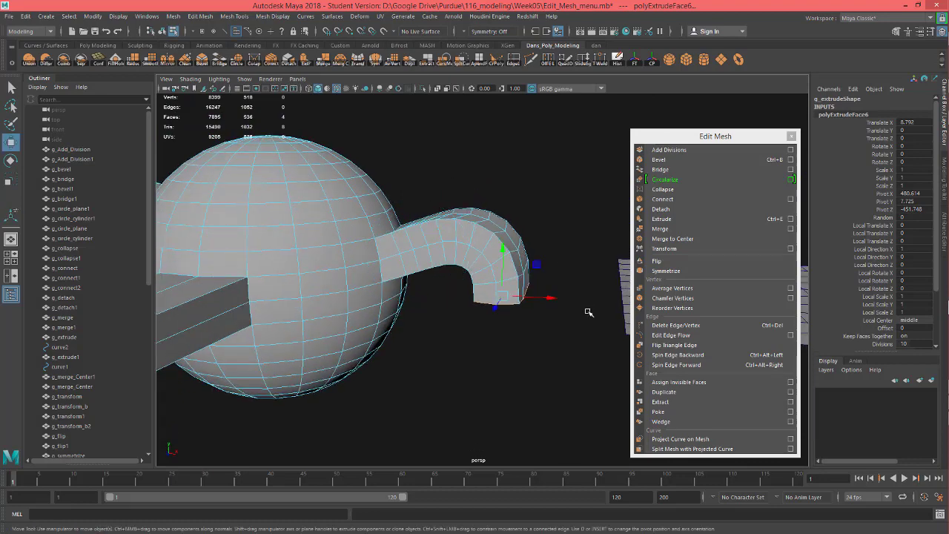
left_click_drag(588, 312, 466, 252, "alt")
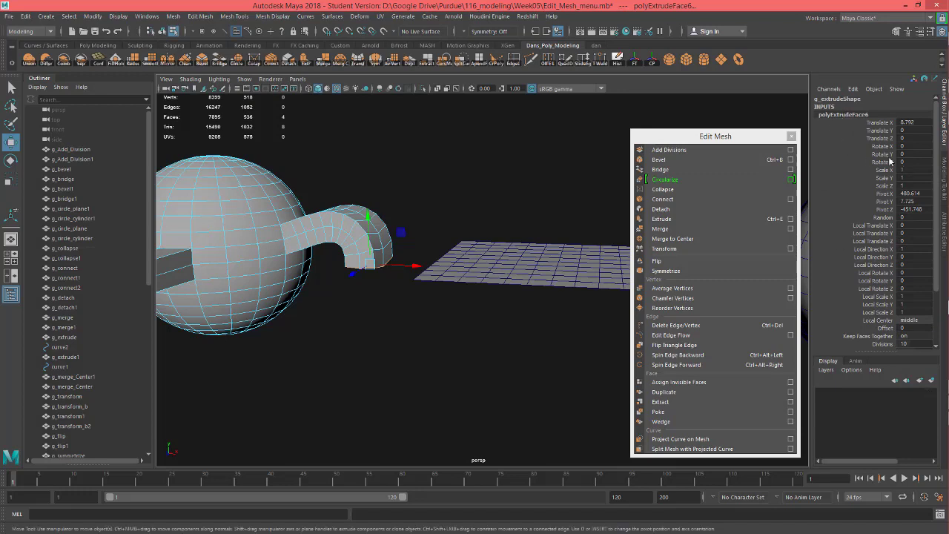
Return the g_extrude sphere to object mode and set the curved extrusion's Twist to -2.
double_click(851, 100)
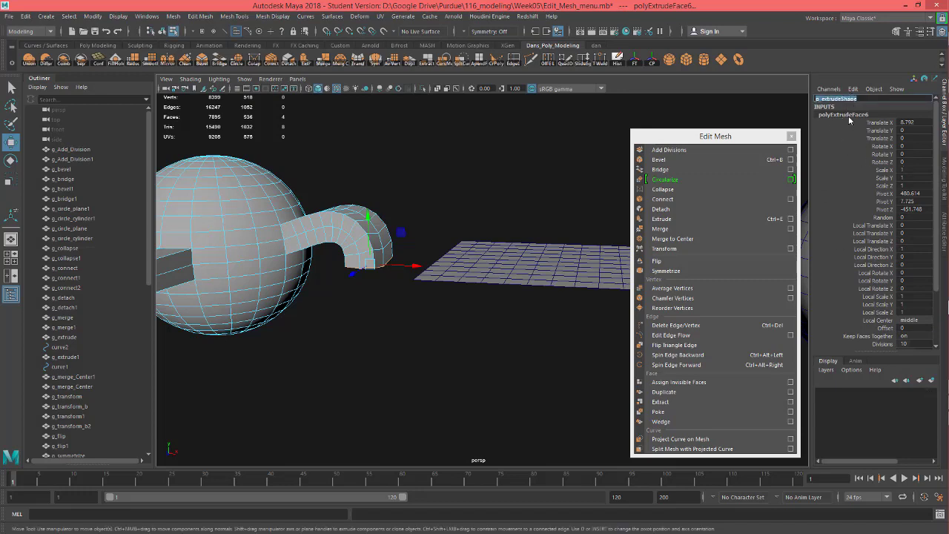
left_click(877, 218)
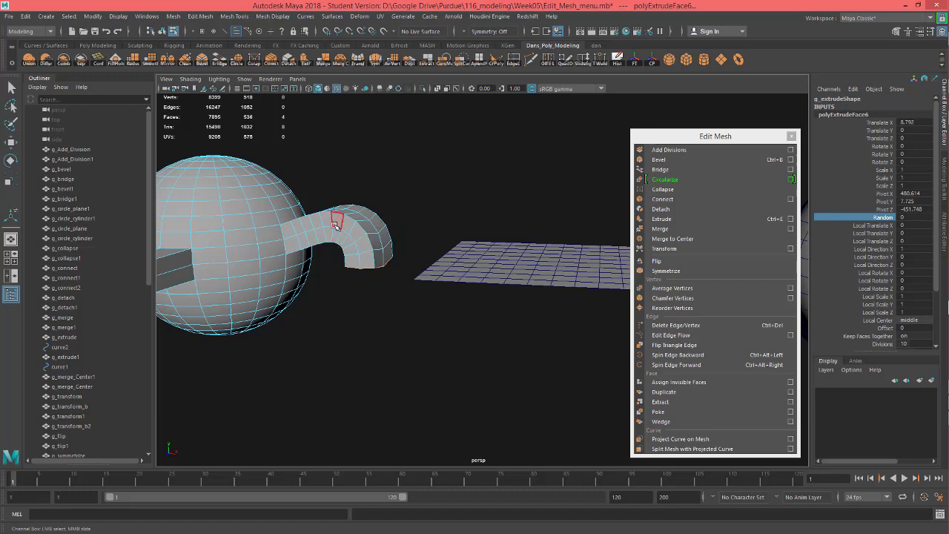
right_click_drag(335, 224, 363, 199)
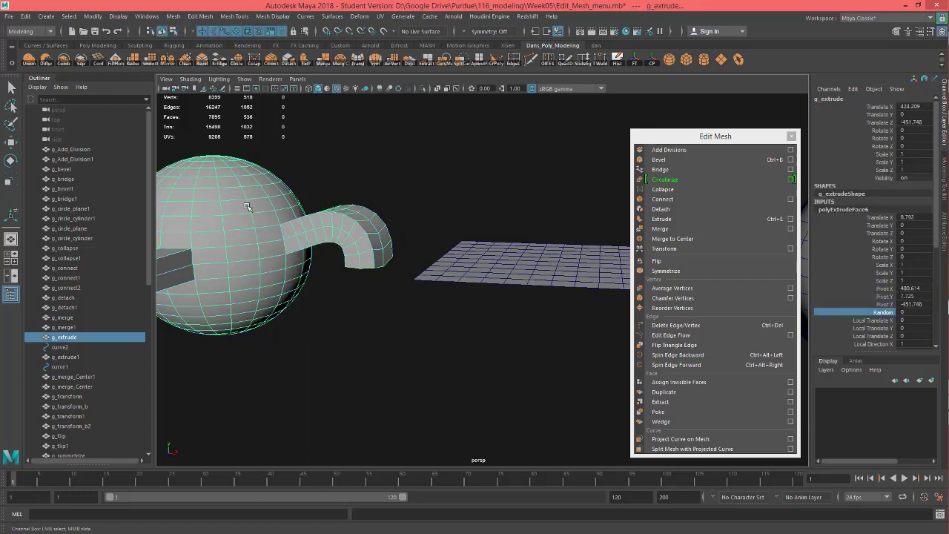
left_click(844, 213)
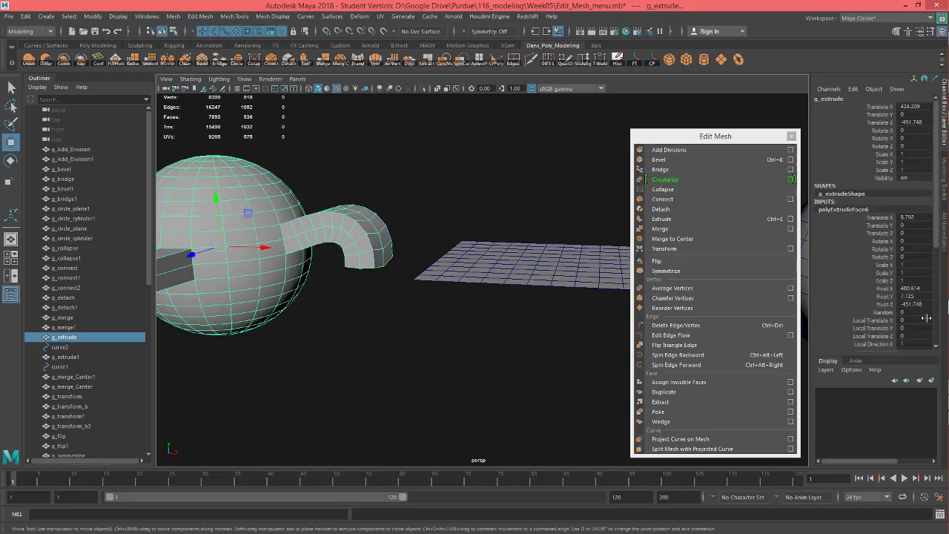
scroll(896, 315, "down", 6)
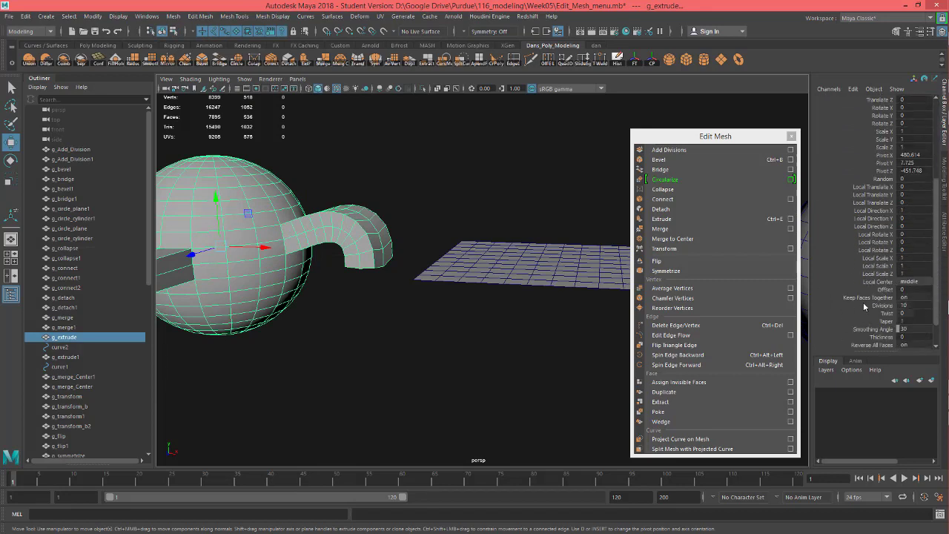
middle_click_drag(907, 313, 896, 313)
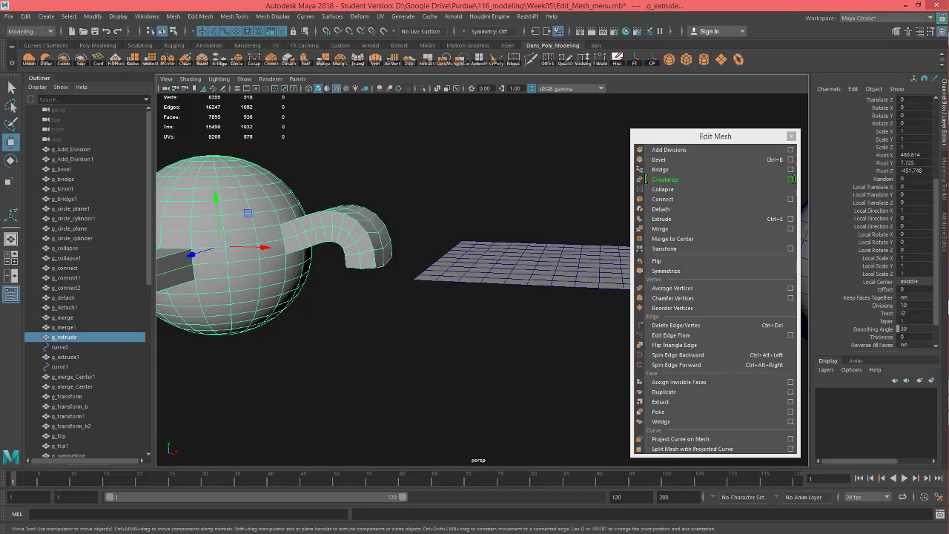
Try twisting the curved extrusion by about 69 degrees and undo it, moving the Edit Mesh window aside.
left_click(884, 313)
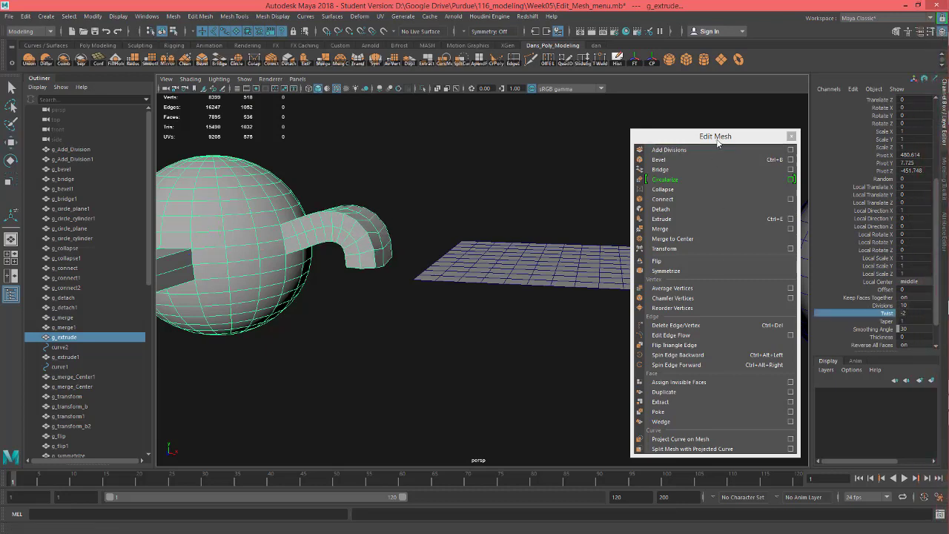
left_click_drag(717, 140, 666, 132)
middle_click_drag(788, 329, 765, 310)
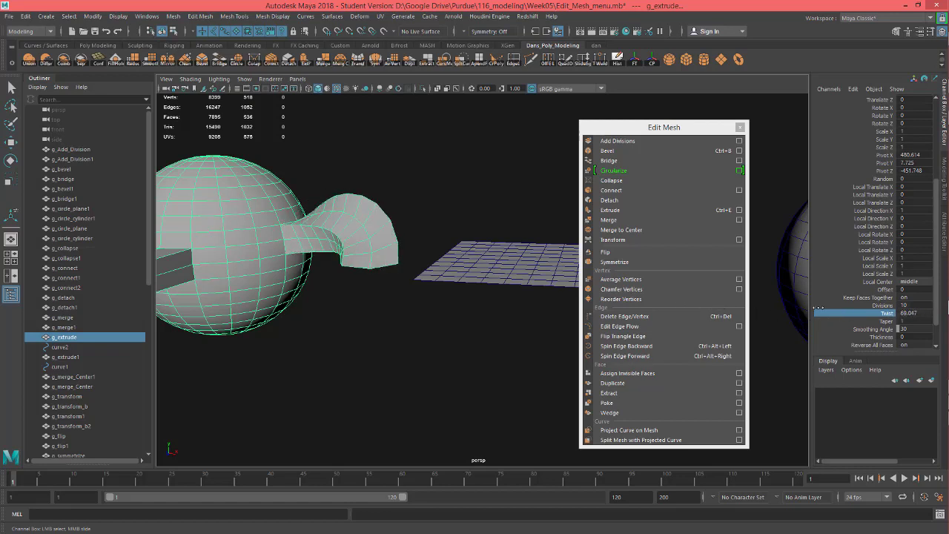
key("ctrl+z")
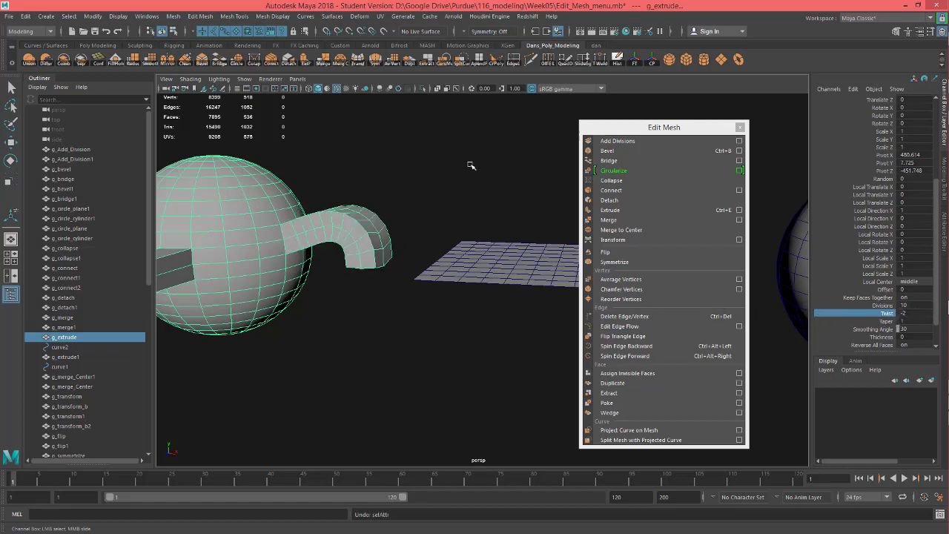
Set the curved extrusion's Taper to 0.4 on the g_extrude sphere.
left_click_drag(494, 237, 499, 232, "alt")
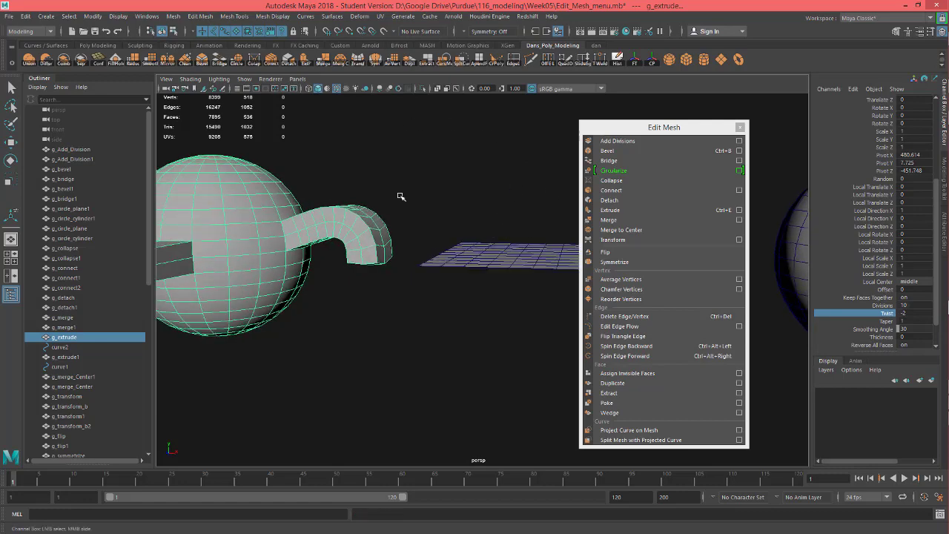
left_click(887, 322)
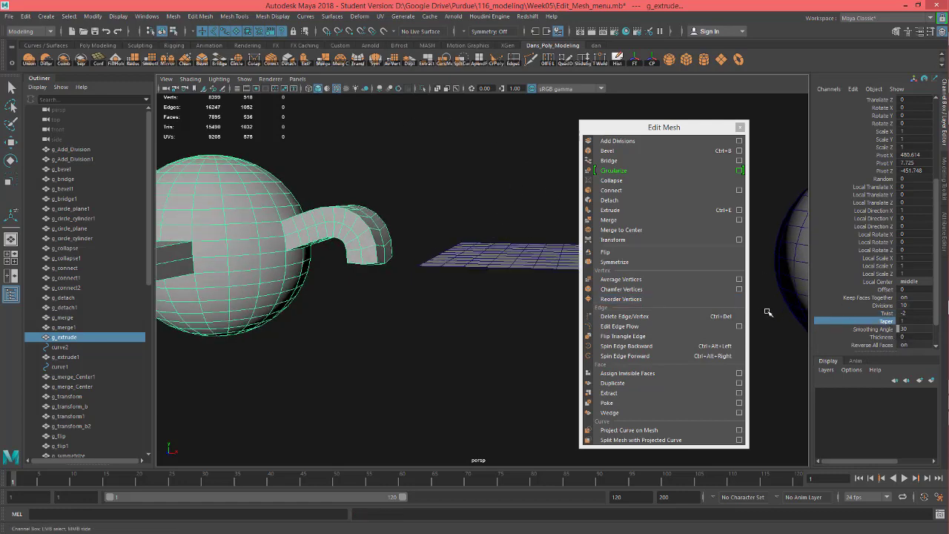
mouse_move(767, 313)
middle_mouse_down()
mouse_move(777, 314)
mouse_move(756, 318)
middle_mouse_up()
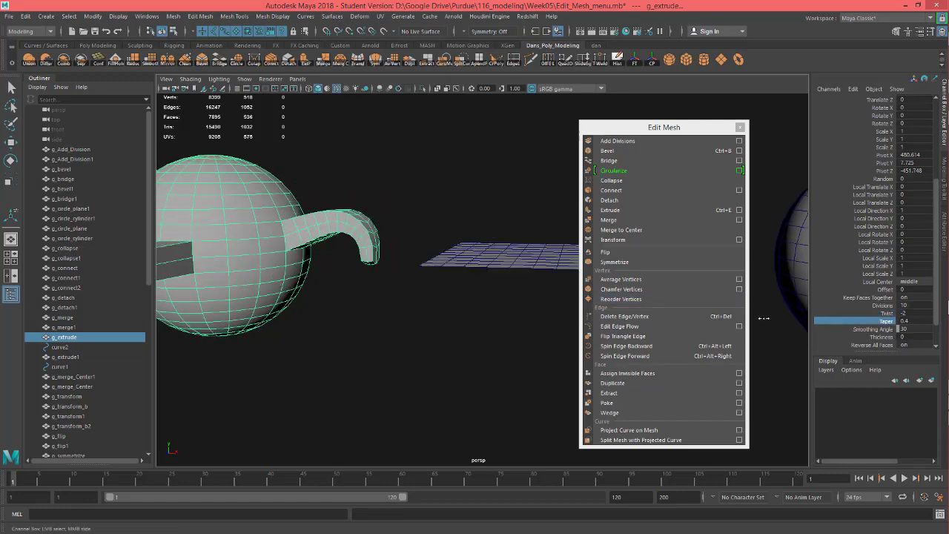
left_click_drag(391, 265, 436, 275, "alt")
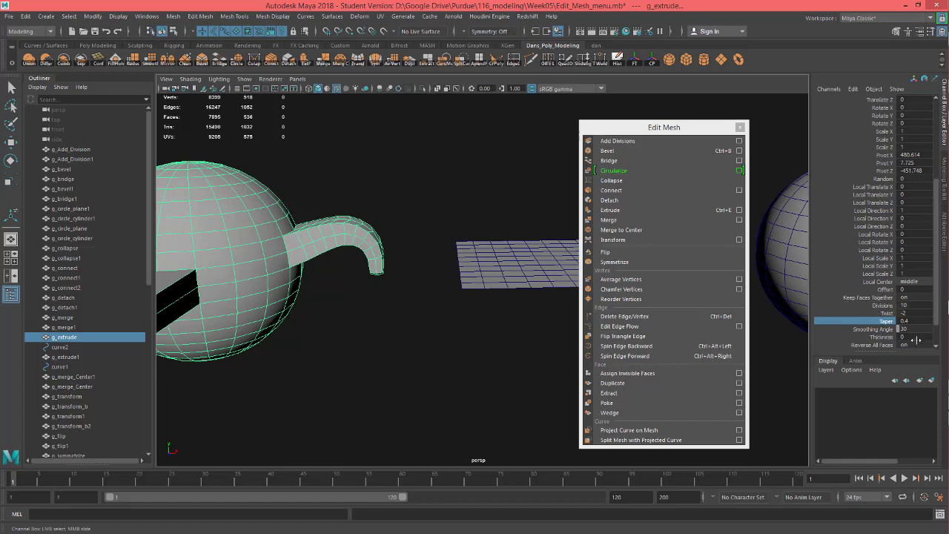
Try a Thickness of 33 on the curved extrusion and undo it.
left_click(876, 338)
middle_click_drag(731, 344, 946, 377)
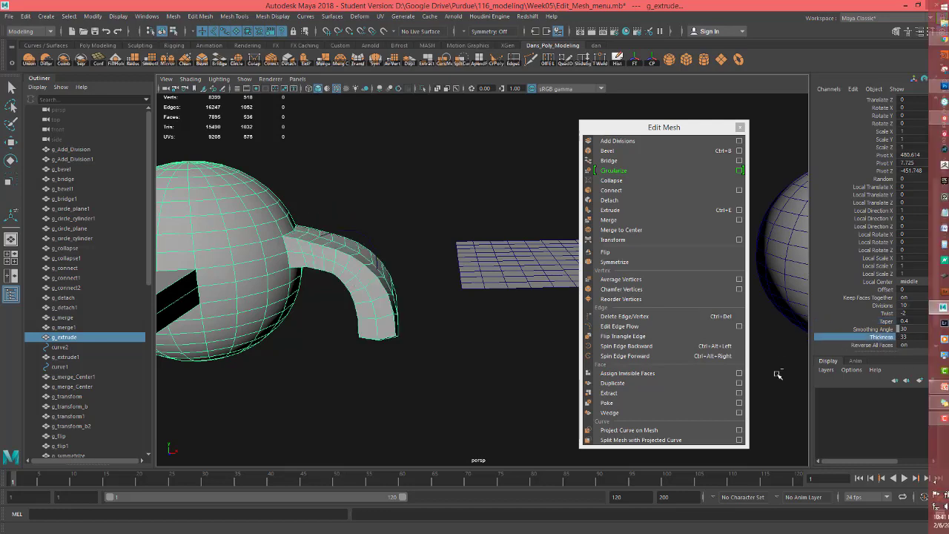
key("ctrl+z")
Select the g_merge_Center plane with the Move tool and switch it to vertex mode.
left_click_drag(404, 230, 402, 265, "alt")
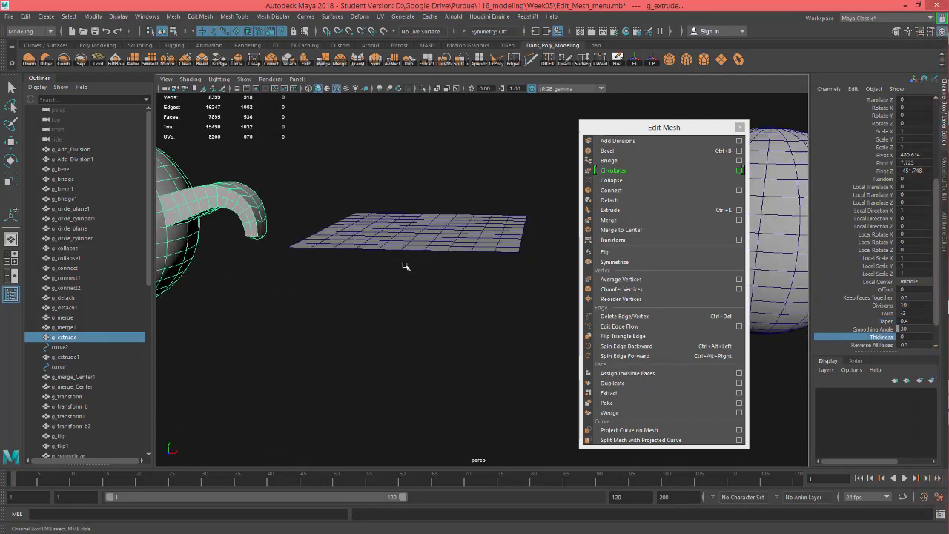
scroll(430, 271, "up", 3)
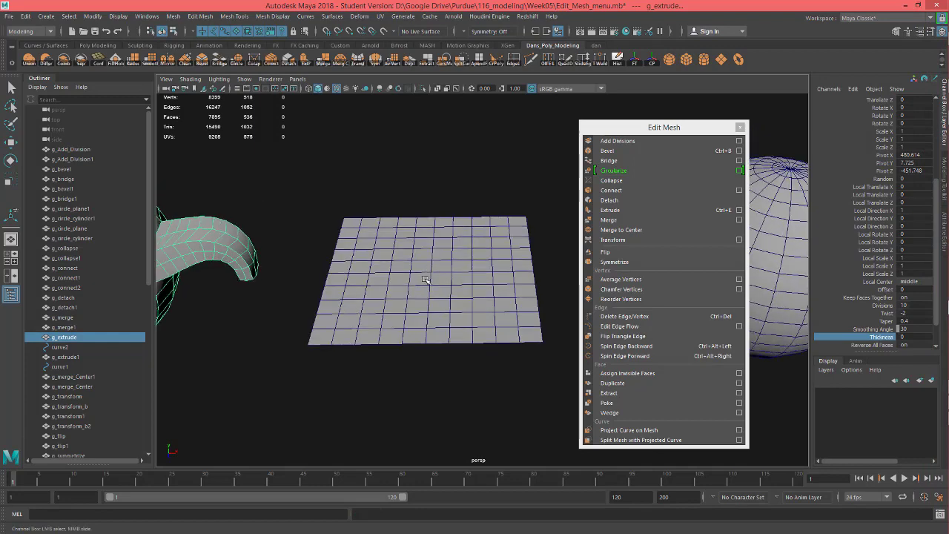
left_click(424, 280)
key("w")
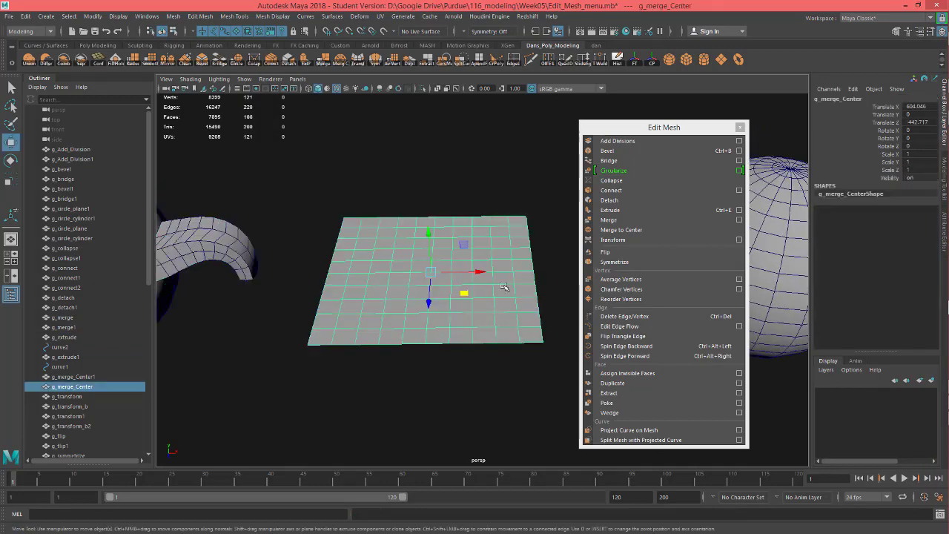
left_click_drag(502, 287, 498, 309, "alt")
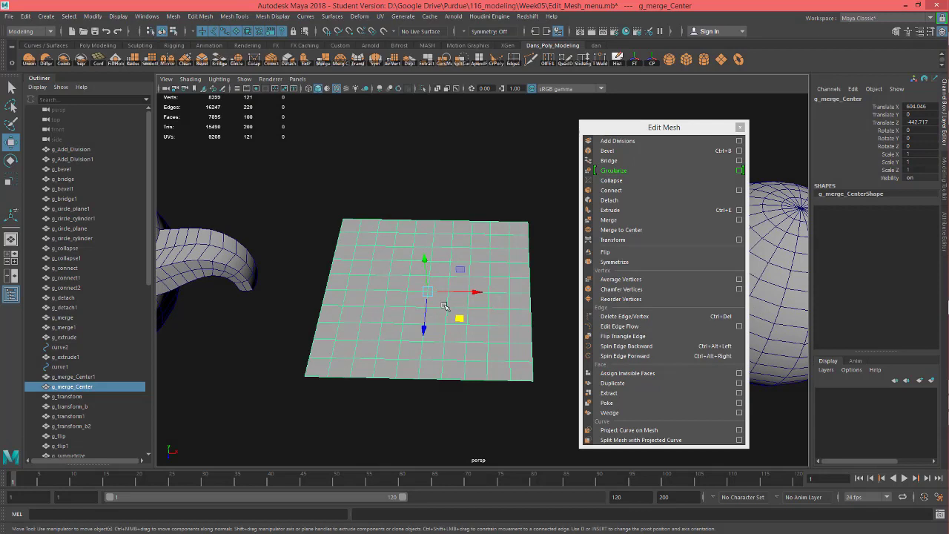
right_click_drag(444, 305, 410, 270)
Try Merge to Center on the three-by-three block of vertices in the middle of the plane, and undo it.
left_click_drag(409, 272, 458, 314)
left_click(622, 229)
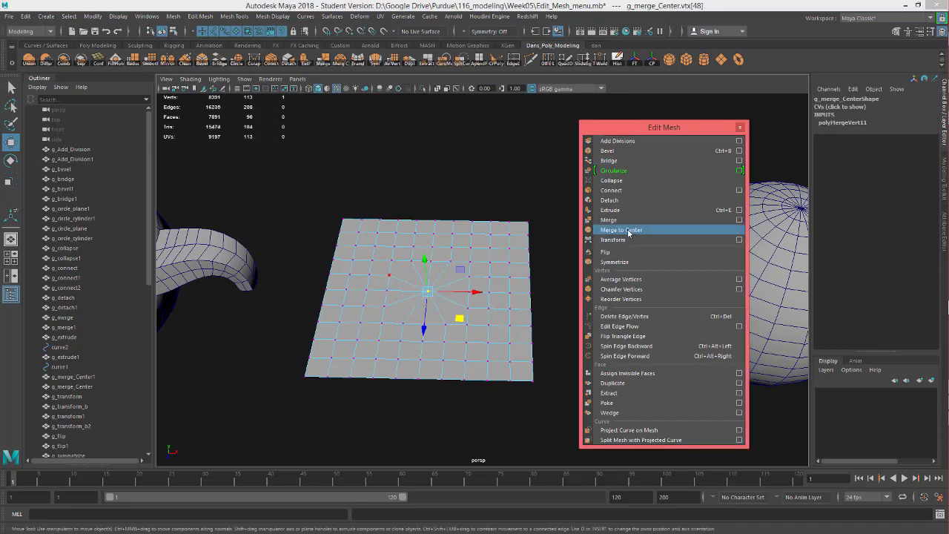
left_click_drag(519, 289, 523, 296, "alt")
scroll(455, 314, "up", 2)
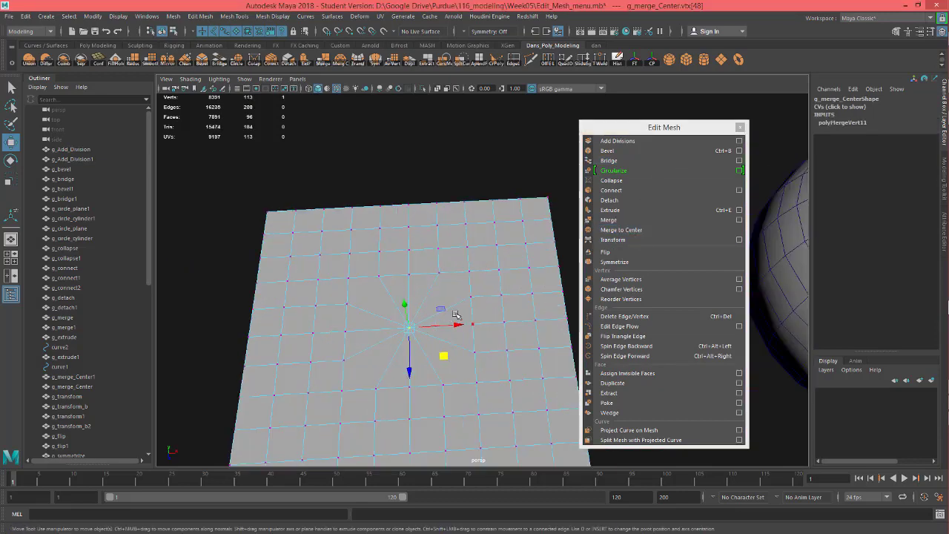
key("ctrl+z")
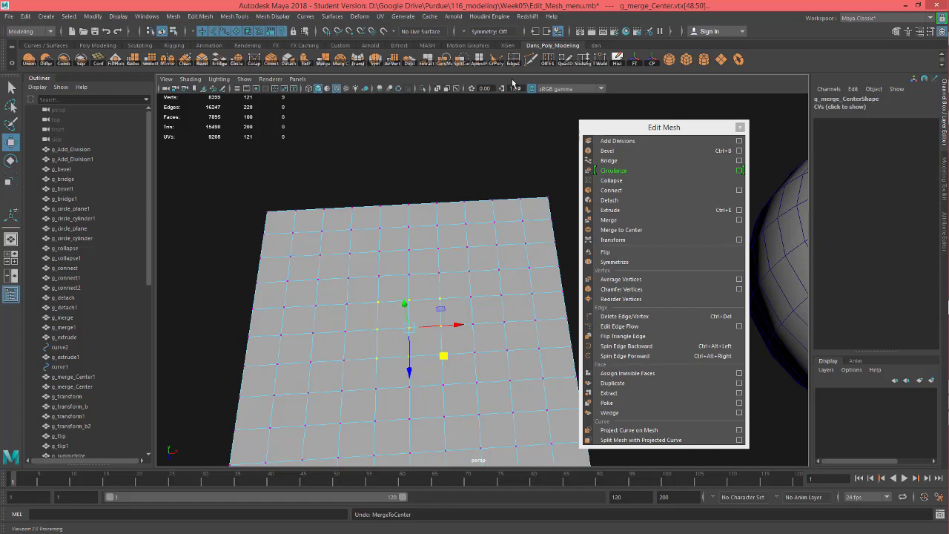
Merge two neighbouring vertices near the plane's far right corner to their center.
left_click(362, 328)
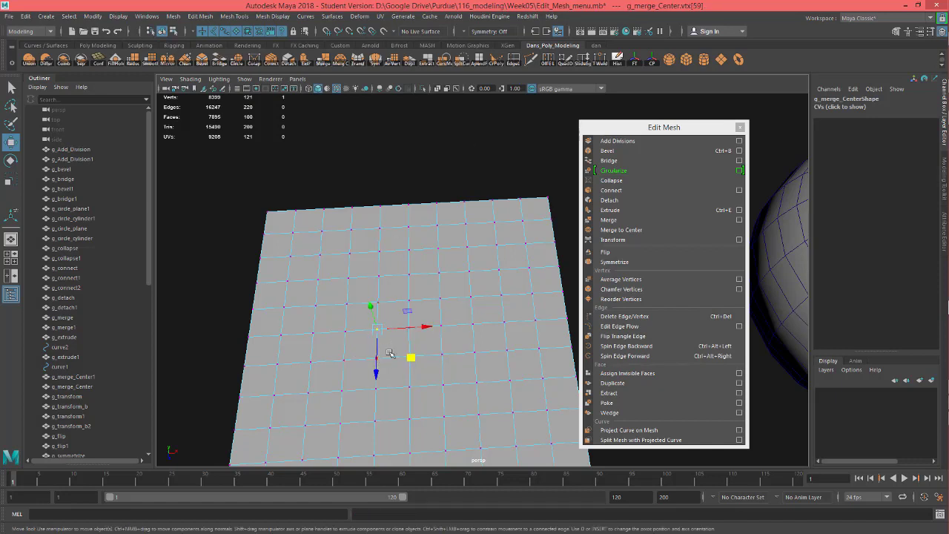
middle_click_drag(495, 246, 474, 256, "alt")
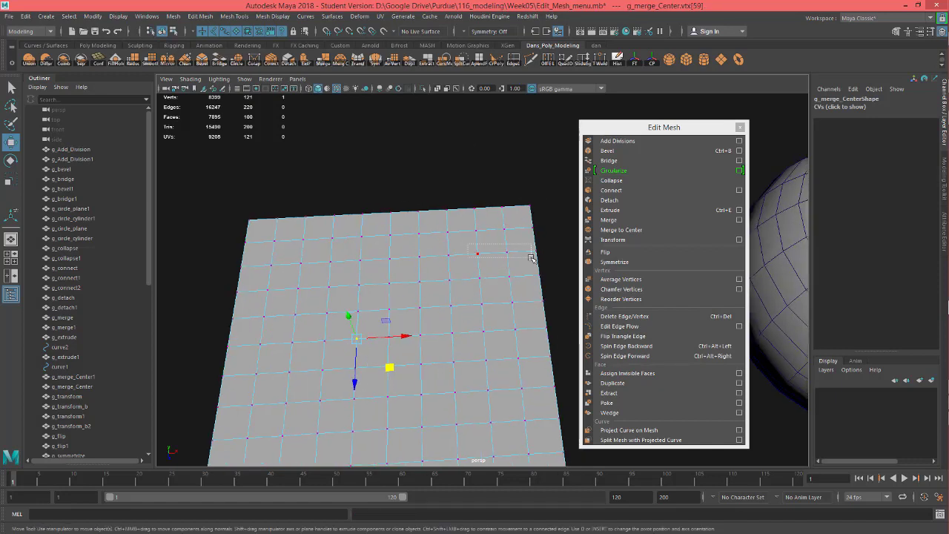
left_click_drag(531, 257, 533, 259)
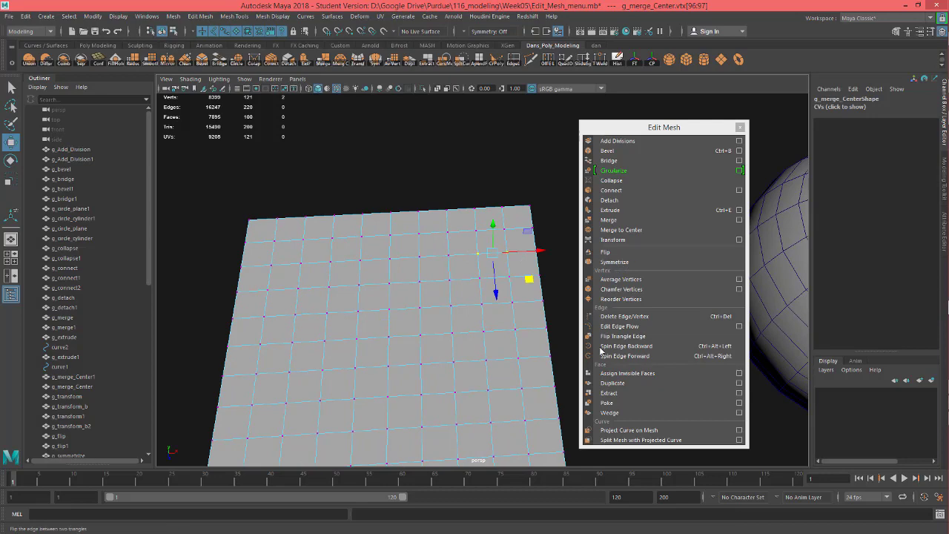
left_click(627, 231)
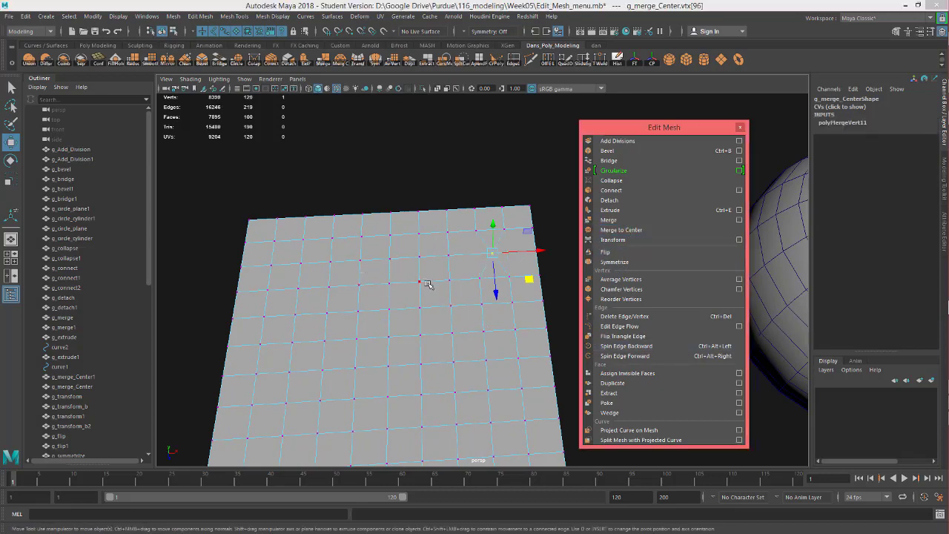
left_click_drag(434, 331, 481, 362, "alt")
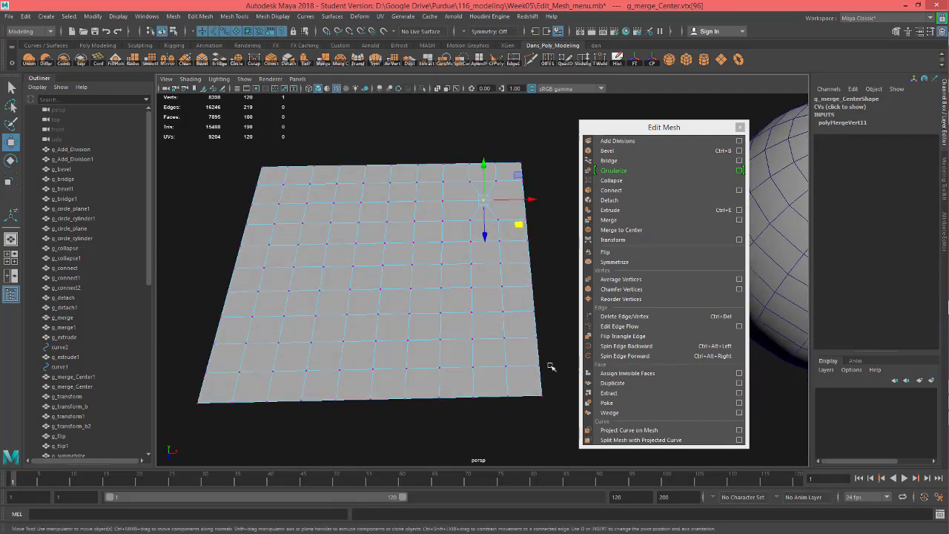
Try Merge to Center on two diagonally opposite vertices of one face near the plane's middle, and undo it.
left_click(444, 242)
left_click(416, 222, "shift")
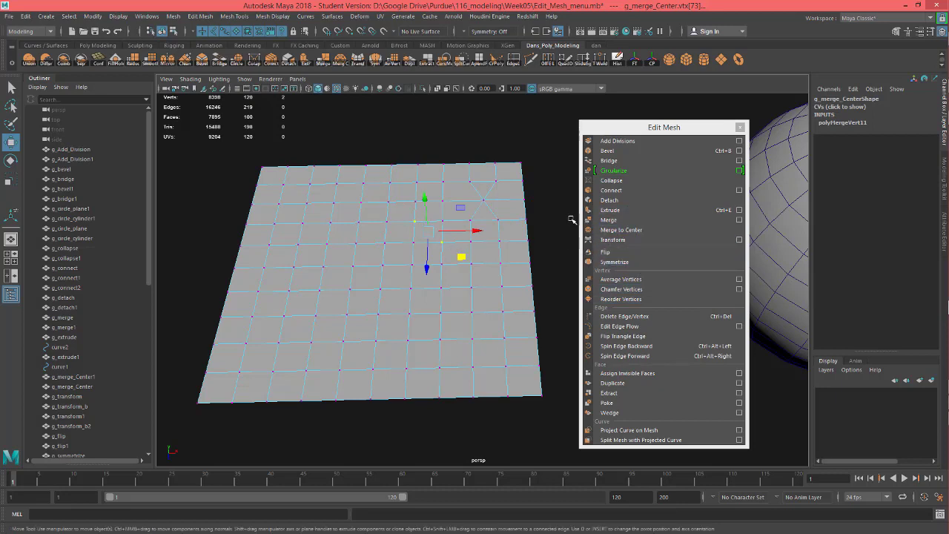
left_click(626, 232)
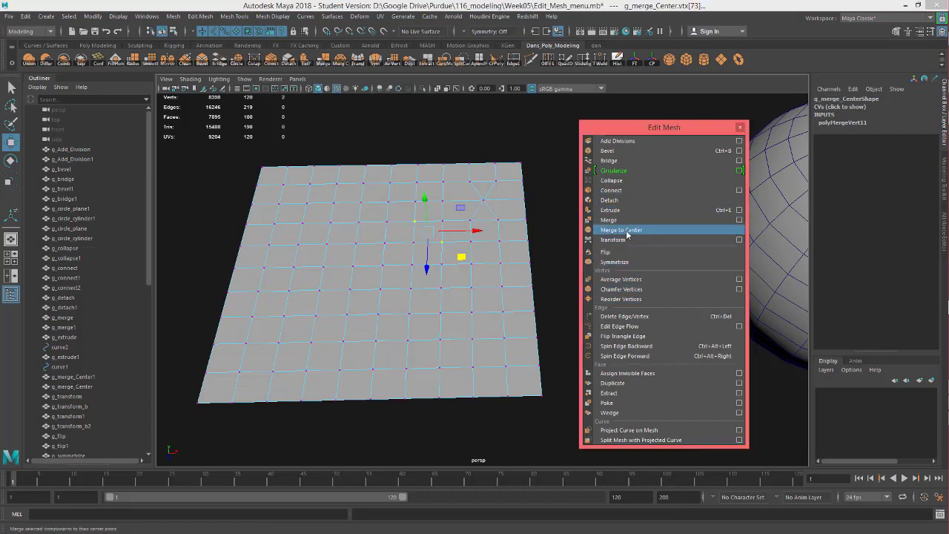
left_click(627, 234)
left_click_drag(485, 272, 482, 275, "alt")
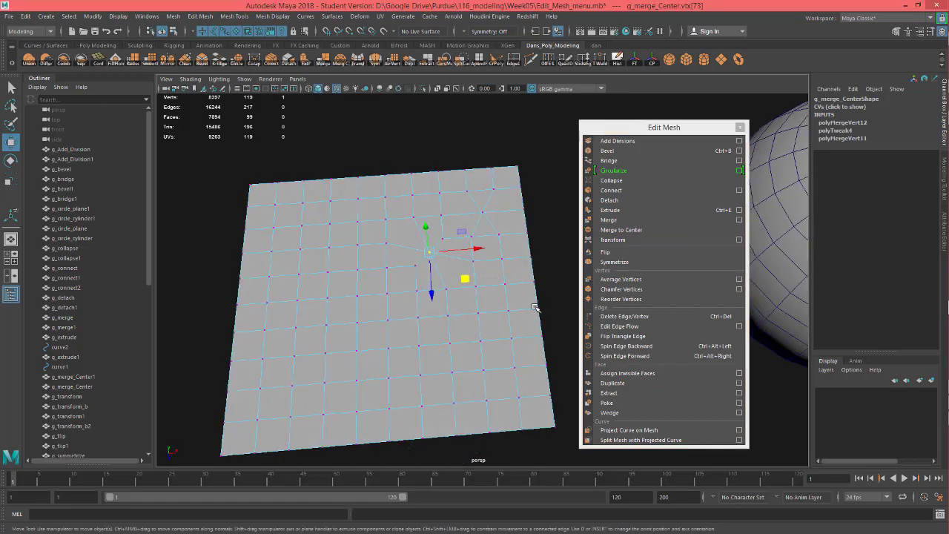
key("ctrl+z")
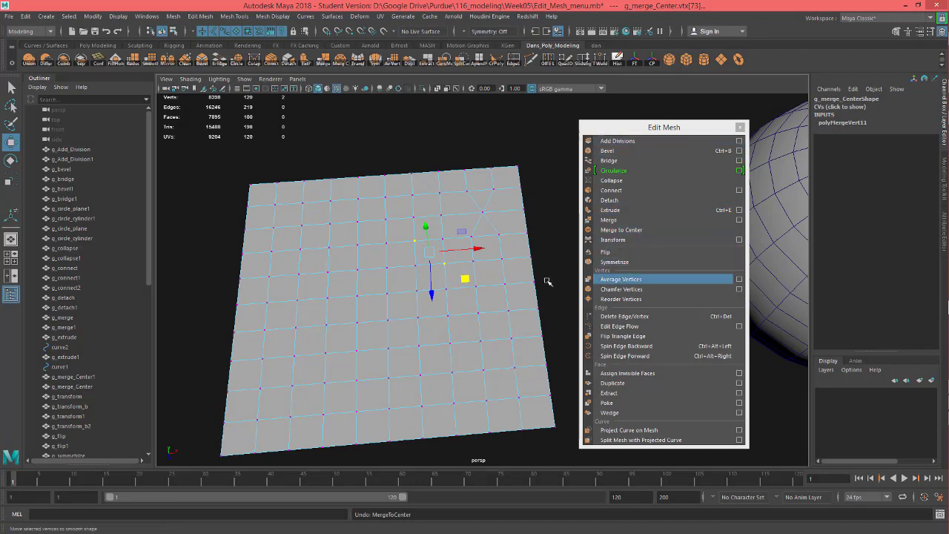
Return to object mode and select the g_transform sphere beside the plane.
left_click_drag(466, 319, 451, 321, "alt")
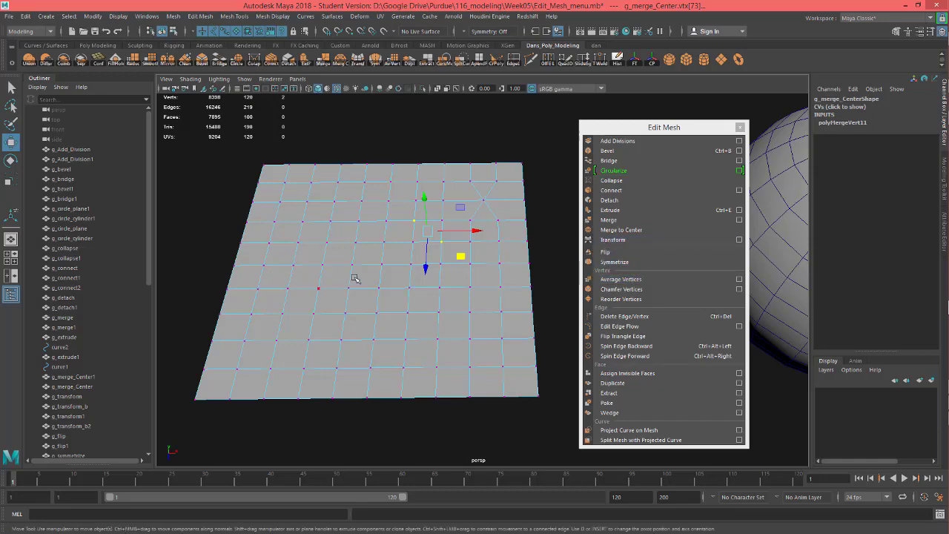
middle_click_drag(412, 308, 236, 294, "alt")
middle_click_drag(475, 261, 307, 269, "alt")
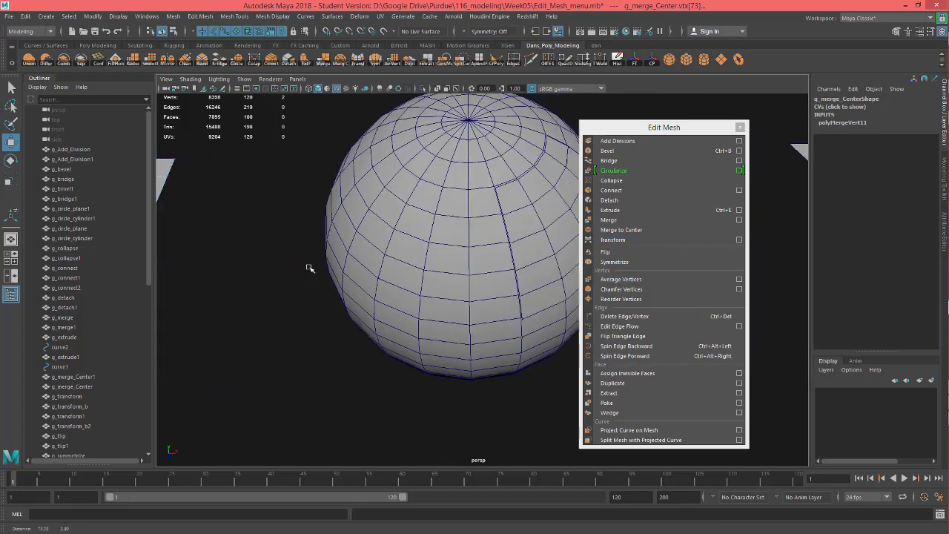
right_click_drag(464, 233, 513, 216)
left_click(494, 224)
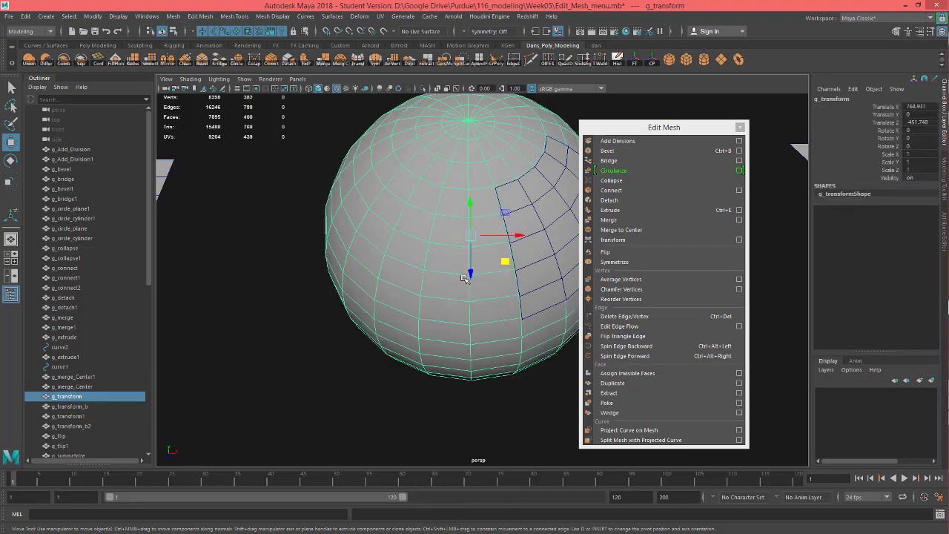
Select the separate g_transform_b2 patch on the nearer example sphere.
left_click_drag(495, 222, 417, 311, "alt")
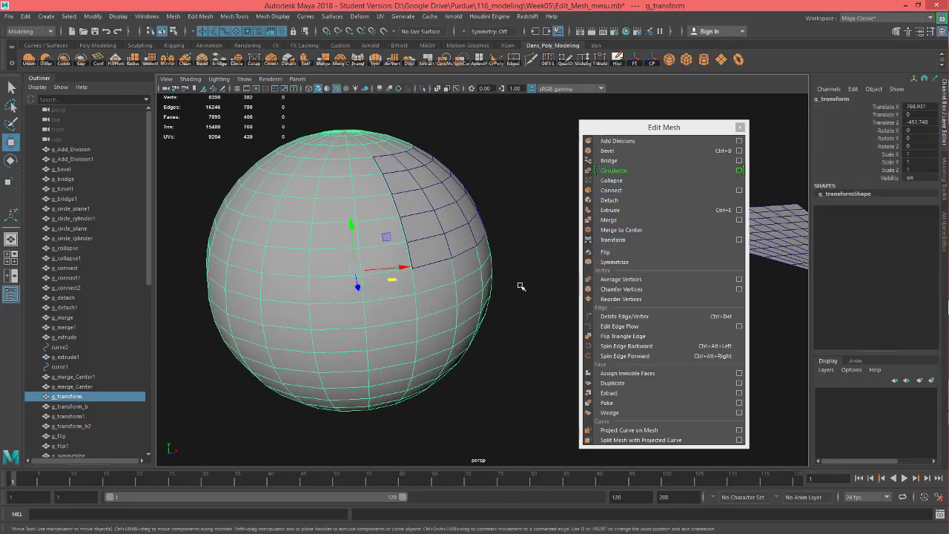
middle_click_drag(373, 327, 389, 306, "alt")
right_click_drag(390, 344, 263, 346, "alt")
middle_click_drag(466, 345, 464, 303, "alt")
right_click_drag(370, 350, 306, 351, "alt")
left_click_drag(306, 351, 450, 277, "alt")
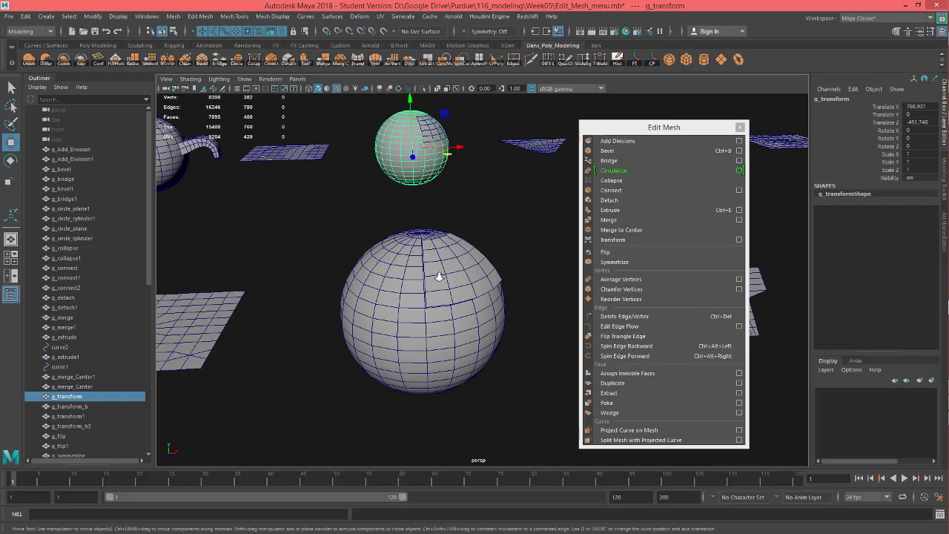
right_click_drag(439, 277, 498, 275, "alt")
left_click_drag(499, 275, 494, 277, "alt")
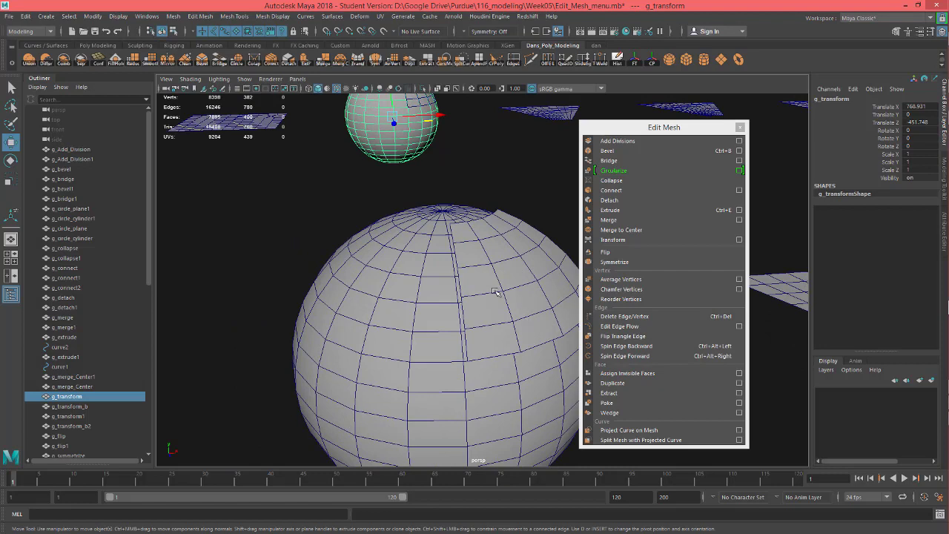
left_click(495, 291)
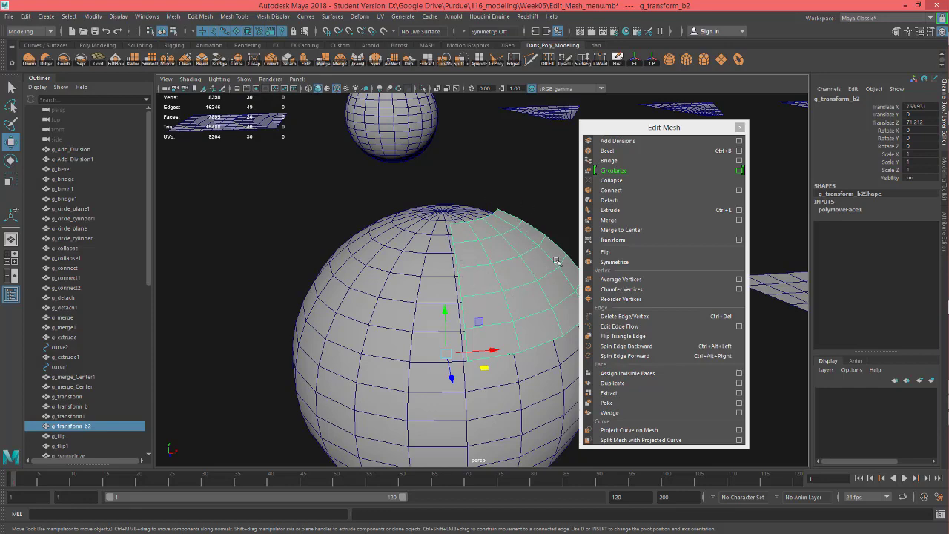
Apply Transform to all faces of the g_transform_b2 patch and move them about 13.4 units along local Z.
left_click_drag(371, 164, 361, 186, "alt")
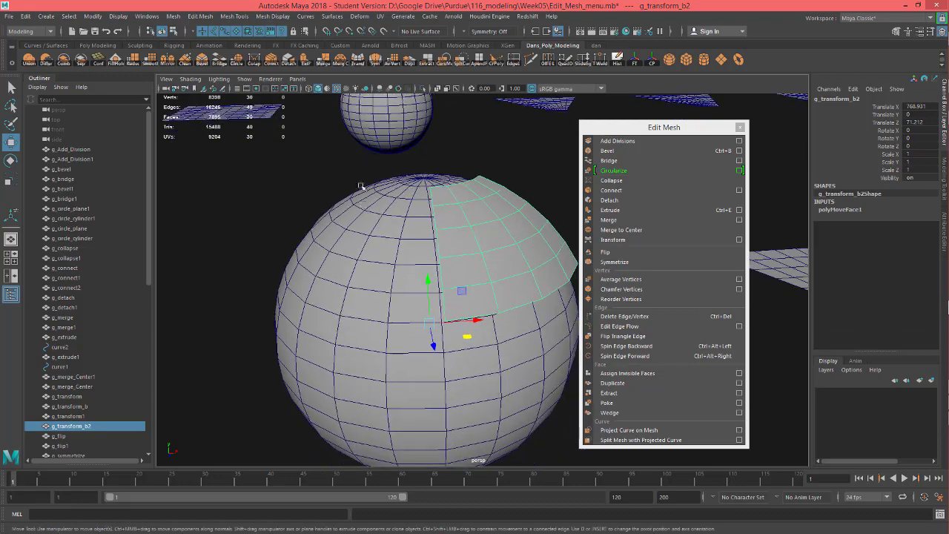
scroll(404, 252, "up", 3)
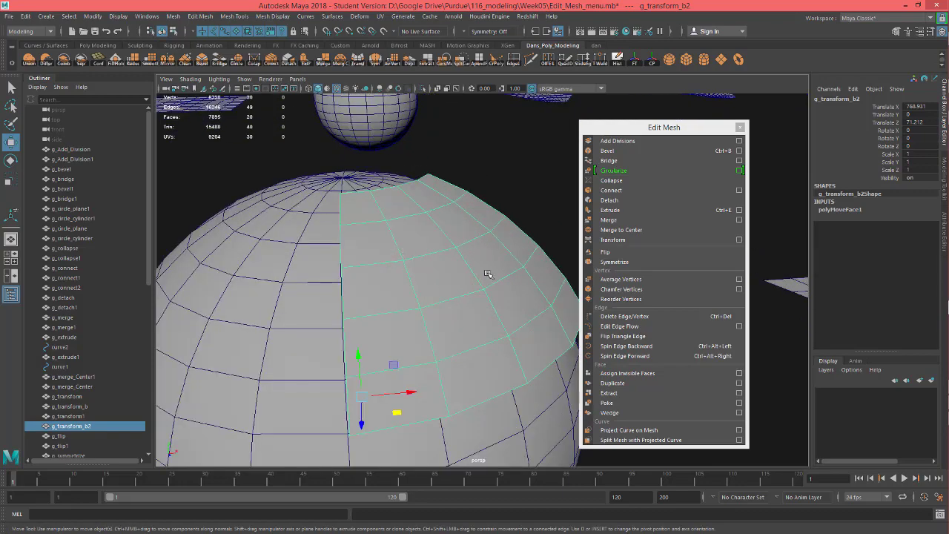
scroll(487, 274, "down", 3)
left_click_drag(486, 275, 331, 233, "alt")
left_click_drag(458, 258, 470, 274, "alt")
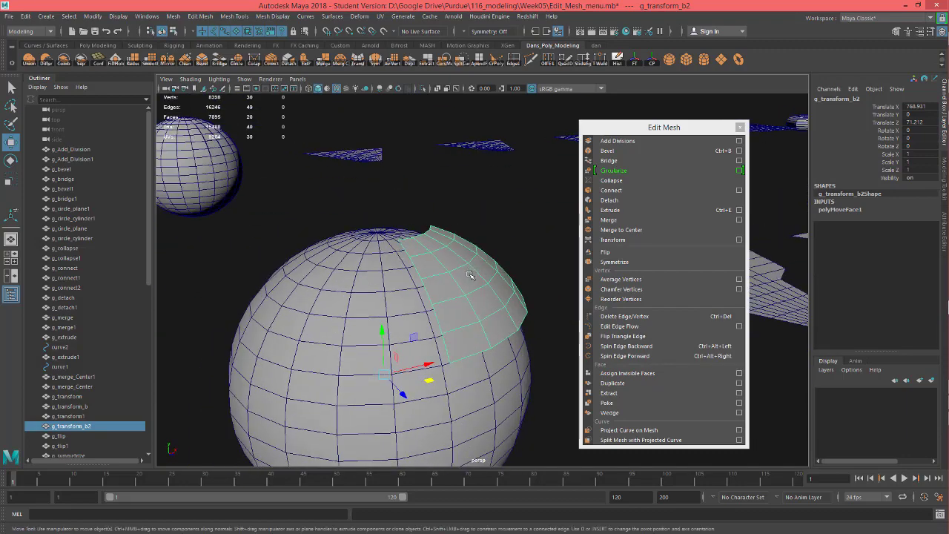
right_click_drag(492, 291, 494, 266)
double_click(475, 281)
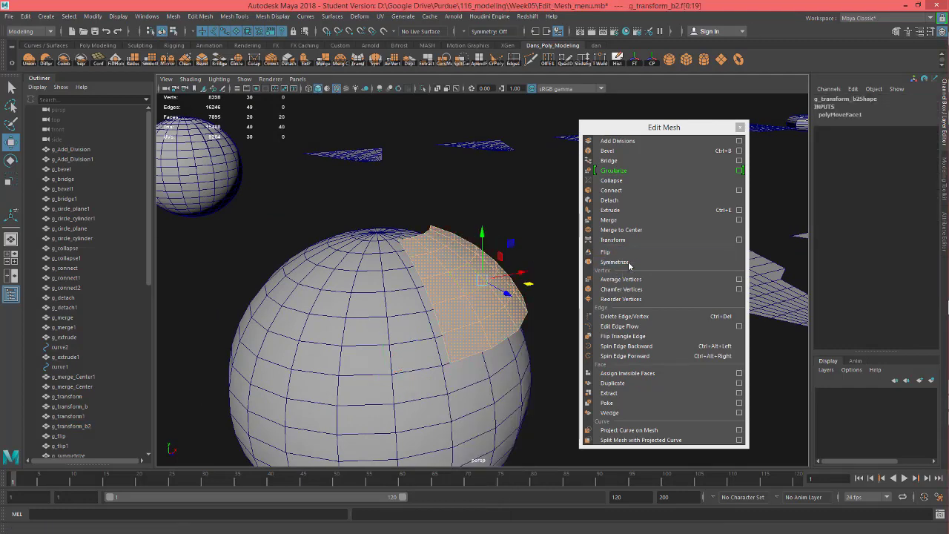
left_click(626, 241)
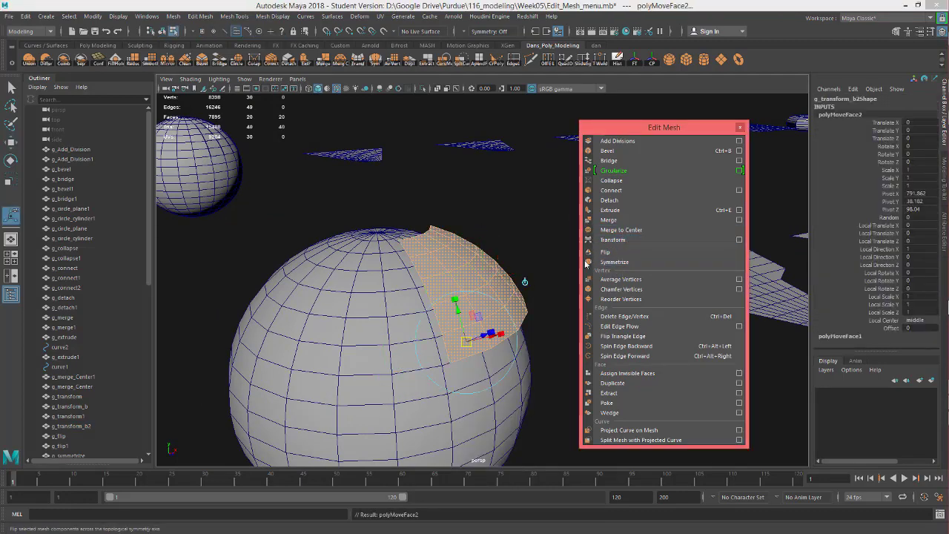
left_click_drag(512, 304, 523, 235, "alt")
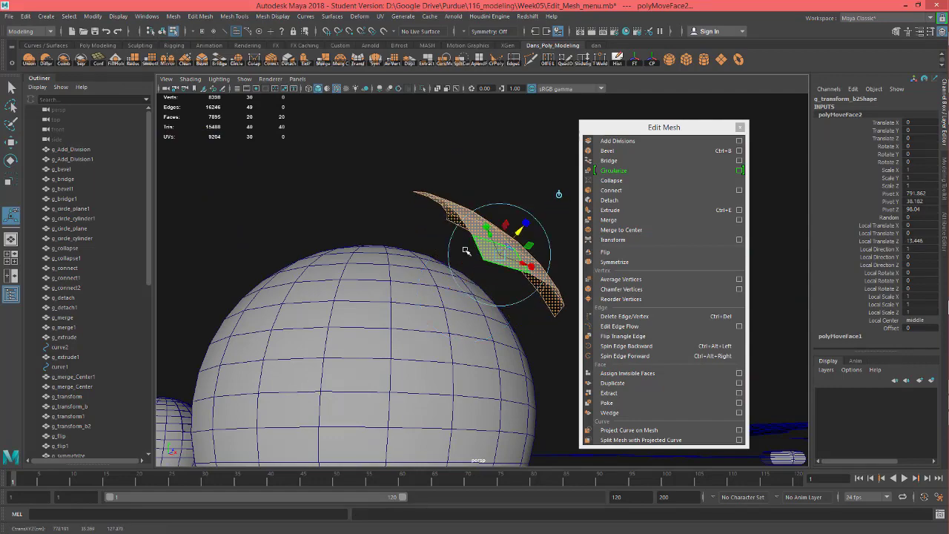
left_click_drag(466, 250, 519, 237, "alt")
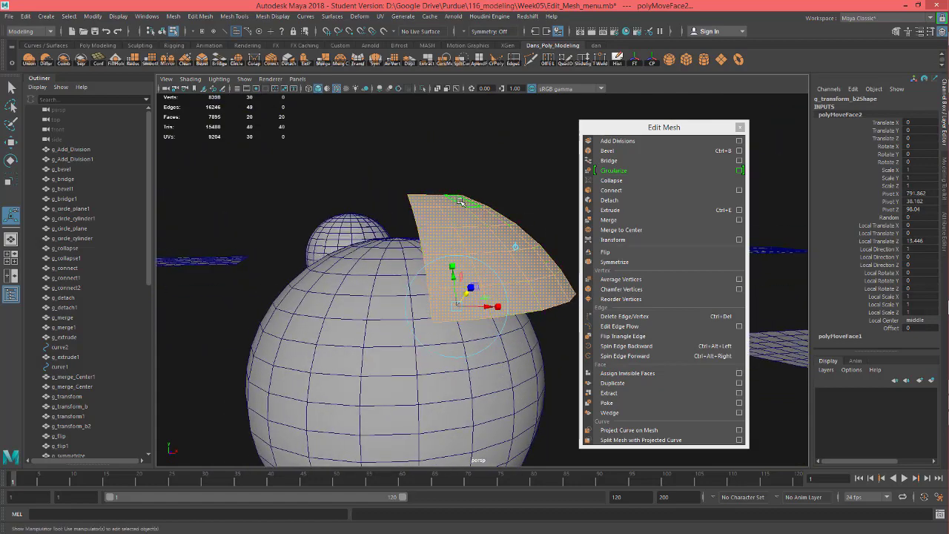
Select the g_transform_b patch on the farther sphere beside the Merge to Center plane, in object mode.
left_click_drag(460, 200, 516, 263, "alt")
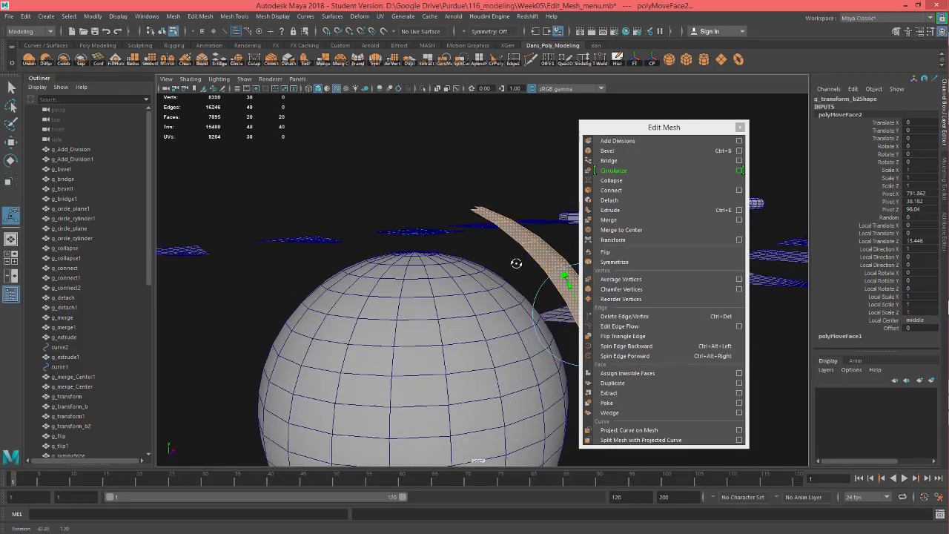
scroll(452, 249, "down", 5)
left_click_drag(452, 248, 393, 297, "alt")
middle_click_drag(412, 331, 424, 365, "alt")
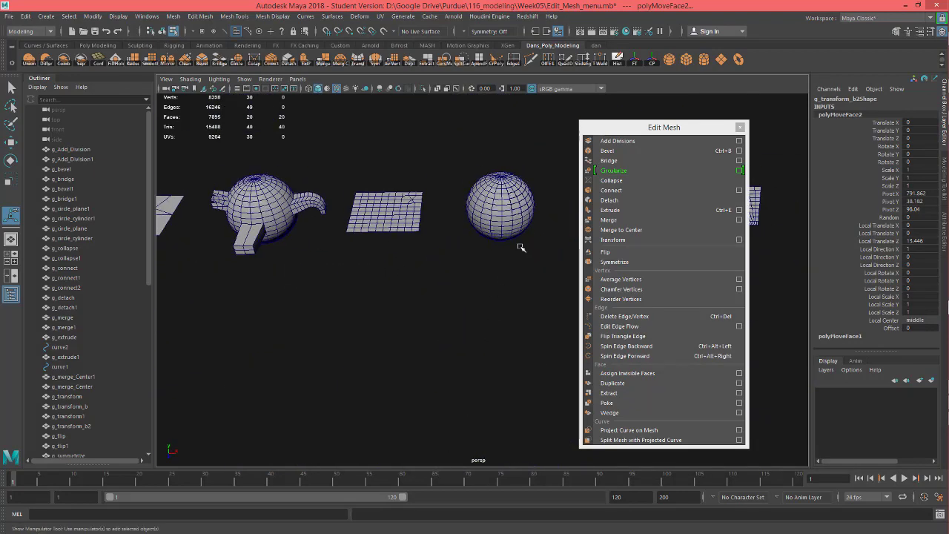
left_click(500, 206)
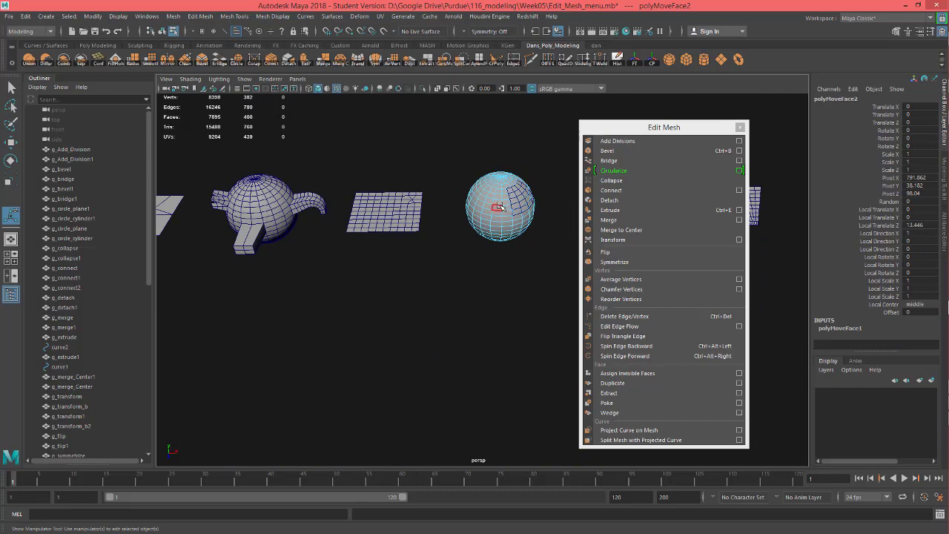
key("w")
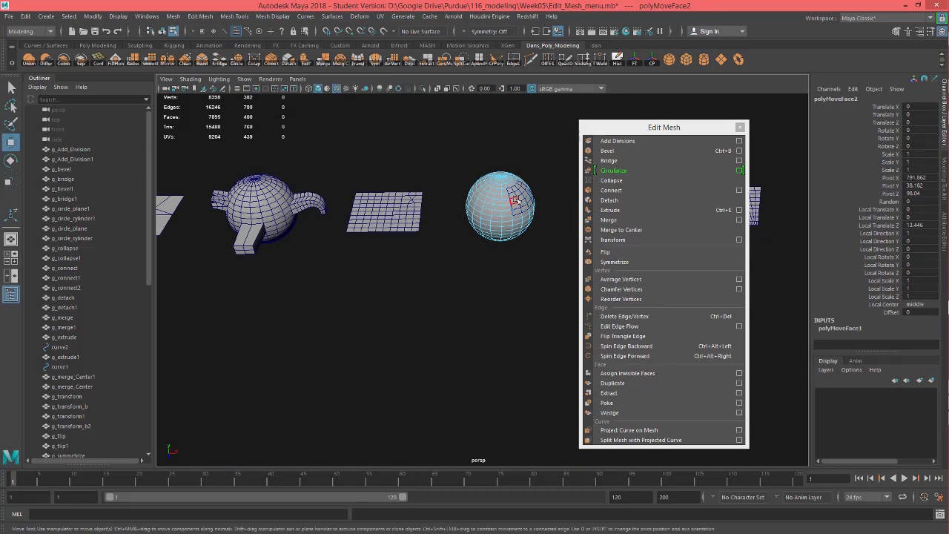
left_click(521, 199)
key("f")
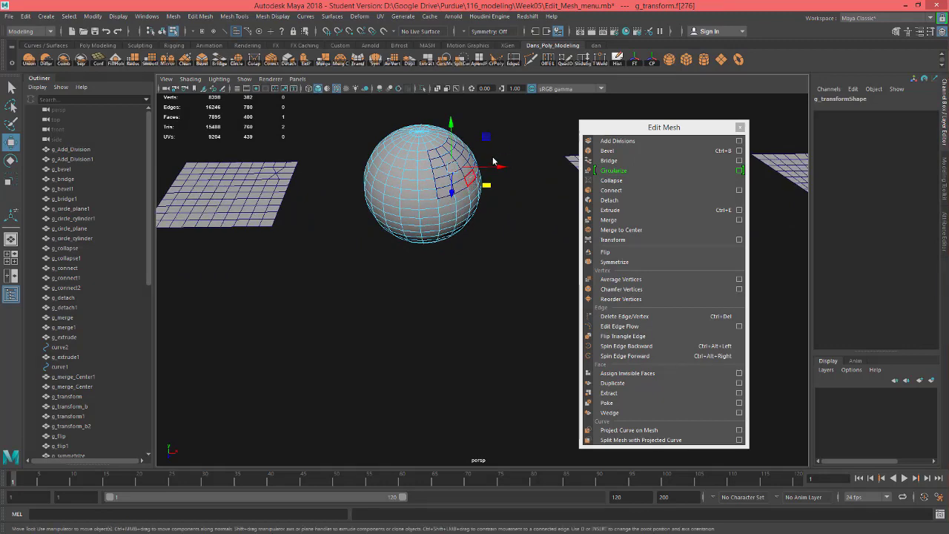
right_click_drag(468, 178, 507, 152)
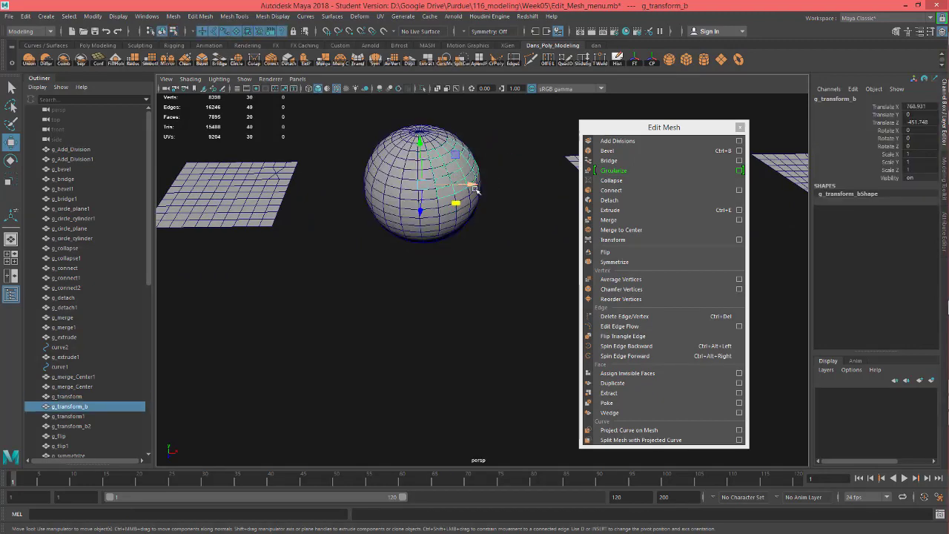
key("f")
left_click_drag(458, 273, 466, 256, "alt")
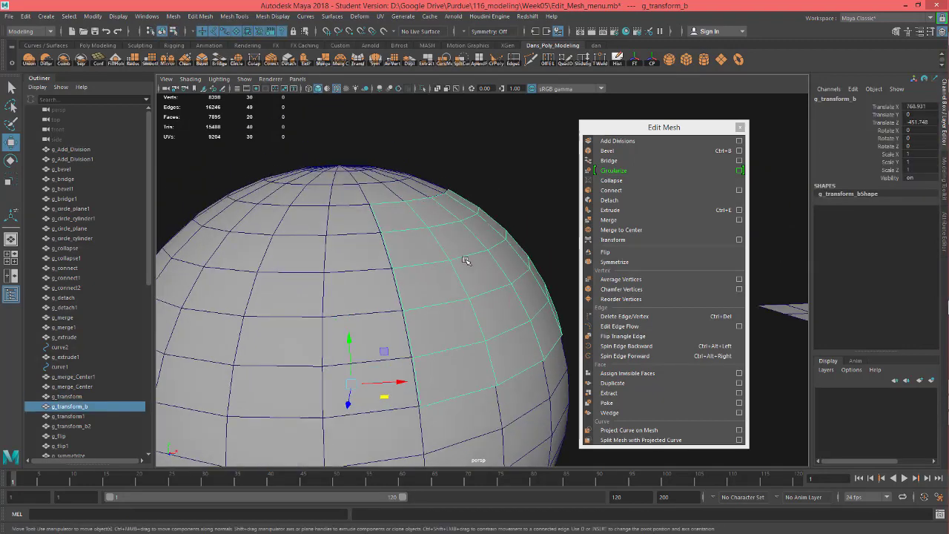
Apply Transform to all faces of the g_transform_b patch and move them about 8.9 units along local Z.
right_click_drag(466, 261, 470, 287)
double_click(473, 285)
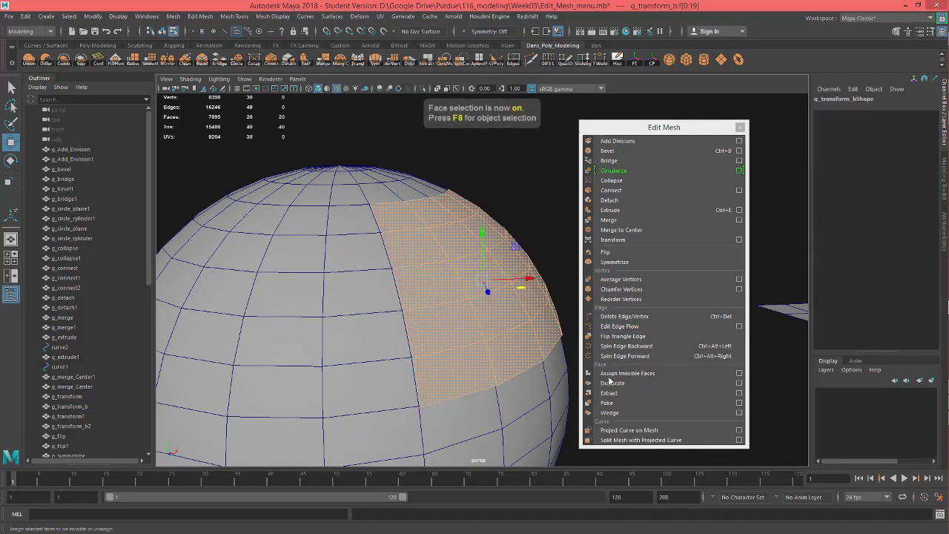
left_click(613, 239)
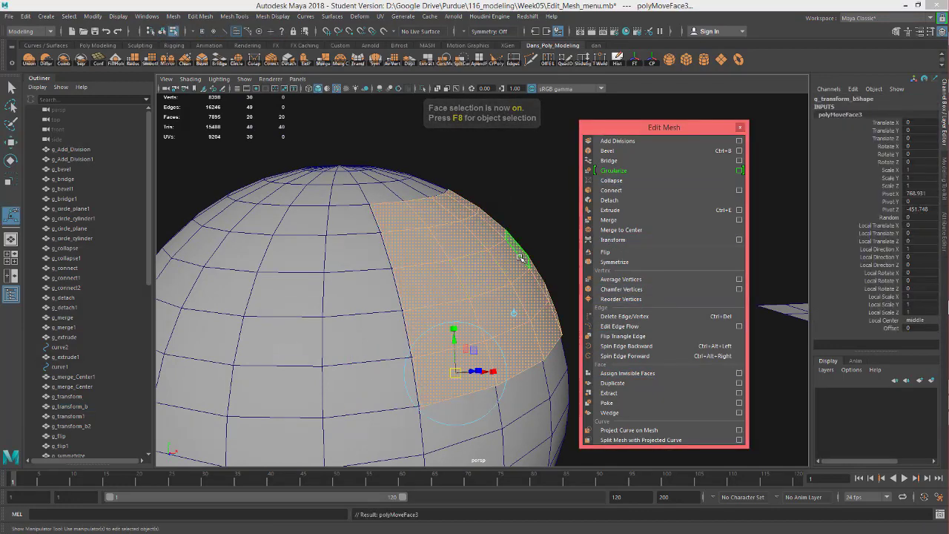
left_click_drag(464, 294, 472, 290, "alt")
scroll(512, 326, "down", 2)
left_click_drag(533, 333, 538, 221, "alt")
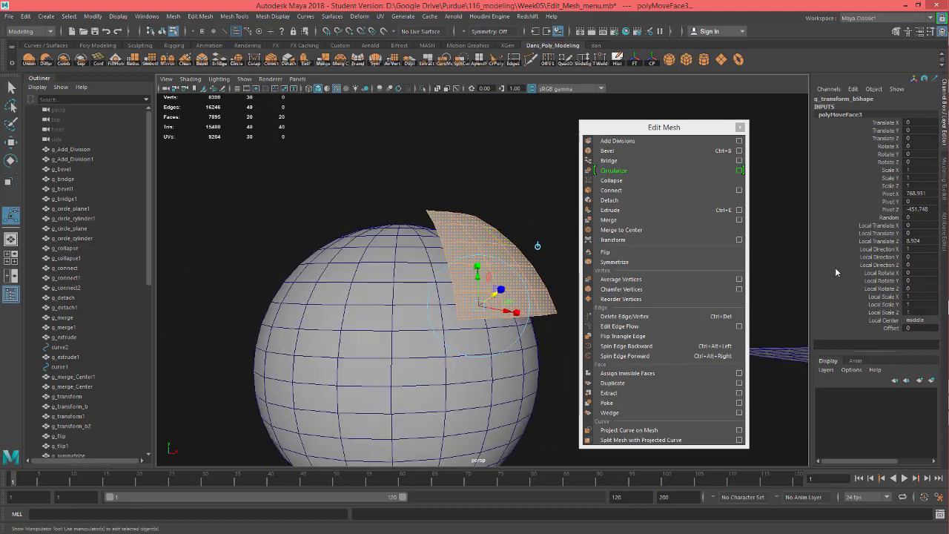
left_click_drag(526, 392, 524, 314, "alt")
left_click_drag(509, 203, 507, 212, "alt")
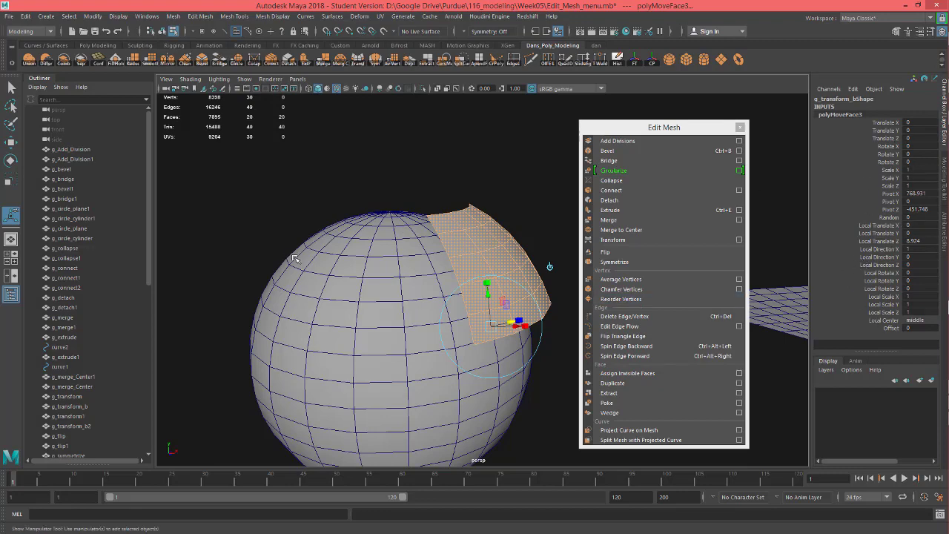
left_click_drag(407, 294, 462, 284, "alt")
left_click_drag(403, 290, 402, 269, "alt")
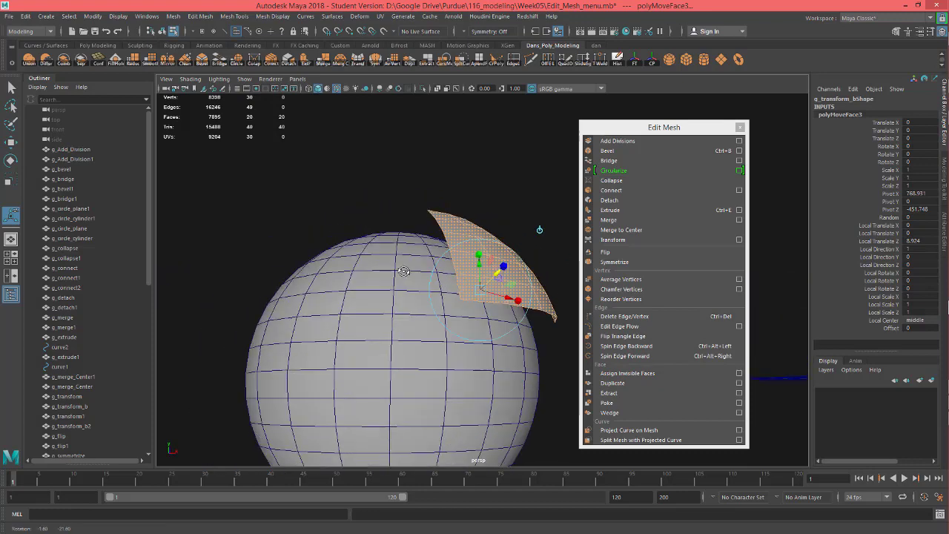
Leave the Transform manipulator and select the g_flip plane beside the transformed sphere.
key("w")
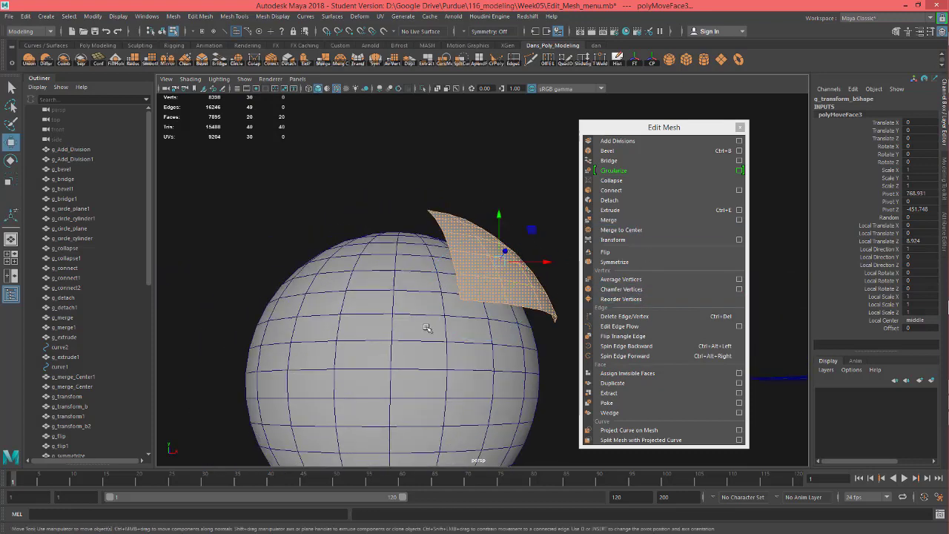
middle_click_drag(425, 326, 208, 252, "alt")
scroll(426, 293, "down", 4)
left_click_drag(425, 292, 374, 334, "alt")
middle_click_drag(375, 335, 187, 345, "alt")
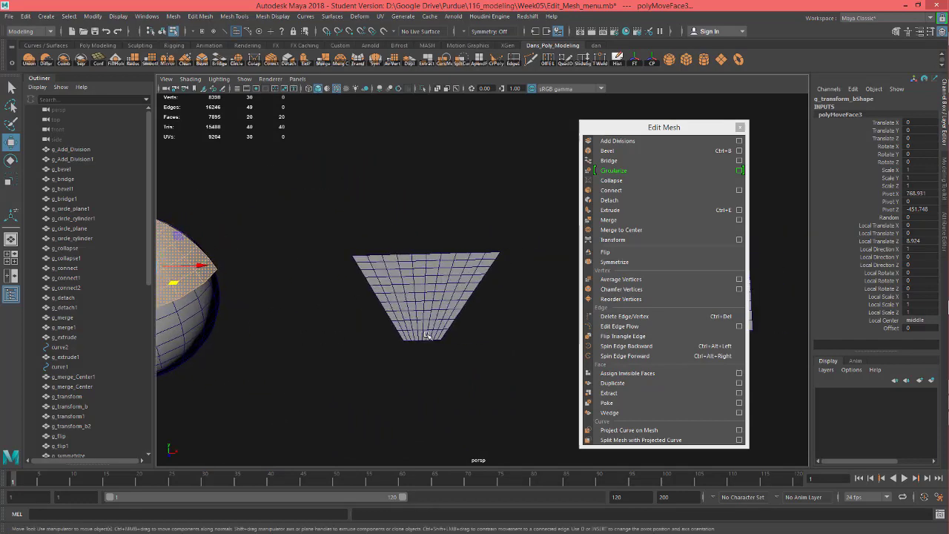
left_click(452, 285)
mouse_move(456, 307)
left_mouse_down("alt")
mouse_move(455, 320)
mouse_move(460, 300)
left_mouse_up("alt")
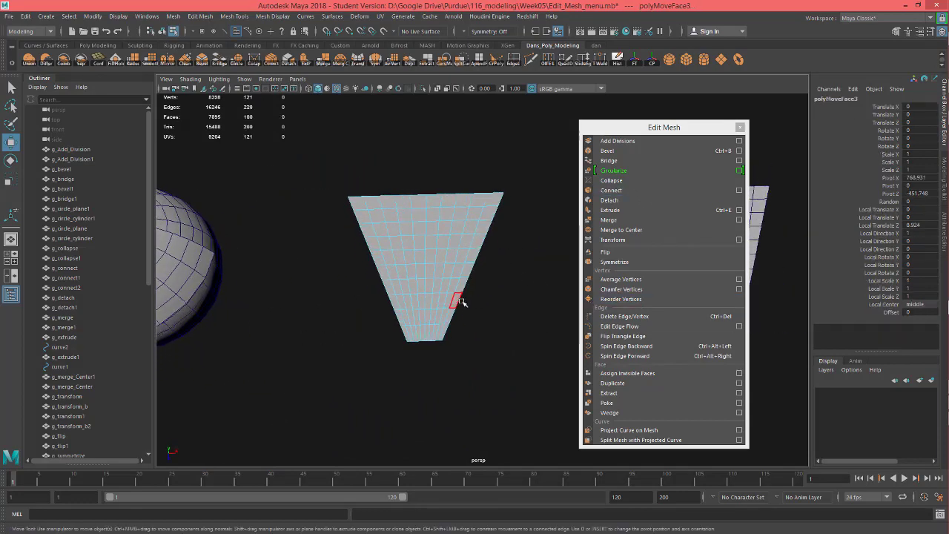
Move the five vertices on the upper half of the g_flip plane's +X edge outward along X to form a bulge.
scroll(460, 300, "down", 5)
middle_click_drag(470, 326, 462, 228, "alt")
left_click_drag(462, 229, 508, 339, "alt")
scroll(508, 339, "up", 5)
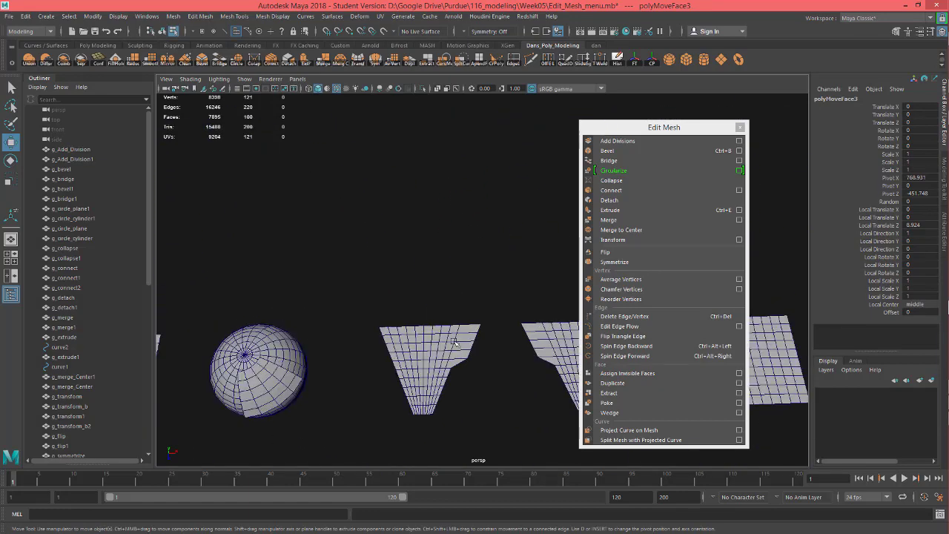
middle_click_drag(464, 352, 464, 407, "alt")
middle_click_drag(440, 282, 486, 312, "alt")
scroll(455, 320, "up", 6)
right_click_drag(486, 254, 441, 245)
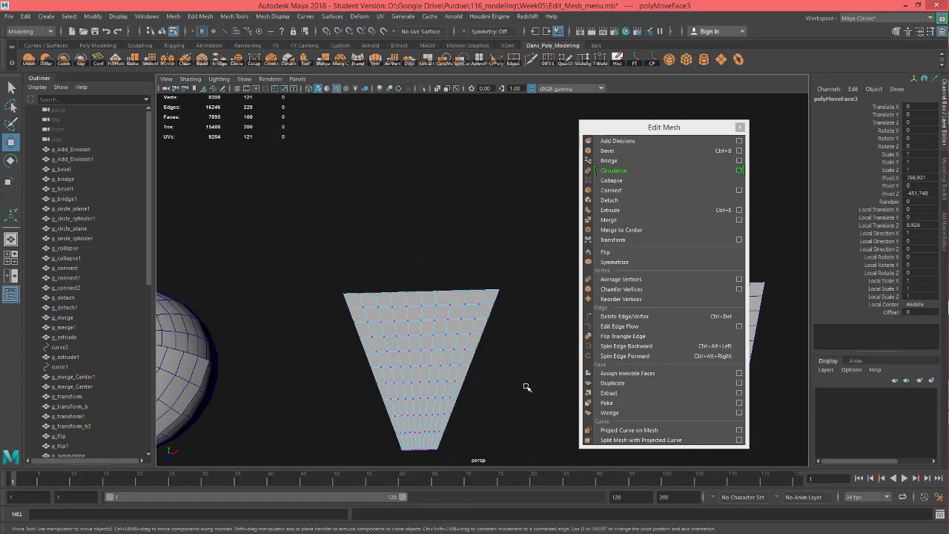
left_click_drag(523, 373, 490, 281)
left_click_drag(528, 384, 470, 335)
left_click_drag(534, 317, 554, 317)
left_click_drag(553, 318, 550, 318)
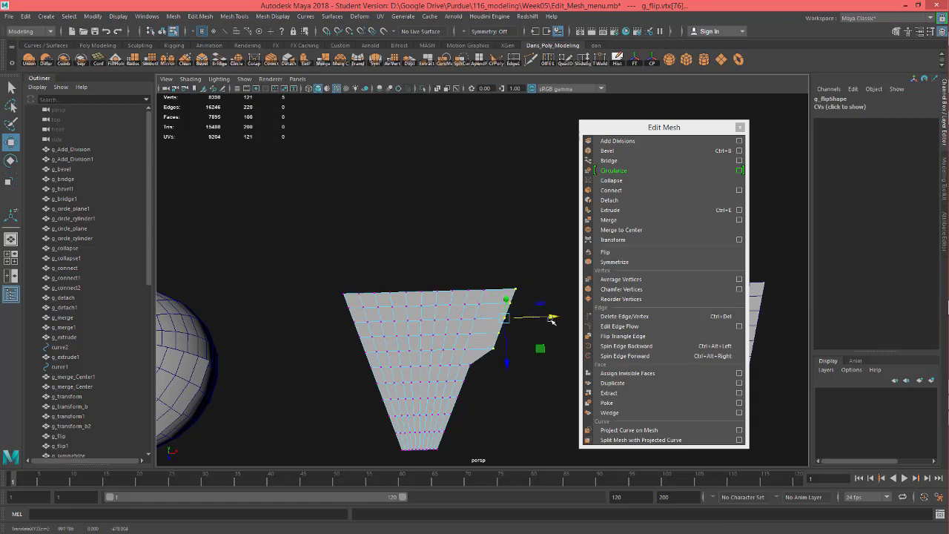
left_click_drag(530, 418, 514, 378, "alt")
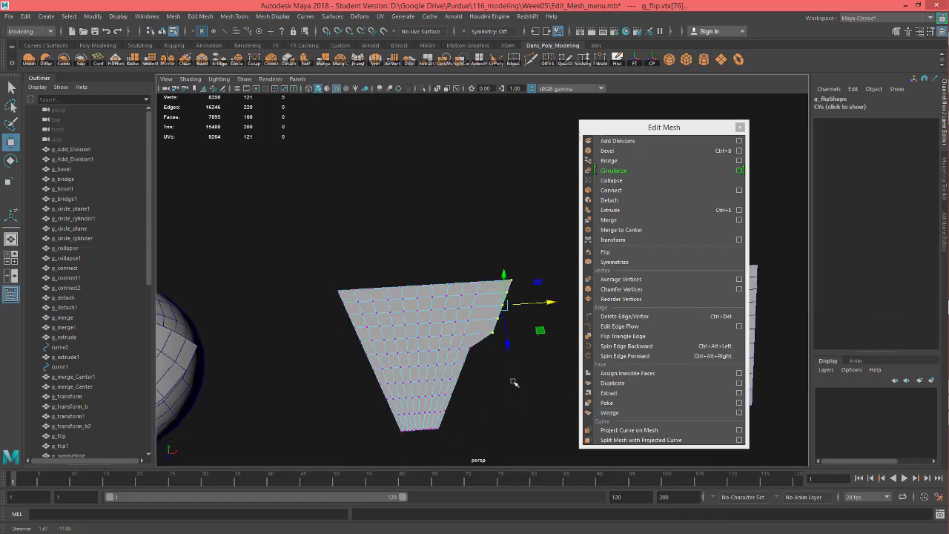
Select the five faces along the g_flip plane's bulged edge and Flip the mesh across a central edge.
right_click_drag(485, 239, 483, 274)
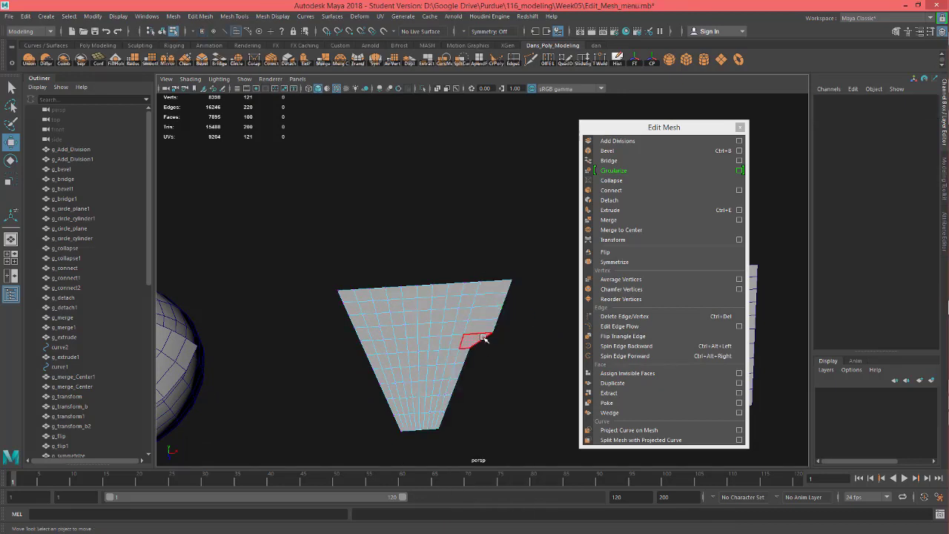
left_click(483, 337)
left_click(486, 326, "shift")
left_click(490, 313, "shift")
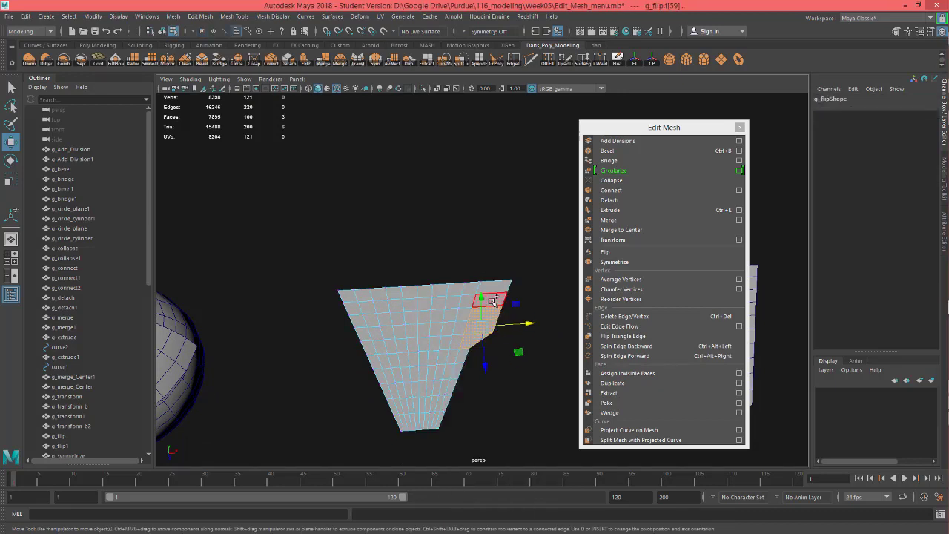
left_click(494, 300, "shift")
left_click(609, 252)
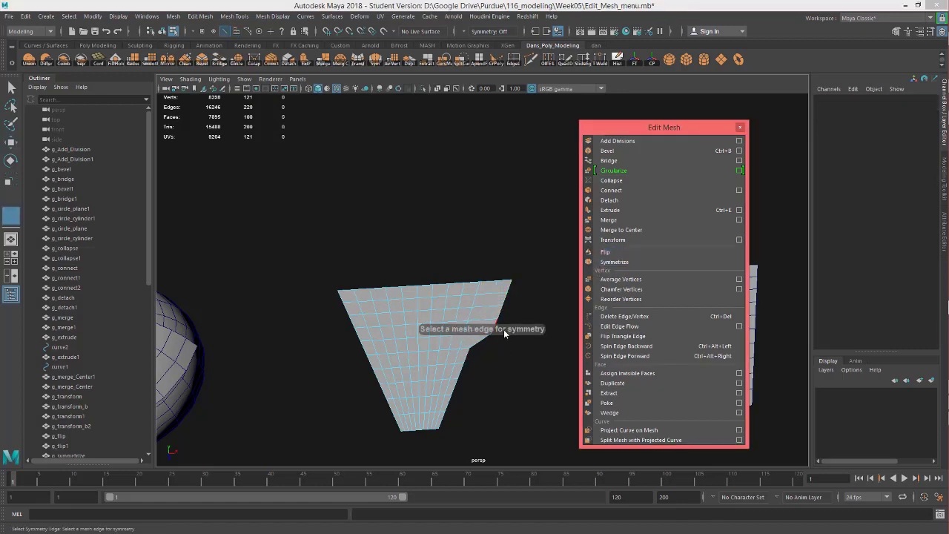
left_click(419, 318)
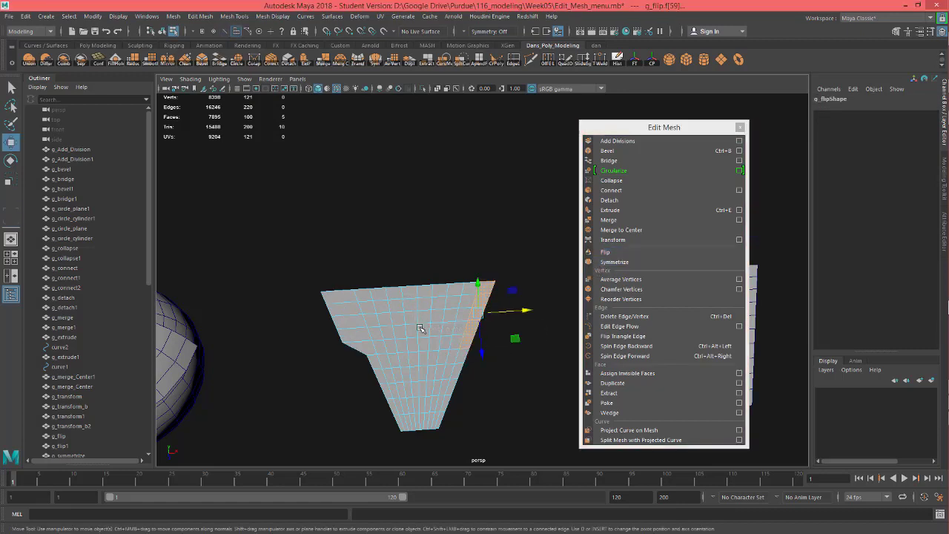
left_click_drag(475, 405, 509, 337, "alt")
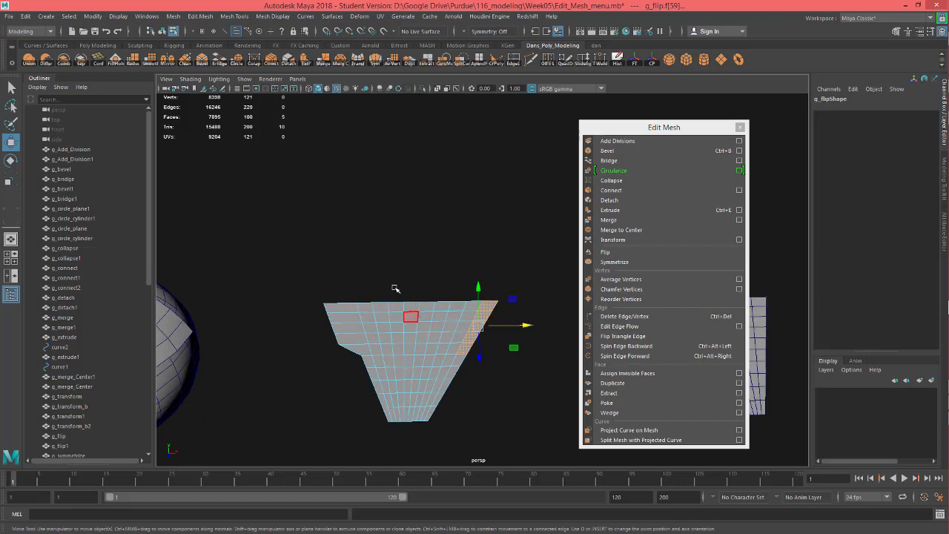
Select the faces of the bulging upper-left section of the flipped mesh.
mouse_move(422, 338)
left_mouse_down("alt")
mouse_move(430, 381)
mouse_move(434, 332)
left_mouse_up("alt")
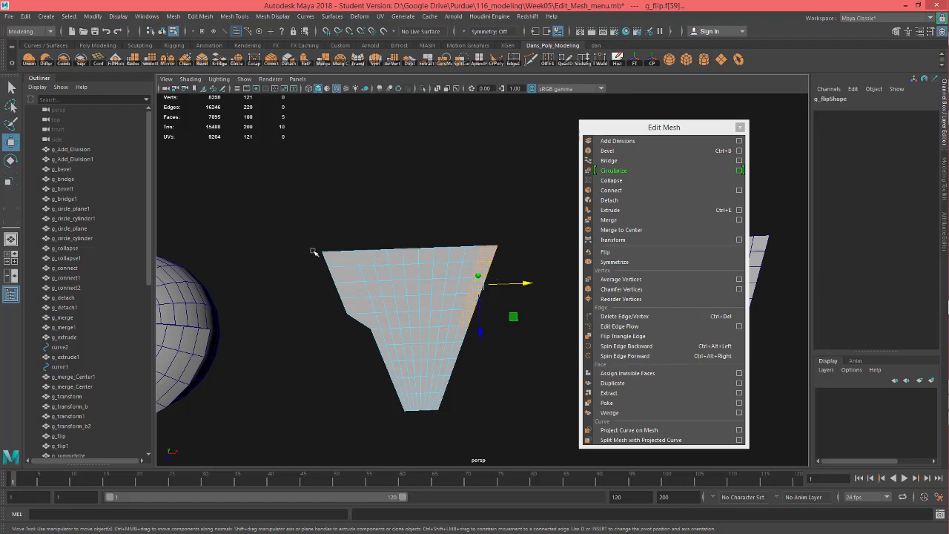
left_click_drag(451, 367, 455, 338, "alt")
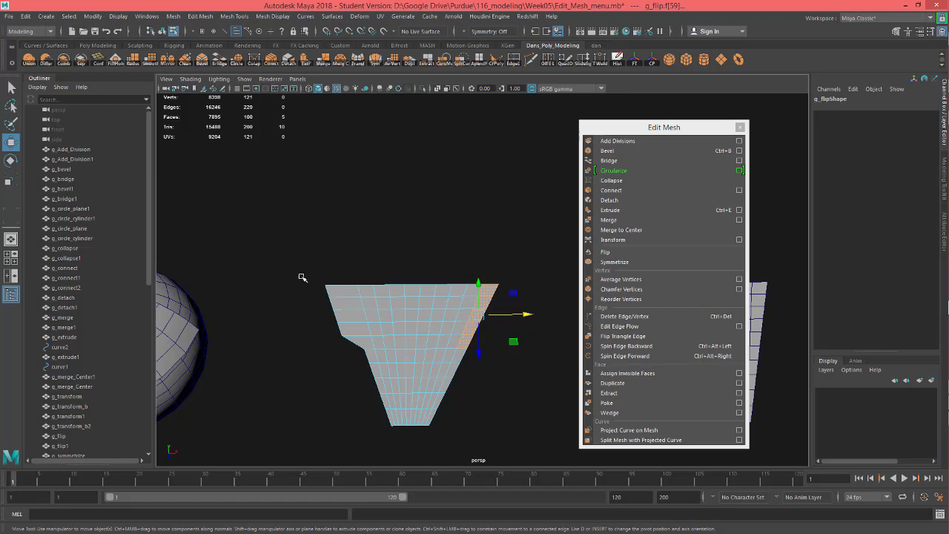
left_click_drag(302, 277, 353, 386)
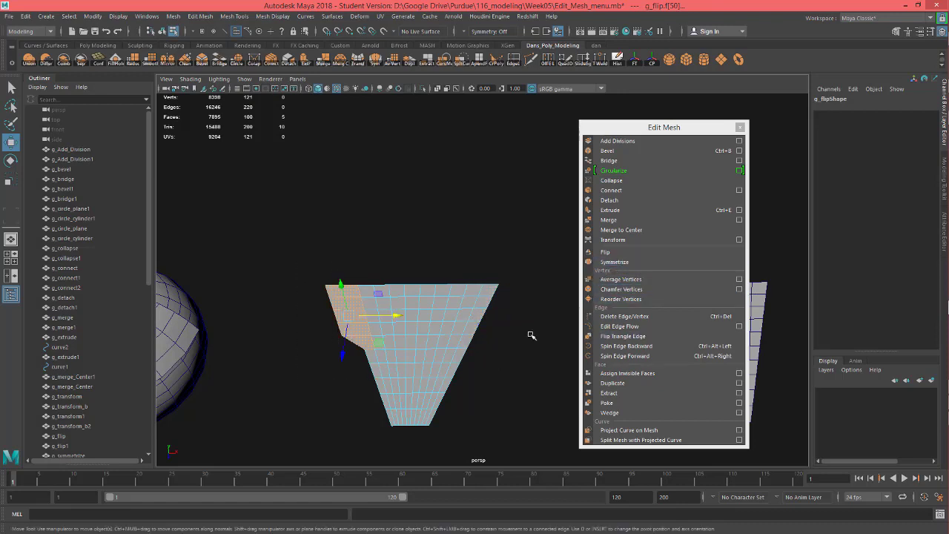
Move the upper vertices of the symmetrize mesh's left edge outward along X to form a bulge.
middle_click_drag(538, 366, 352, 346, "alt")
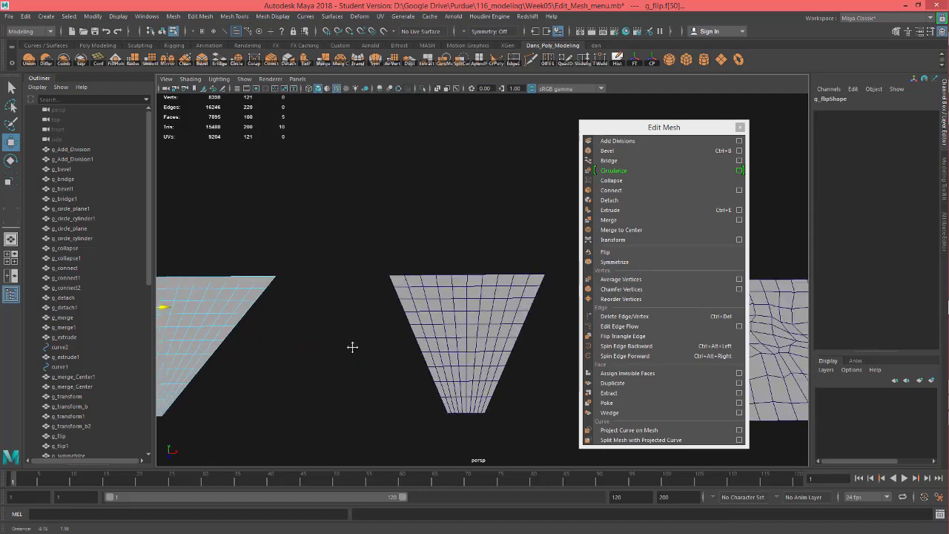
left_click(457, 304)
right_click_drag(458, 306, 430, 238)
left_click_drag(369, 261, 412, 353)
left_click_drag(401, 248, 433, 287, "ctrl")
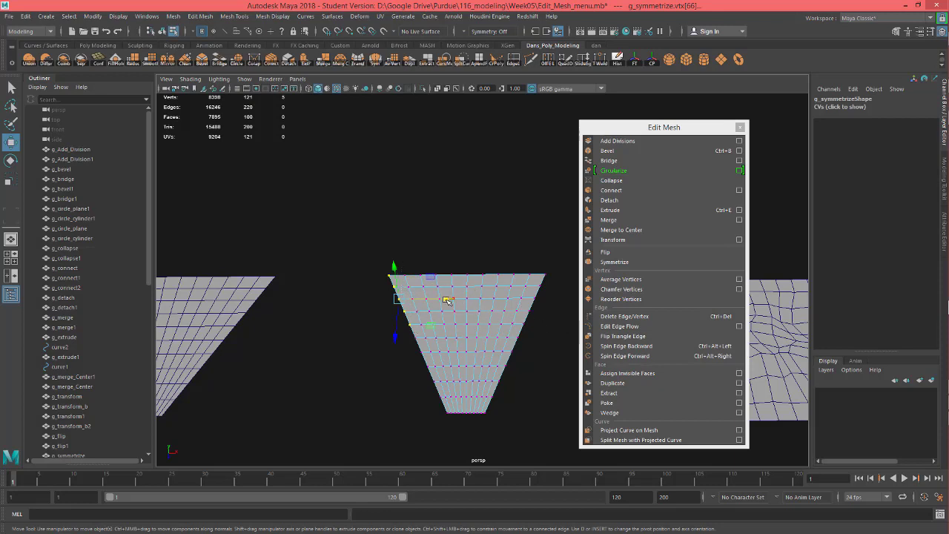
left_click_drag(447, 299, 424, 297)
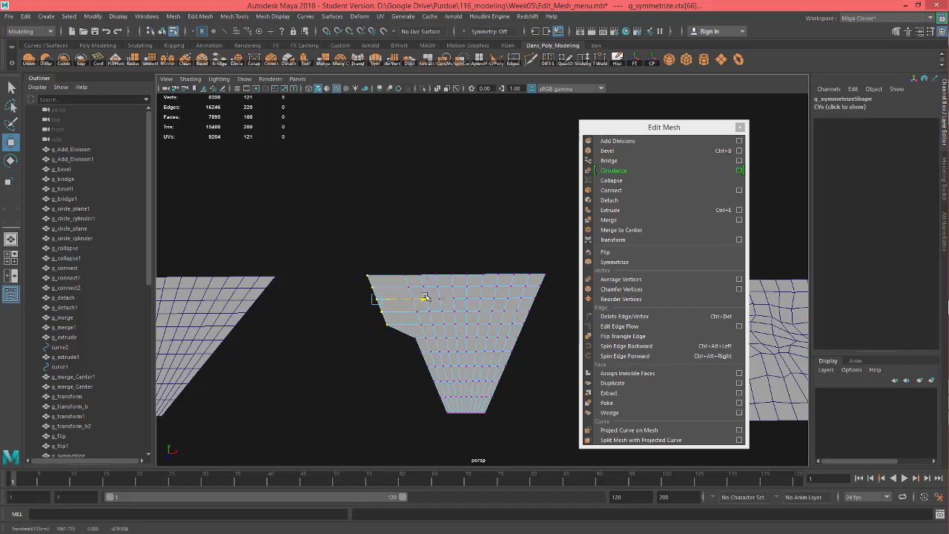
Select the faces of the bulge and symmetrize them across the mesh's vertical centre edge.
right_click_drag(370, 252, 398, 260)
left_click_drag(367, 257, 397, 348)
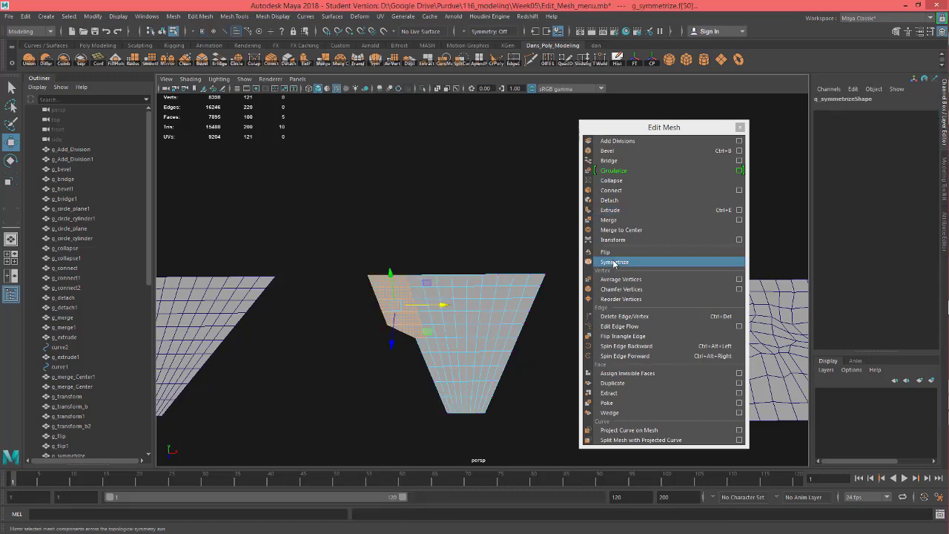
left_click(605, 263)
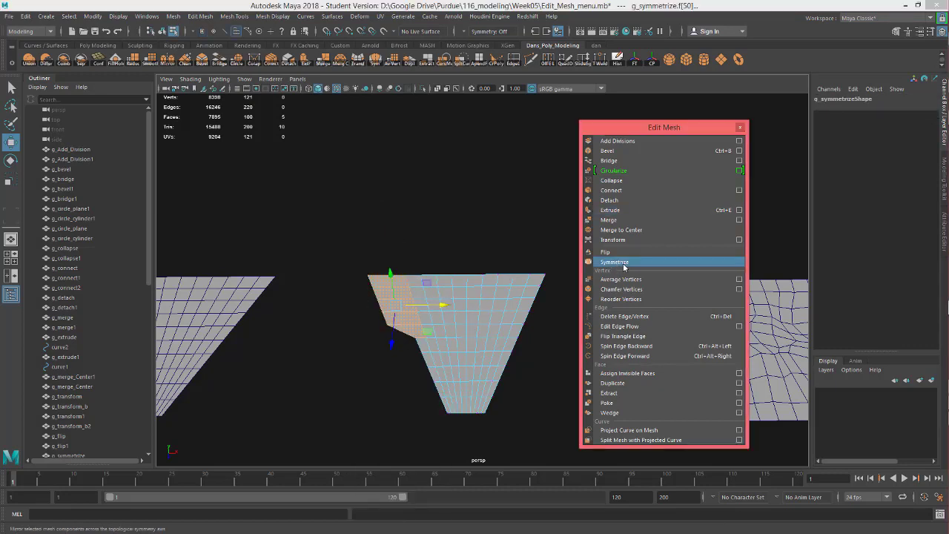
left_click(465, 304)
middle_click_drag(508, 311, 451, 240, "alt")
left_click_drag(451, 240, 502, 358, "alt")
middle_click_drag(486, 307, 536, 356, "alt")
left_click_drag(537, 356, 502, 335, "alt")
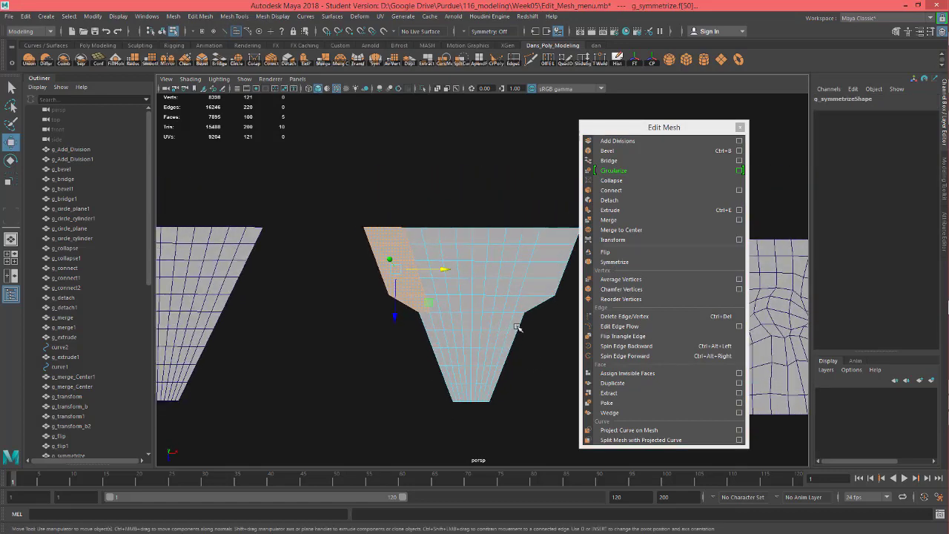
Compare the flipped mesh with the symmetrized mesh beside it.
right_click_drag(517, 327, 485, 322, "alt")
middle_click_drag(485, 322, 471, 296, "alt")
middle_click_drag(274, 276, 314, 252, "alt")
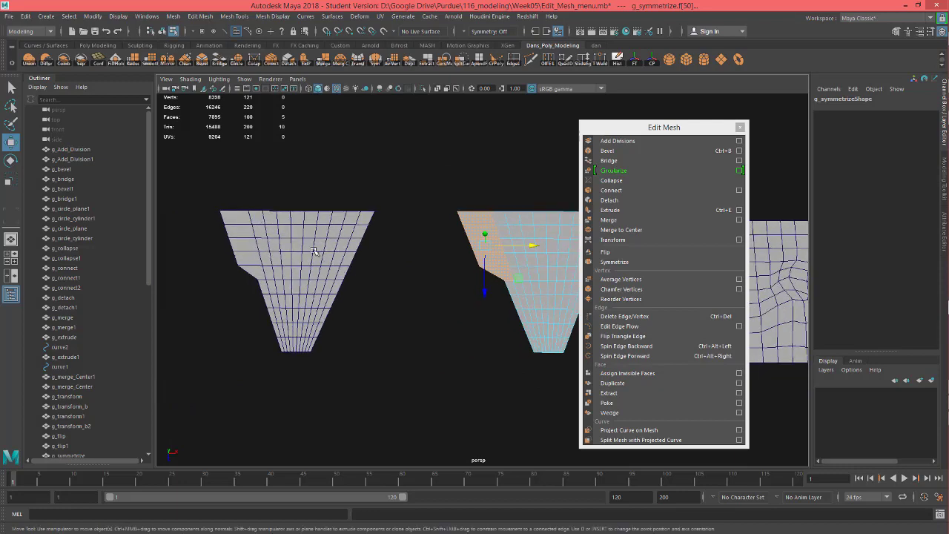
middle_click_drag(391, 264, 381, 267, "alt")
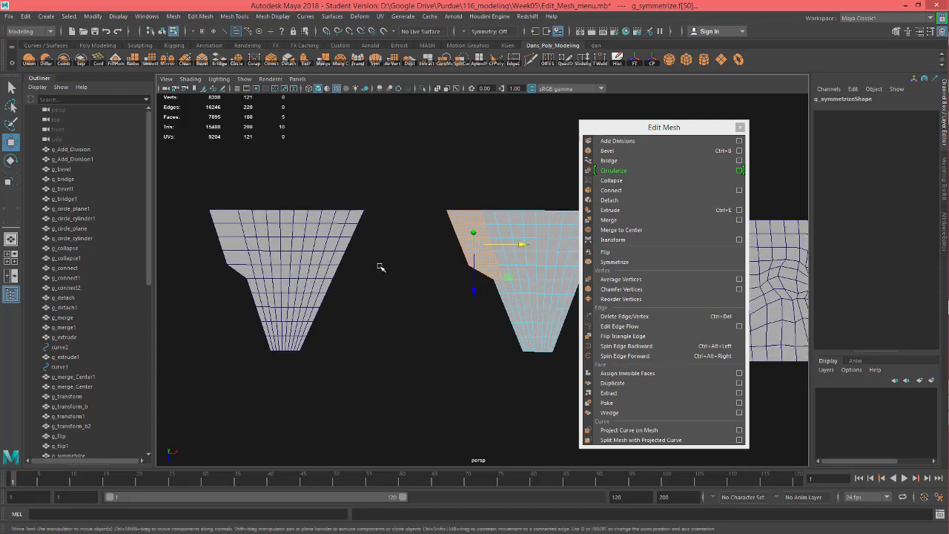
scroll(396, 263, "down", 3)
middle_click_drag(487, 272, 397, 273, "alt")
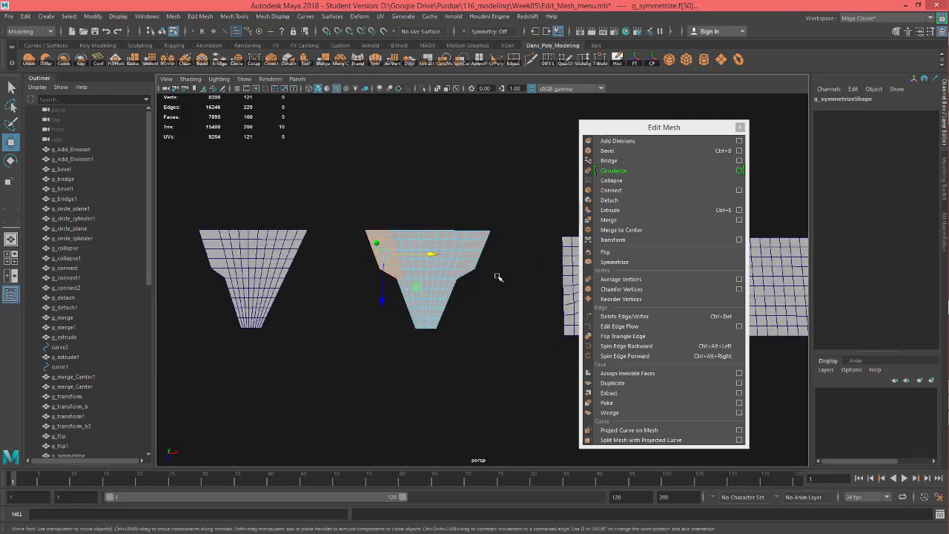
middle_click_drag(496, 275, 418, 241, "alt")
scroll(453, 199, "up", 3)
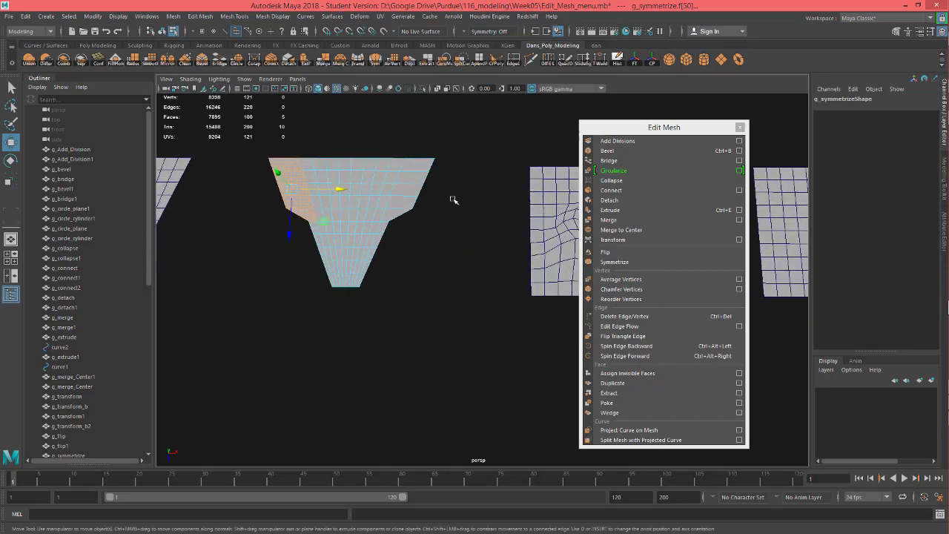
Select the distorted grid plane g_average_vertices in object mode.
middle_click_drag(470, 257, 441, 254, "alt")
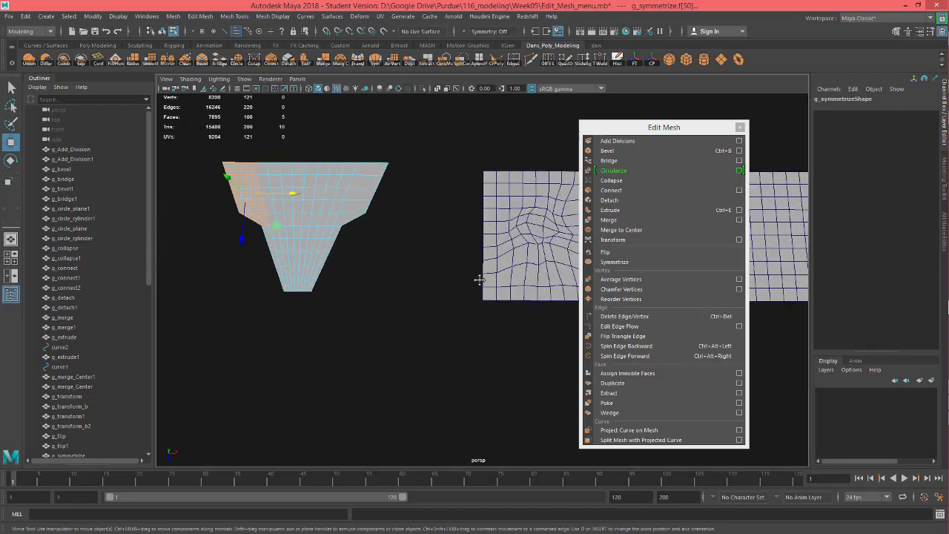
middle_click_drag(479, 279, 436, 275, "alt")
right_click_drag(432, 227, 487, 201)
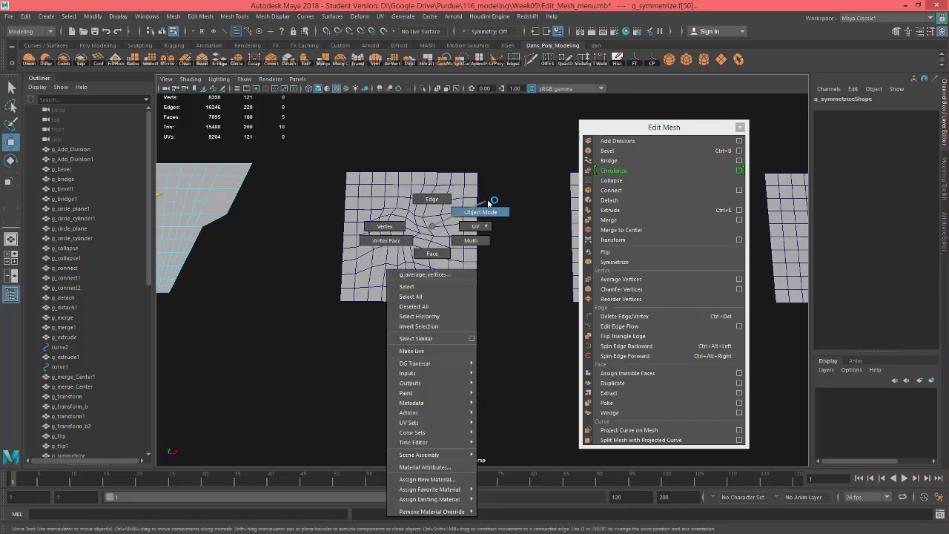
left_click(447, 281)
left_click_drag(450, 265, 448, 268, "alt")
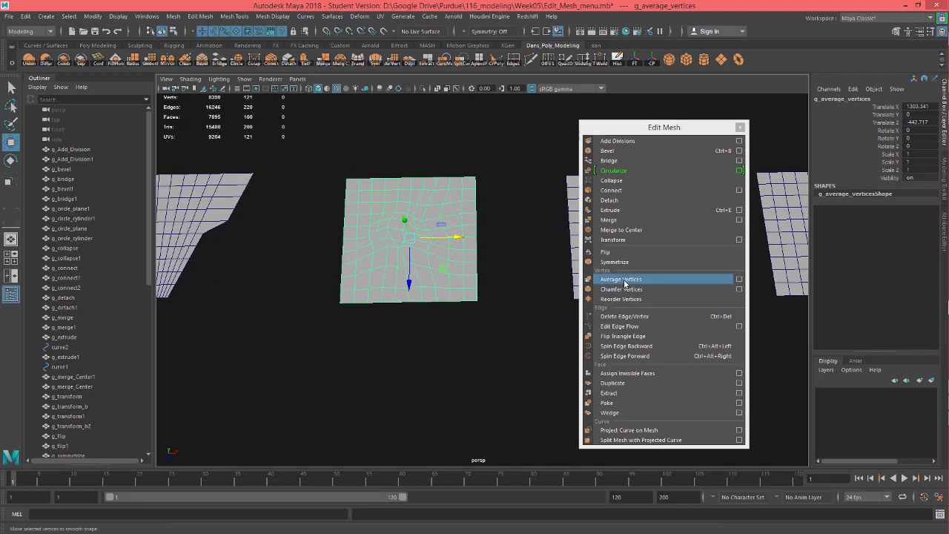
mouse_move(485, 275)
left_mouse_down("alt")
mouse_move(515, 281)
mouse_move(474, 283)
left_mouse_up("alt")
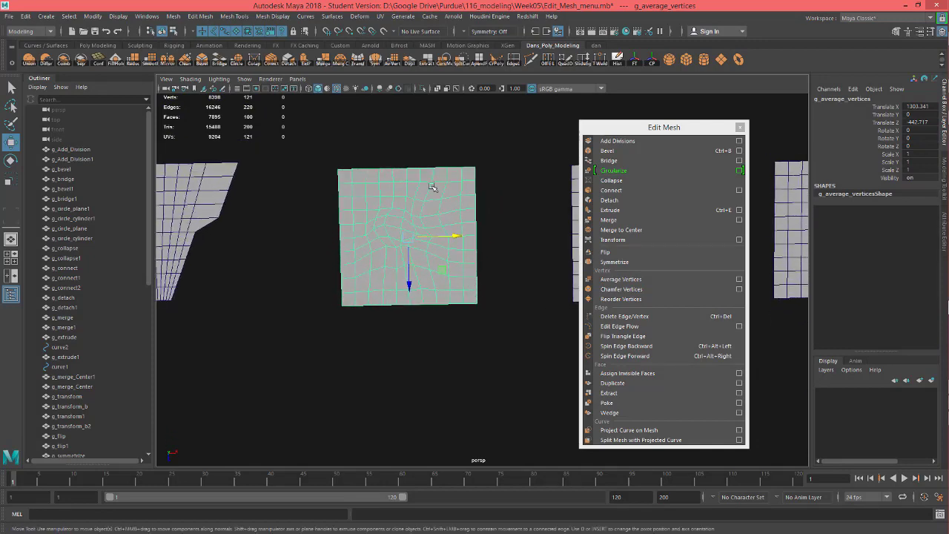
Apply Average Vertices to all interior vertices of the distorted plane and set its iterations to 98.
right_click_drag(437, 210, 364, 187)
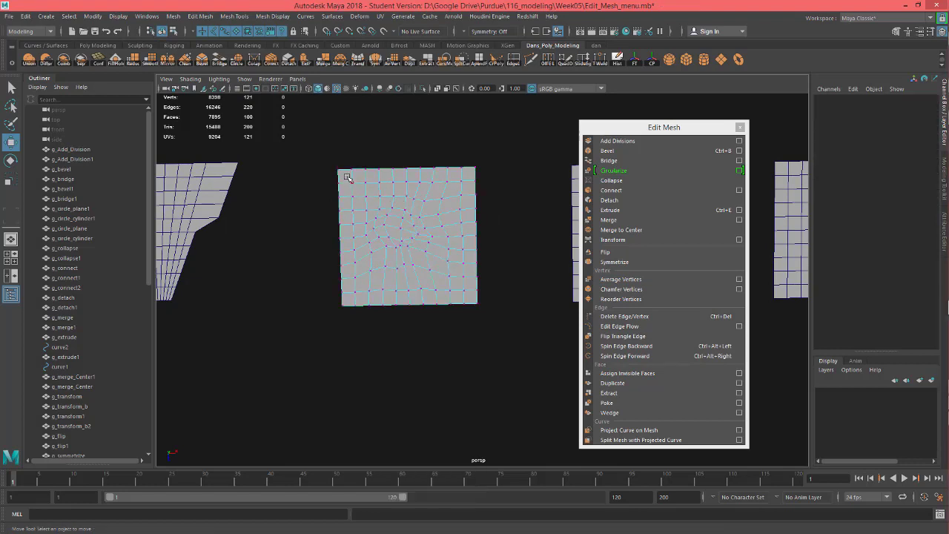
left_click_drag(346, 177, 467, 291)
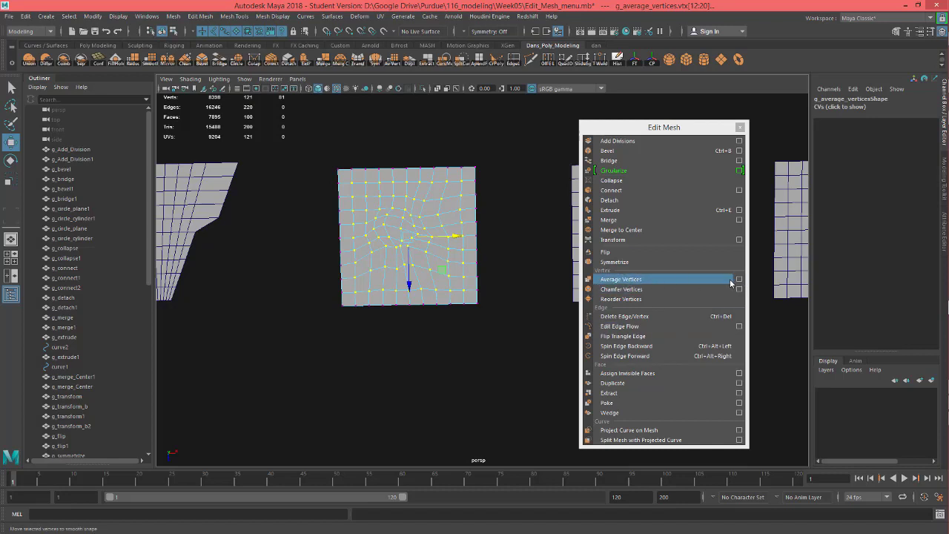
left_click(659, 279)
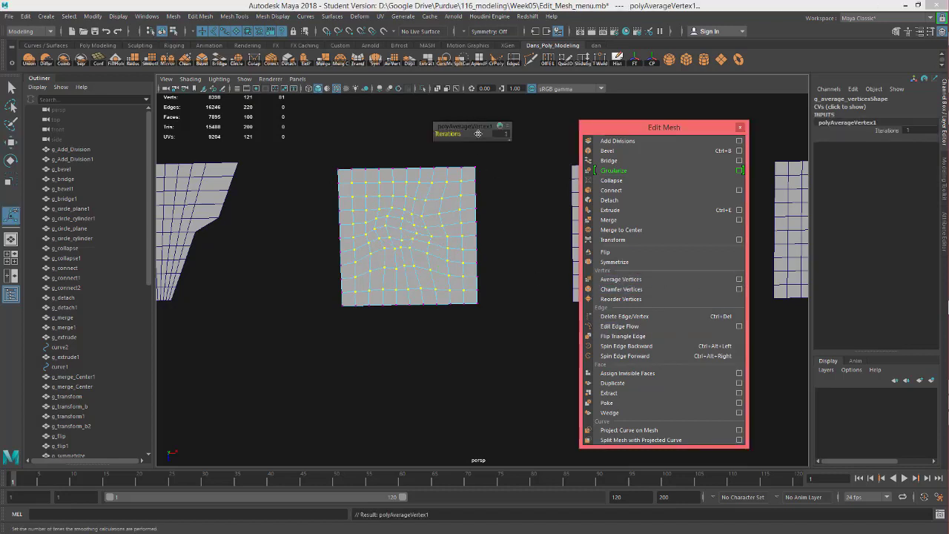
left_click_drag(458, 134, 506, 138)
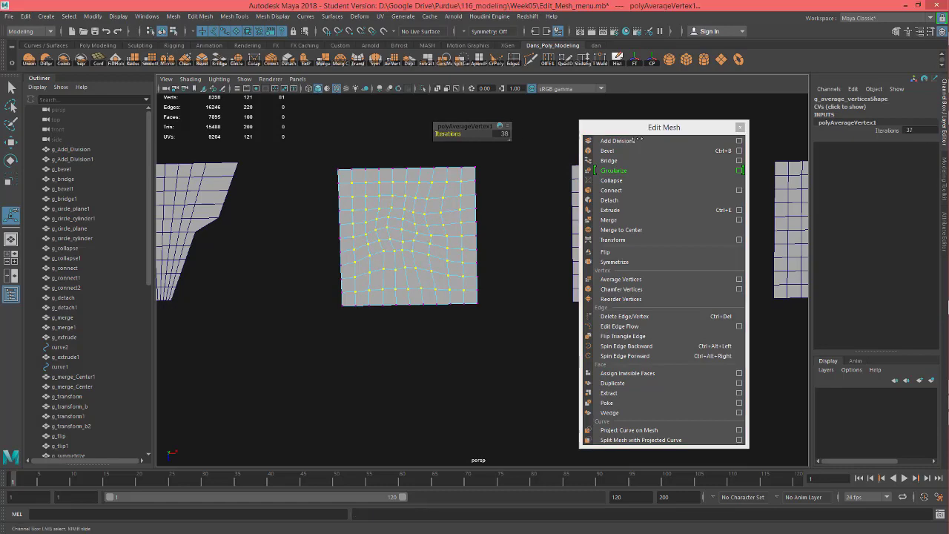
left_click_drag(638, 140, 723, 138)
left_click_drag(495, 271, 513, 235, "alt")
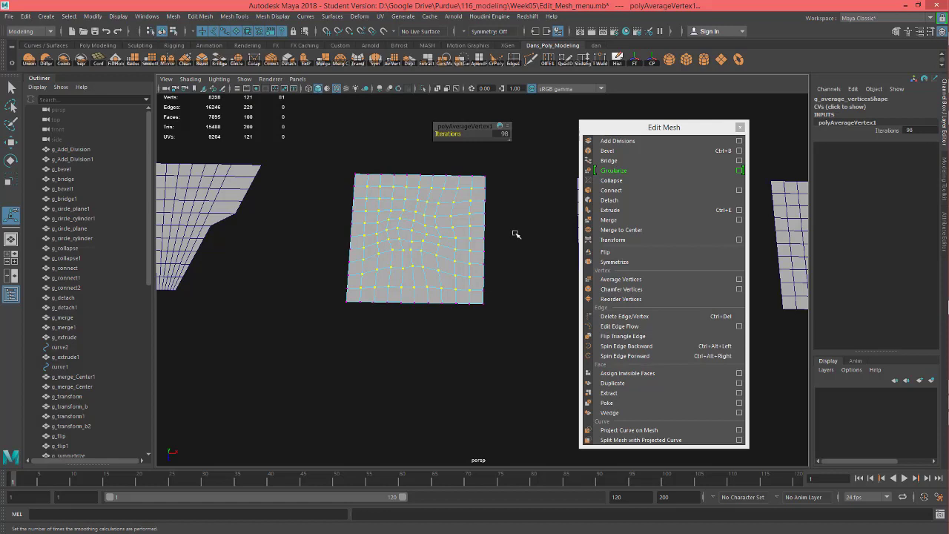
Repeat Average Vertices 21 more times on the same interior vertices to even out the grid.
key("g")
key("g")
key("g")
key("g")
key("g")
key("g")
key("g")
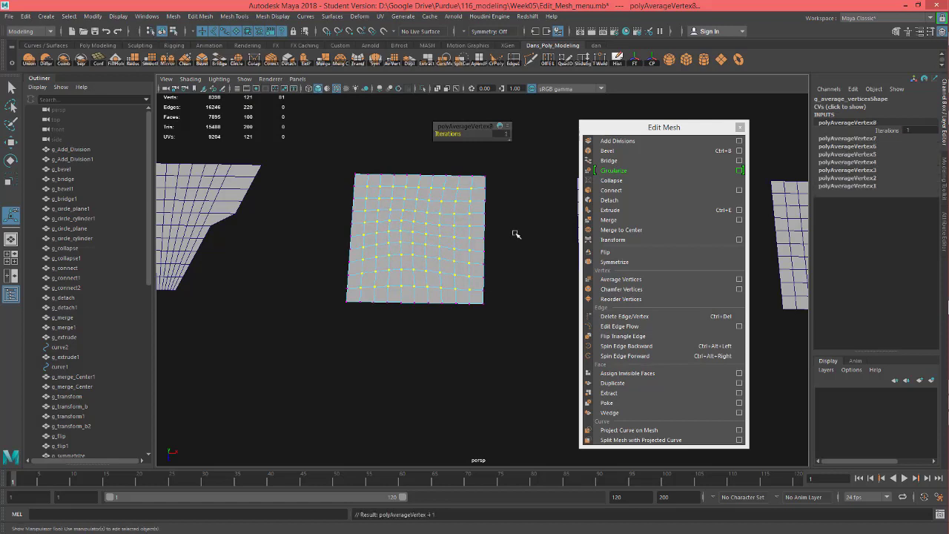
key("g")
key("g")
key("g")
key("g")
key("g")
key("g")
key("g")
key("g")
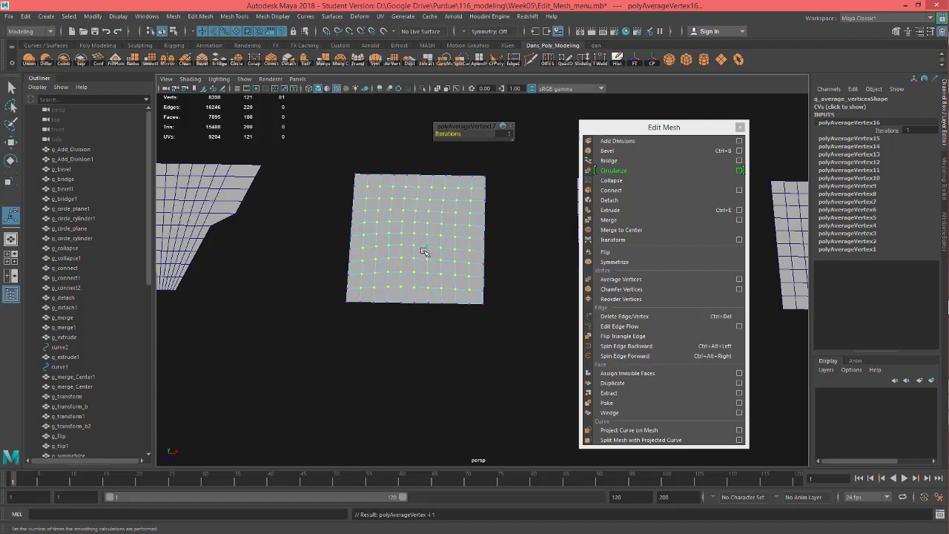
key("g")
key("g")
key("g")
key("g")
key("g")
key("g")
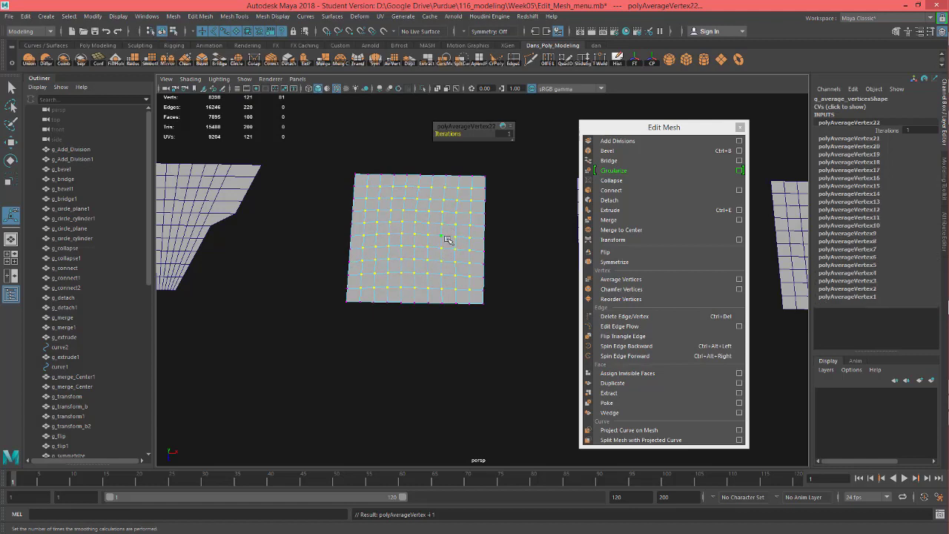
Return the averaged plane to object mode and delete its construction history.
right_click_drag(448, 239, 485, 230)
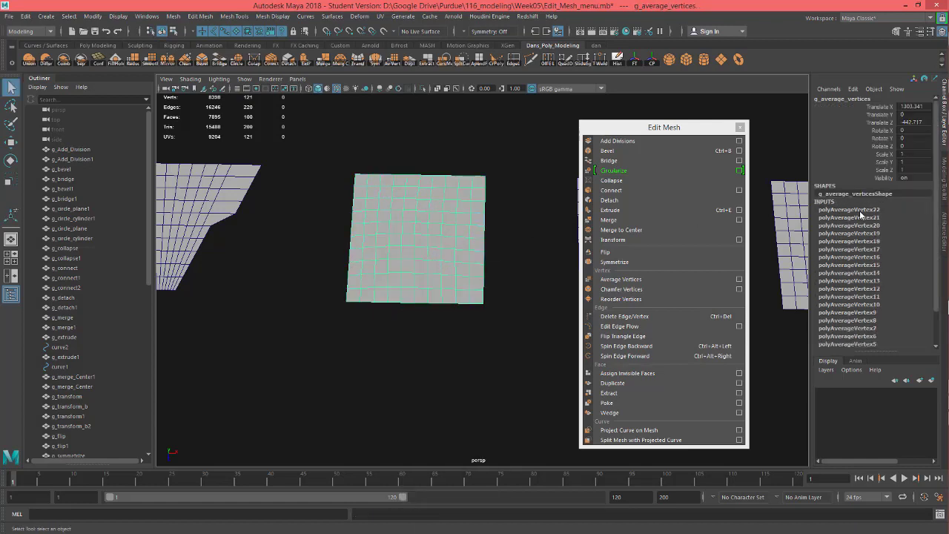
scroll(864, 223, "down", 3)
scroll(868, 296, "up", 3)
left_click(620, 61)
Select the g_chamfer_vertices plane next to the averaged one and locate it in the object list.
middle_click_drag(479, 196, 314, 183, "alt")
left_click(492, 218)
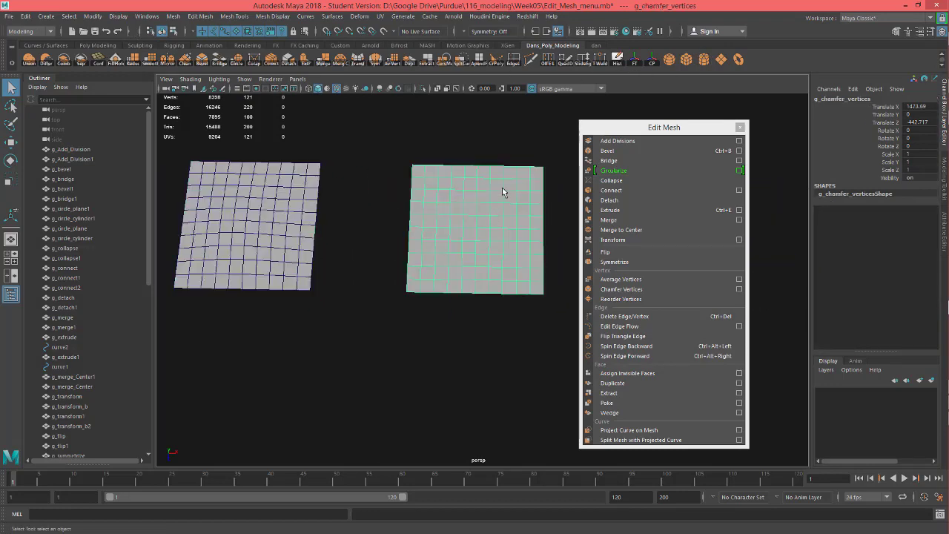
scroll(59, 303, "down", 8)
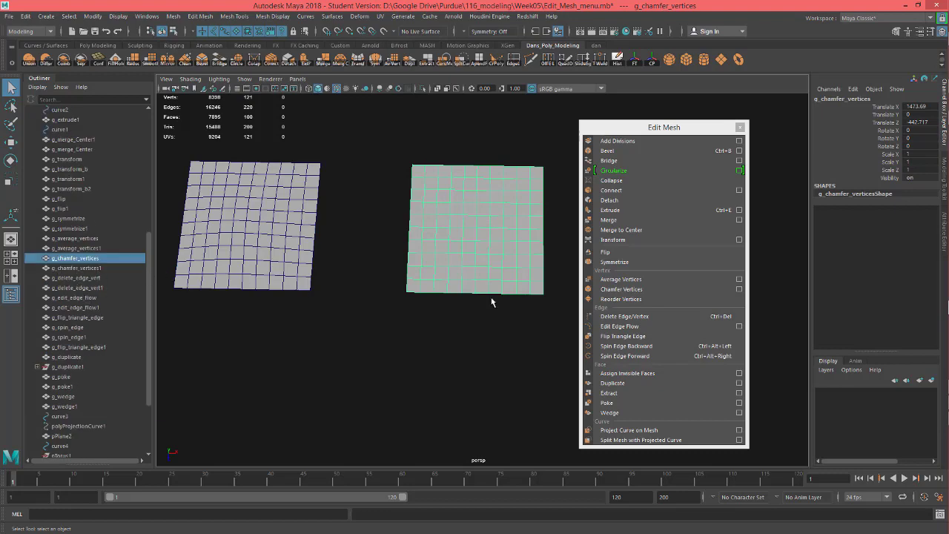
left_click_drag(470, 260, 476, 270, "alt")
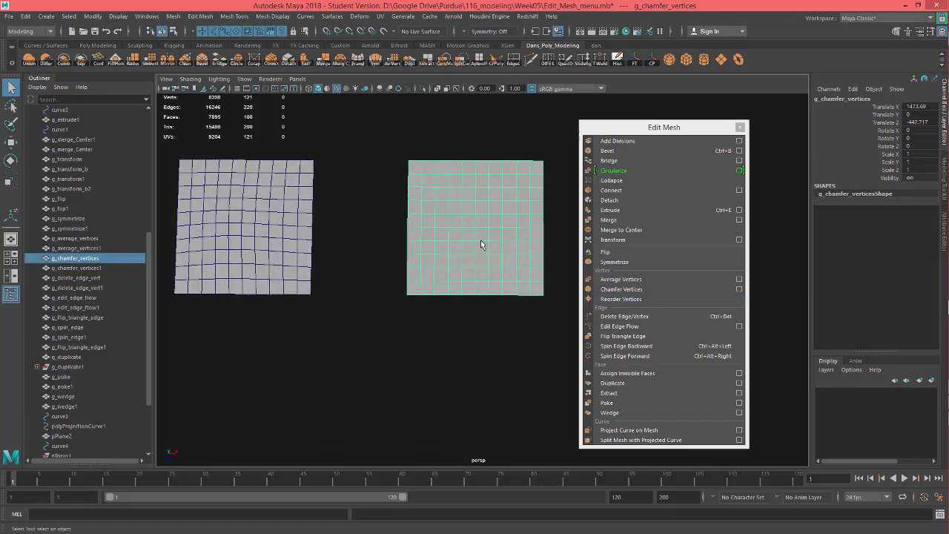
Apply Chamfer Vertices to four scattered interior vertices of the g_chamfer_vertices plane.
right_click_drag(480, 239, 452, 231)
scroll(452, 230, "up", 3)
left_click(453, 204)
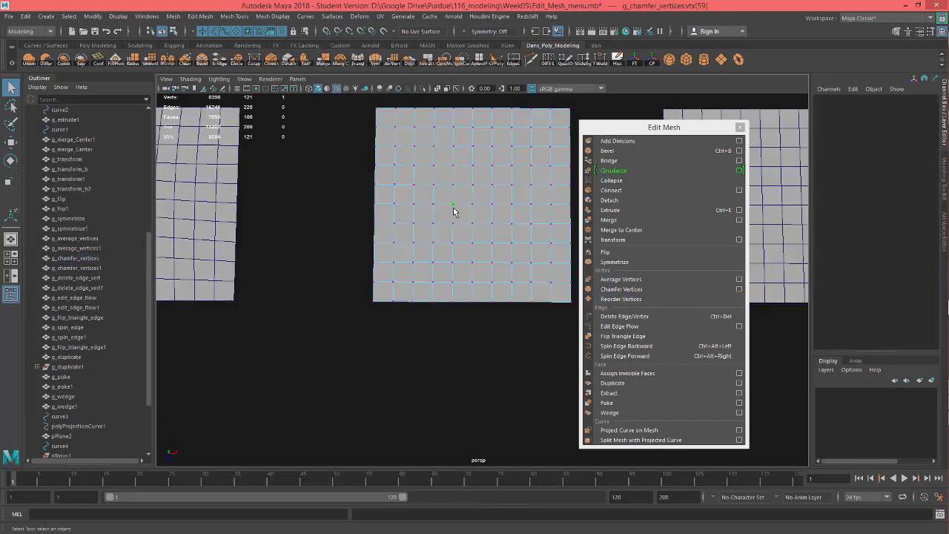
left_click(531, 243, "shift")
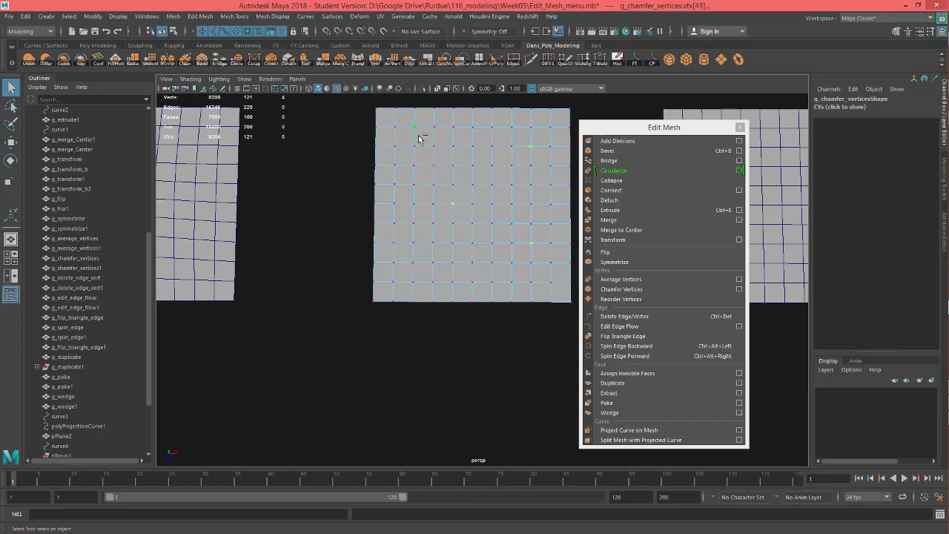
left_click(630, 289)
middle_click_drag(390, 247, 342, 264, "alt")
right_click_drag(429, 265, 433, 265, "alt")
scroll(433, 265, "up", 5)
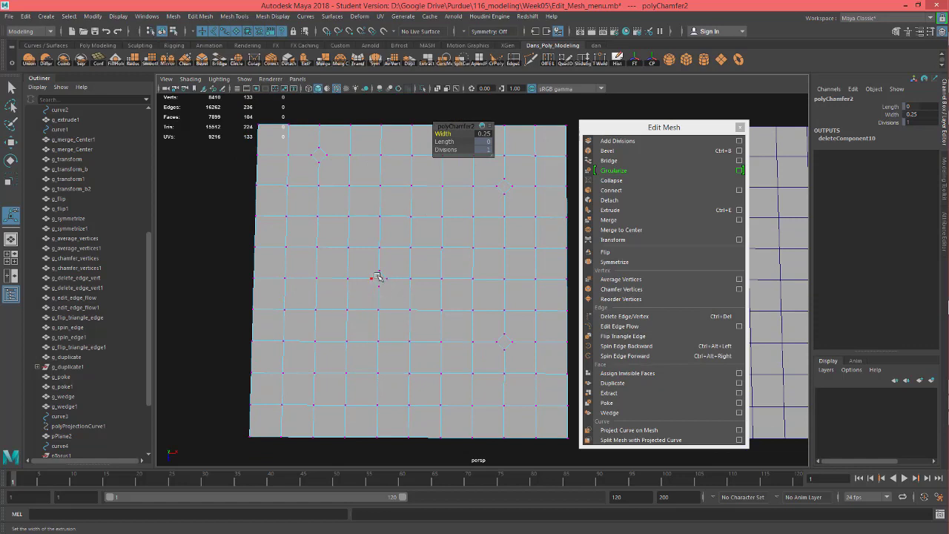
Set the vertex chamfer's width to 0.35.
left_click(443, 150)
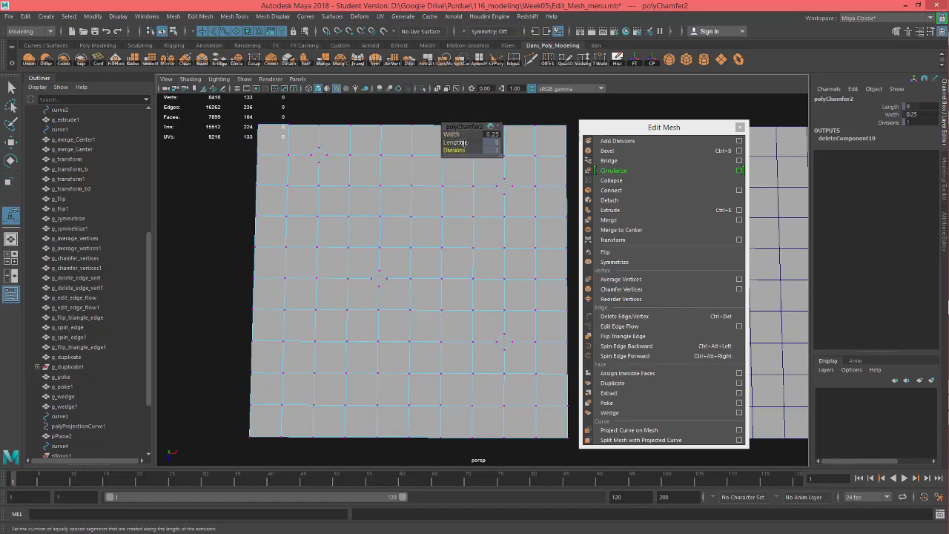
left_click(453, 133)
middle_click_drag(453, 134, 451, 134)
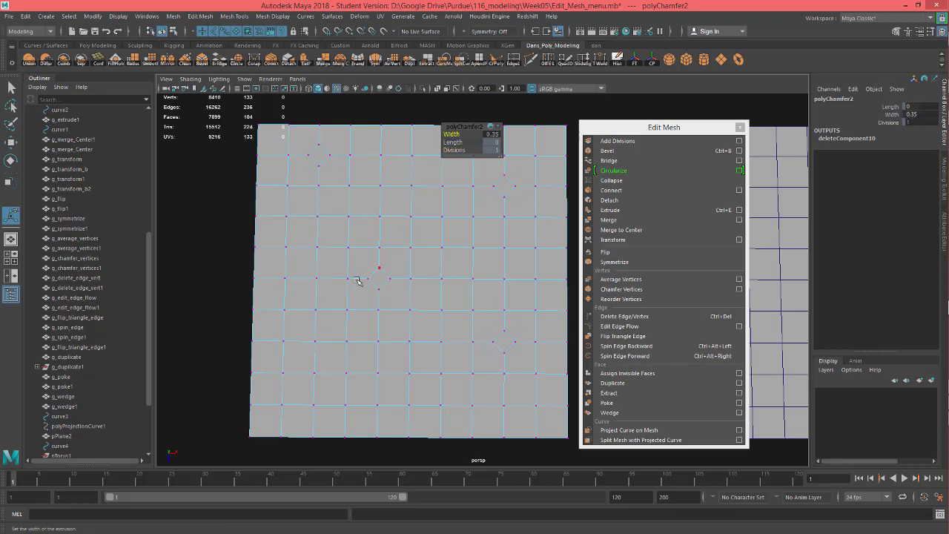
middle_click_drag(357, 280, 377, 265, "alt")
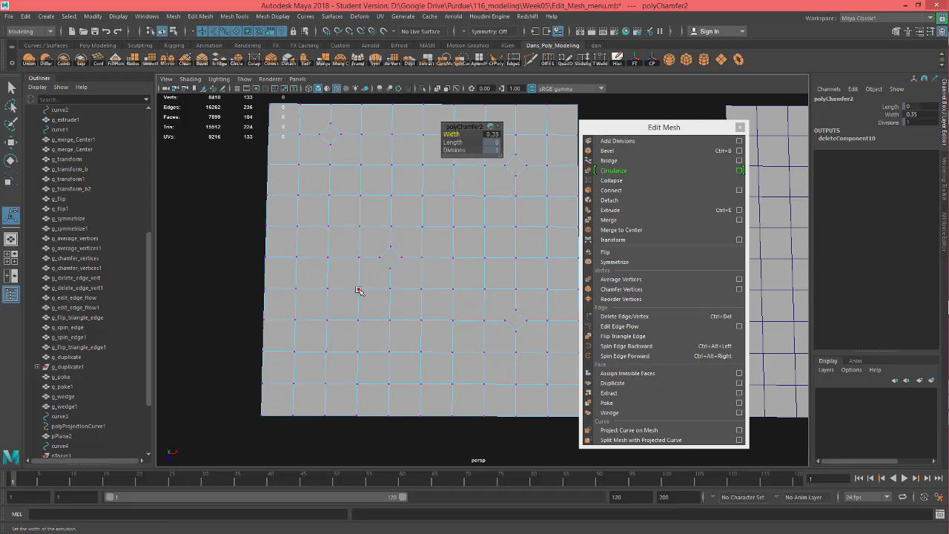
Using multi-component selection, connect the middle chamfer diamond's two lower edges to the two nearest grid vertices below with the Connect tool.
left_click(897, 31)
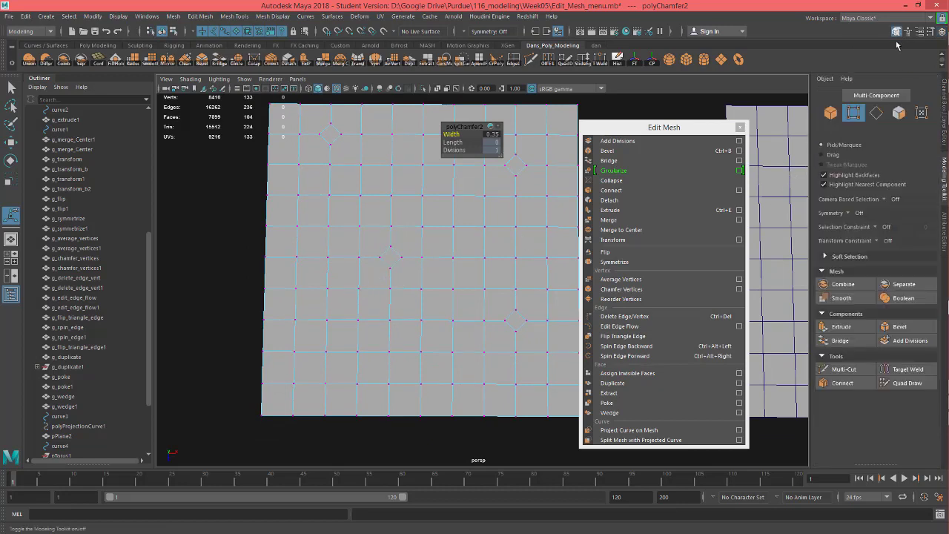
left_click(831, 114)
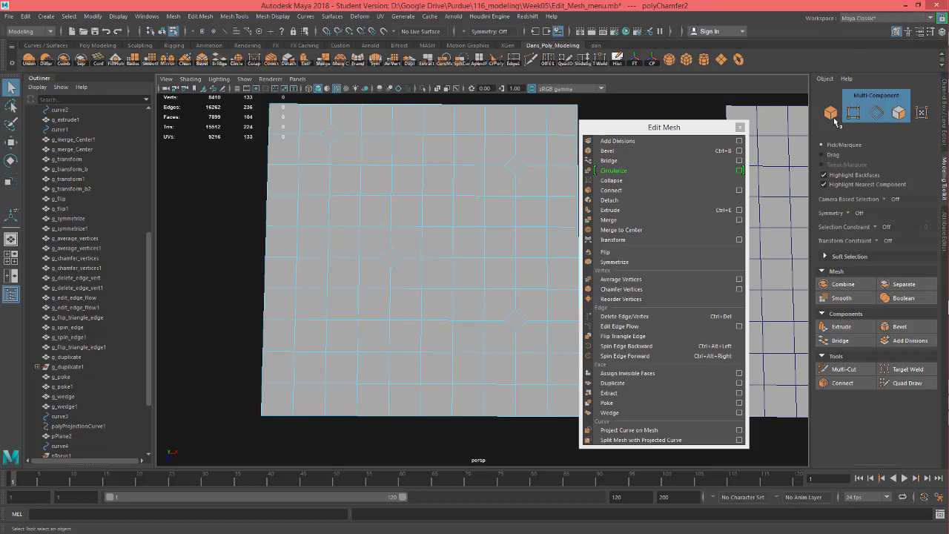
left_click(387, 268)
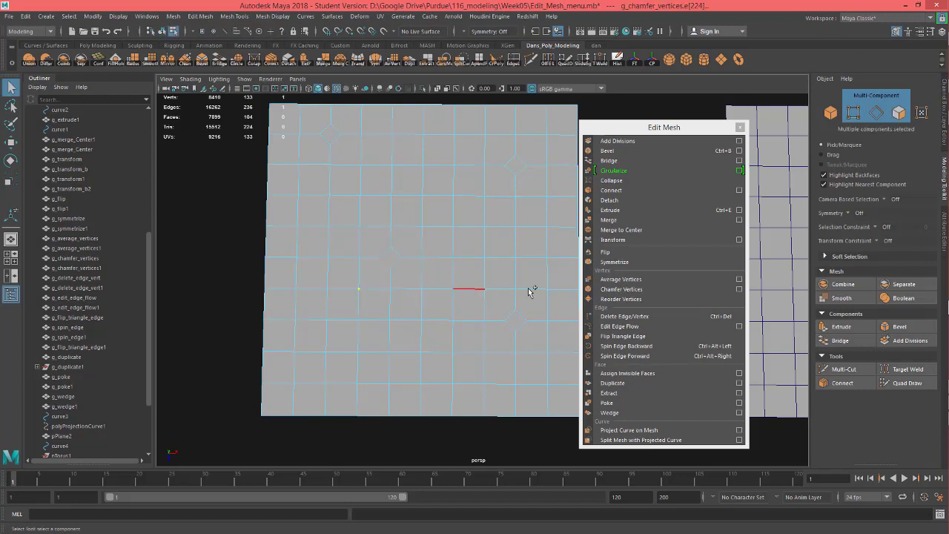
left_click(421, 297, "shift")
left_click(423, 290, "shift")
left_click(398, 253, "shift")
left_click(387, 253, "shift")
left_click(843, 383)
scroll(389, 275, "up", 3)
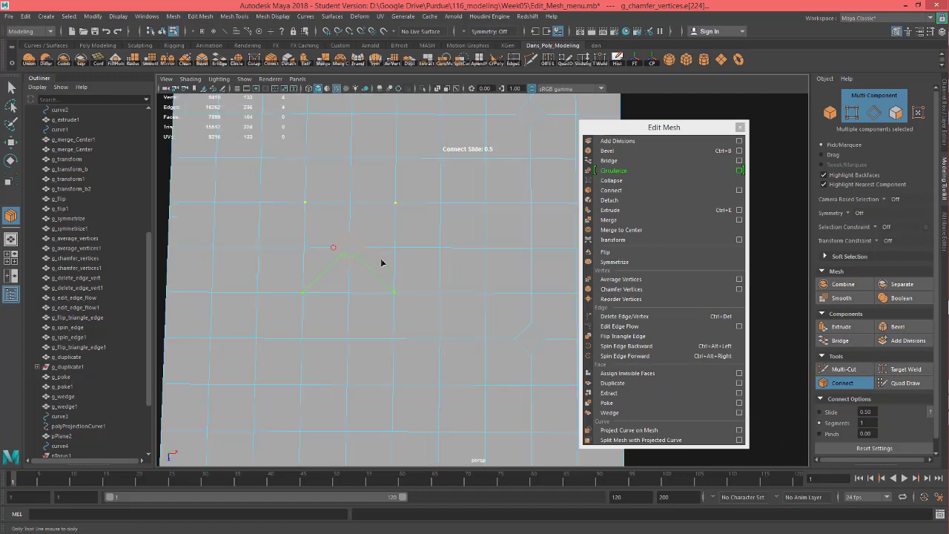
middle_click_drag(373, 267, 451, 290, "alt")
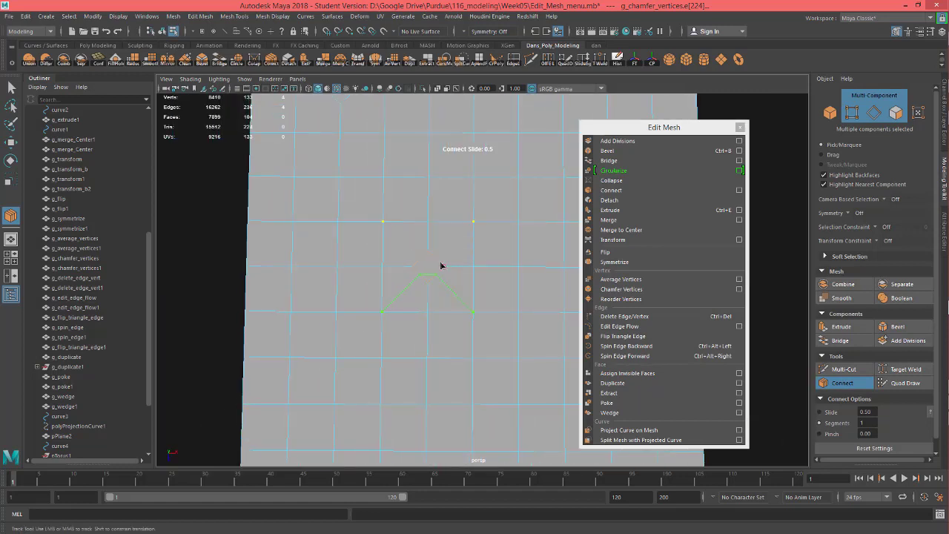
key("w")
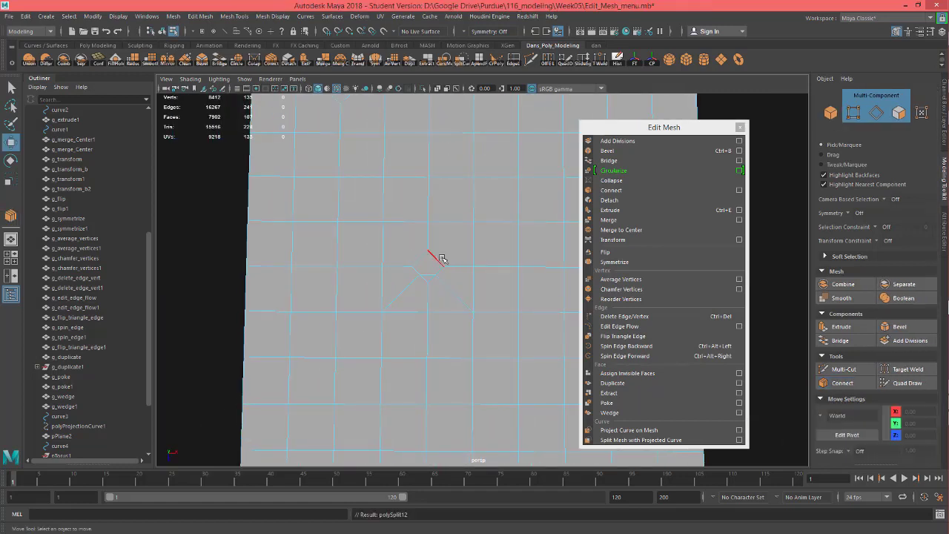
Connect the same diamond's two upper edges to the two nearest grid vertices above it.
left_click(435, 260)
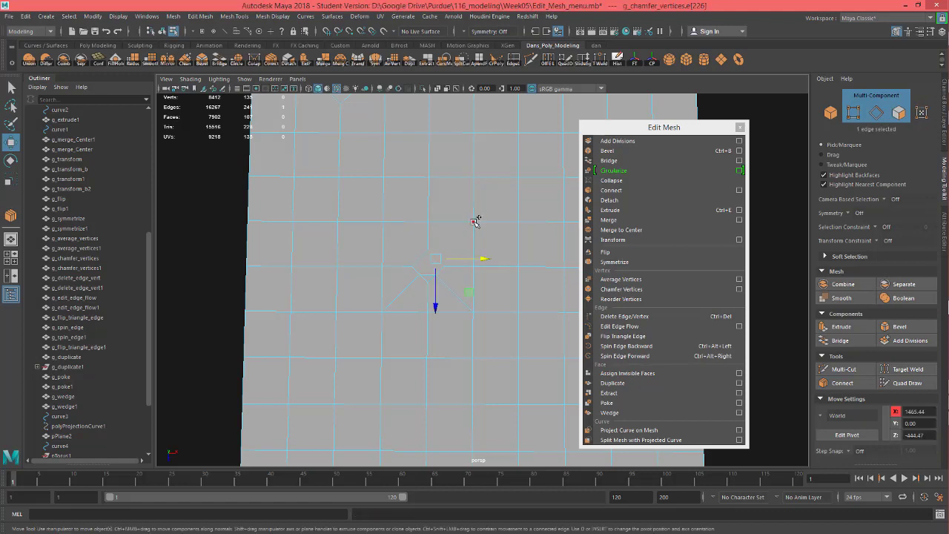
left_click(474, 221, "shift")
left_click(422, 259, "shift")
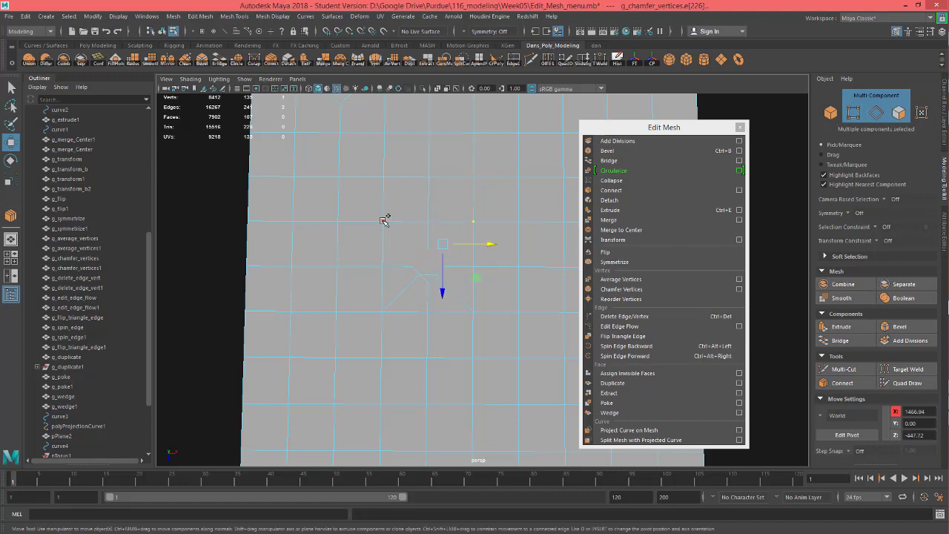
left_click(842, 383)
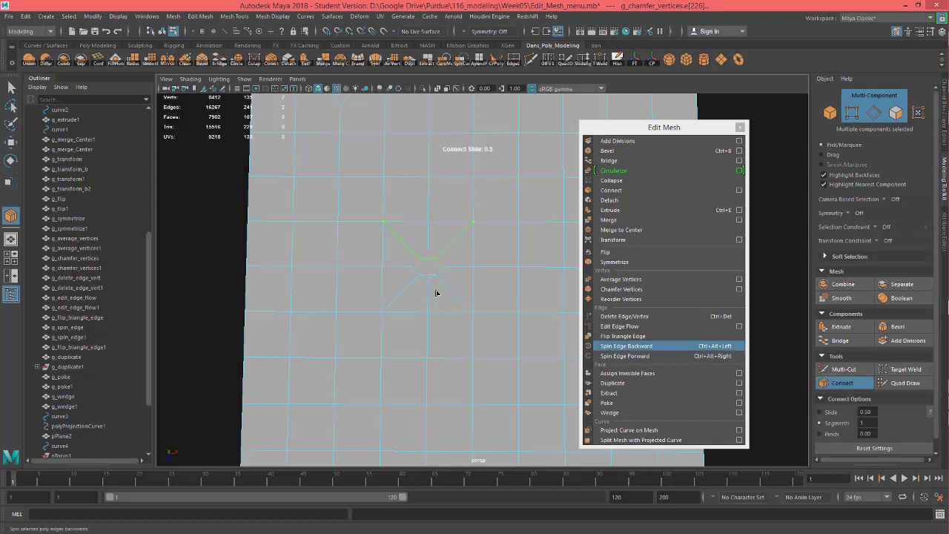
middle_click_drag(434, 275, 460, 247, "alt")
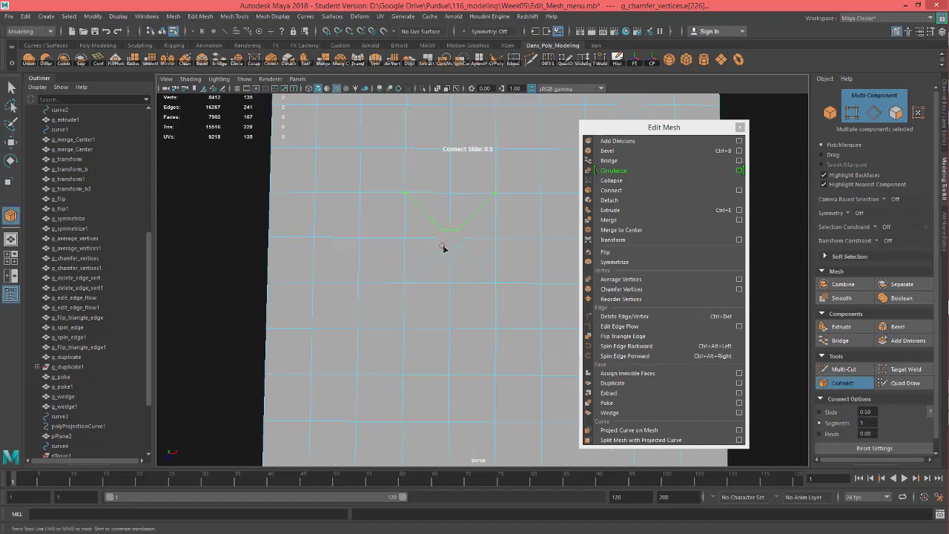
key("w")
Select the four new vertices on the diamond's sides and apply Circularize to them.
left_click(442, 246)
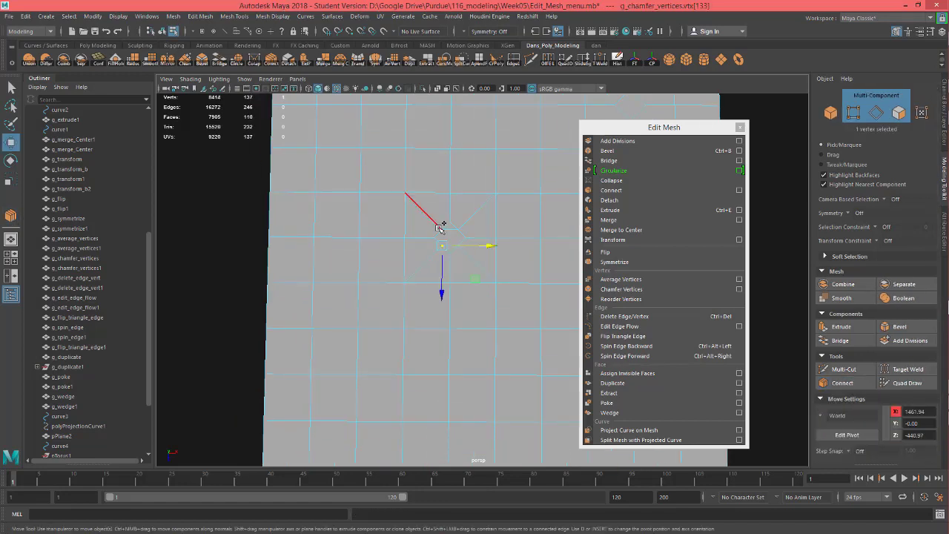
left_click(442, 229, "shift")
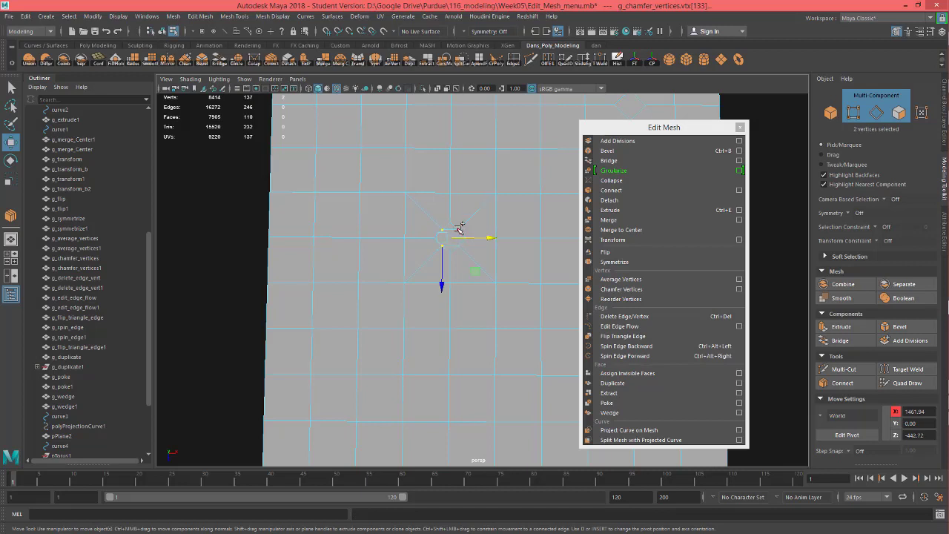
left_click(459, 229, "shift")
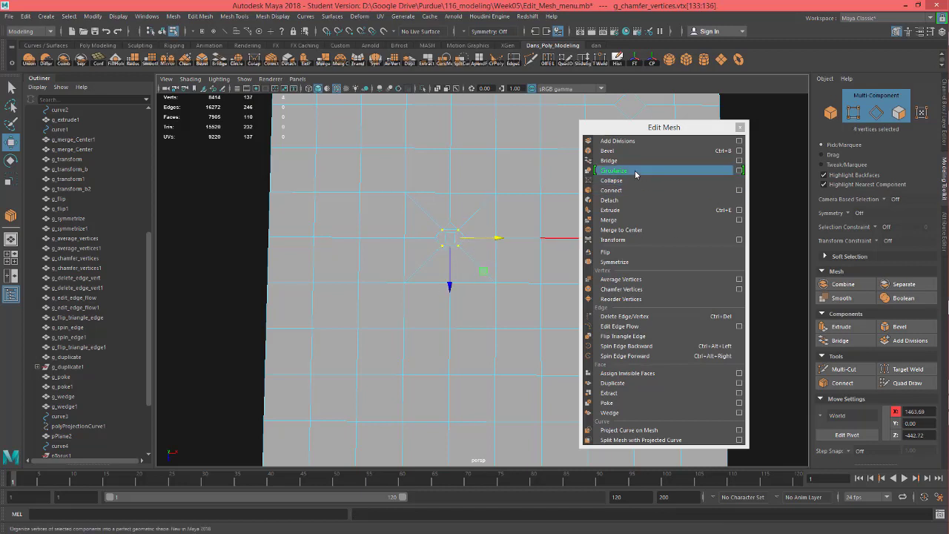
left_click(668, 171)
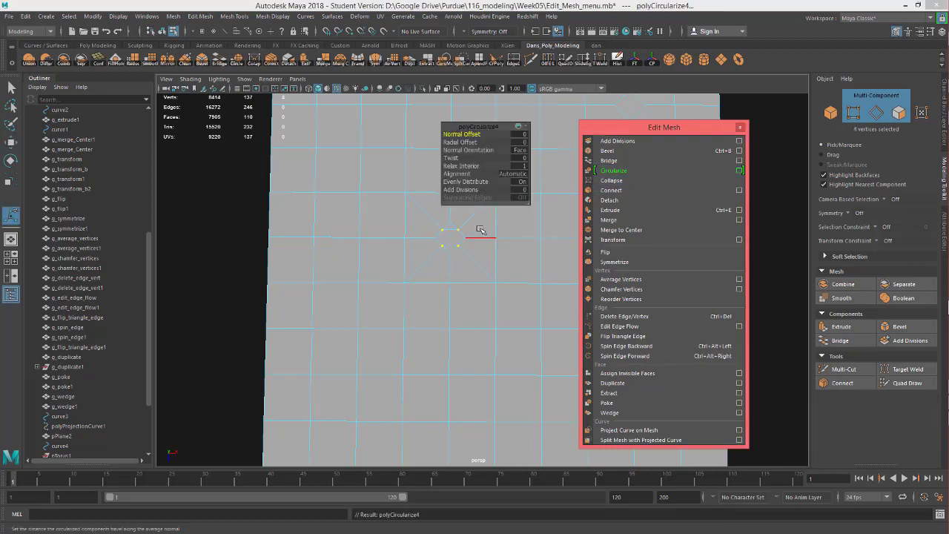
middle_click_drag(500, 154, 498, 157, "alt")
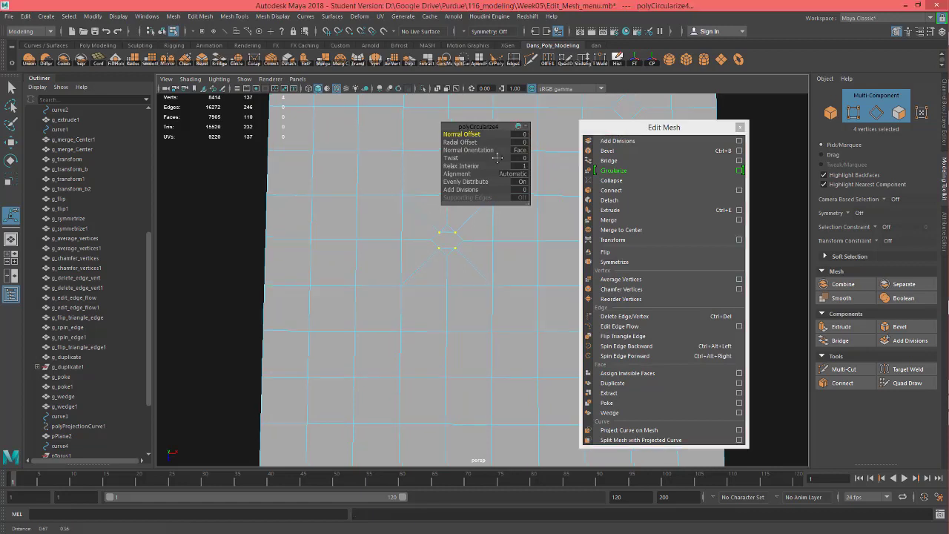
Add the diamond's four original corner vertices to the selection and circularize all eight vertices into an even ring.
key("w")
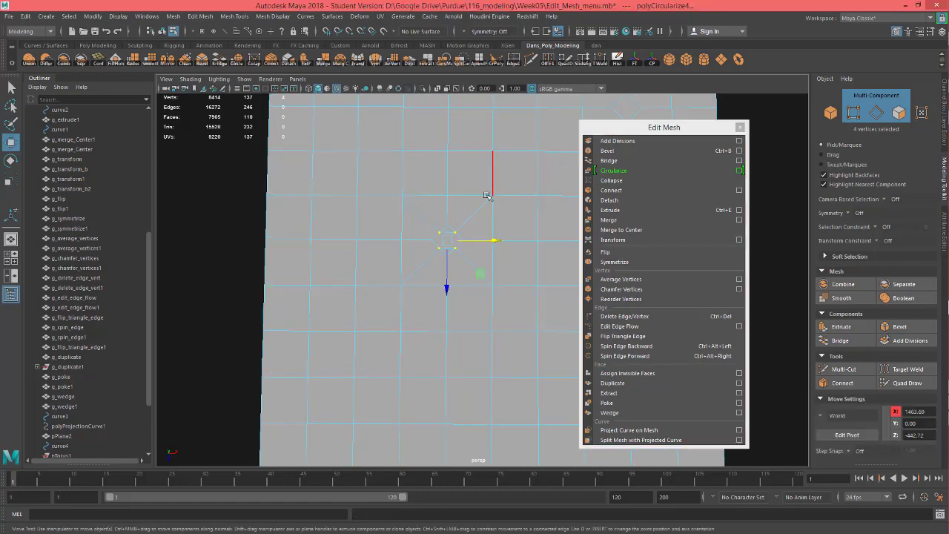
left_click(854, 113)
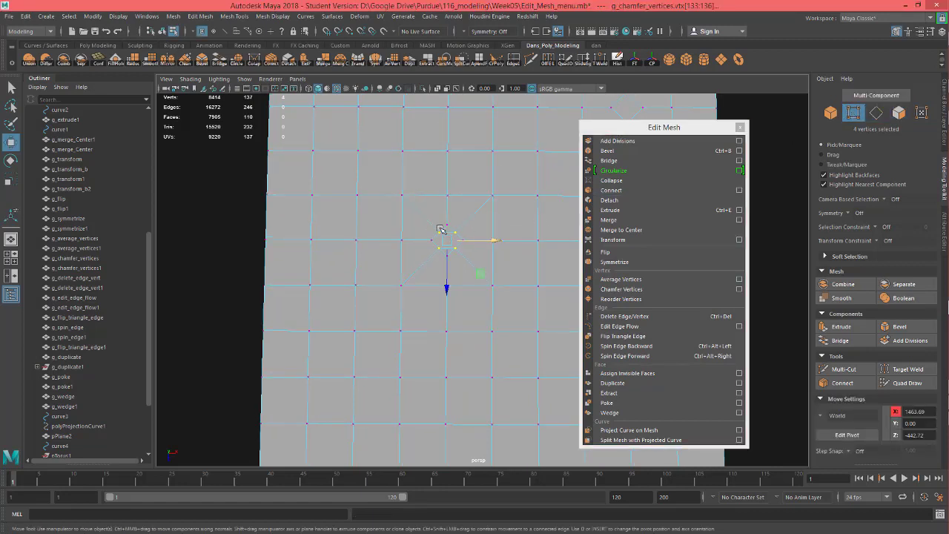
left_click(613, 171)
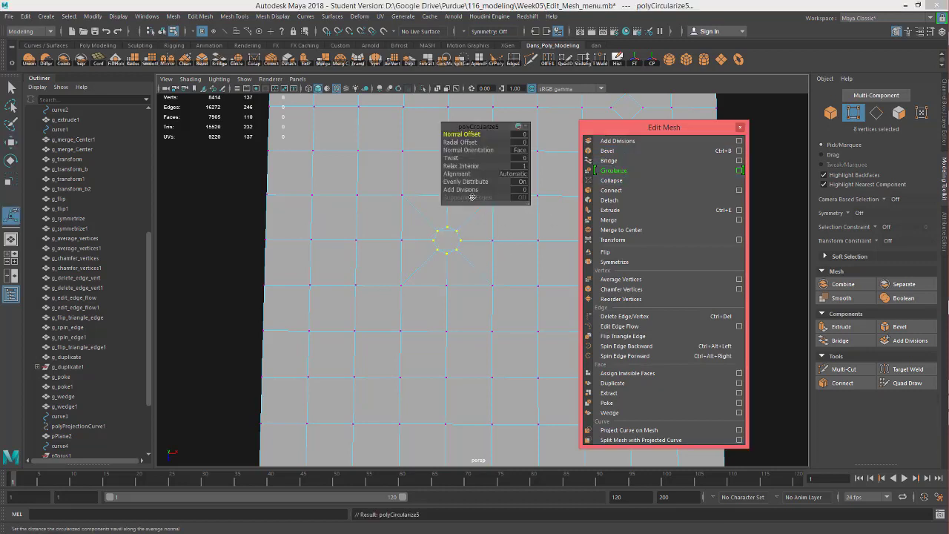
left_click_drag(485, 131, 516, 114)
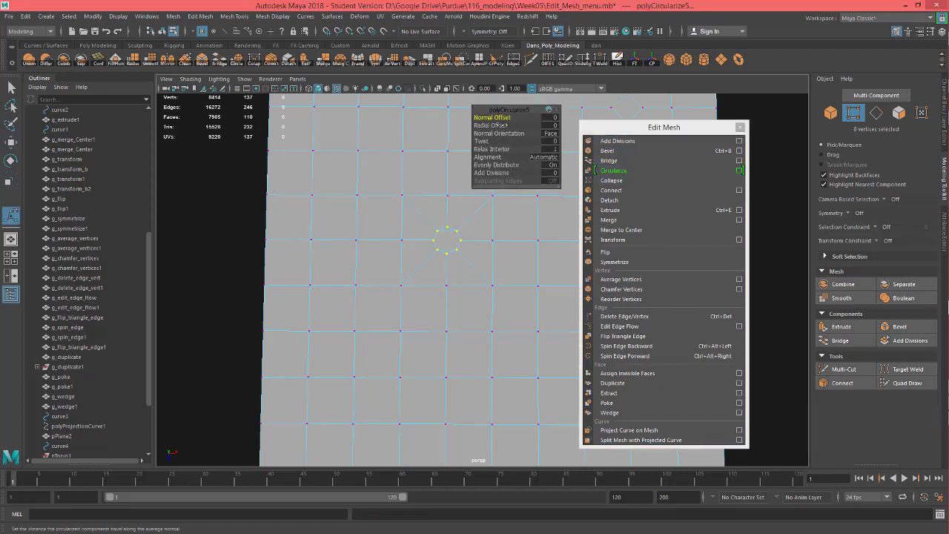
left_click_drag(483, 245, 431, 244, "alt")
scroll(431, 243, "down", 4)
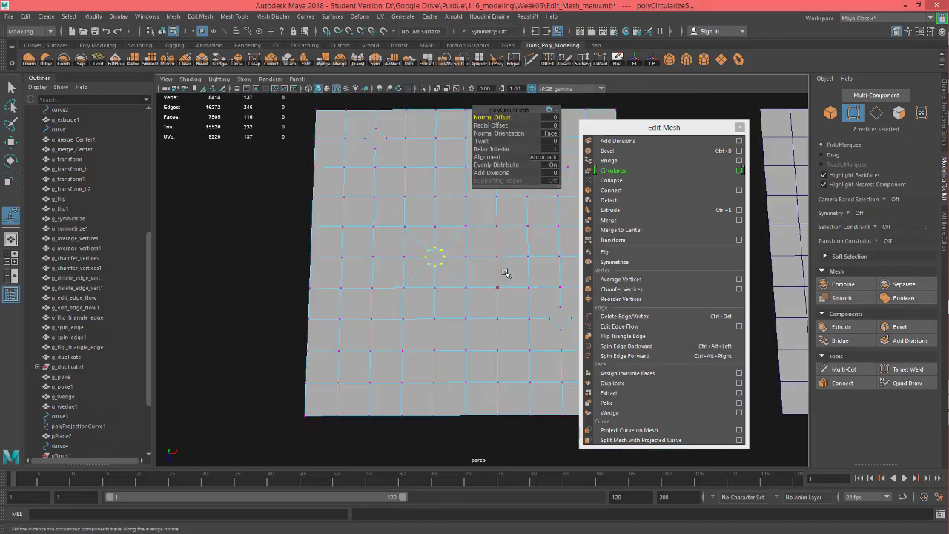
left_click_drag(504, 274, 445, 277, "alt")
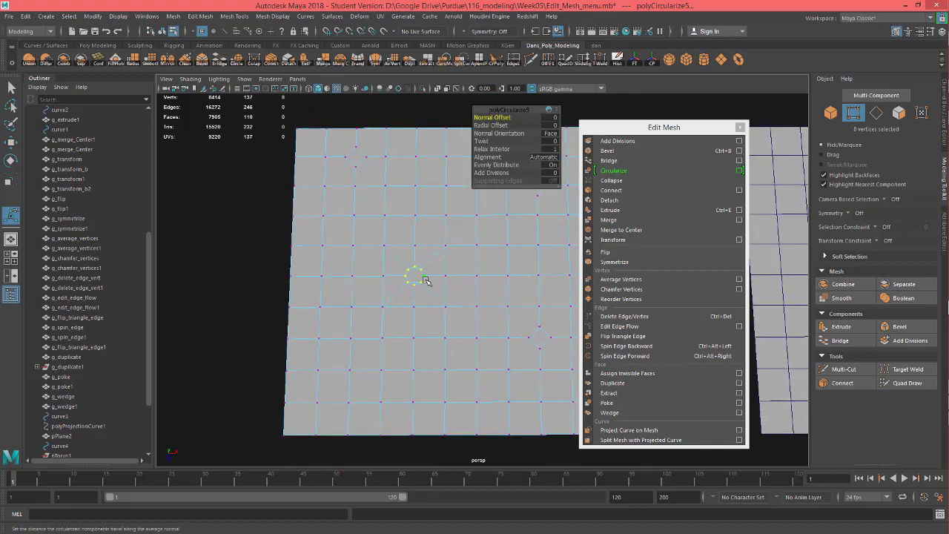
Switch to face selection and delete the three faces inside the circularized ring to open a round hole.
right_click_drag(414, 276, 423, 290)
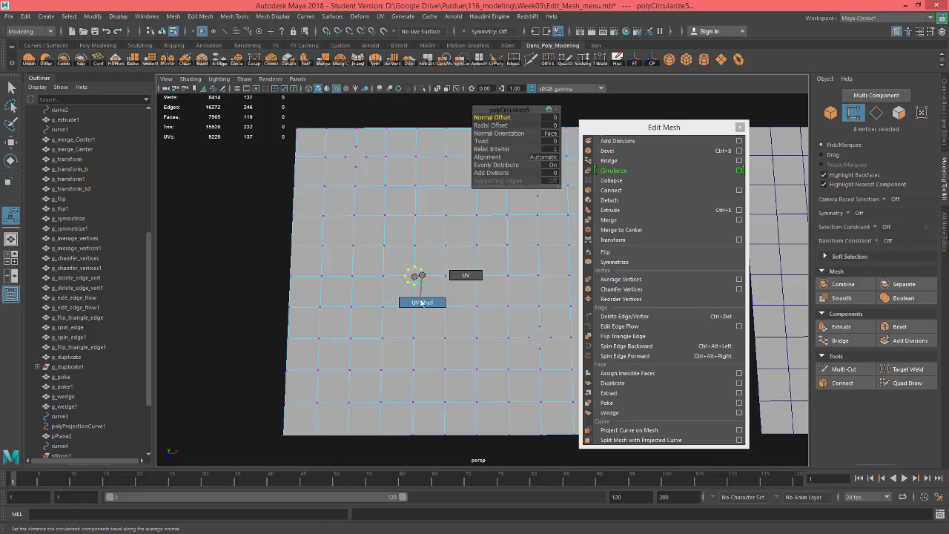
right_click_drag(406, 238, 405, 261)
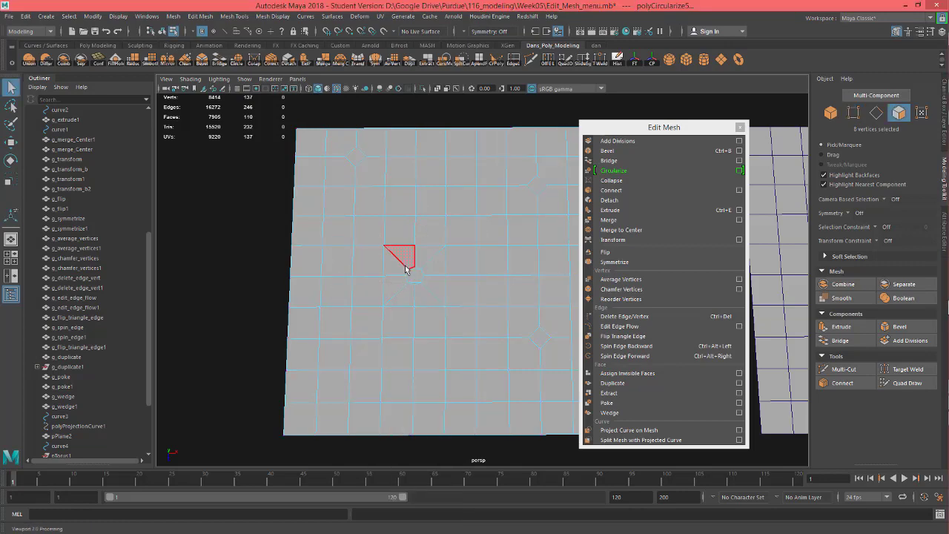
scroll(400, 293, "up", 5)
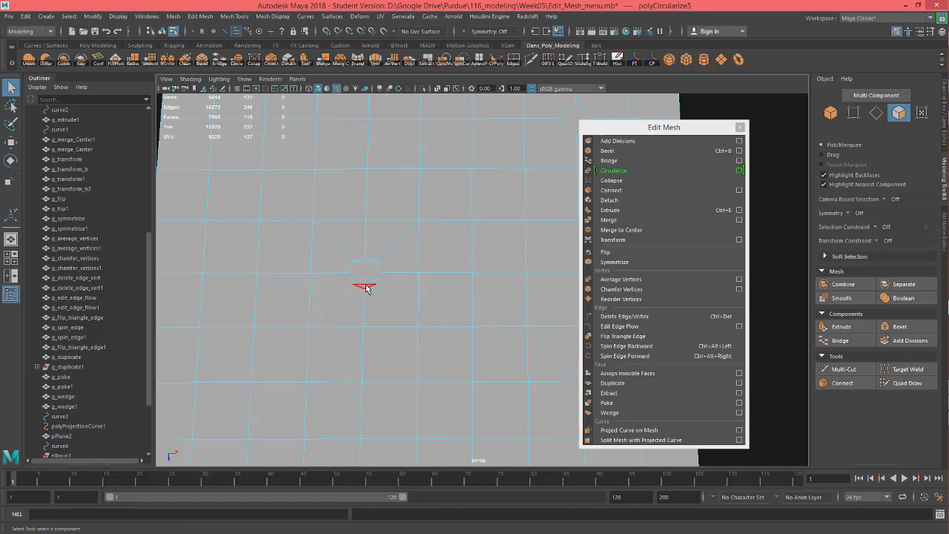
left_click(365, 284)
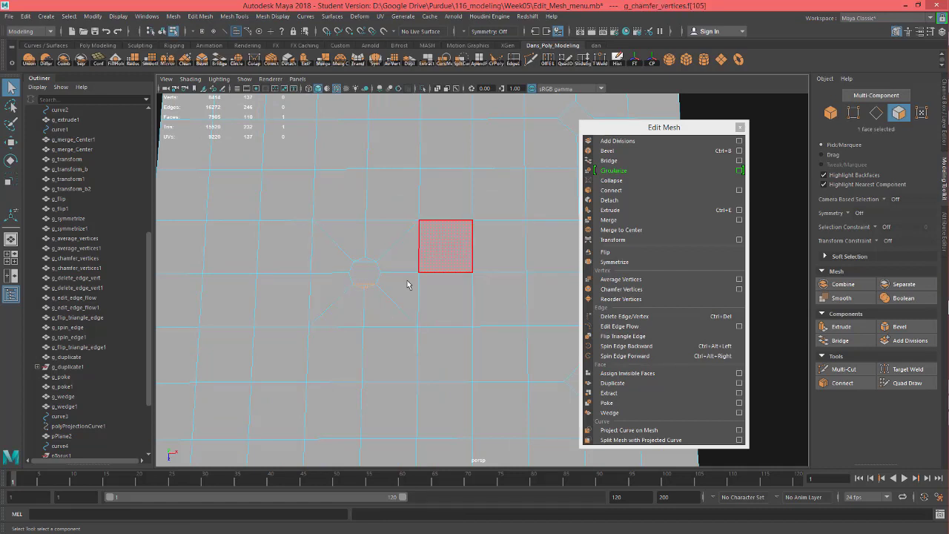
left_click(368, 276, "shift")
left_click(367, 263, "shift")
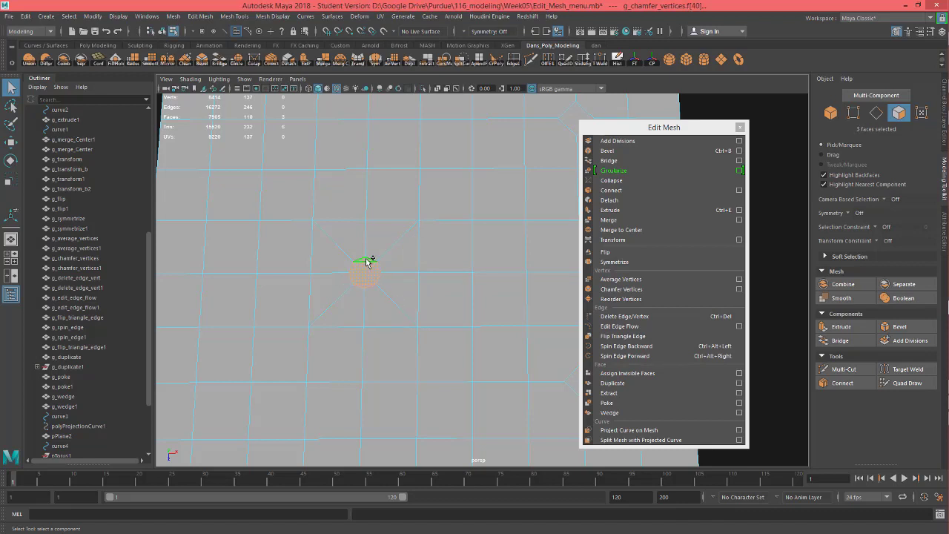
key("Delete")
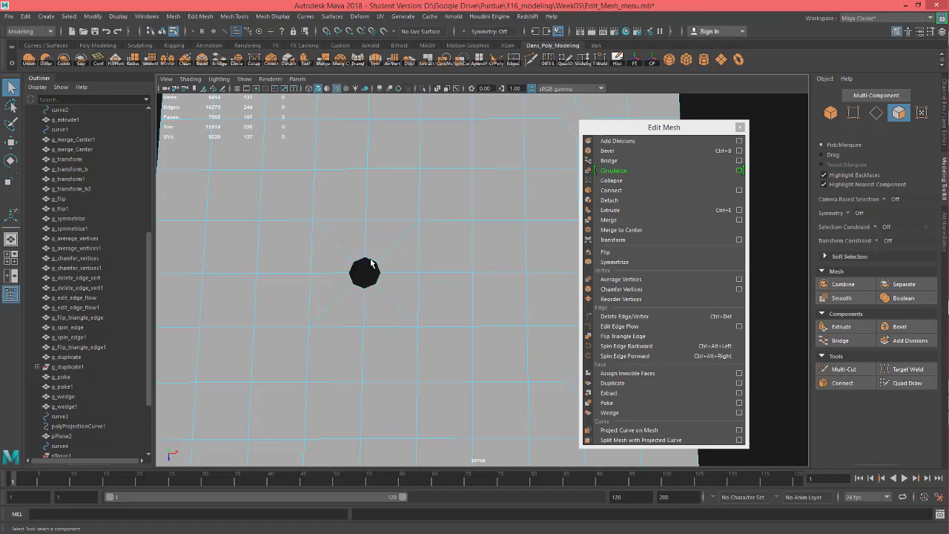
middle_click_drag(364, 311, 352, 326, "alt")
right_click_drag(406, 327, 365, 331, "alt")
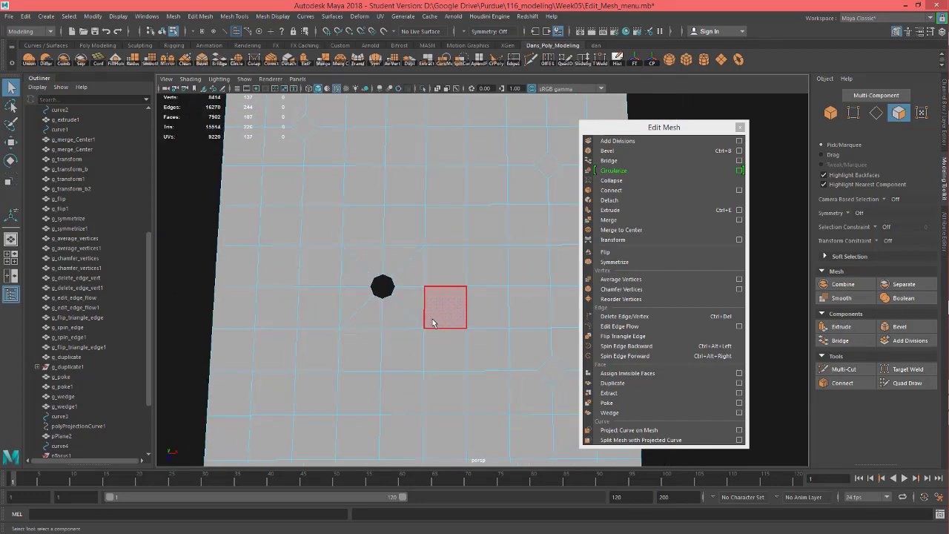
Leave the holed plane and select the plain grid plane beside it as an object.
left_click_drag(433, 323, 445, 338, "alt")
middle_click_drag(445, 339, 401, 332, "alt")
left_click_drag(400, 333, 430, 311, "alt")
scroll(460, 313, "down", 3)
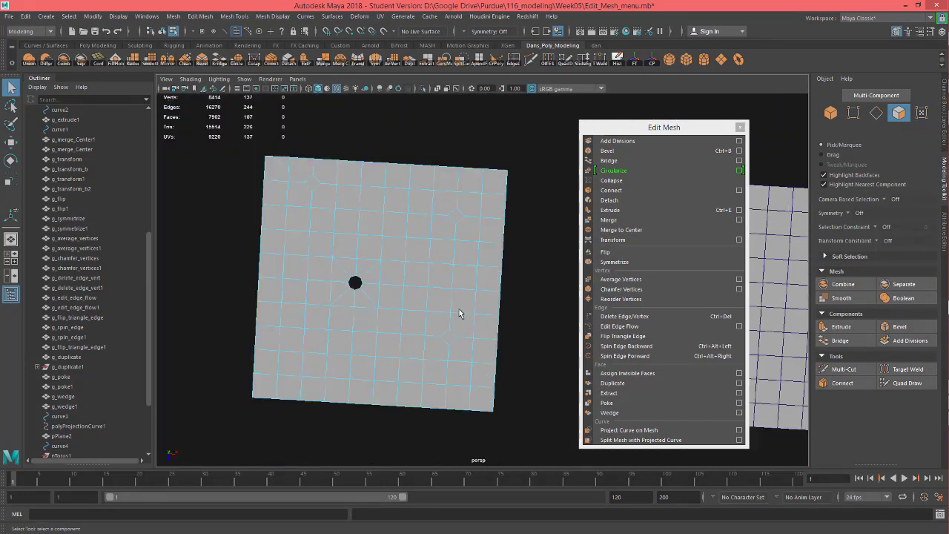
middle_click_drag(460, 313, 259, 307, "alt")
mouse_move(415, 317)
left_mouse_down("alt")
mouse_move(375, 317)
mouse_move(420, 316)
left_mouse_up("alt")
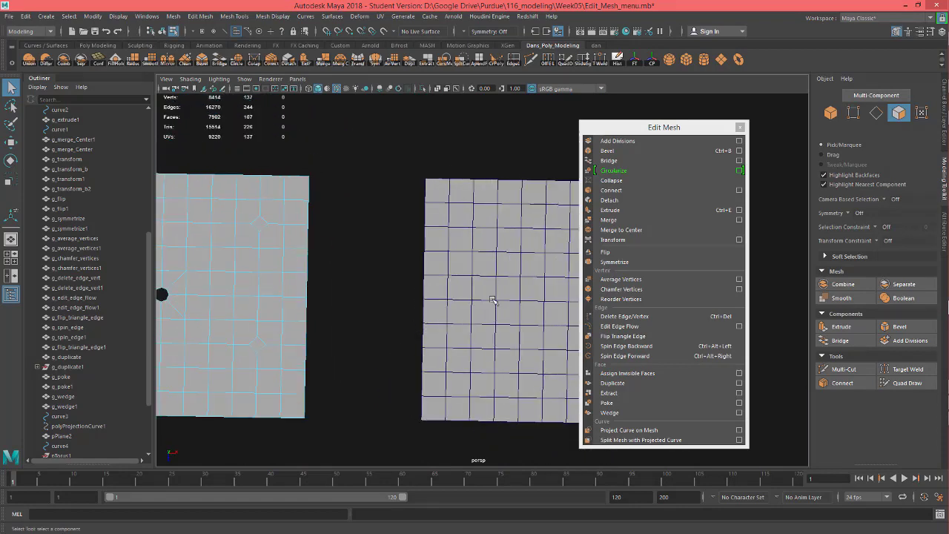
key("w")
left_click(500, 258)
mouse_move(521, 316)
left_mouse_down("alt")
mouse_move(518, 305)
mouse_move(515, 313)
left_mouse_up("alt")
middle_click_drag(514, 314, 482, 263, "alt")
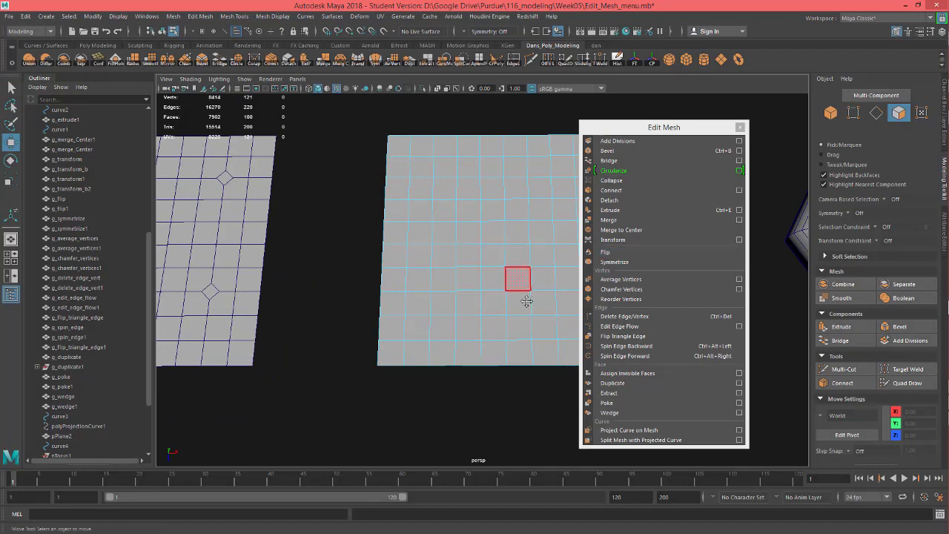
Move past the plain grid plane and select the hexagonal torus mesh.
middle_click_drag(526, 301, 345, 276, "alt")
scroll(461, 271, "down", 1)
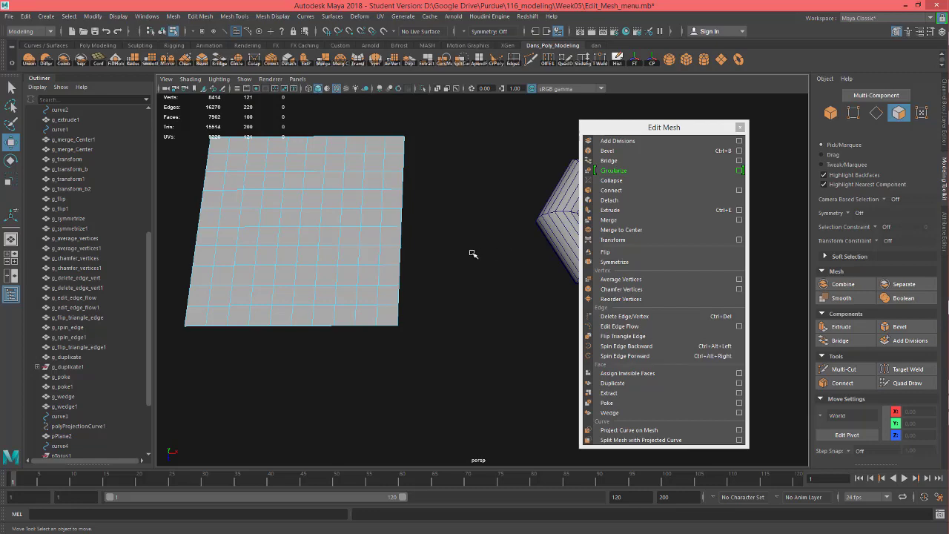
middle_click_drag(394, 253, 220, 276, "alt")
middle_click_drag(375, 272, 508, 269, "alt")
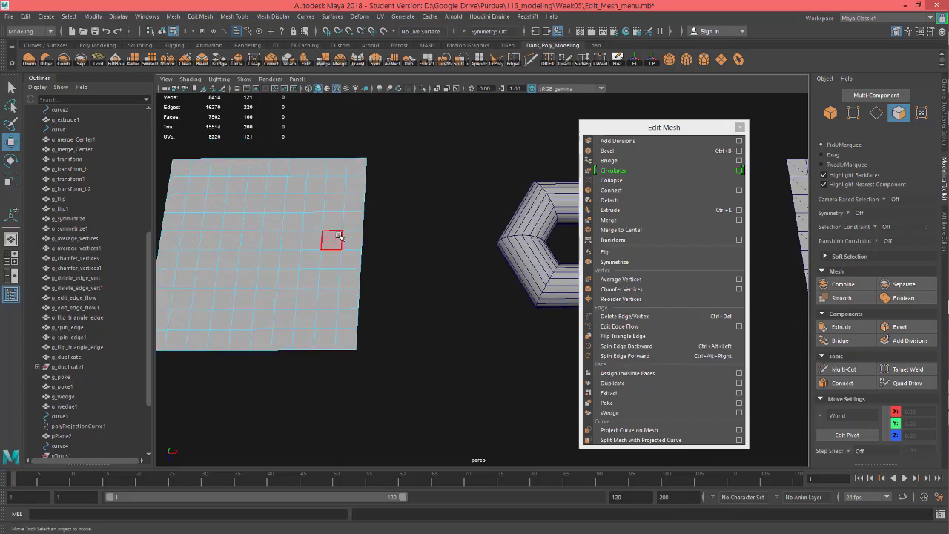
left_click_drag(452, 263, 421, 278, "alt")
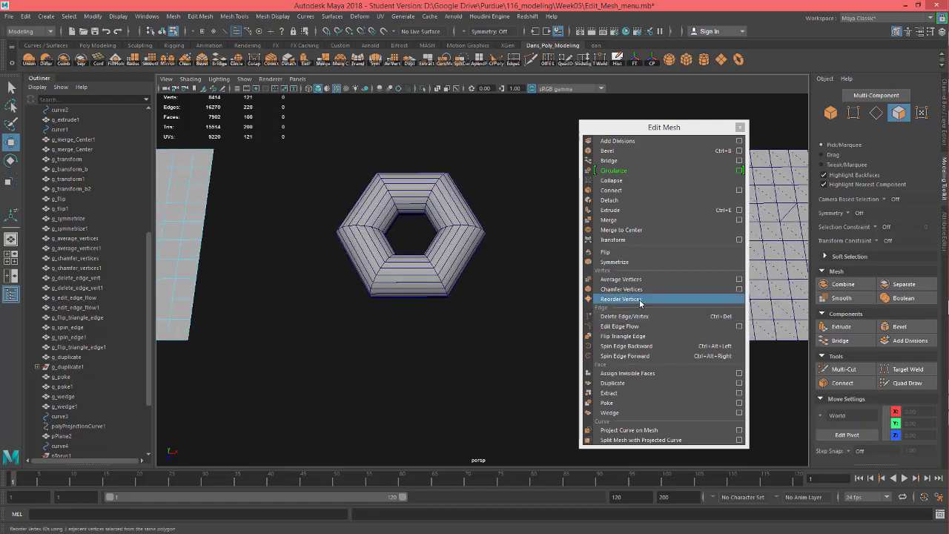
left_click(415, 263)
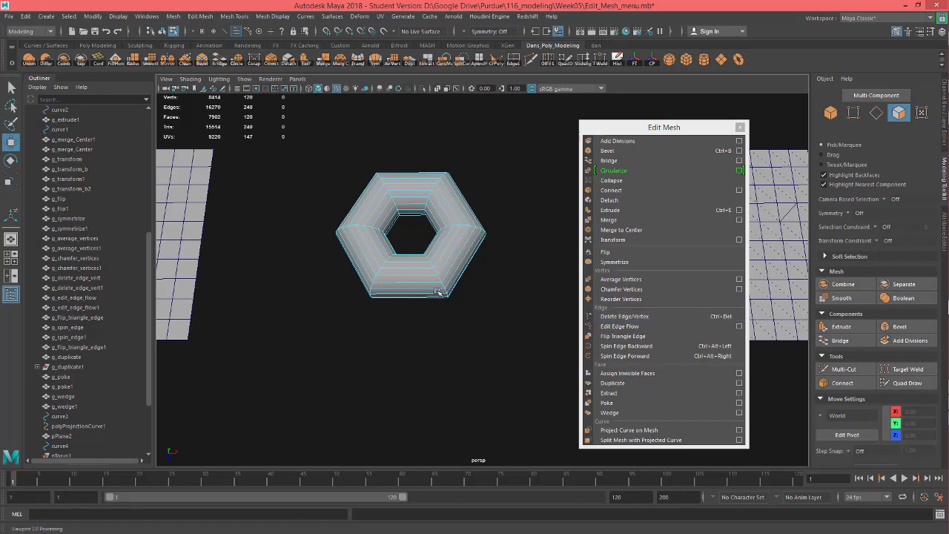
Return to the plain grid plane and remove two inner horizontal edge loops together with their vertices using Delete Edge/Vertex.
middle_click_drag(367, 274, 561, 272, "alt")
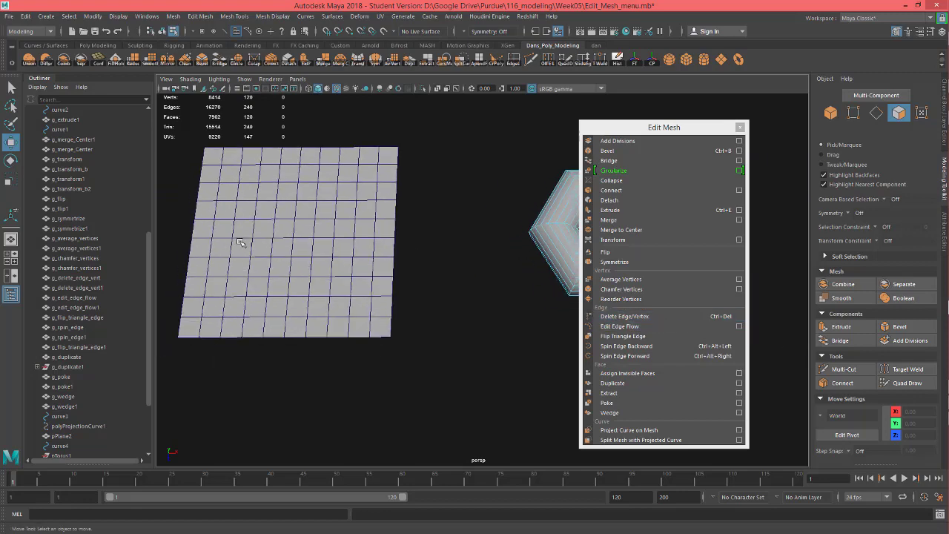
left_click(261, 238)
scroll(60, 288, "down", 3)
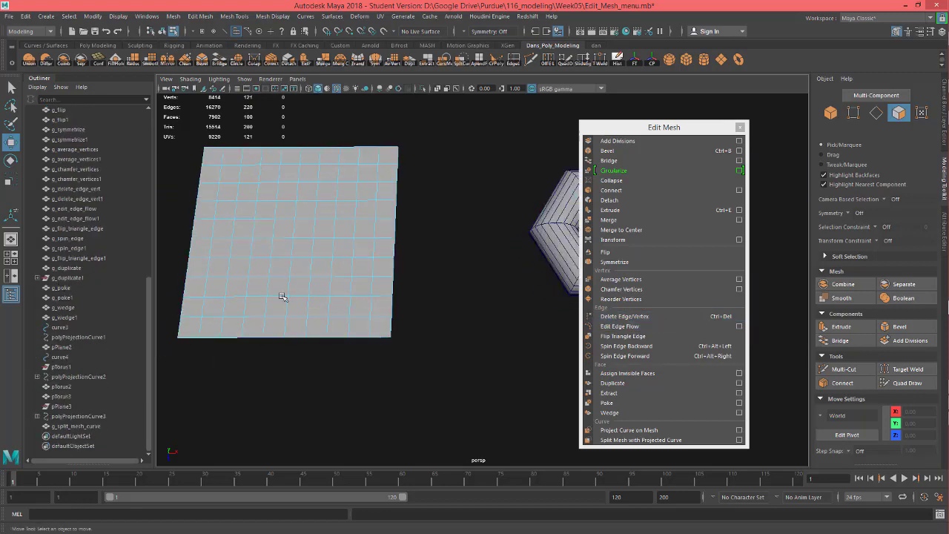
right_click_drag(304, 249, 304, 215)
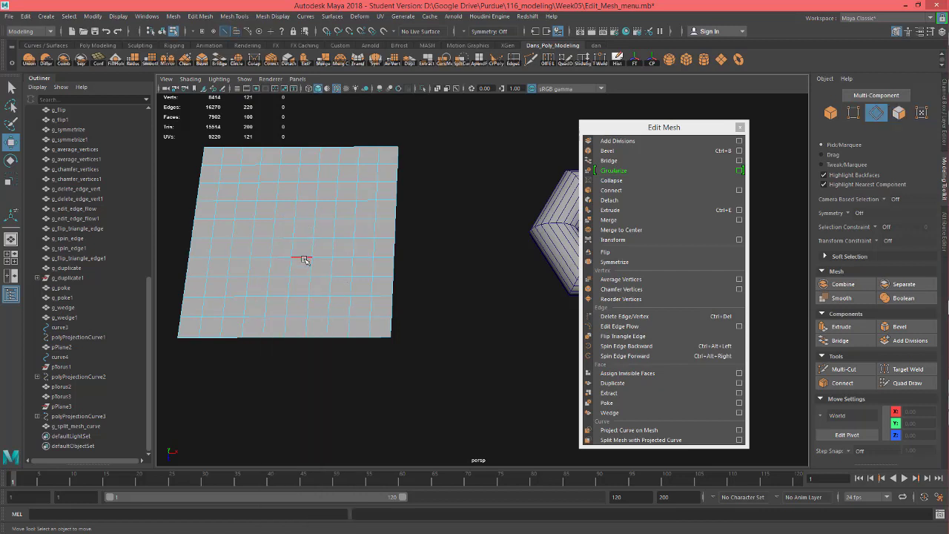
double_click(304, 259)
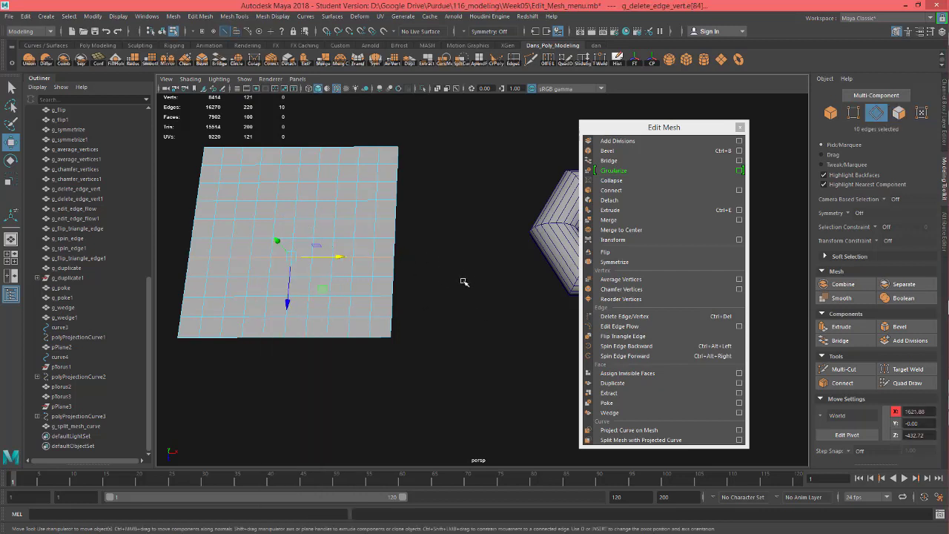
key("ctrl+Delete")
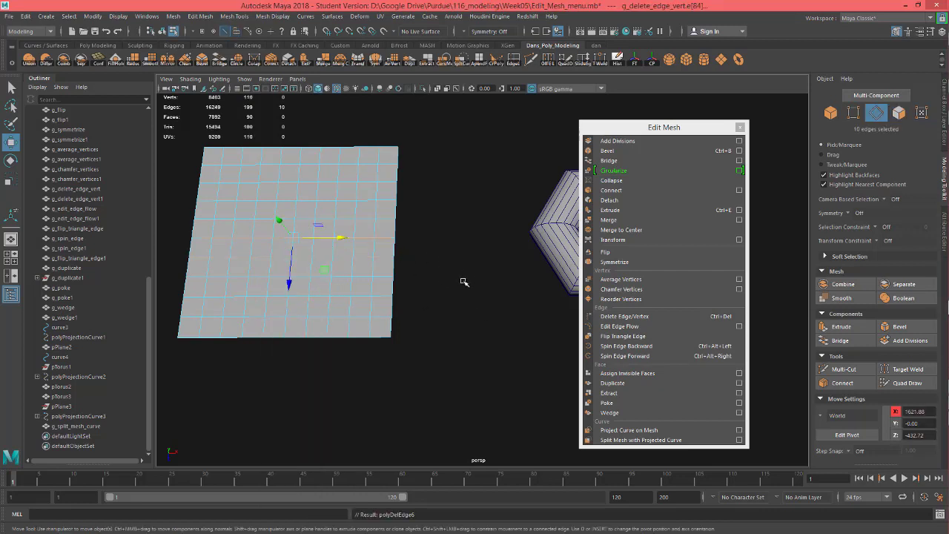
left_click(294, 198)
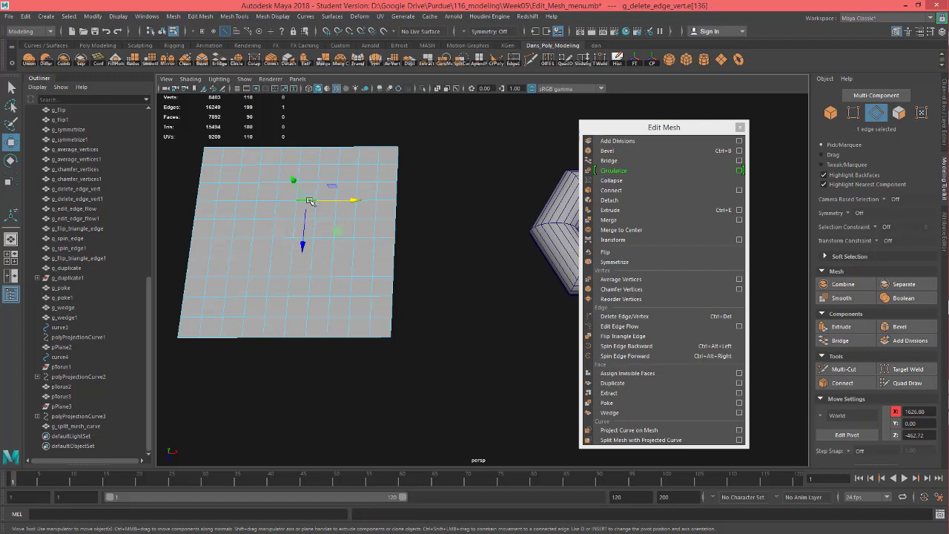
left_click(642, 316)
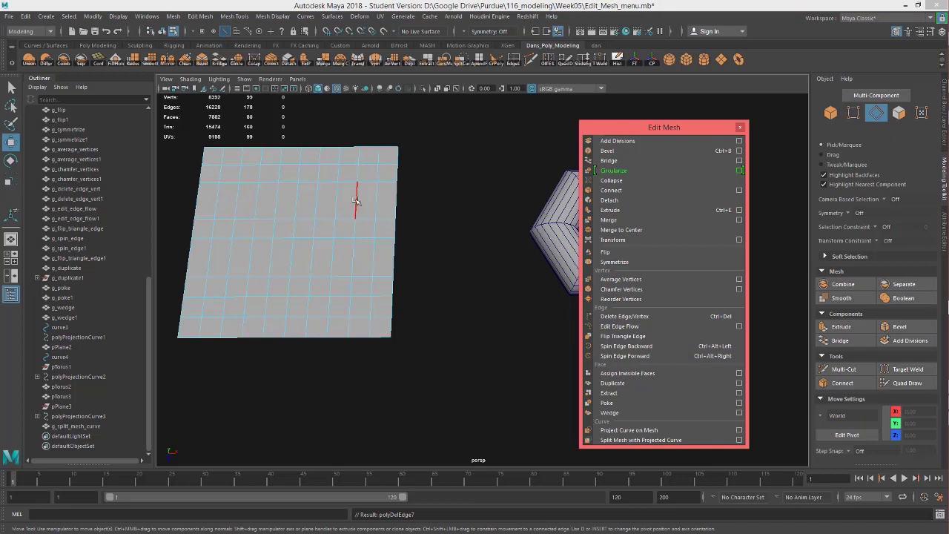
Delete only the edges of the horizontal loop nearest the plane's lower border and select the row of vertices left behind.
double_click(295, 319)
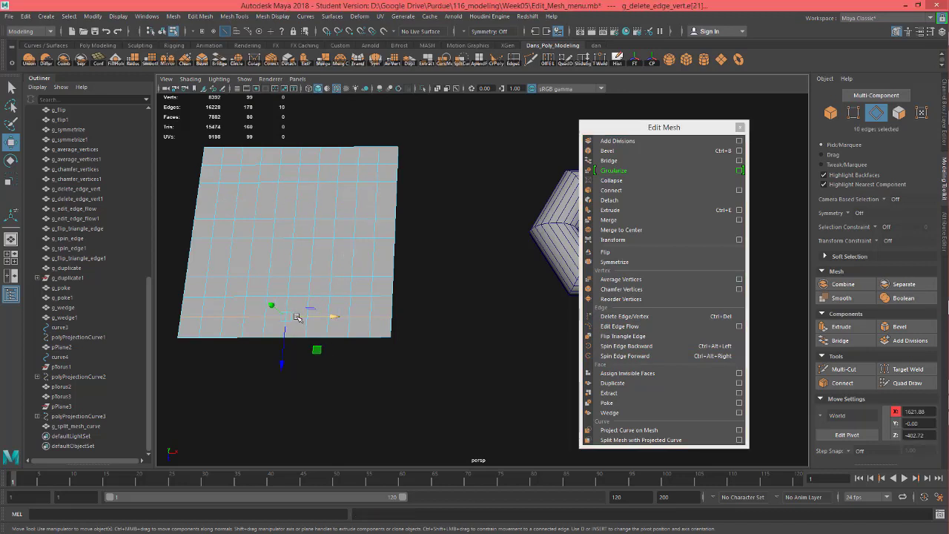
key("Delete")
right_click_drag(297, 317, 252, 241)
left_click_drag(424, 333, 166, 310)
left_click_drag(444, 376, 454, 356, "alt")
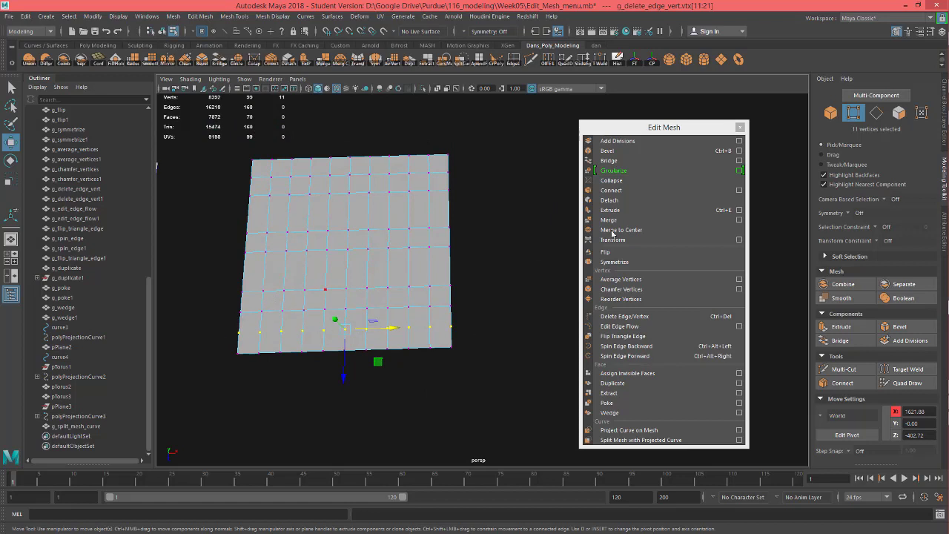
Try Delete Edge/Vertex on the leftover vertex row and undo the deletion.
left_click(633, 317)
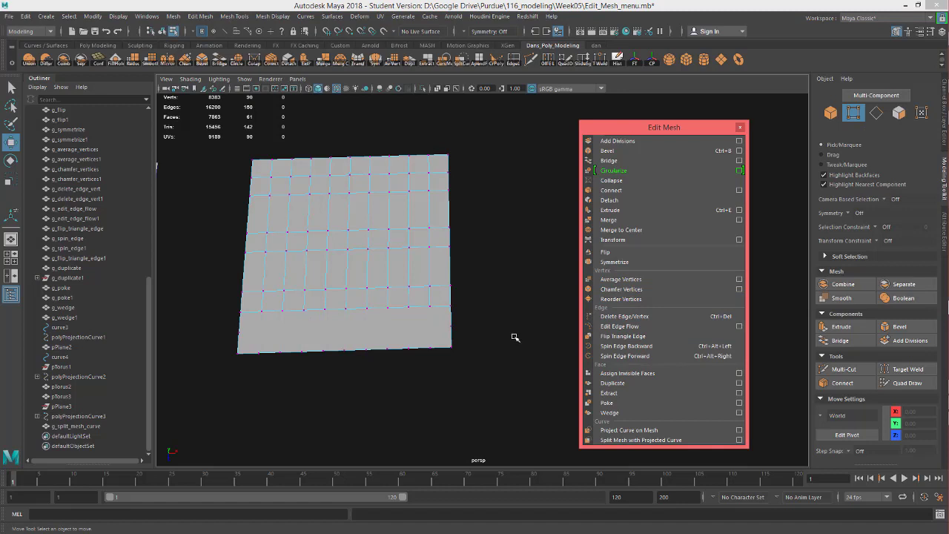
key("ctrl+z")
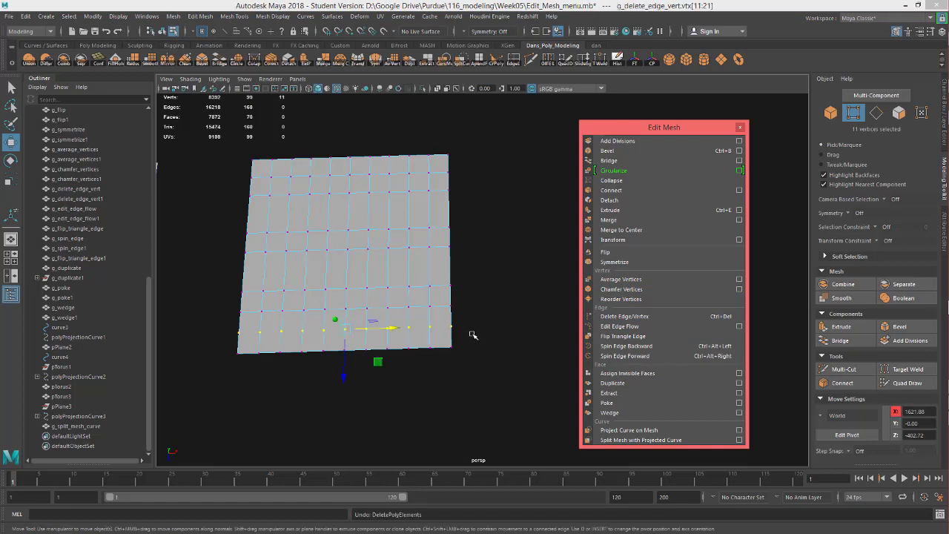
key("ctrl+Delete")
key("ctrl+z")
Reselect the row of leftover vertices and delete it while keeping the vertical edges.
left_click_drag(480, 335, 169, 319)
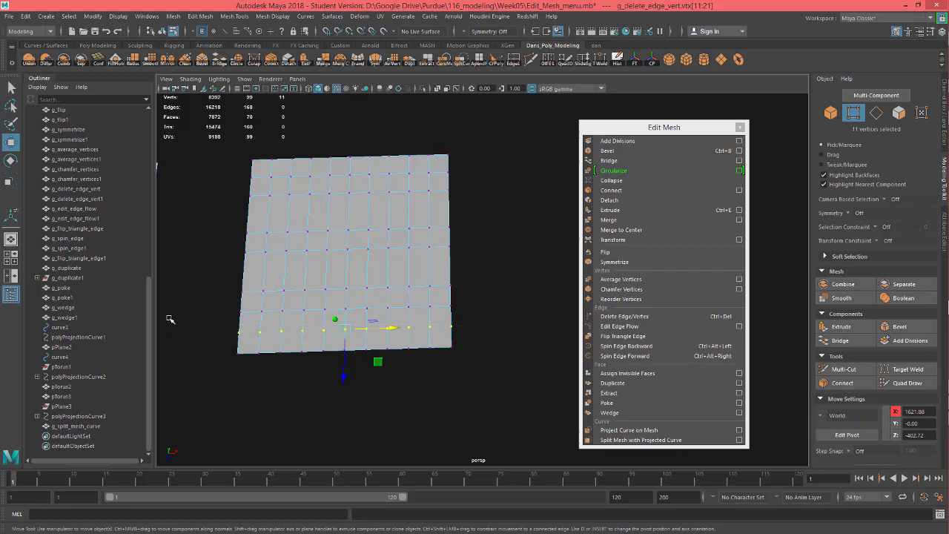
key("ctrl+Delete")
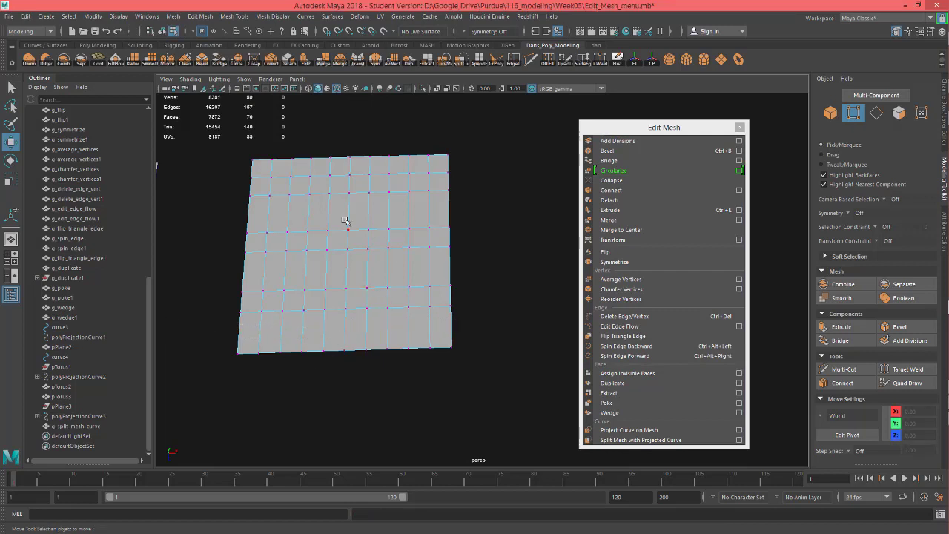
Switch to edge selection and remove two more horizontal loops with their vertices, one near the upper border and one in the lower half.
right_click_drag(345, 221, 346, 191)
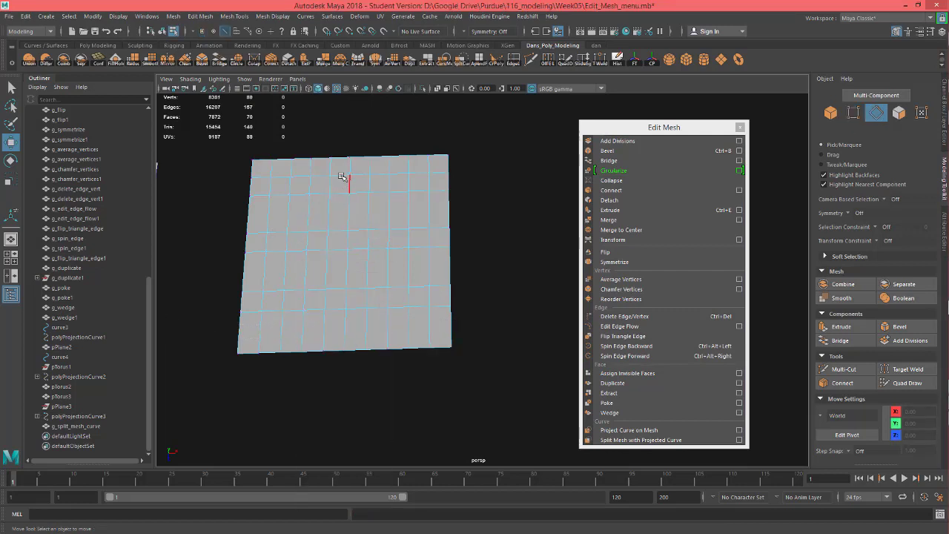
double_click(342, 177)
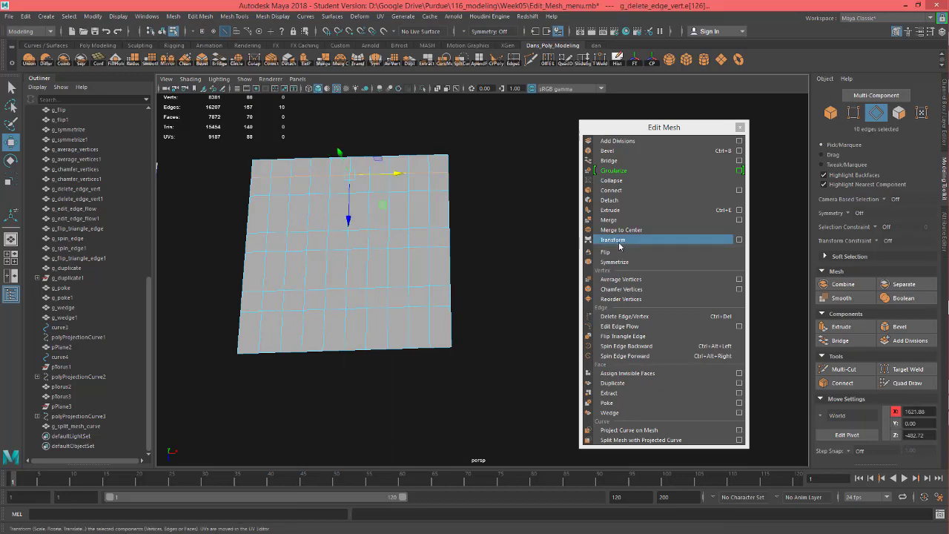
key("ctrl+Delete")
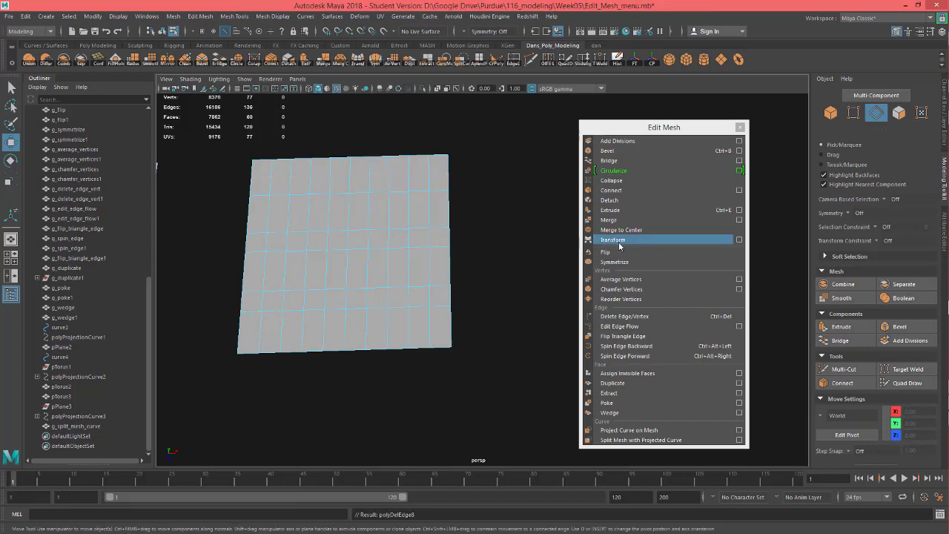
left_click_drag(377, 281, 376, 300, "alt")
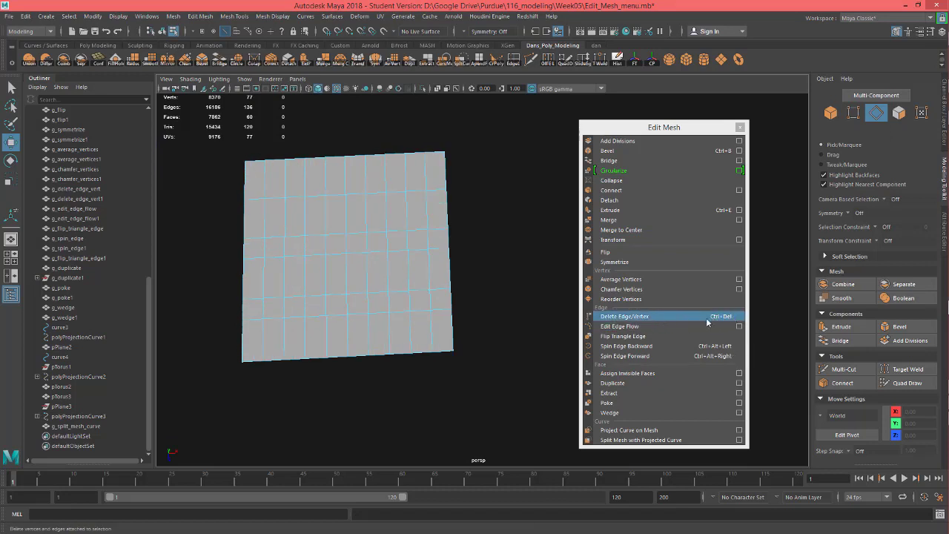
double_click(355, 294)
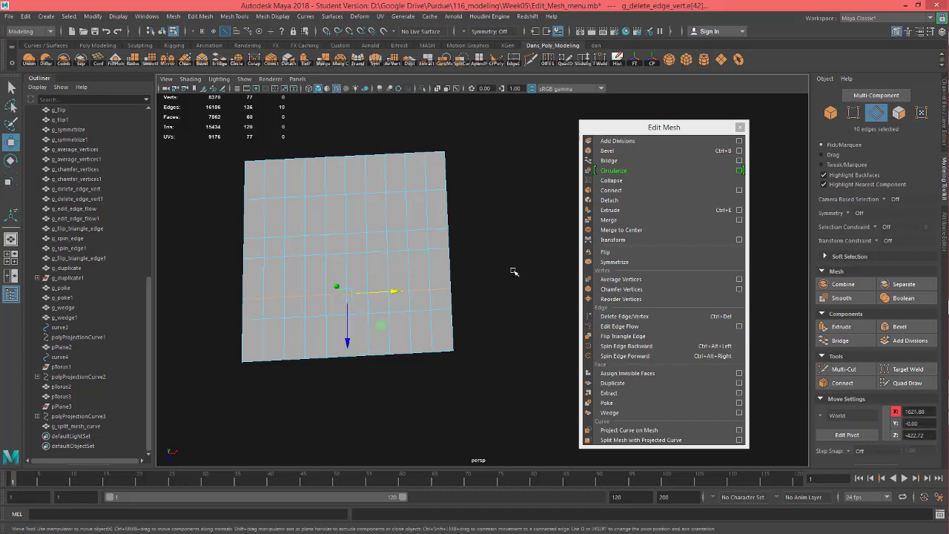
key("ctrl+Delete")
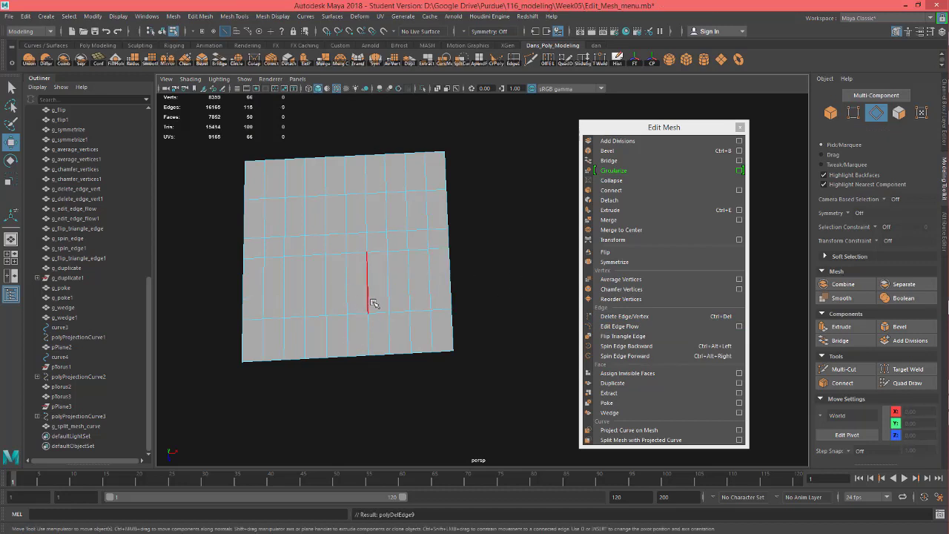
Leave the grid plane's edge selection and select the hexagonal torus mesh as an object.
mouse_move(445, 273)
left_mouse_down("alt")
mouse_move(417, 258)
mouse_move(408, 272)
mouse_move(433, 282)
mouse_move(439, 272)
left_mouse_up("alt")
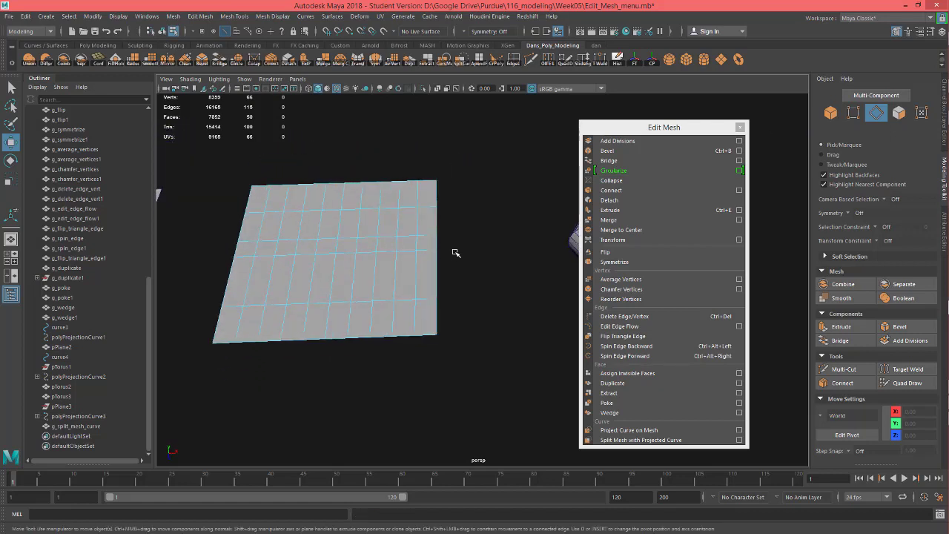
left_click_drag(394, 214, 371, 265, "alt")
left_click_drag(491, 296, 381, 306, "alt")
right_click_drag(402, 239, 444, 221)
left_click(422, 271)
mouse_move(472, 321)
left_mouse_down("alt")
mouse_move(430, 333)
mouse_move(485, 313)
mouse_move(460, 329)
mouse_move(483, 320)
mouse_move(468, 328)
left_mouse_up("alt")
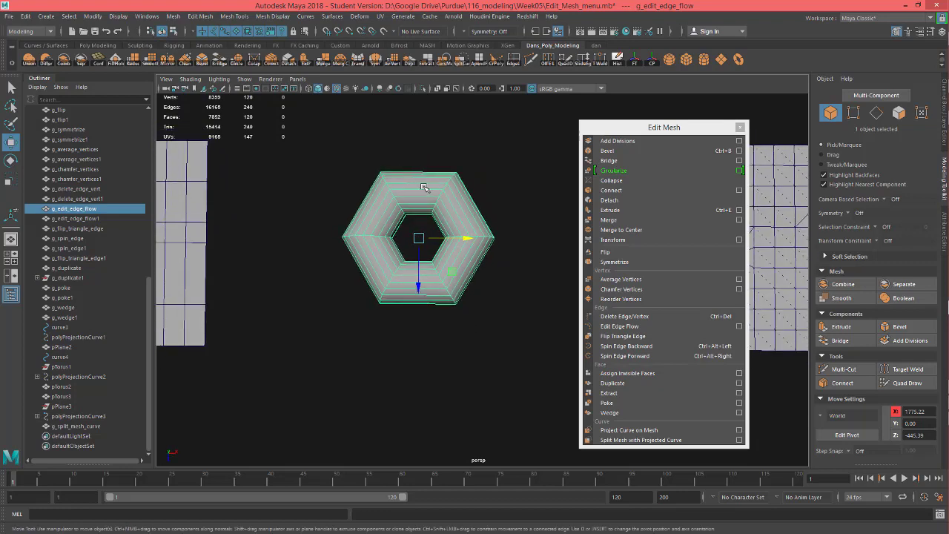
Use Multi-Cut to insert one edge loop near the middle of each of the torus's six segments.
right_click(407, 295)
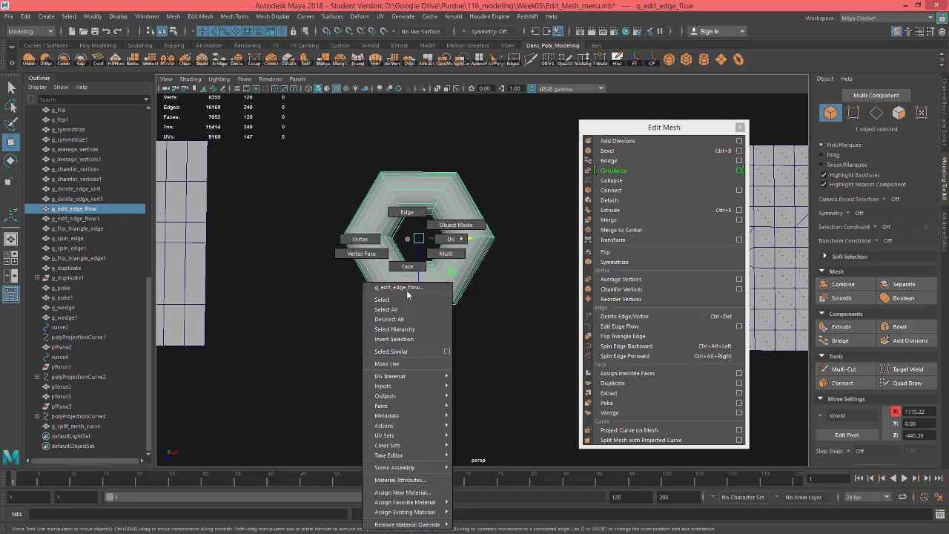
right_click_drag(406, 269, 406, 238)
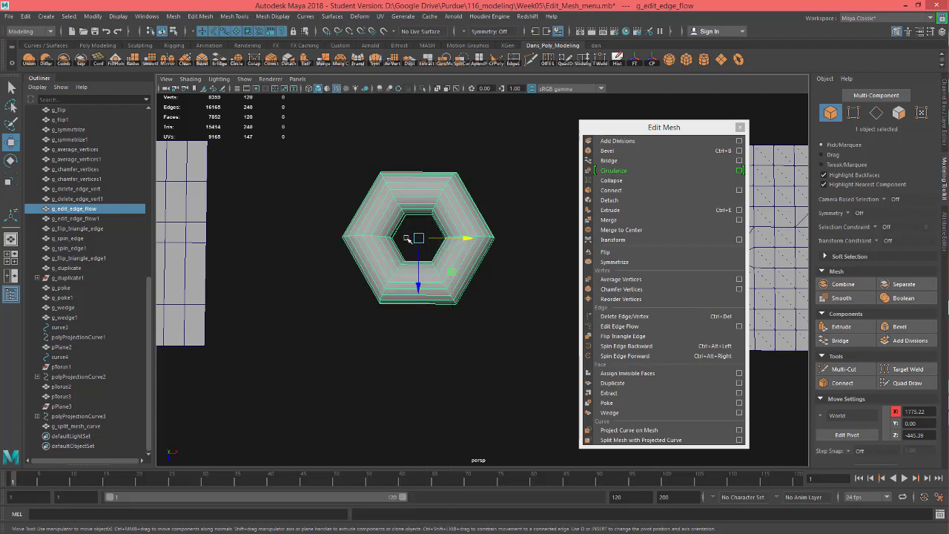
left_click(530, 61)
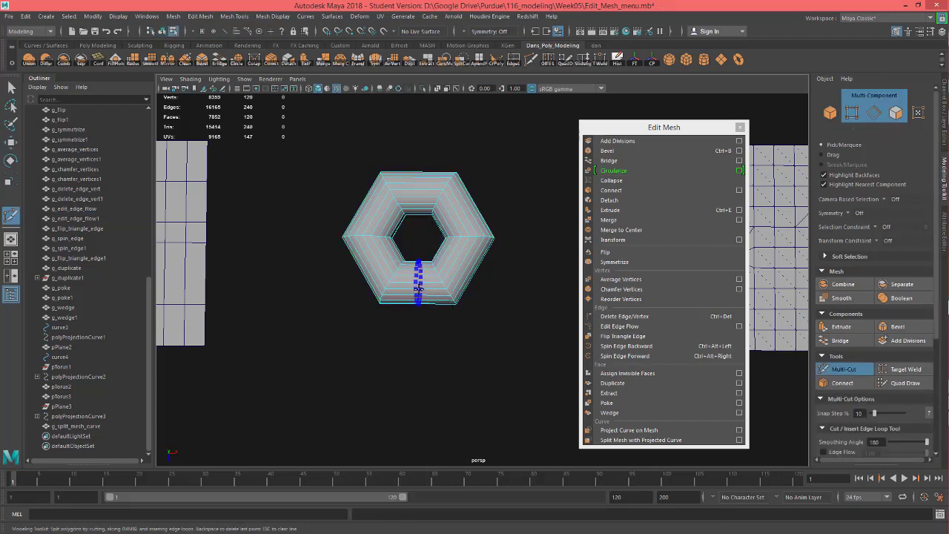
left_click(419, 289, "ctrl")
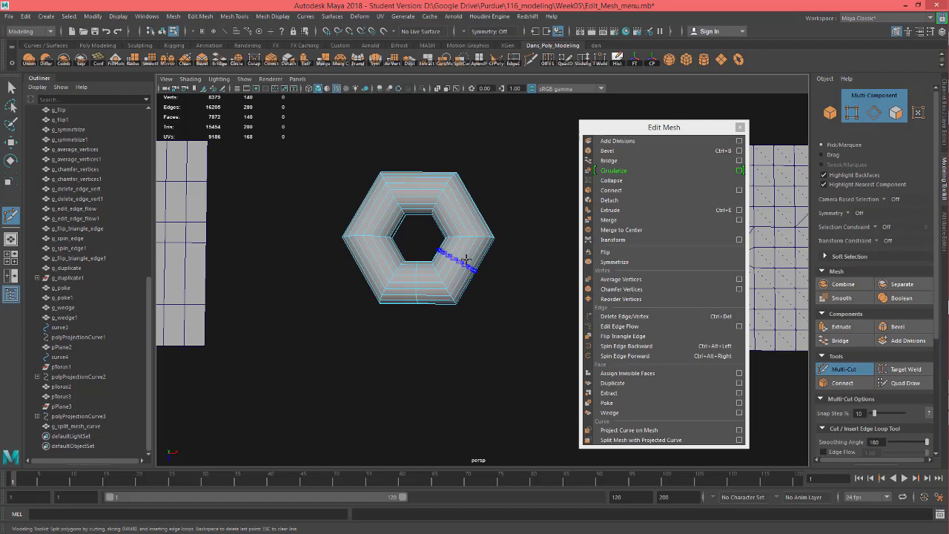
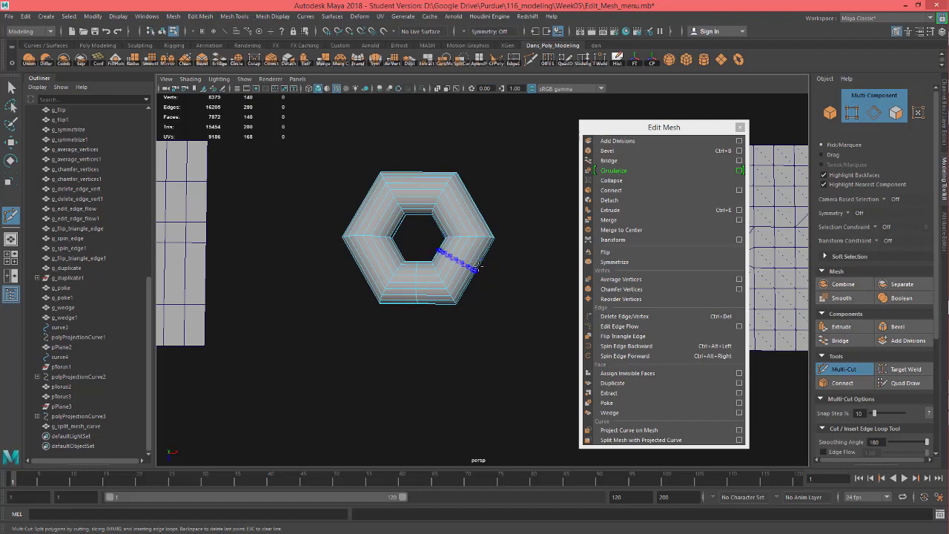
left_click(475, 266, "ctrl")
left_click(459, 209, "ctrl")
mouse_move(487, 218)
left_mouse_down("alt")
mouse_move(504, 243)
mouse_move(500, 227)
left_mouse_up("alt")
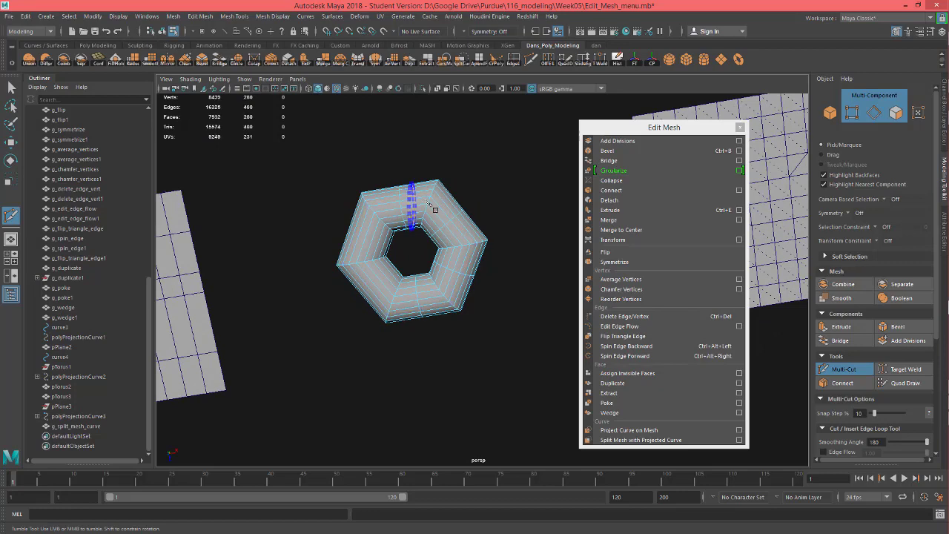
left_click(395, 195, "ctrl")
left_click_drag(490, 182, 439, 178, "alt")
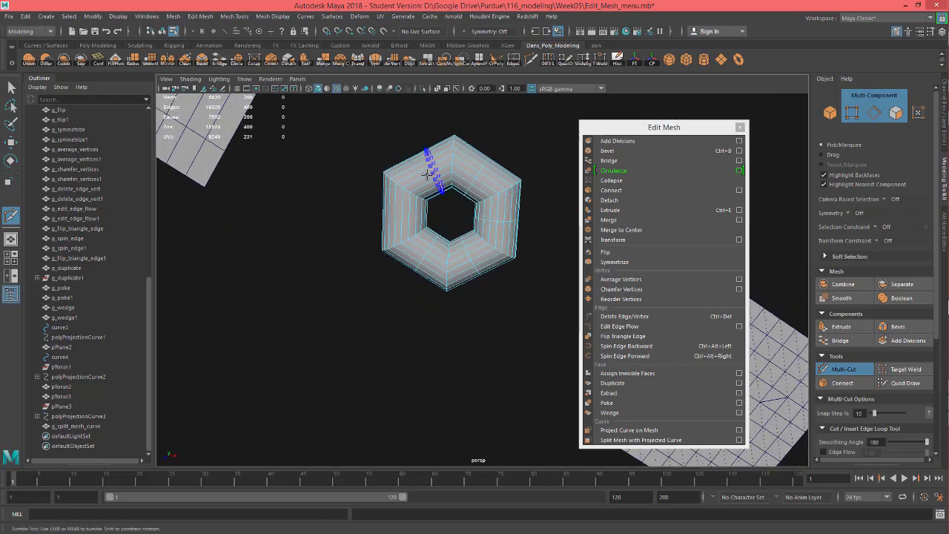
left_click(437, 177, "ctrl")
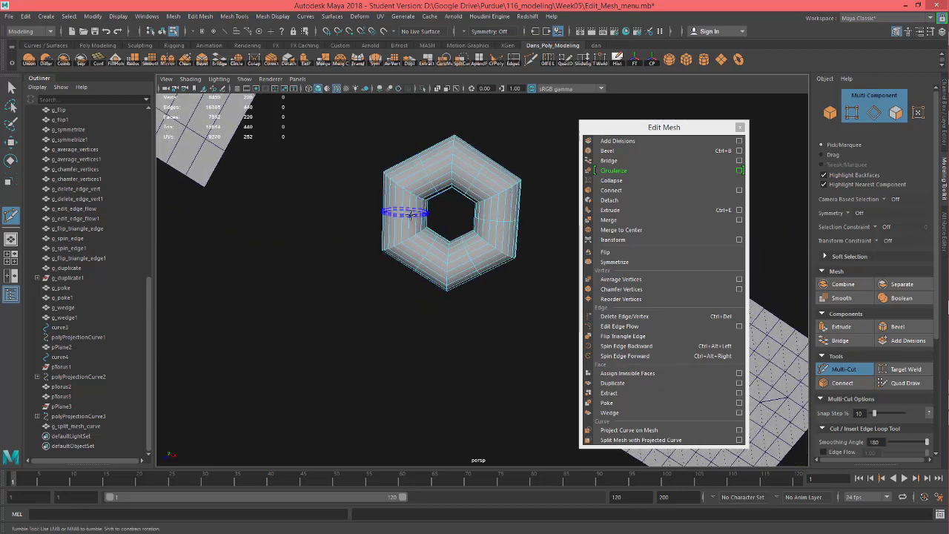
left_click(409, 214, "ctrl")
Switch to edge selection and select all six newly inserted edge loops around the torus.
left_click_drag(492, 196, 482, 199, "alt")
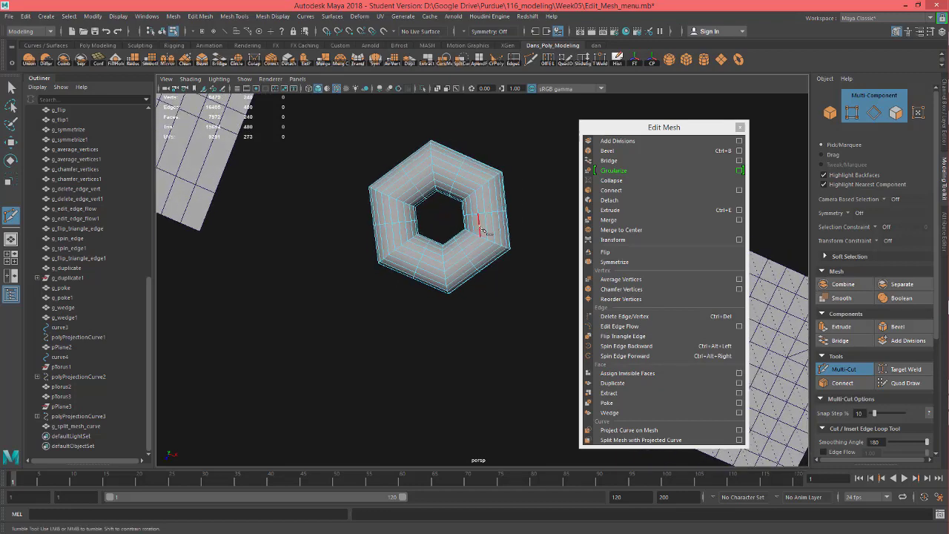
key("F10")
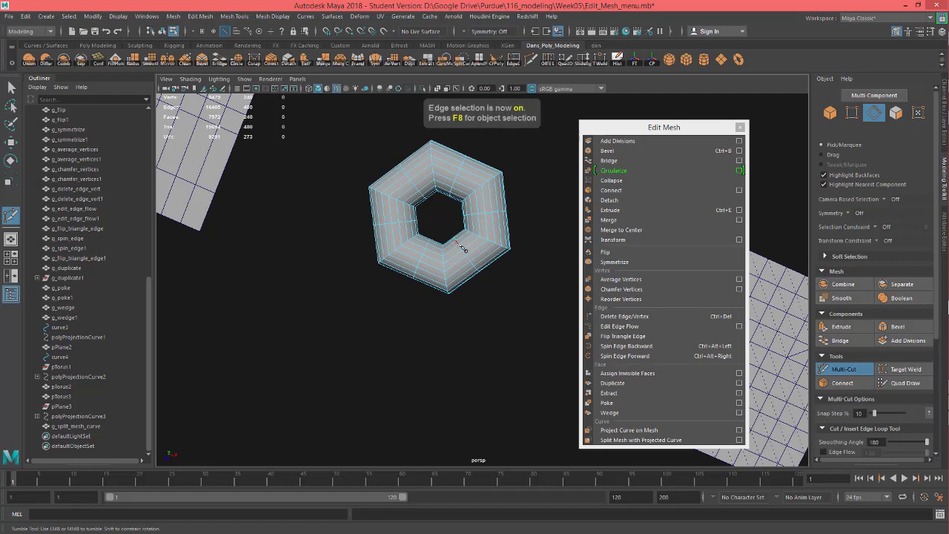
key("w")
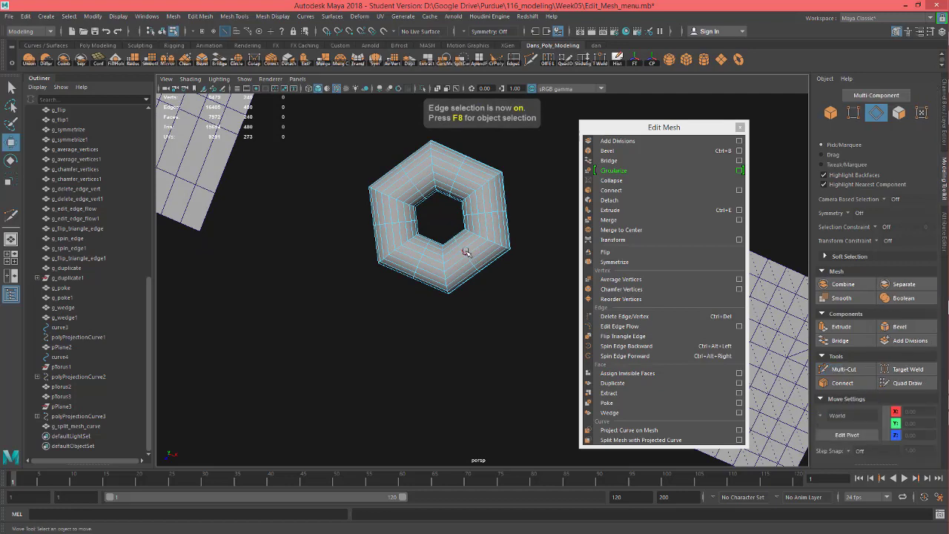
double_click(466, 252)
scroll(393, 251, "up", 3)
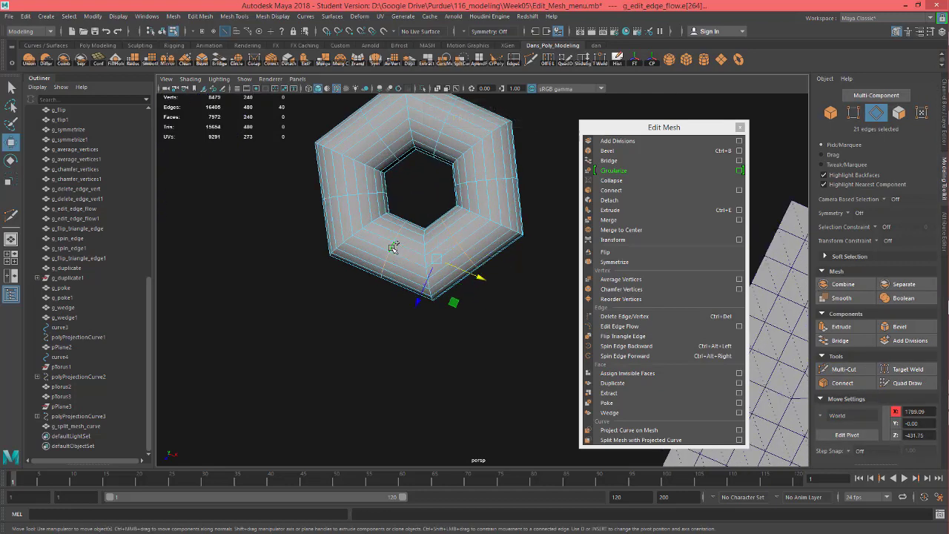
double_click(392, 247, "shift")
double_click(354, 193, "shift")
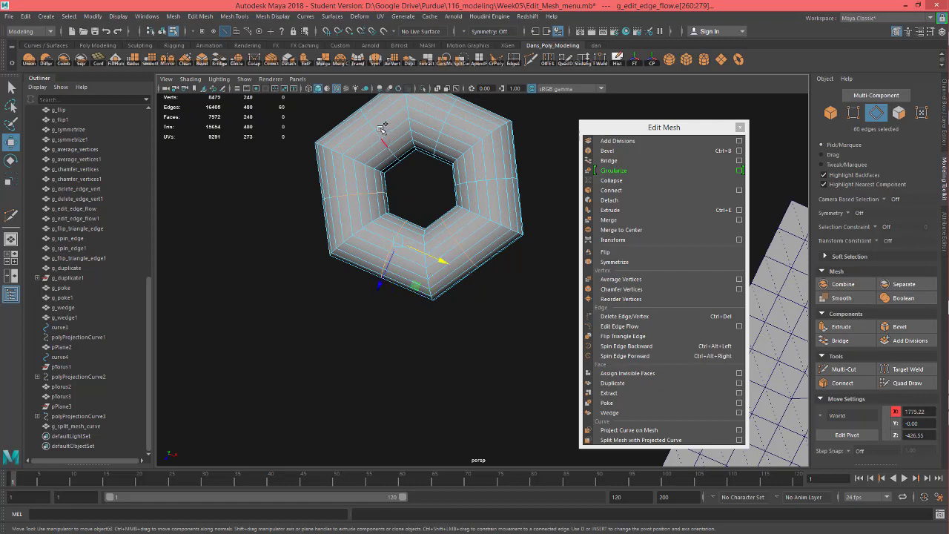
double_click(378, 135, "shift")
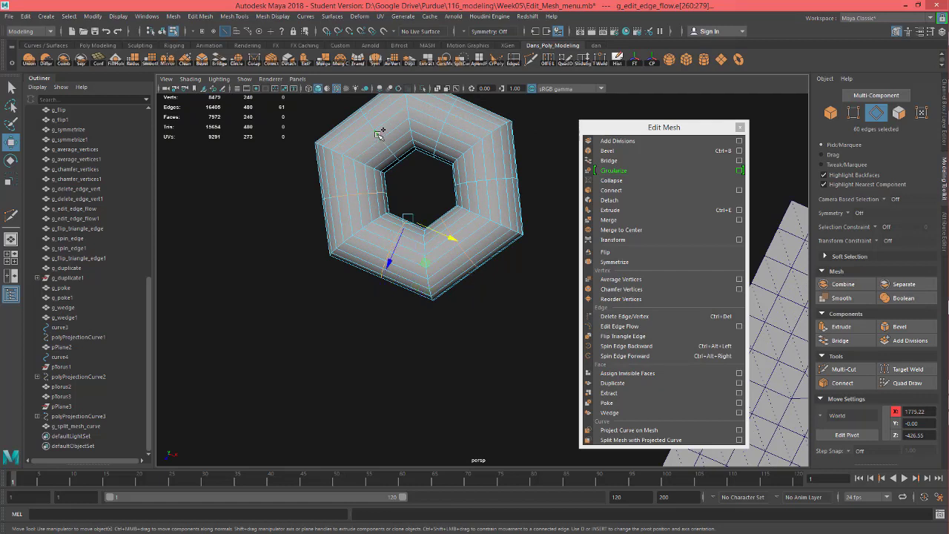
double_click(443, 127, "shift")
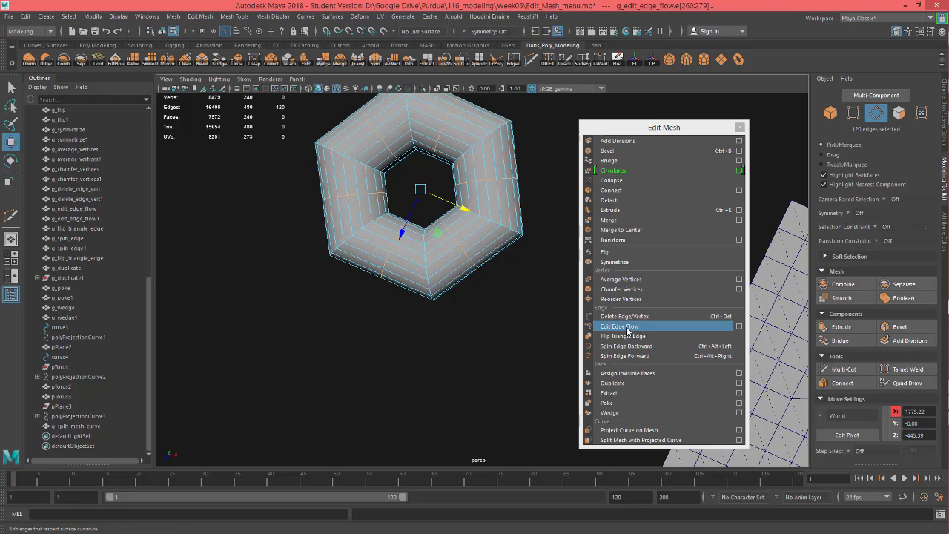
Apply Edit Edge Flow to the selected torus loops with Adjust Edge Flow at 1.
left_click(738, 326)
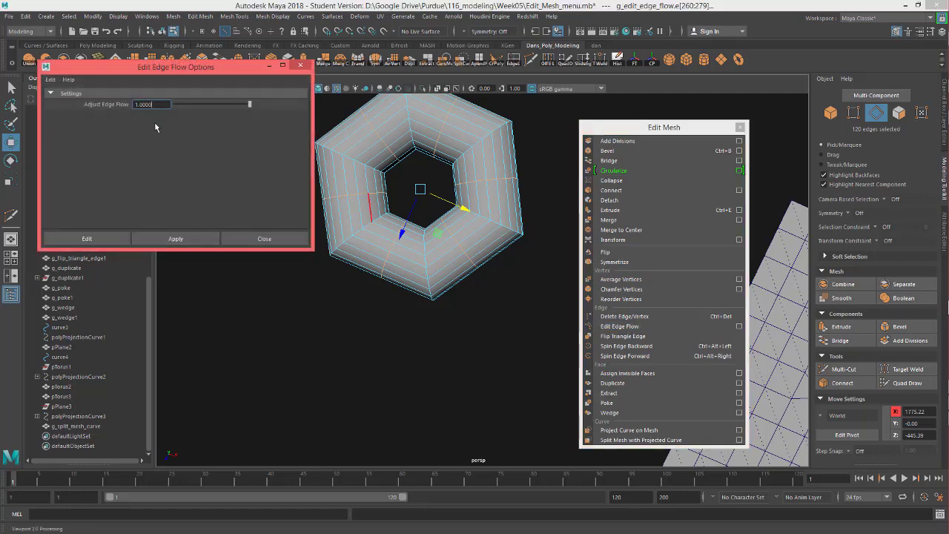
left_click(188, 243)
left_click(189, 243)
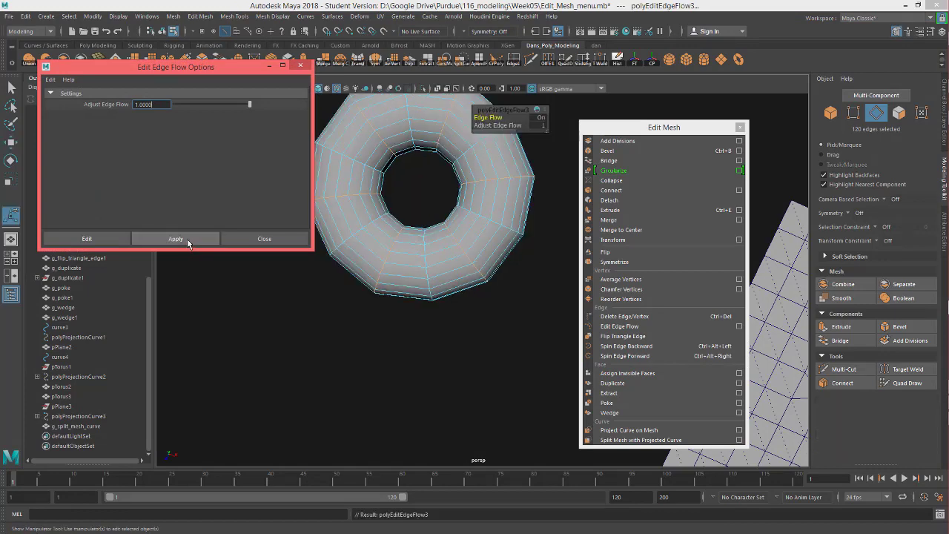
middle_click_drag(455, 321, 467, 393, "alt")
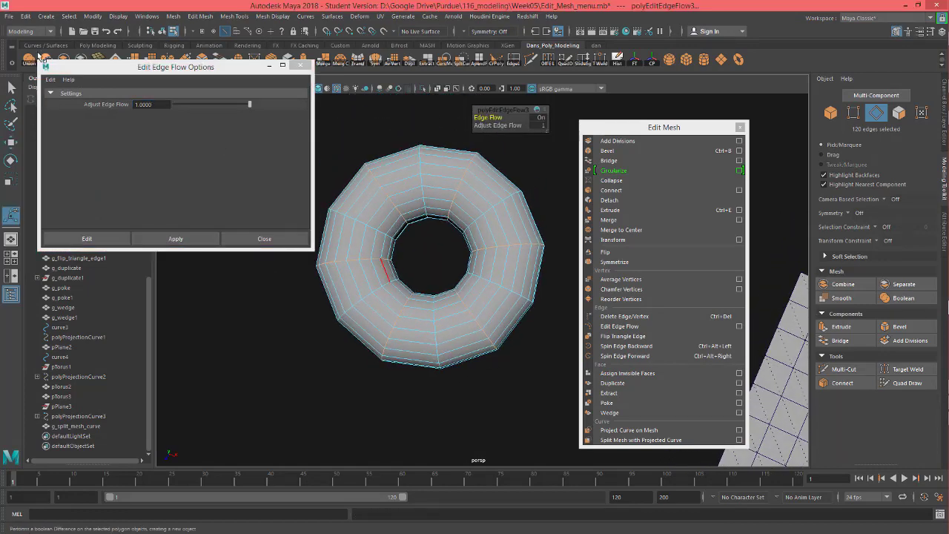
left_click(51, 78)
left_click(71, 100)
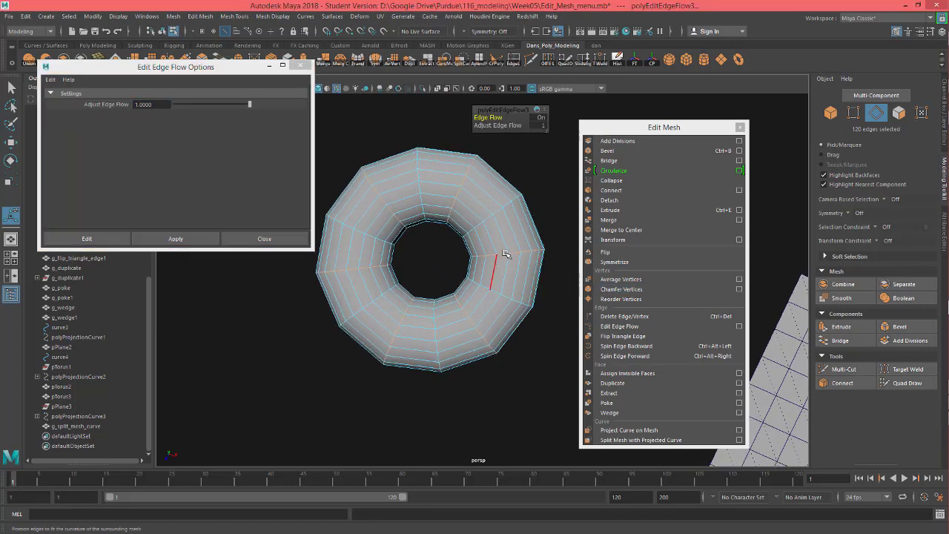
left_click_drag(495, 257, 451, 270, "alt")
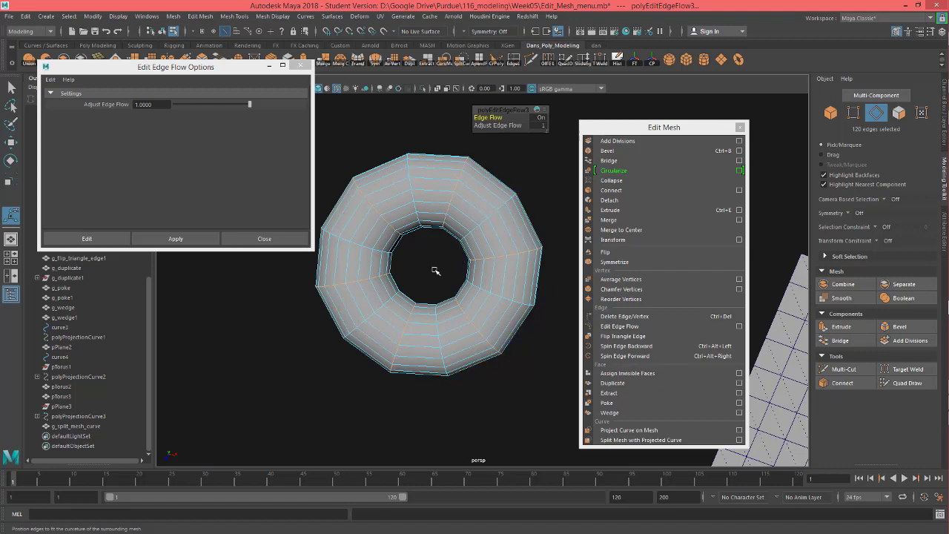
Try Edit Edge Flow on the same loops with Adjust Edge Flow set to 2, and undo it.
left_click(504, 125)
left_click_drag(166, 105, 90, 112)
type("2")
key("Return")
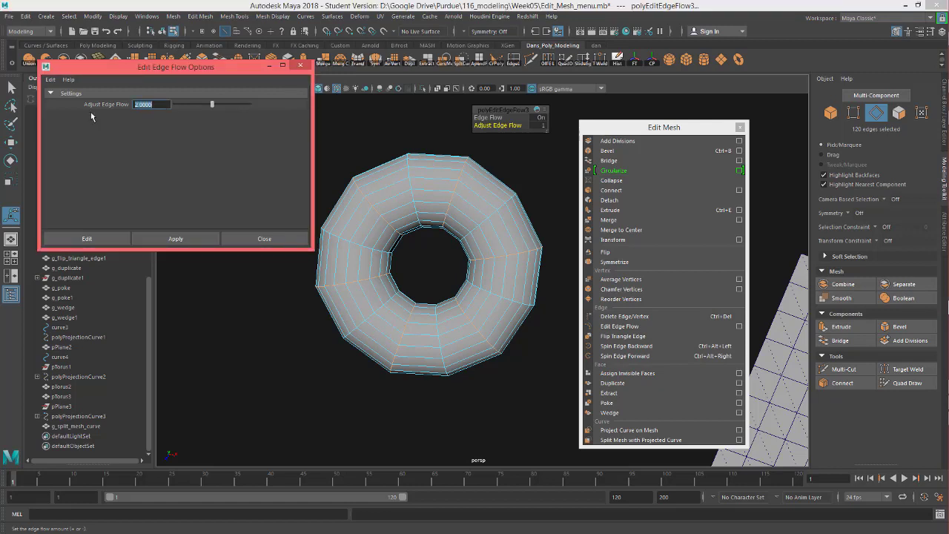
left_click(190, 241)
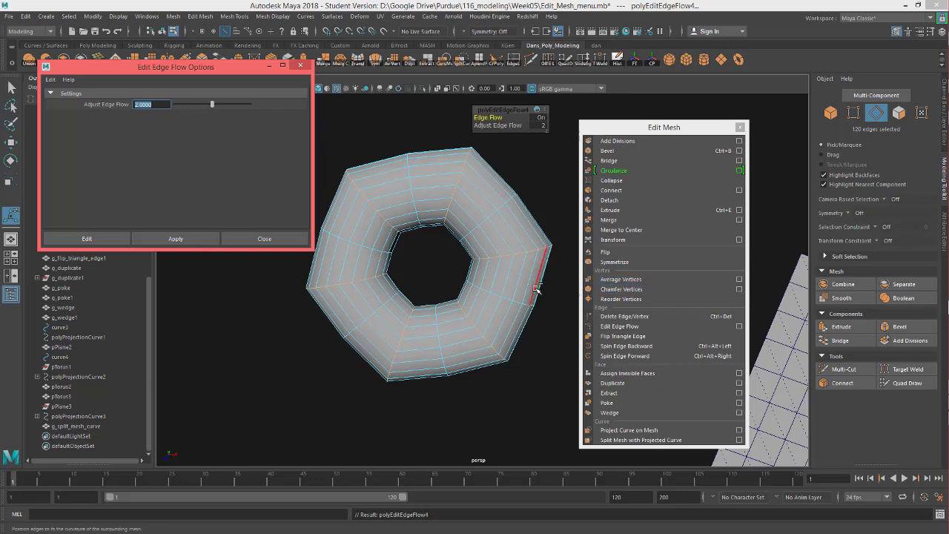
left_click_drag(535, 315, 521, 331, "alt")
key("ctrl+z")
Close the Edit Edge Flow options and activate the neighbouring grid plane with the diagonal edges for edge editing.
left_click_drag(536, 293, 393, 263, "alt")
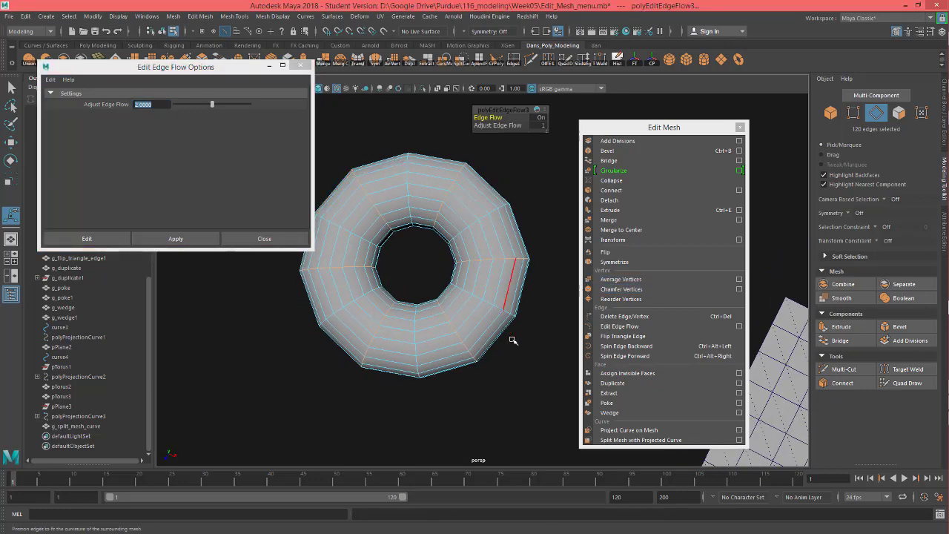
left_click_drag(510, 310, 462, 318, "alt")
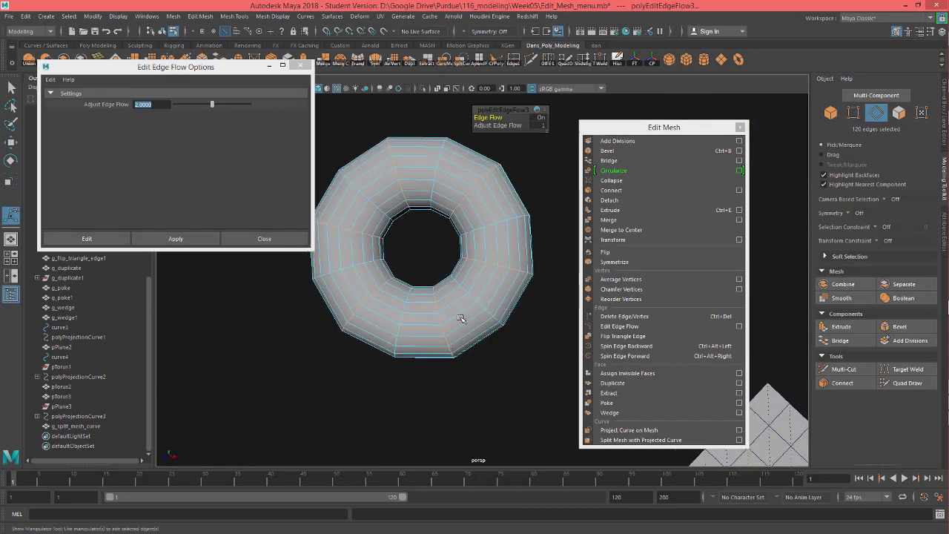
left_click_drag(467, 272, 470, 307, "alt")
scroll(469, 310, "down", 3)
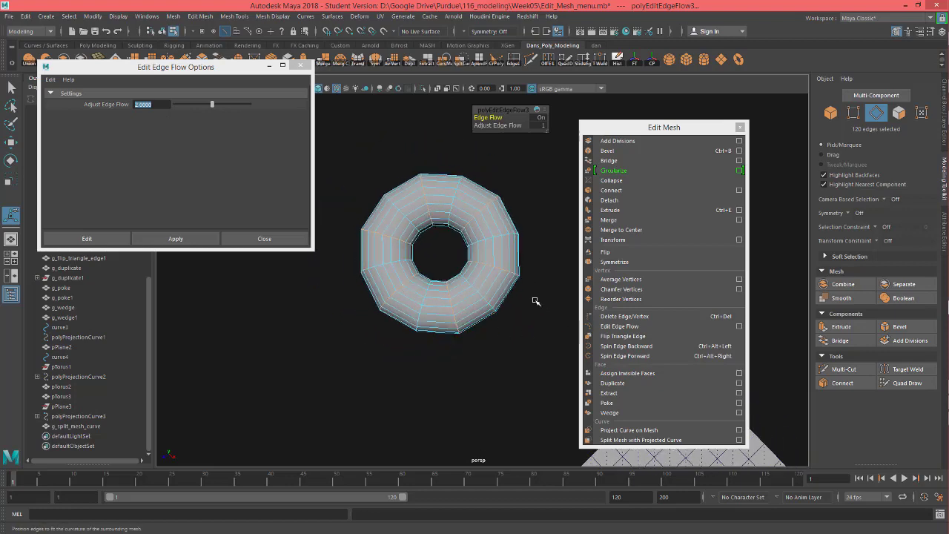
middle_click_drag(533, 310, 488, 300, "alt")
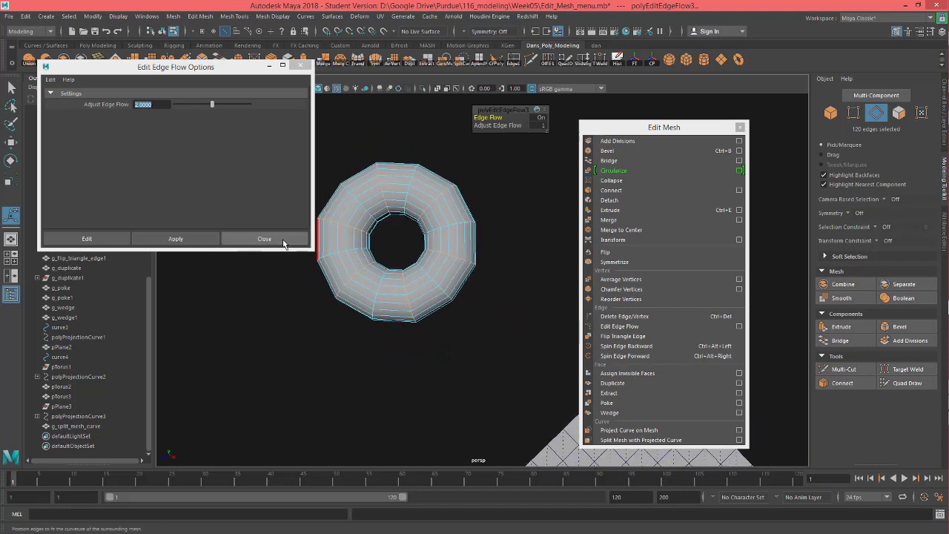
left_click(283, 244)
middle_click_drag(500, 339, 223, 330, "alt")
right_click_drag(444, 326, 348, 326, "alt")
left_click_drag(430, 326, 526, 338, "alt")
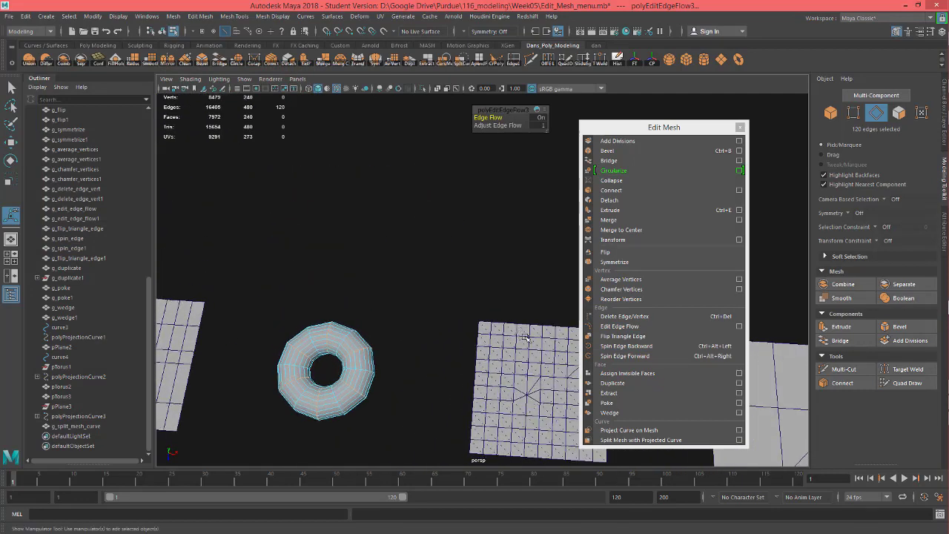
middle_click_drag(525, 338, 436, 304, "alt")
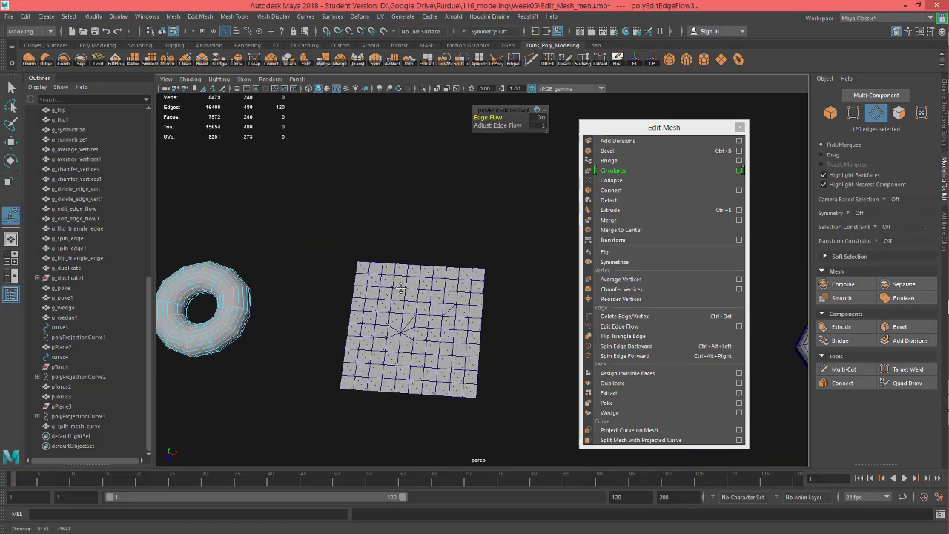
left_click(460, 324)
scroll(445, 331, "up", 3)
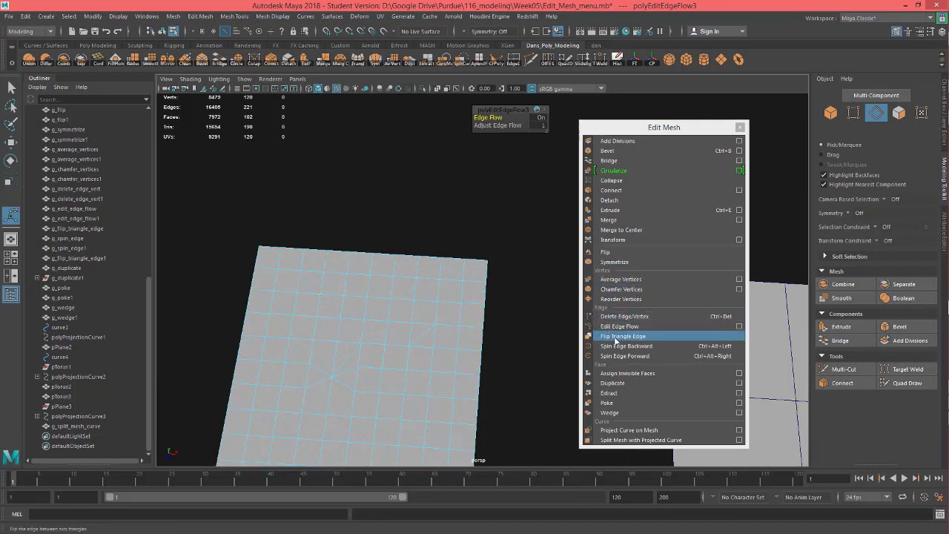
Select the isolated diagonal edge in the grid plane and apply Flip Triangle Edge to it.
scroll(384, 332, "up", 4)
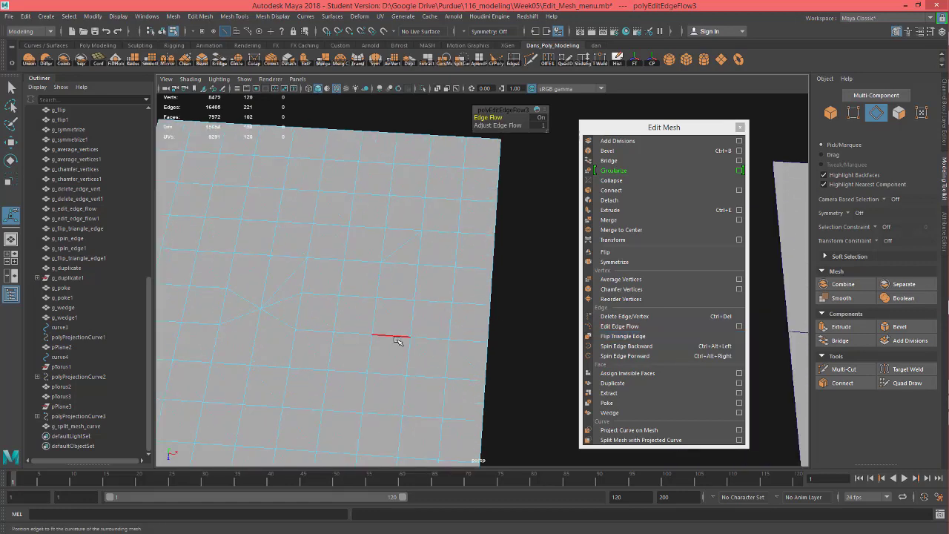
left_click_drag(434, 354, 430, 322, "alt")
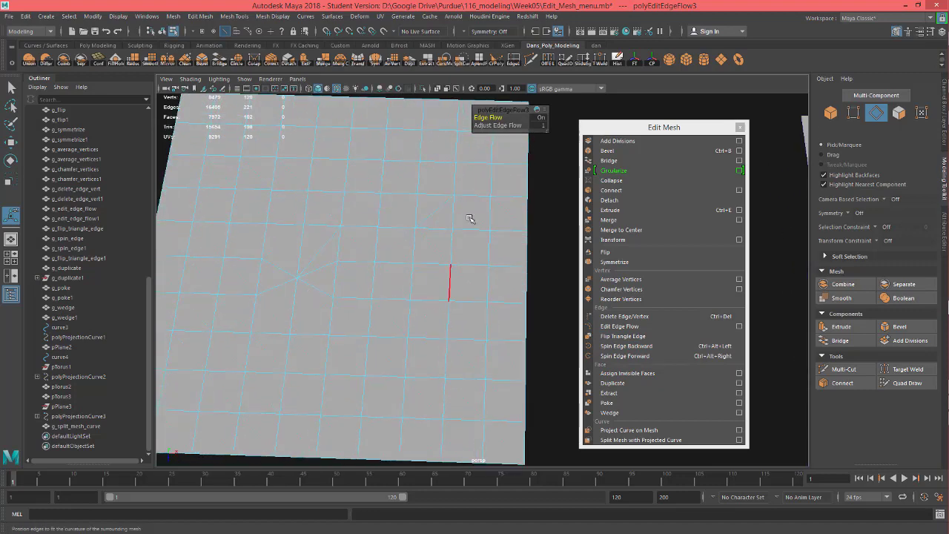
left_click(441, 207)
left_click_drag(430, 265, 443, 234, "alt")
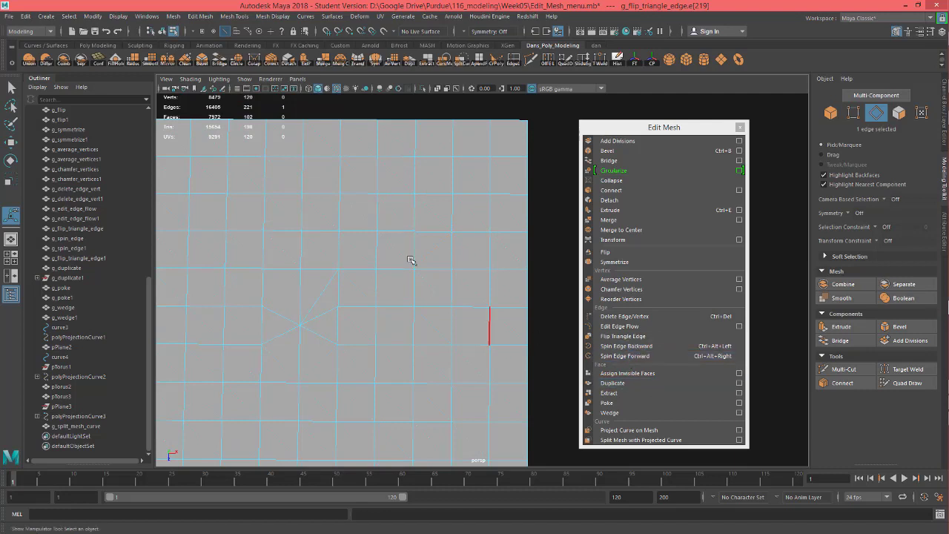
left_click_drag(416, 305, 420, 295, "alt")
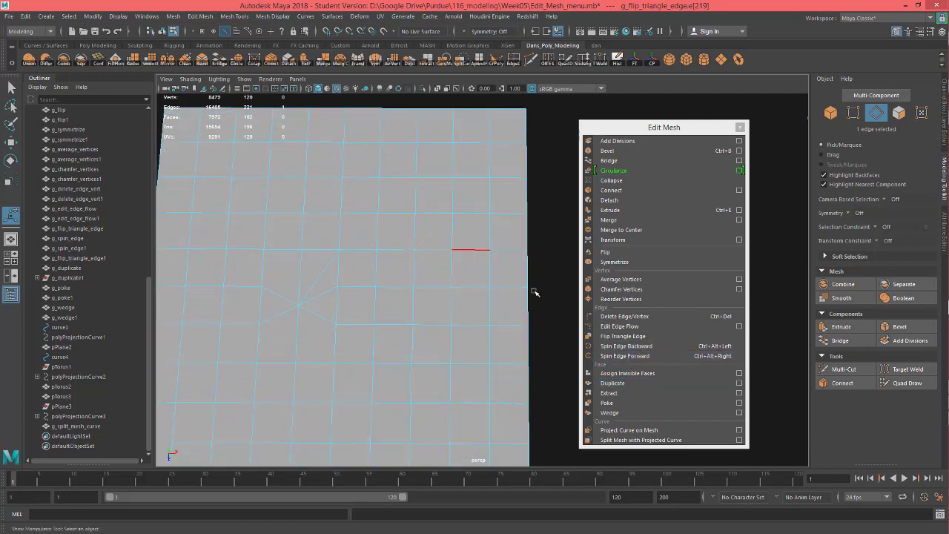
left_click(627, 336)
left_click_drag(413, 267, 532, 245, "alt")
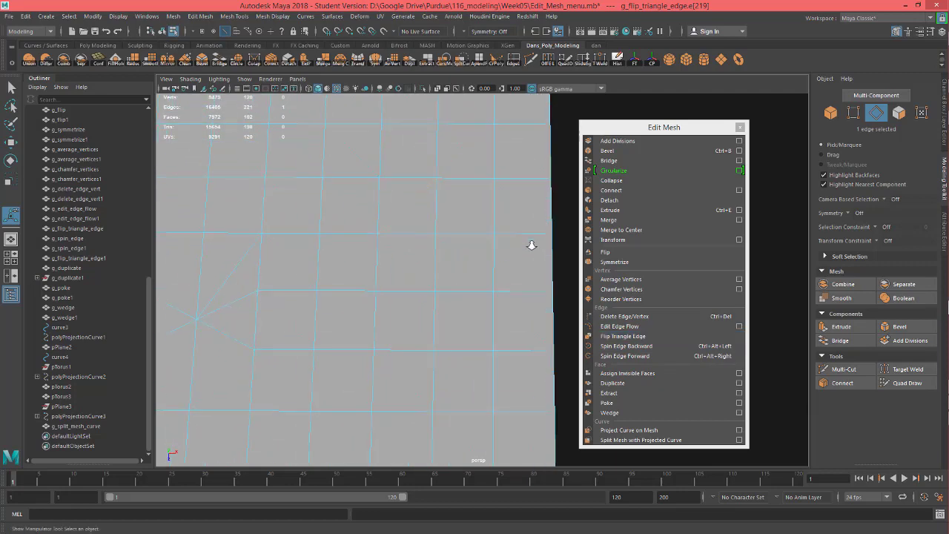
Switch to wireframe display and repeat Flip Triangle Edge on the selected diagonal until it runs the opposite way.
key("4")
middle_click_drag(435, 240, 440, 297, "alt")
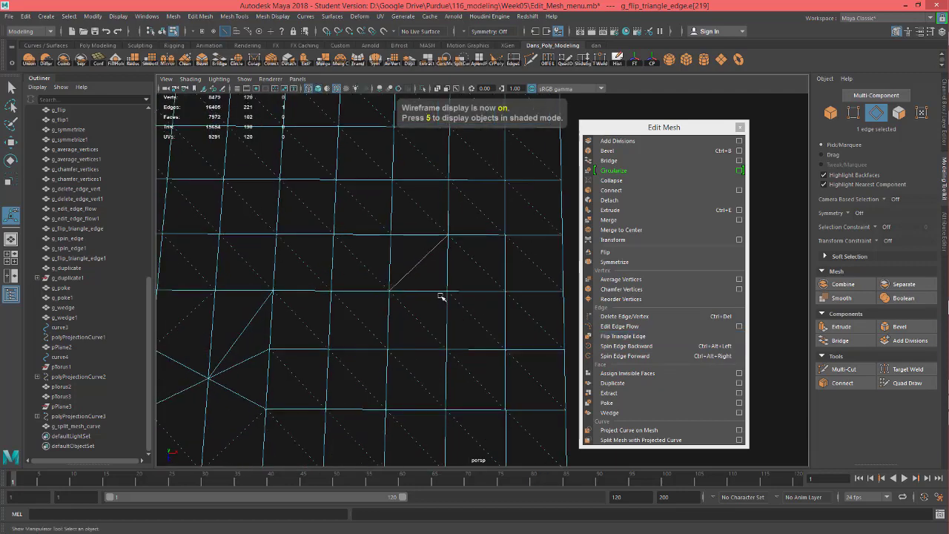
left_click(636, 337)
left_click(638, 339)
left_click_drag(462, 335, 489, 292, "alt")
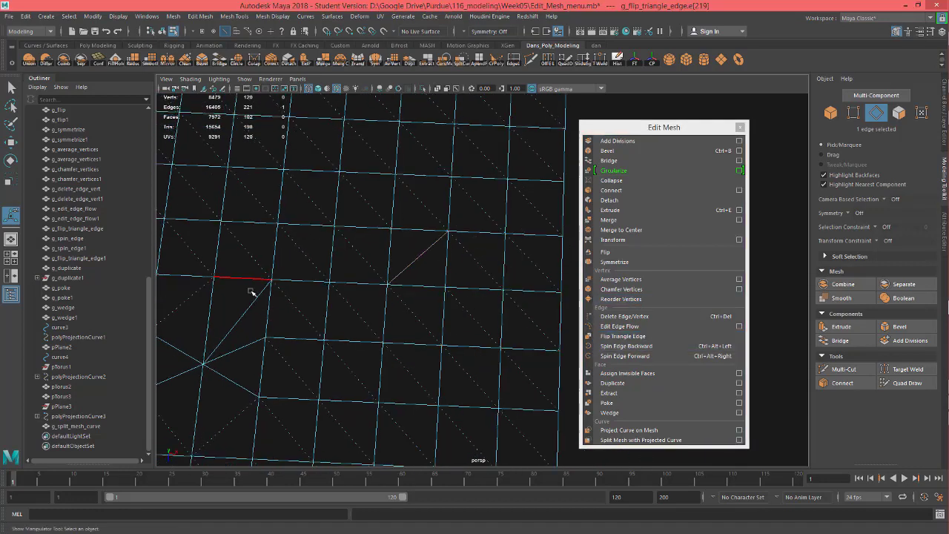
Select the diagonal edge attached to the star-shaped vertex and flip it with Flip Triangle Edge.
left_click(251, 315)
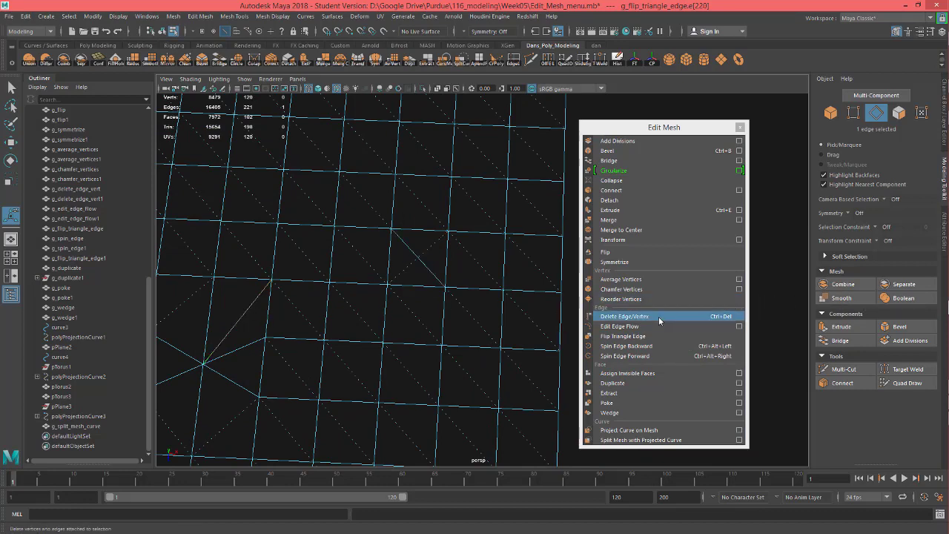
left_click_drag(476, 342, 447, 311, "alt")
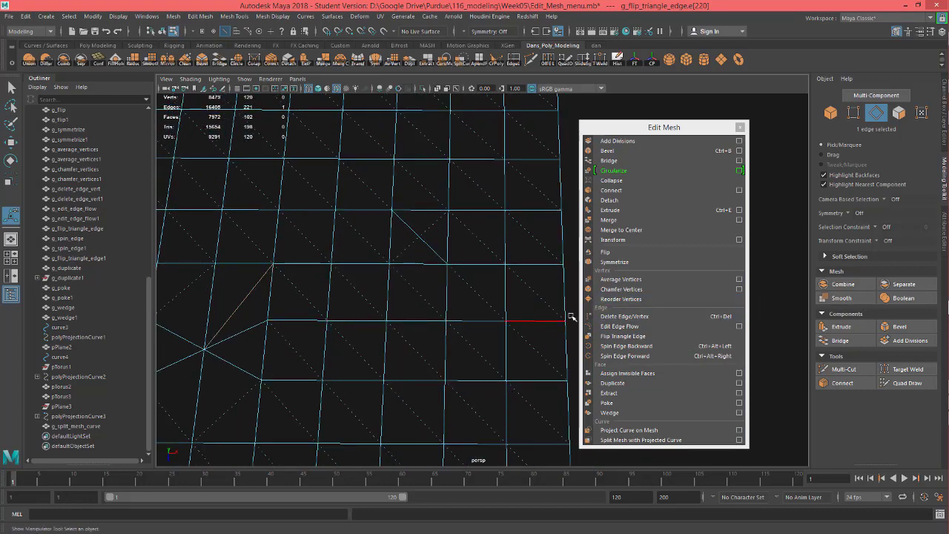
left_click(623, 336)
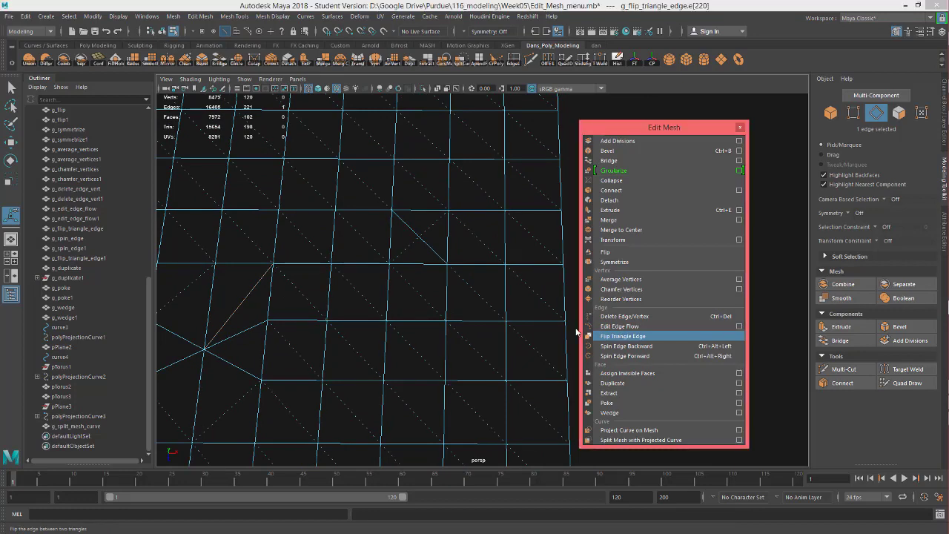
Reselect the isolated diagonal edge and examine both flipped edges in the wireframe.
left_click(420, 236)
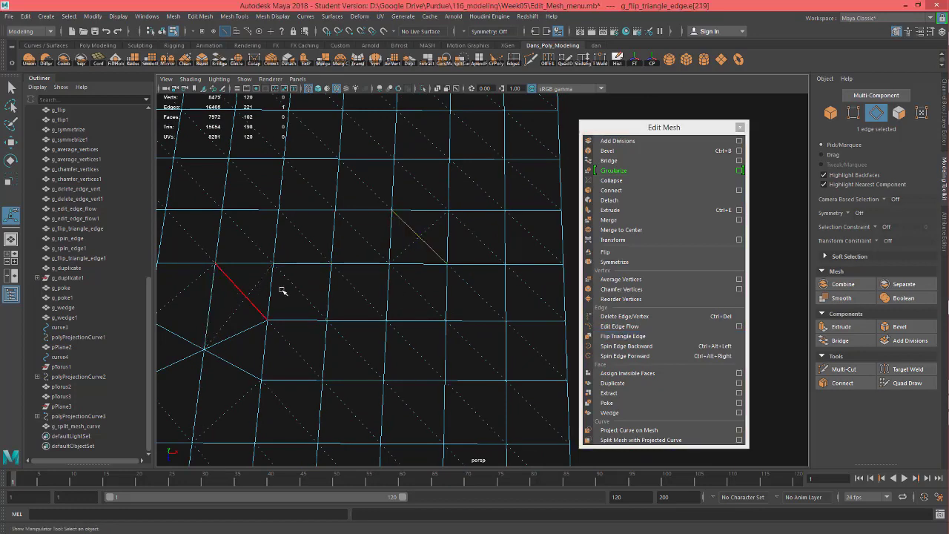
left_click_drag(406, 321, 437, 310, "alt")
right_click_drag(436, 310, 322, 314, "alt")
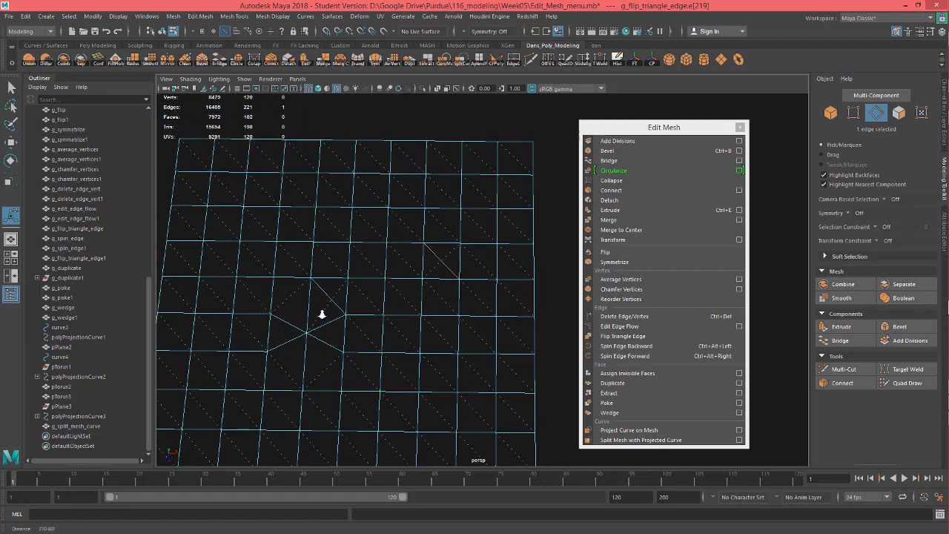
left_click_drag(322, 315, 341, 313, "alt")
middle_click_drag(460, 318, 365, 284, "alt")
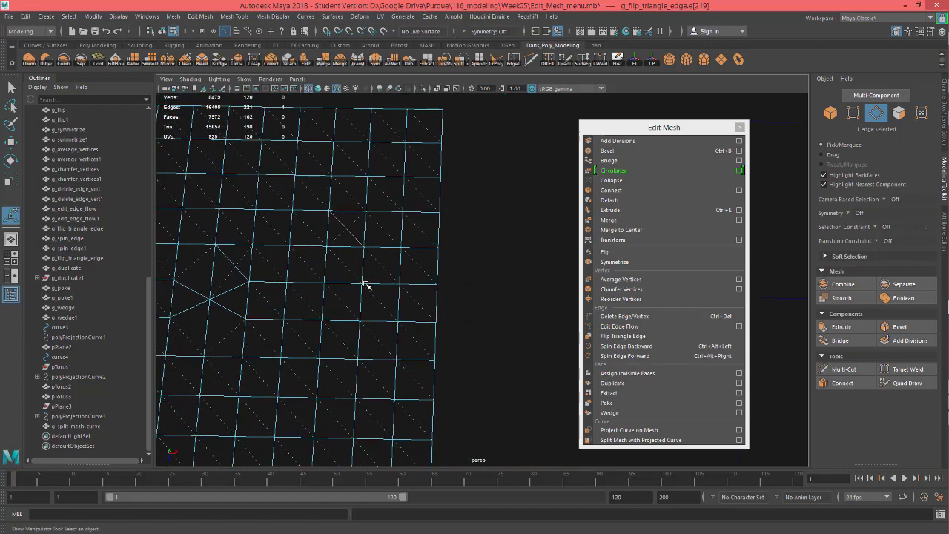
left_click_drag(366, 284, 375, 307, "alt")
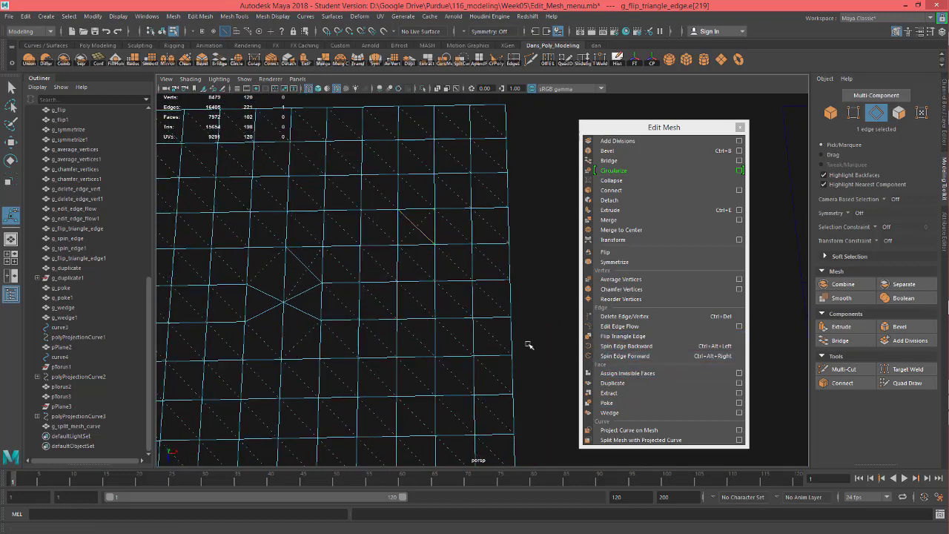
Return the grid plane to object selection and turn off its Face Triangles display.
left_click(433, 224)
right_click_drag(434, 224, 452, 218)
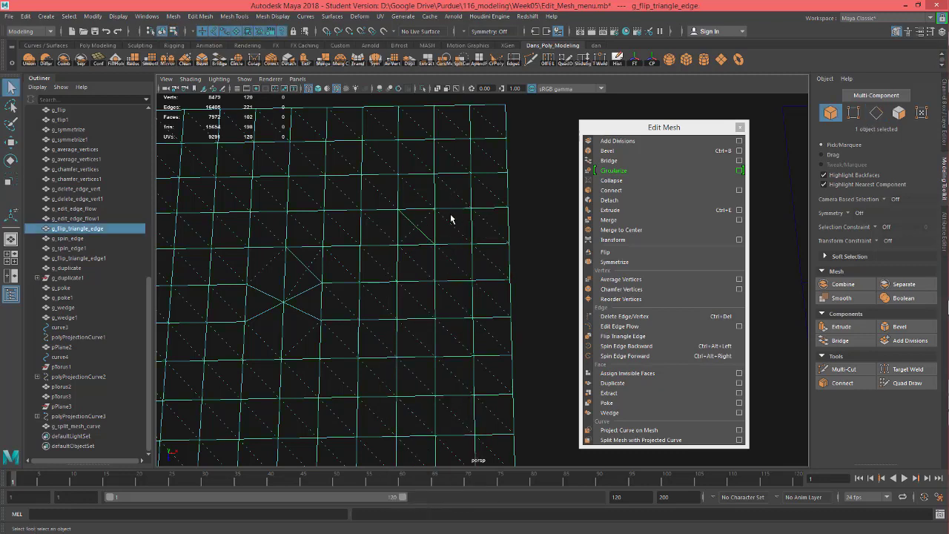
left_click(453, 176)
right_click_drag(428, 216, 419, 187)
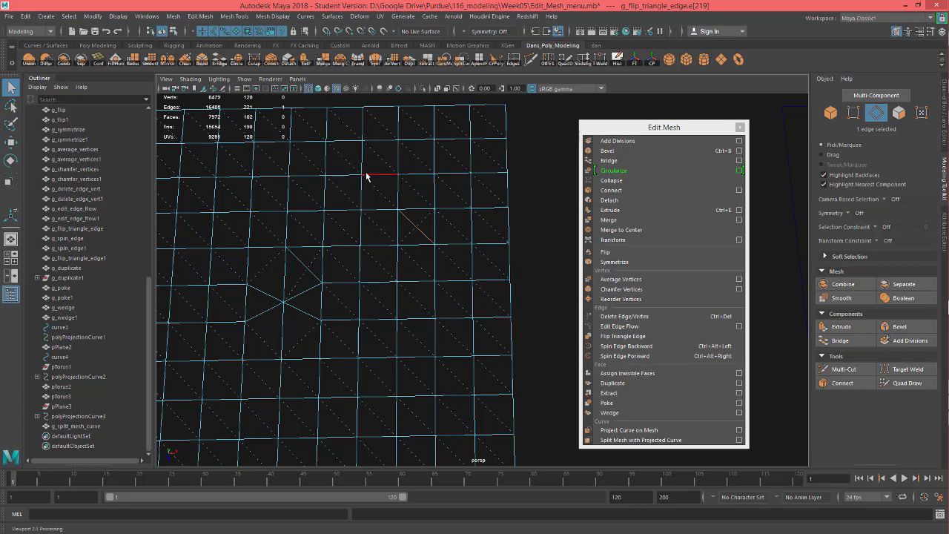
right_click_drag(360, 146, 392, 132)
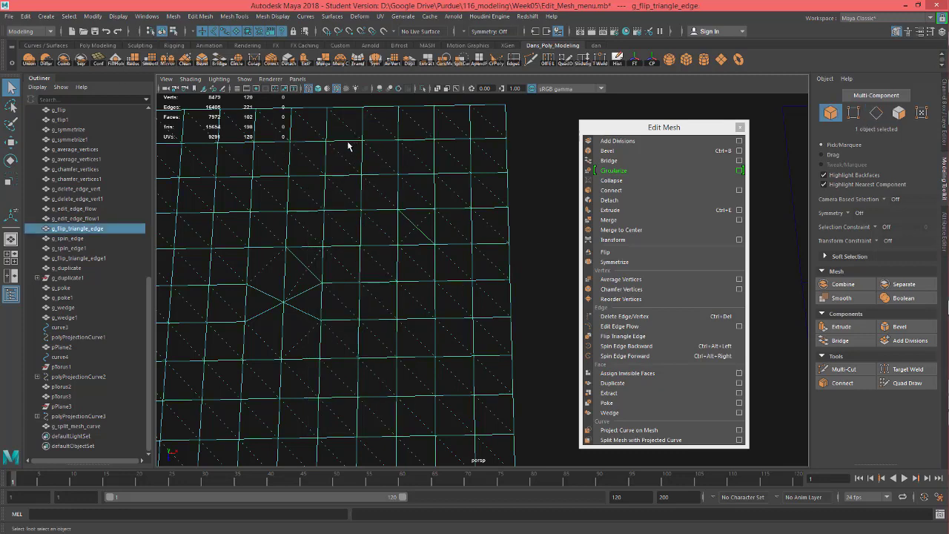
left_click(296, 130)
left_click_drag(347, 170, 347, 170)
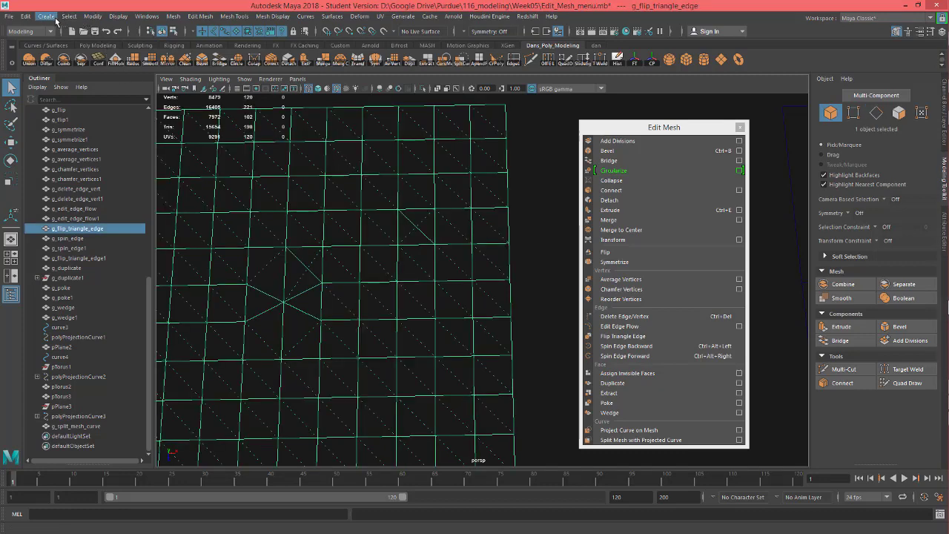
left_click(119, 20)
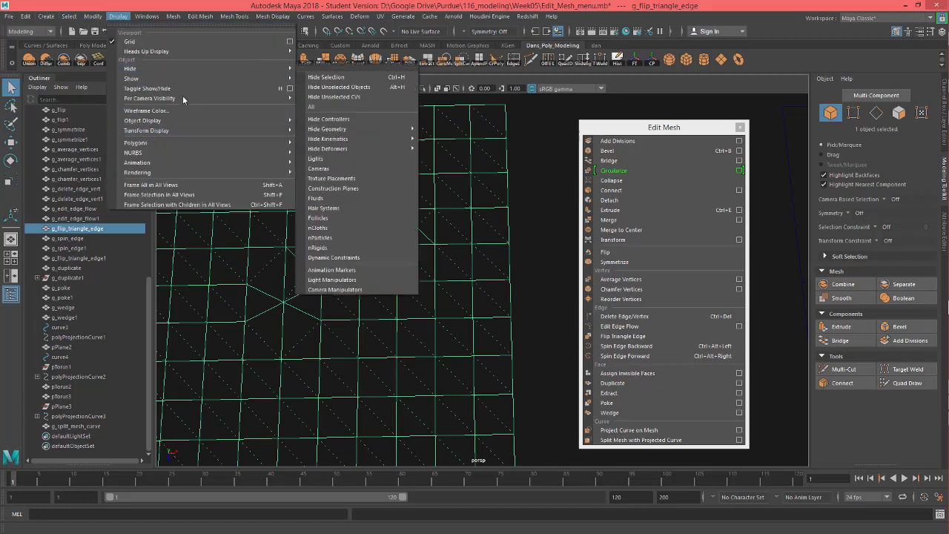
mouse_move(171, 143)
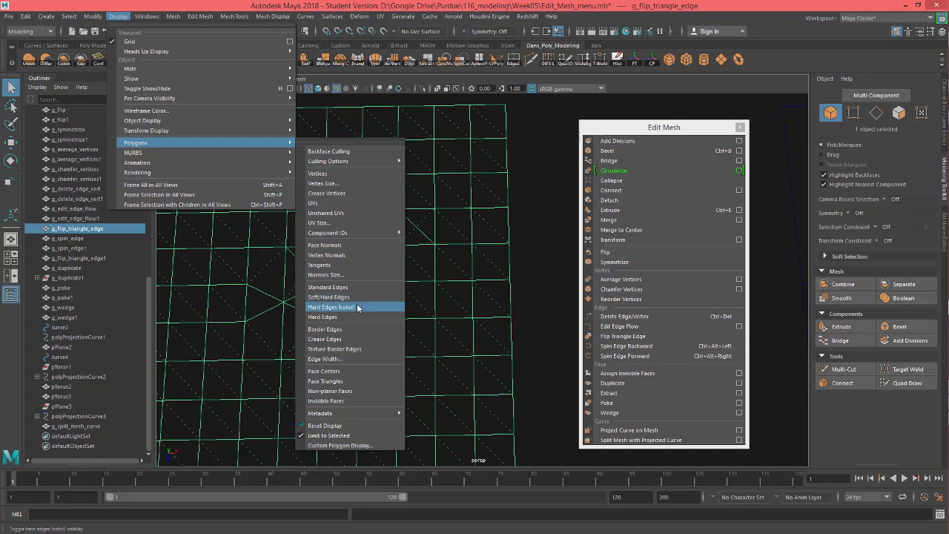
left_click(359, 383)
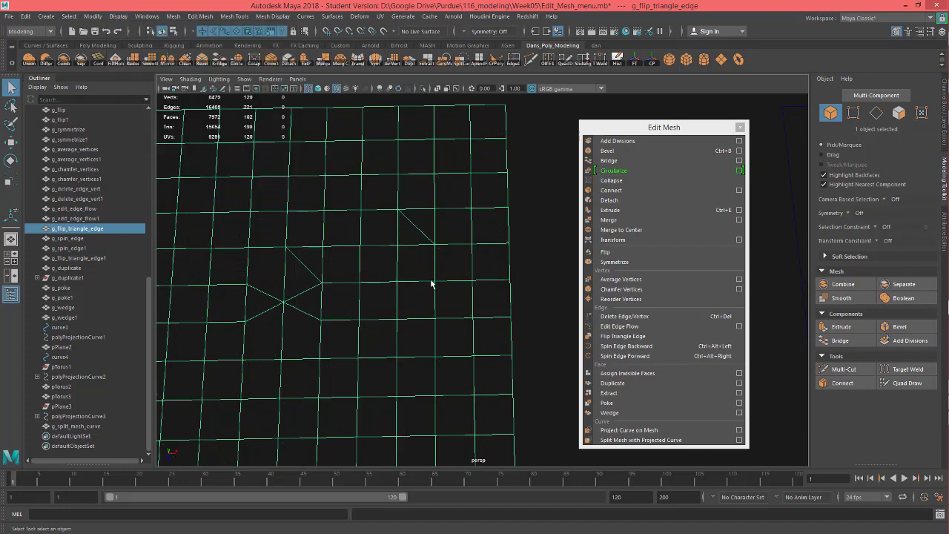
Select the isolated diagonal edge in the grid plane and apply Spin Edge Backward to it twice.
left_click_drag(431, 284, 498, 260, "alt")
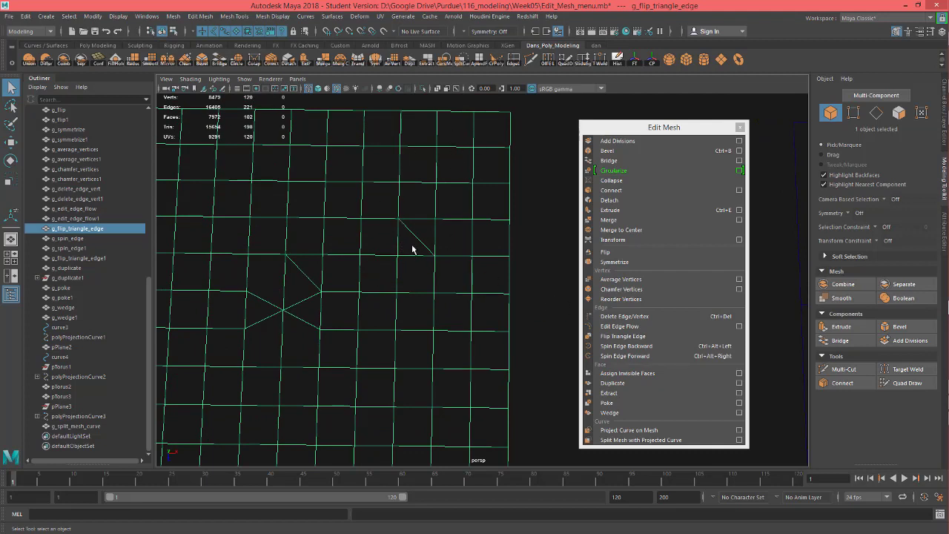
left_click_drag(413, 248, 416, 251, "alt")
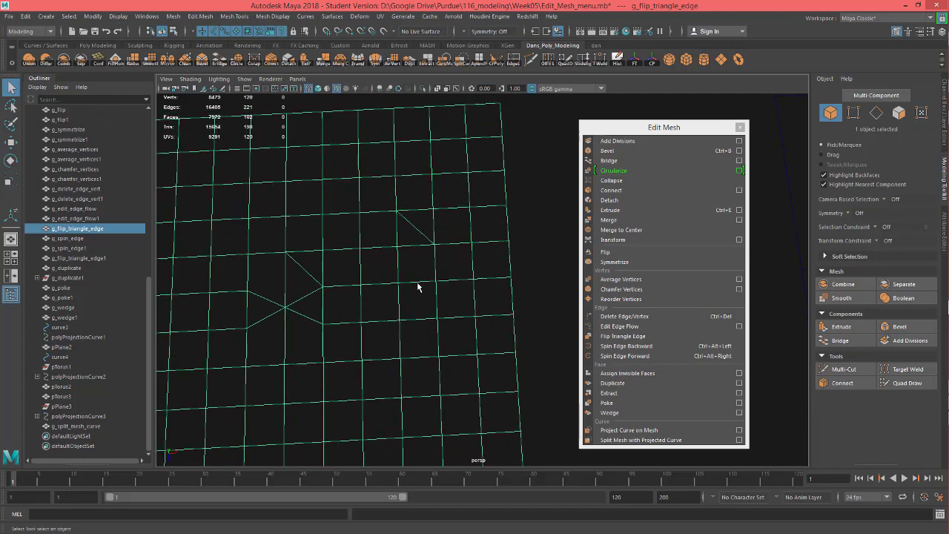
left_click_drag(417, 282, 424, 237, "alt")
right_click_drag(423, 237, 435, 210)
left_click(418, 232)
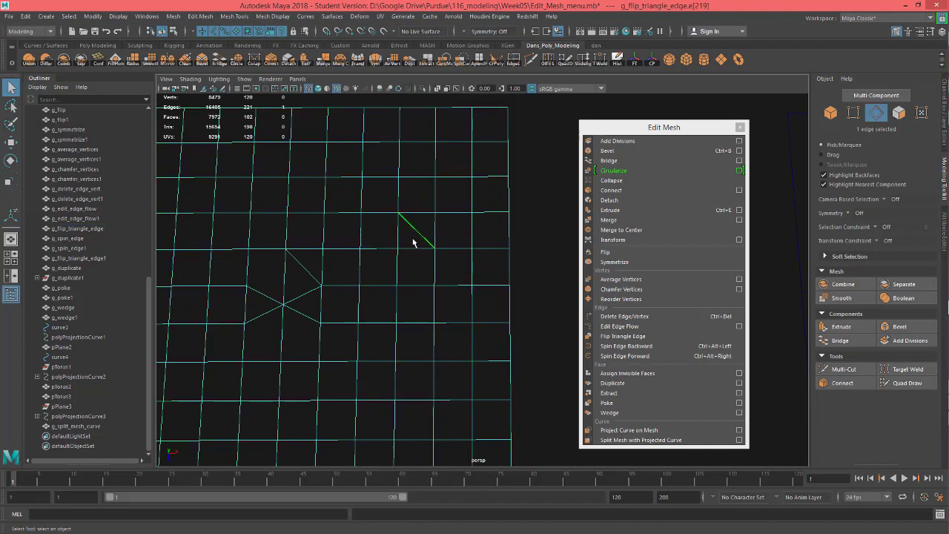
left_click(627, 347)
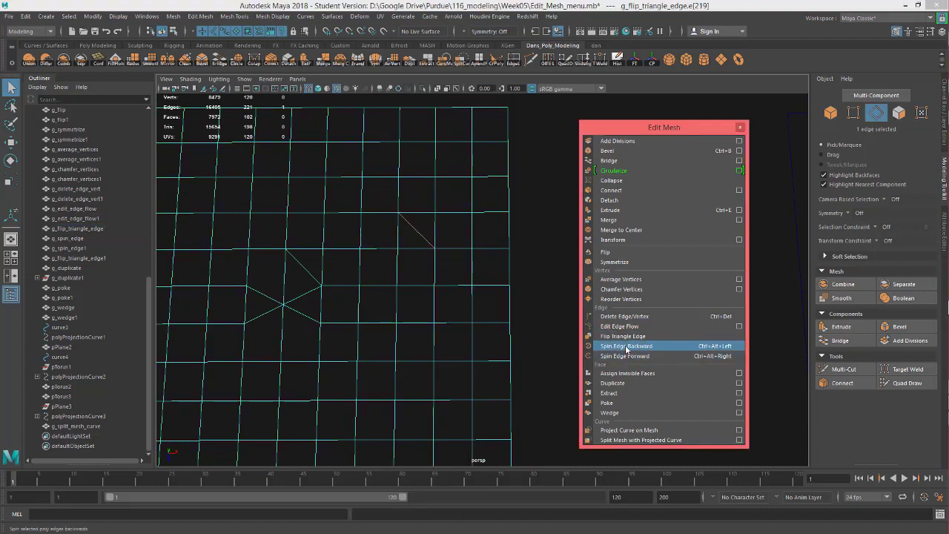
left_click(627, 347)
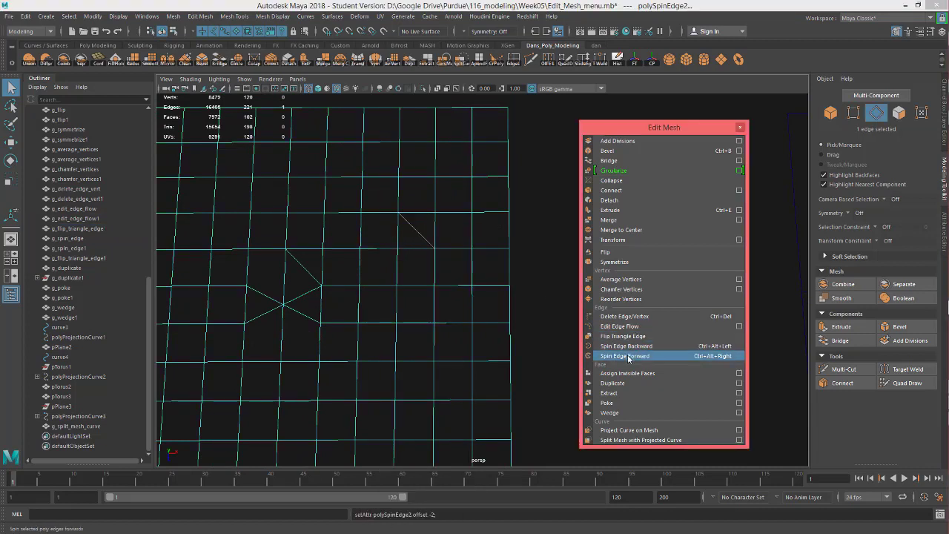
Apply Spin Edge Forward to the selected diagonal edge to reverse the two backward spins.
left_click(629, 357)
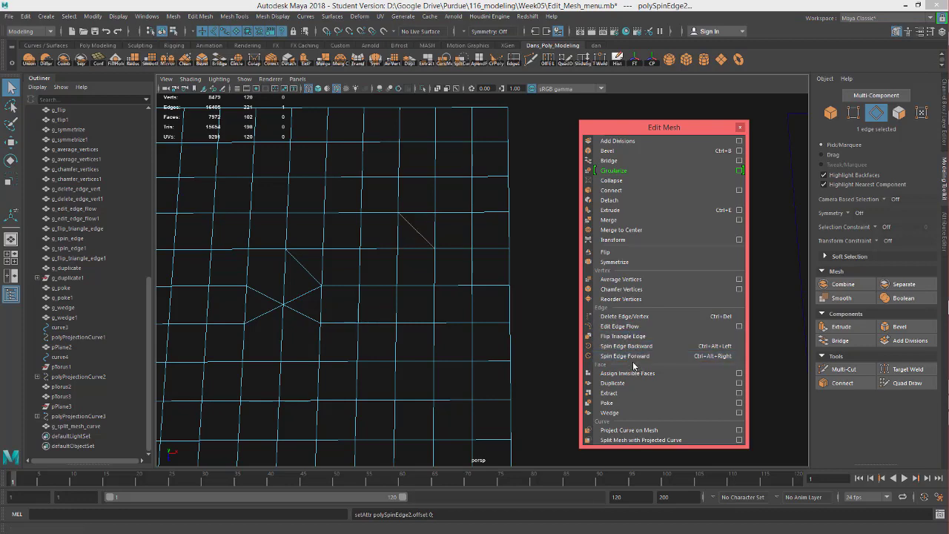
left_click_drag(444, 355, 524, 351, "alt")
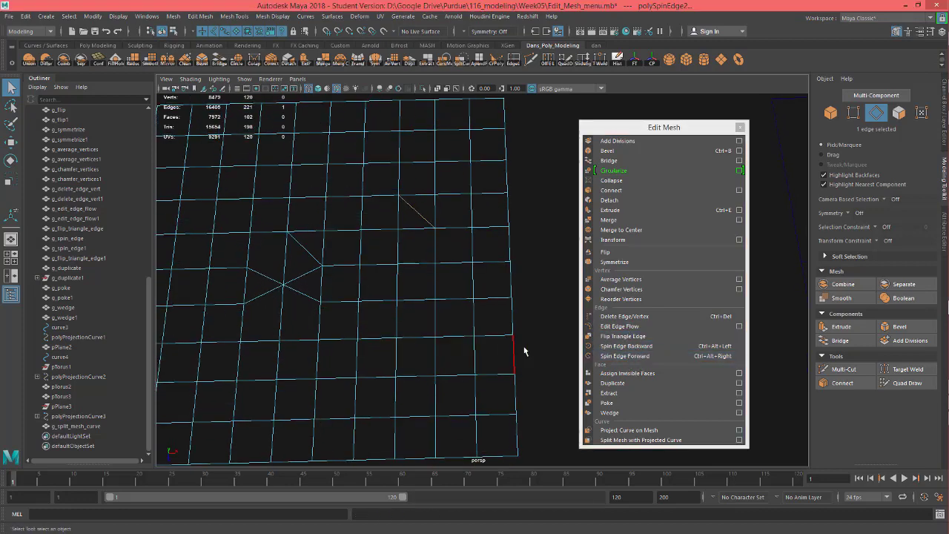
left_click(609, 353)
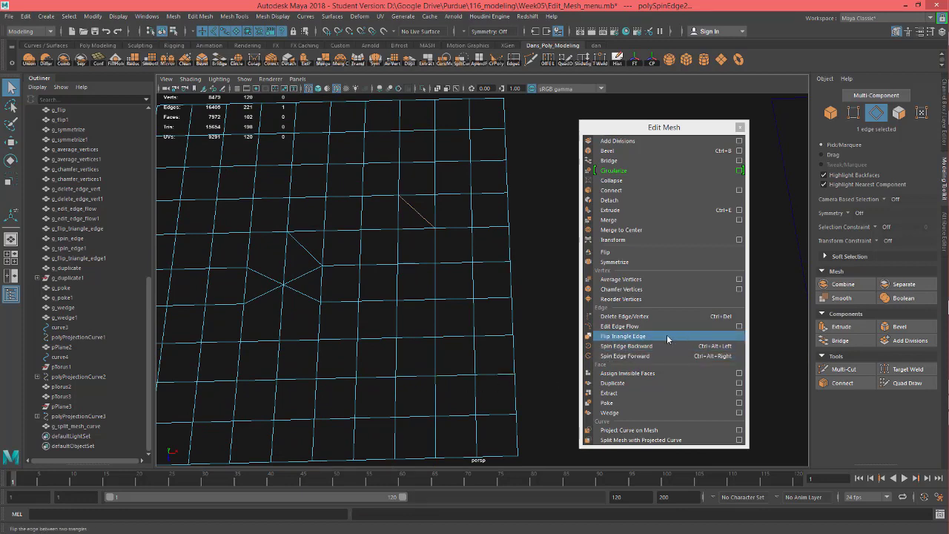
left_click_drag(494, 347, 499, 342, "alt")
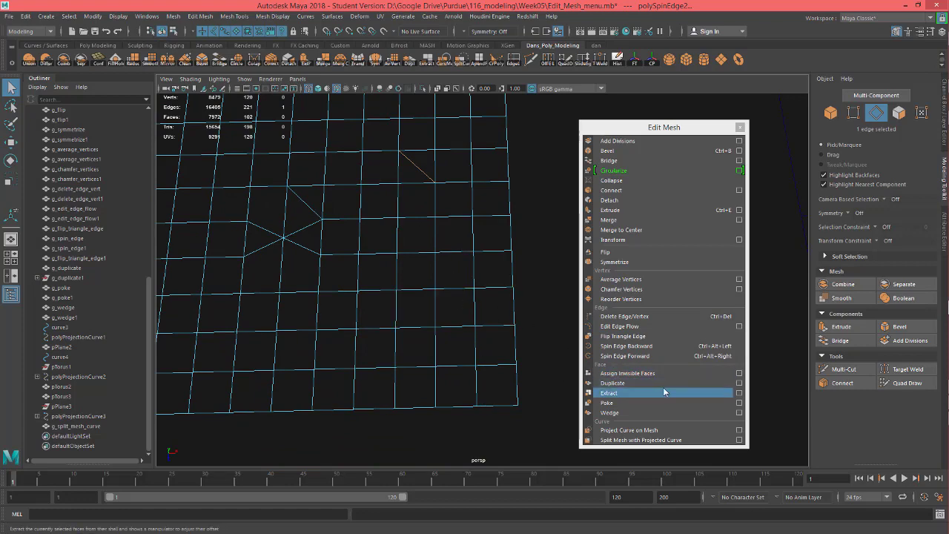
Select the hexagonal torus g_duplicate as a whole object.
middle_click_drag(455, 328, 302, 350, "alt")
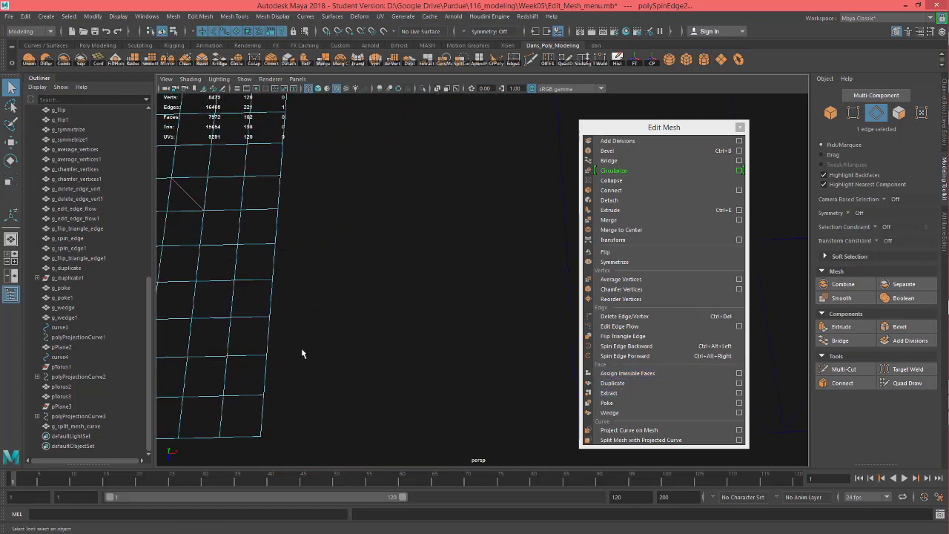
scroll(390, 341, "down", 4)
middle_click_drag(389, 340, 307, 343, "alt")
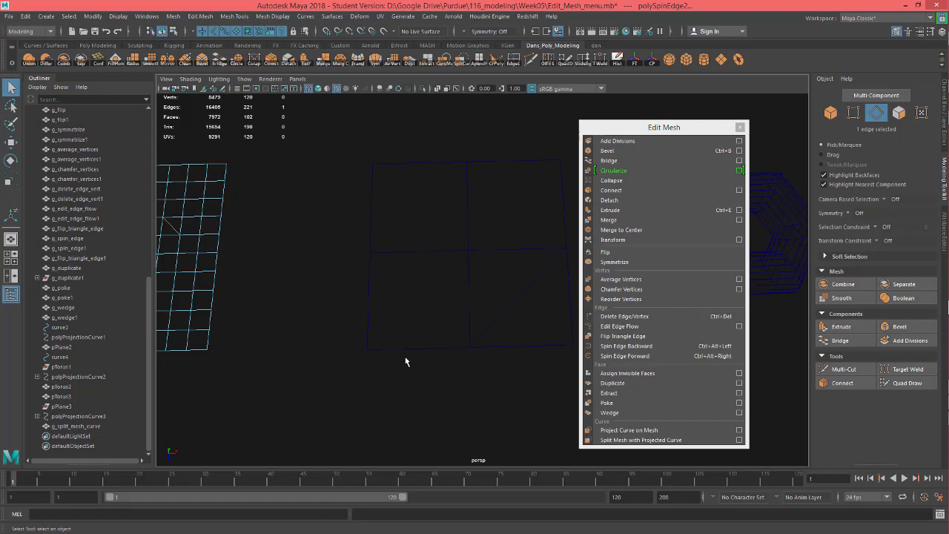
left_click_drag(426, 340, 386, 336, "alt")
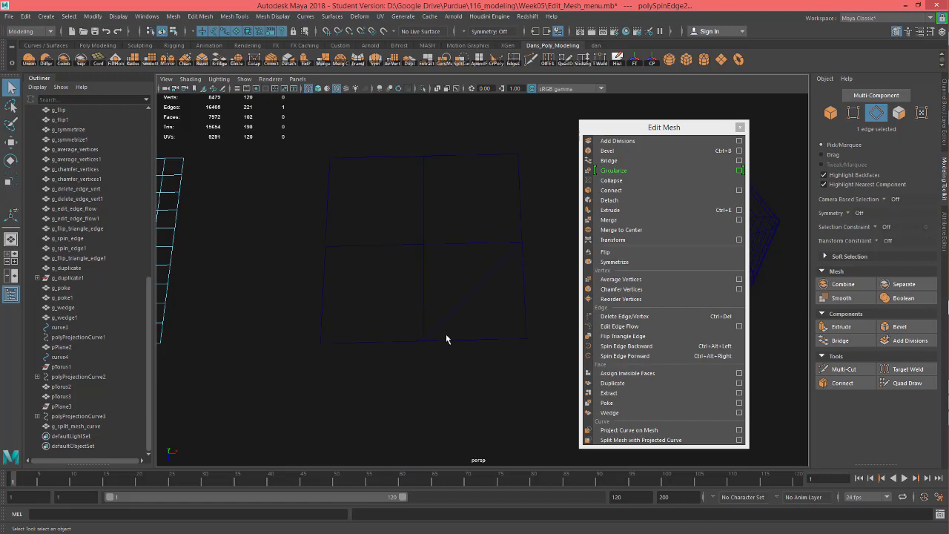
middle_click_drag(489, 330, 314, 321, "alt")
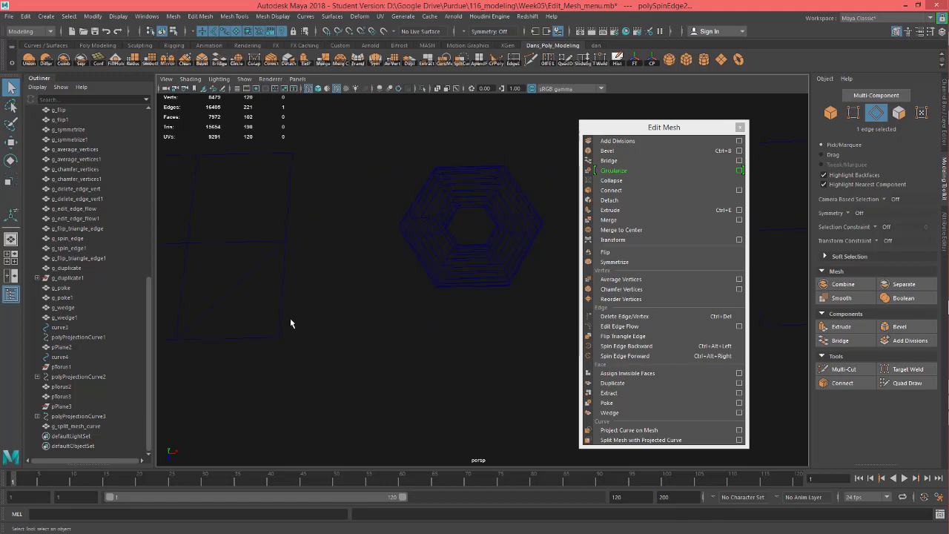
right_click_drag(507, 252, 540, 226)
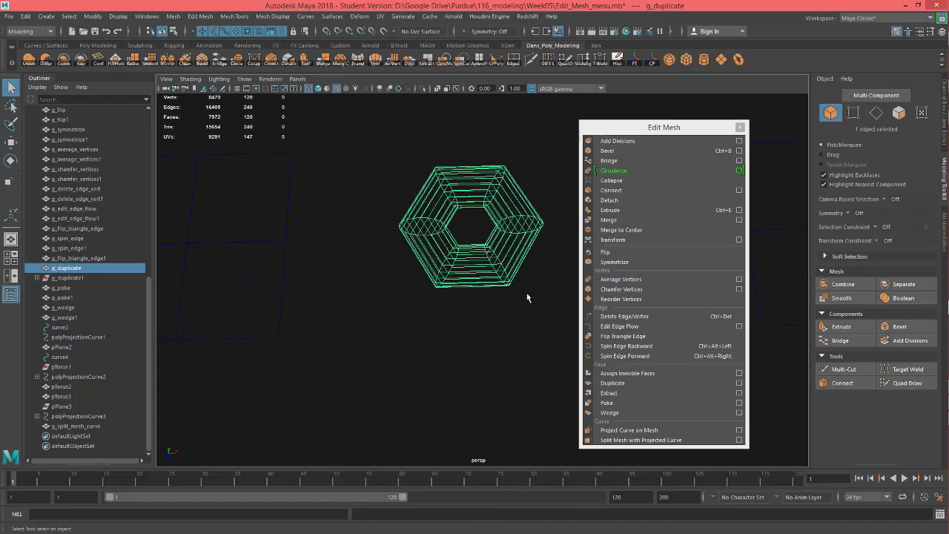
middle_click_drag(327, 329, 387, 325, "alt")
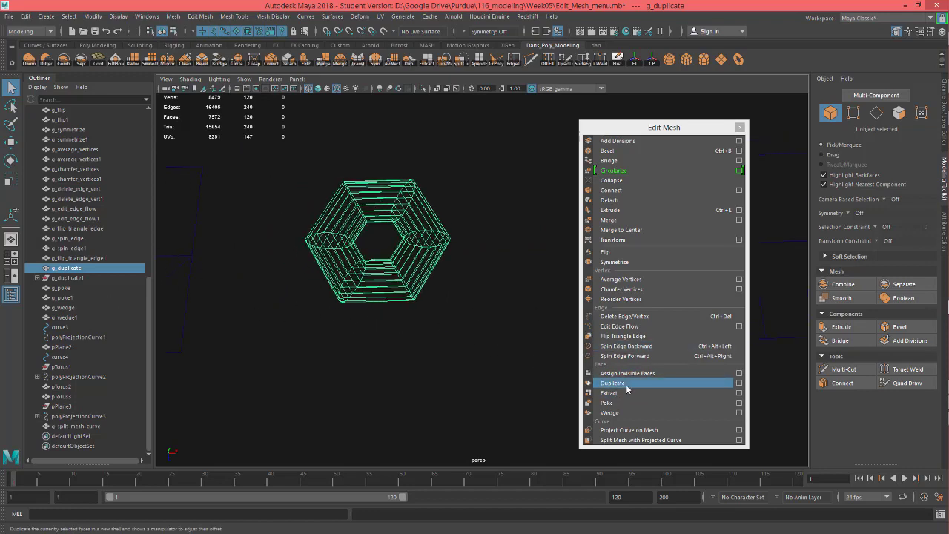
Select all faces of the torus's two adjoining right-hand segments and switch to shaded display.
middle_click_drag(394, 323, 393, 338, "alt")
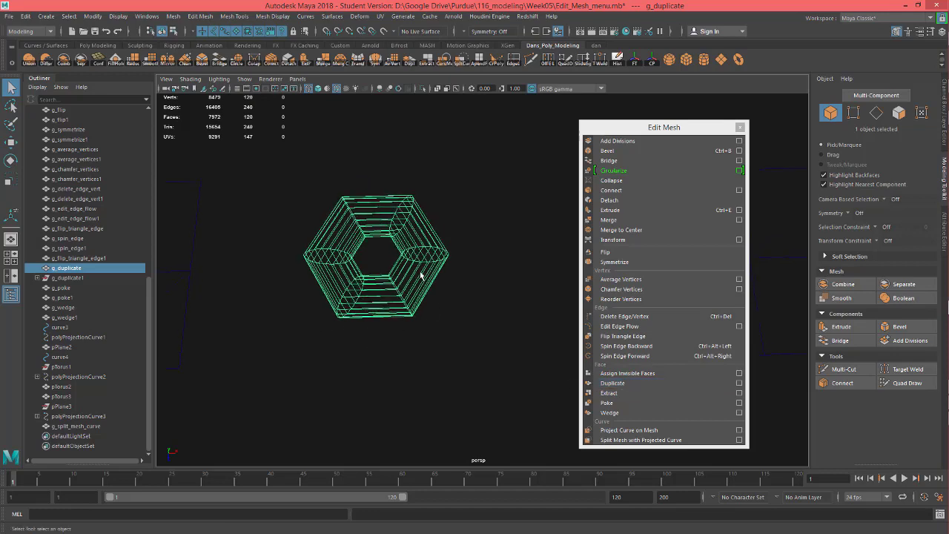
right_click_drag(421, 274, 423, 219)
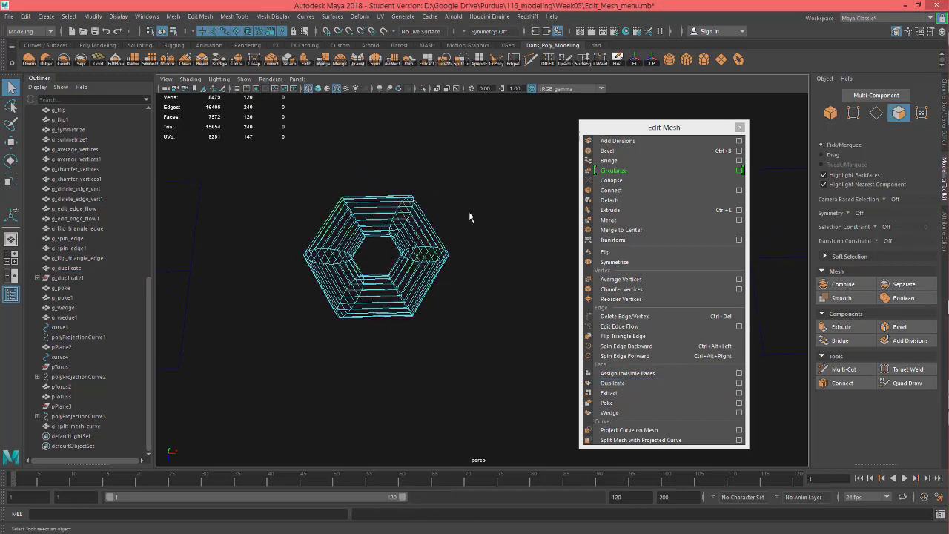
left_click_drag(493, 289, 405, 227)
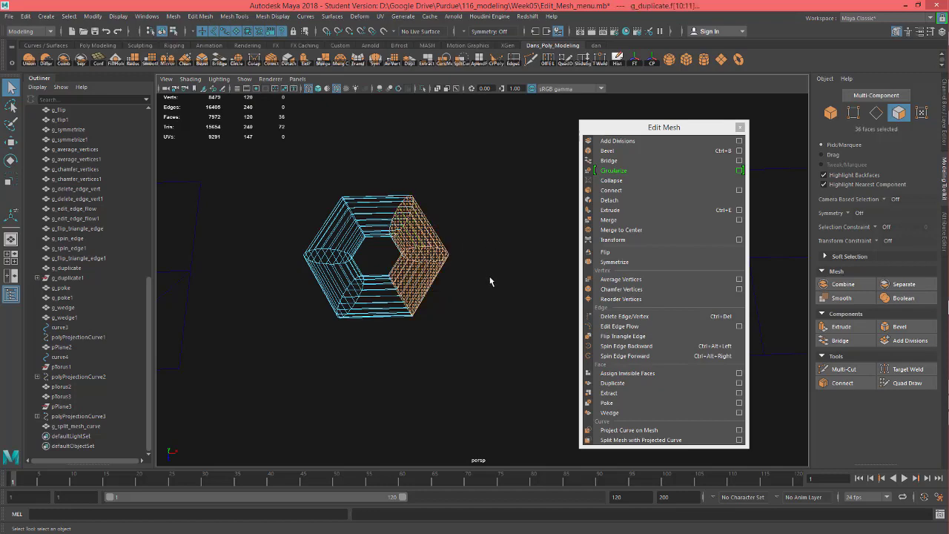
left_click_drag(489, 277, 408, 247)
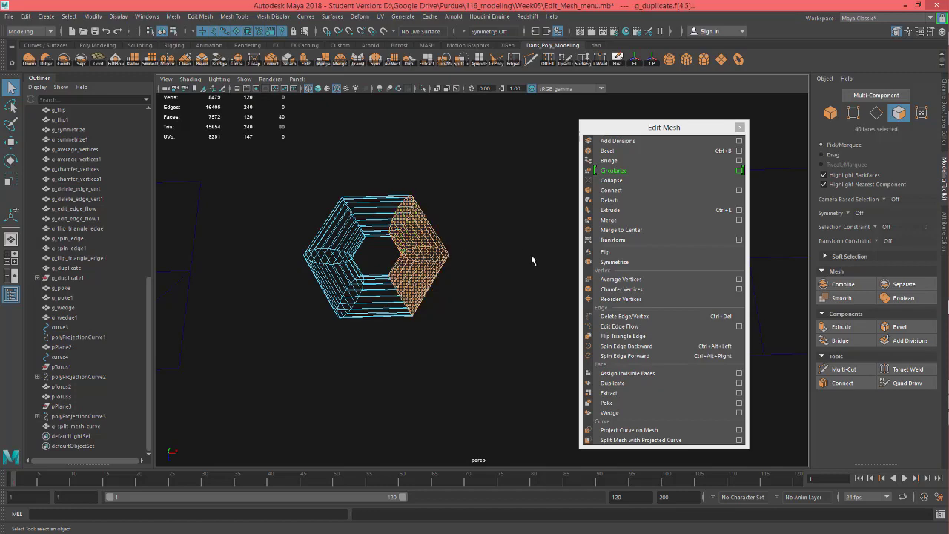
left_click_drag(531, 254, 507, 277, "alt")
key("5")
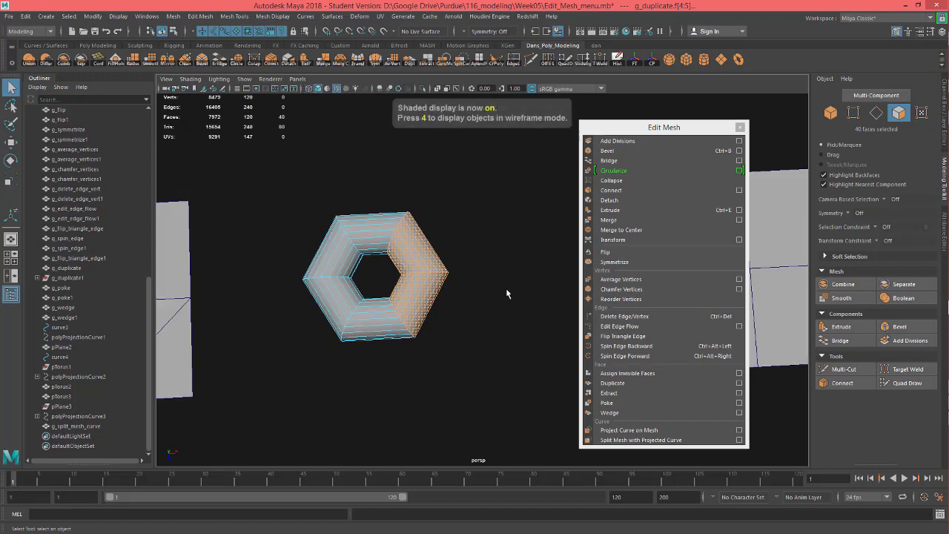
left_click_drag(506, 288, 482, 306, "alt")
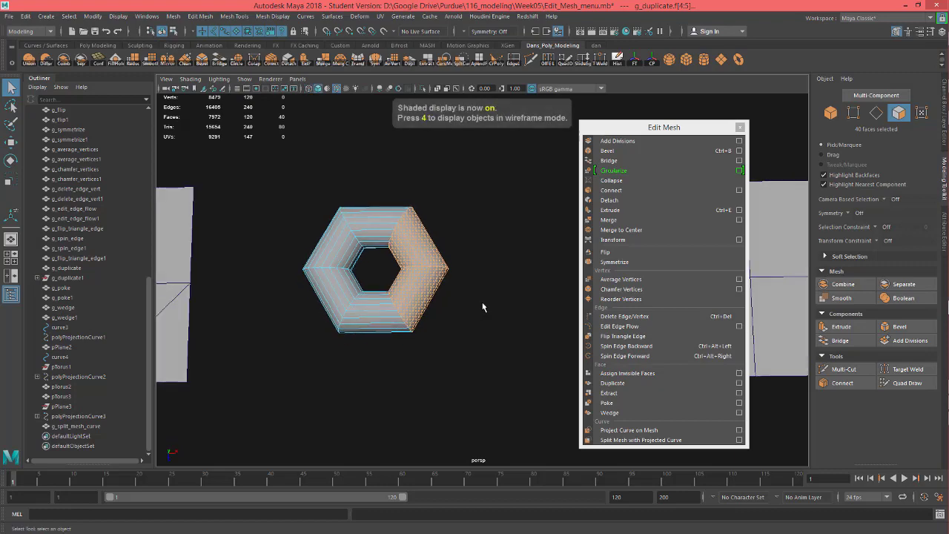
Duplicate the selected torus faces and move the copy sideways along the world axis, clear of the torus.
left_click(614, 383)
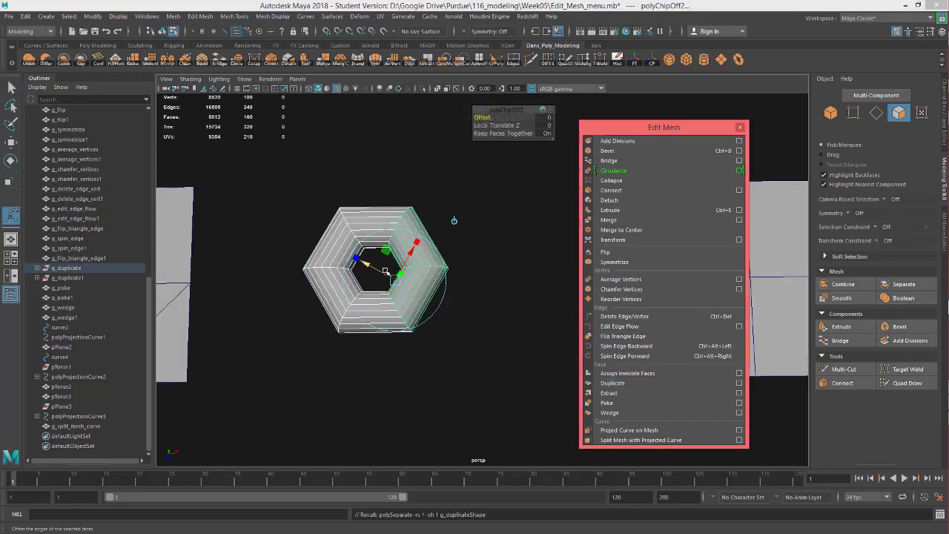
left_click_drag(413, 282, 462, 319)
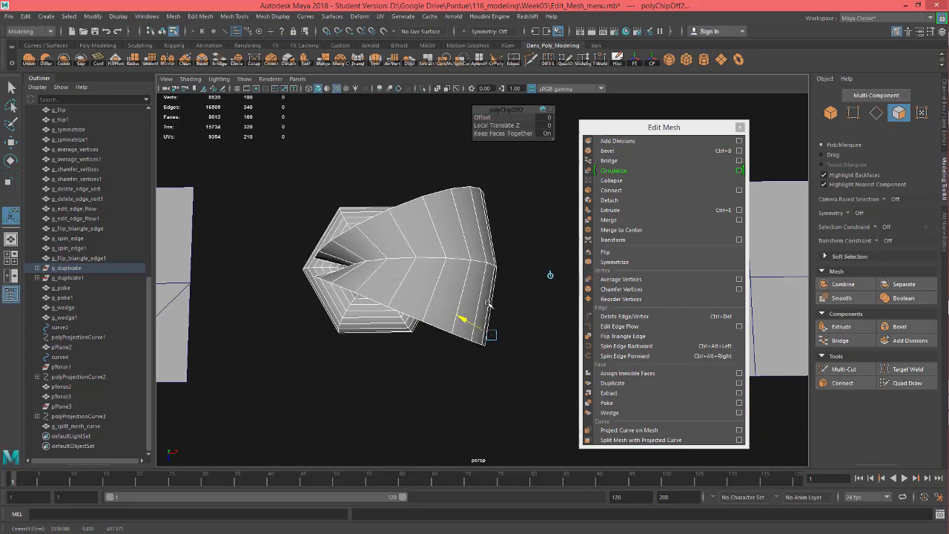
key("ctrl+z")
left_click(455, 221)
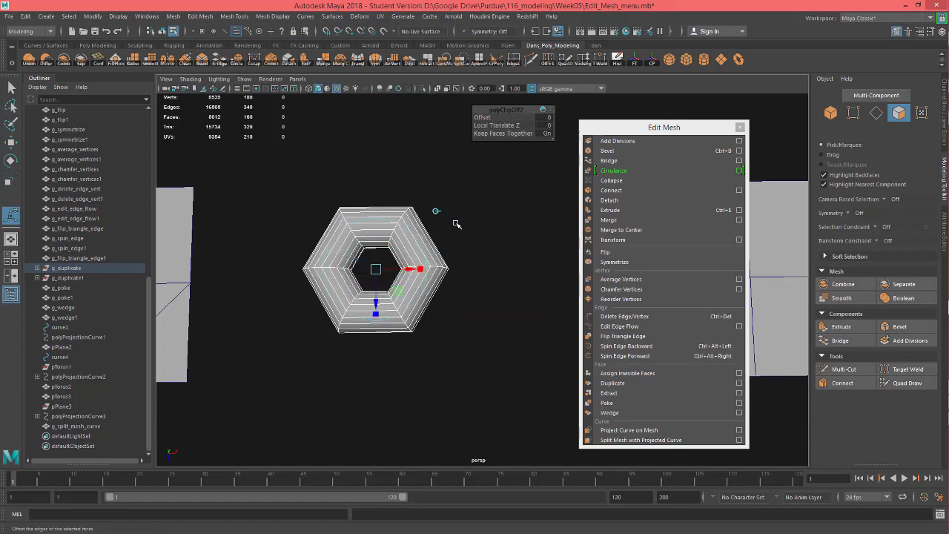
left_click_drag(413, 272, 472, 272)
left_click_drag(466, 360, 499, 327, "alt")
middle_click_drag(499, 327, 422, 331, "alt")
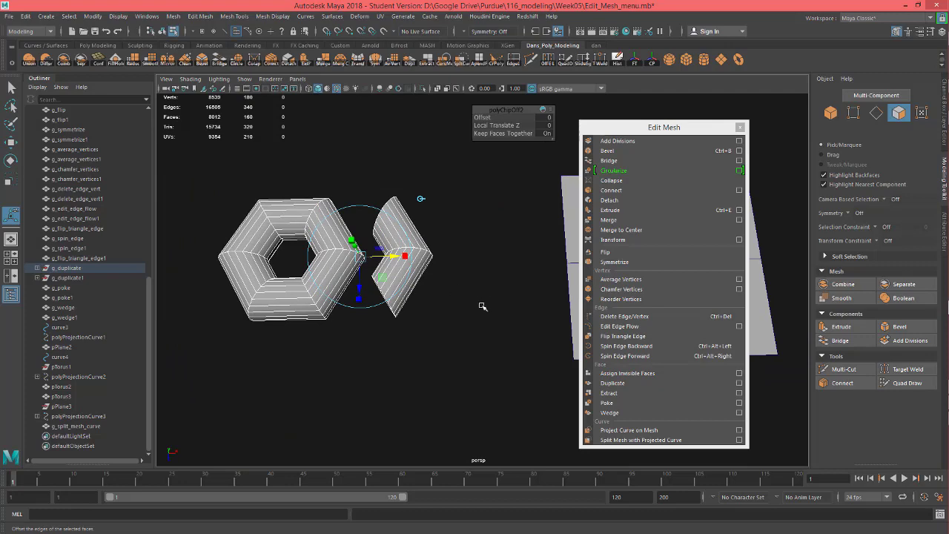
Extract the front-right face of the g_poke plane and move it diagonally away from the other three faces.
middle_click_drag(482, 306, 218, 309, "alt")
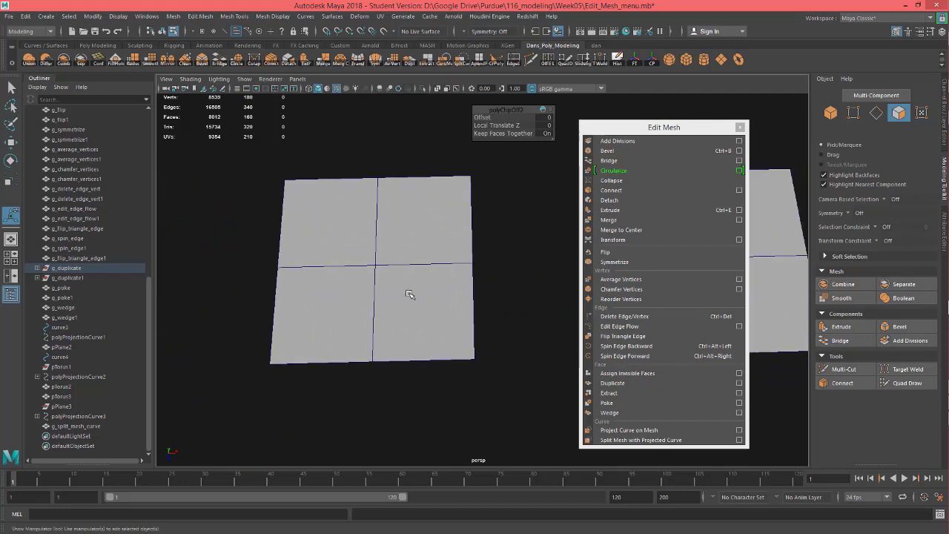
left_click(433, 321)
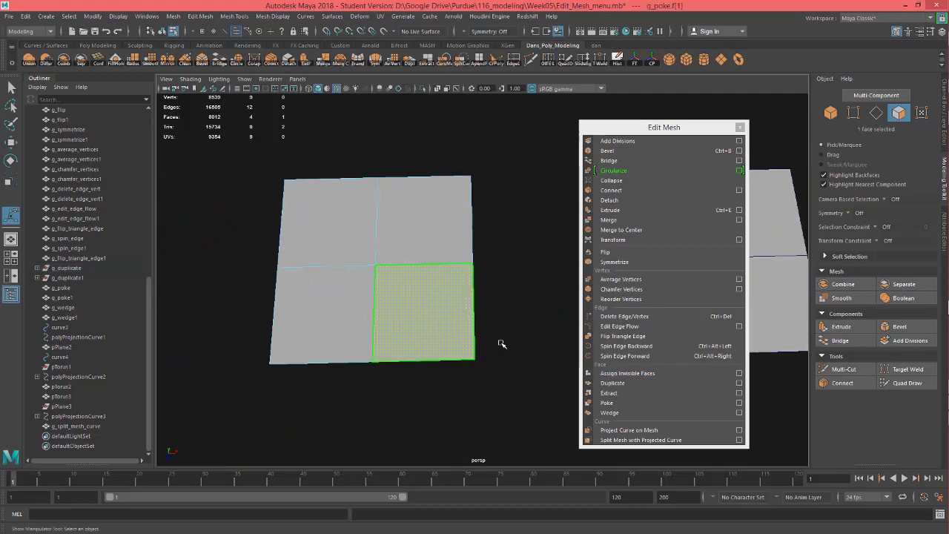
left_click(641, 394)
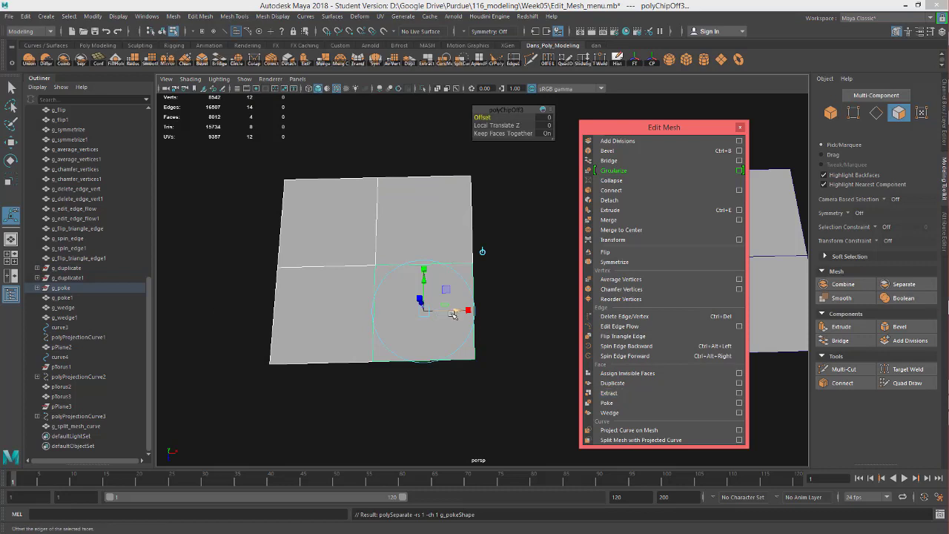
left_click_drag(451, 311, 431, 289)
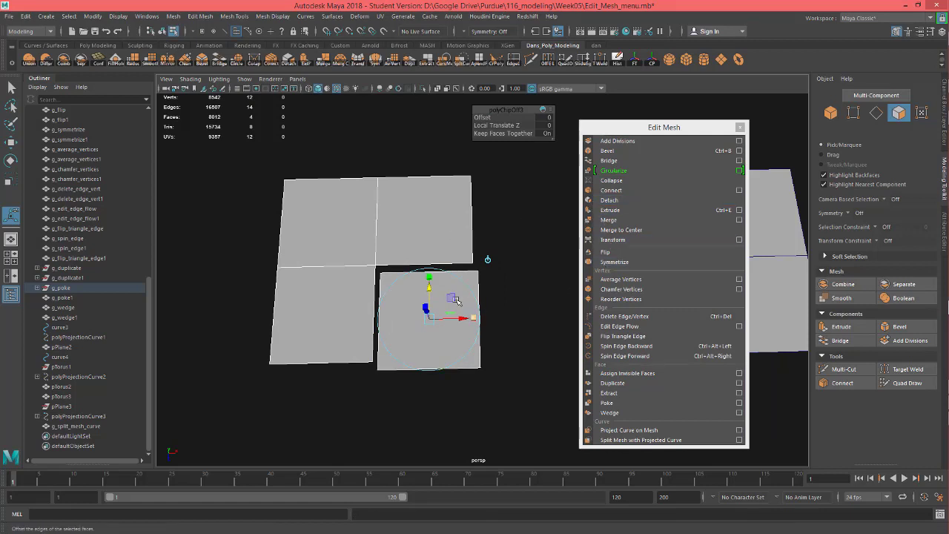
left_click_drag(455, 300, 461, 300)
left_click(531, 370)
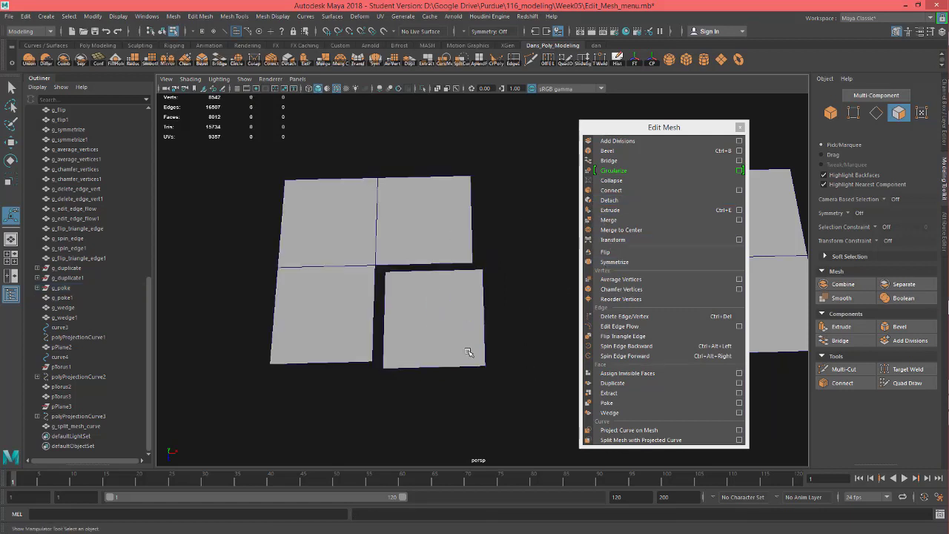
Return to object selection and select the extracted face and the remaining plane in turn to check that they are separate objects.
right_click_drag(467, 349, 517, 226)
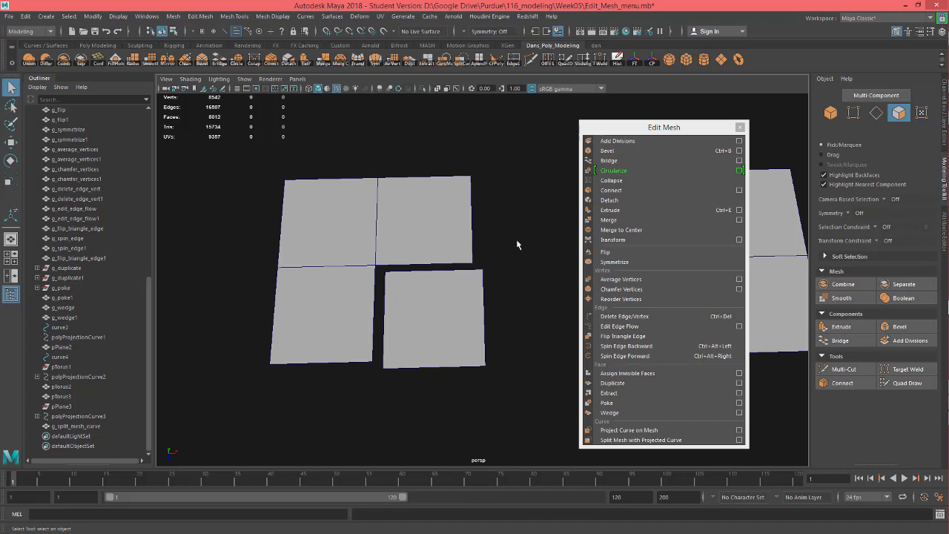
left_click(427, 276)
left_click(406, 231)
left_click_drag(452, 334, 436, 277, "alt")
left_click(435, 276)
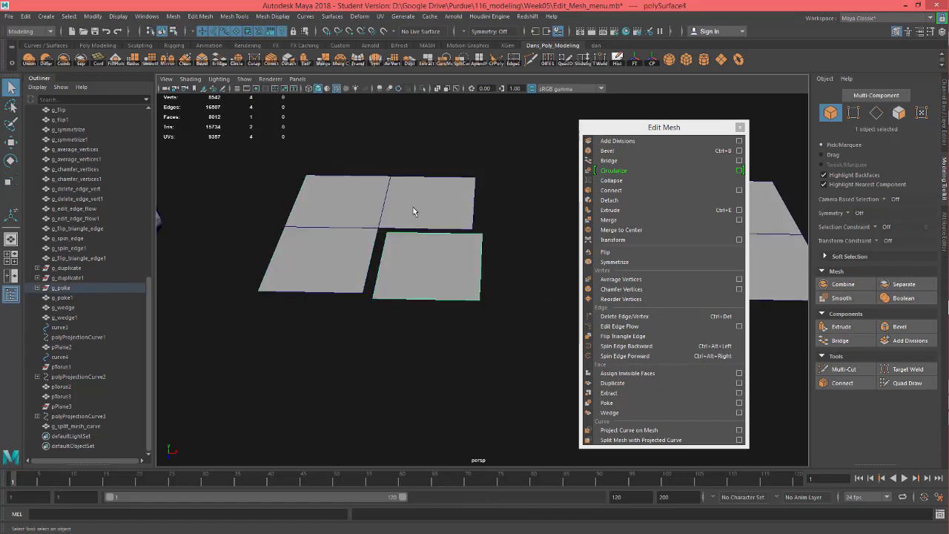
left_click(413, 207)
left_click(423, 251)
Poke the front-right face of the g_wedge plane.
left_click_drag(487, 300, 368, 343, "alt")
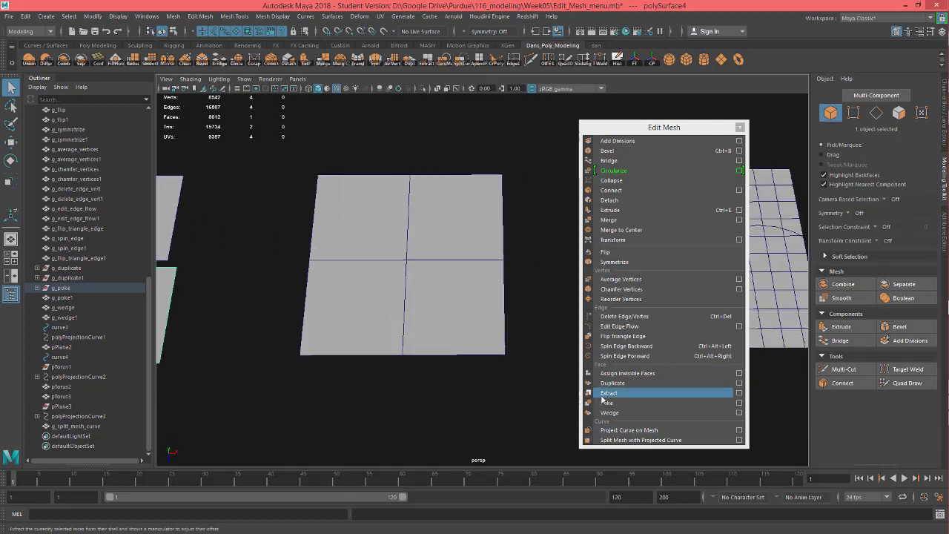
left_click(455, 332)
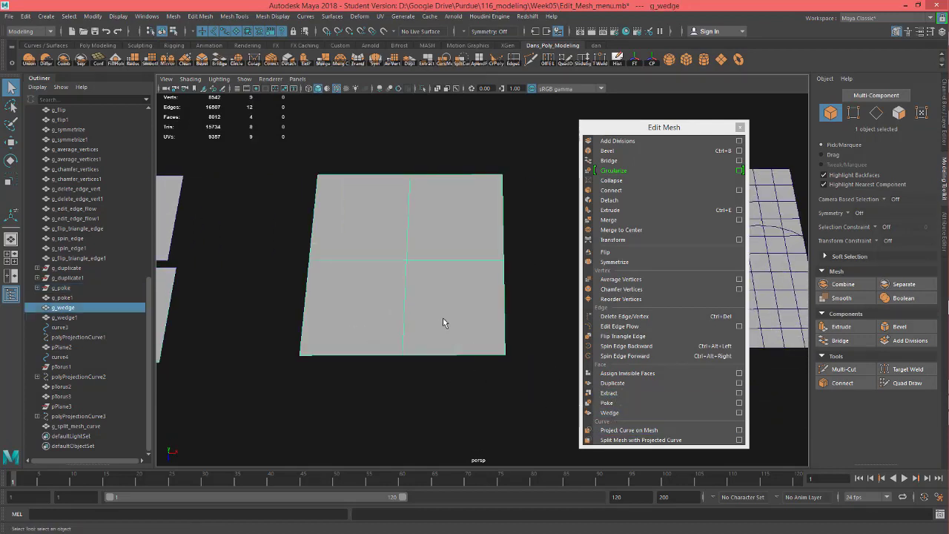
right_click_drag(440, 239, 451, 270)
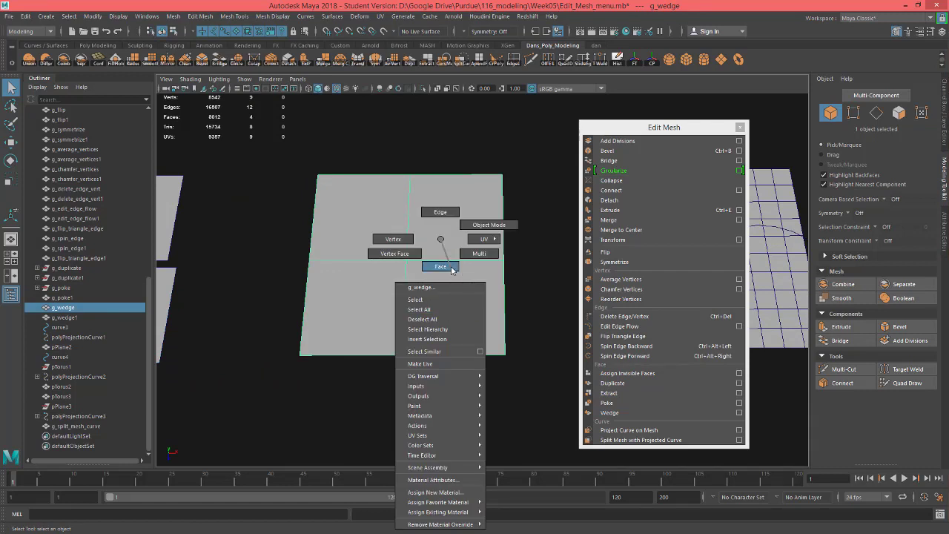
right_click_drag(452, 270, 451, 270)
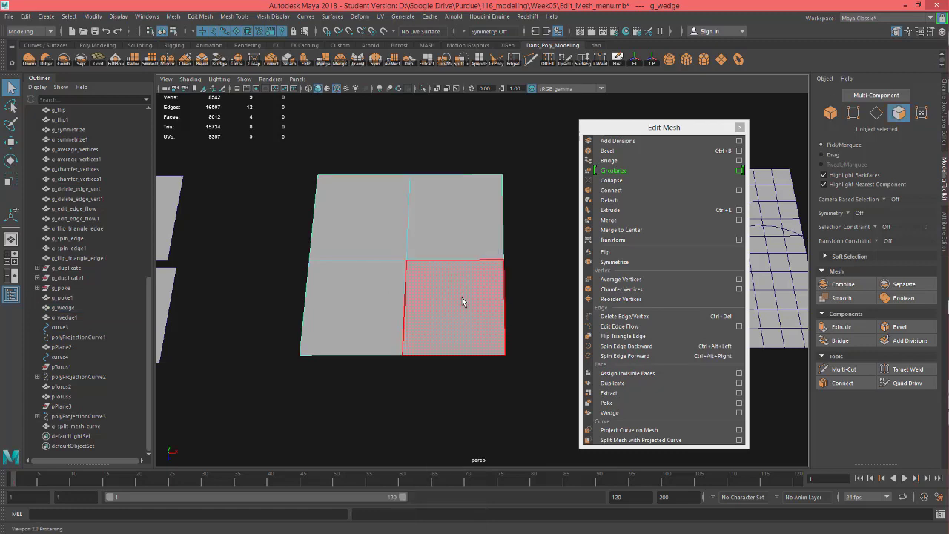
left_click(459, 300)
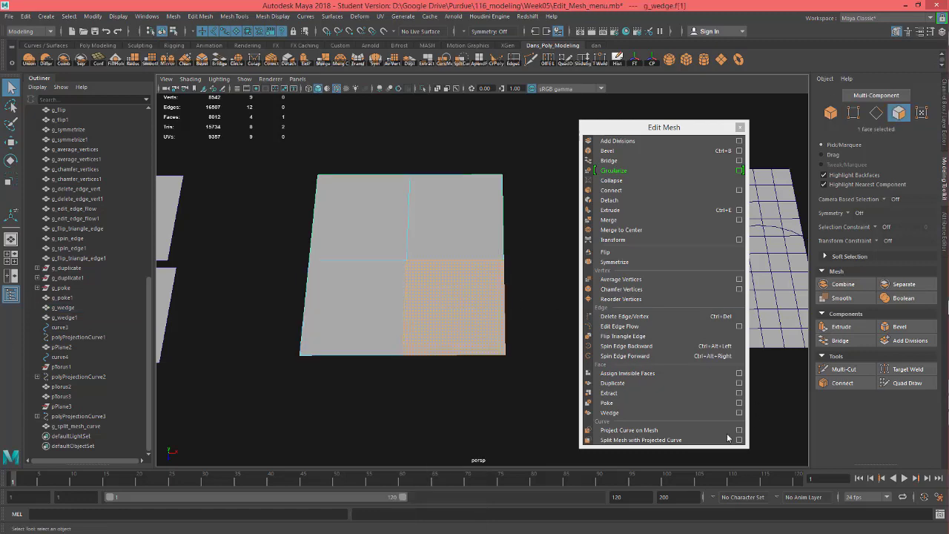
left_click(609, 404)
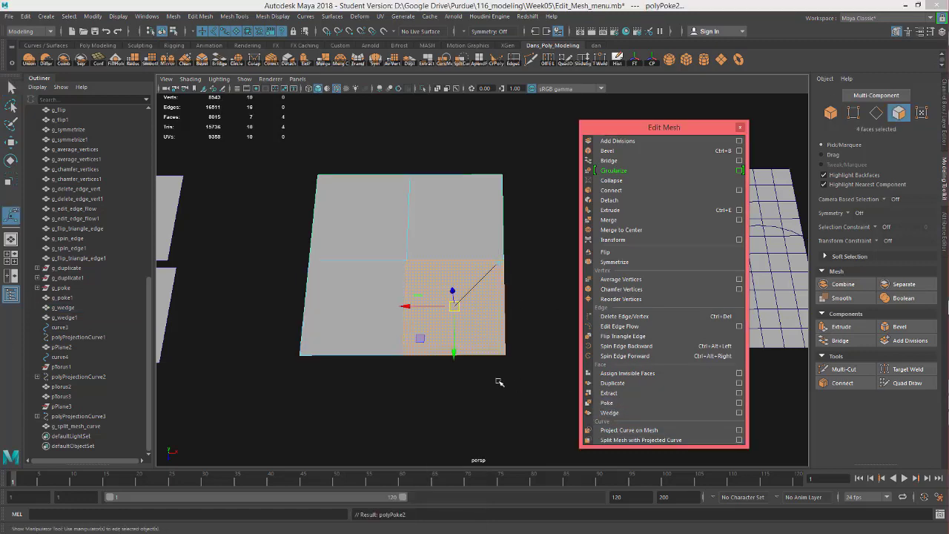
Switch the view to wireframe display and deselect the poked faces.
mouse_move(488, 387)
left_mouse_down("alt")
mouse_move(485, 403)
mouse_move(487, 375)
left_mouse_up("alt")
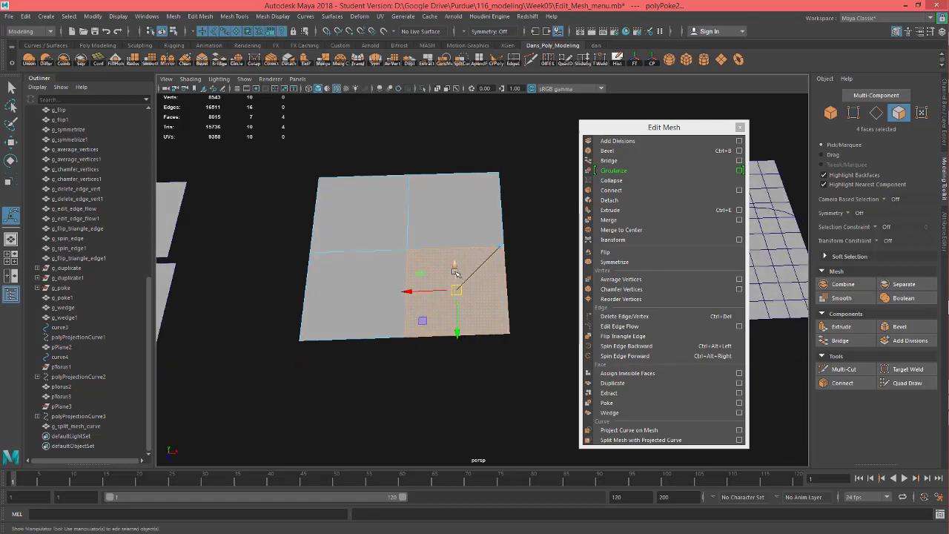
key("4")
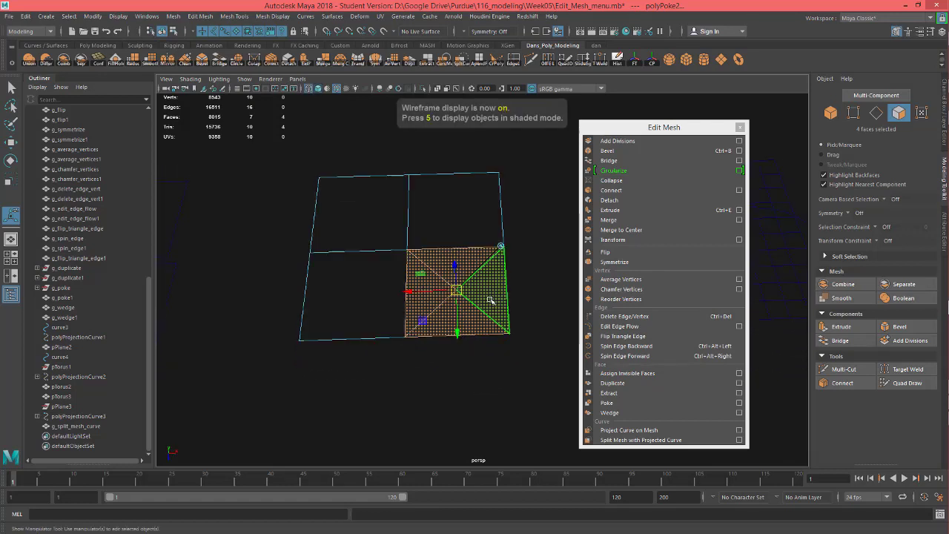
left_click(512, 356)
left_click_drag(512, 356, 503, 398, "alt")
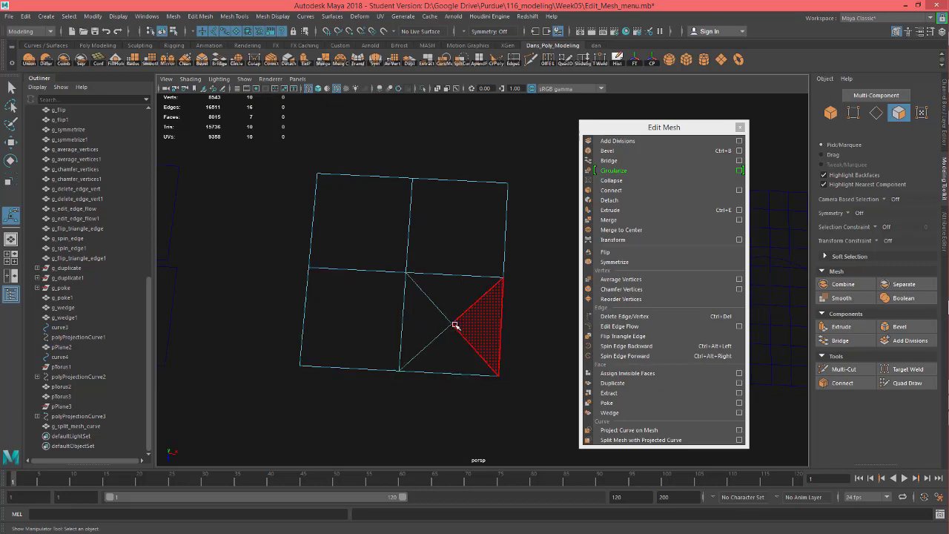
Raise the center vertex of the poked face to a world Y position of about 16.3.
right_click_drag(454, 324, 414, 238)
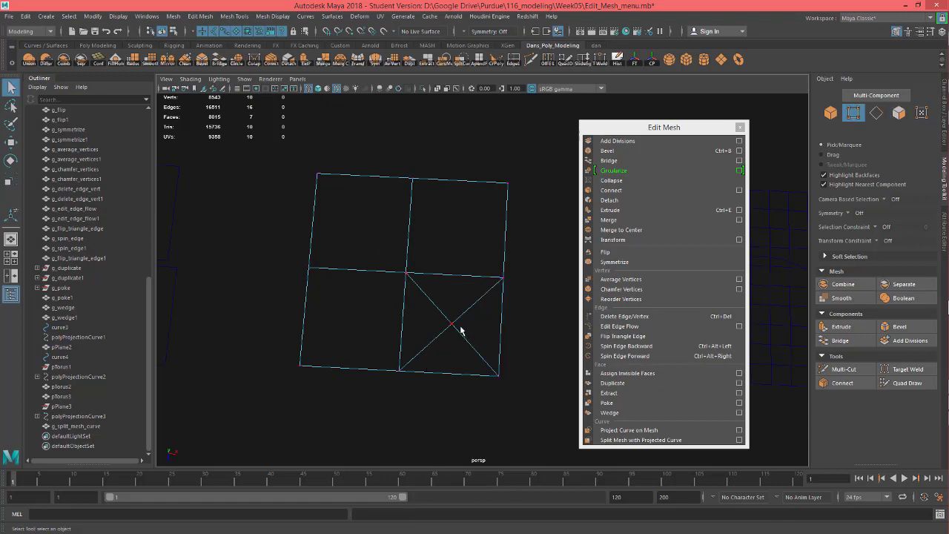
left_click_drag(452, 326, 466, 316, "alt")
left_click(450, 276)
key("w")
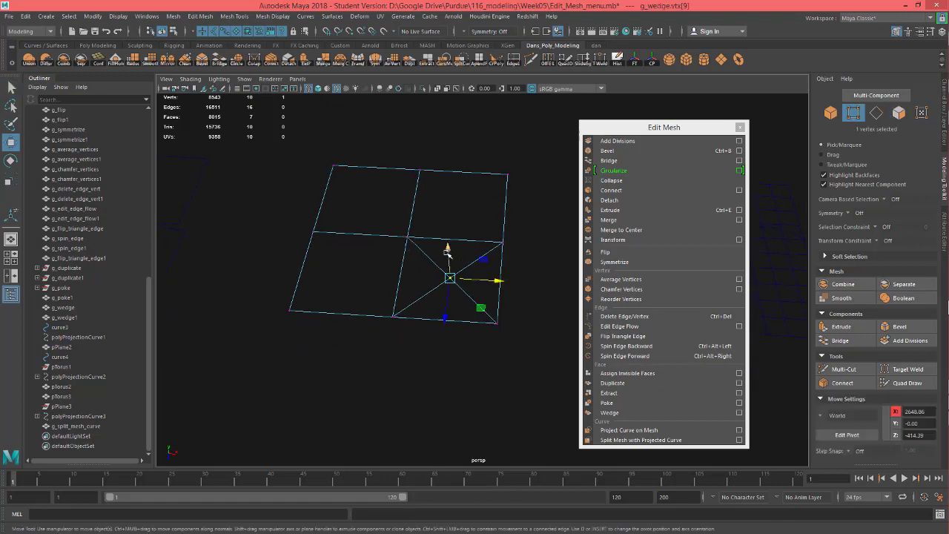
left_click_drag(449, 245, 449, 229)
mouse_move(462, 296)
left_mouse_down("alt")
mouse_move(467, 260)
mouse_move(456, 281)
left_mouse_up("alt")
left_click_drag(459, 175, 459, 170)
middle_click_drag(488, 344, 309, 372, "alt")
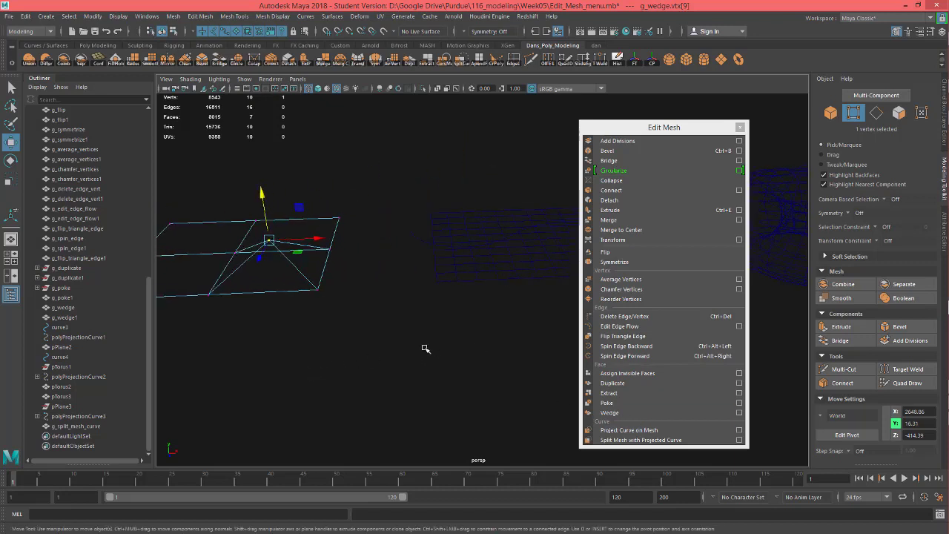
middle_click_drag(425, 348, 547, 375, "alt")
middle_click_drag(322, 378, 307, 394, "alt")
left_click_drag(307, 393, 400, 364, "alt")
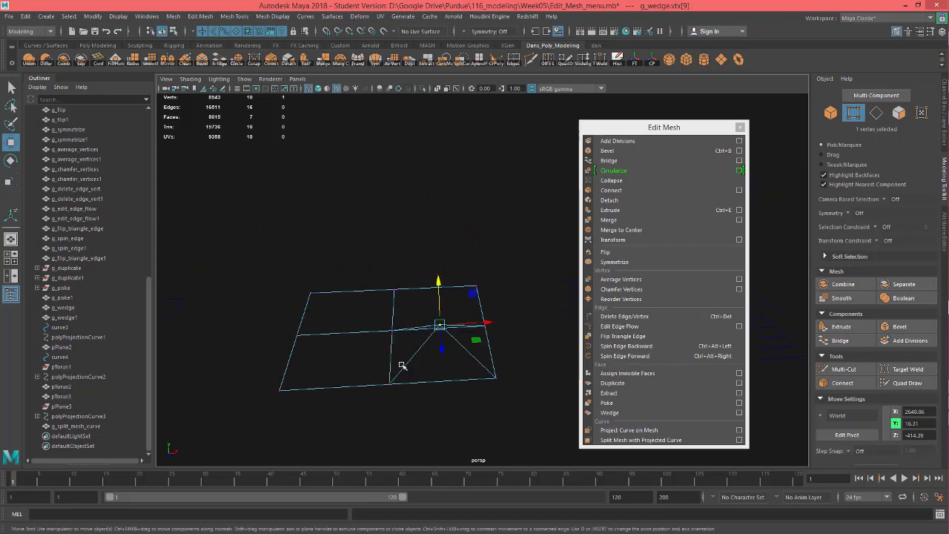
Select the rear-left face of the g_wedge plane and try to apply Wedge with no edge selected.
right_click_drag(372, 240, 375, 274)
left_click(354, 322)
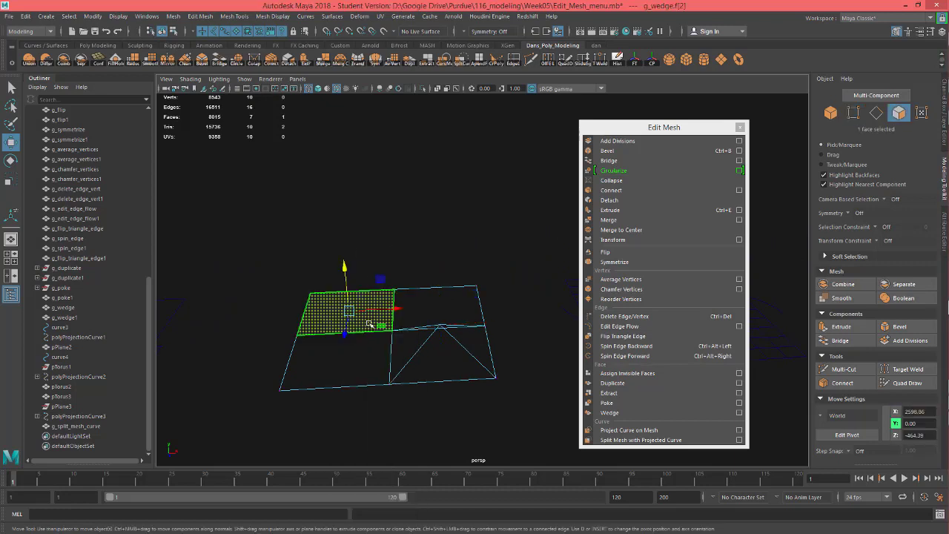
middle_click_drag(415, 345, 470, 344, "alt")
right_click_drag(481, 356, 430, 356, "alt")
left_click_drag(430, 356, 419, 381, "alt")
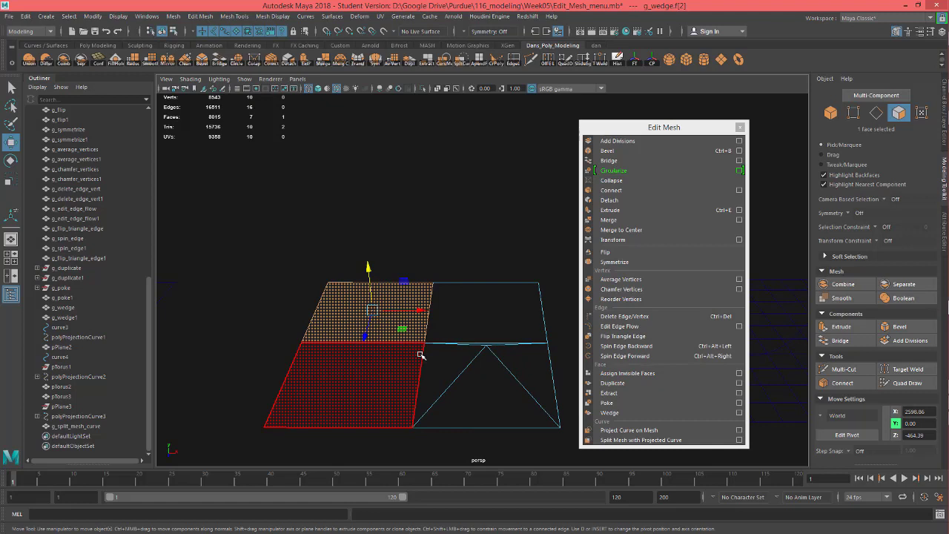
middle_click_drag(449, 381, 486, 375, "alt")
left_click_drag(469, 376, 464, 390, "alt")
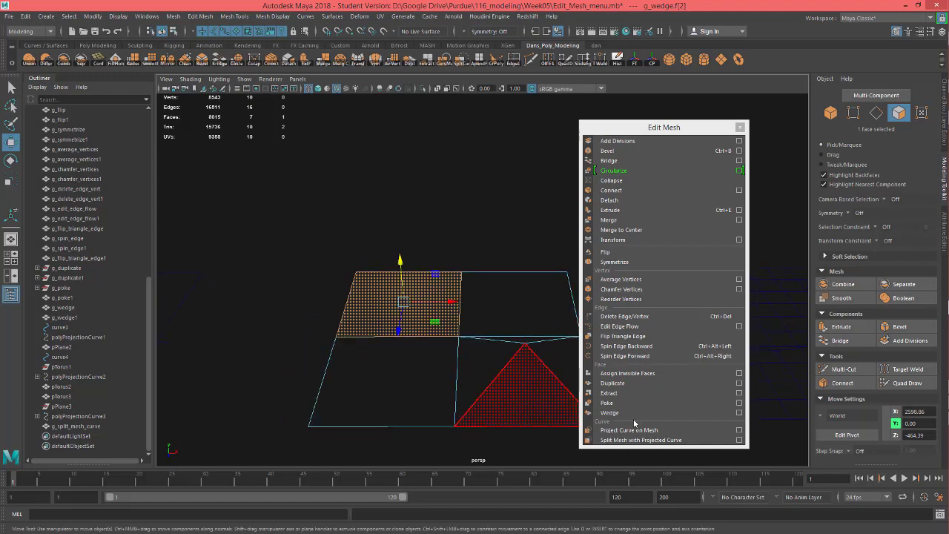
left_click(662, 413)
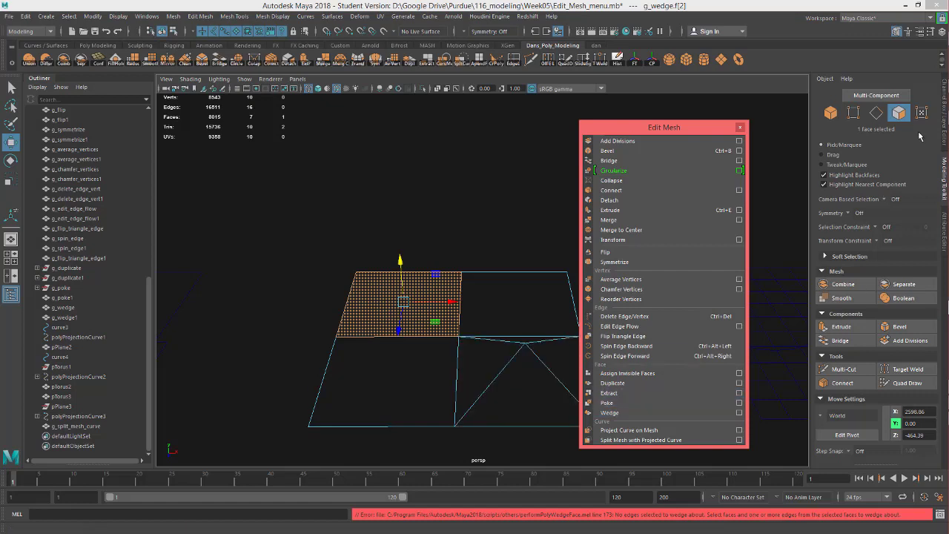
Enable multi-component selection, add the edge shared with the rear-right face, and Wedge the selected face about it.
left_click(875, 97)
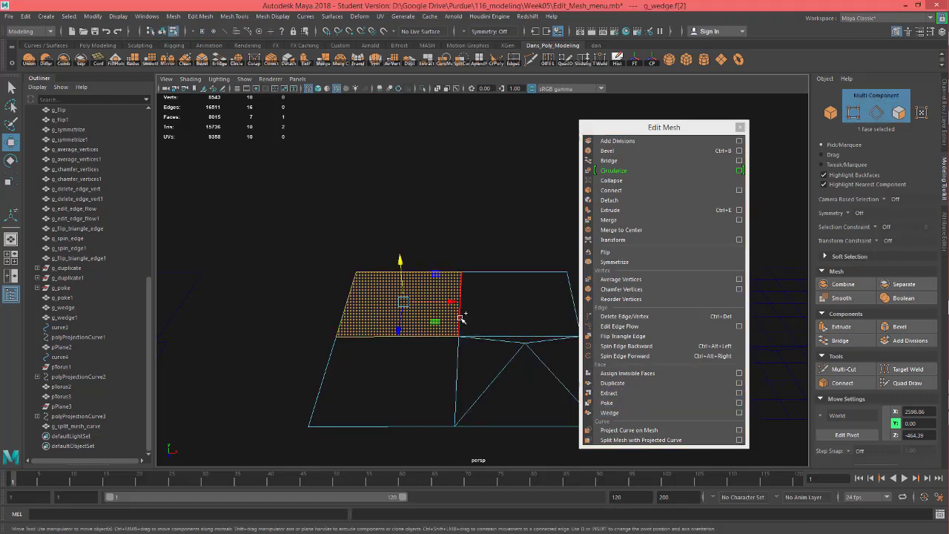
left_click(687, 413)
left_click_drag(423, 390, 362, 309, "alt")
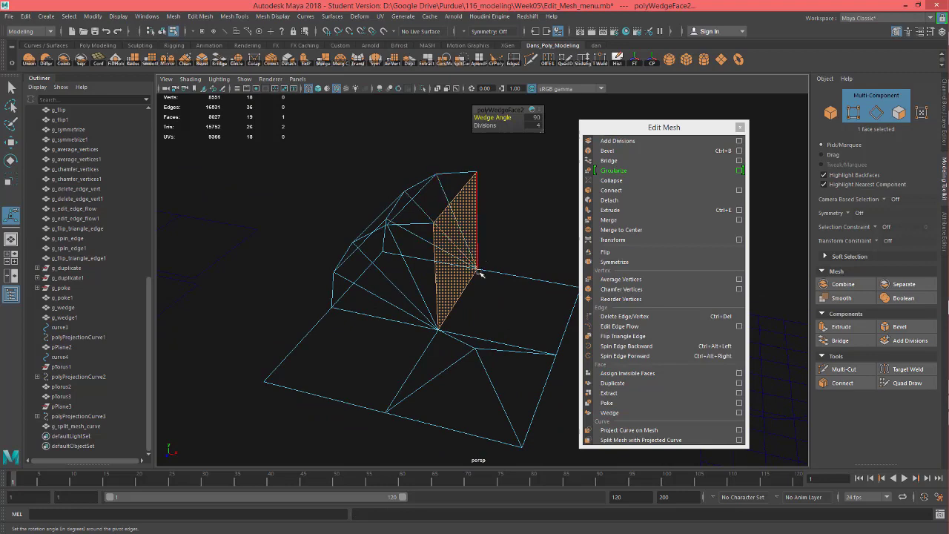
left_click_drag(480, 274, 416, 289, "alt")
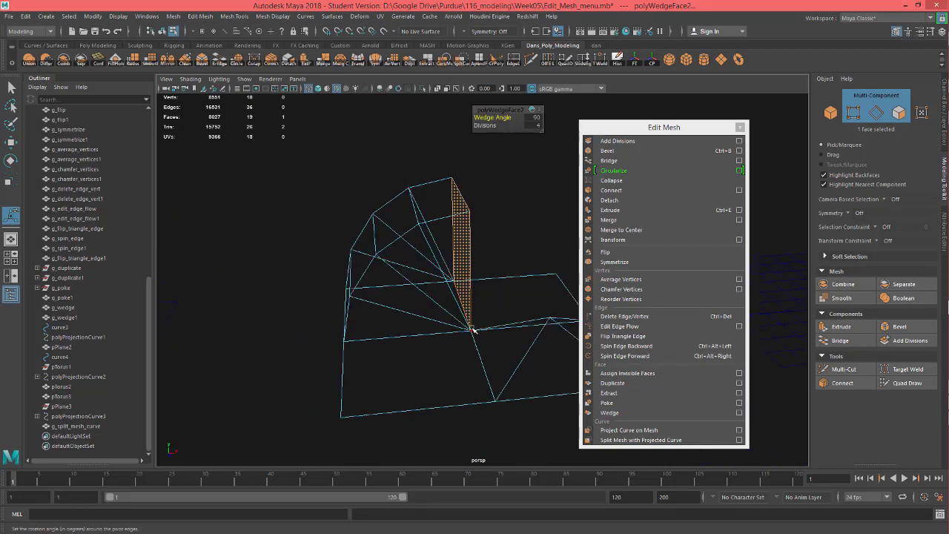
left_click_drag(489, 332, 462, 302, "alt")
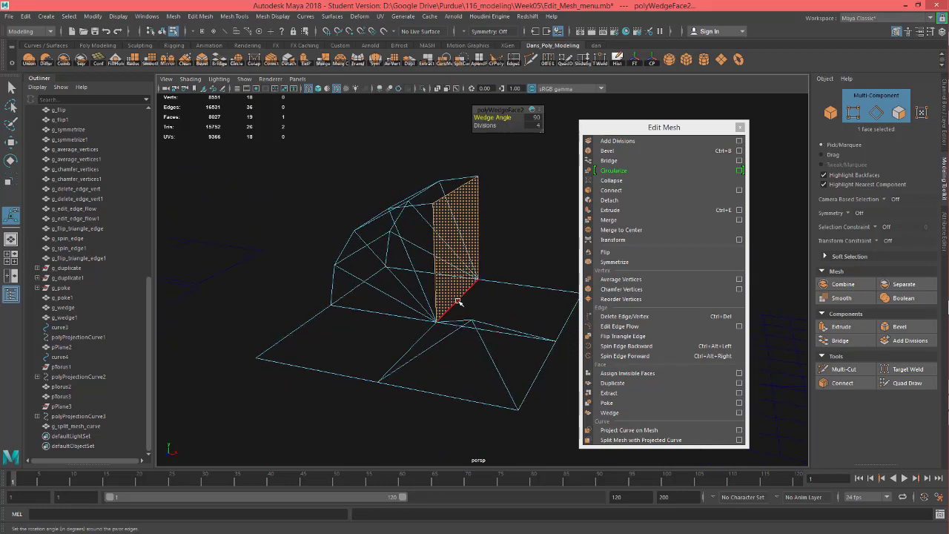
left_click_drag(466, 352, 501, 347, "alt")
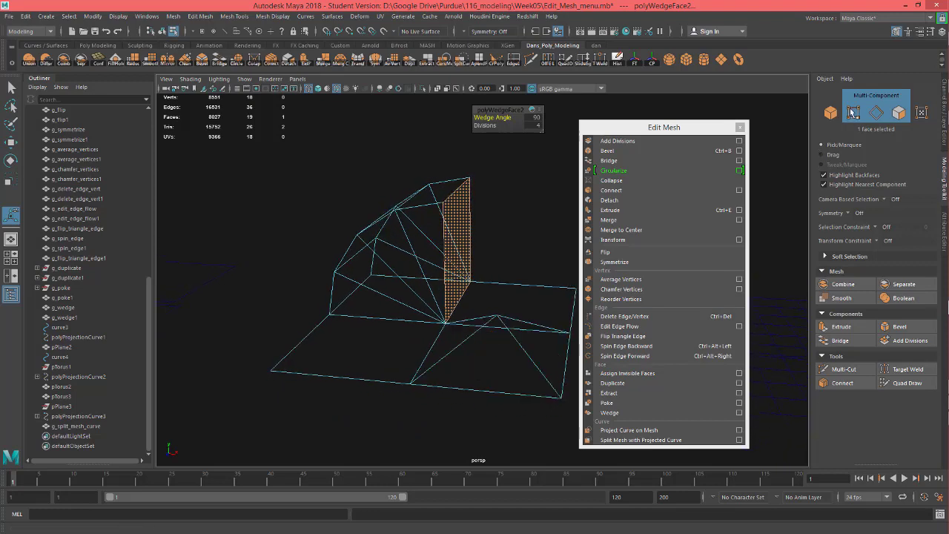
Show the wedge's input attributes and reduce its Wedge Angle to about 45.3.
key("ctrl+a")
key("ctrl+a")
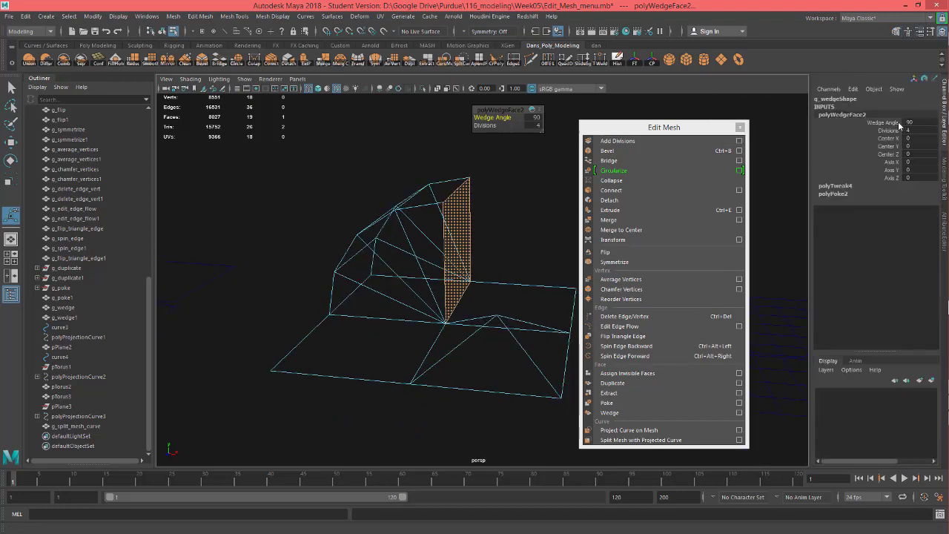
left_click(844, 188)
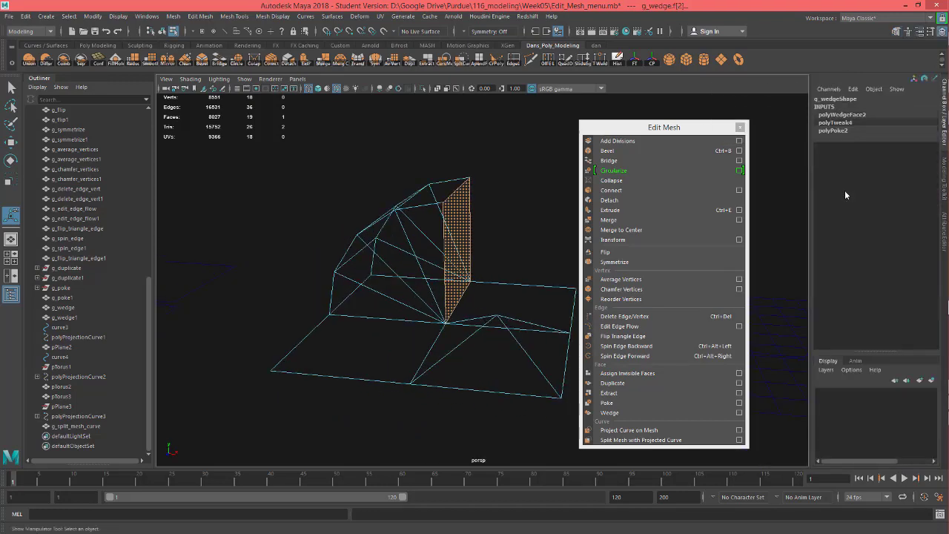
left_click(844, 114)
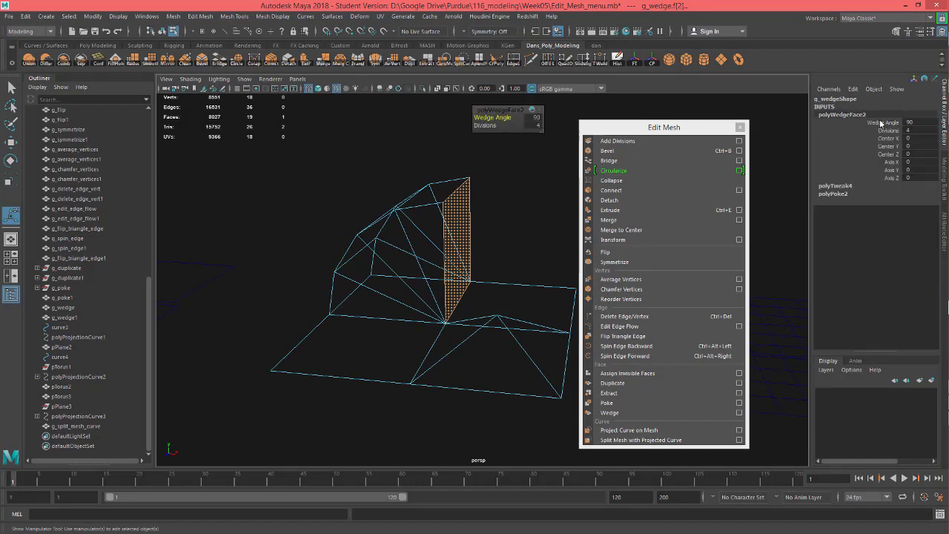
left_click(880, 123)
mouse_move(774, 126)
middle_mouse_down()
mouse_move(795, 133)
mouse_move(767, 139)
mouse_move(783, 138)
middle_mouse_up()
Try out the wedge's Divisions and Axis X attributes and set its Center X to 4.
left_click(894, 132)
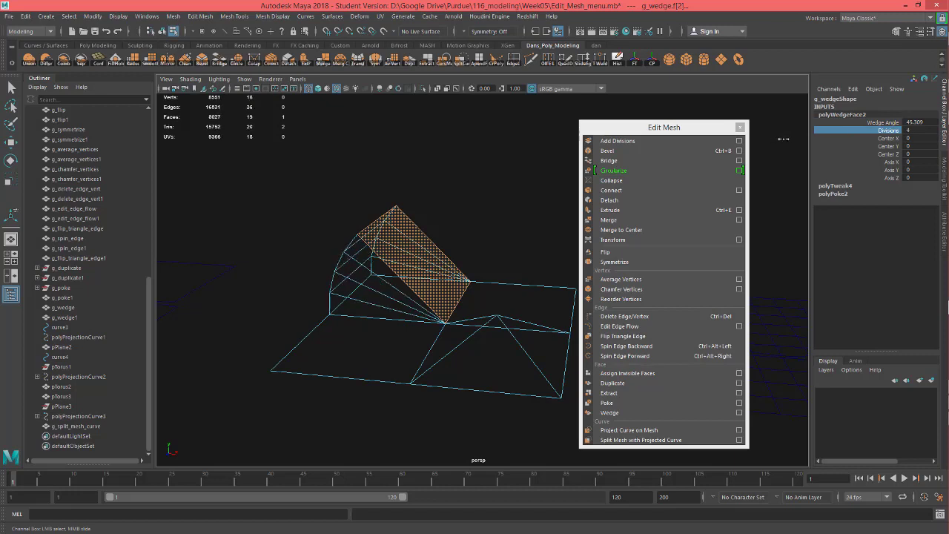
left_click(889, 138)
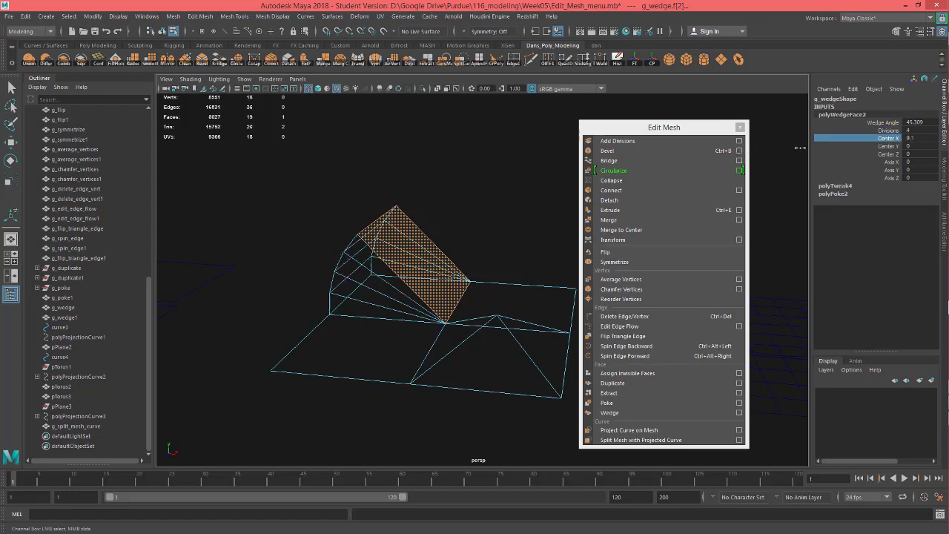
left_click(893, 162)
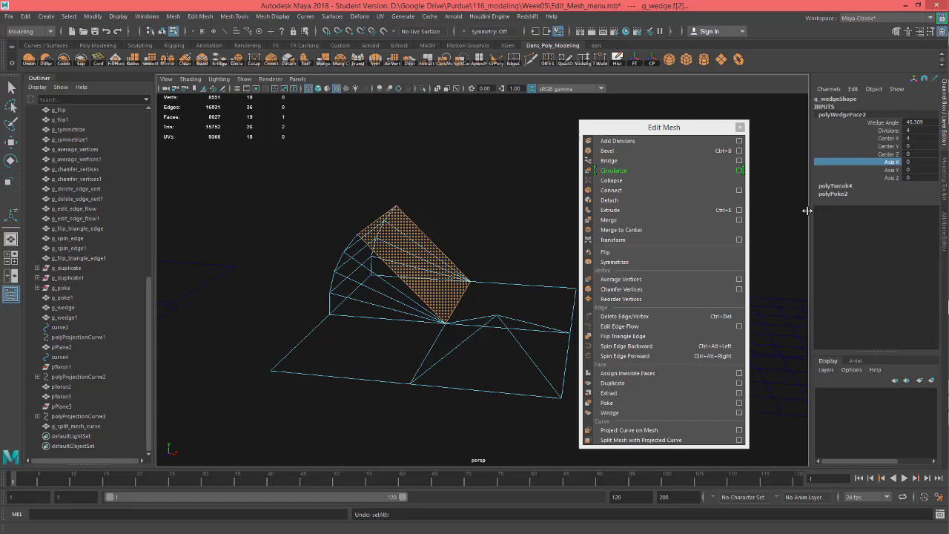
Select the rear-right face of g_wedge, review the Wedge options, close them, and show the existing wedge's input attributes.
left_click_drag(807, 211, 800, 229, "alt")
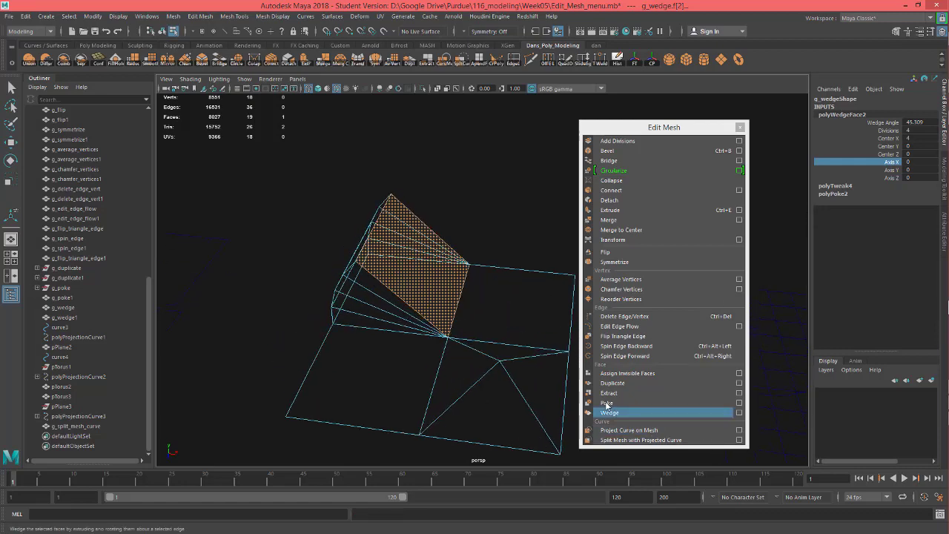
mouse_move(447, 301)
left_mouse_down("alt")
mouse_move(465, 295)
mouse_move(451, 309)
left_mouse_up("alt")
left_click(448, 286)
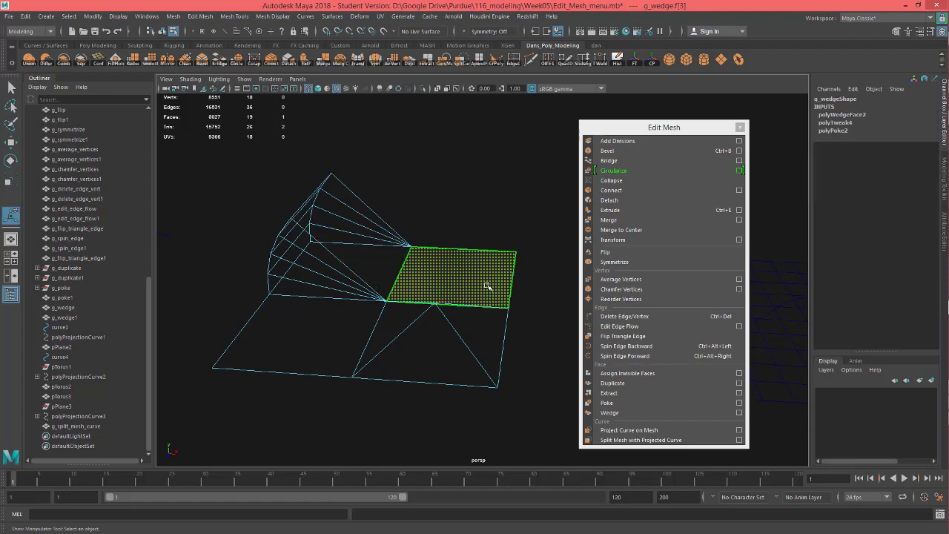
left_click(739, 413)
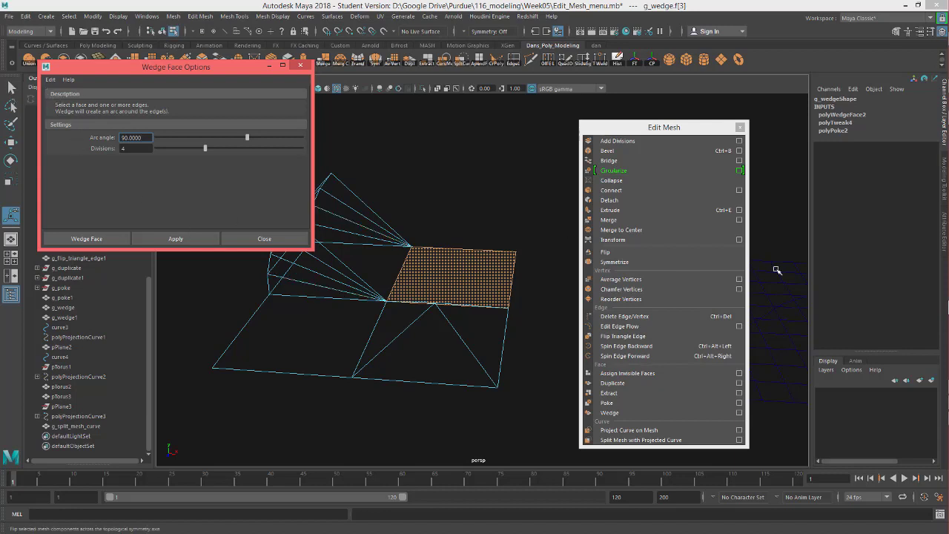
left_click(456, 289)
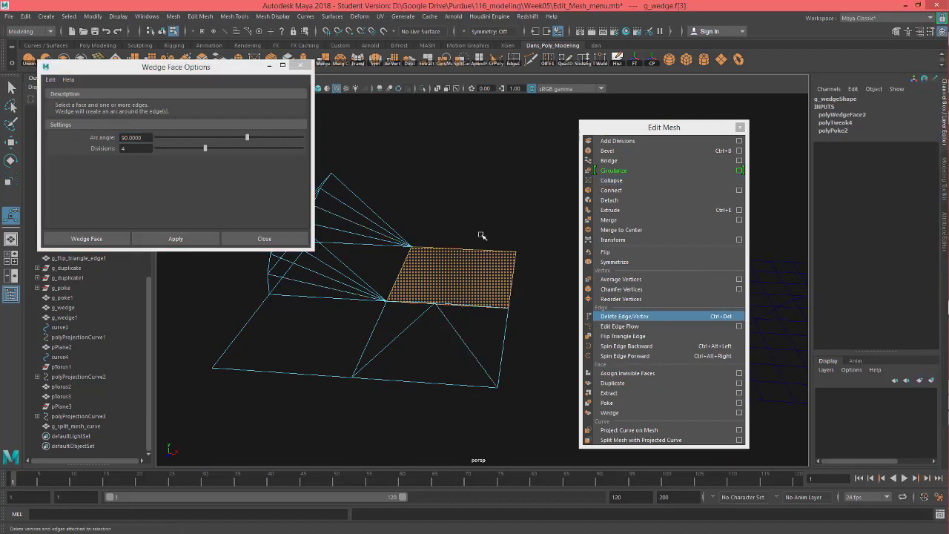
left_click(303, 65)
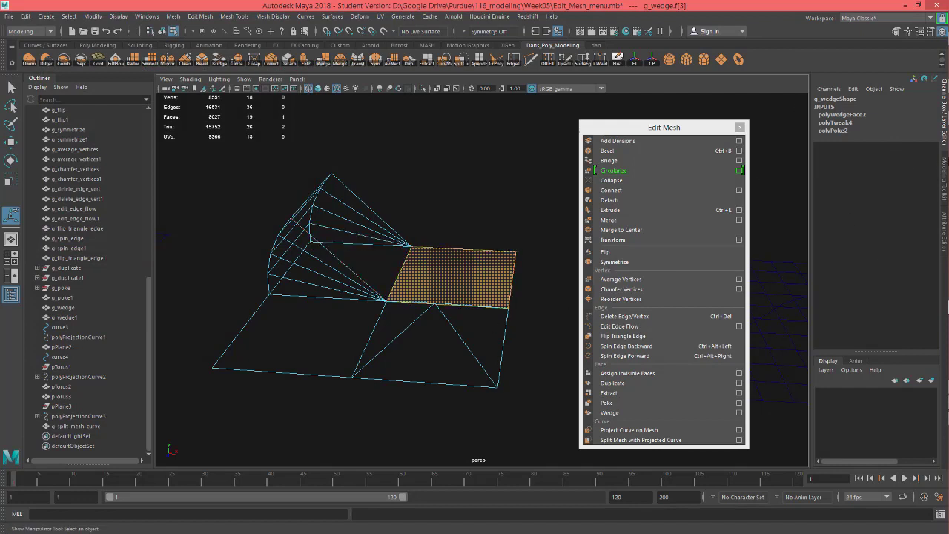
left_click(853, 114)
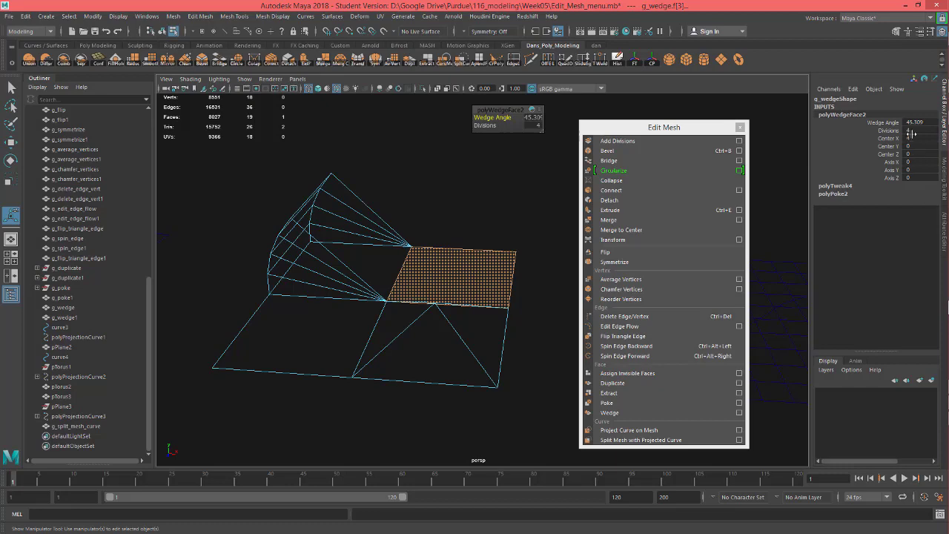
Go from the wedge mesh to the neighbouring gridded plane and switch the display to shaded mode.
left_click_drag(384, 260, 559, 326, "alt")
left_click(373, 337)
middle_click_drag(522, 289, 253, 287, "alt")
scroll(317, 288, "down", 3)
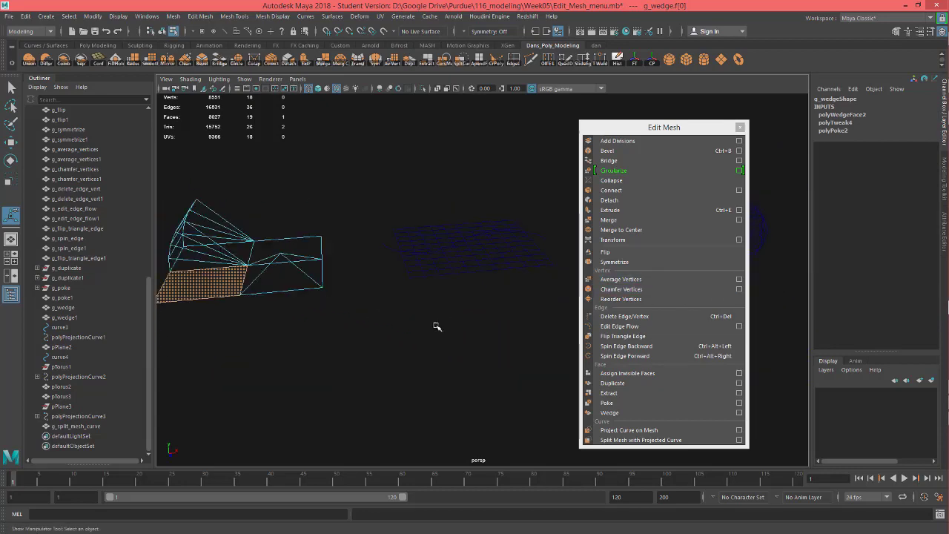
left_click_drag(436, 325, 430, 330, "alt")
left_click(482, 265)
left_click_drag(483, 264, 428, 280, "alt")
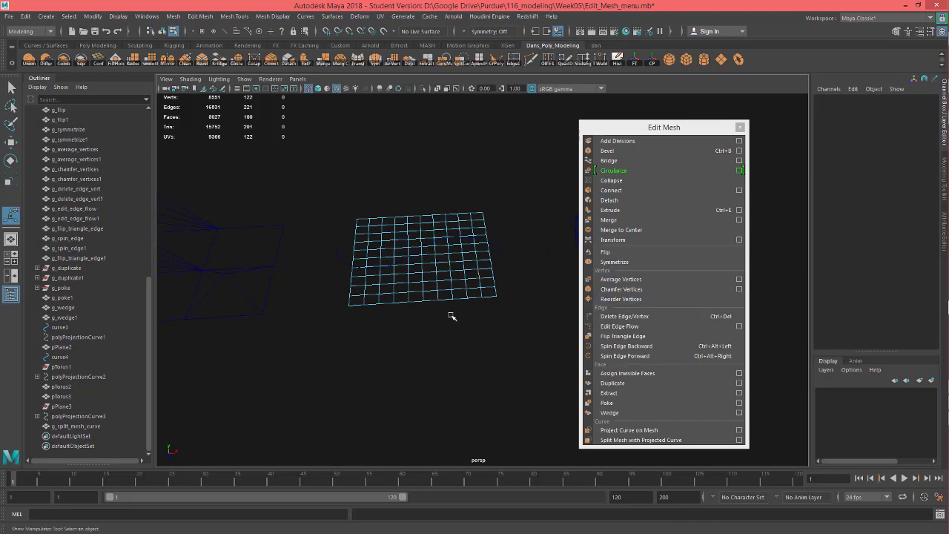
key("5")
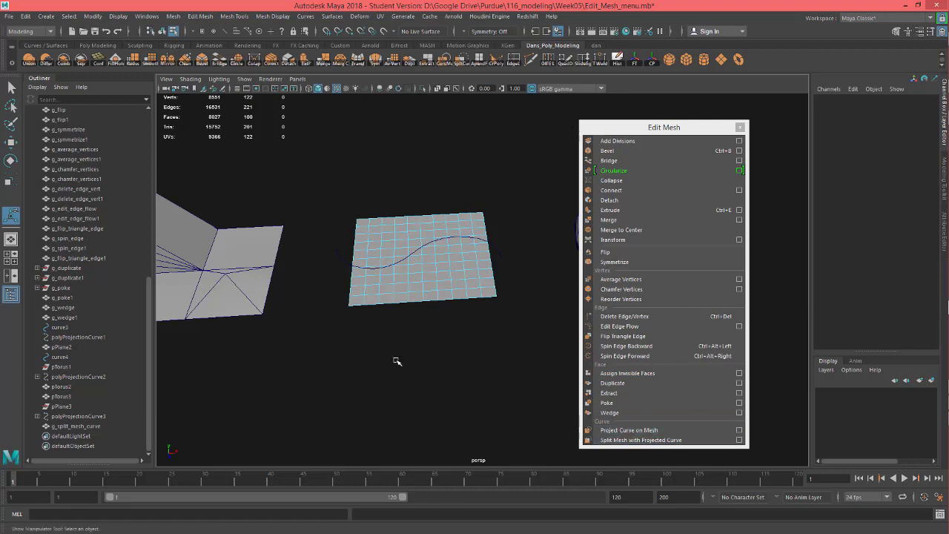
Select the S-shaped curve3 over the plane and raise it to about 10.36 in Translate Y.
left_click_drag(445, 355, 425, 303, "alt")
scroll(401, 272, "up", 4)
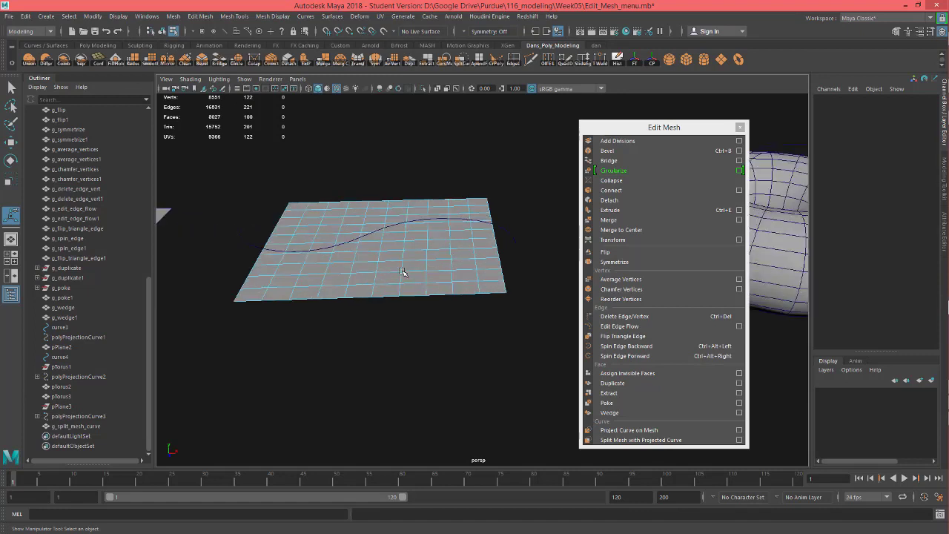
middle_click_drag(402, 273, 471, 330, "alt")
right_click_drag(413, 288, 426, 273)
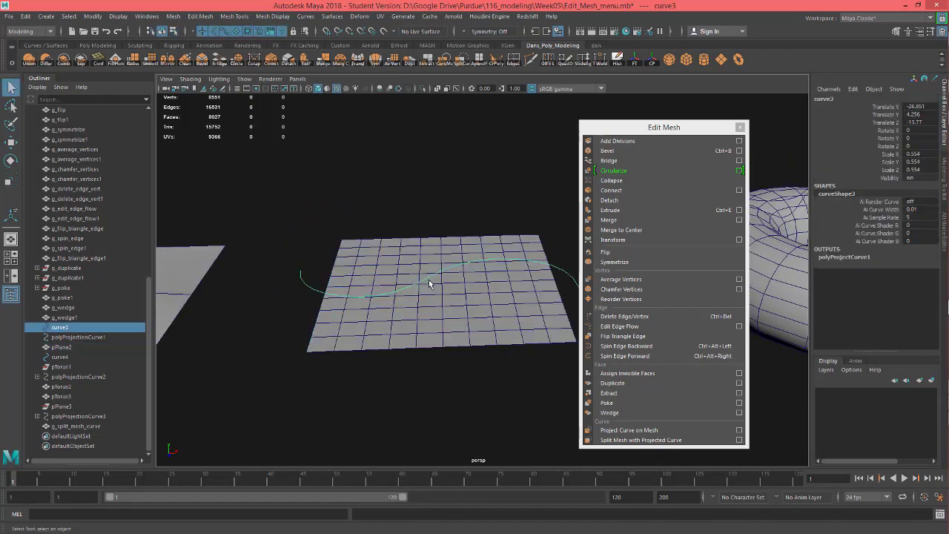
key("w")
left_click_drag(434, 237, 434, 196)
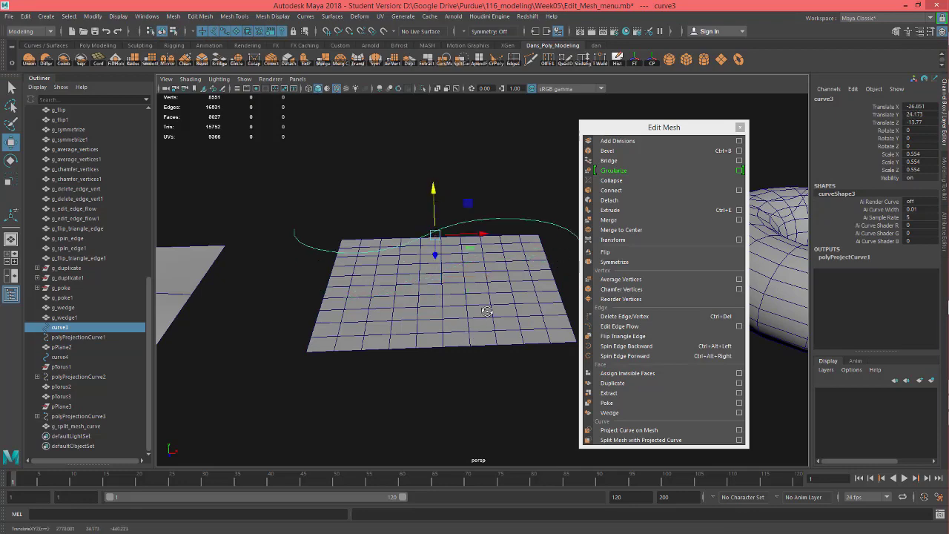
left_click_drag(487, 311, 461, 299, "alt")
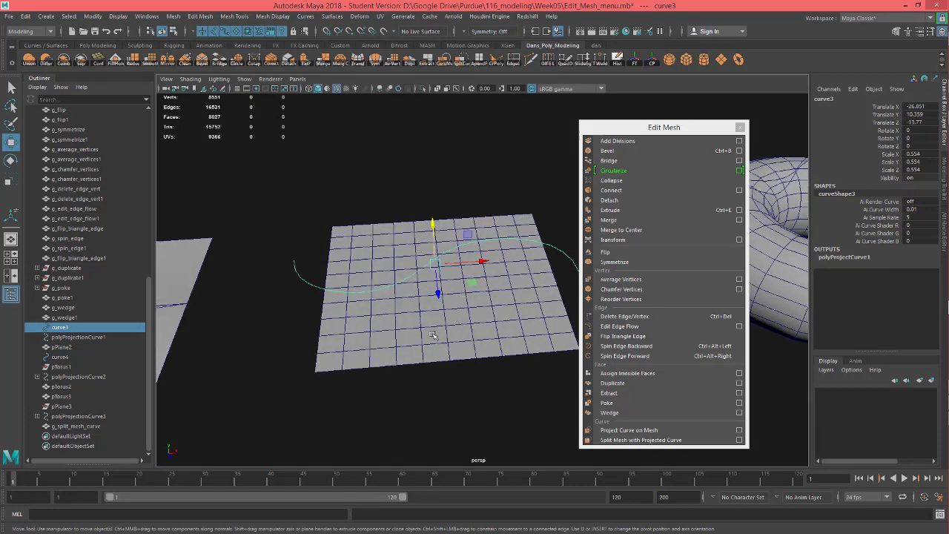
left_click_drag(466, 305, 429, 343, "alt")
In the top view, add pPlane2 to the curve selection, project the curve onto the mesh, and return to the perspective view.
key("space")
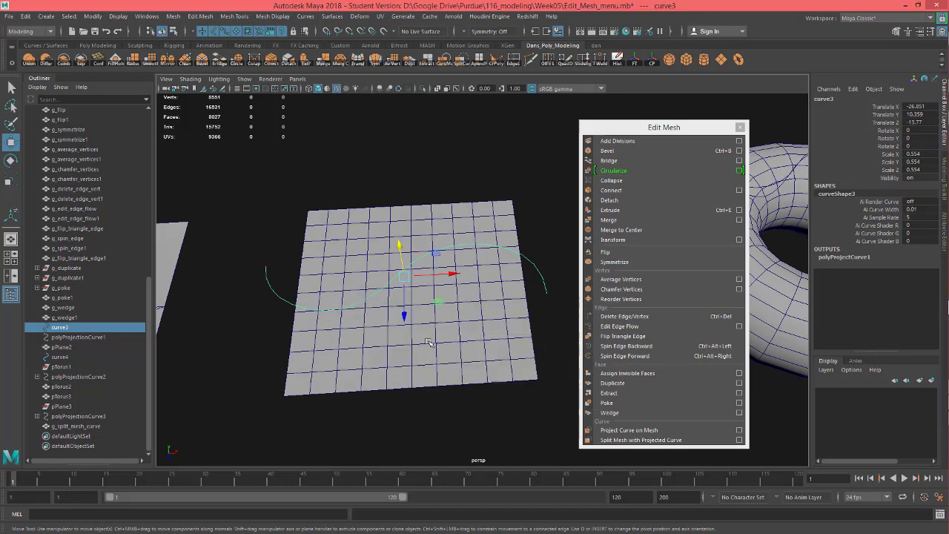
middle_click_drag(309, 321, 507, 301, "alt")
middle_click_drag(459, 328, 455, 332, "alt")
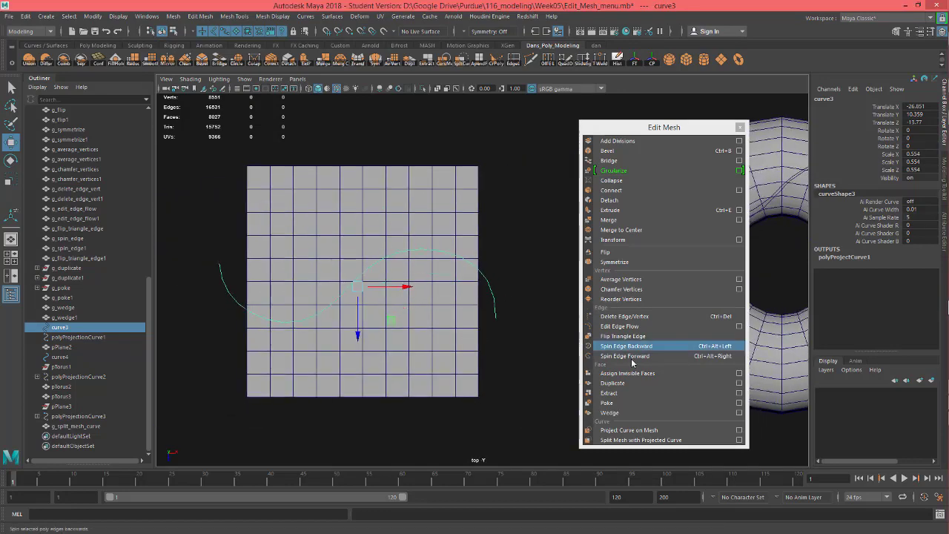
left_click(442, 304, "shift")
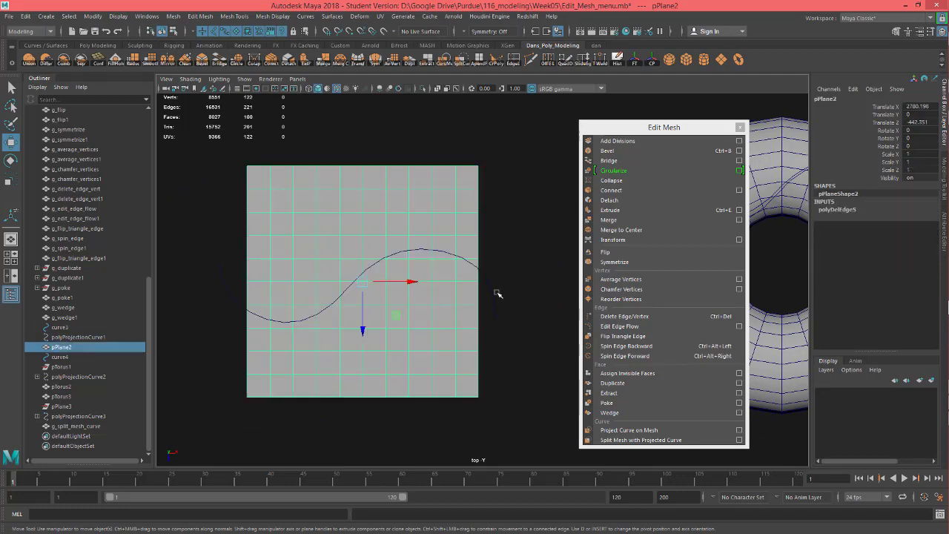
left_click(645, 430)
key("space")
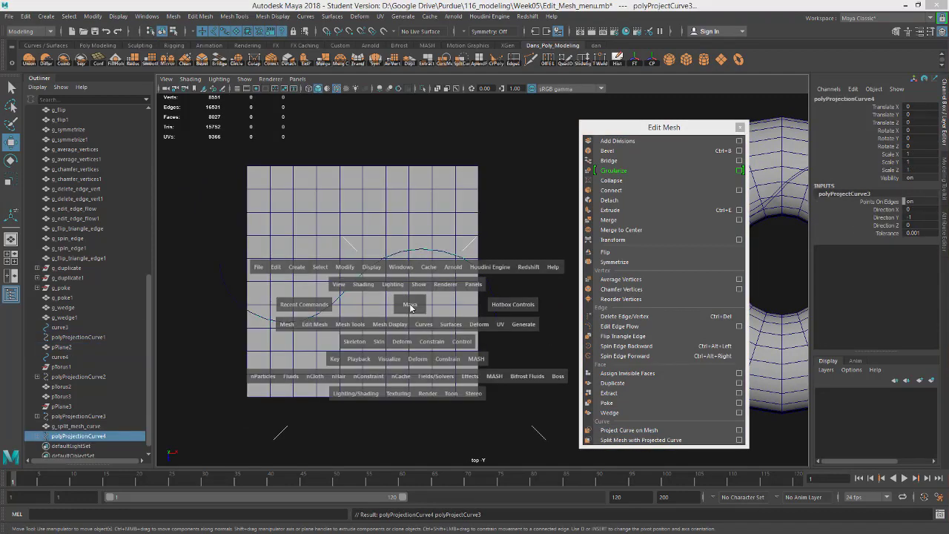
left_click_drag(428, 277, 430, 278)
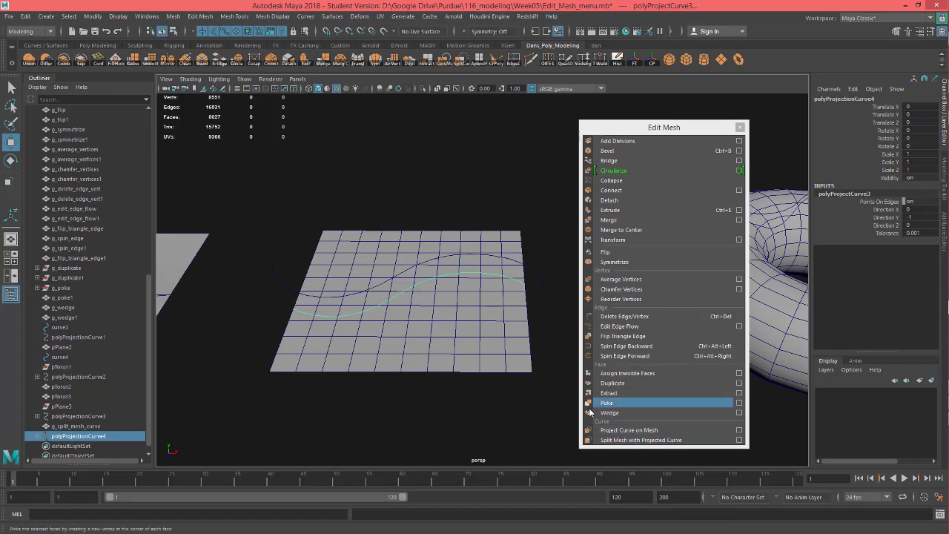
Try Split Mesh with Projected Curve, and examine the plane's faces under the projected curve by selecting individual faces.
left_click(641, 440)
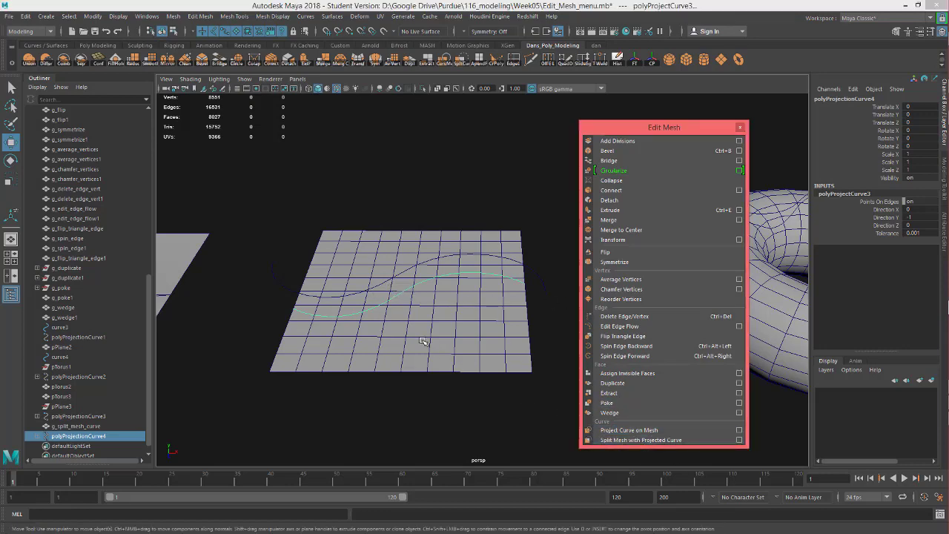
right_click_drag(415, 239, 417, 268)
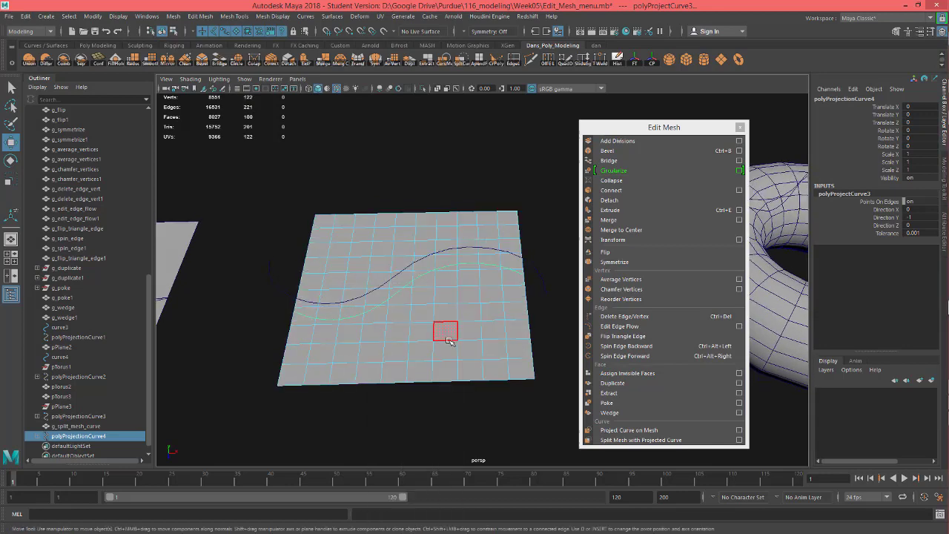
left_click(446, 337)
left_click(374, 310)
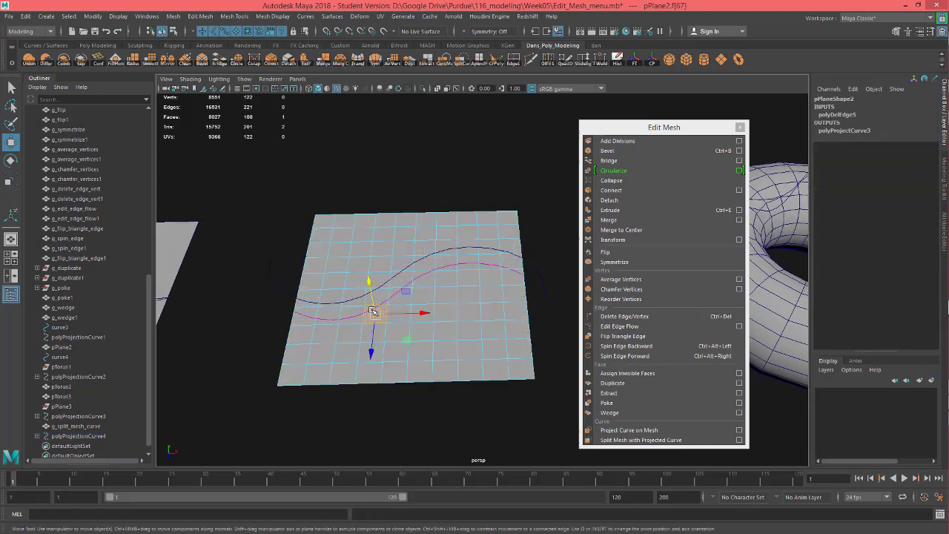
scroll(374, 310, "up", 3)
scroll(384, 283, "down", 2)
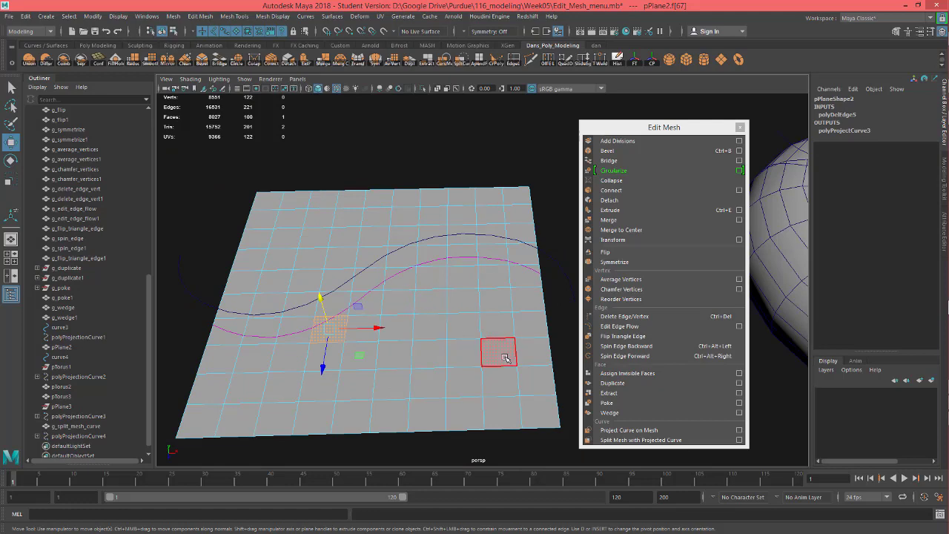
Try moving the whole plane along Z in object mode, and undo the move.
right_click_drag(475, 239, 527, 224)
scroll(428, 319, "down", 3)
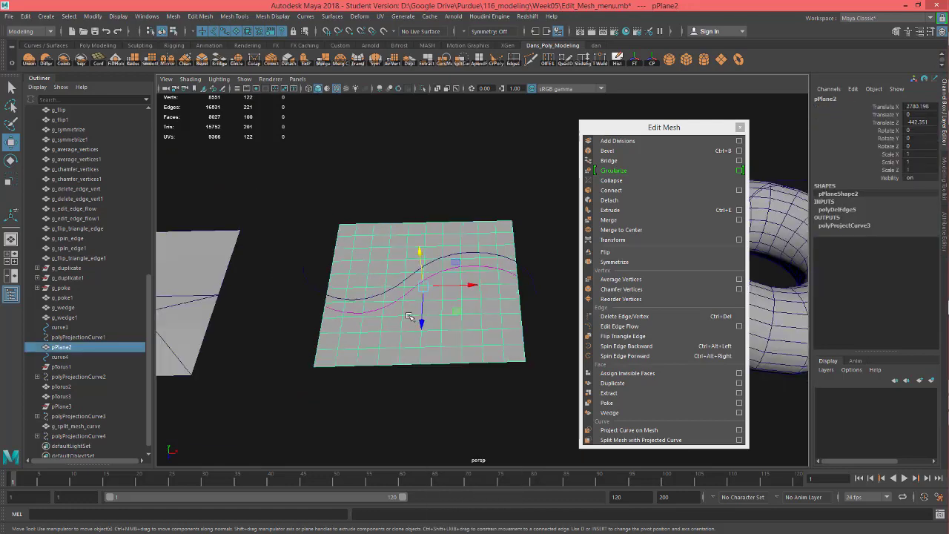
left_click_drag(422, 322, 430, 237)
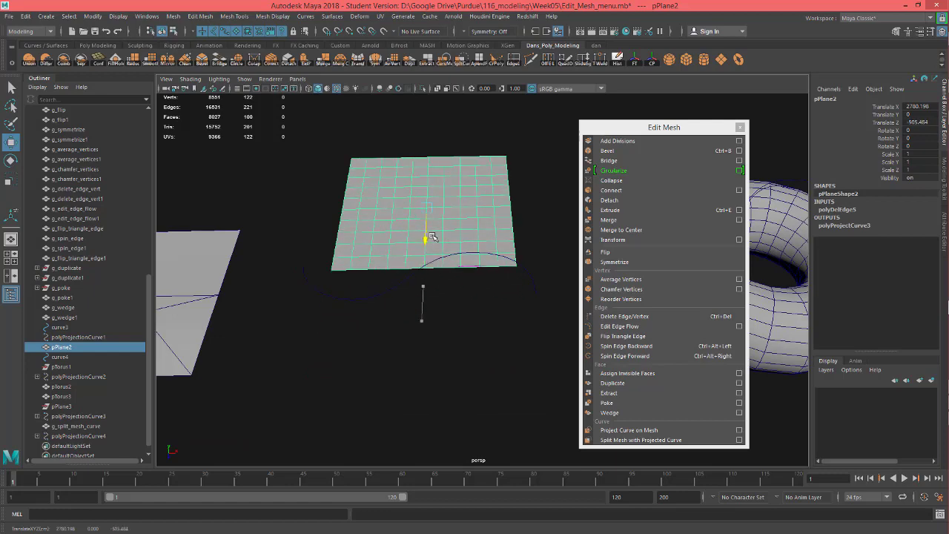
key("ctrl+z")
Select the projected curve together with pPlane2 and split the mesh with the projected curve.
left_click_drag(445, 373, 443, 343, "alt")
left_click(387, 309)
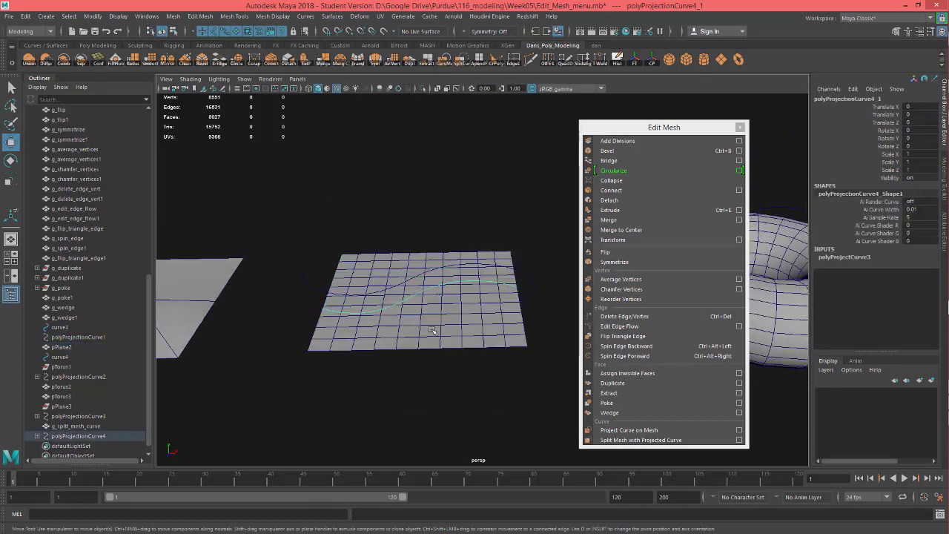
left_click(461, 335, "shift")
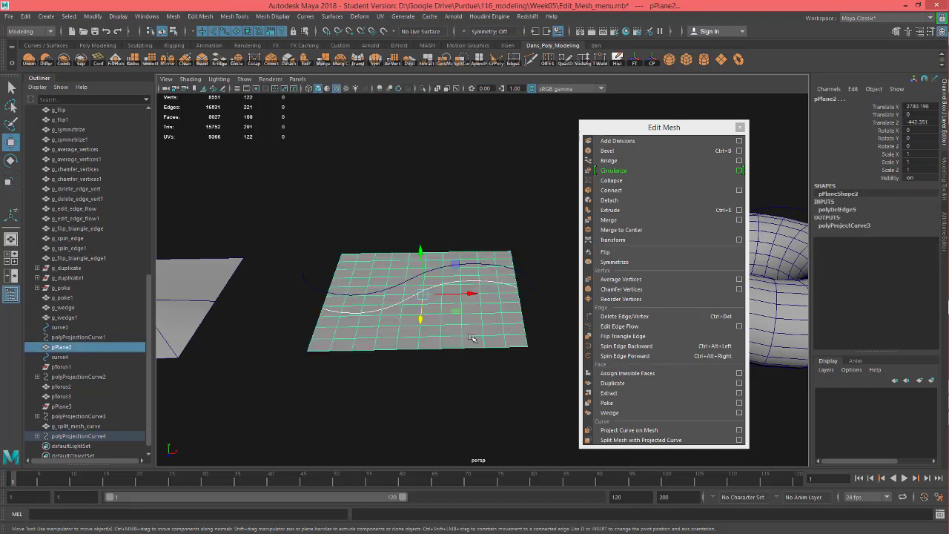
left_click(642, 439)
left_click(448, 325)
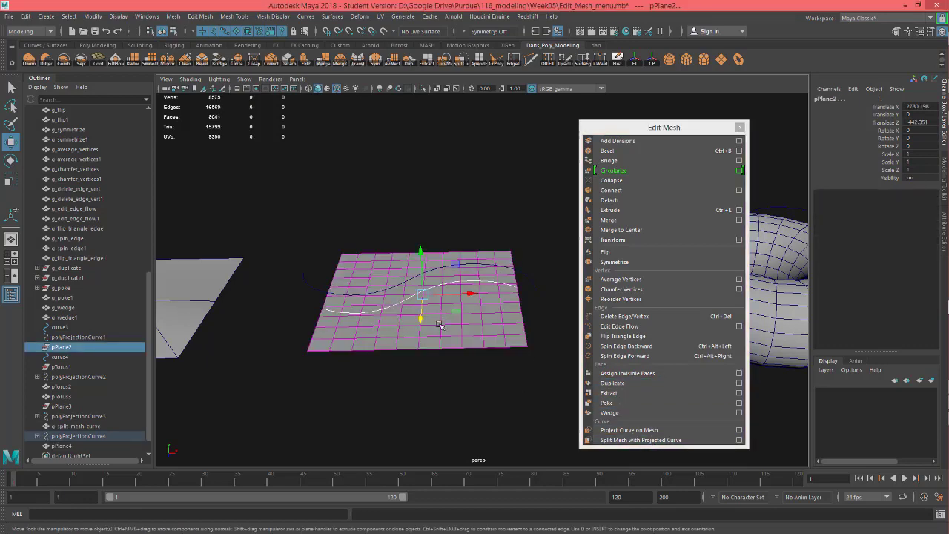
Select all faces of the split plane and examine the cut along the curve in wireframe display.
right_click_drag(451, 325, 434, 271)
double_click(456, 329)
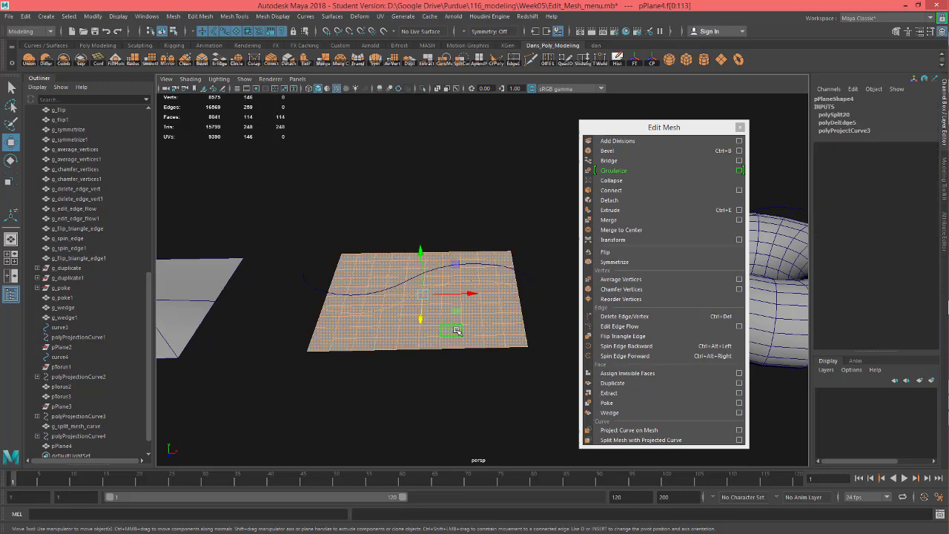
left_click_drag(420, 317, 428, 367, "alt")
key("4")
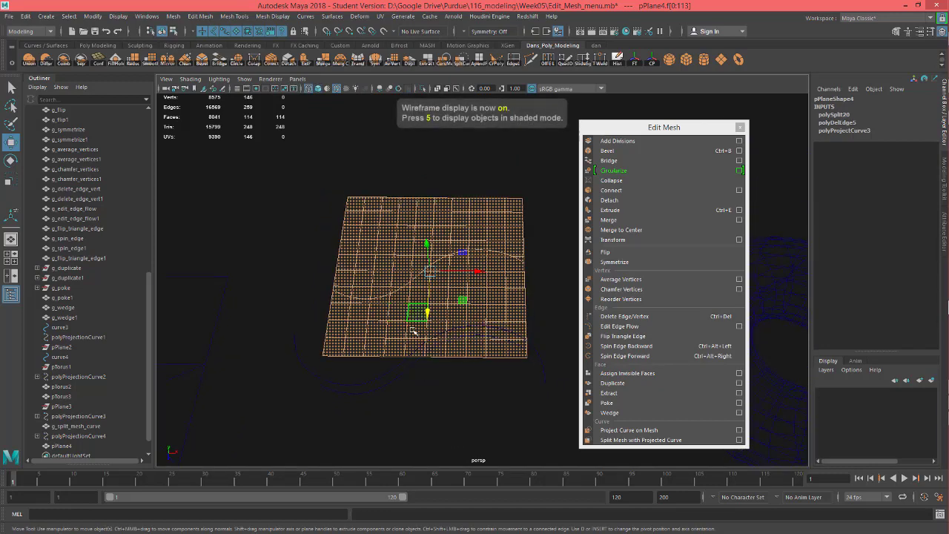
left_click_drag(420, 310, 413, 333, "alt")
right_click_drag(453, 332, 528, 333, "alt")
middle_click_drag(529, 334, 519, 289, "alt")
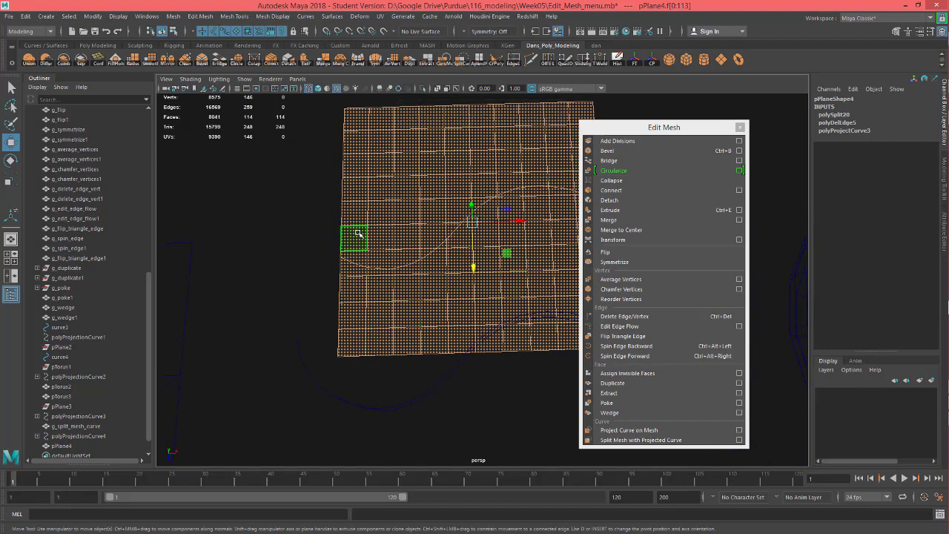
middle_click_drag(419, 255, 421, 292, "alt")
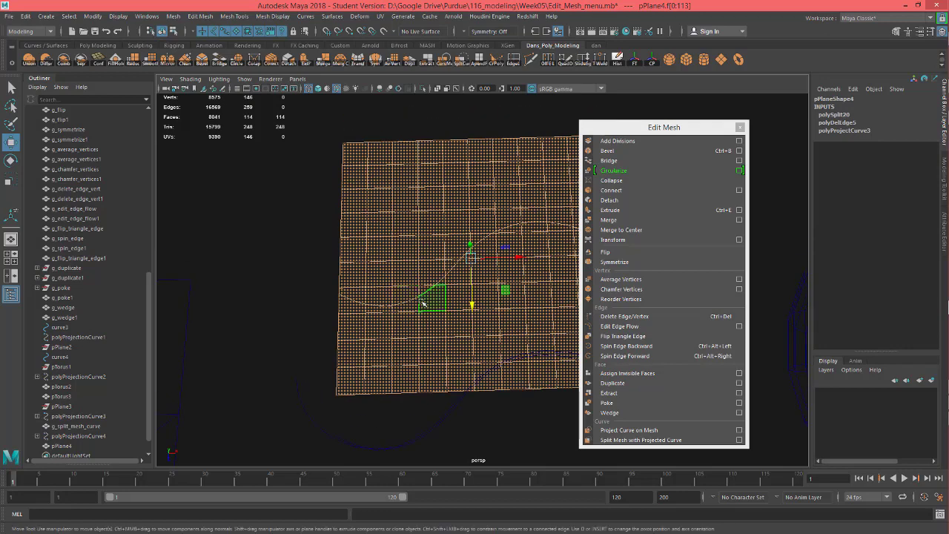
Try moving the selected faces of the split plane along Z, and undo the move.
scroll(424, 299, "down", 3)
left_click_drag(442, 300, 436, 331, "alt")
middle_click_drag(436, 332, 421, 339, "alt")
left_click_drag(421, 339, 437, 282, "alt")
key("ctrl+z")
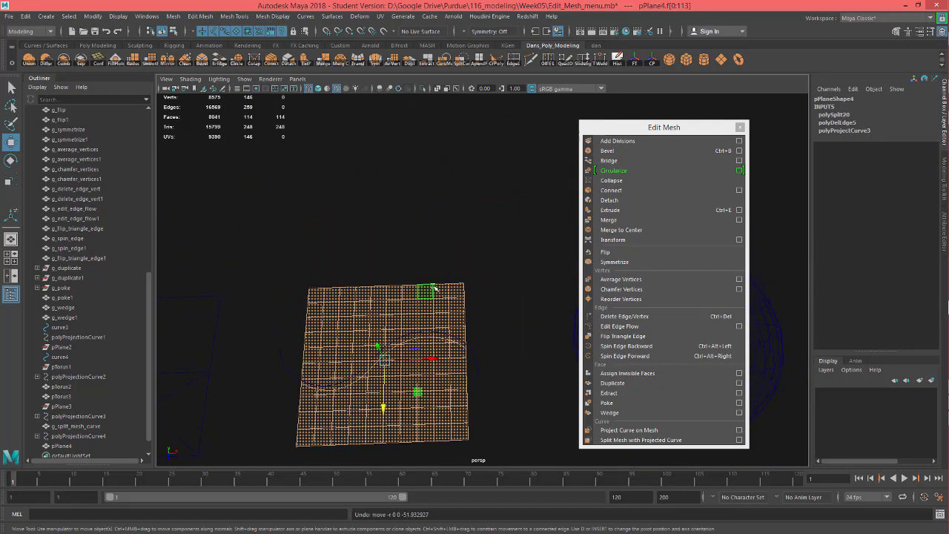
Return the split plane to object mode, delete its construction history, and shift it to about -444.5 in Translate Z.
right_click_drag(454, 239, 493, 225)
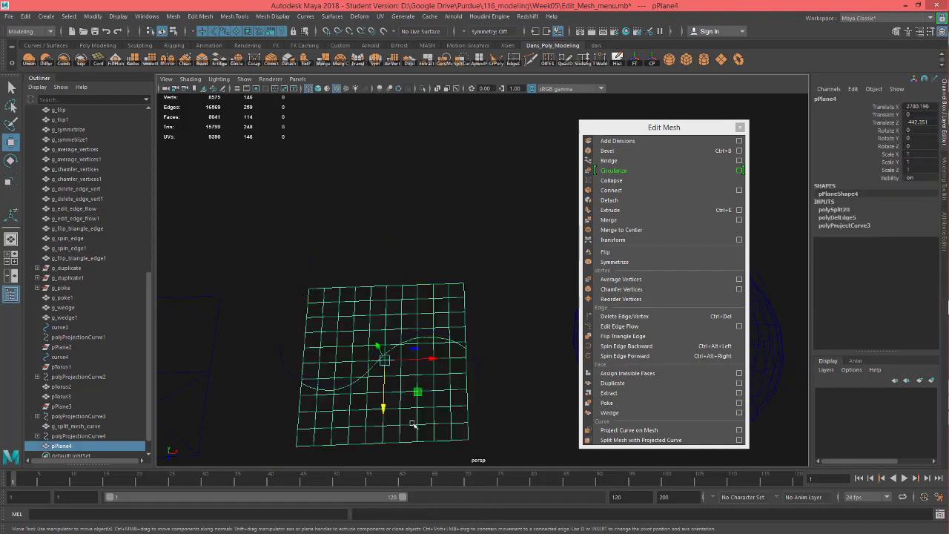
left_click(616, 60)
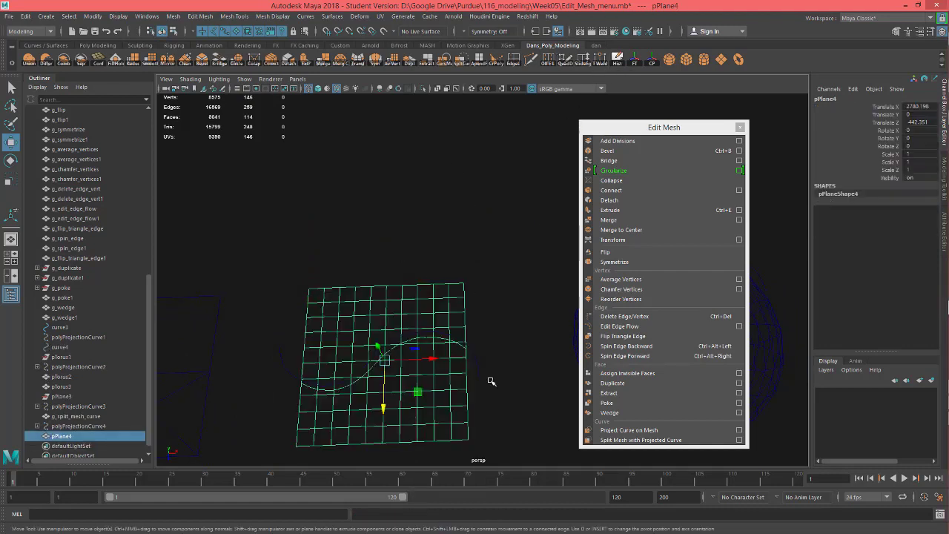
middle_click_drag(491, 381, 501, 307, "alt")
left_click_drag(392, 336, 335, 384)
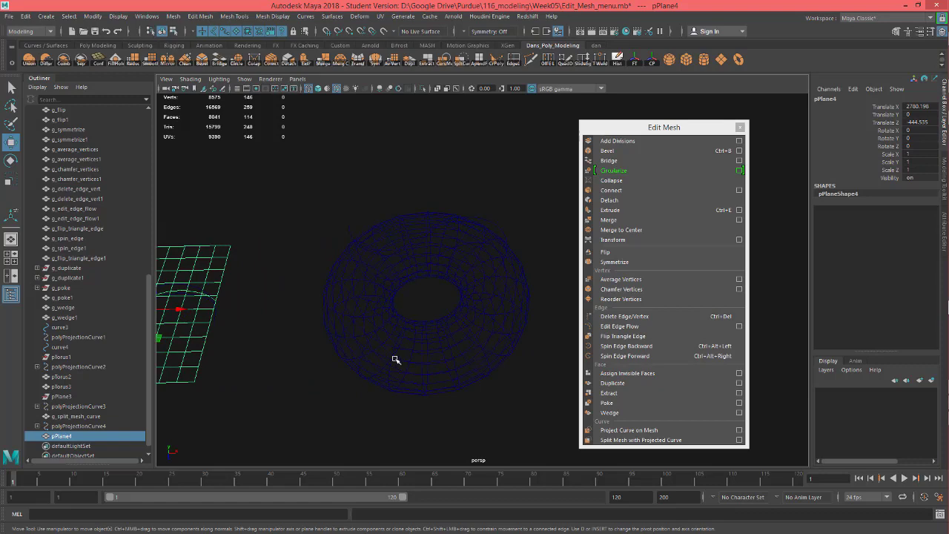
Select pTorus2, switch the viewport to shaded display, and examine the curve projected on the torus from several angles.
left_click(438, 369)
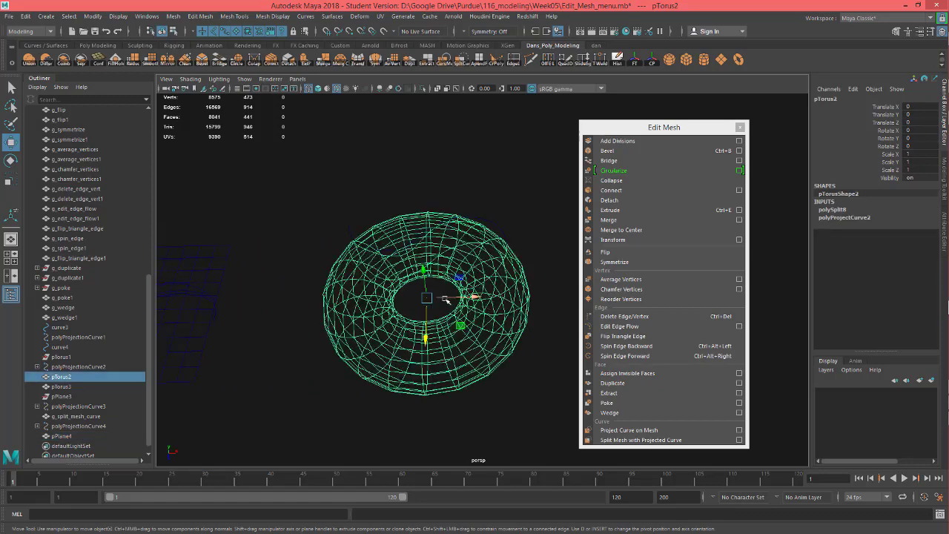
key("4")
key("5")
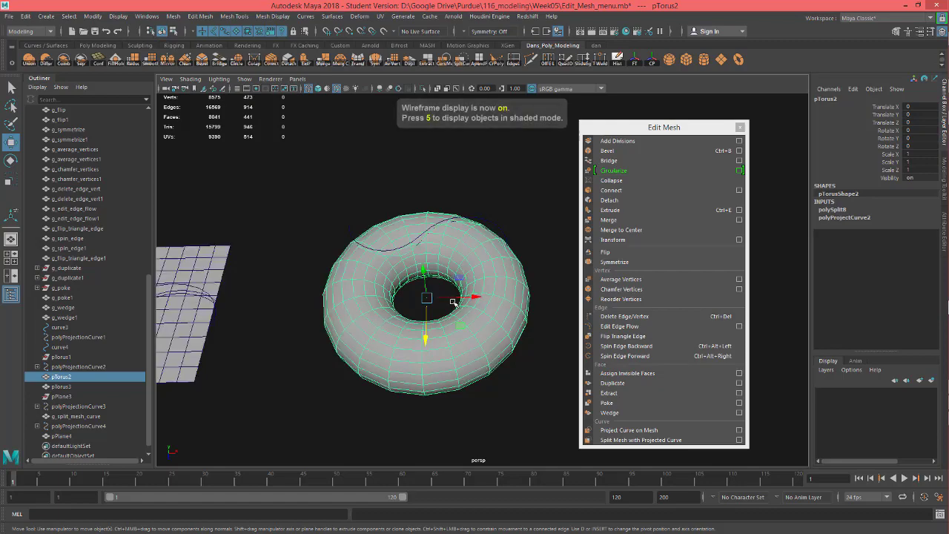
mouse_move(473, 288)
left_mouse_down("alt")
mouse_move(462, 364)
mouse_move(460, 297)
left_mouse_up("alt")
middle_click_drag(434, 255, 493, 332, "alt")
left_click_drag(495, 333, 448, 424, "alt")
middle_click_drag(494, 337, 379, 341, "alt")
left_click_drag(409, 352, 450, 289, "alt")
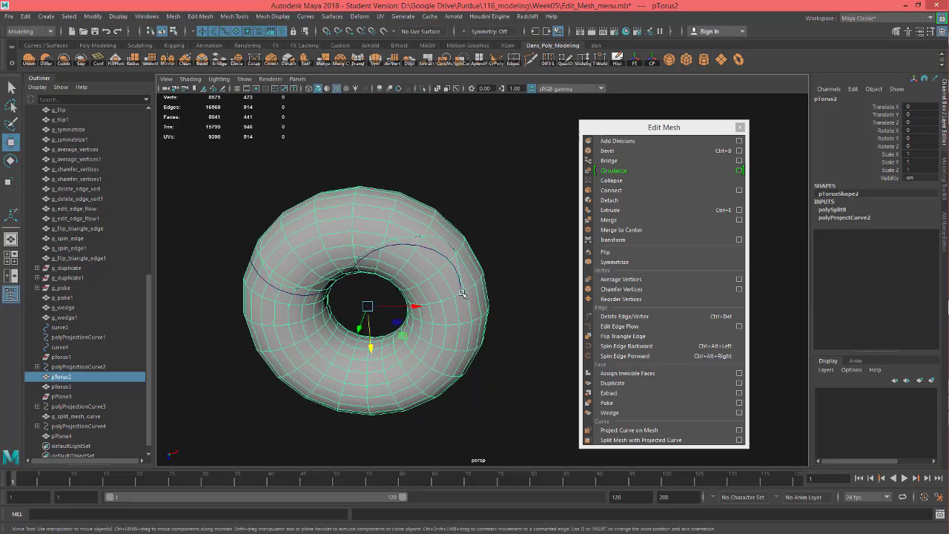
left_click_drag(483, 297, 468, 297, "alt")
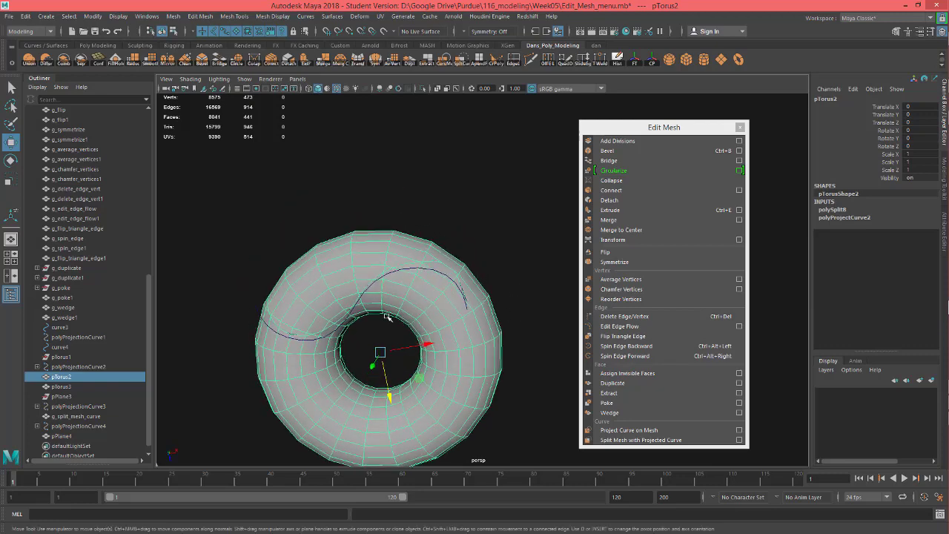
left_click_drag(385, 316, 374, 259, "alt")
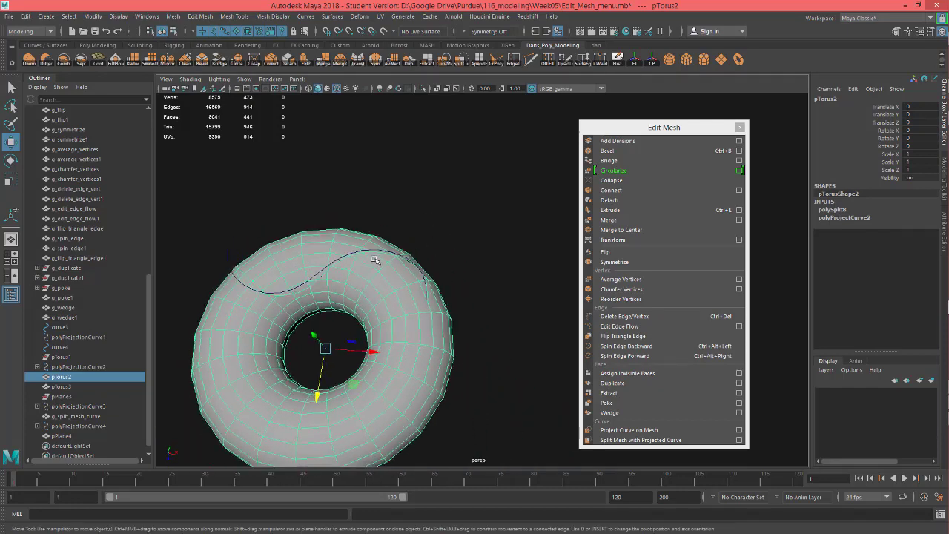
Select curve4 and open its input and output connections in an enlarged Hypergraph window beside the torus.
left_click(363, 250)
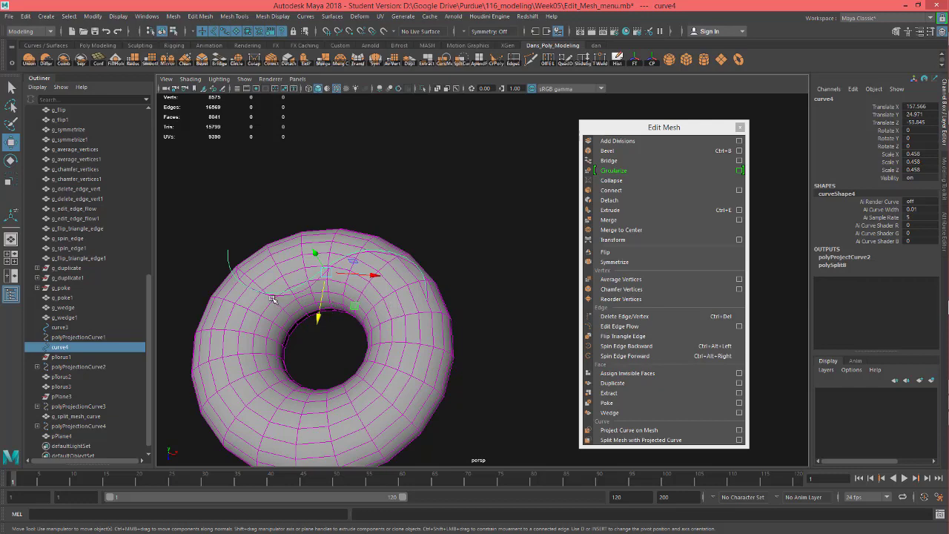
left_click_drag(420, 349, 427, 339, "alt")
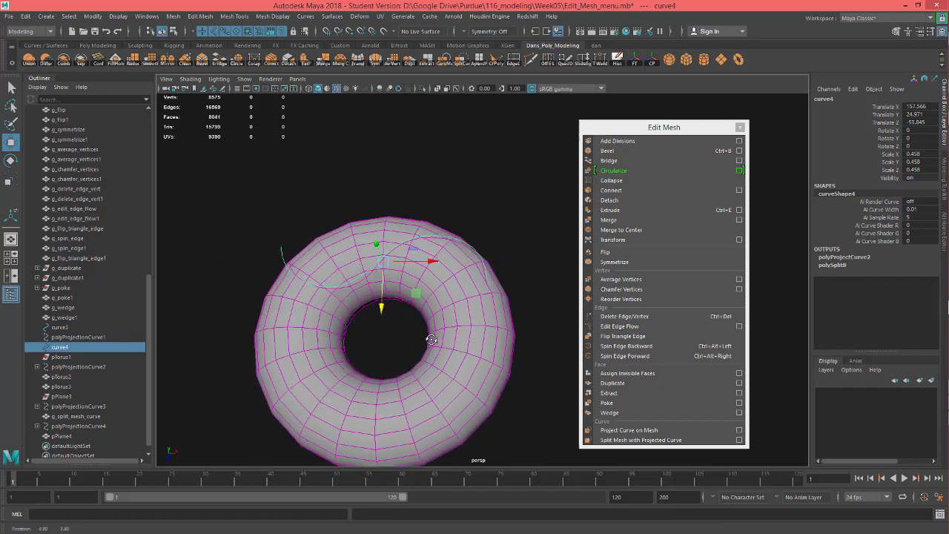
left_click(147, 18)
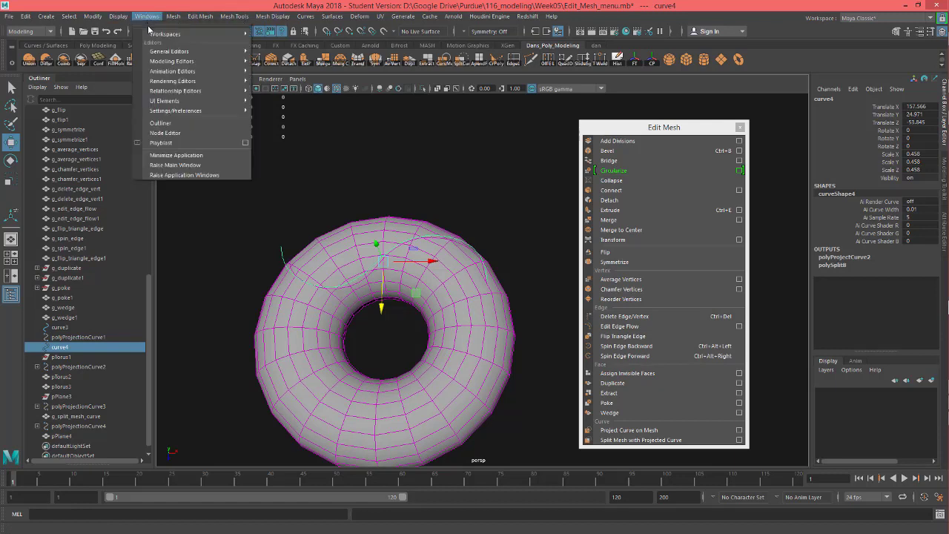
mouse_move(189, 54)
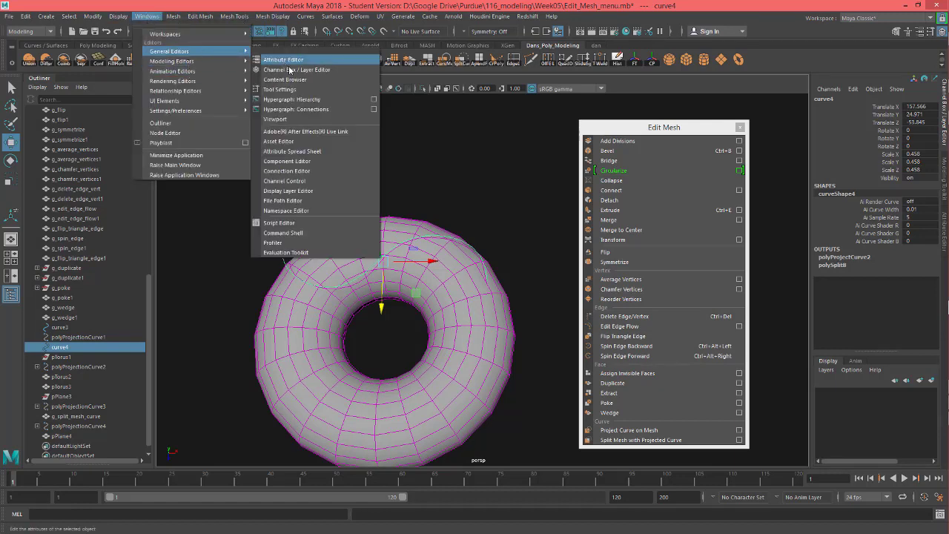
left_click(320, 111)
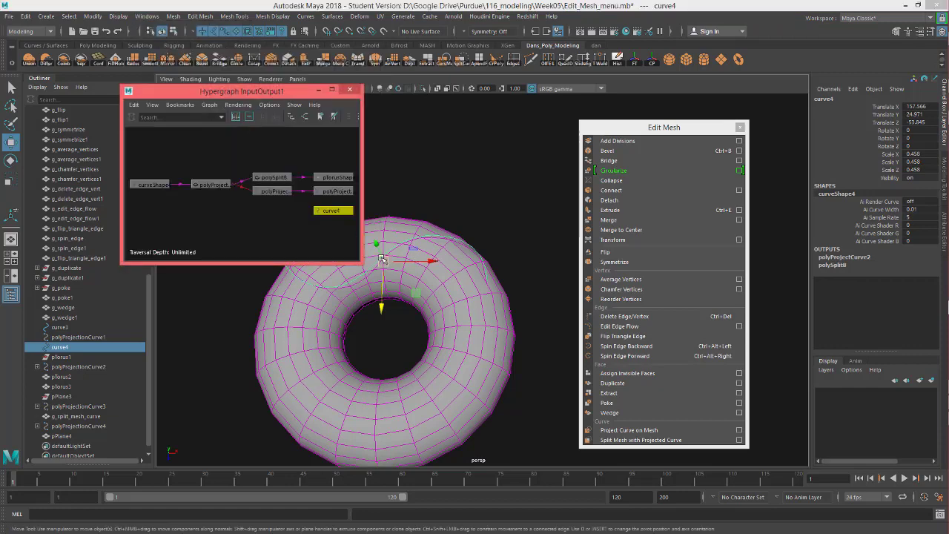
left_click_drag(308, 94, 267, 88)
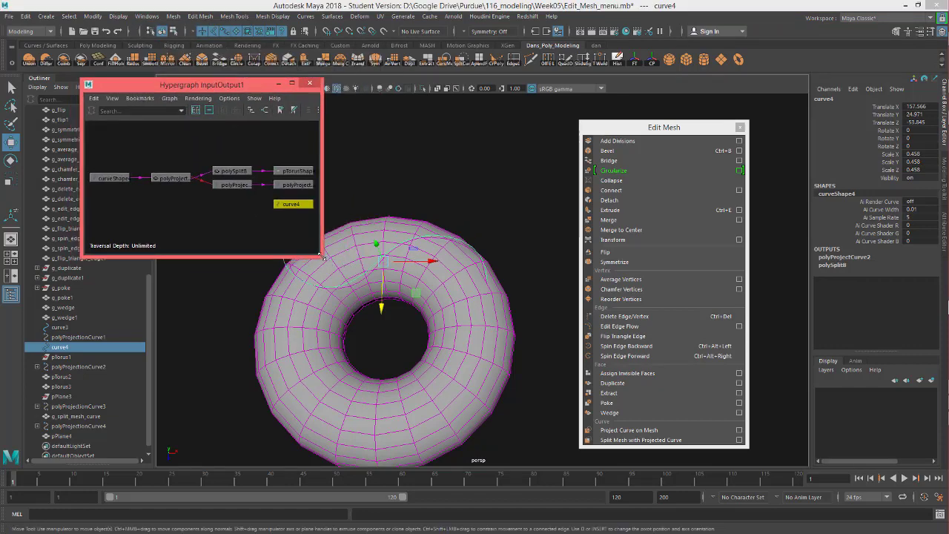
left_click_drag(320, 256, 361, 302)
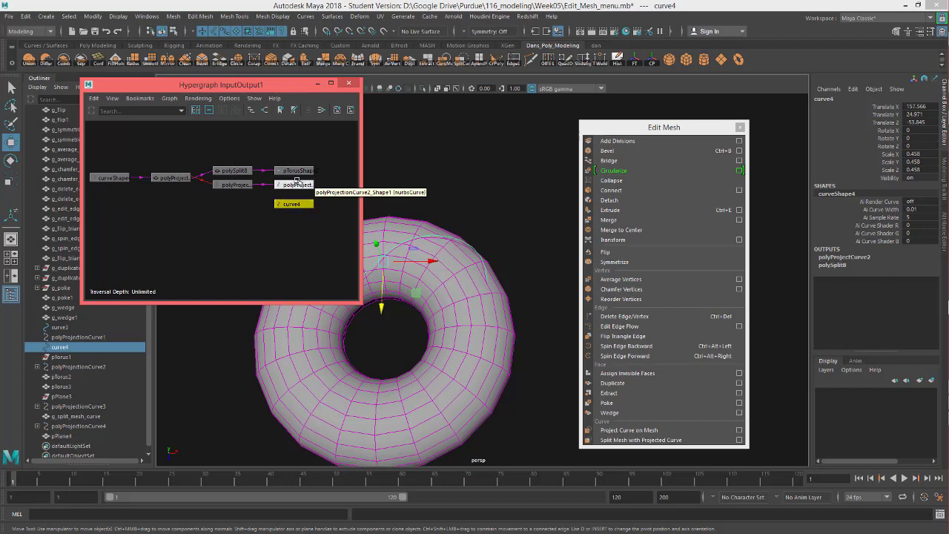
Inspect the pTorus2 object and the curveShape4 and polyProjectCurve2 nodes that link the curve to the mesh.
left_click(459, 341)
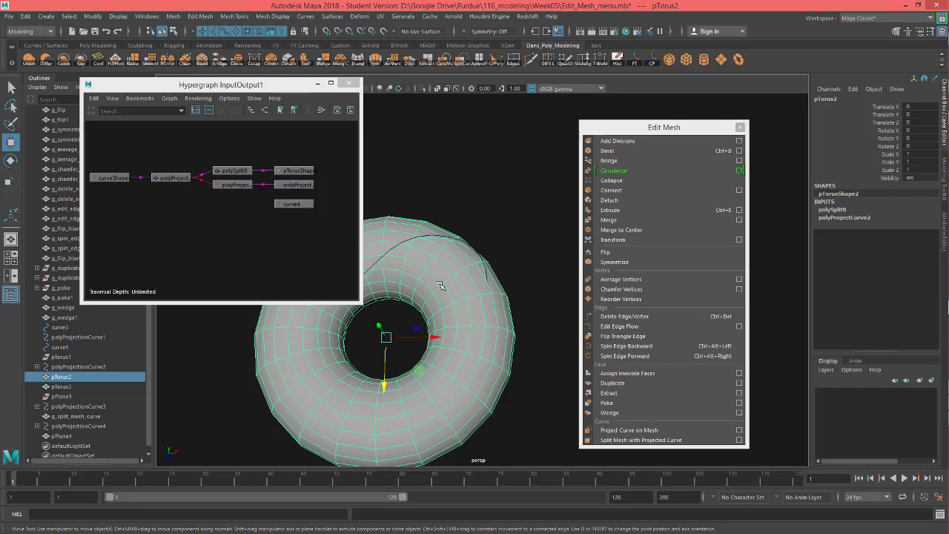
left_click(107, 179)
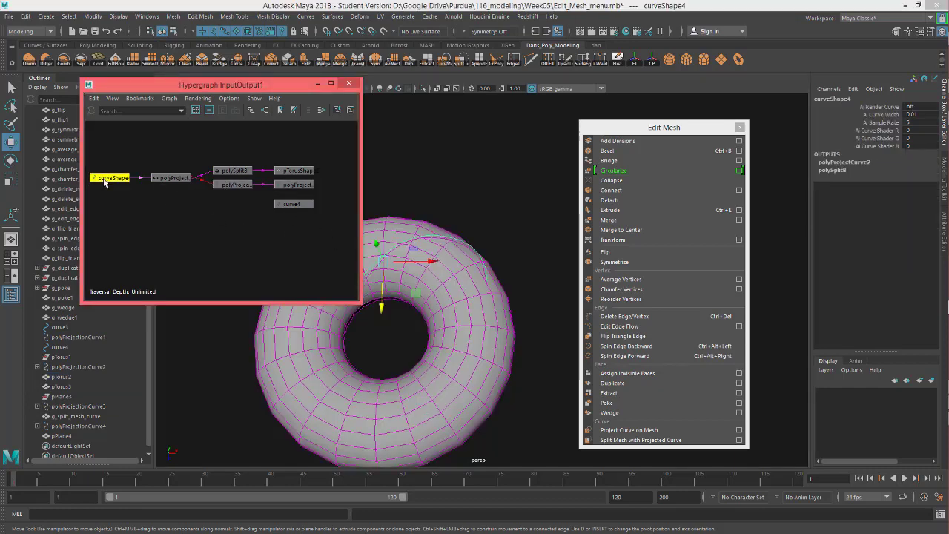
left_click_drag(485, 403, 467, 344, "alt")
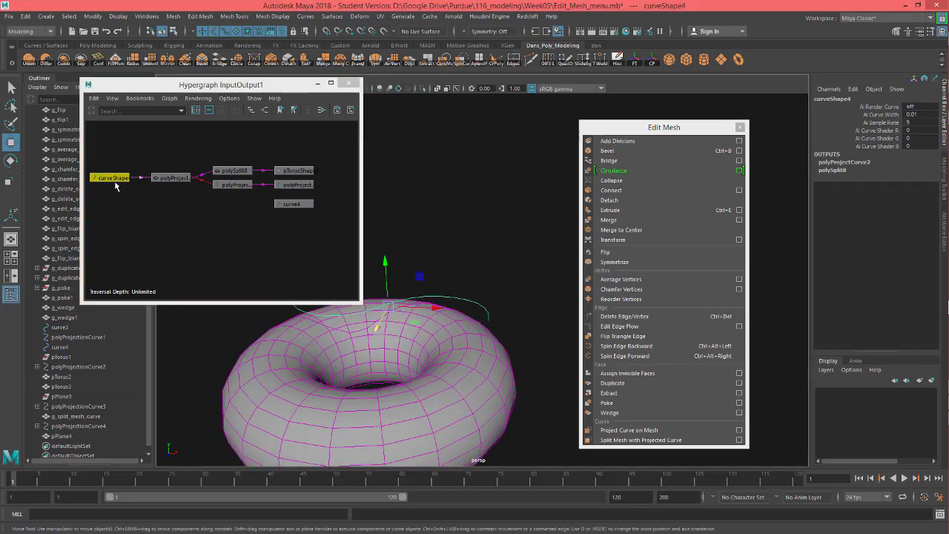
left_click(177, 178)
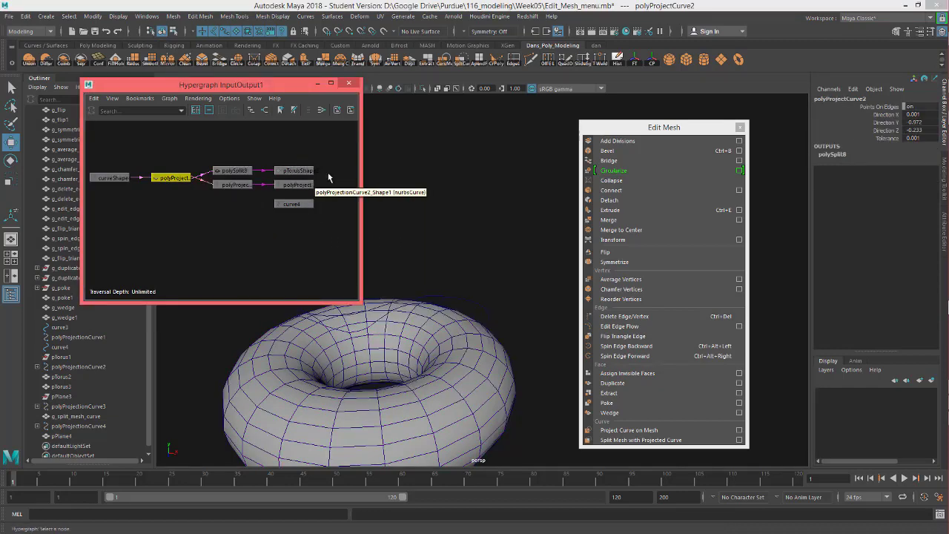
Delete the curveShape4 node of curve4 in the Hypergraph and clear the selection.
left_click(295, 204)
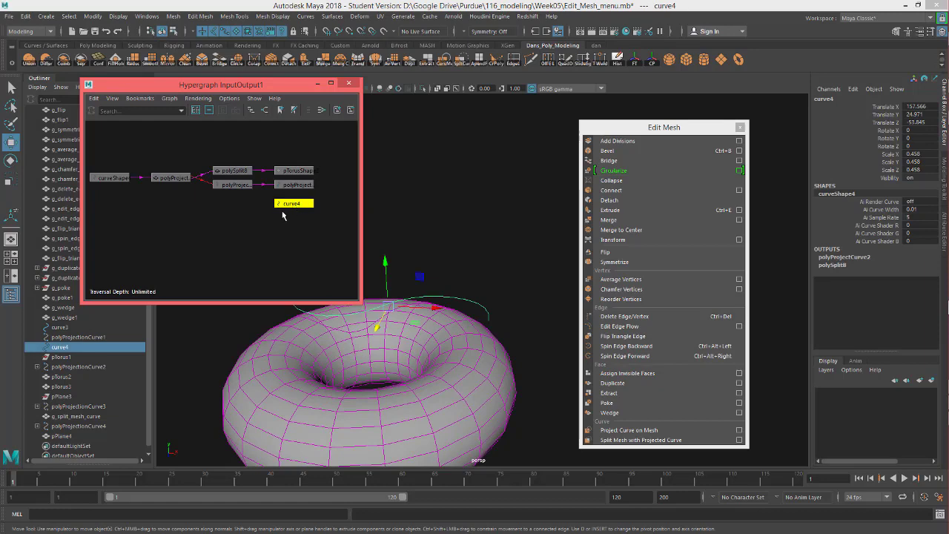
left_click(111, 178)
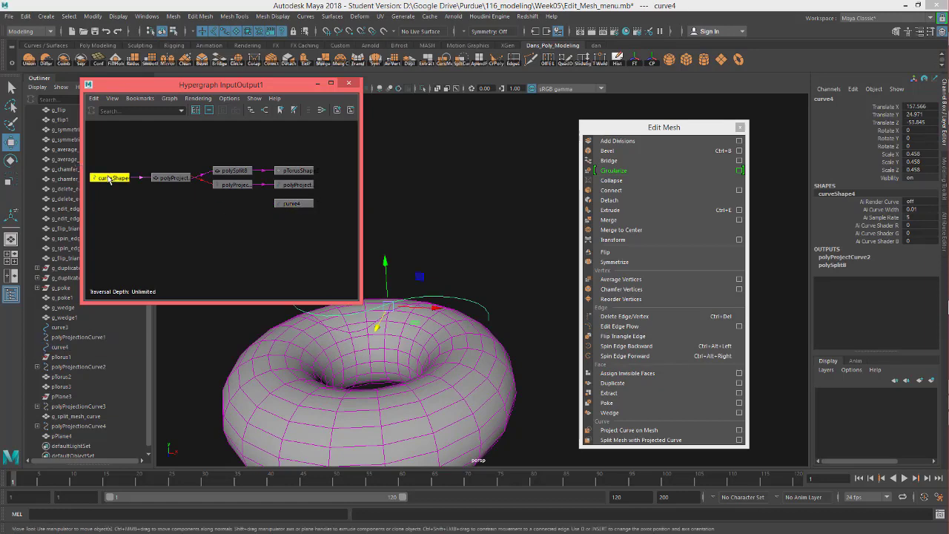
left_click(167, 220)
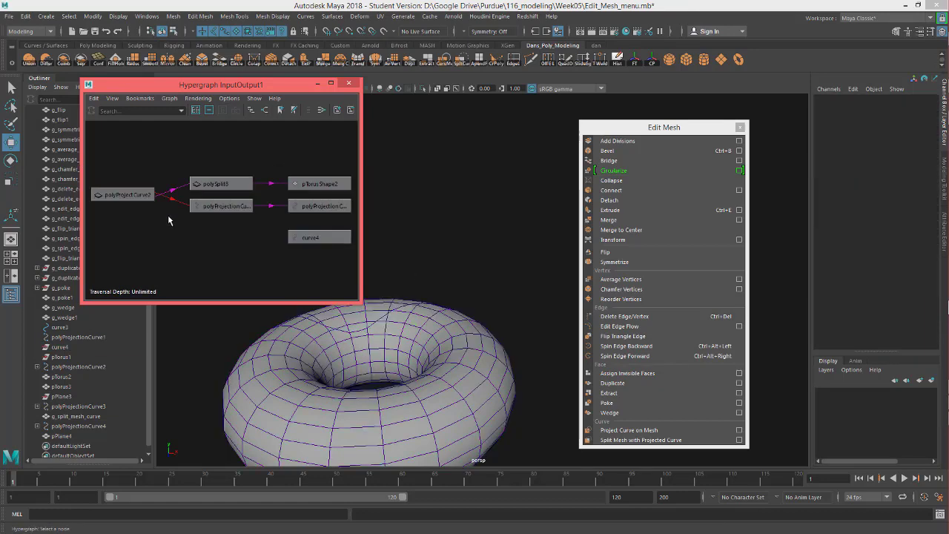
Check pTorus2 for the remaining split history and delete its polySplit8 node in the Hypergraph.
left_click_drag(434, 380, 449, 338, "alt")
left_click(453, 338)
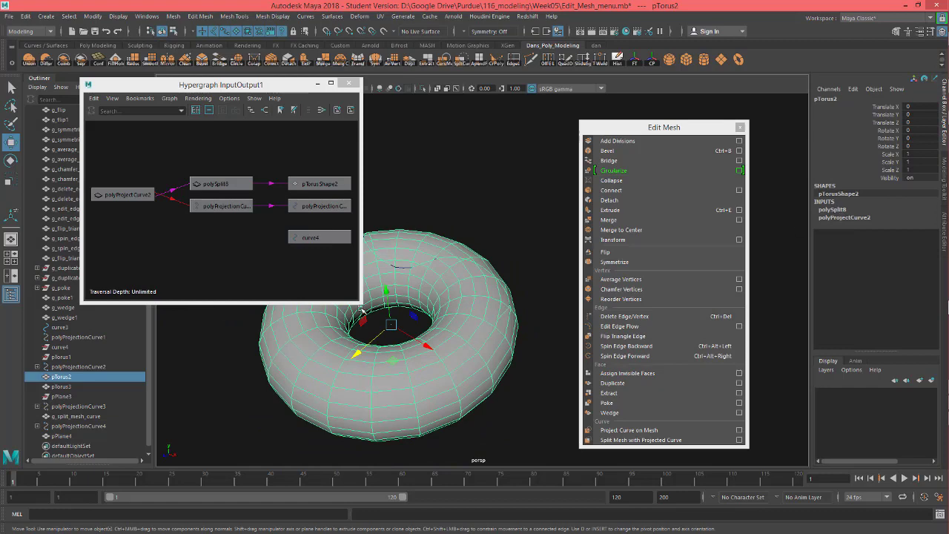
left_click_drag(360, 318, 347, 304, "alt")
left_click(233, 184)
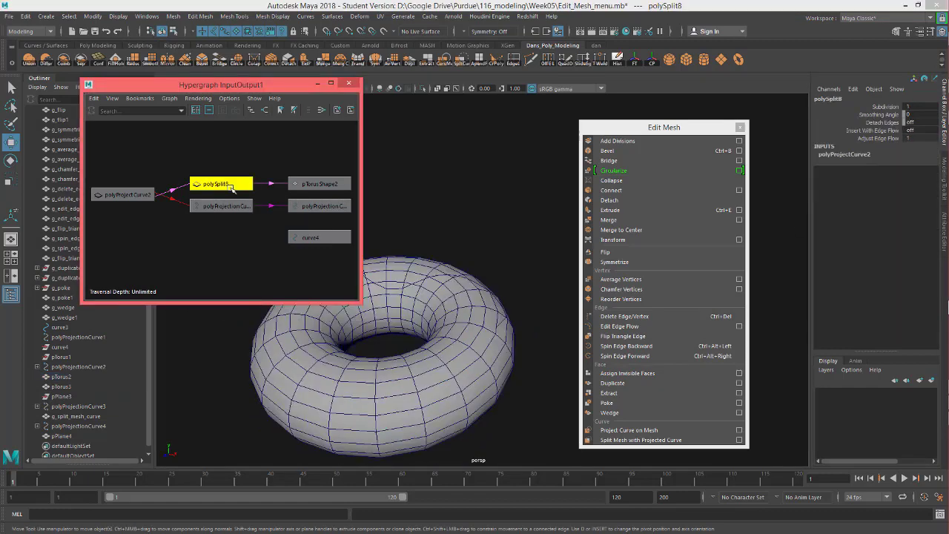
key("Delete")
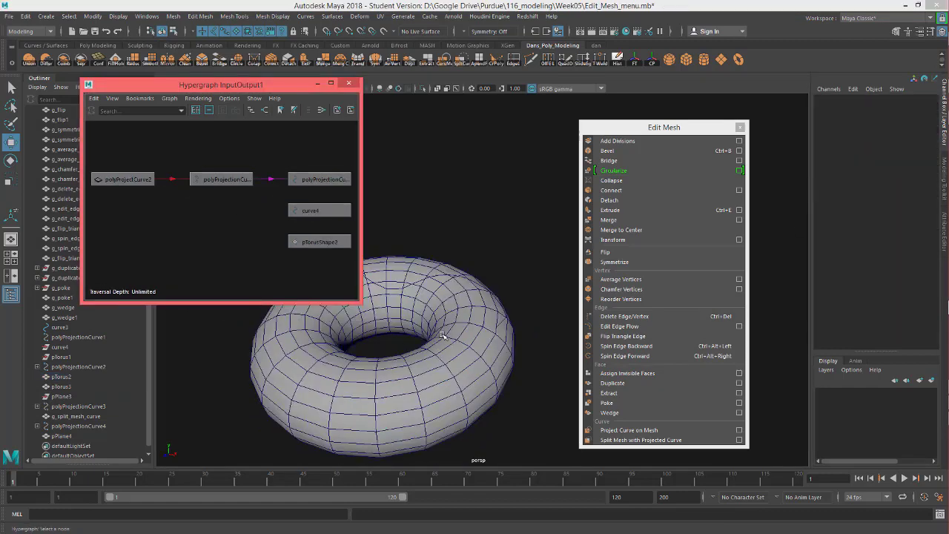
Select the polyProjectionCurve2 node in the Hypergraph, locate its curve on the torus, and delete it.
left_click_drag(409, 331, 415, 398, "alt")
middle_click_drag(255, 246, 206, 236, "alt")
middle_click_drag(186, 198, 222, 206, "alt")
left_click(215, 184)
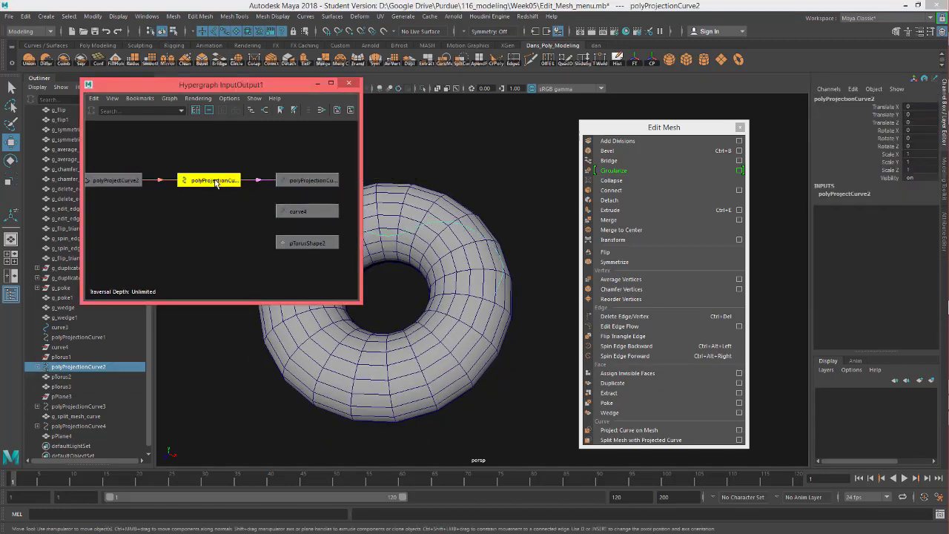
left_click_drag(462, 334, 490, 360, "alt")
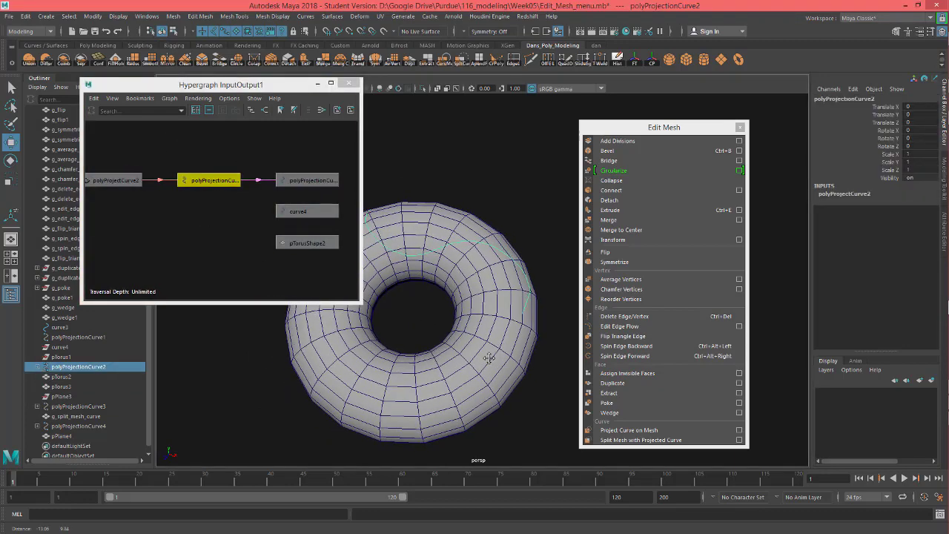
key("Delete")
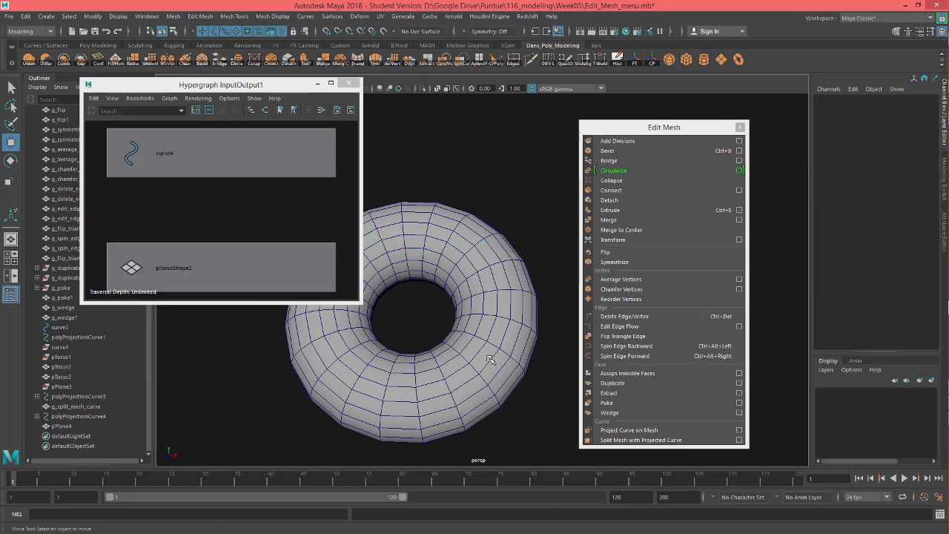
Select pTorus2 and examine its surface and the nodes left in the Hypergraph.
left_click(517, 285)
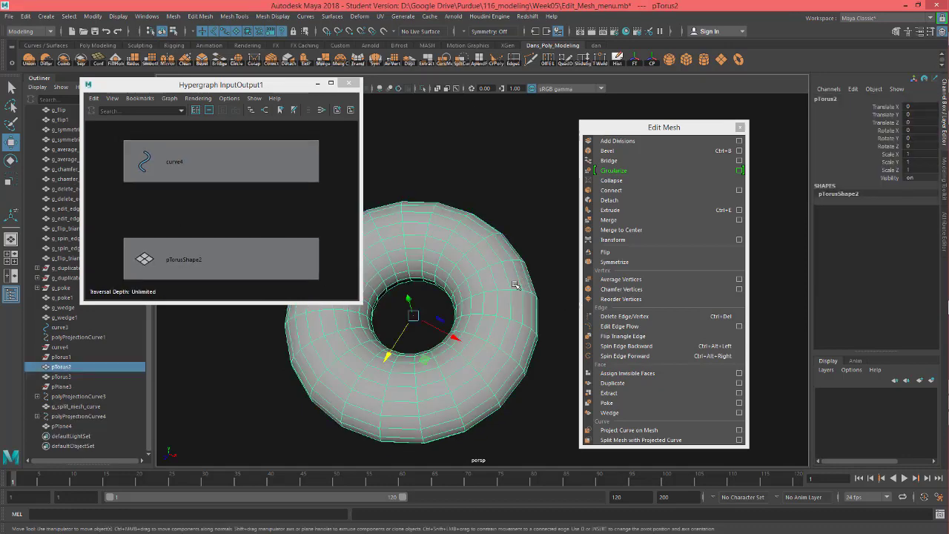
scroll(492, 297, "down", 3)
mouse_move(492, 297)
left_mouse_down("alt")
mouse_move(485, 261)
mouse_move(483, 288)
left_mouse_up("alt")
scroll(482, 288, "up", 3)
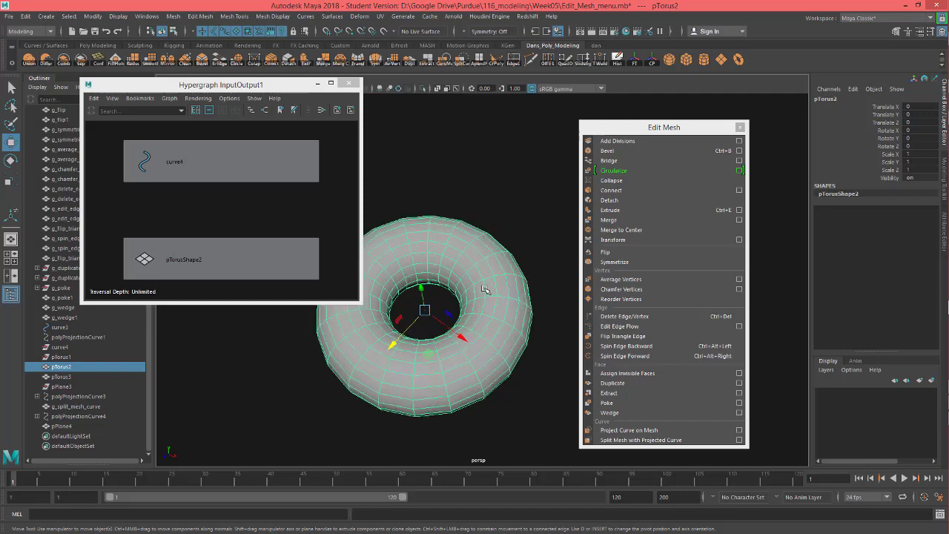
middle_click_drag(414, 247, 459, 292, "alt")
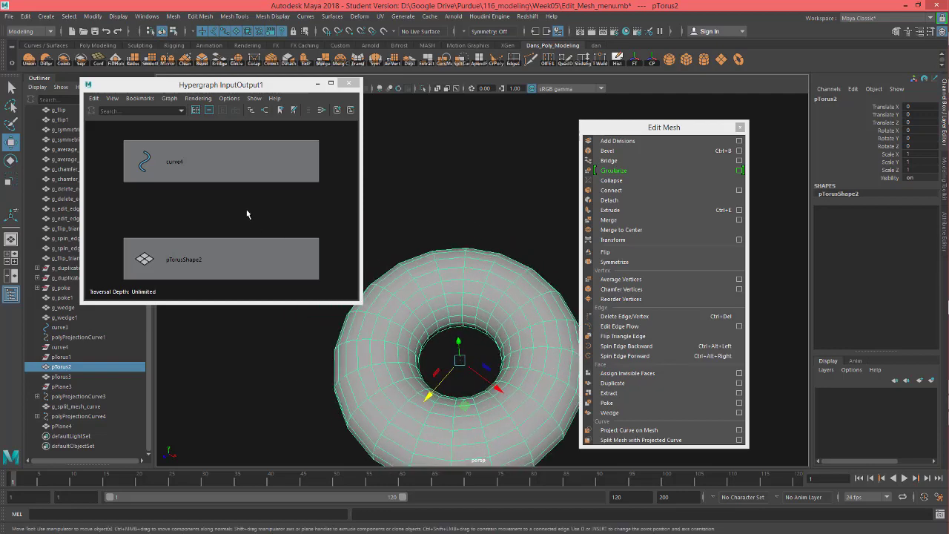
key("a")
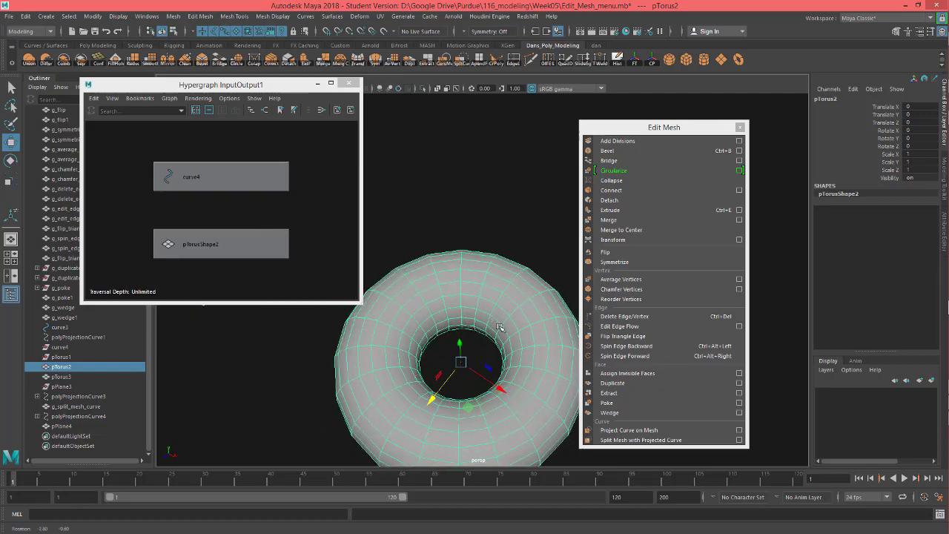
middle_click_drag(513, 367, 490, 316, "alt")
key("f")
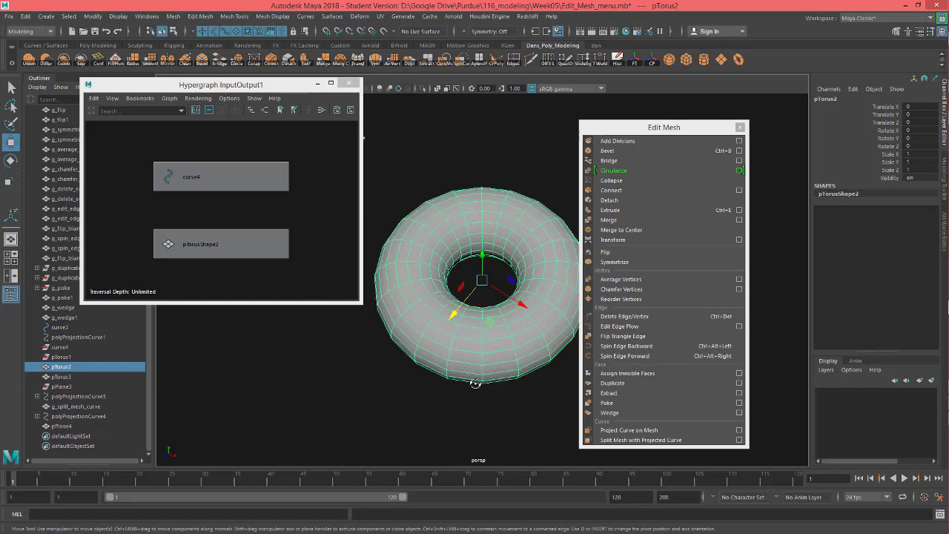
mouse_move(476, 383)
left_mouse_down("alt")
mouse_move(504, 387)
mouse_move(470, 376)
left_mouse_up("alt")
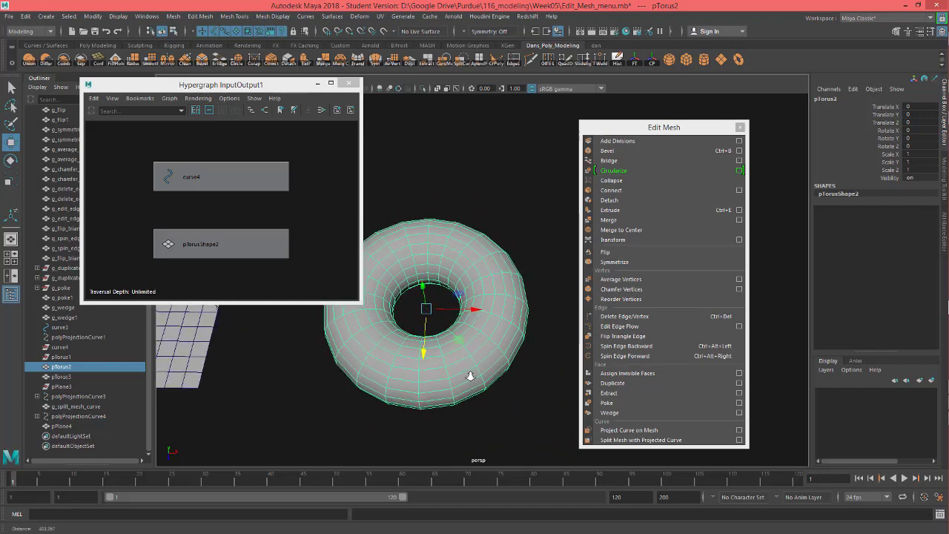
Move curve3 from the plane over to pTorus2, at about 154.3 in Translate X and -59.4 in Translate Z.
right_click_drag(470, 376, 465, 376, "alt")
middle_click_drag(466, 376, 529, 397, "alt")
right_click_drag(529, 397, 394, 377, "alt")
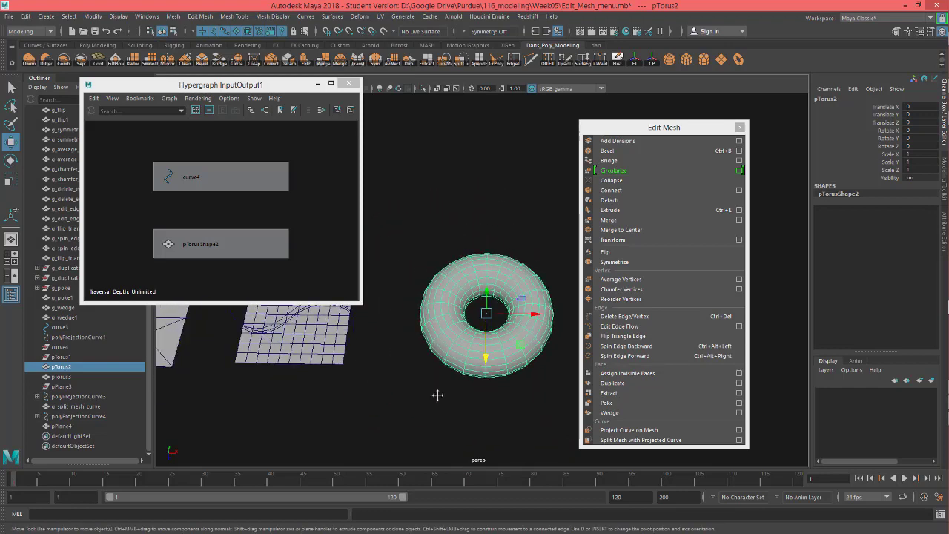
left_click_drag(437, 395, 349, 327, "alt")
left_click(349, 335)
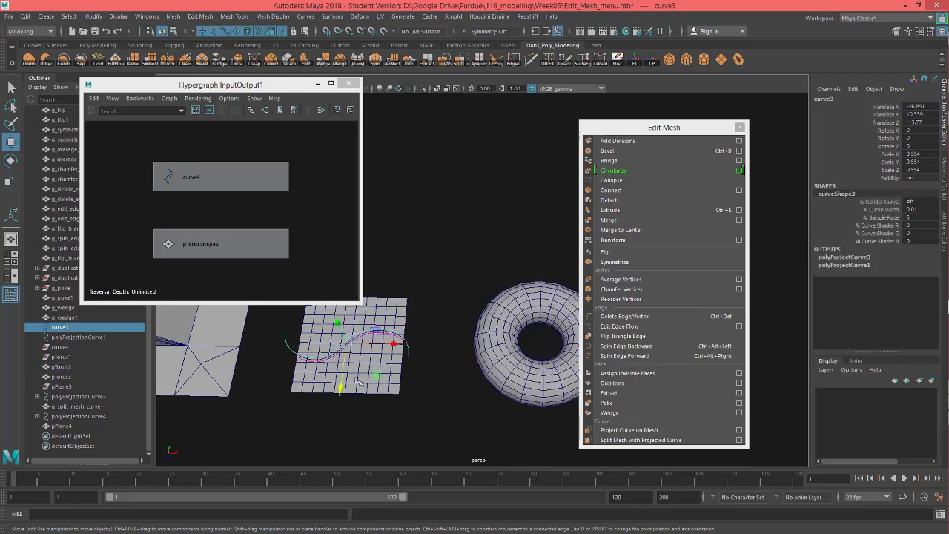
left_click_drag(377, 375, 569, 335)
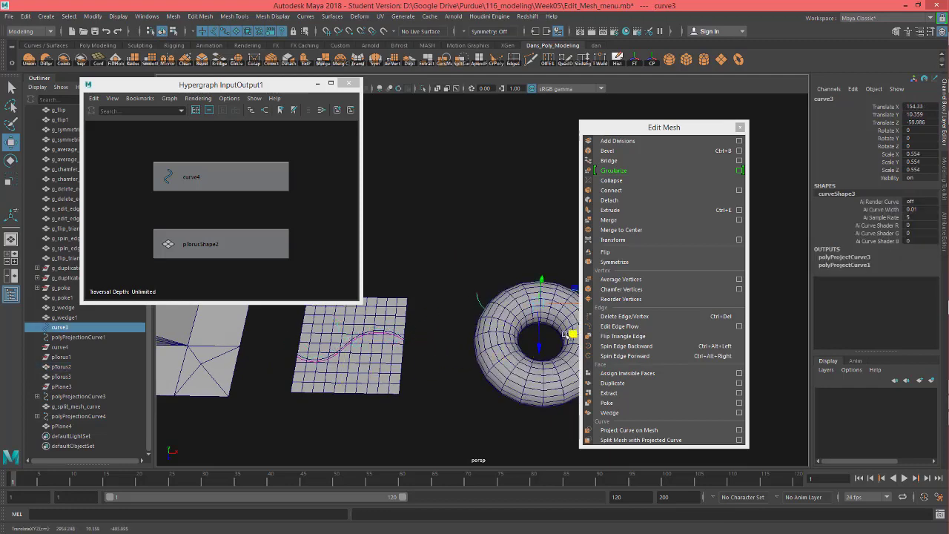
middle_click_drag(570, 335, 447, 372, "alt")
key("f")
scroll(480, 331, "down", 3)
left_click_drag(446, 372, 337, 337, "alt")
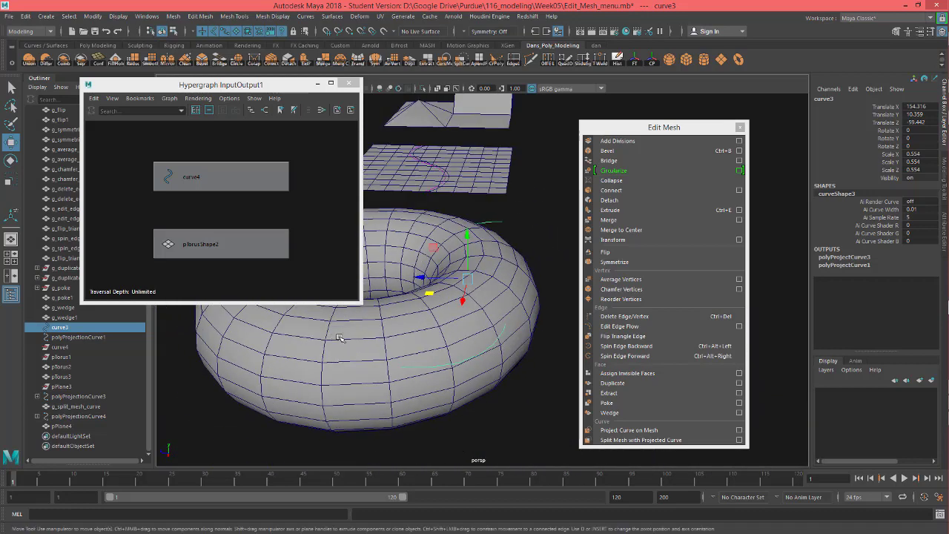
Raise curve3 above the torus to about 26.8 in Translate Y and shift it to about -46.3 in Translate Z.
left_click_drag(469, 245, 469, 198)
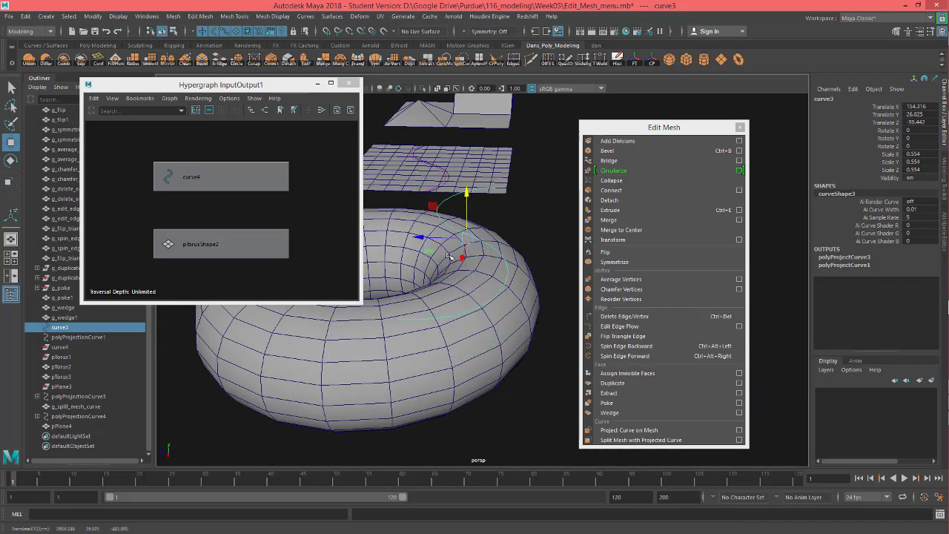
left_click_drag(437, 237, 542, 366)
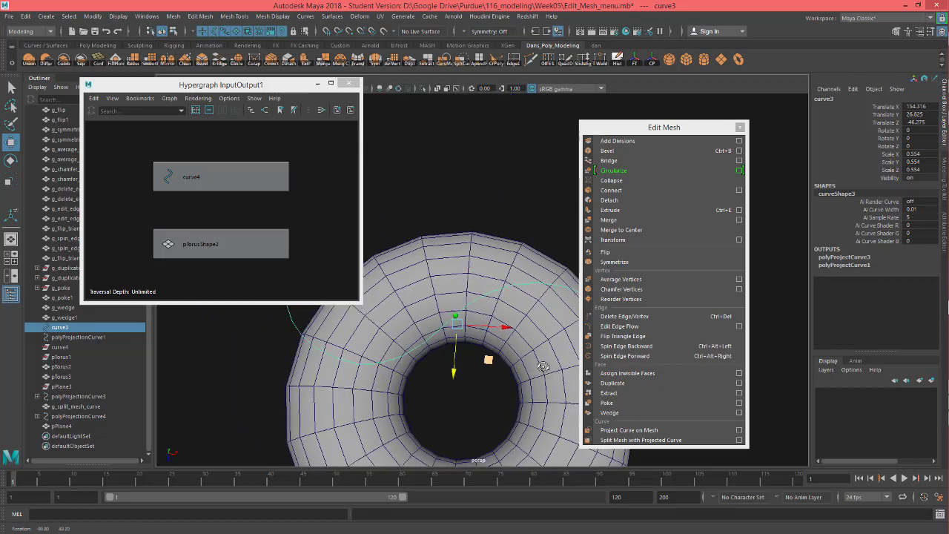
right_click_drag(527, 368, 489, 369, "alt")
middle_click_drag(490, 369, 475, 366, "alt")
middle_click_drag(511, 334, 475, 310, "alt")
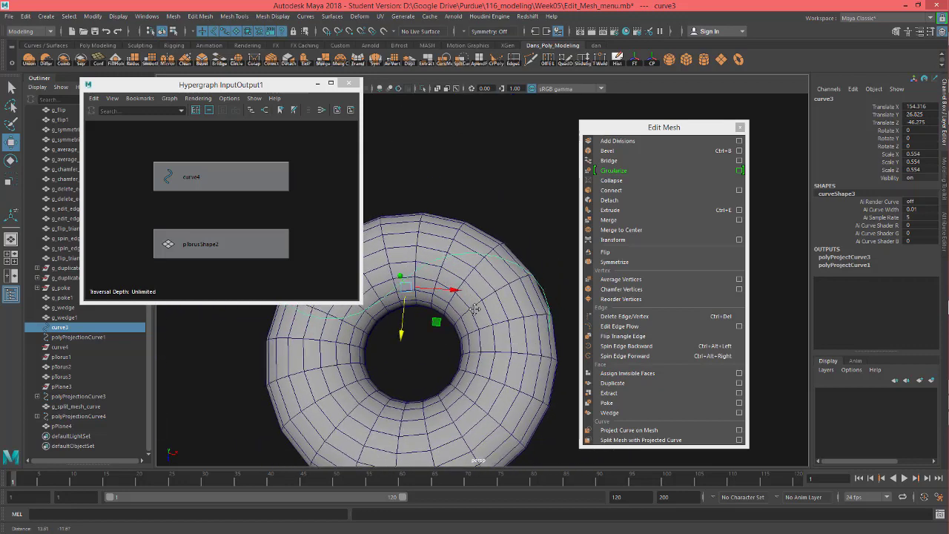
Switch to the top view framed on curve3, close the Hypergraph, and move the Edit Mesh window off the torus.
key("space")
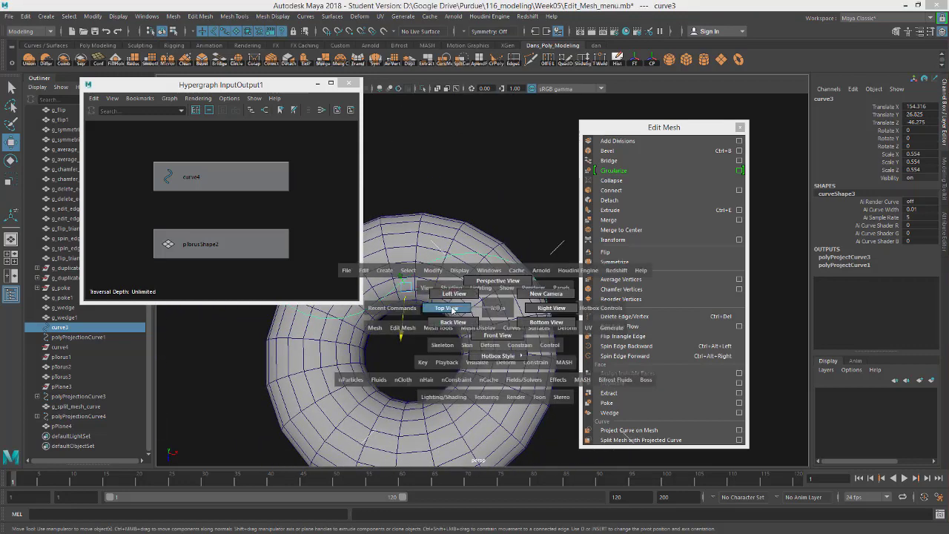
left_click(449, 308)
key("f")
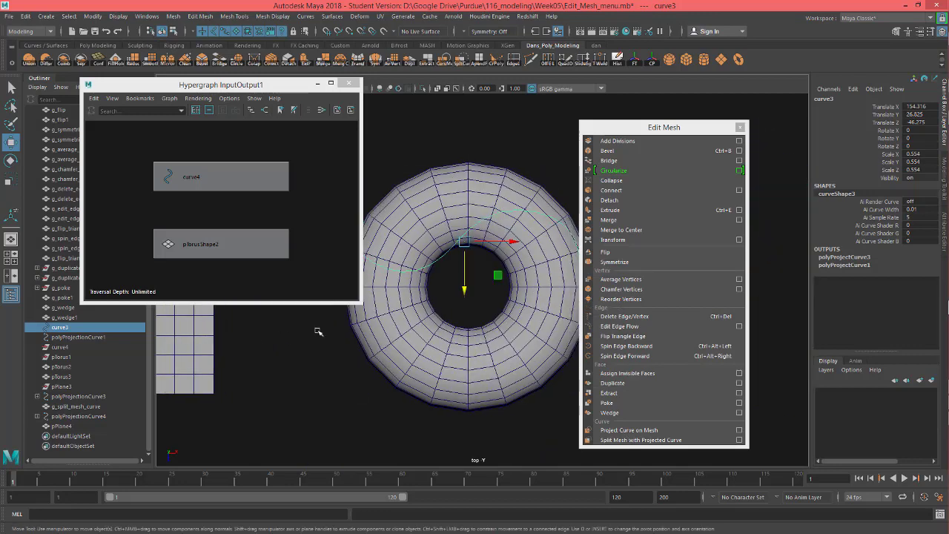
key("f")
left_click(348, 83)
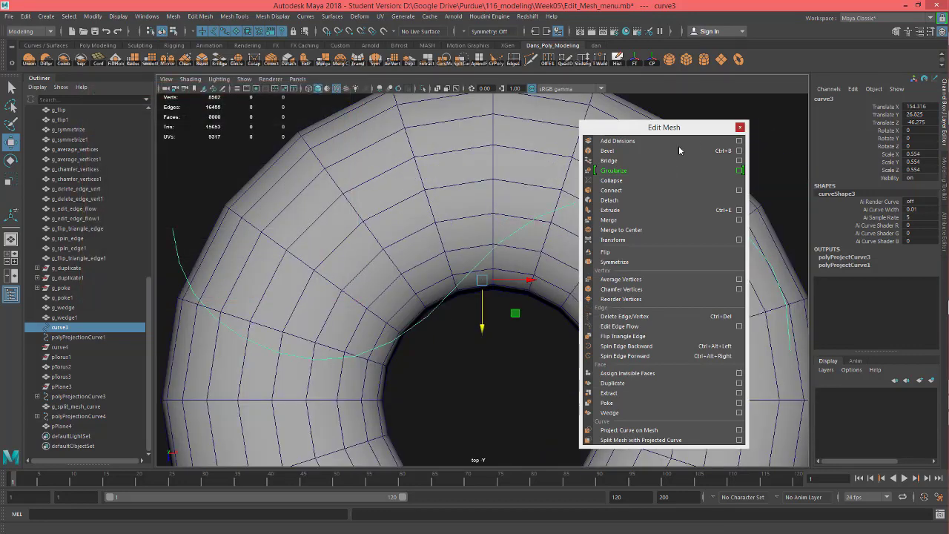
left_click_drag(684, 129, 772, 127)
scroll(385, 261, "down", 6)
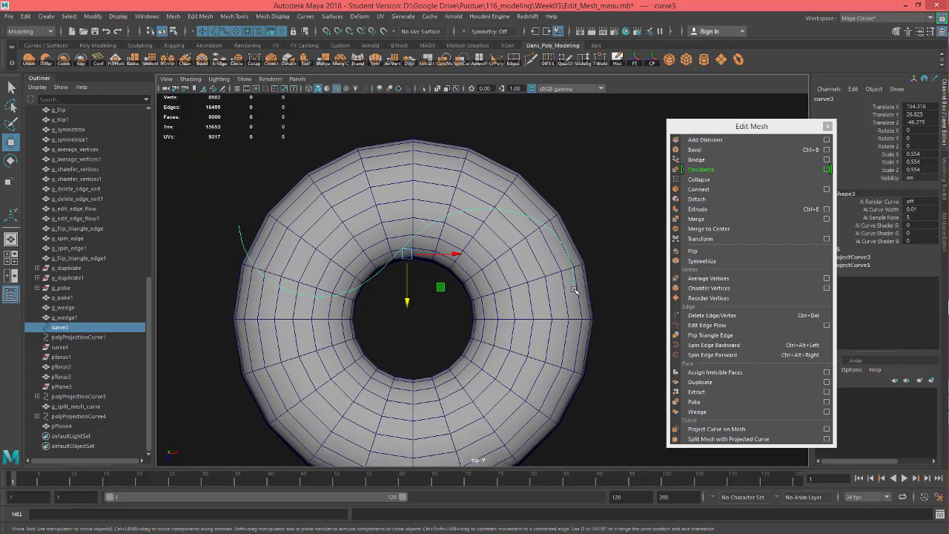
Move curve3's end control vertices outward past the torus's outer edge and return to object mode.
right_click(241, 232)
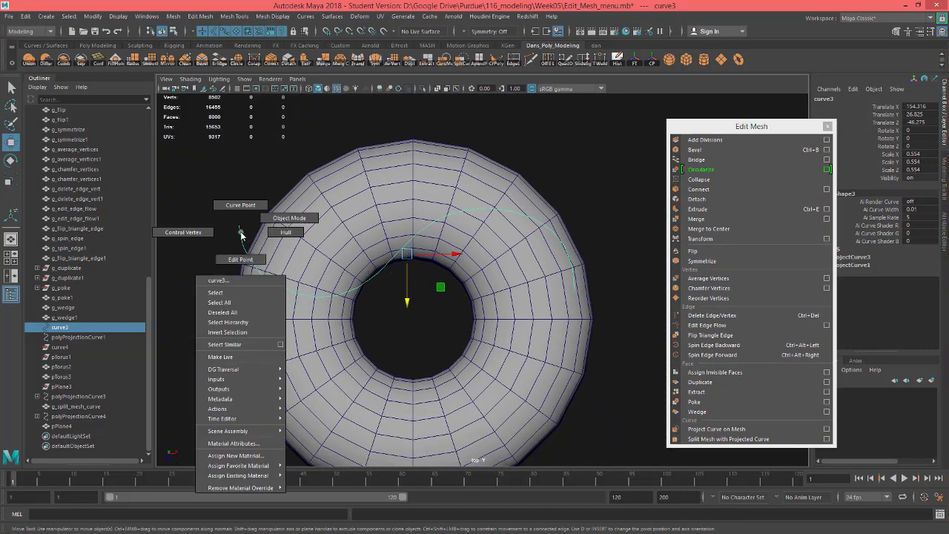
left_click(180, 233)
left_click_drag(564, 223, 565, 224)
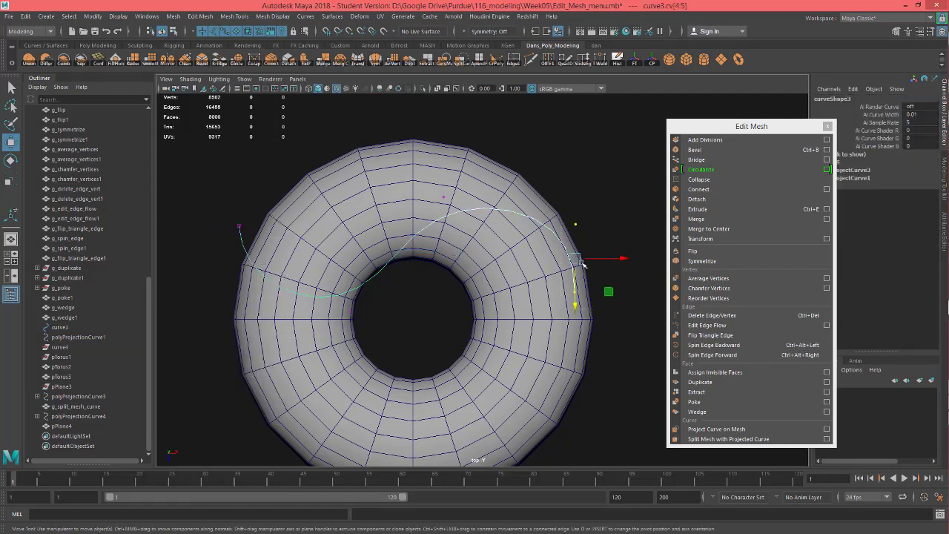
left_click_drag(612, 294, 630, 278)
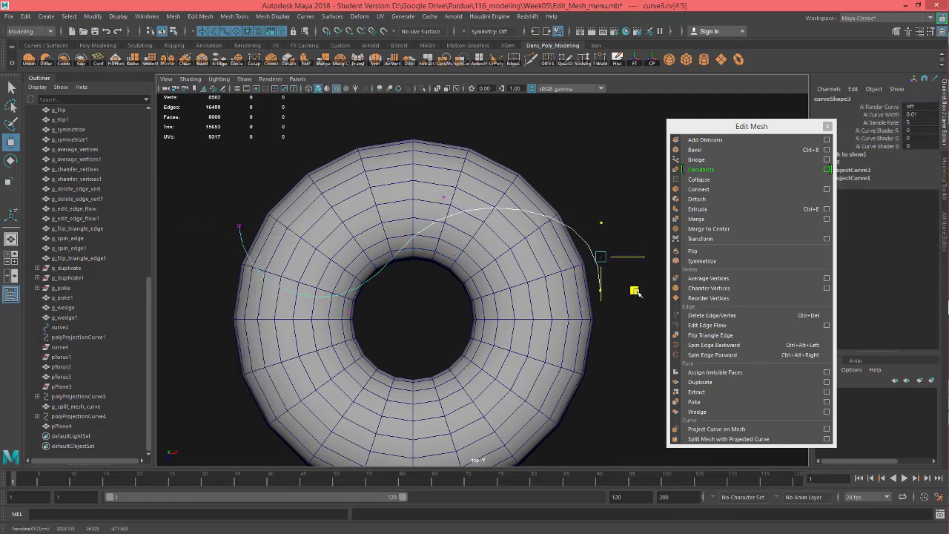
left_click_drag(619, 317, 648, 310)
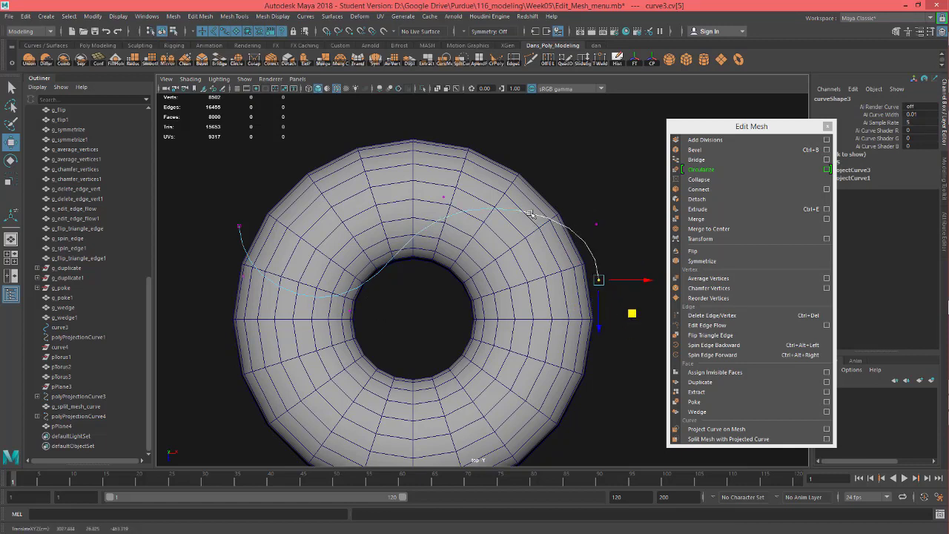
right_click_drag(590, 246, 626, 230)
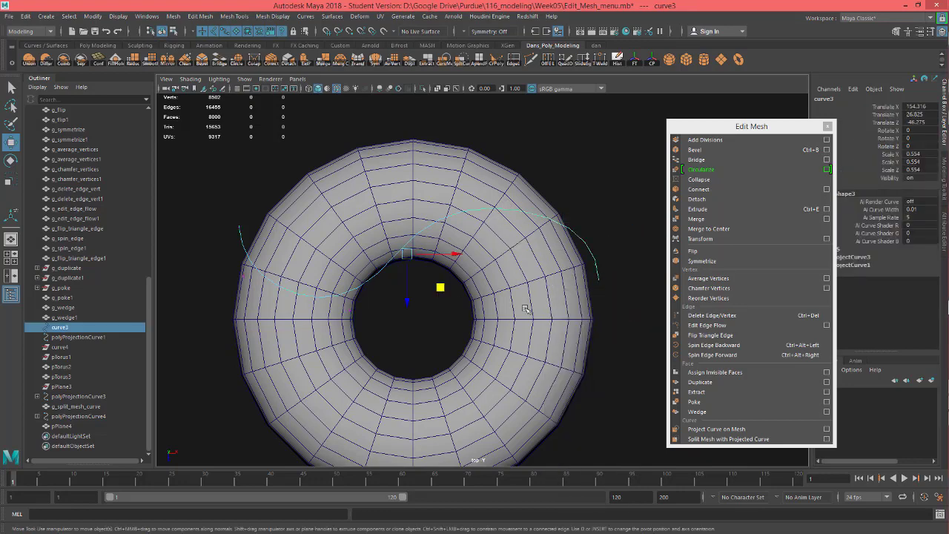
Project curve3 onto pTorus2 from the top view and return to the perspective view.
left_click(519, 261, "shift")
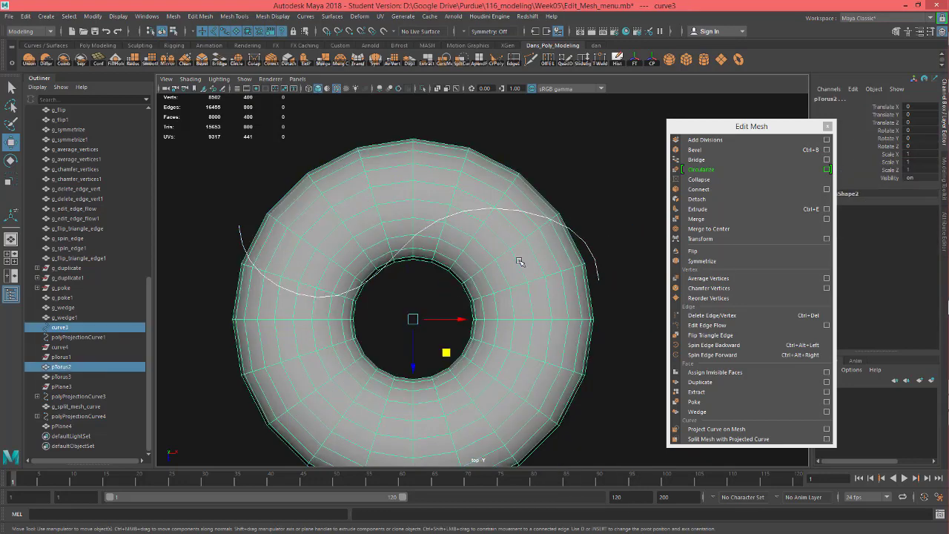
left_click(716, 429)
key("space")
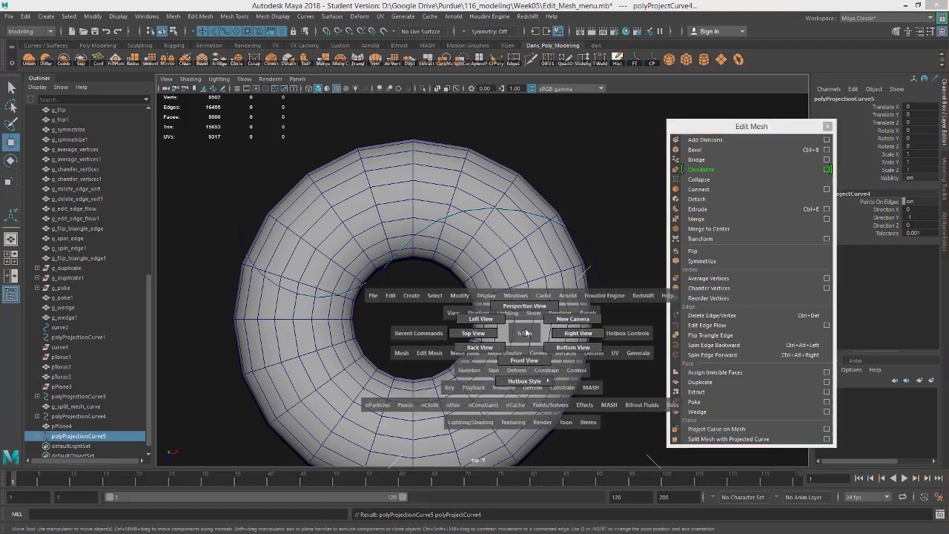
left_click(528, 304)
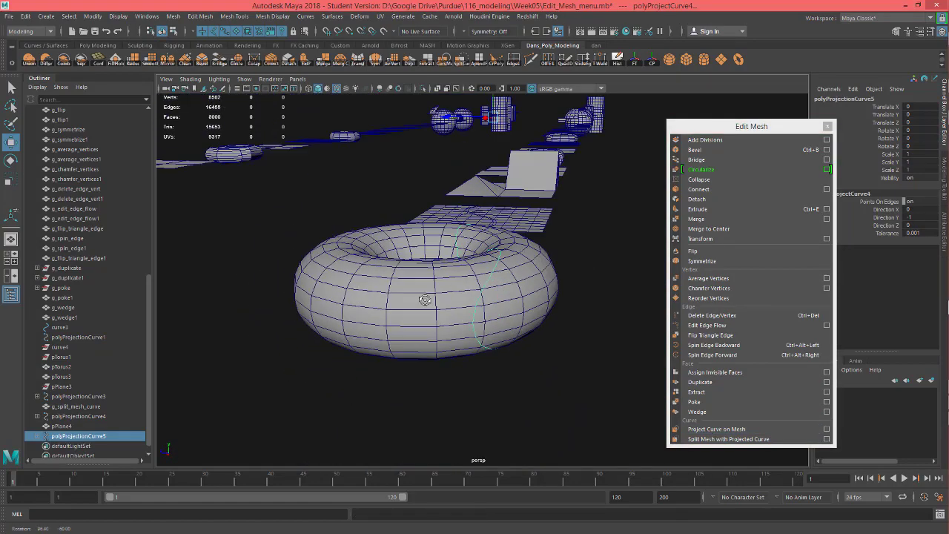
Add pTorus2 to the selected projection curve and split the mesh with the projected curve.
left_click_drag(423, 299, 523, 348, "alt")
left_click(480, 277, "shift")
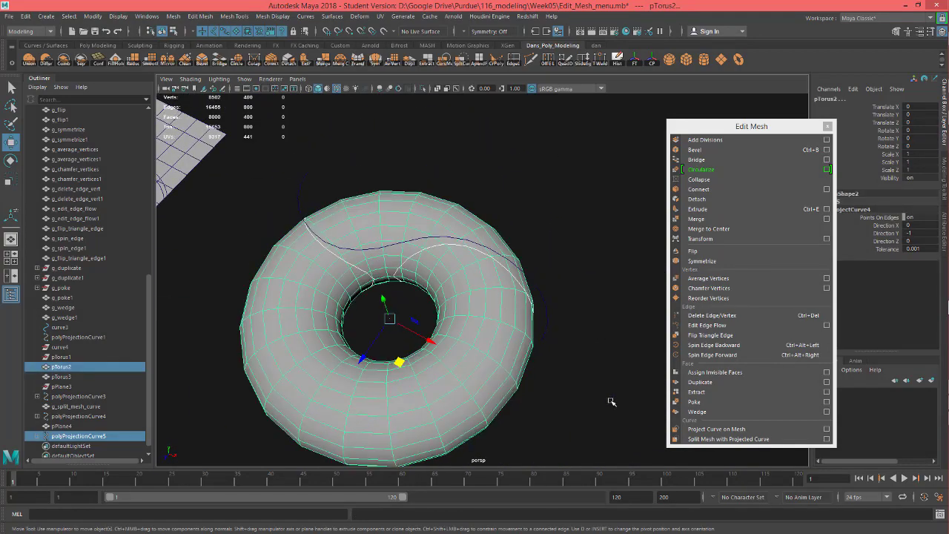
left_click(729, 439)
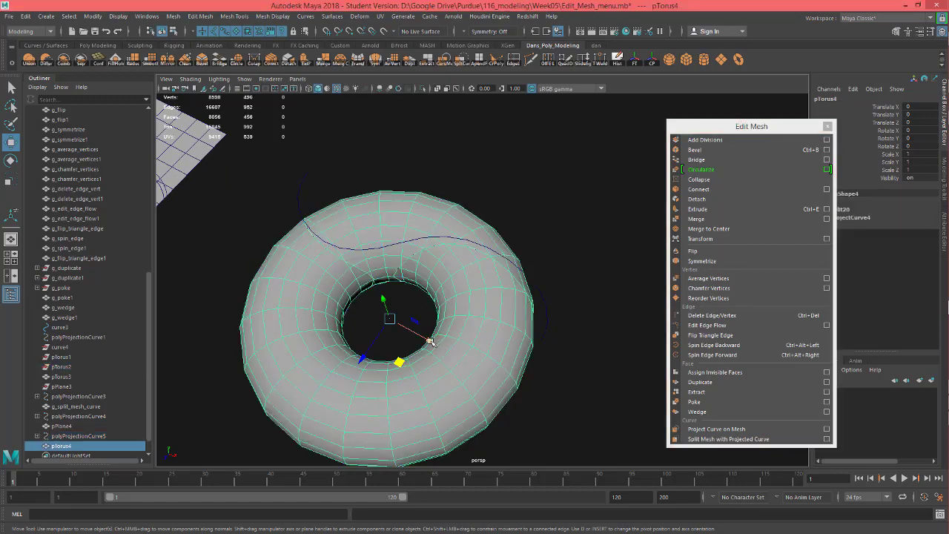
Move the split torus away from the original curves, to about 140.4 in Translate X.
left_click_drag(430, 341, 608, 433)
key("f")
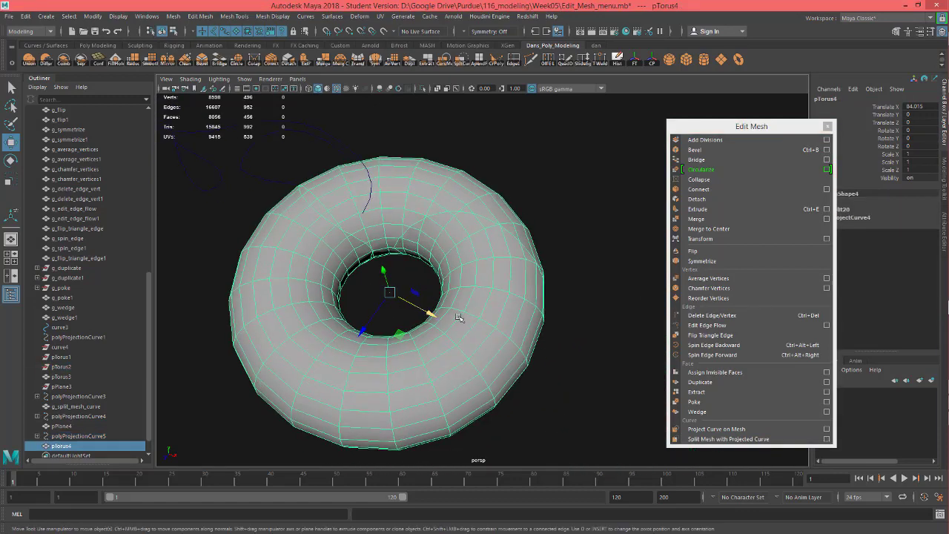
middle_click_drag(473, 339, 507, 313)
Examine the new split edges on the torus in wireframe and shaded display, close up around the inner rim.
key("4")
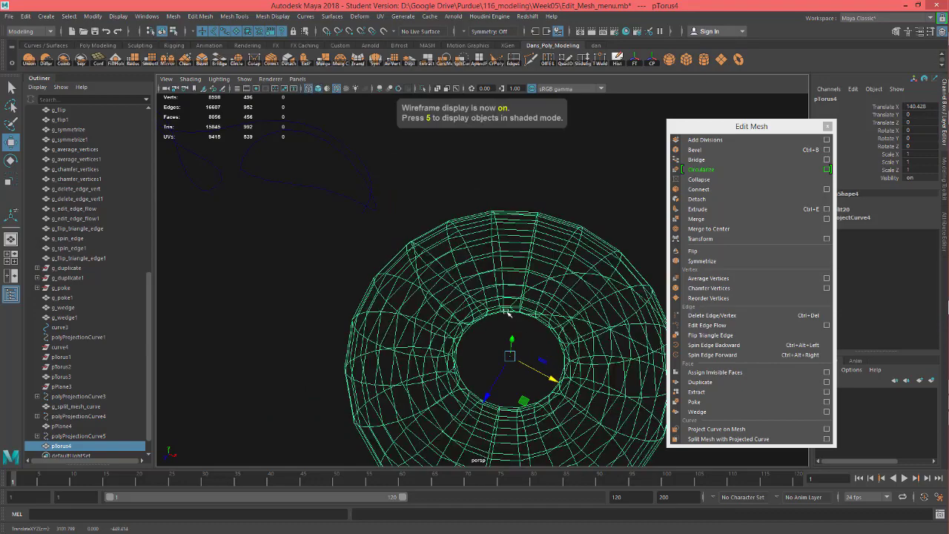
mouse_move(487, 295)
left_mouse_down("alt")
mouse_move(506, 325)
mouse_move(494, 272)
mouse_move(470, 291)
left_mouse_up("alt")
key("5")
scroll(462, 239, "up", 5)
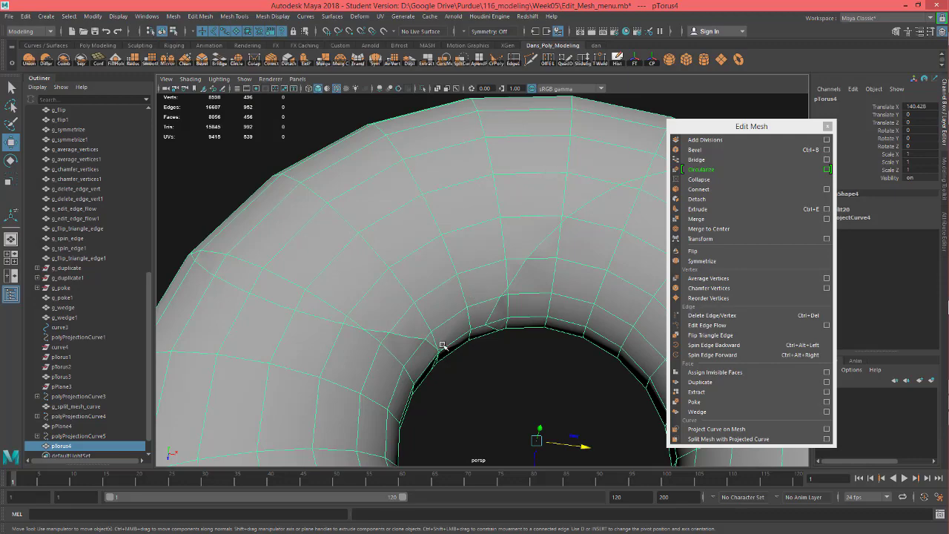
scroll(458, 333, "down", 6)
left_click_drag(462, 341, 385, 304, "alt")
right_click_drag(482, 281, 658, 256, "alt")
mouse_move(495, 289)
left_mouse_down("alt")
mouse_move(498, 267)
mouse_move(500, 275)
left_mouse_up("alt")
scroll(490, 245, "up", 3)
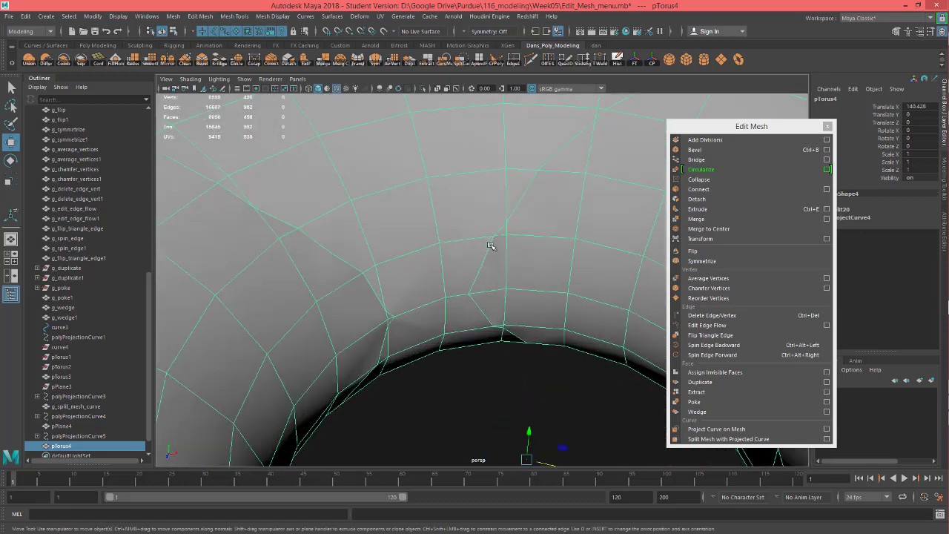
Collapse two short edges where the split line meets the existing edge loops above the torus's inner rim.
right_click_drag(503, 228, 502, 198)
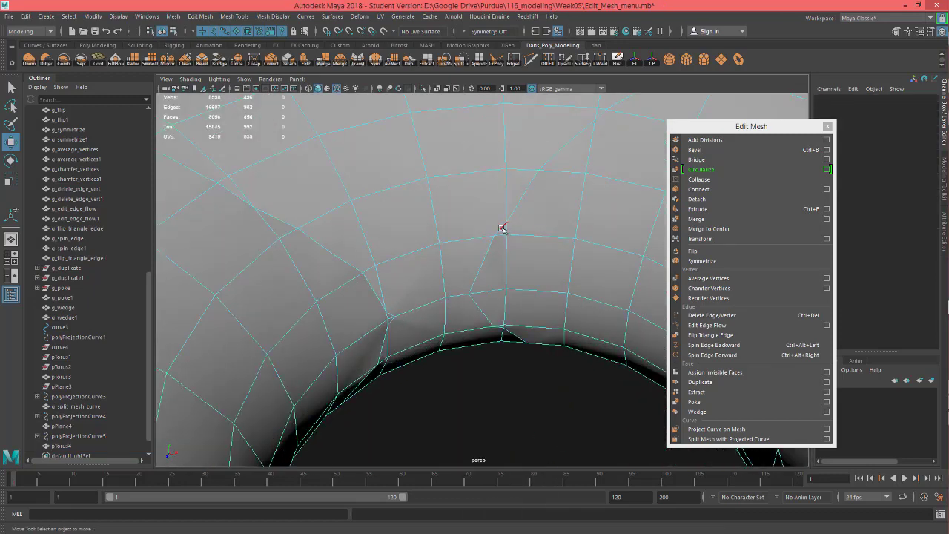
left_click(501, 228)
scroll(498, 234, "up", 5)
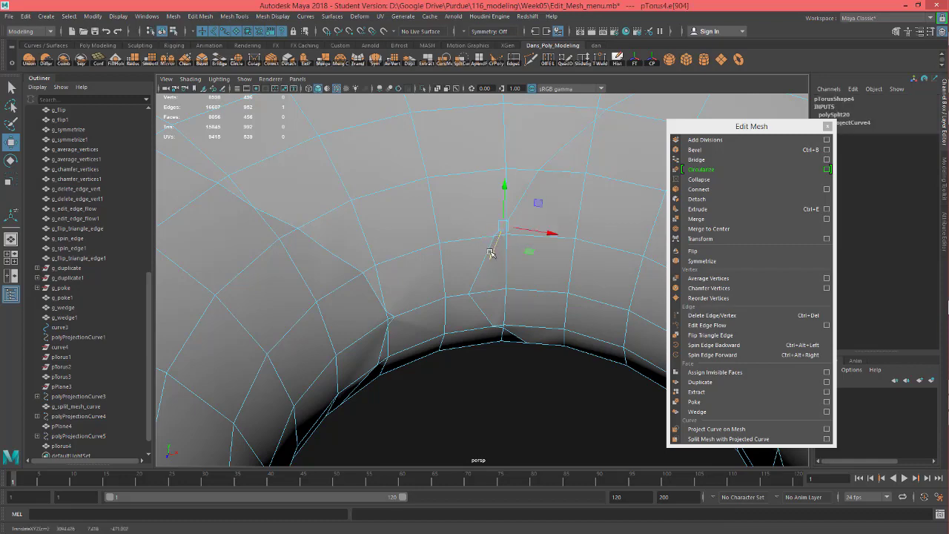
left_click(698, 180)
scroll(532, 231, "down", 5)
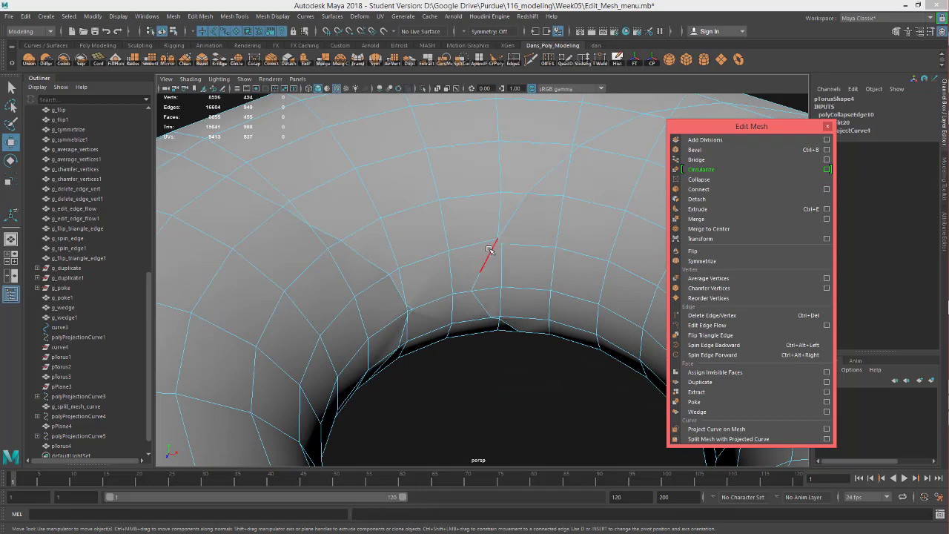
left_click(502, 243)
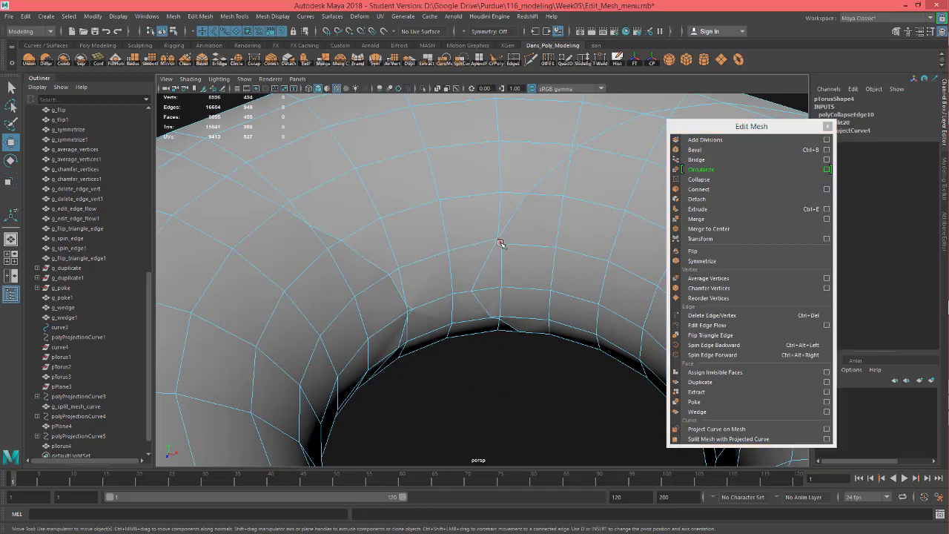
left_click(708, 181)
scroll(483, 291, "down", 5)
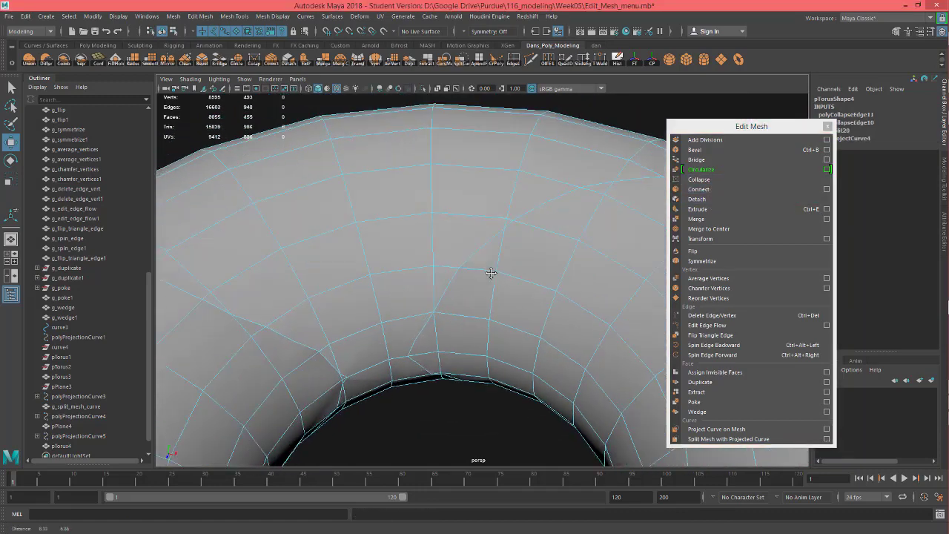
Merge to center the closely spaced vertices where the split line crosses an existing edge higher up the torus.
scroll(474, 277, "down", 3)
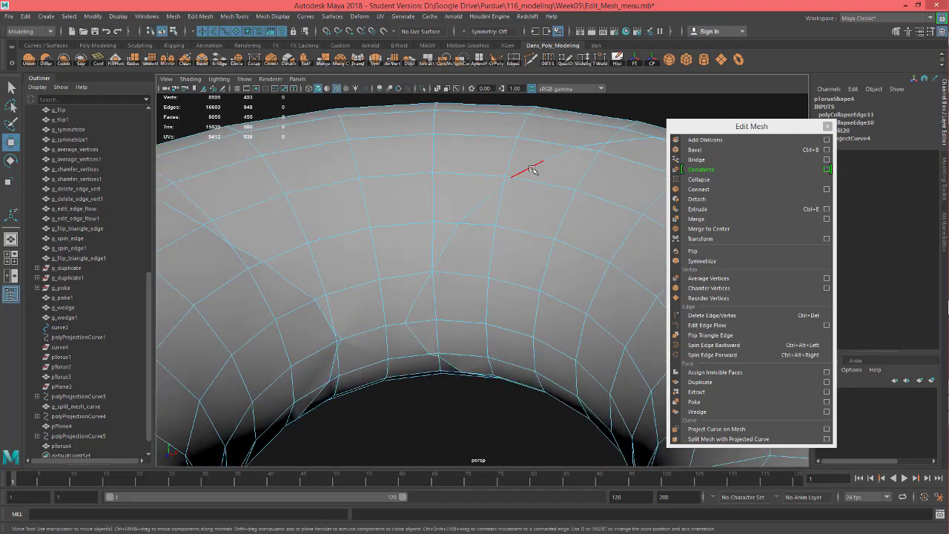
right_click_drag(501, 171, 475, 165)
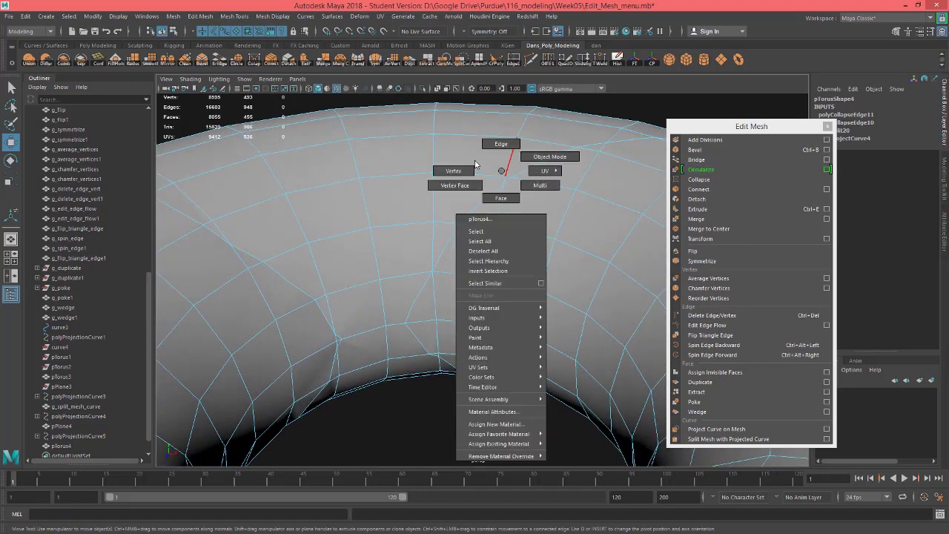
left_click(455, 175)
left_click_drag(517, 192, 510, 226)
left_click(723, 229)
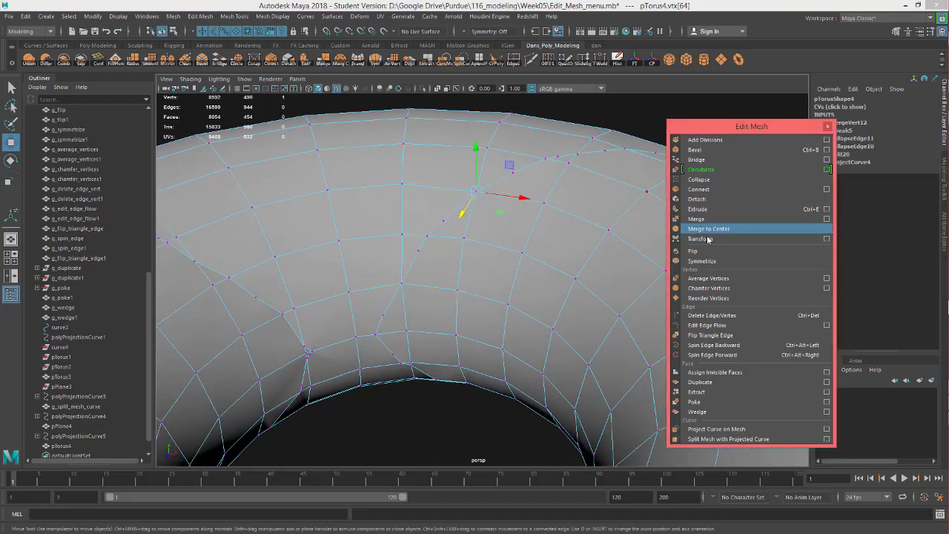
Merge to center the clustered vertices where the other branch of the split line reaches the inner rim.
left_click_drag(529, 259, 488, 264, "alt")
right_click_drag(500, 237, 501, 213)
left_click(502, 267)
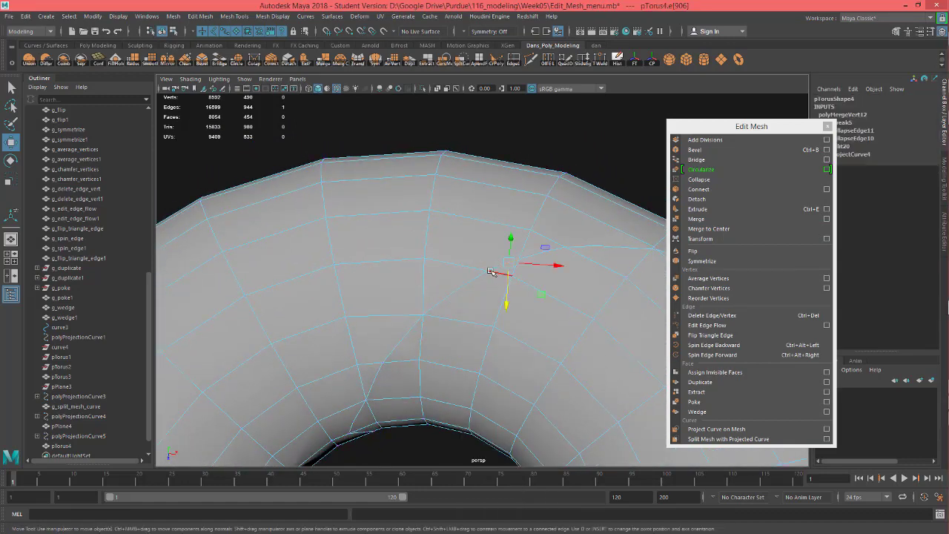
left_click_drag(454, 324, 385, 313, "alt")
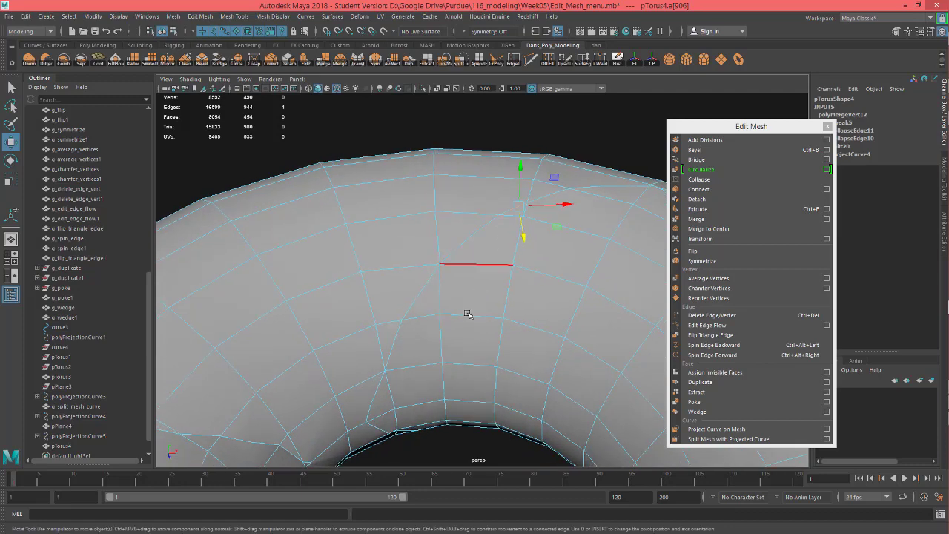
left_click_drag(421, 351, 360, 301, "alt")
left_click_drag(417, 300, 404, 276, "alt")
right_click_drag(377, 283, 324, 246)
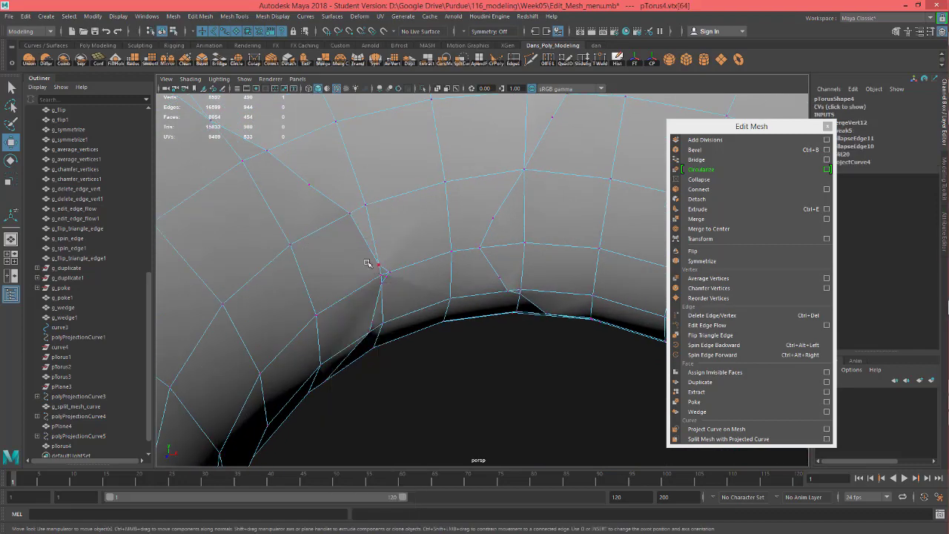
left_click(710, 229)
Merge to center the clustered vertices where the split line crosses an edge loop near the torus's outer rim.
mouse_move(423, 297)
left_mouse_down("alt")
mouse_move(423, 280)
mouse_move(441, 298)
left_mouse_up("alt")
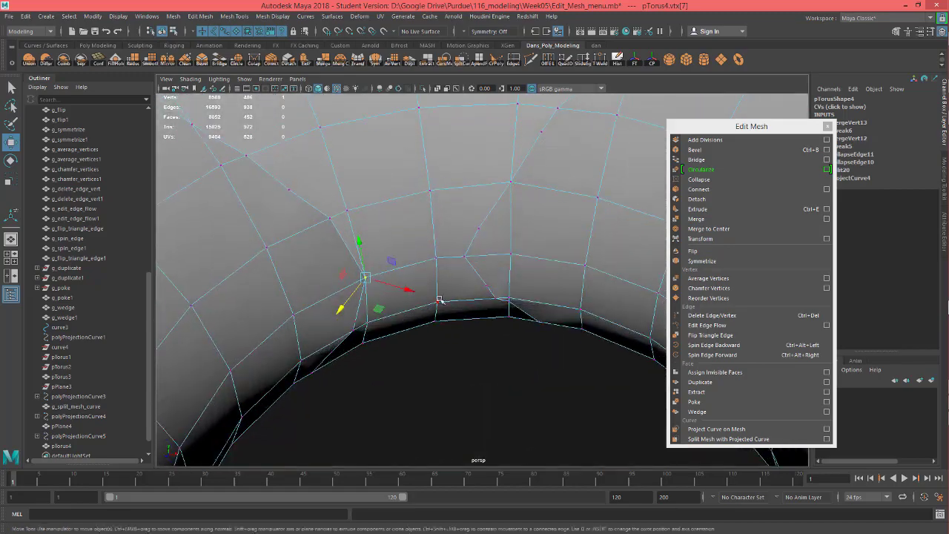
scroll(441, 298, "down", 5)
left_click_drag(445, 259, 447, 217, "alt")
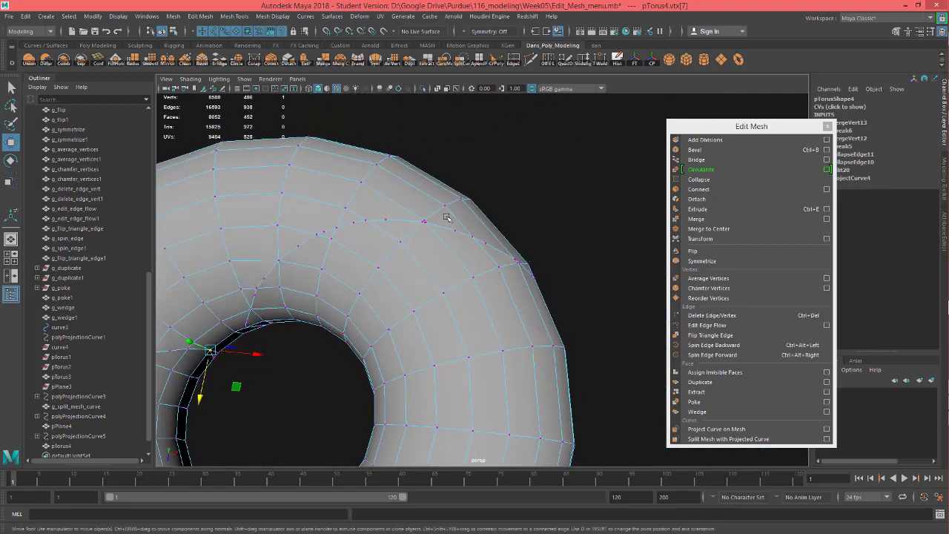
left_click(426, 223)
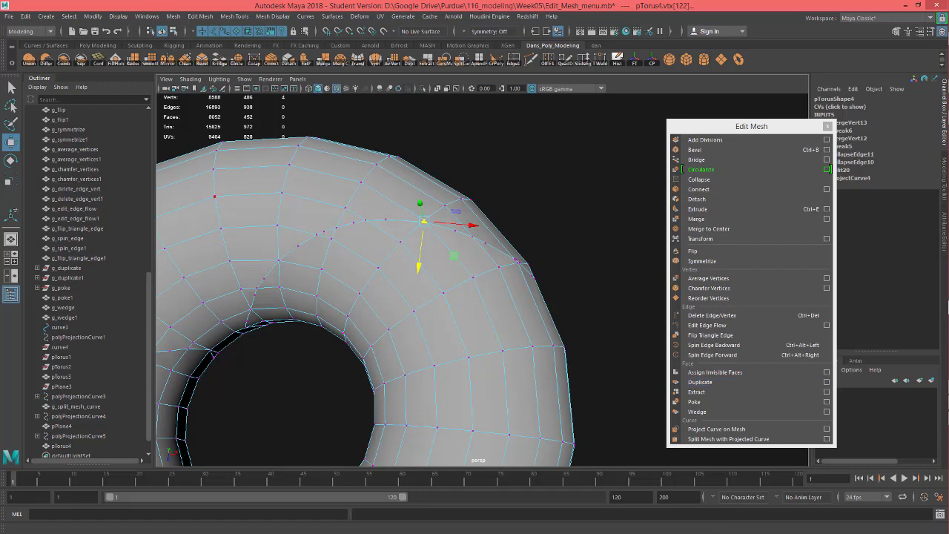
mouse_move(479, 270)
left_mouse_down("alt")
mouse_move(476, 298)
mouse_move(482, 279)
left_mouse_up("alt")
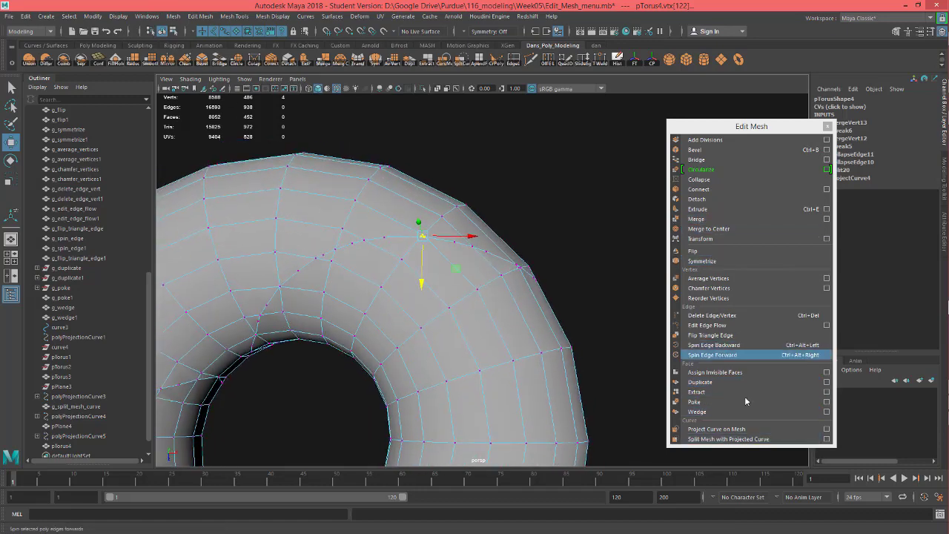
left_click(717, 178)
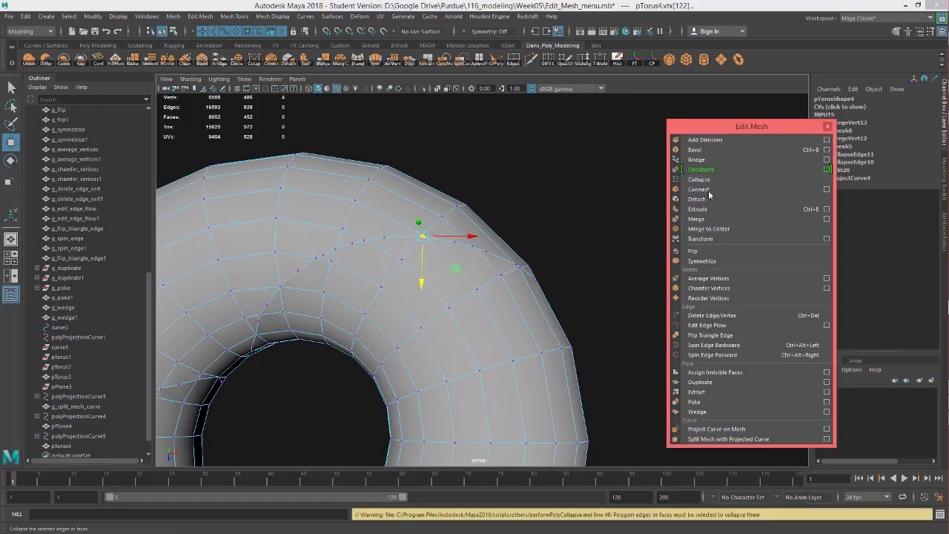
left_click(715, 231)
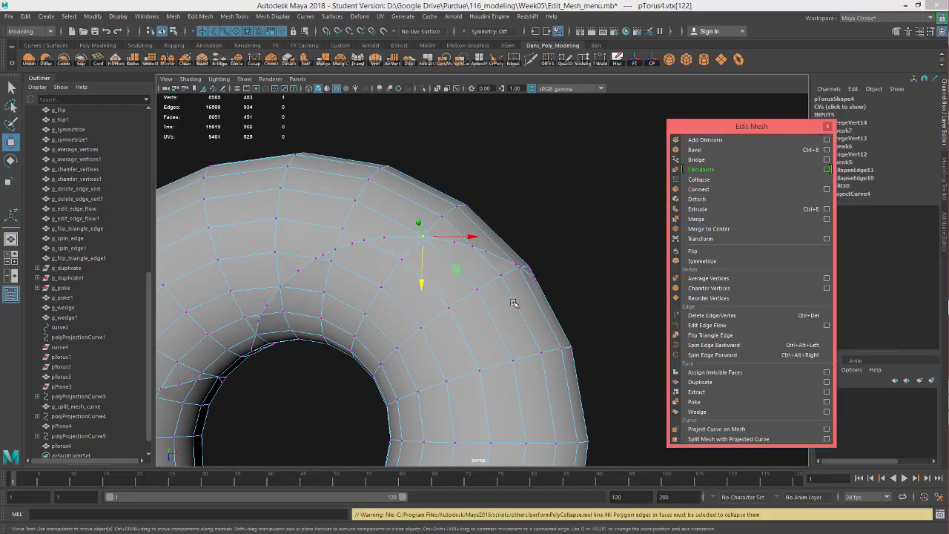
Review the two rows of sample meshes, going from the split torus back to the bridged cylinders.
right_click_drag(503, 317, 189, 330, "alt")
middle_click_drag(227, 314, 452, 265, "alt")
scroll(357, 264, "down", 5)
scroll(450, 265, "down", 5)
scroll(323, 268, "down", 3)
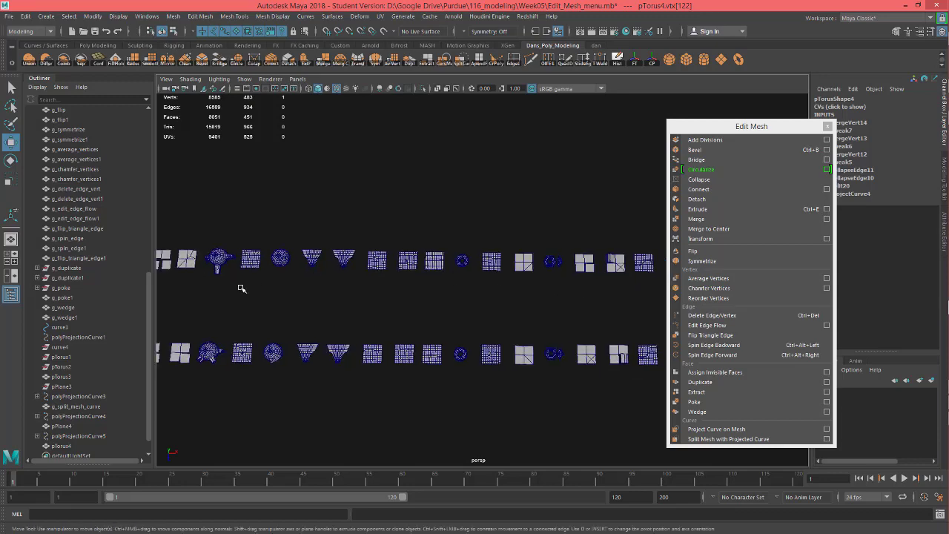
scroll(230, 282, "down", 2)
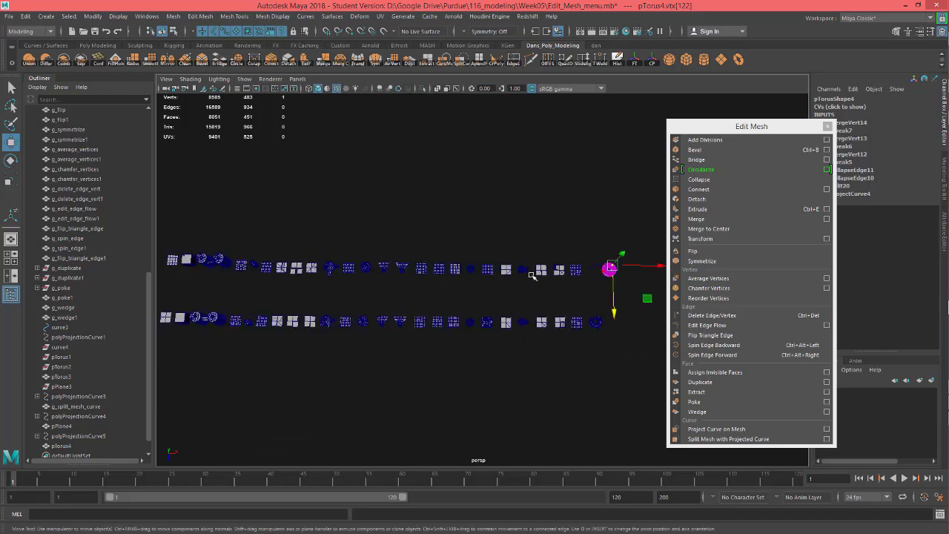
scroll(490, 264, "up", 8)
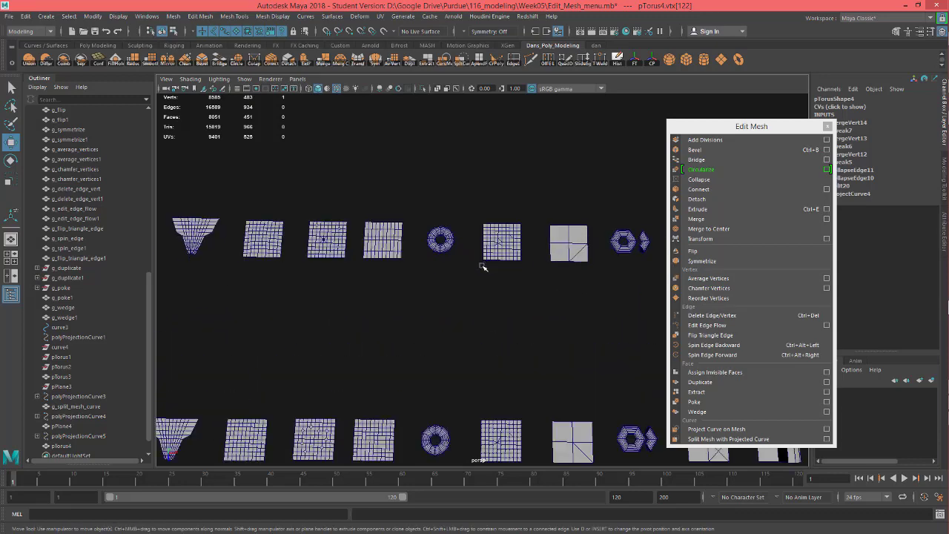
scroll(437, 288, "up", 3)
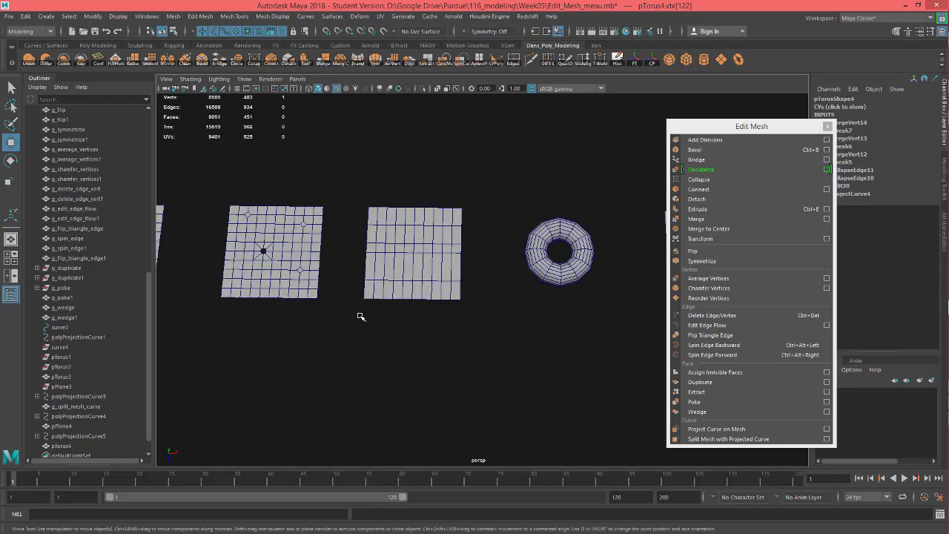
middle_click_drag(238, 257, 353, 286, "alt")
scroll(248, 273, "down", 6)
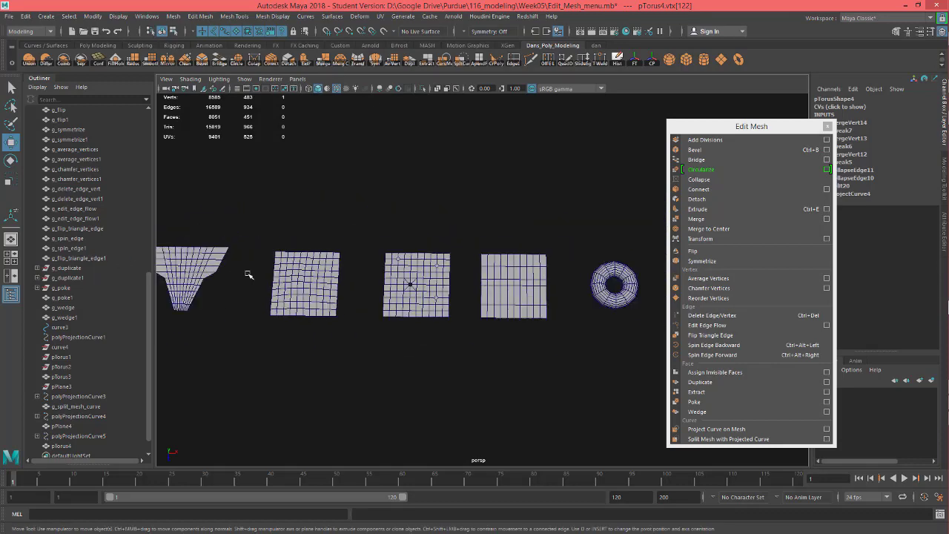
middle_click_drag(224, 271, 324, 272, "alt")
scroll(257, 258, "up", 3)
middle_click_drag(255, 260, 341, 271, "alt")
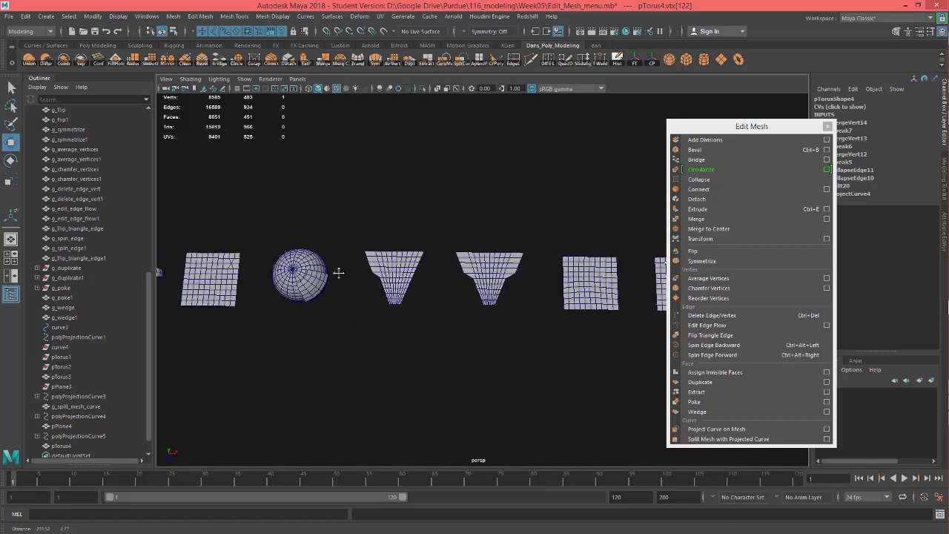
scroll(424, 288, "down", 3)
middle_click_drag(270, 284, 423, 284, "alt")
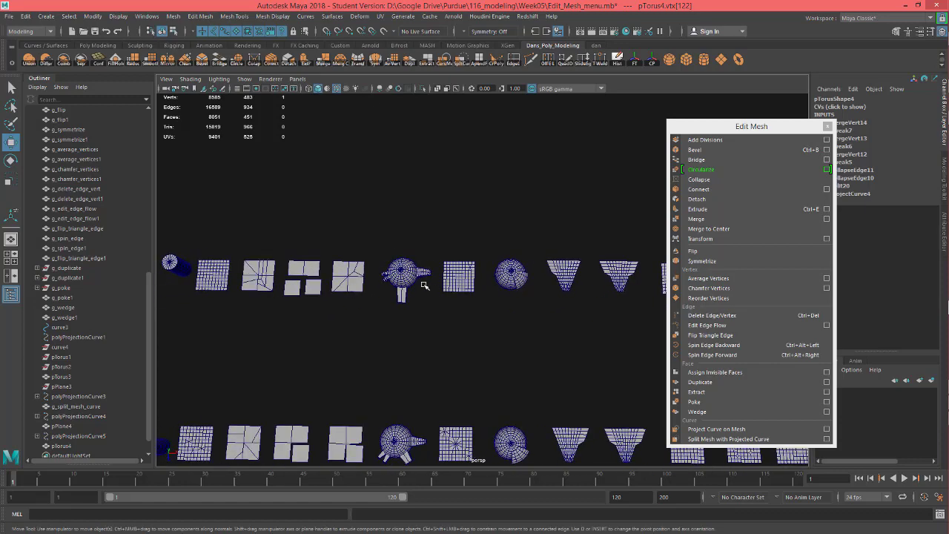
middle_click_drag(365, 306, 460, 296, "alt")
middle_click_drag(225, 264, 378, 275, "alt")
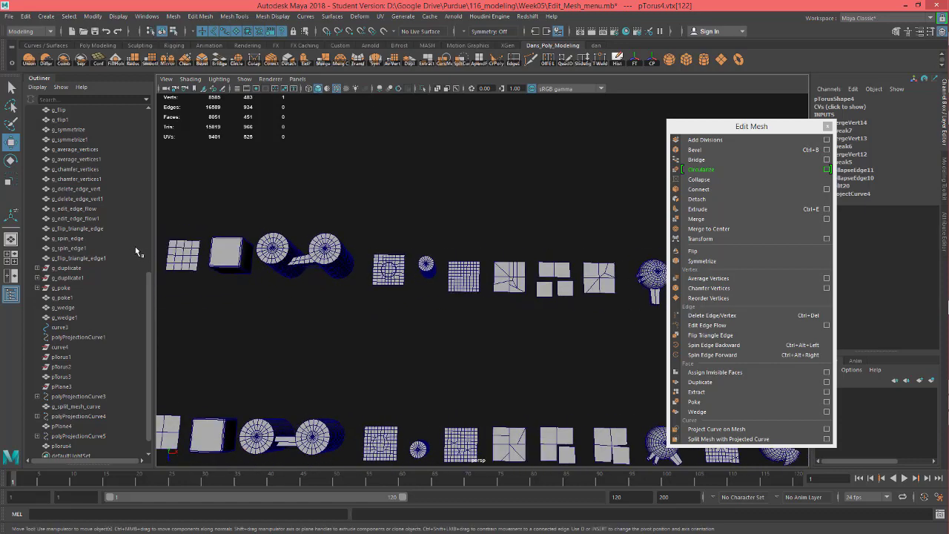
Examine the circularized edge ring on the gridded sample plane up close.
scroll(385, 284, "up", 6)
middle_click_drag(189, 245, 425, 249, "alt")
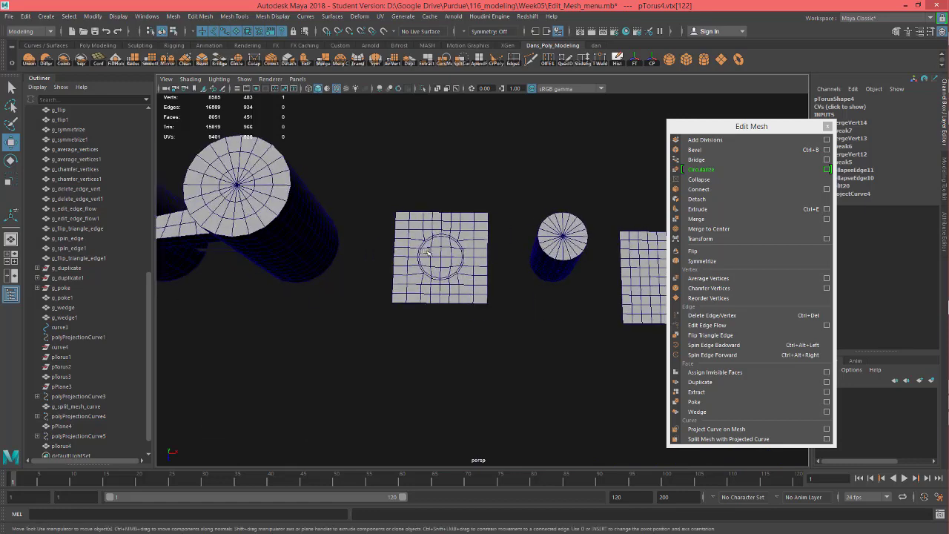
scroll(425, 248, "up", 7)
scroll(424, 249, "up", 2)
scroll(371, 151, "down", 10)
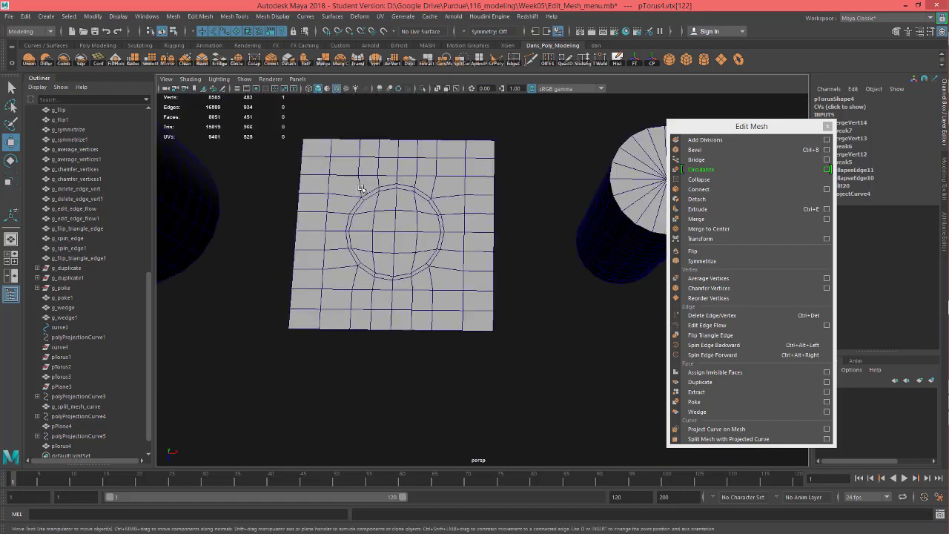
scroll(525, 285, "down", 6)
Look over the sample meshes from the connect plane past the extruded sphere to the flip, symmetrize and vertex samples.
middle_click_drag(631, 297, 395, 295, "alt")
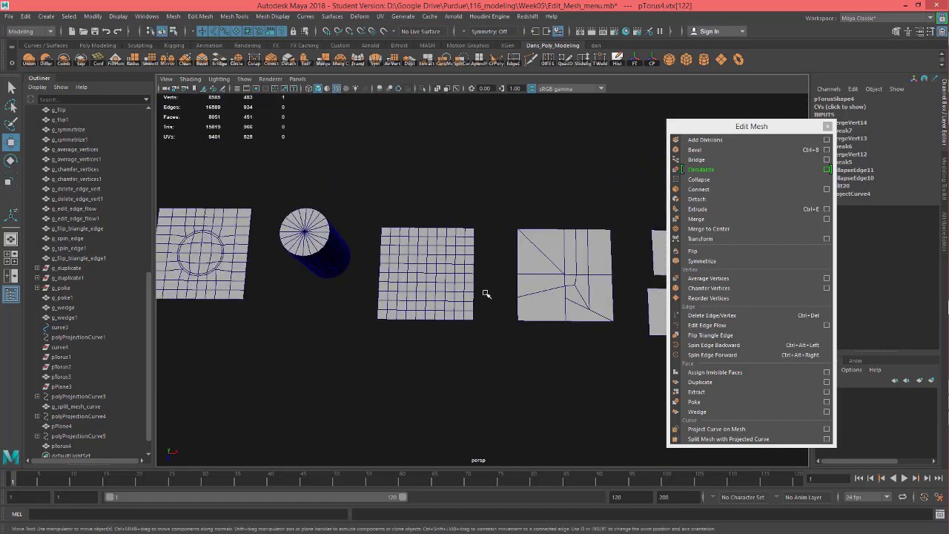
scroll(542, 312, "down", 4)
middle_click_drag(545, 311, 386, 285, "alt")
left_click_drag(449, 290, 460, 271, "alt")
middle_click_drag(459, 271, 250, 265, "alt")
middle_click_drag(555, 285, 380, 285, "alt")
scroll(445, 286, "down", 5)
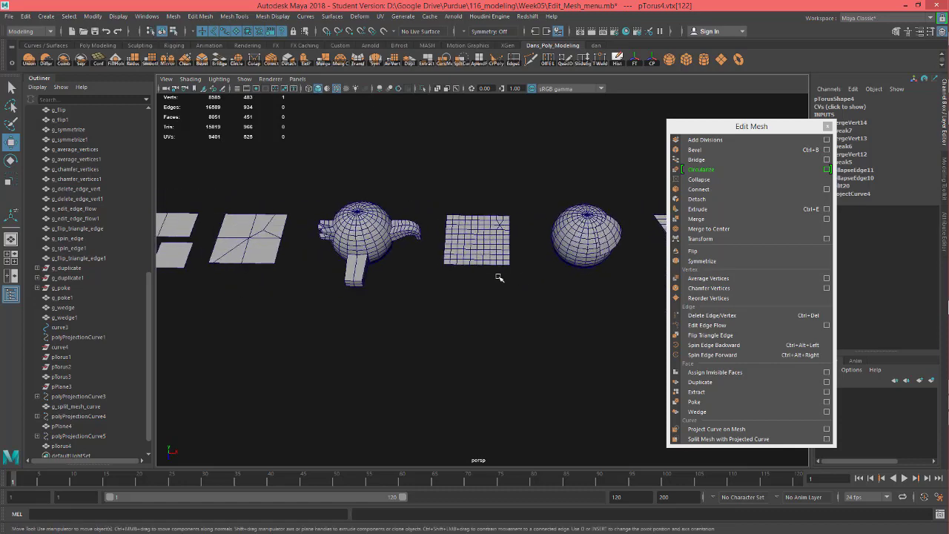
scroll(453, 285, "down", 3)
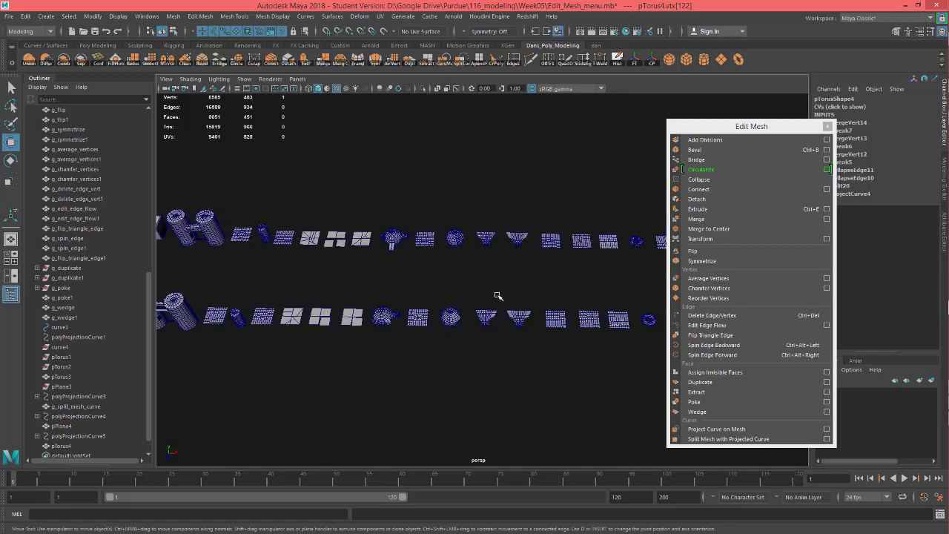
scroll(457, 290, "down", 3)
middle_click_drag(418, 282, 289, 284, "alt")
scroll(376, 242, "up", 3)
scroll(310, 245, "up", 3)
middle_click_drag(286, 246, 495, 297, "alt")
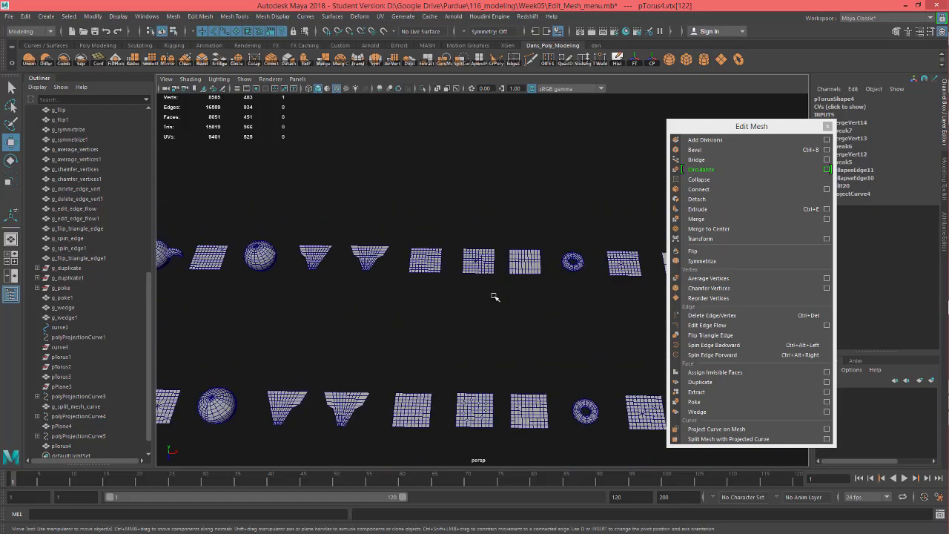
Inspect the two tapered sample planes up close and select g_flip.
scroll(311, 253, "up", 3)
middle_click_drag(303, 268, 475, 300, "alt")
scroll(449, 282, "up", 3)
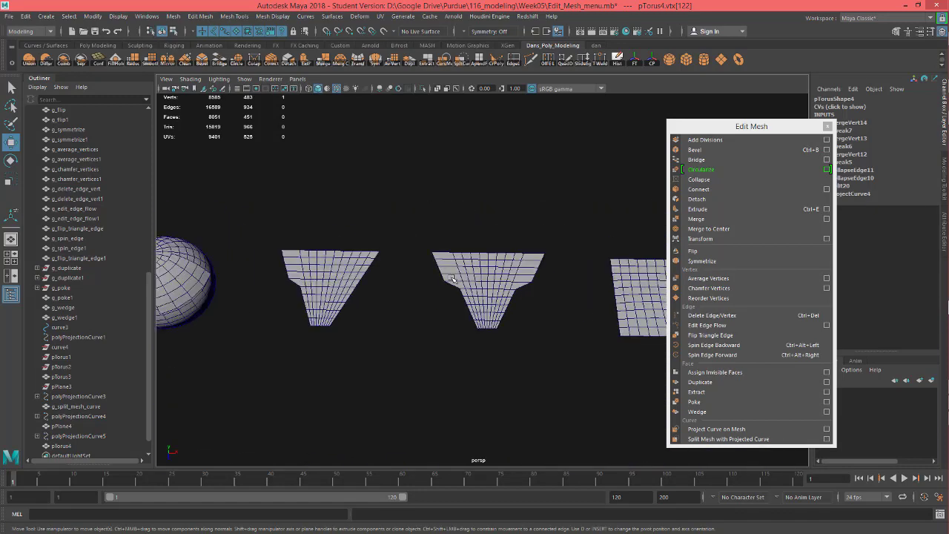
scroll(445, 286, "up", 3)
scroll(371, 297, "down", 2)
middle_click_drag(333, 295, 371, 276, "alt")
left_click(312, 244)
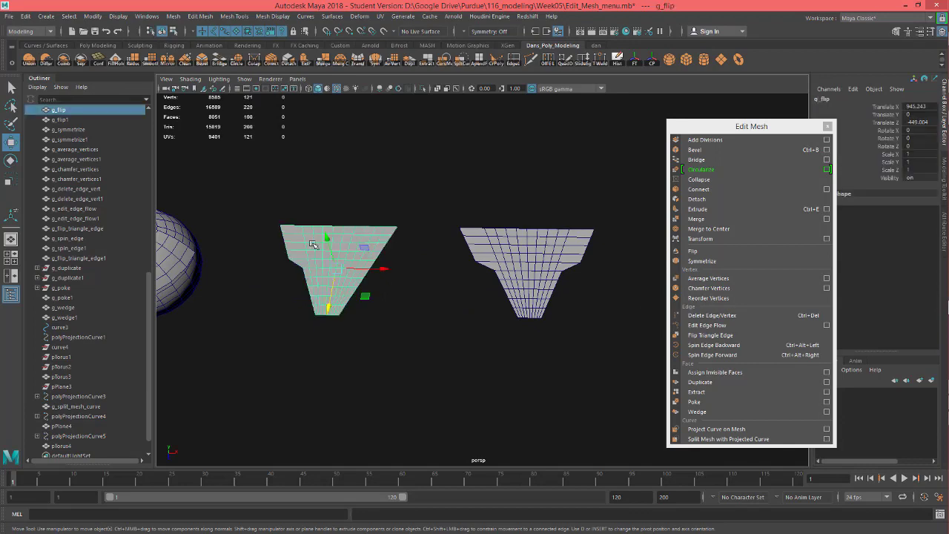
Look back over the extruded sphere and neighbouring samples, and select g_symmetrize beside the flip plane.
scroll(396, 263, "down", 4)
middle_click_drag(318, 323, 564, 332, "alt")
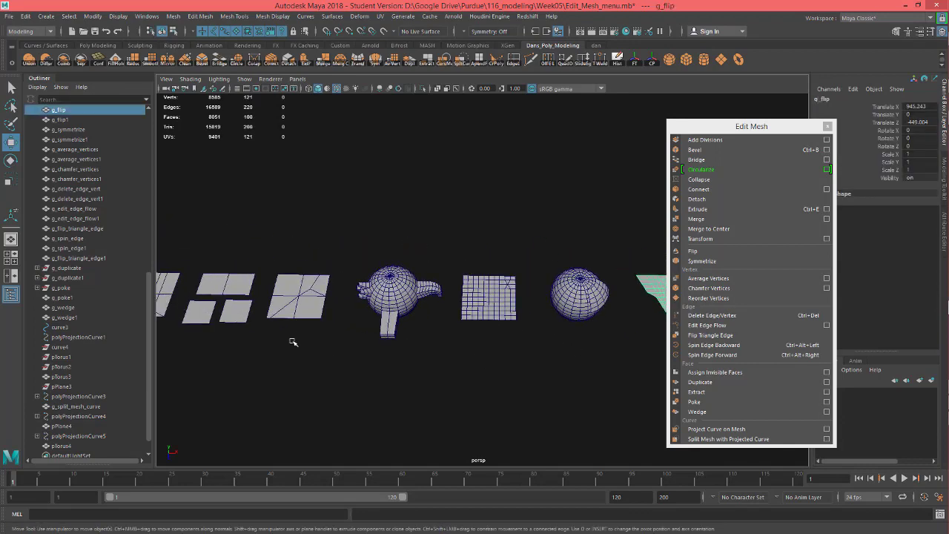
middle_click_drag(293, 341, 381, 341, "alt")
left_click_drag(381, 341, 349, 325, "alt")
middle_click_drag(349, 324, 129, 336, "alt")
middle_click_drag(638, 322, 402, 322, "alt")
scroll(339, 307, "up", 4)
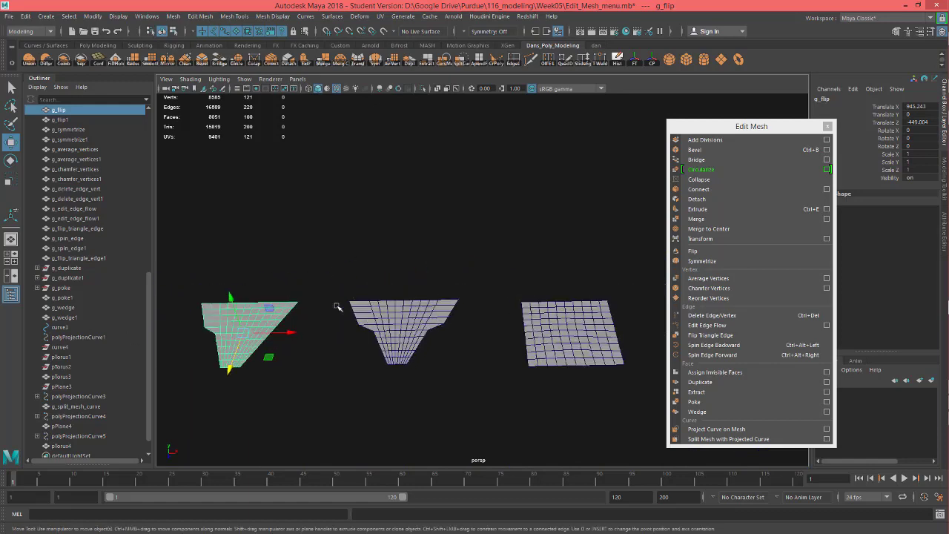
middle_click_drag(313, 306, 368, 287, "alt")
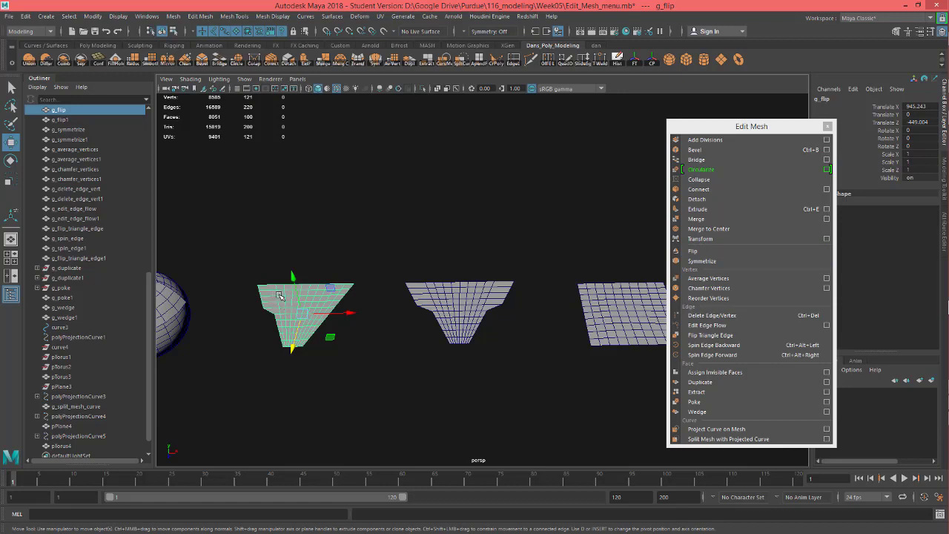
left_click(466, 298)
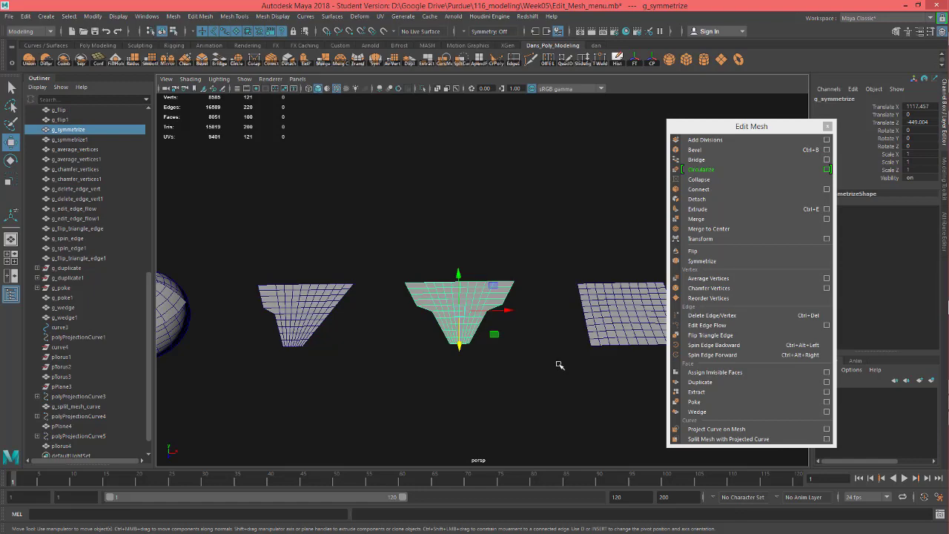
Select g_chamfer_vertices and examine its chamfered vertices and circular hole.
middle_click_drag(560, 365, 476, 381, "alt")
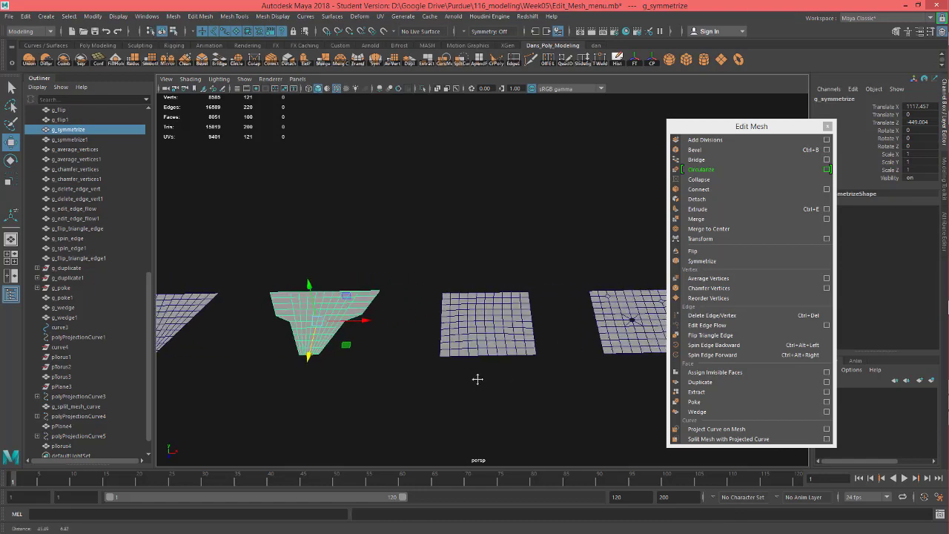
scroll(547, 344, "down", 2)
middle_click_drag(541, 364, 439, 314, "alt")
scroll(394, 378, "up", 4)
scroll(439, 315, "up", 3)
left_click(365, 379)
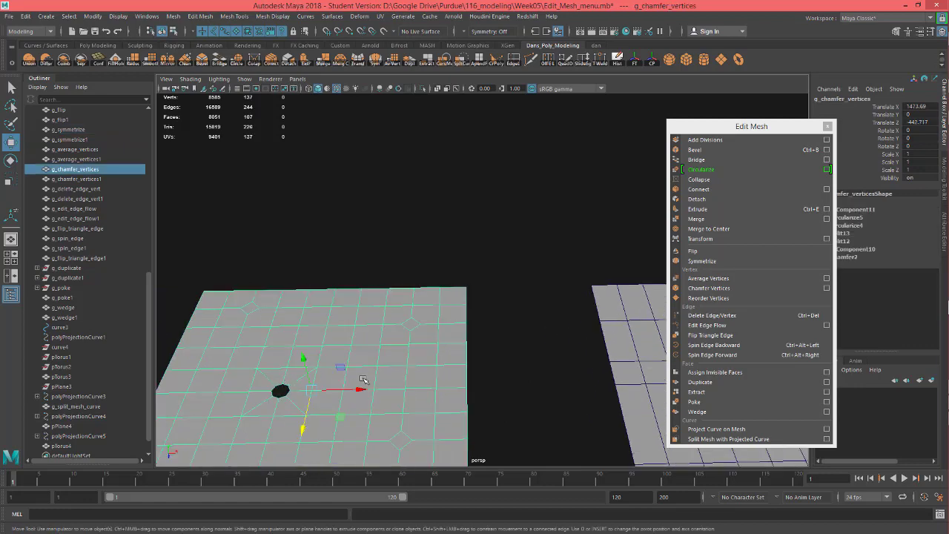
scroll(365, 381, "down", 2)
middle_click_drag(365, 386, 376, 331, "alt")
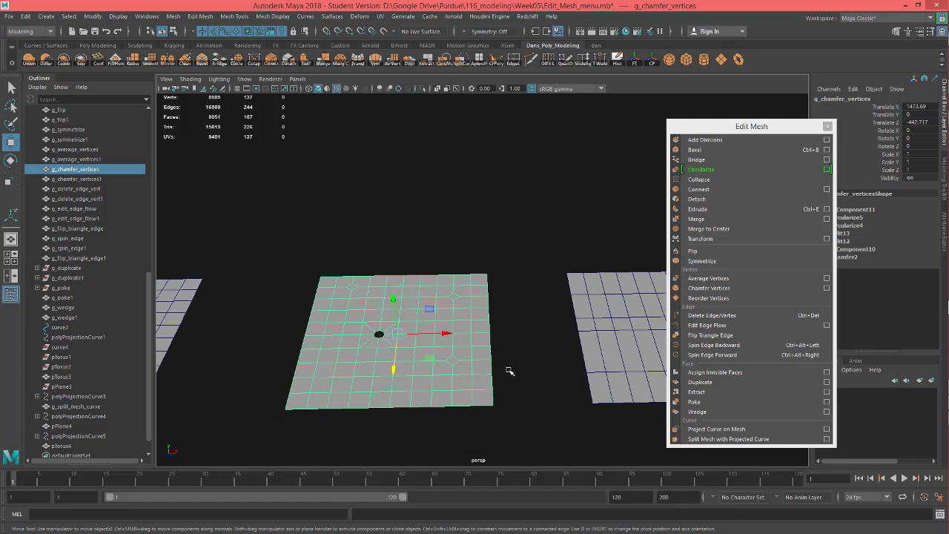
Look over the delete-edge sample plane and select the g_edit_edge_flow torus.
middle_click_drag(509, 371, 346, 383, "alt")
scroll(466, 384, "down", 4)
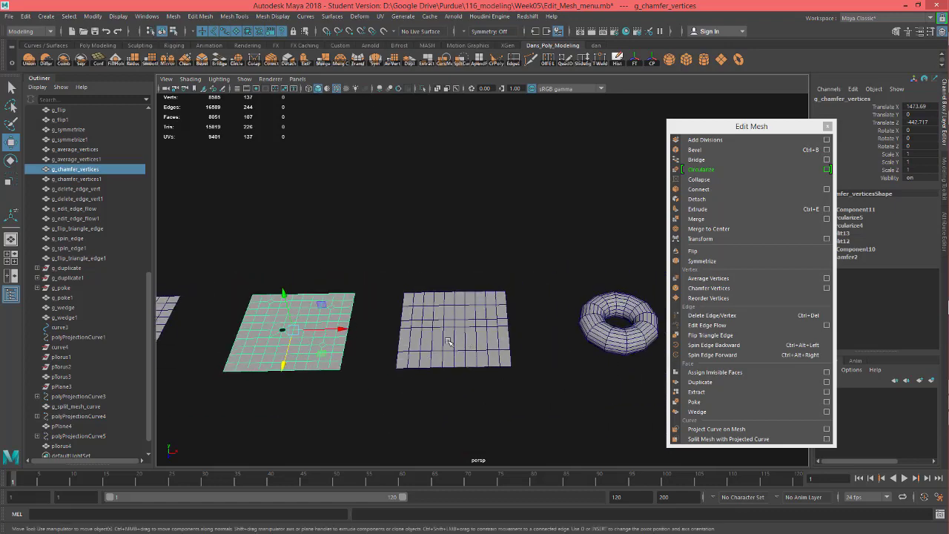
middle_click_drag(513, 361, 451, 384, "alt")
left_click(511, 371)
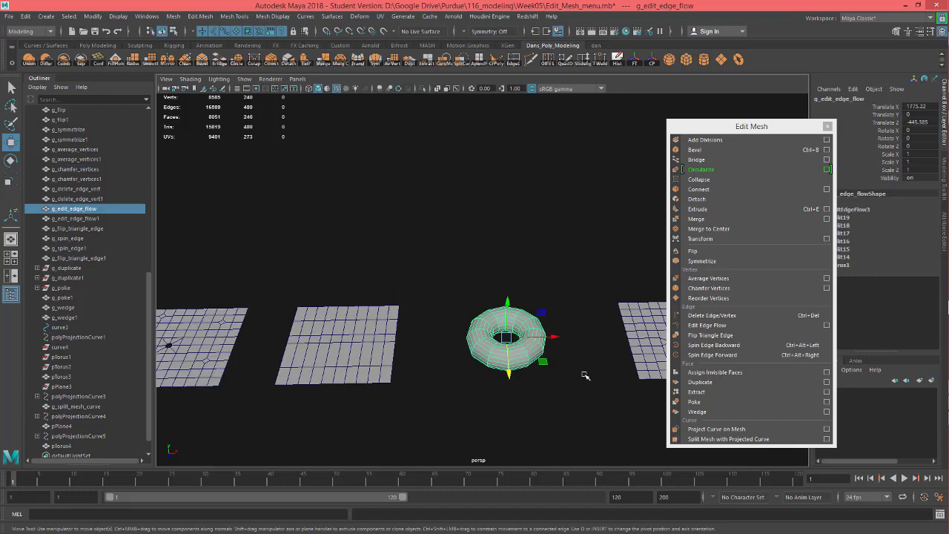
Select g_flip_triangle_edge and examine its edges alongside the neighbouring sample plane.
middle_click_drag(585, 375, 408, 386, "alt")
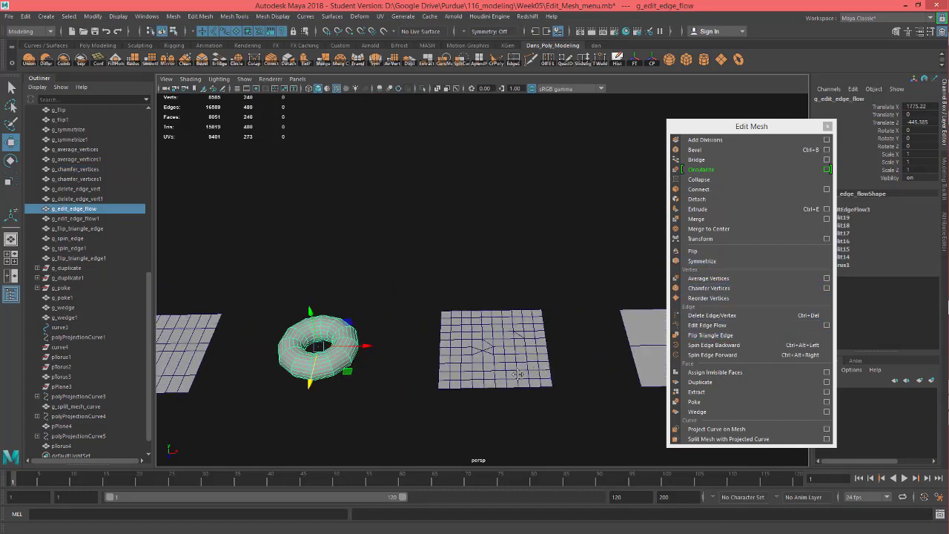
middle_click_drag(542, 372, 480, 368, "alt")
left_click(483, 361)
scroll(497, 362, "up", 4)
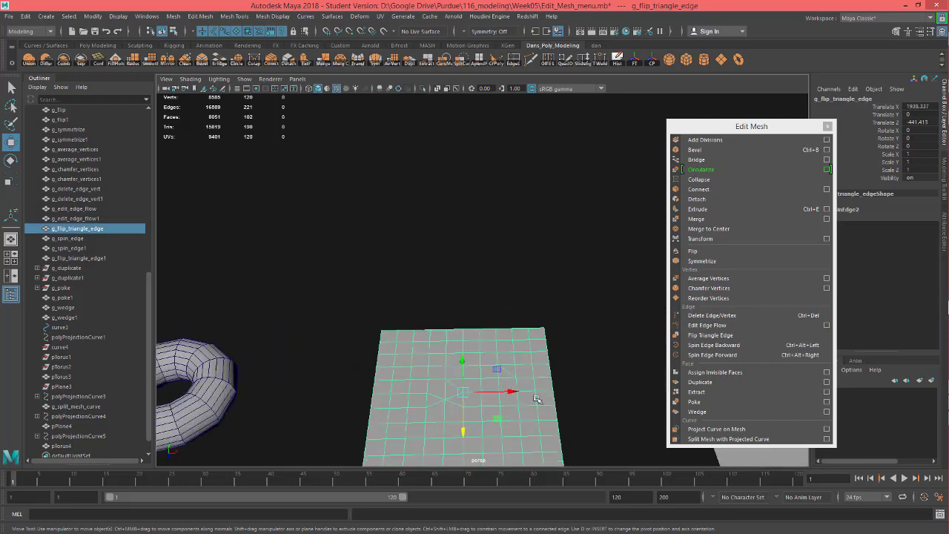
middle_click_drag(541, 389, 533, 335, "alt")
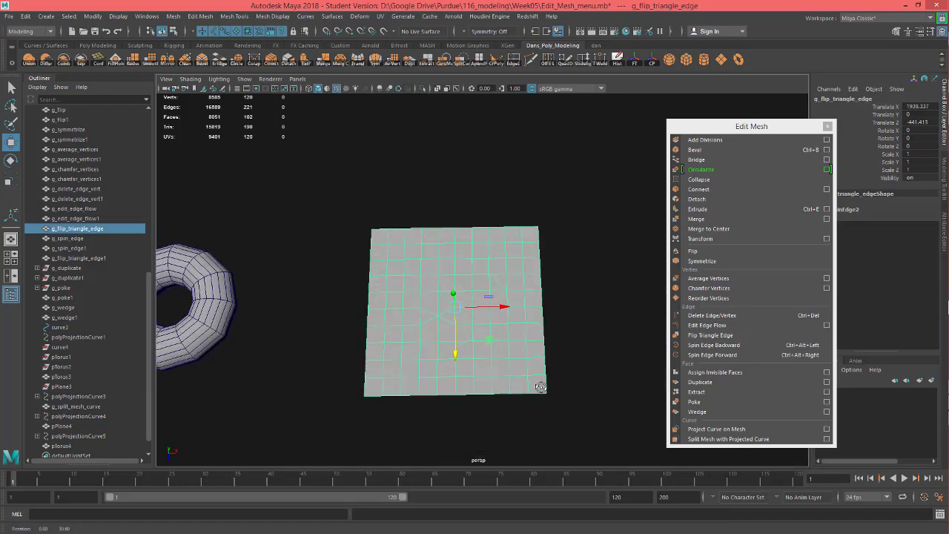
scroll(533, 371, "down", 3)
middle_click_drag(532, 371, 430, 383, "alt")
middle_click_drag(462, 354, 396, 373, "alt")
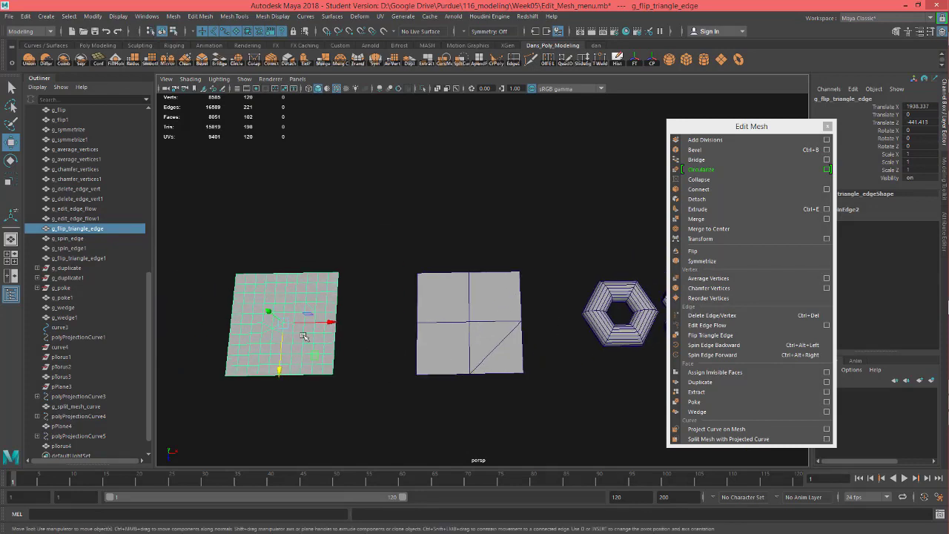
Select the spin-edge sample plane and then each piece of the duplicated-face torus sample to review them.
middle_click_drag(586, 367, 479, 365, "alt")
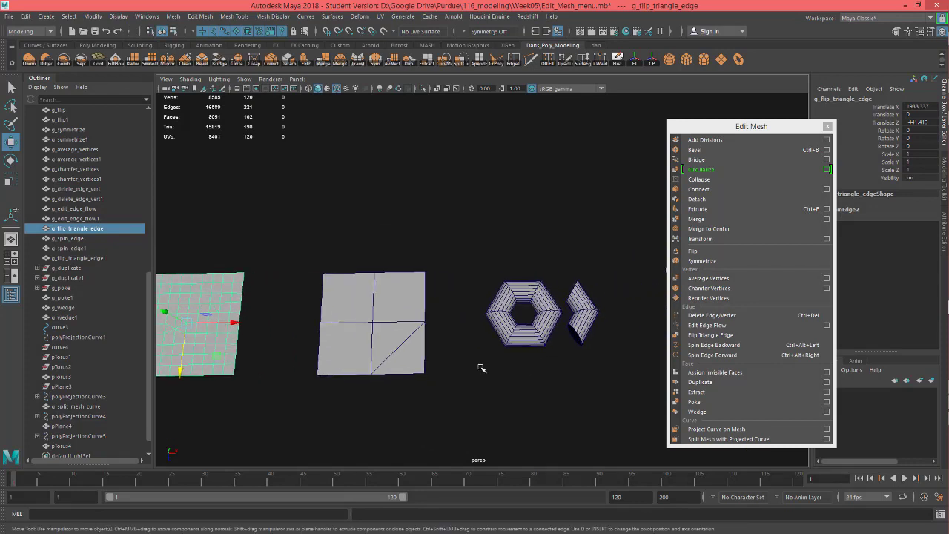
left_click(412, 339)
left_click(531, 329)
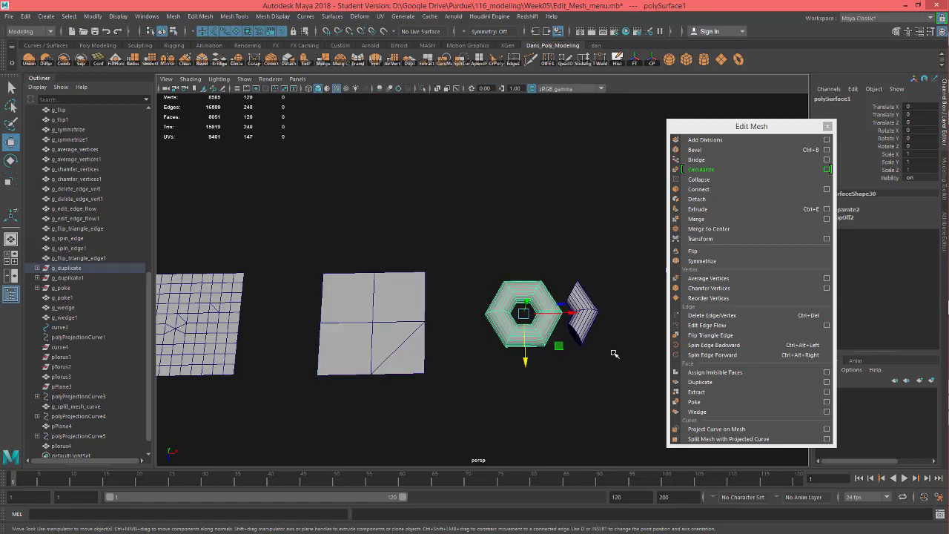
middle_click_drag(615, 354, 386, 330, "alt")
left_click(367, 327)
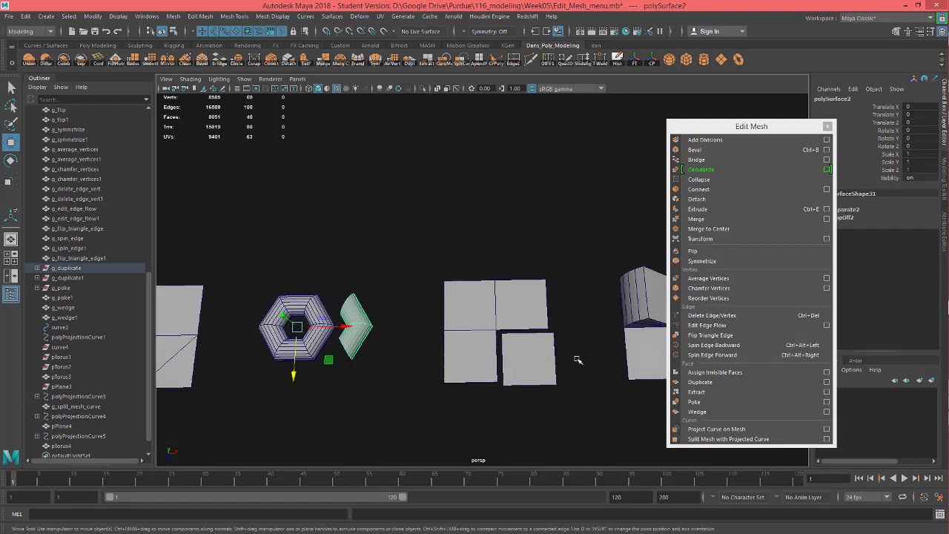
Select the separated square face of the split plane, and select g_wedge to examine its wedged face.
left_click(545, 365)
middle_click_drag(545, 364, 319, 371, "alt")
left_click(523, 367)
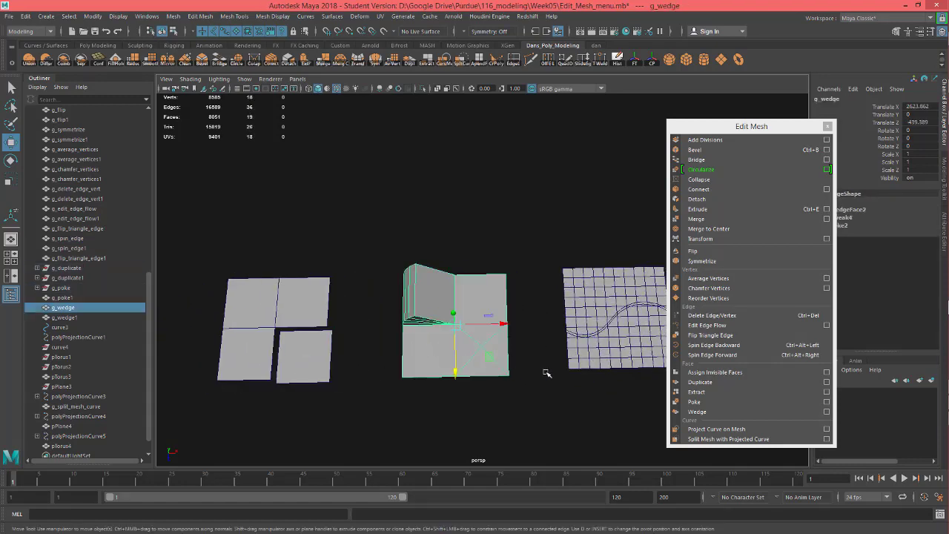
left_click_drag(545, 373, 488, 382, "alt")
middle_click_drag(616, 382, 499, 381, "alt")
left_click_drag(498, 381, 506, 405, "alt")
Select pPlane4 with its projected curve, and select the pTorus4 torus to examine both curve samples.
left_click(509, 377)
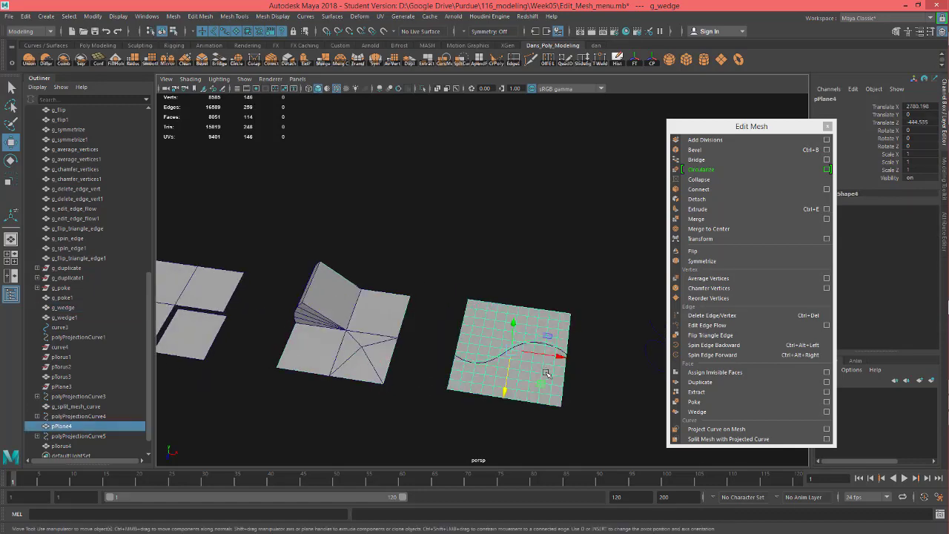
left_click_drag(564, 387, 584, 403, "alt")
middle_click_drag(518, 401, 451, 399, "alt")
left_click_drag(450, 400, 491, 354, "alt")
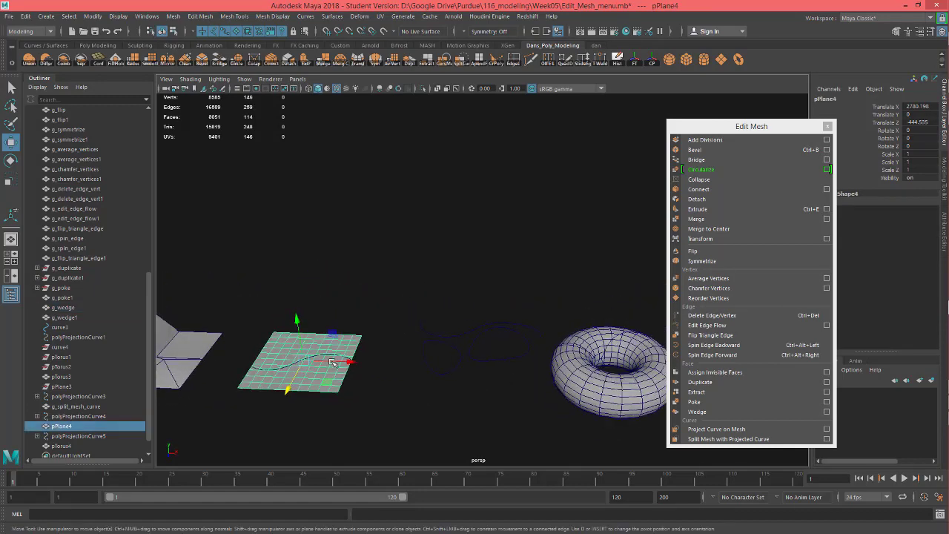
middle_click_drag(474, 413, 475, 375, "alt")
left_click(519, 360)
left_click_drag(519, 359, 464, 403, "alt")
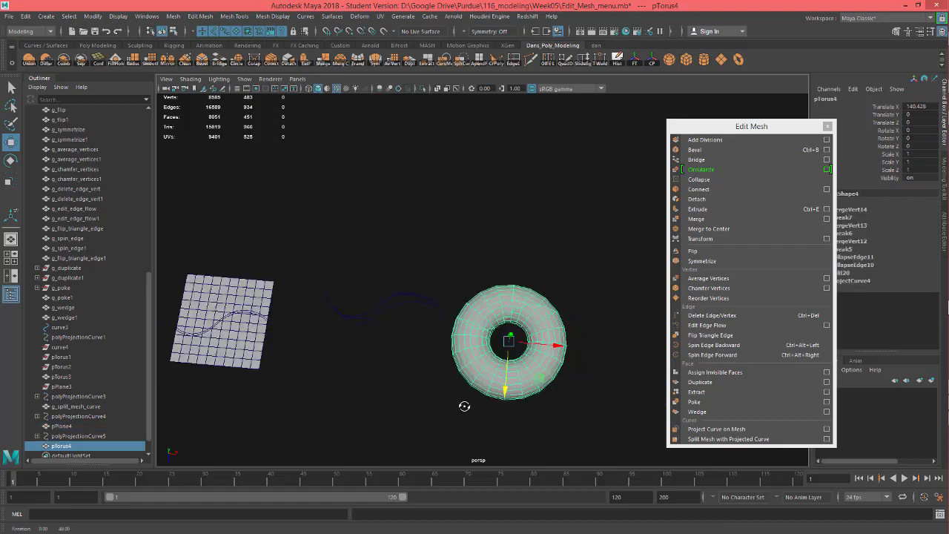
Look back along the sample row from the torus to the subdivided plane, beveled cube and bridged cylinders.
scroll(378, 361, "down", 5)
middle_click_drag(294, 365, 389, 363, "alt")
left_click_drag(346, 369, 356, 355, "alt")
middle_click_drag(394, 344, 602, 319, "alt")
left_click_drag(602, 318, 188, 282, "alt")
middle_click_drag(340, 352, 454, 350, "alt")
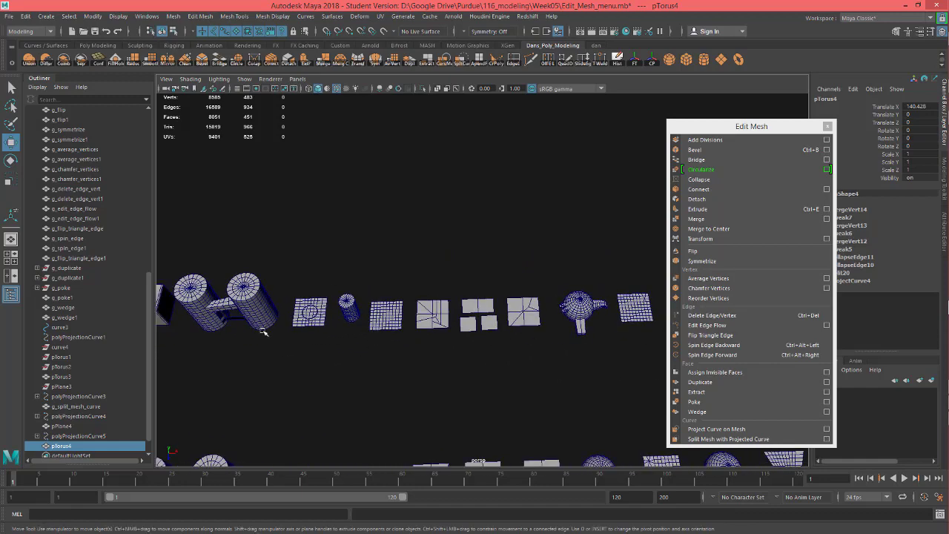
middle_click_drag(265, 332, 485, 346, "alt")
scroll(327, 329, "up", 4)
middle_click_drag(354, 343, 468, 339, "alt")
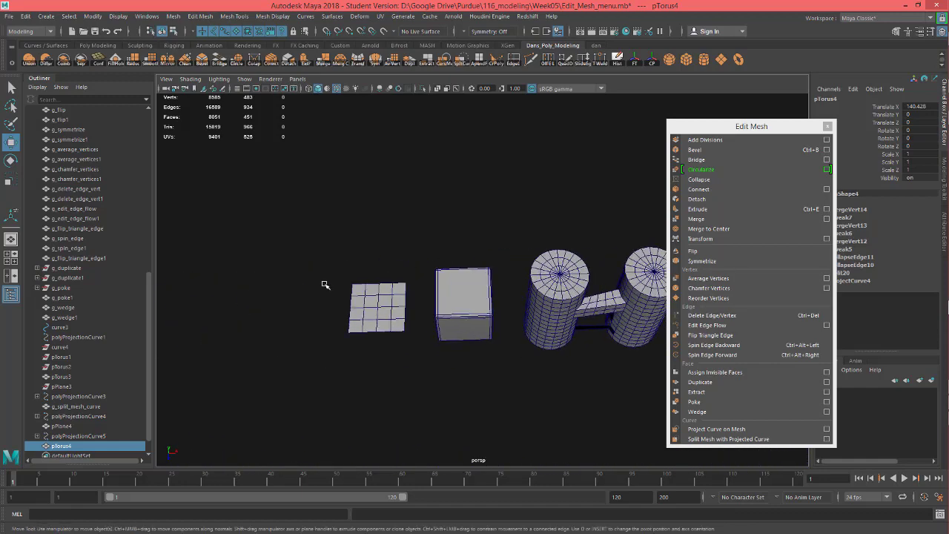
scroll(325, 284, "up", 4)
left_click_drag(331, 367, 335, 336, "alt")
scroll(334, 336, "down", 5)
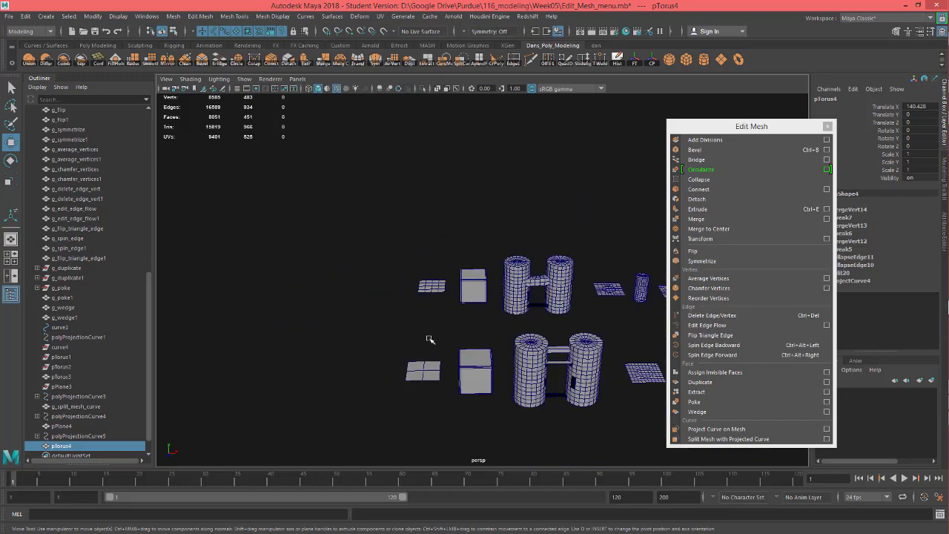
Compare the two parallel rows of samples from the bridged cylinders to the torus and back.
left_click_drag(497, 302, 432, 341, "alt")
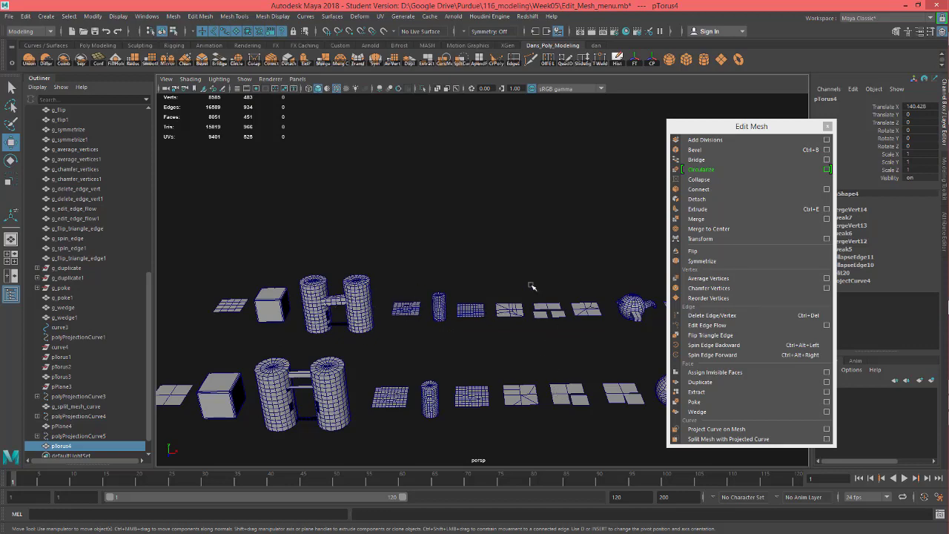
middle_click_drag(581, 344, 389, 328, "alt")
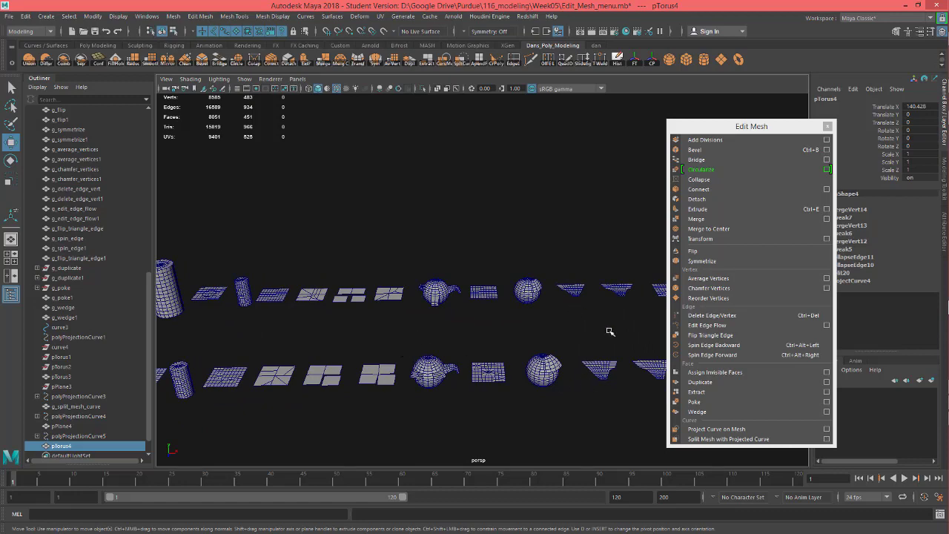
middle_click_drag(610, 331, 335, 319, "alt")
left_click_drag(538, 297, 538, 322, "alt")
middle_click_drag(531, 337, 372, 346, "alt")
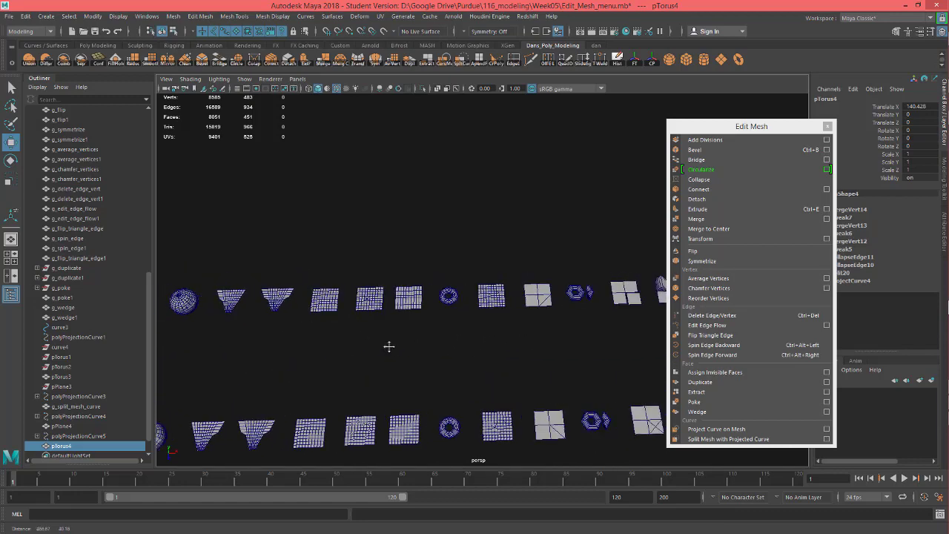
left_click_drag(445, 328, 449, 333, "alt")
middle_click_drag(580, 354, 392, 351, "alt")
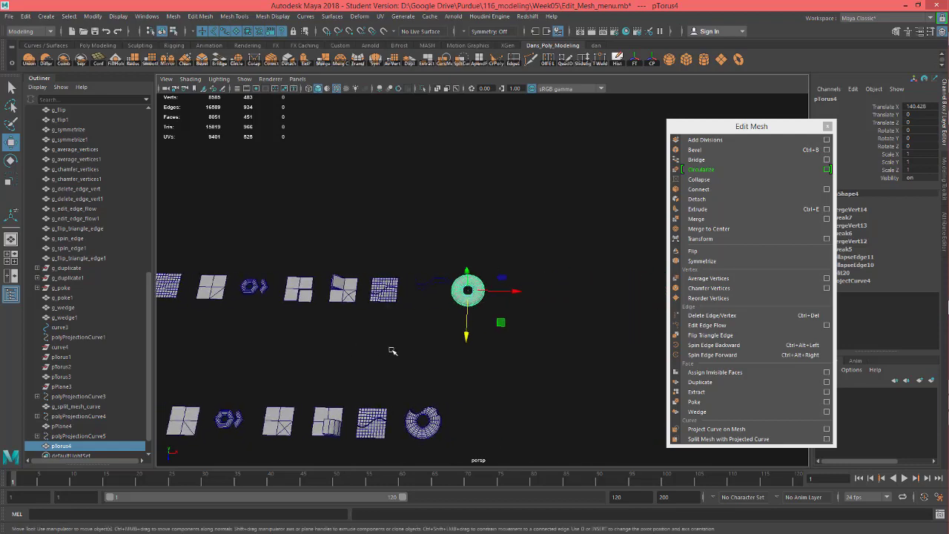
middle_click_drag(336, 326, 558, 340, "alt")
mouse_move(232, 330)
middle_mouse_down("alt")
mouse_move(460, 340)
mouse_move(280, 348)
middle_mouse_up("alt")
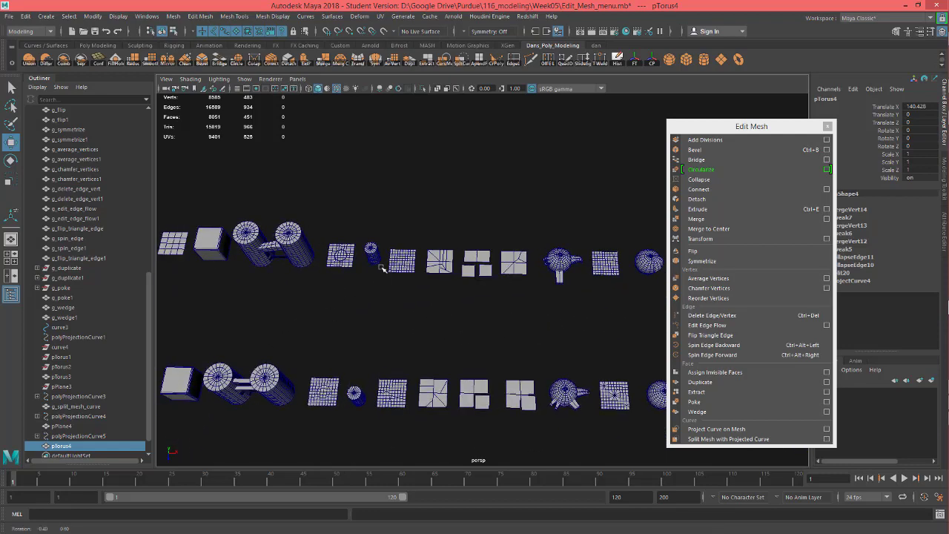
Close the floating Edit Mesh menu and look over both sample rows without it.
left_click(828, 127)
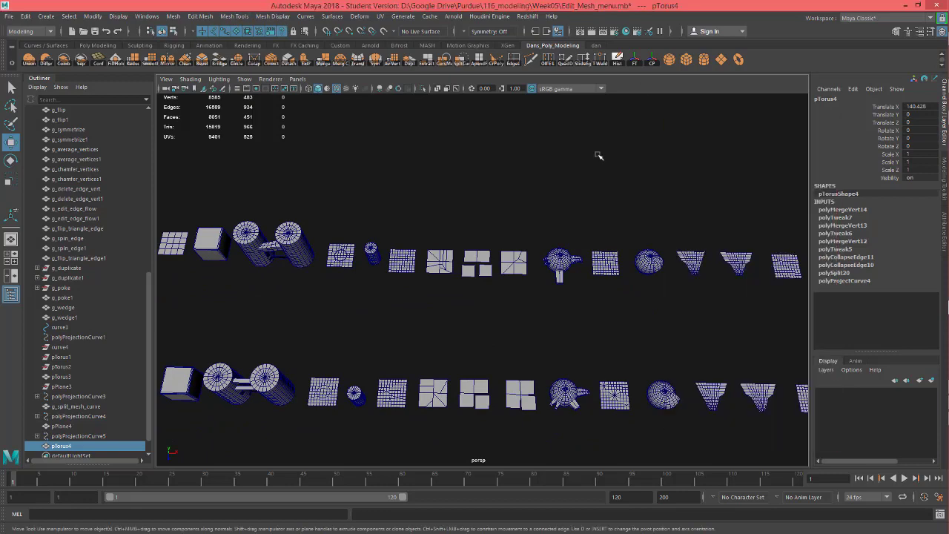
left_click_drag(427, 308, 430, 292, "alt")
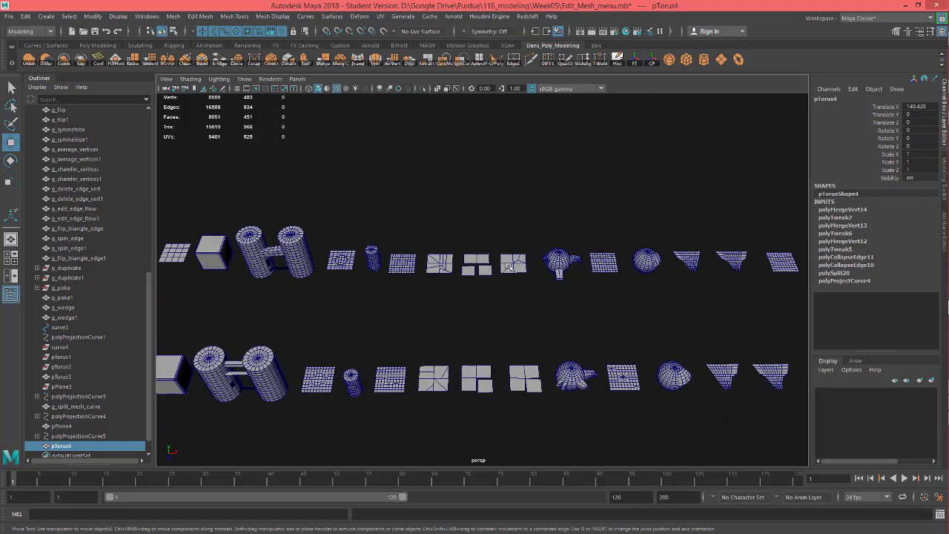
left_click_drag(692, 291, 552, 295, "alt")
left_click_drag(651, 302, 573, 337, "alt")
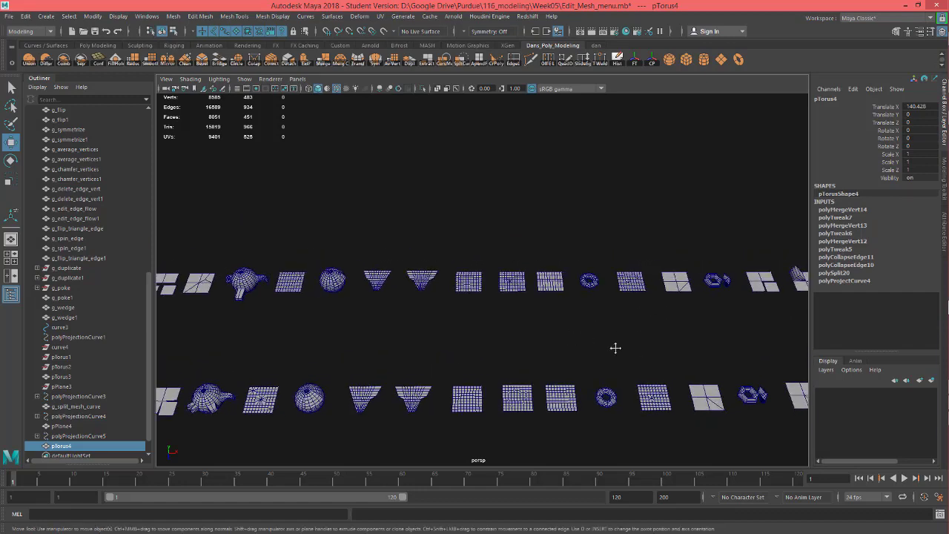
middle_click_drag(615, 348, 498, 352, "alt")
mouse_move(708, 357)
middle_mouse_down("alt")
mouse_move(572, 360)
mouse_move(784, 366)
middle_mouse_up("alt")
middle_click_drag(493, 334, 823, 320, "alt")
middle_click_drag(368, 333, 547, 319, "alt")
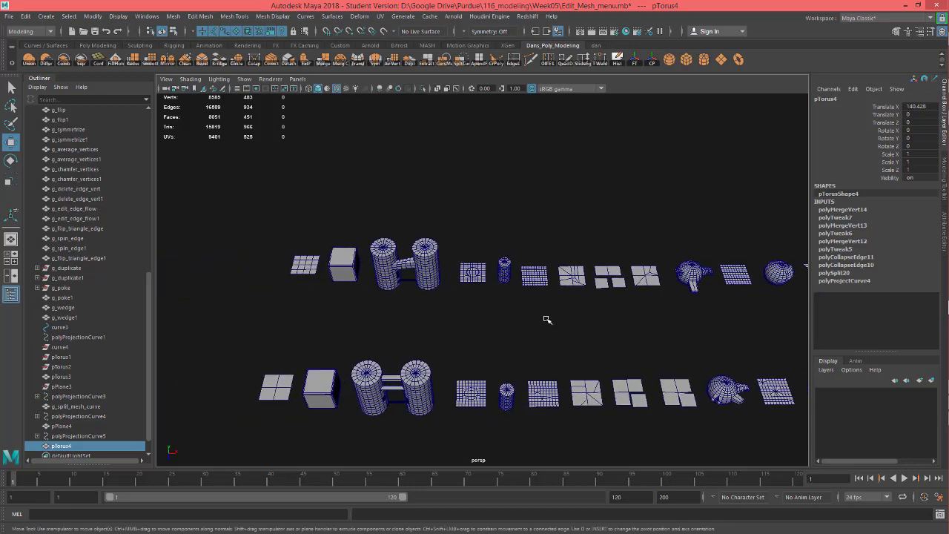
Inspect the bridged cylinders and circularized plane up close, and view both sample rows together with the selected pTorus4.
scroll(411, 313, "up", 3)
scroll(473, 324, "up", 2)
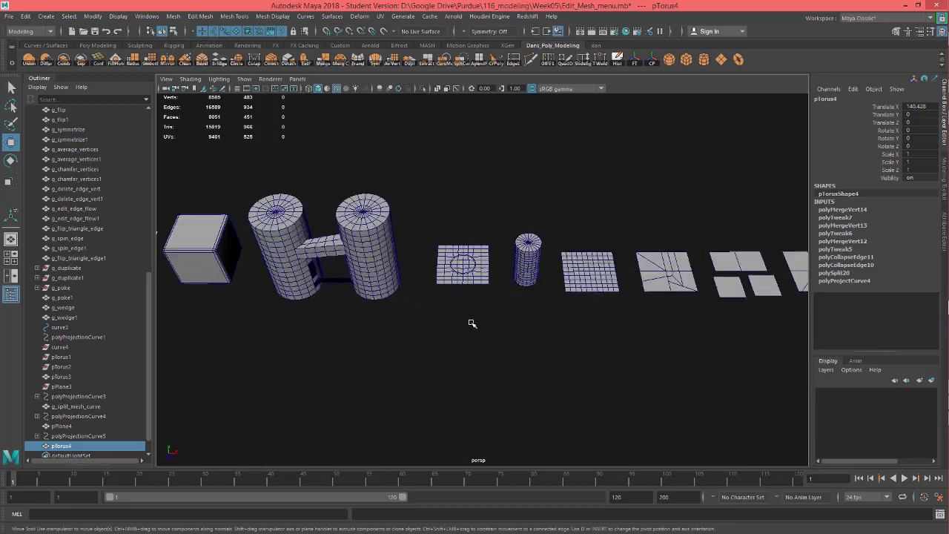
scroll(420, 335, "down", 4)
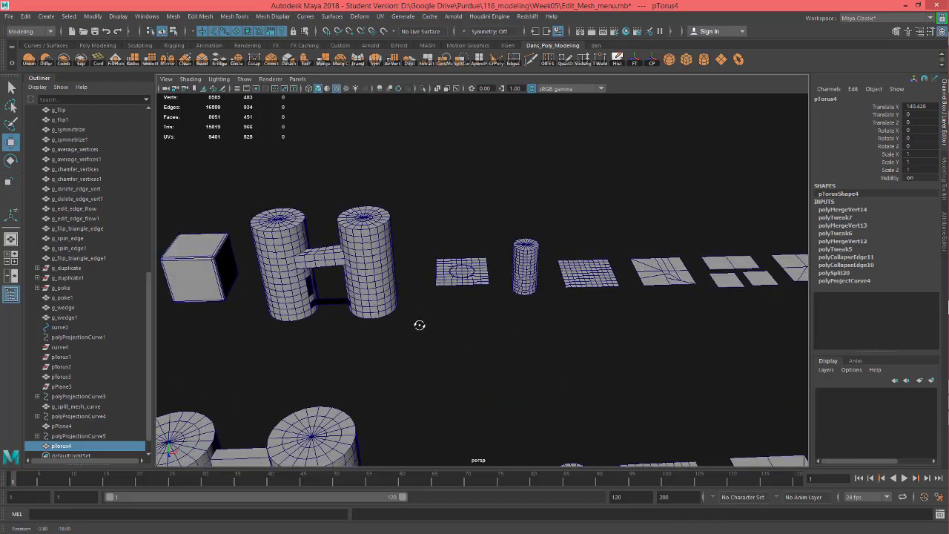
scroll(519, 334, "down", 2)
scroll(320, 343, "down", 4)
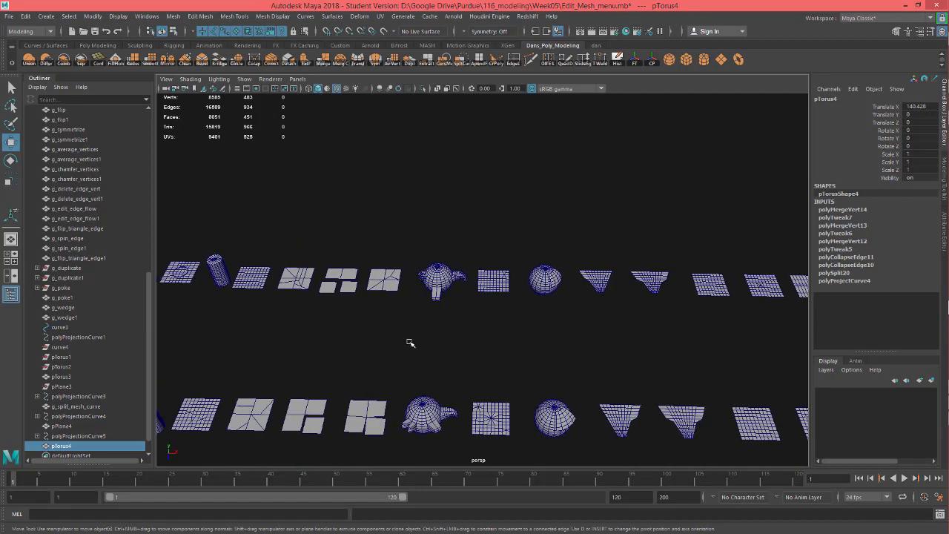
scroll(412, 345, "down", 2)
scroll(638, 345, "down", 2)
key("w")
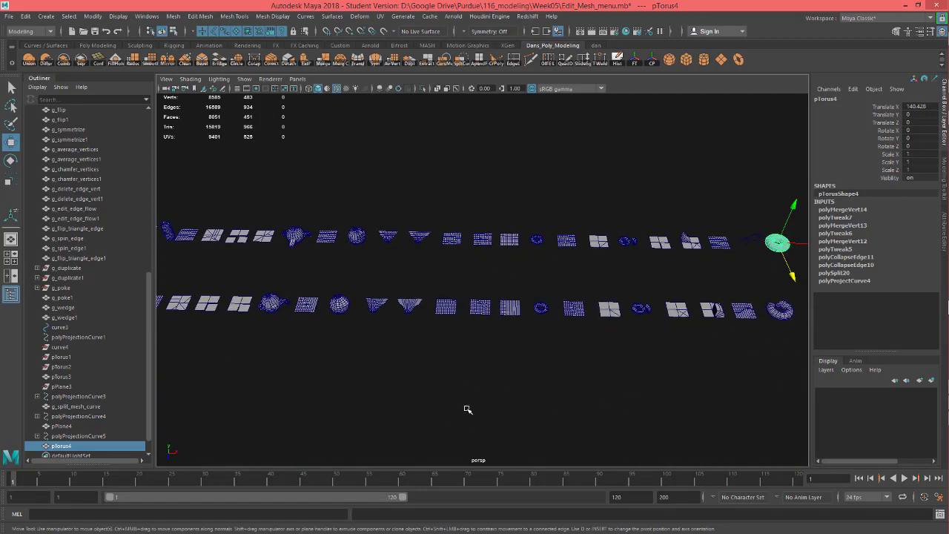